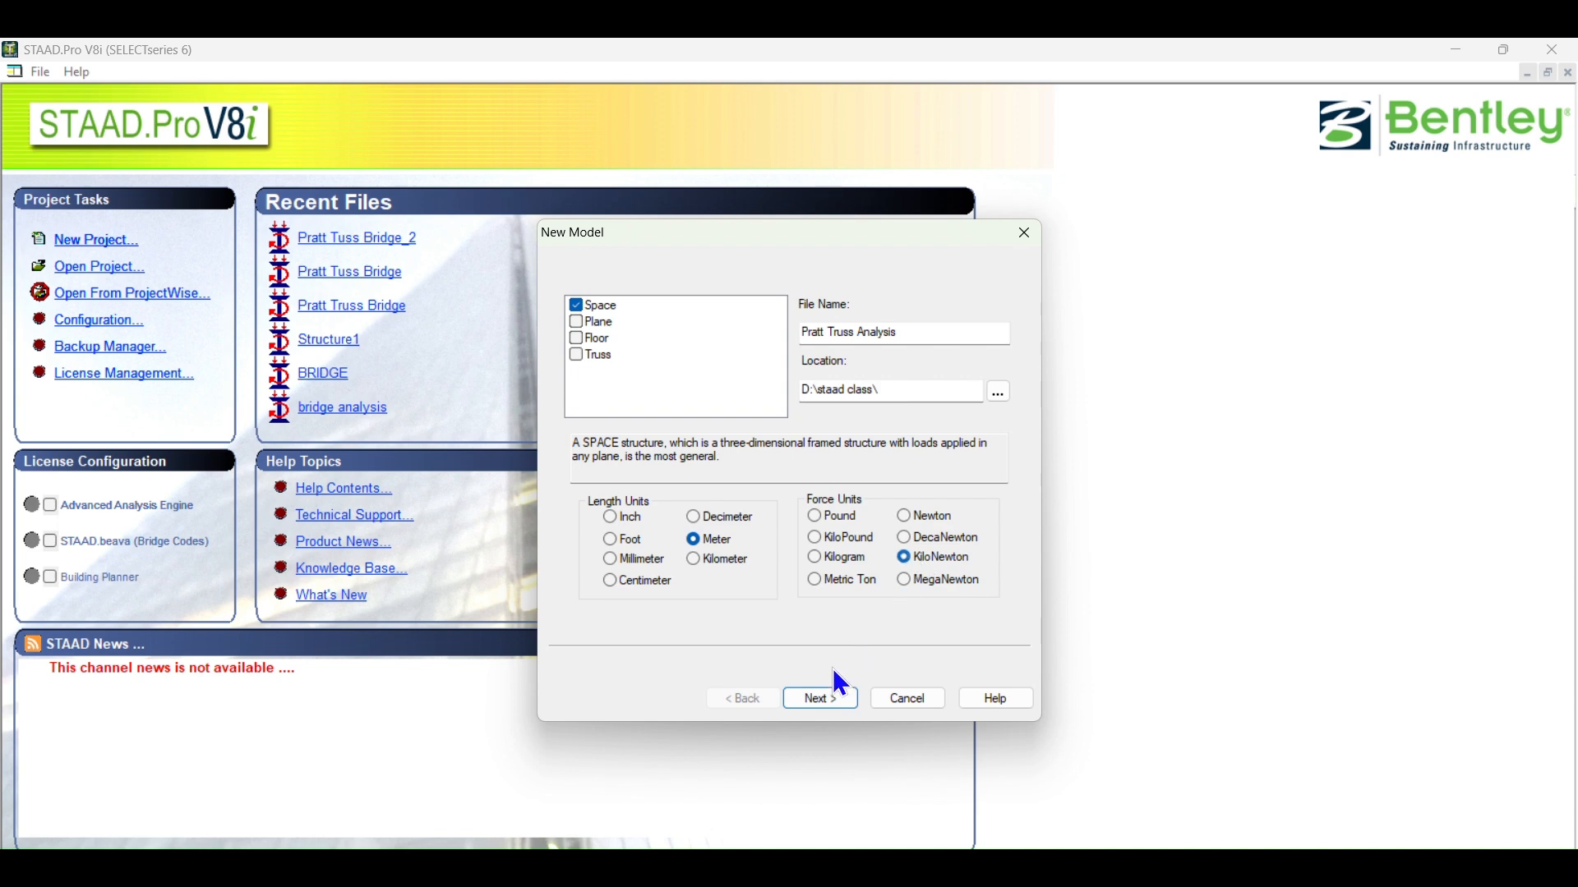
# Step: Finish creating the new model with Add Beam as the starting task, and check the truss dimensions in the Word document
pyautogui.click(829, 699)
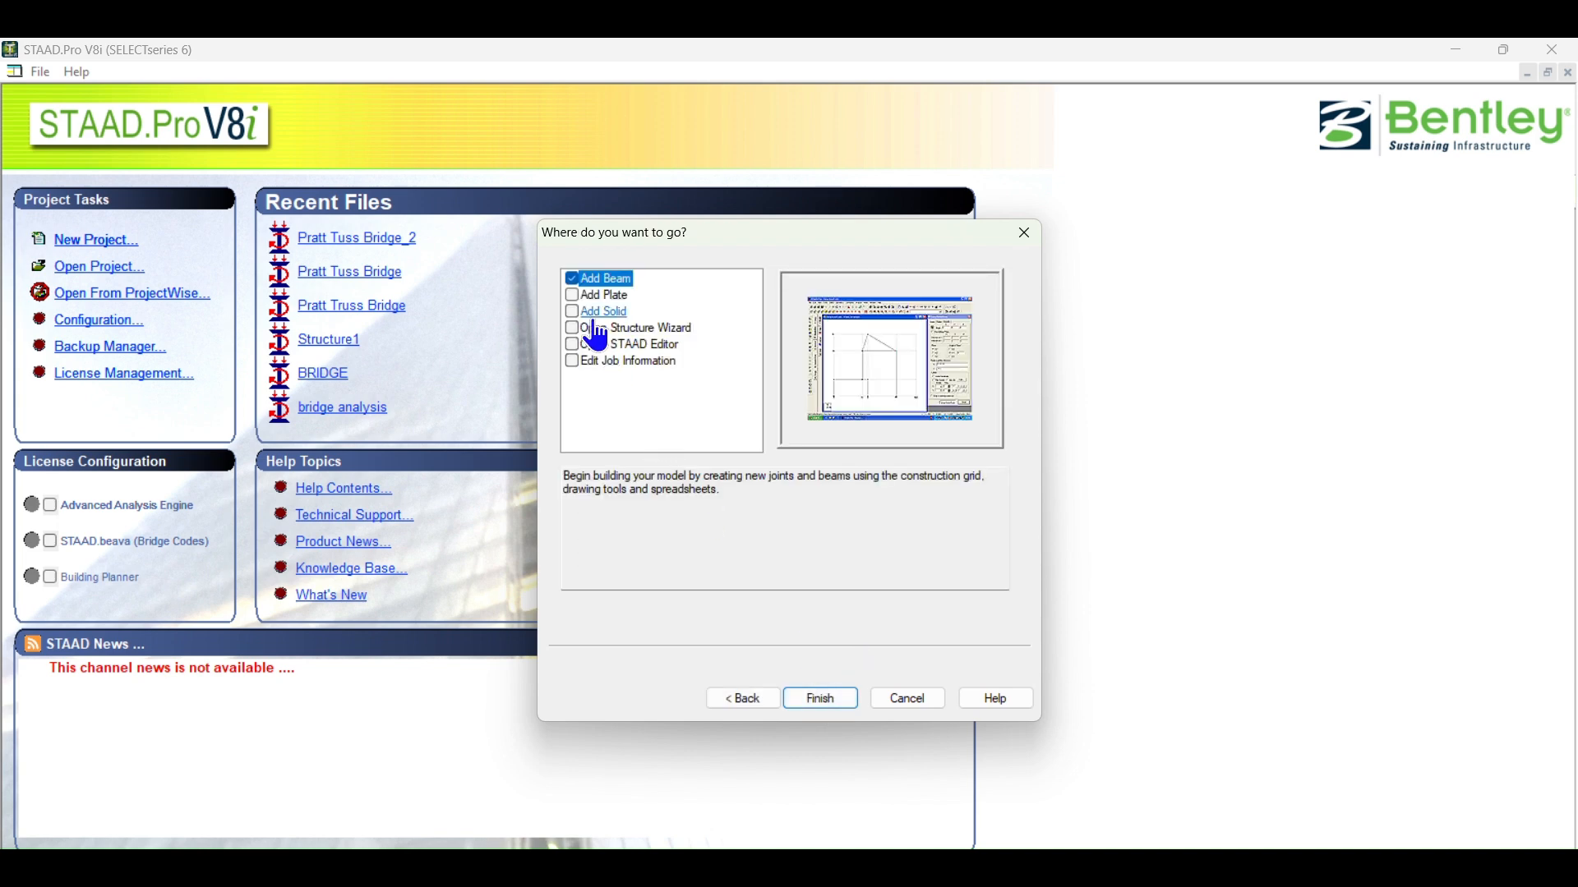
pyautogui.click(820, 700)
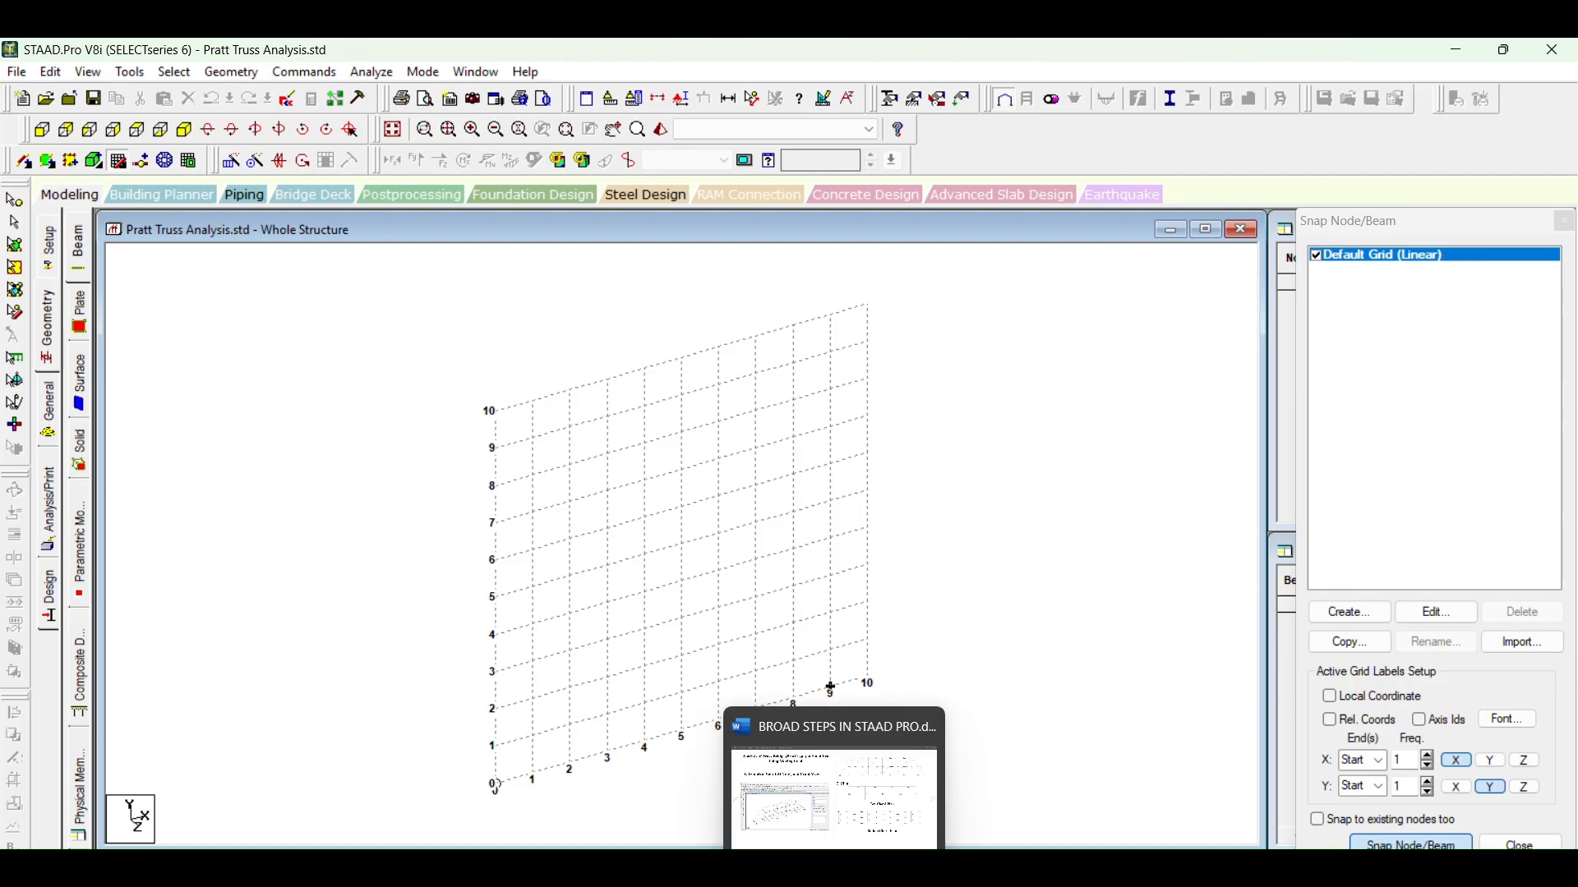
pyautogui.click(833, 866)
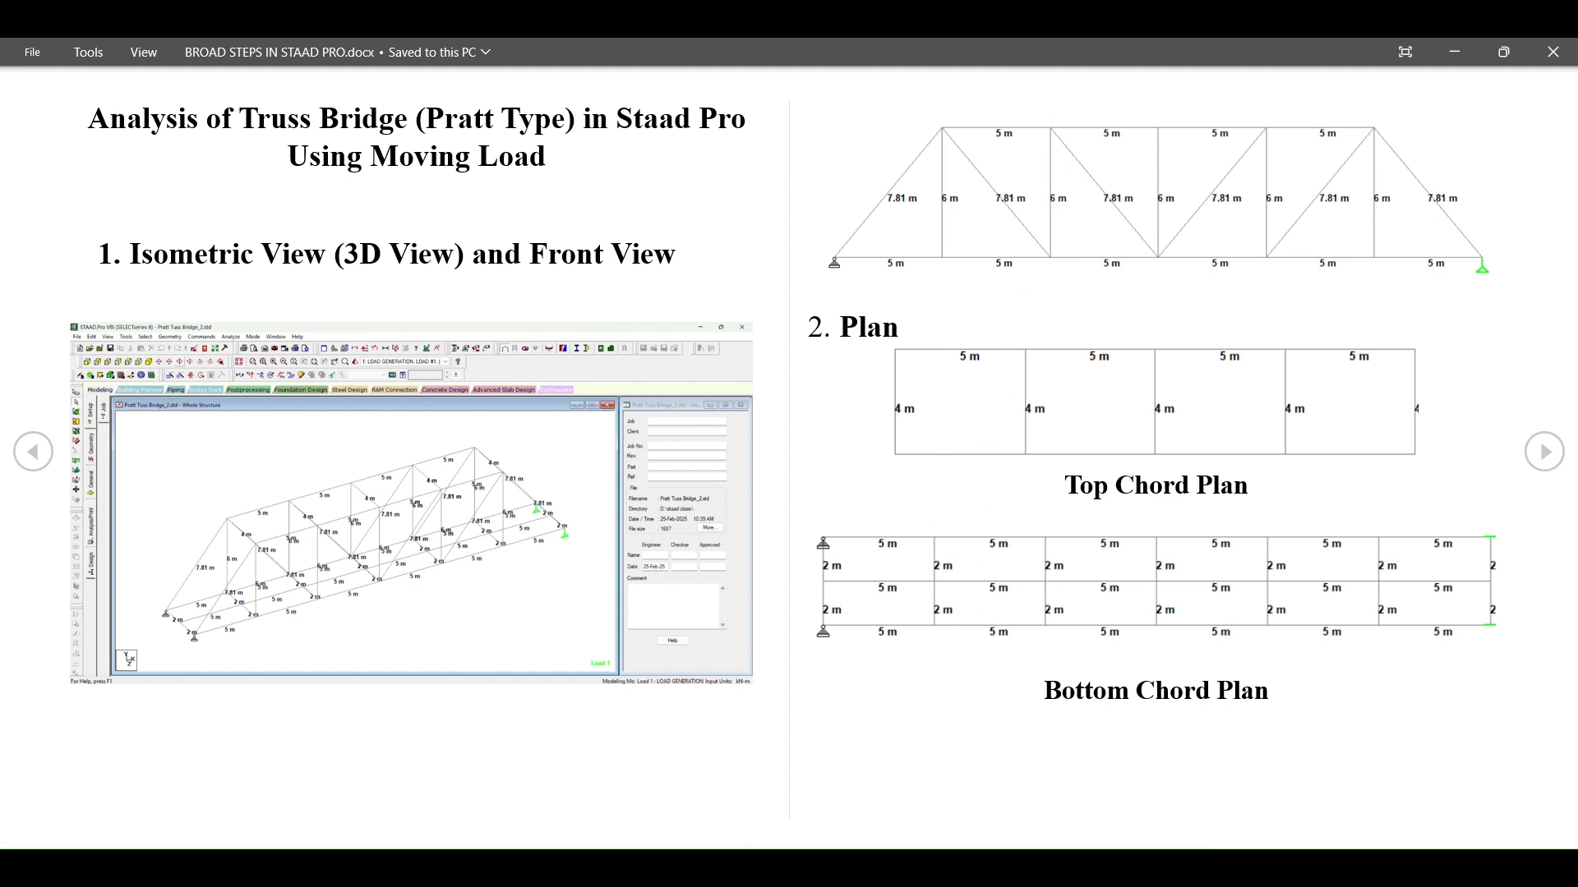
pyautogui.click(884, 868)
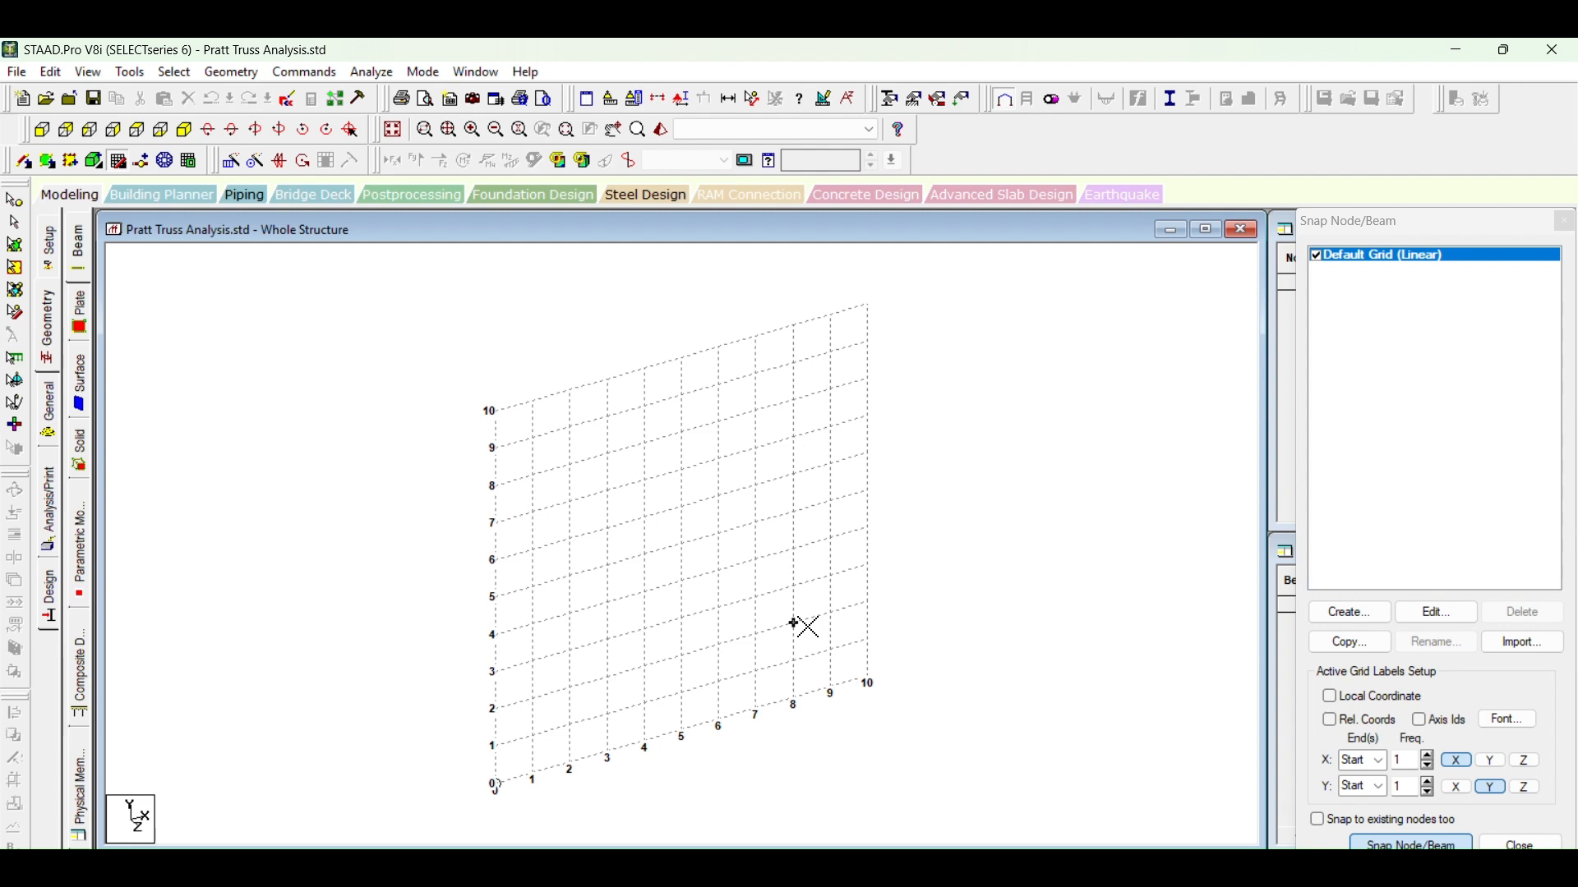
# Step: Edit the default linear grid to a spacing of 5 m along X and 6 m along Y
pyautogui.click(1439, 613)
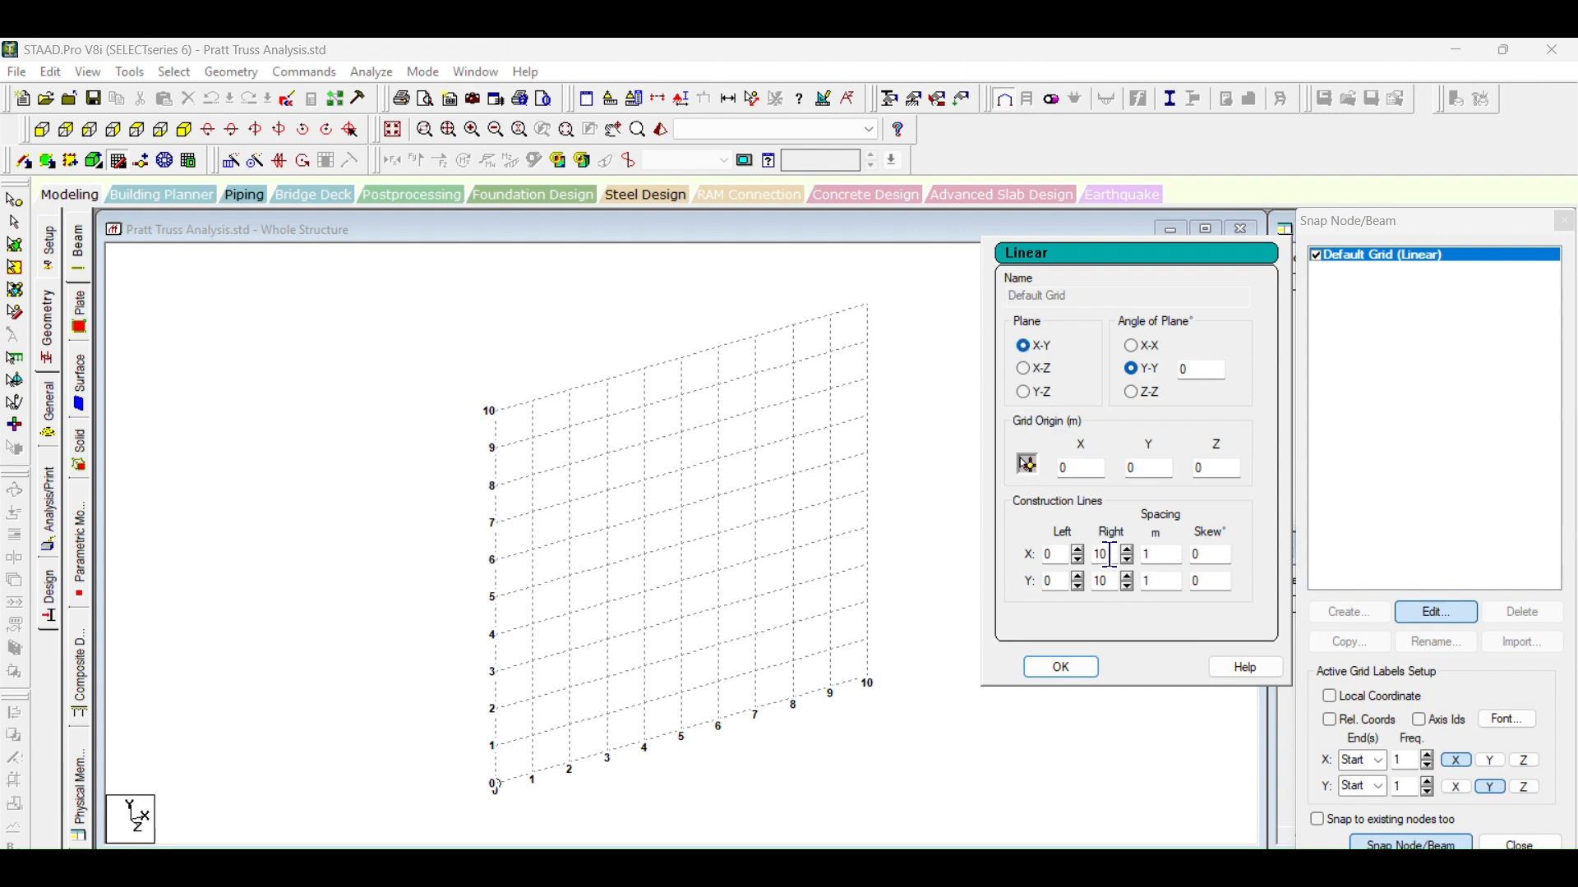
pyautogui.doubleClick(1150, 556)
pyautogui.doubleClick(1167, 588)
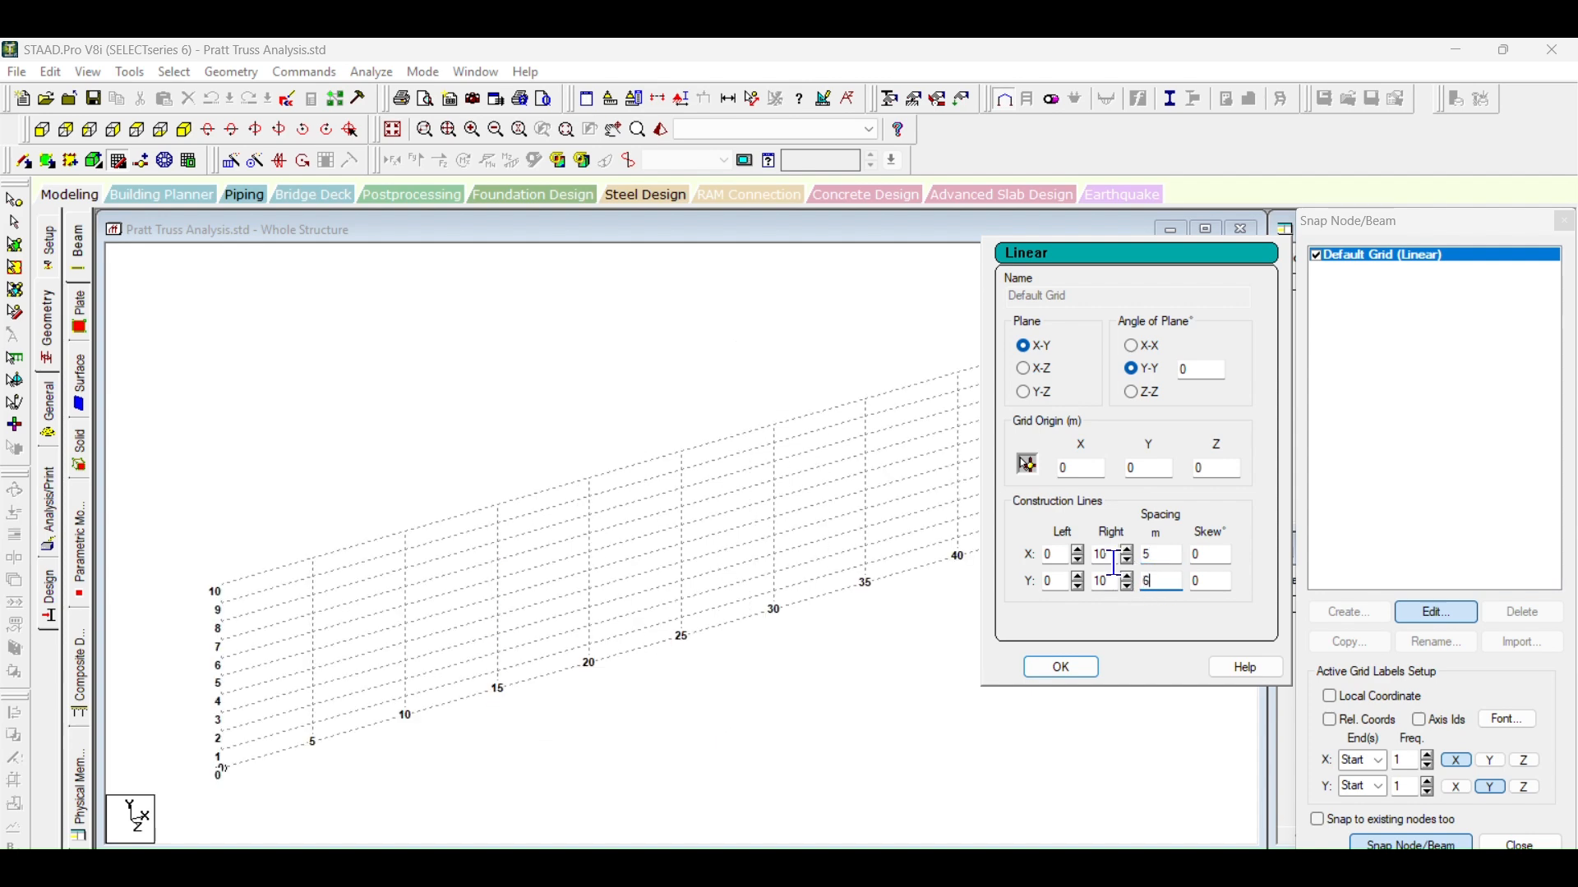
# Step: Set the grid's right-hand construction lines to 6 along X and 1 along Y, and apply the grid settings
pyautogui.doubleClick(1111, 555)
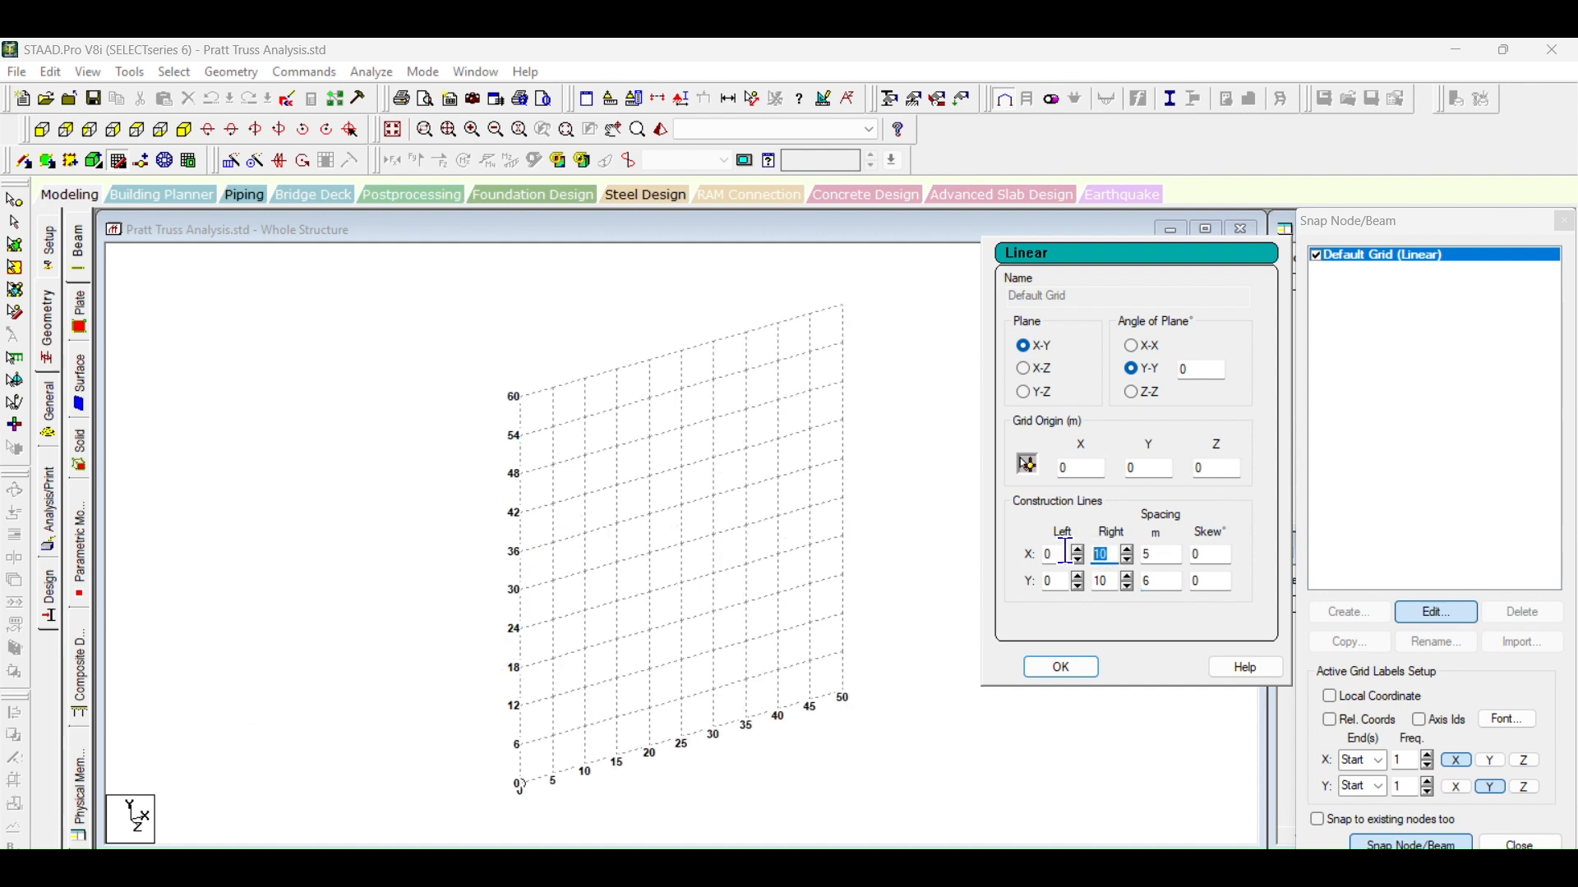
pyautogui.write('7')
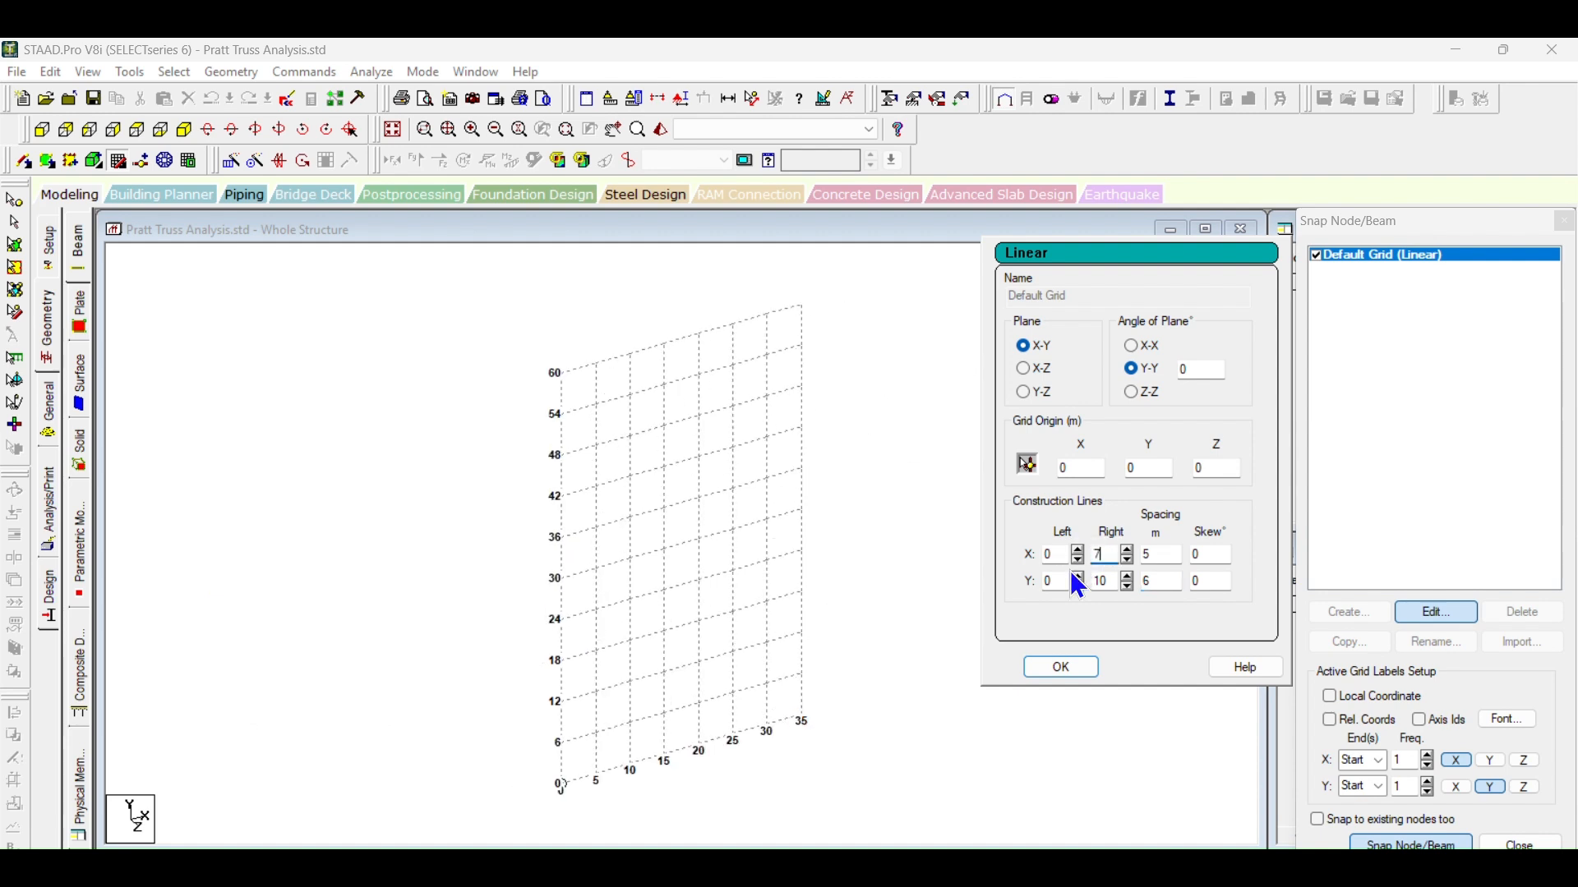
pyautogui.moveTo(1109, 552); pyautogui.dragTo(1081, 551)
pyautogui.write('6')
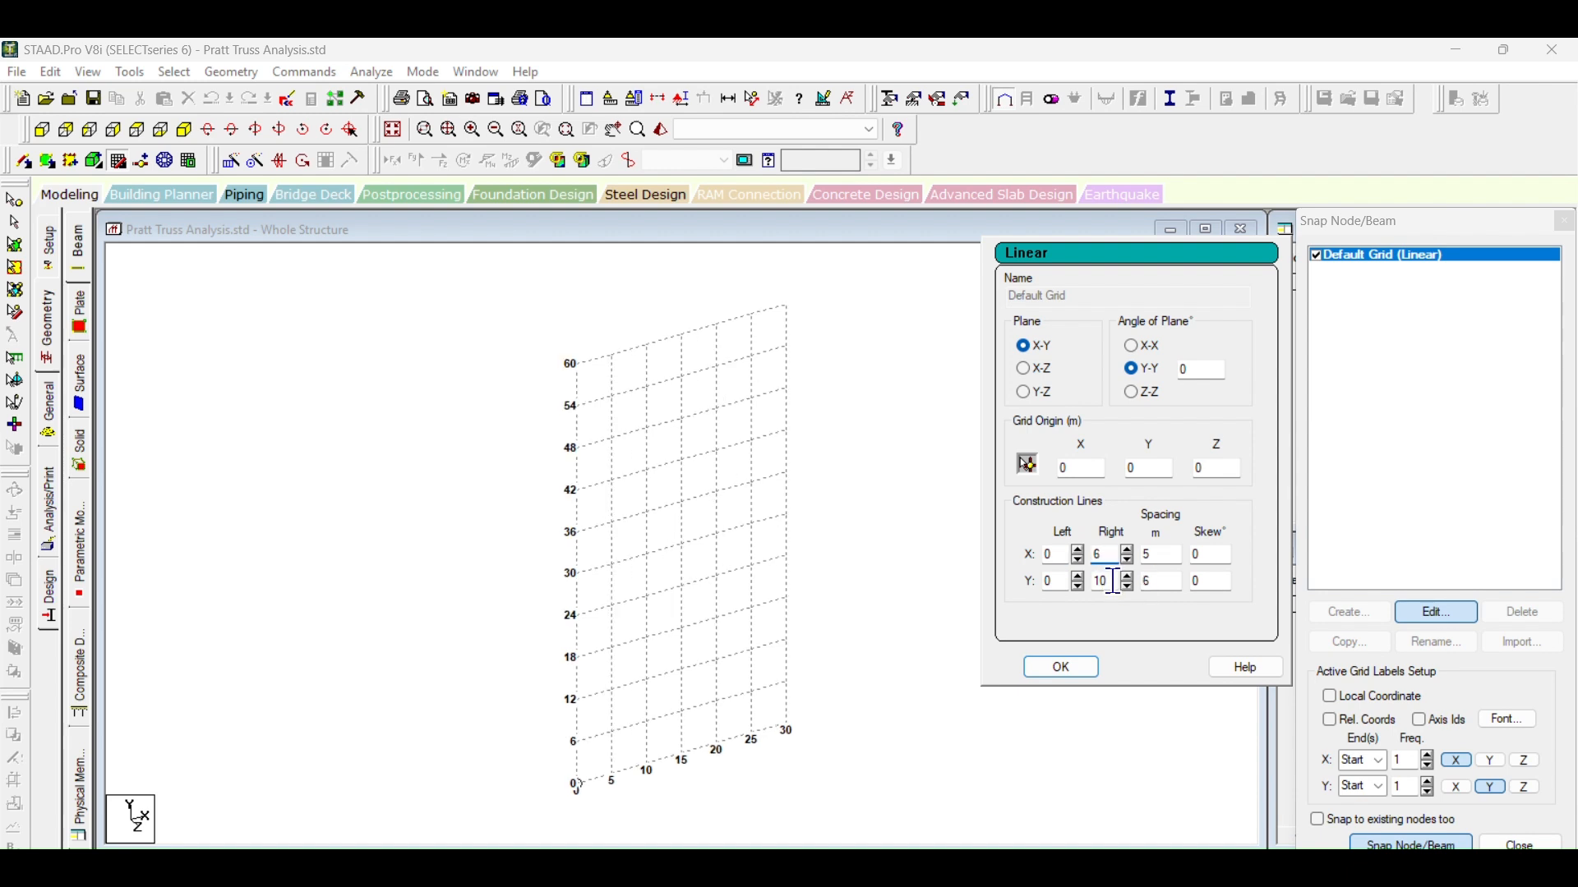
pyautogui.moveTo(1111, 582); pyautogui.dragTo(1096, 582)
pyautogui.write('1')
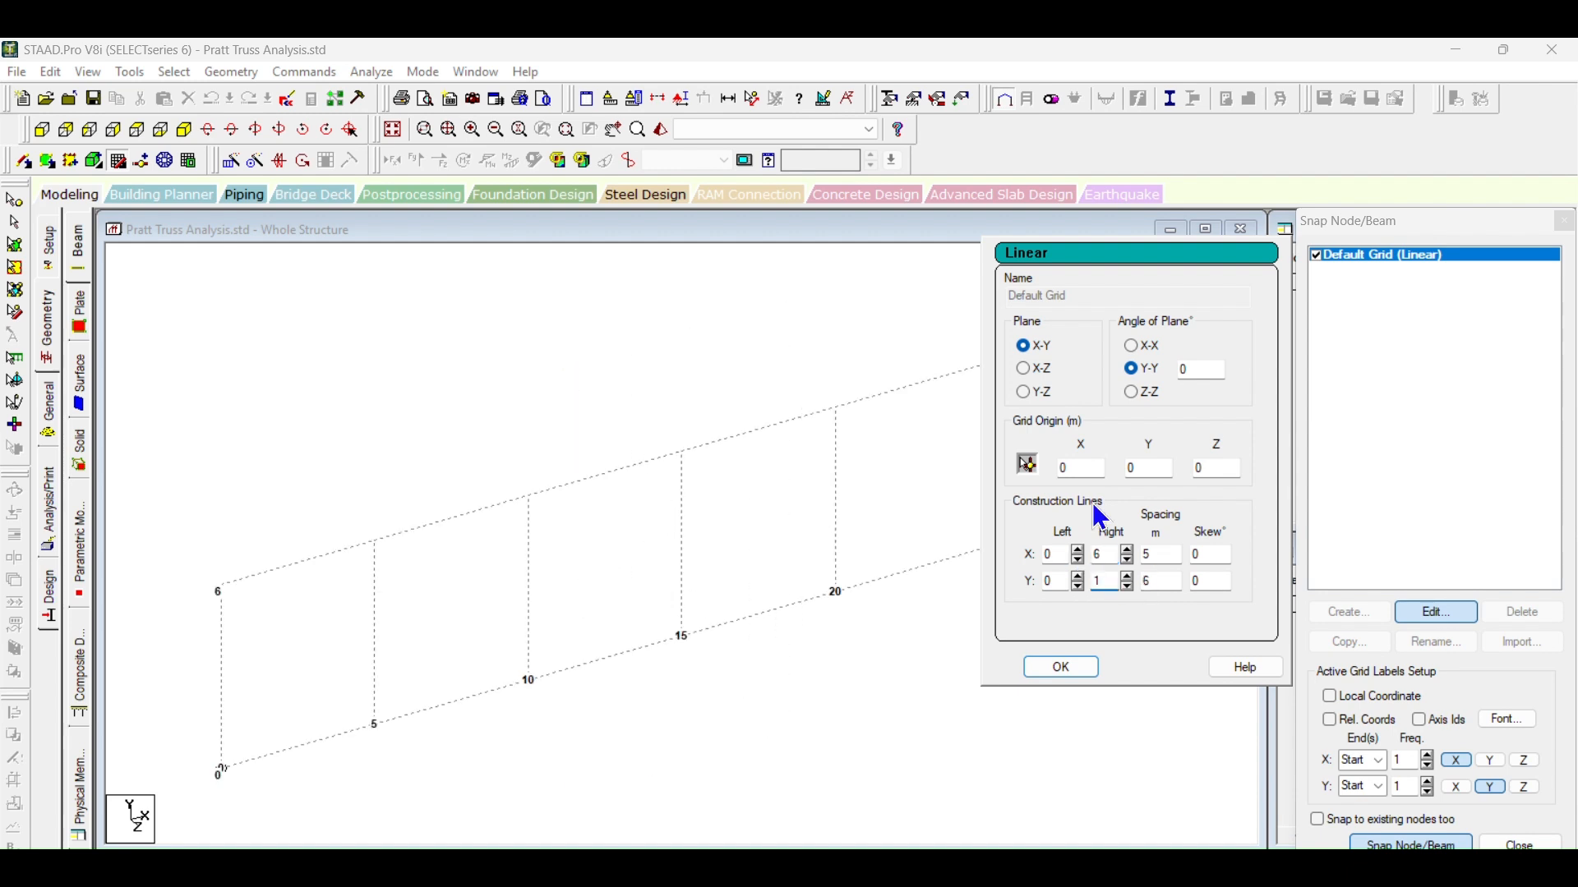
pyautogui.click(1061, 668)
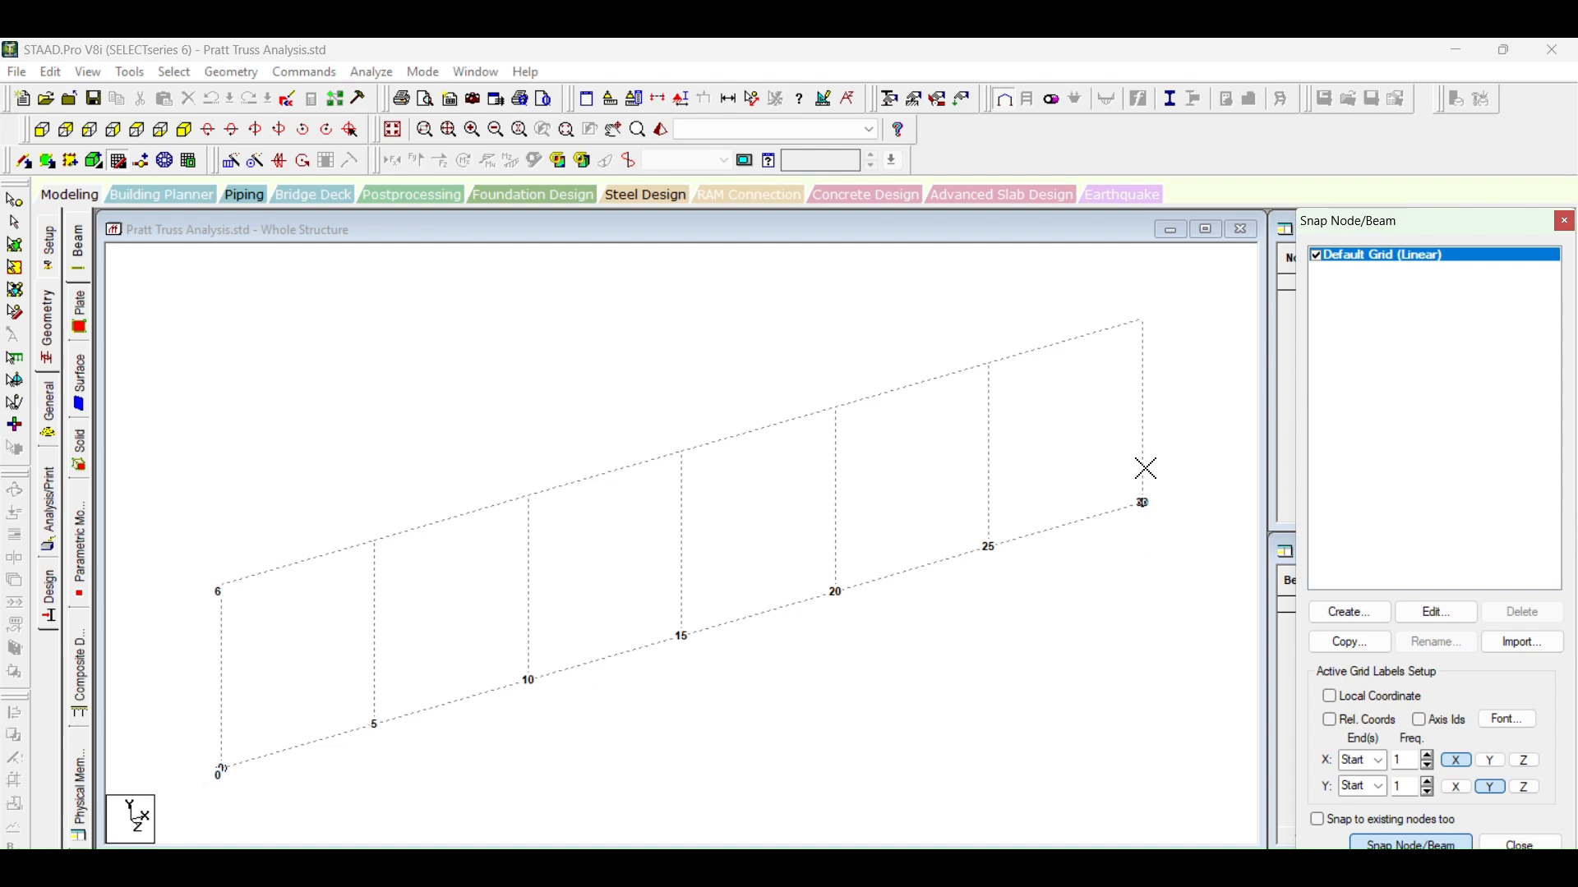
pyautogui.click(1436, 612)
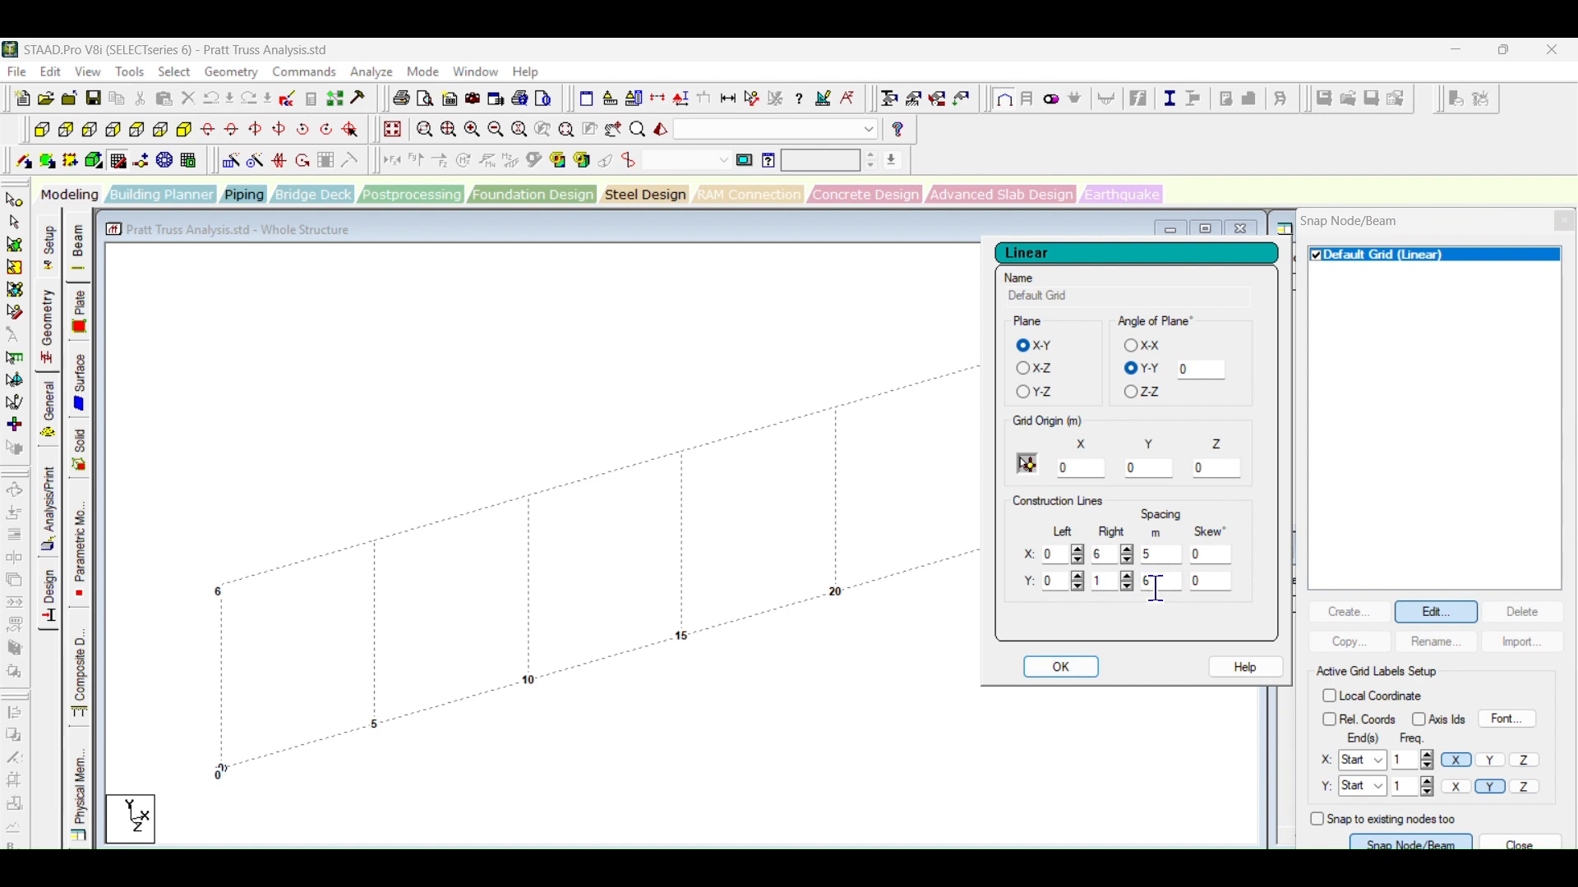
pyautogui.click(1061, 667)
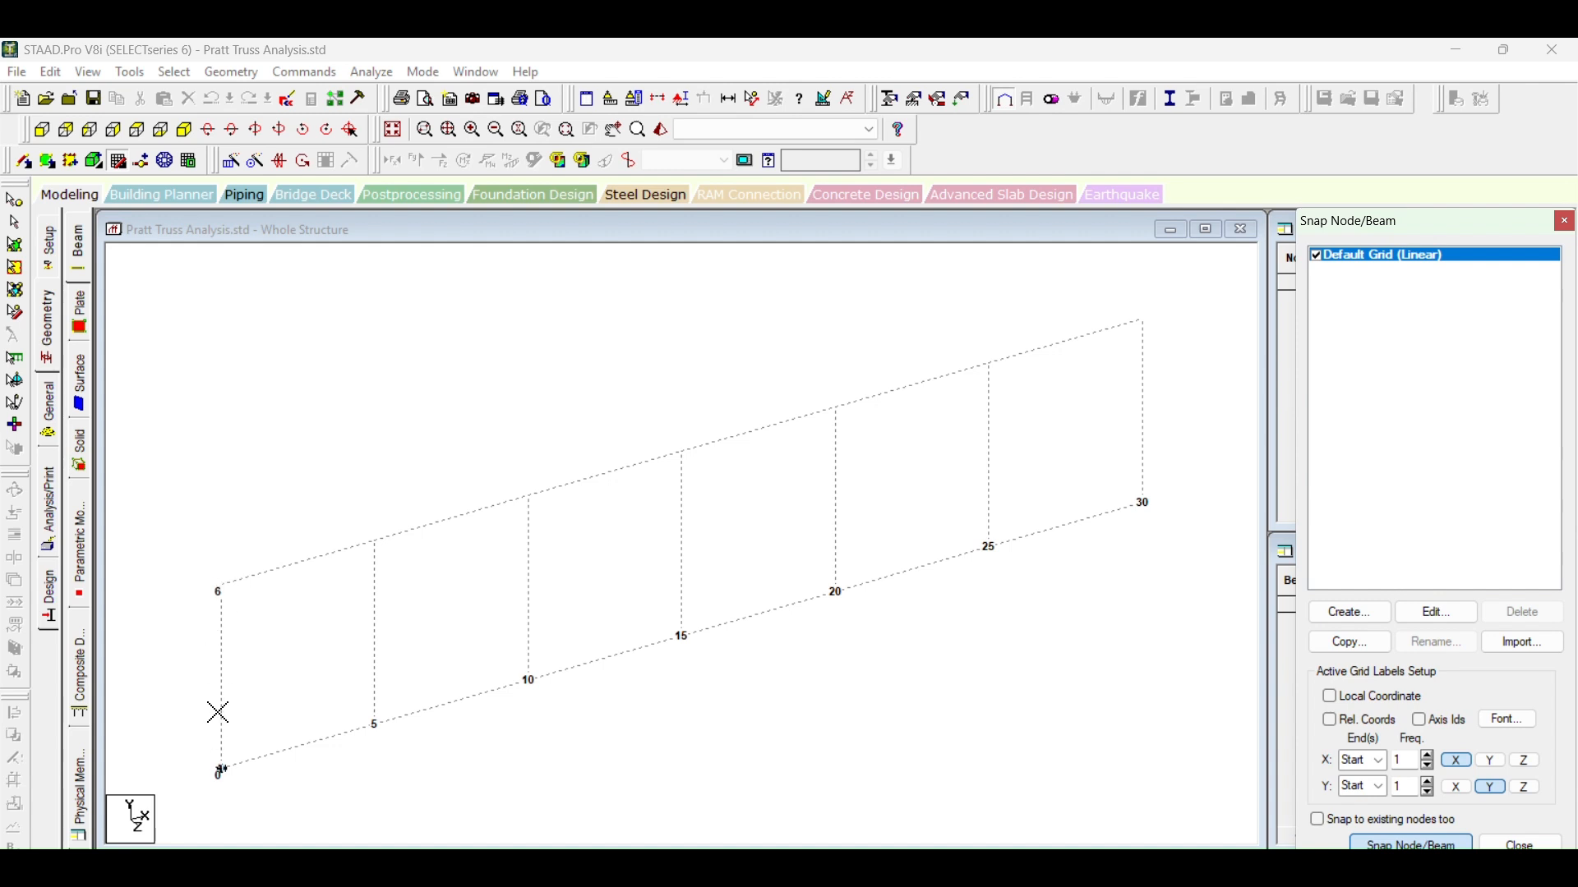
# Step: In the front view, draw the bottom chord as six consecutive 5 m beams from X = 0 to X = 30
pyautogui.click(43, 136)
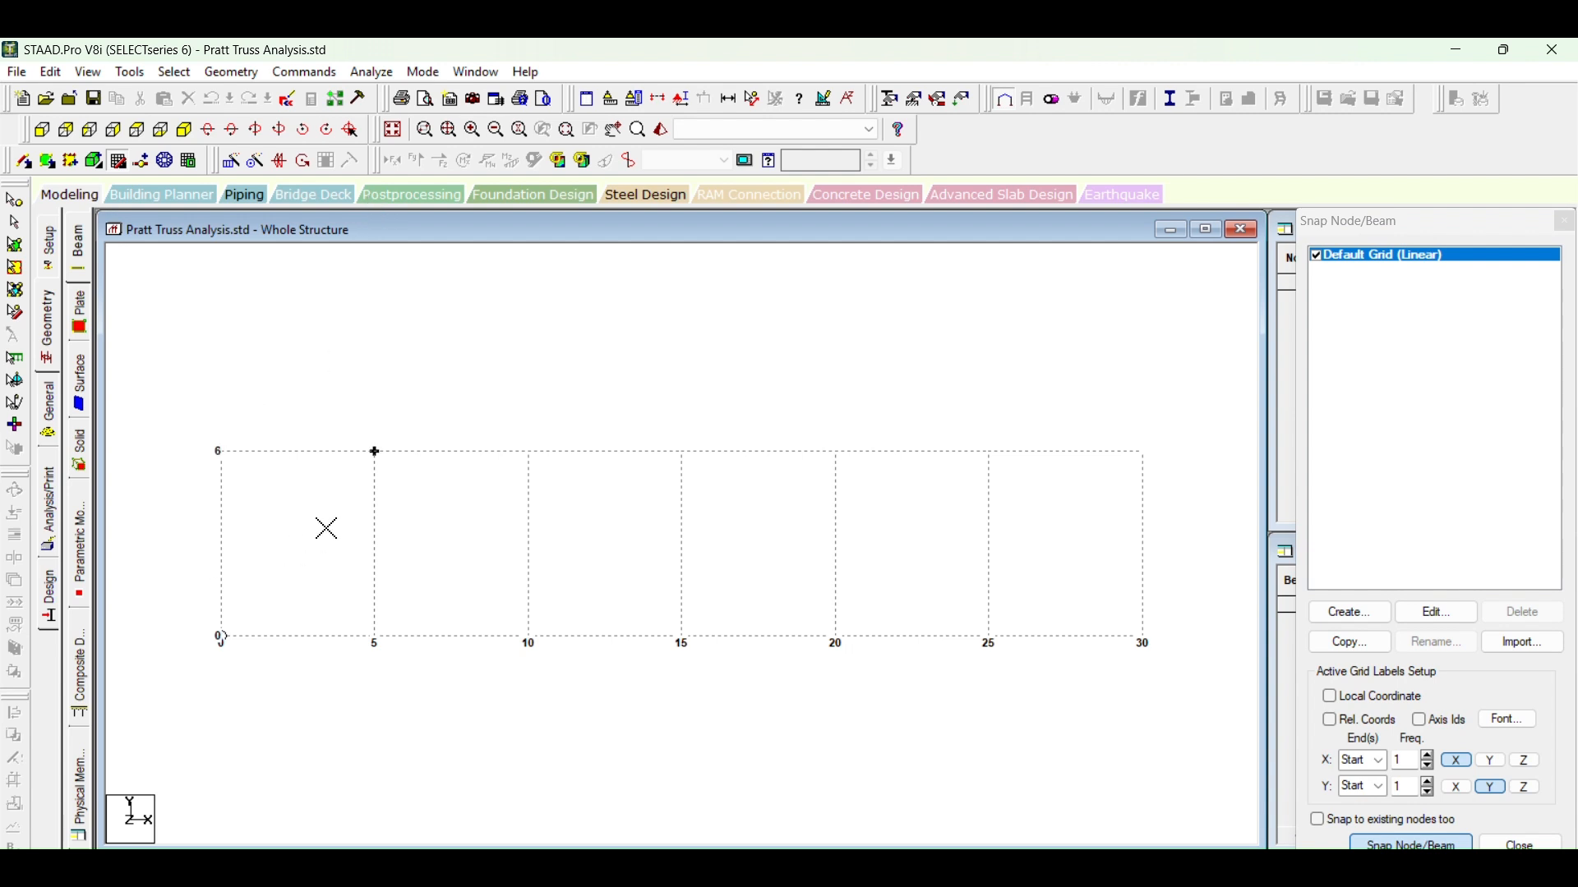
pyautogui.click(223, 640)
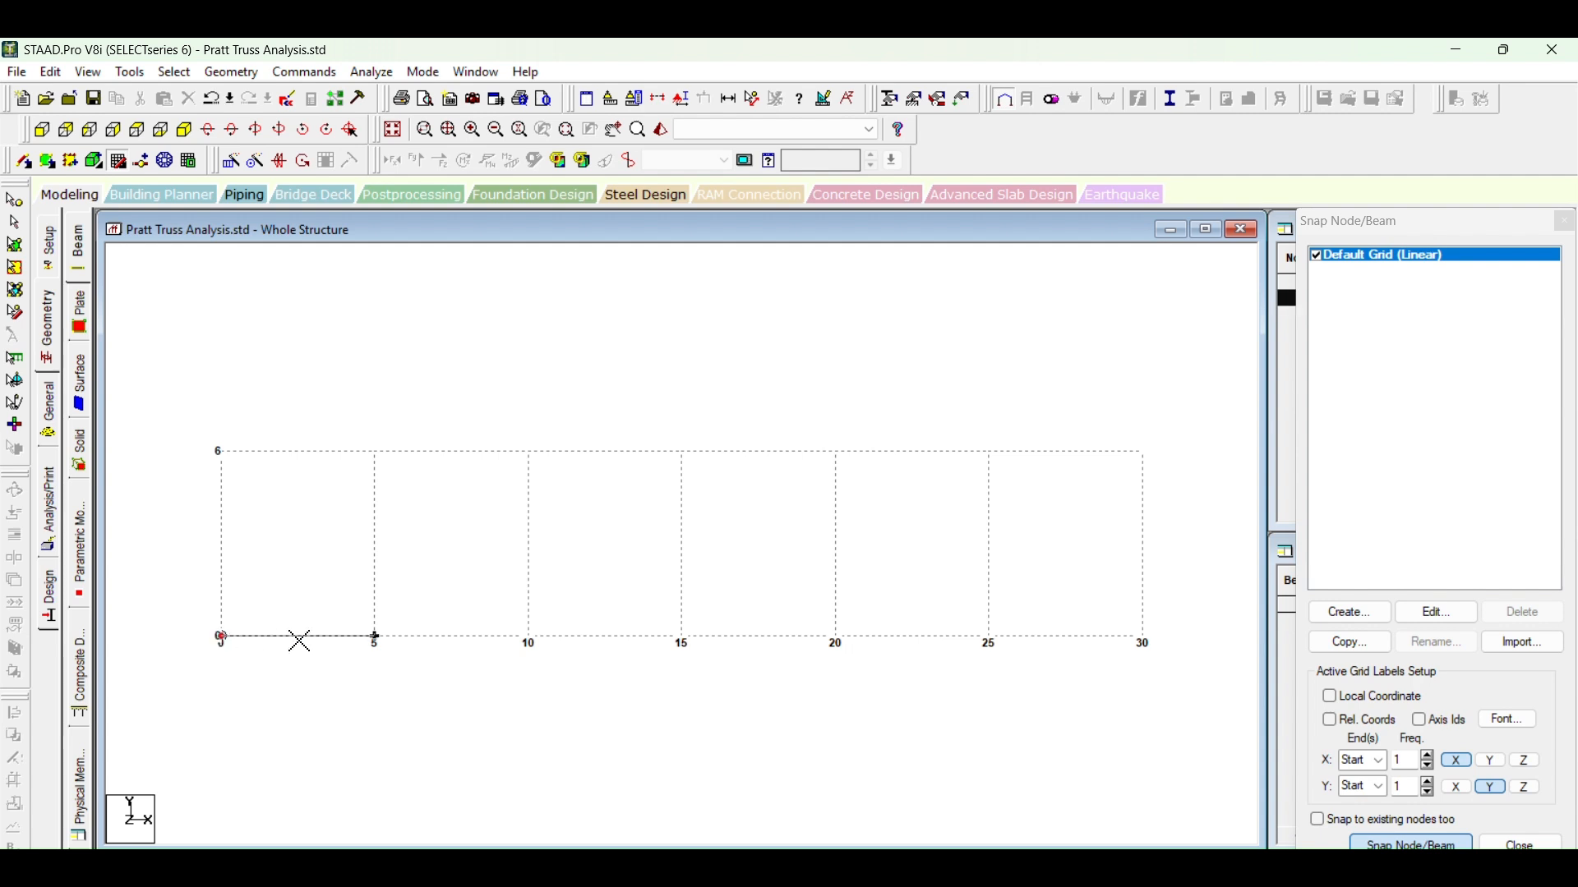
pyautogui.click(374, 639)
pyautogui.click(526, 639)
pyautogui.click(687, 639)
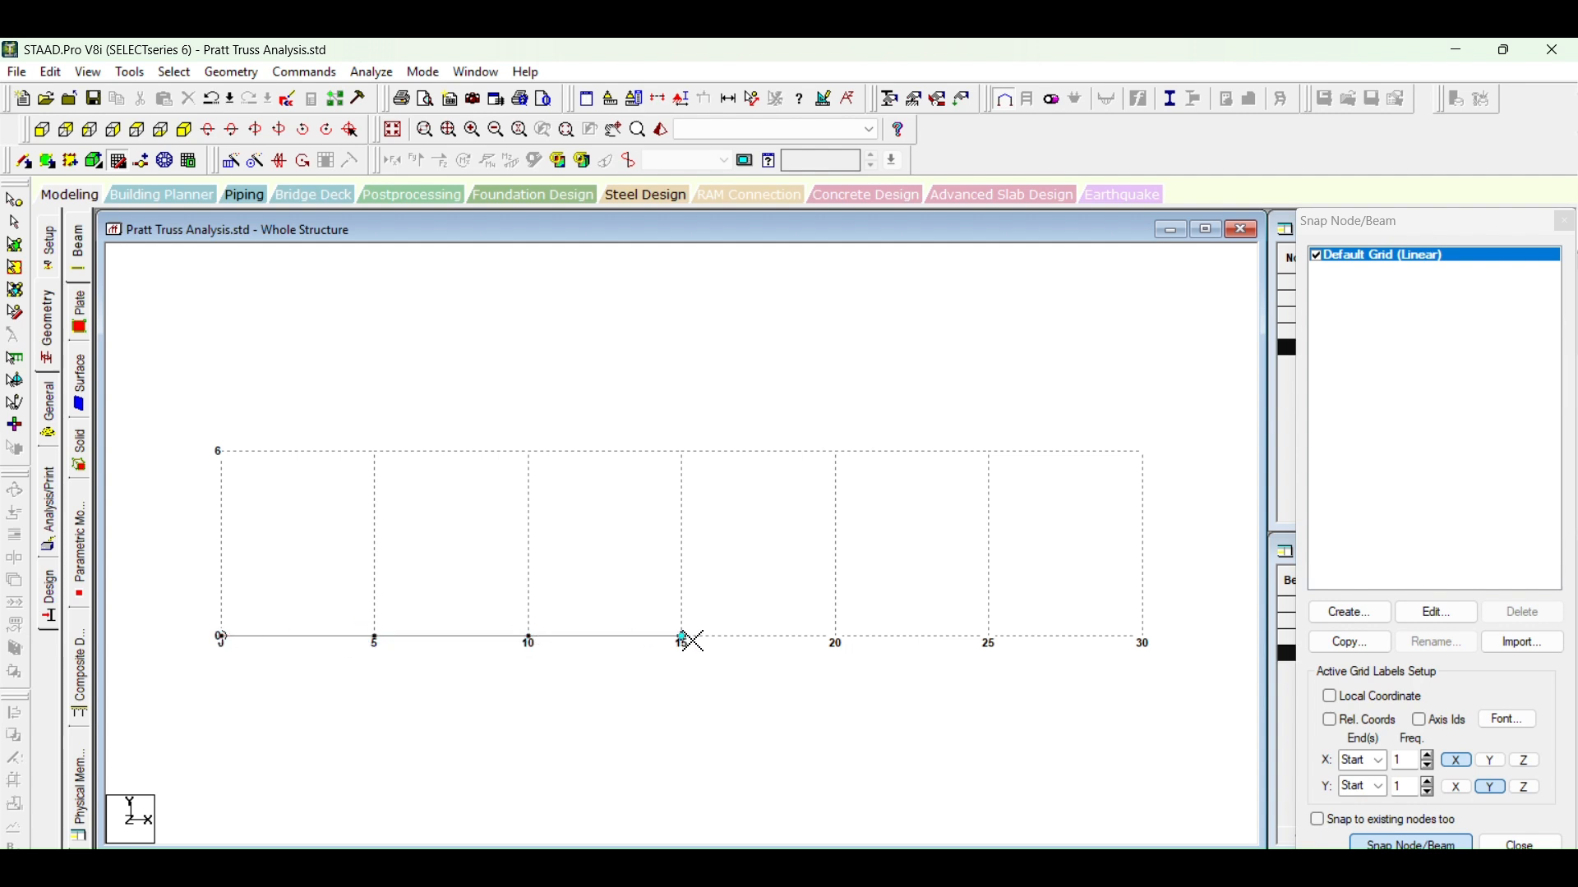
pyautogui.click(837, 639)
pyautogui.click(990, 639)
pyautogui.click(1143, 639)
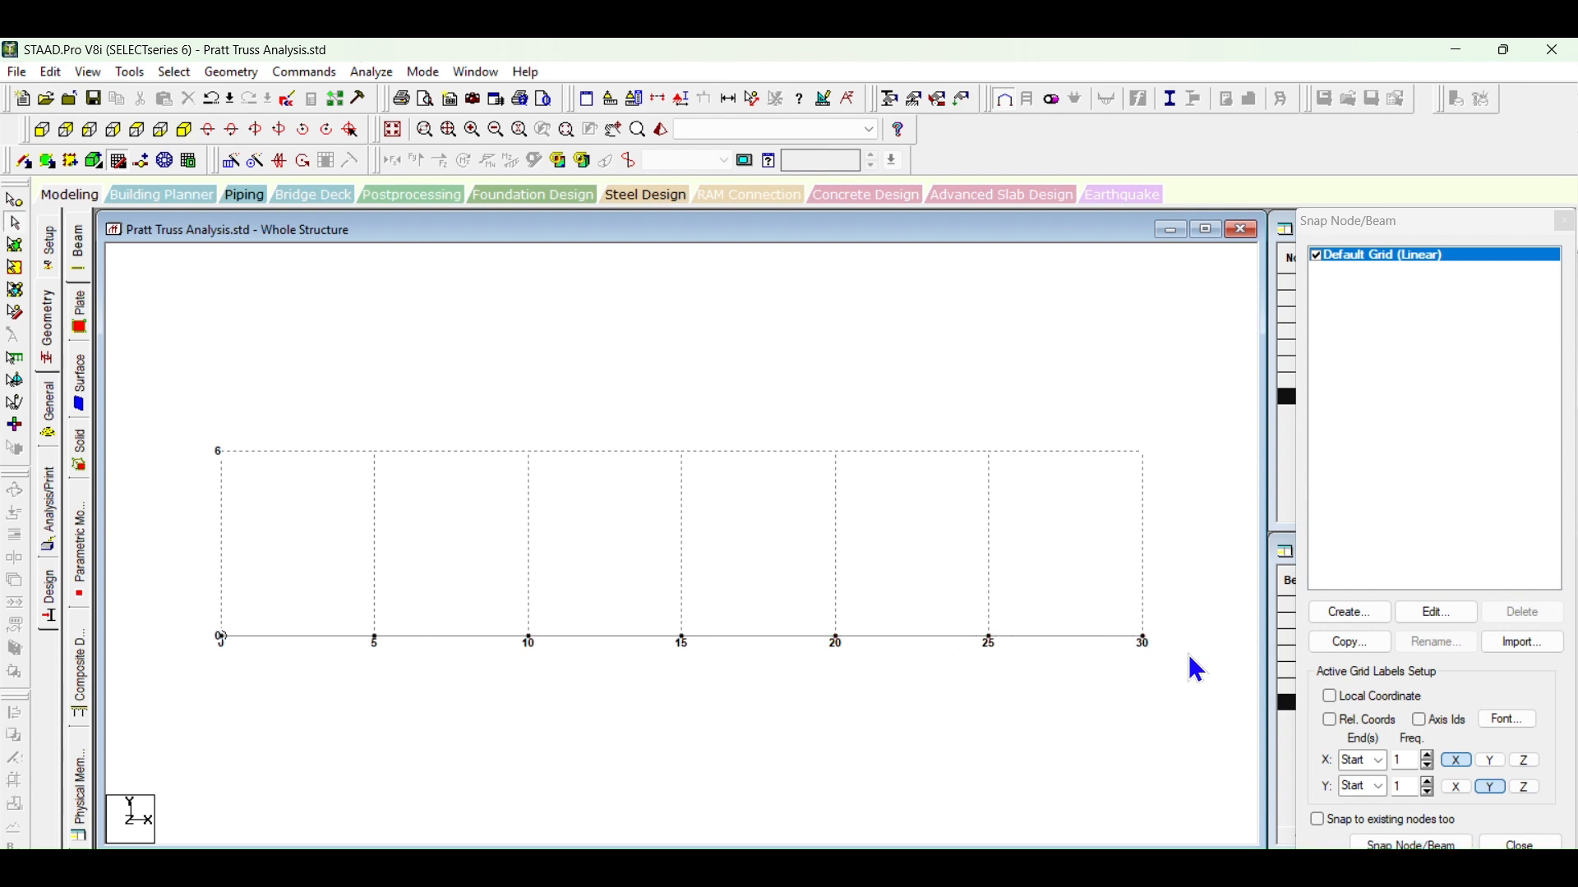
# Step: Draw the top chord at Y = 6 as four consecutive beams from X = 5 to X = 25
pyautogui.click(1424, 846)
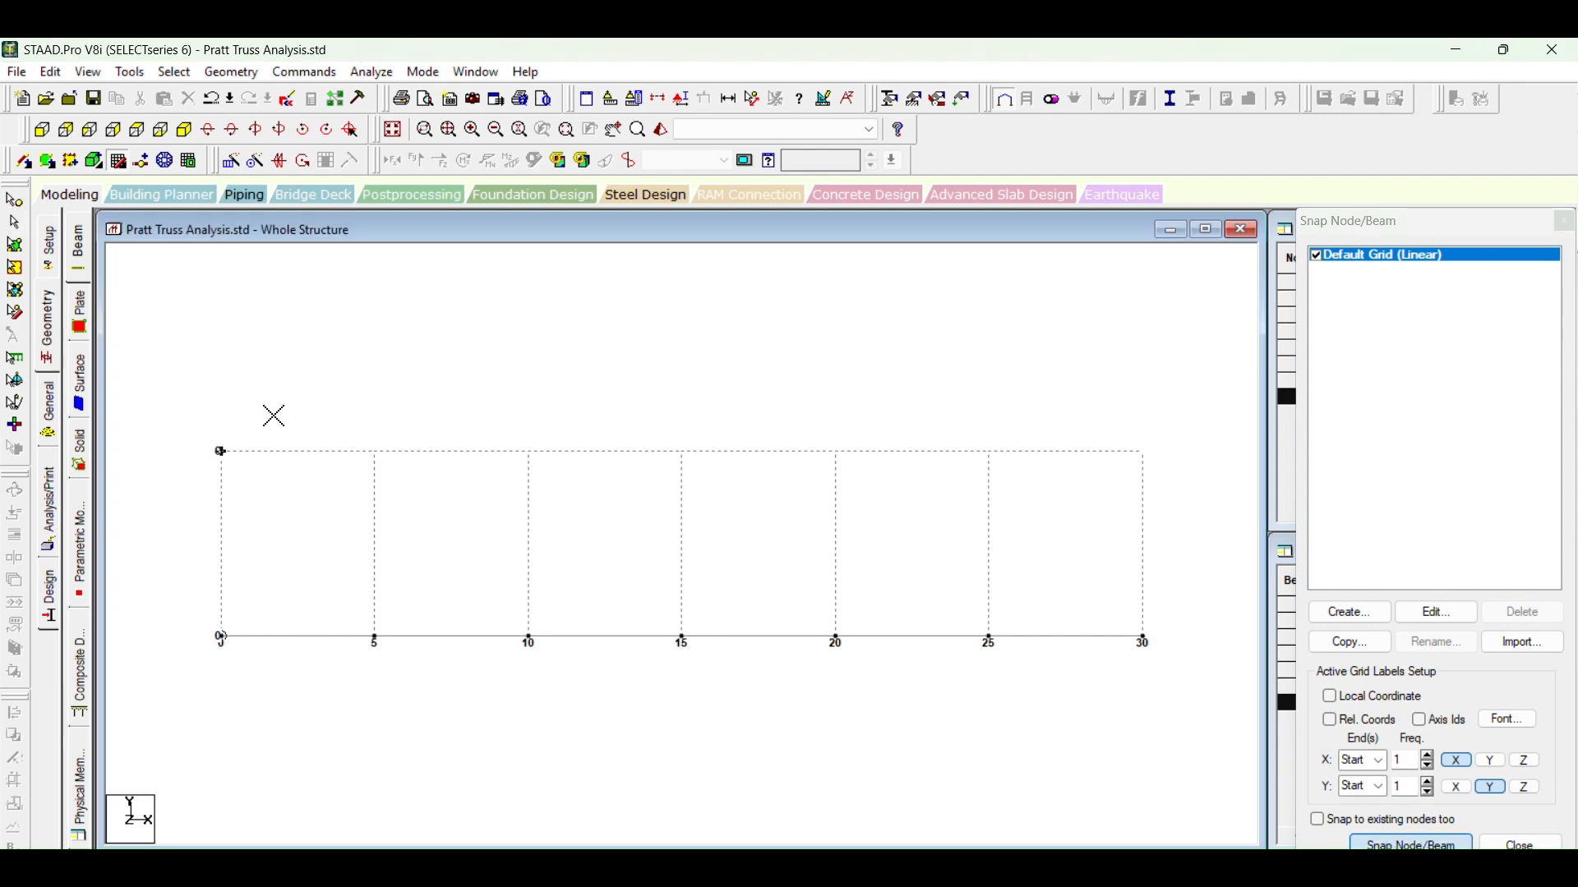
pyautogui.click(375, 451)
pyautogui.click(529, 451)
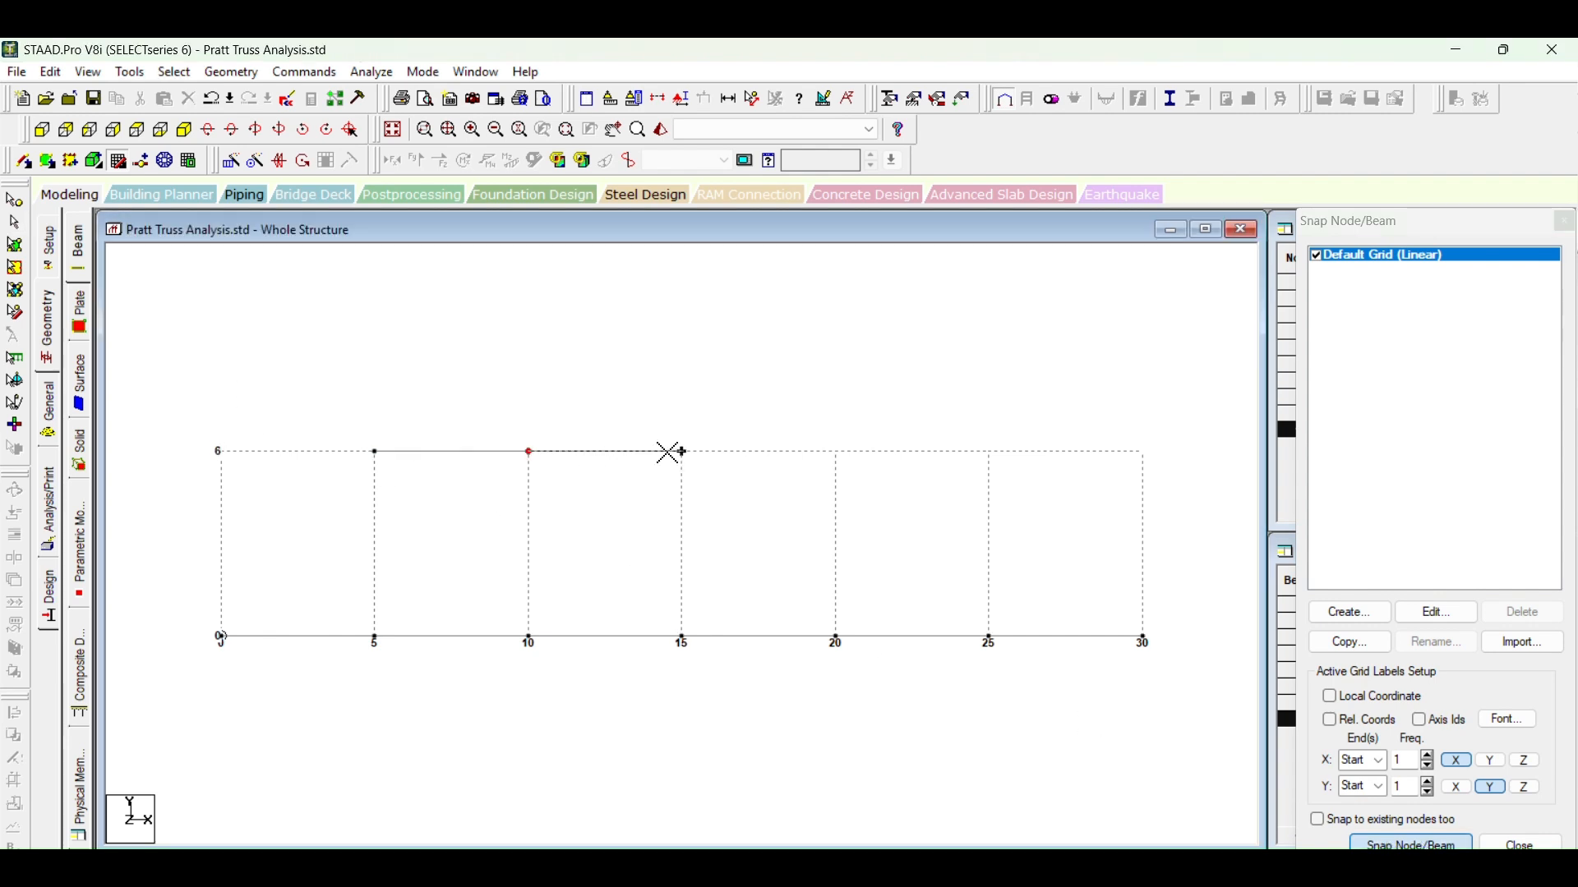
pyautogui.click(683, 451)
pyautogui.click(835, 452)
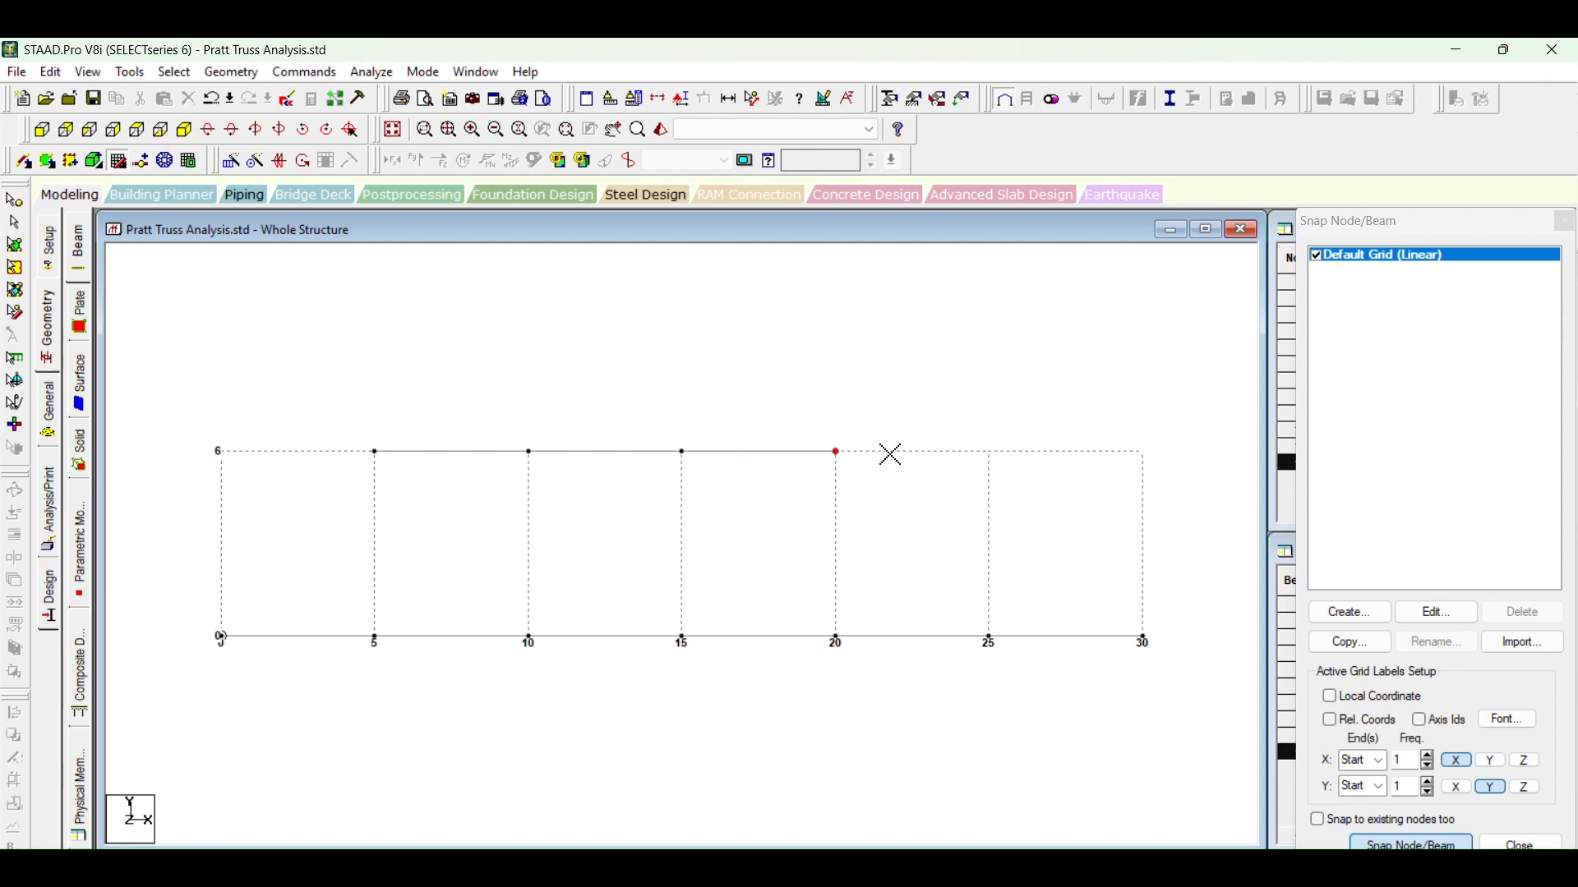
pyautogui.click(962, 458)
pyautogui.press('Escape')
# Step: Draw the inclined end member from the origin to the top chord's left end, and the vertical at X = 5
pyautogui.click(1397, 842)
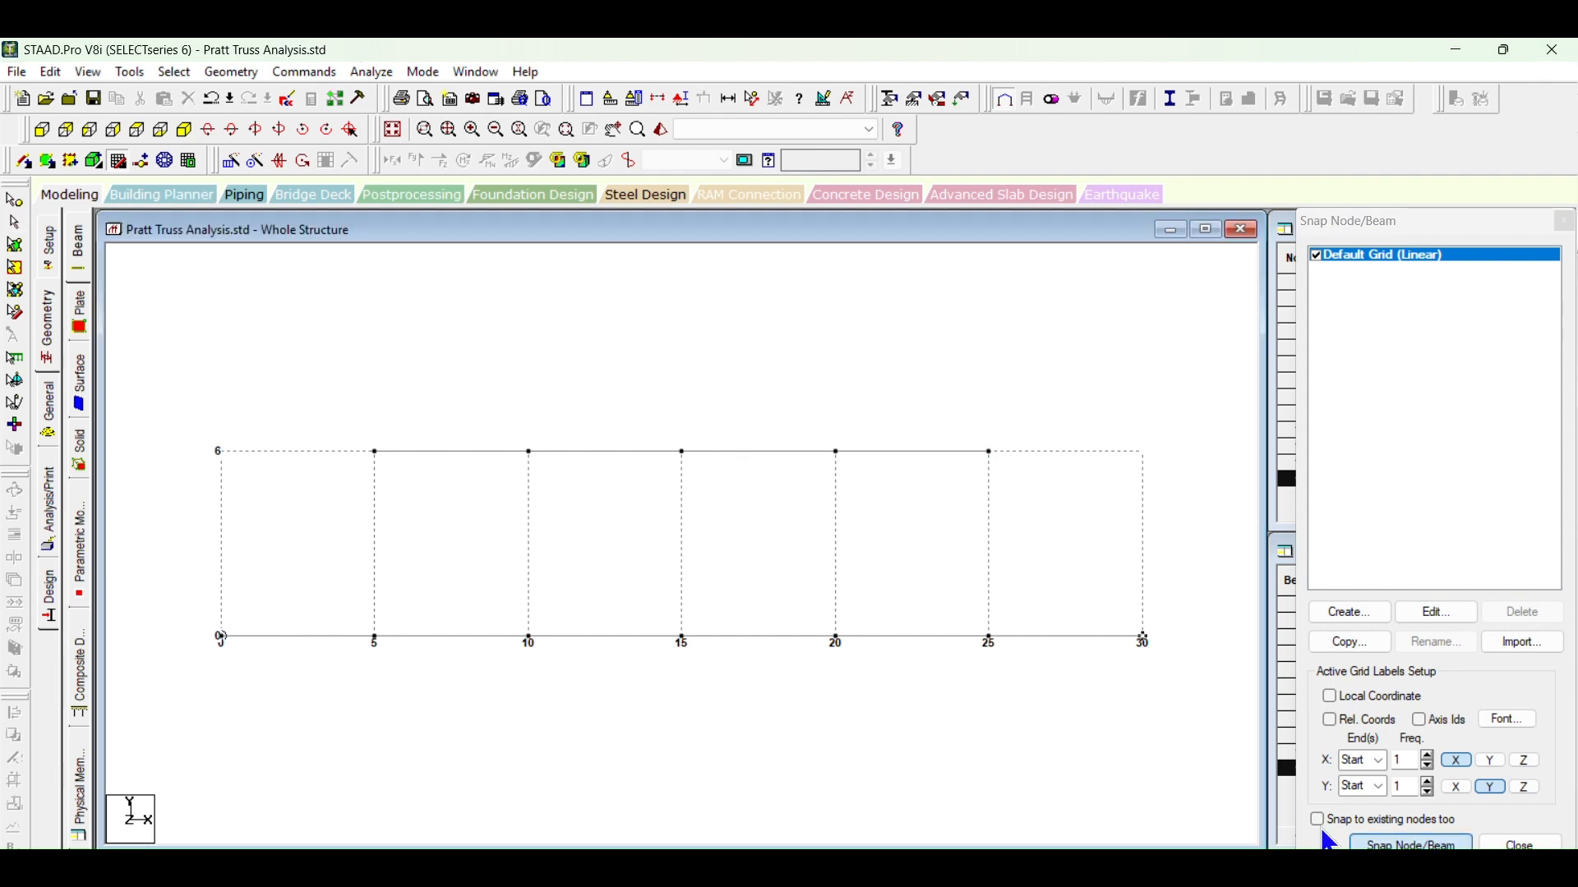
pyautogui.click(375, 452)
pyautogui.click(375, 637)
pyautogui.press('Escape')
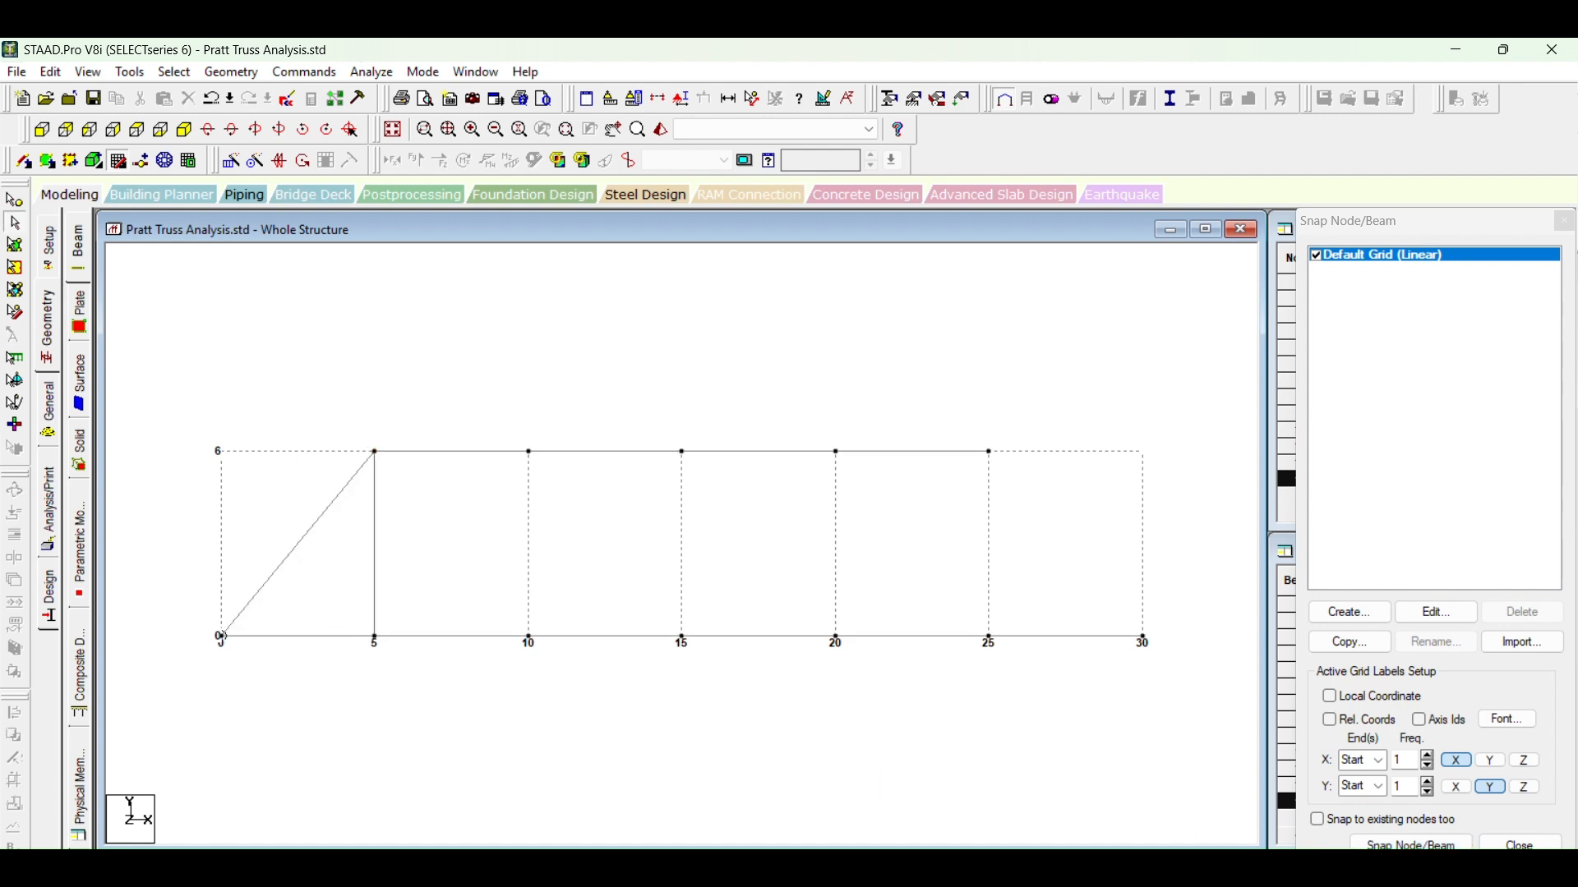
# Step: Draw the inclined end member from X = 30 up to the top chord's right end, and the vertical at X = 25
pyautogui.click(1411, 844)
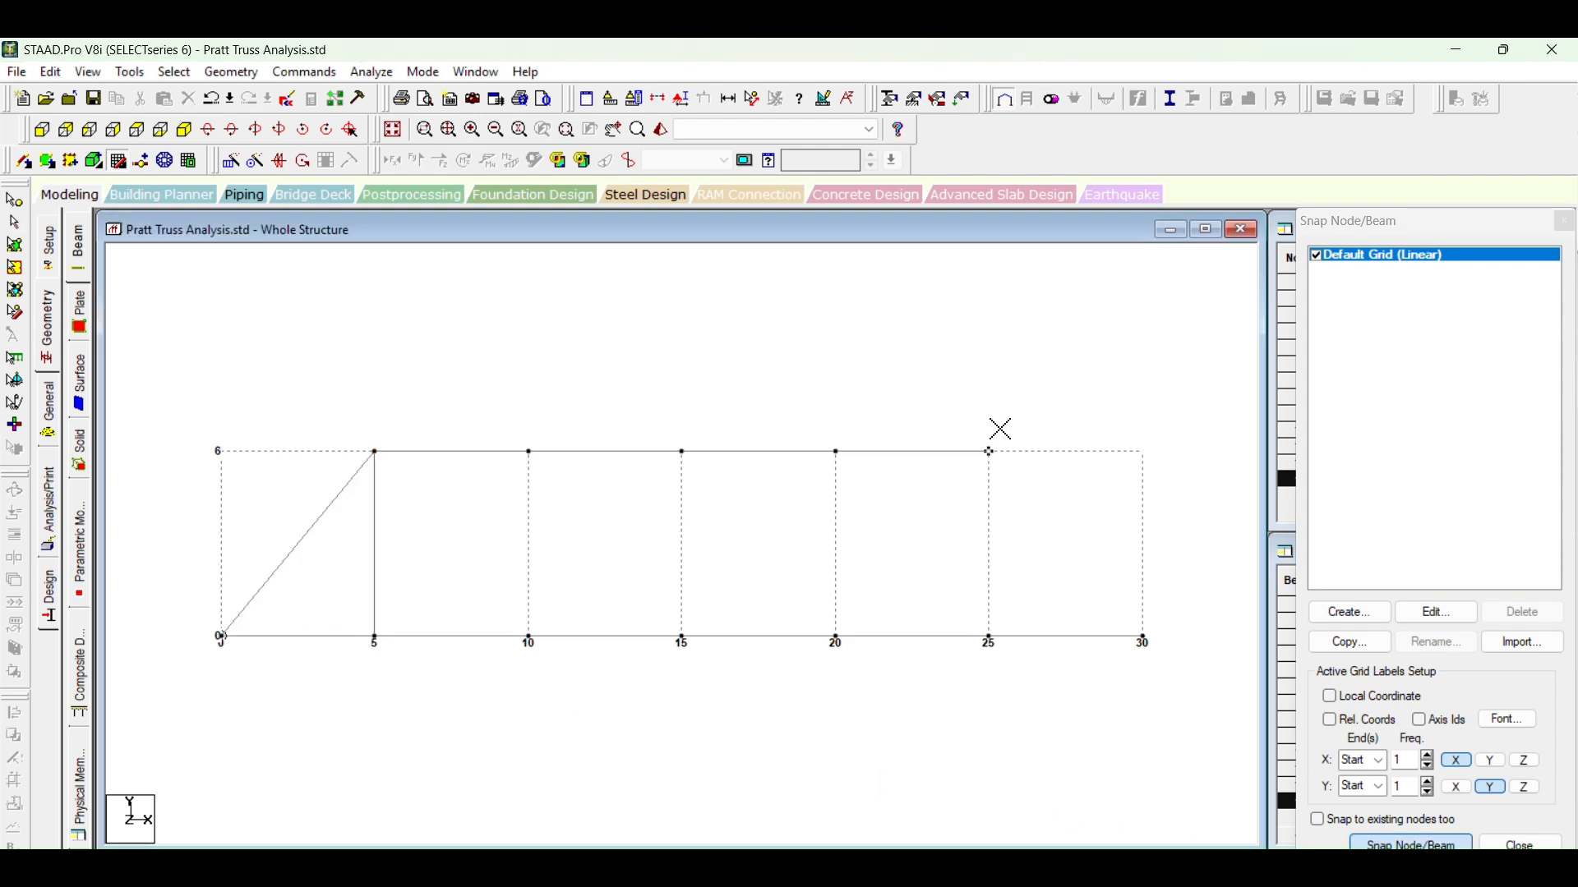
pyautogui.click(1143, 636)
pyautogui.click(989, 452)
pyautogui.click(991, 635)
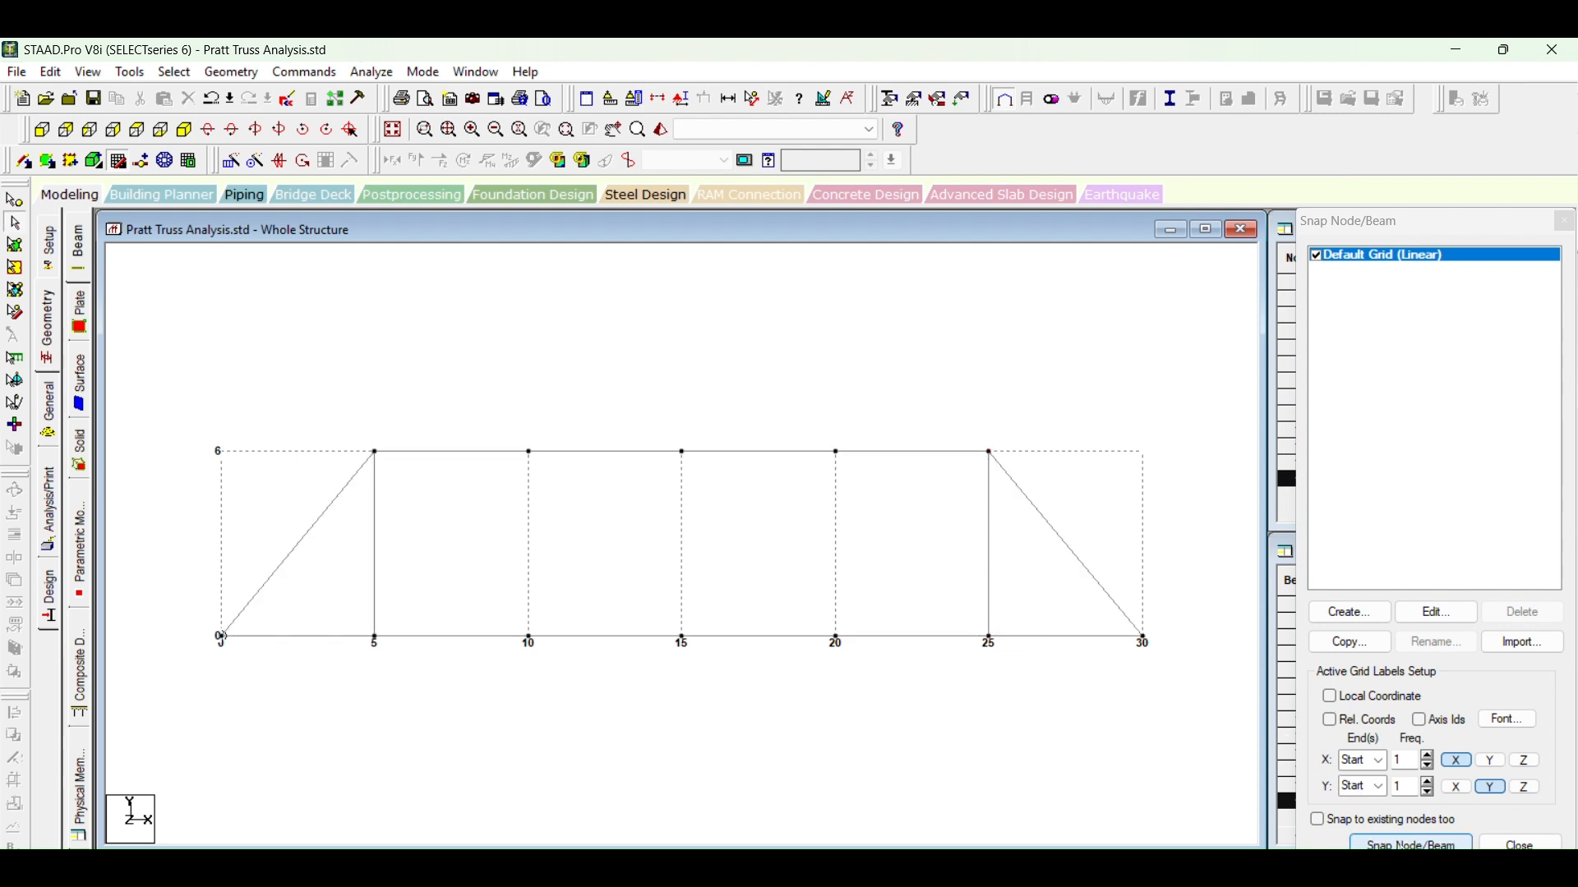
# Step: Draw the diagonal from the top node at X = 5 to the bottom node at X = 10, and the vertical at X = 10
pyautogui.click(1400, 844)
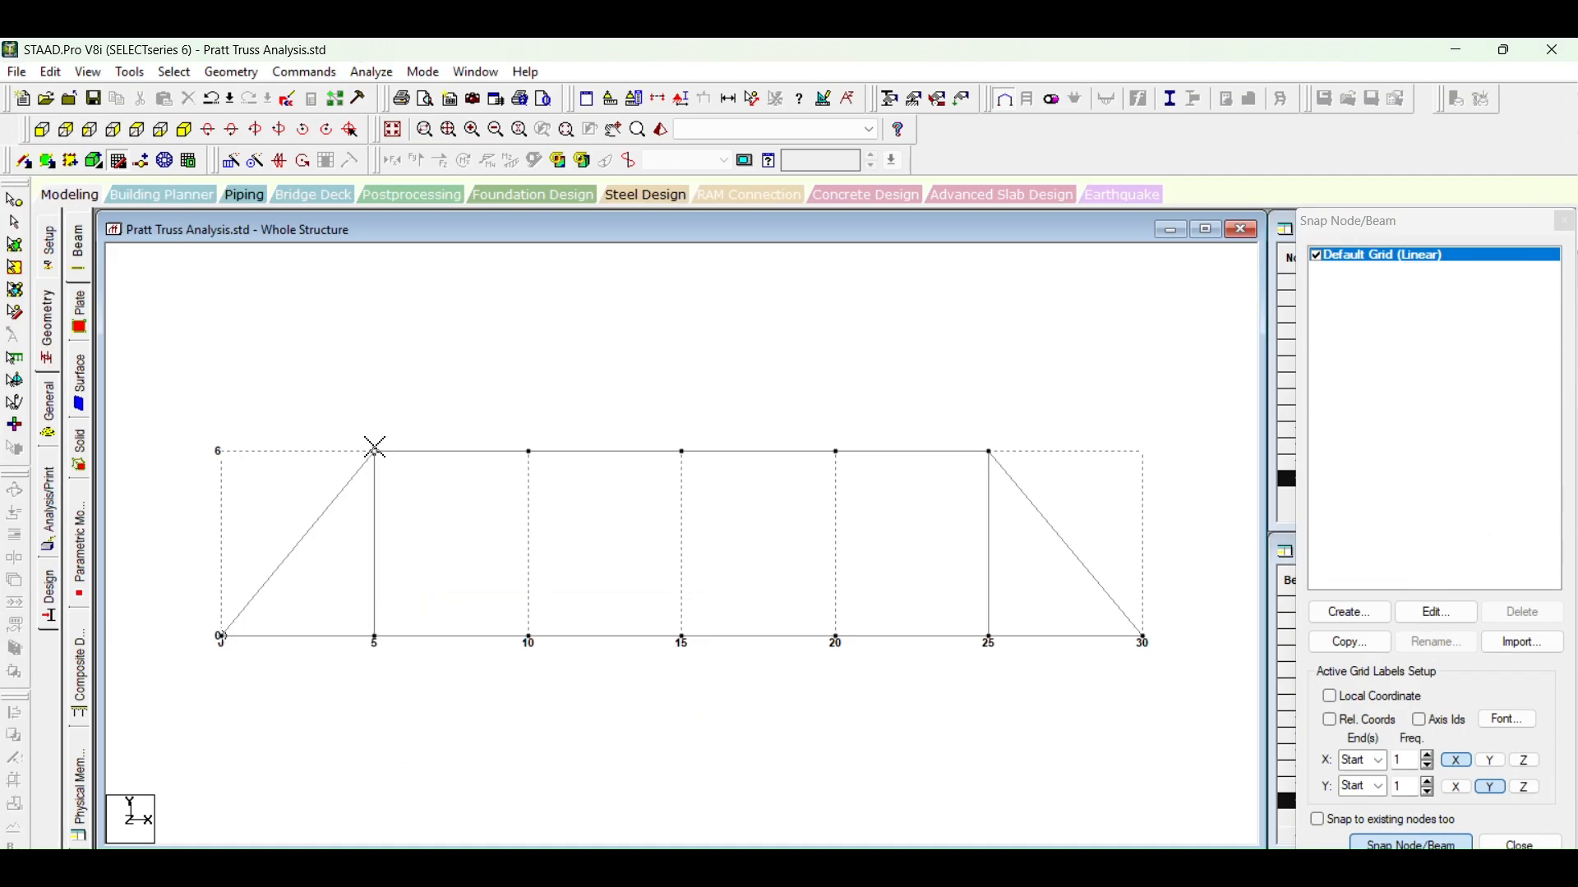
pyautogui.click(375, 451)
pyautogui.click(529, 638)
pyautogui.click(521, 449)
pyautogui.press('Escape')
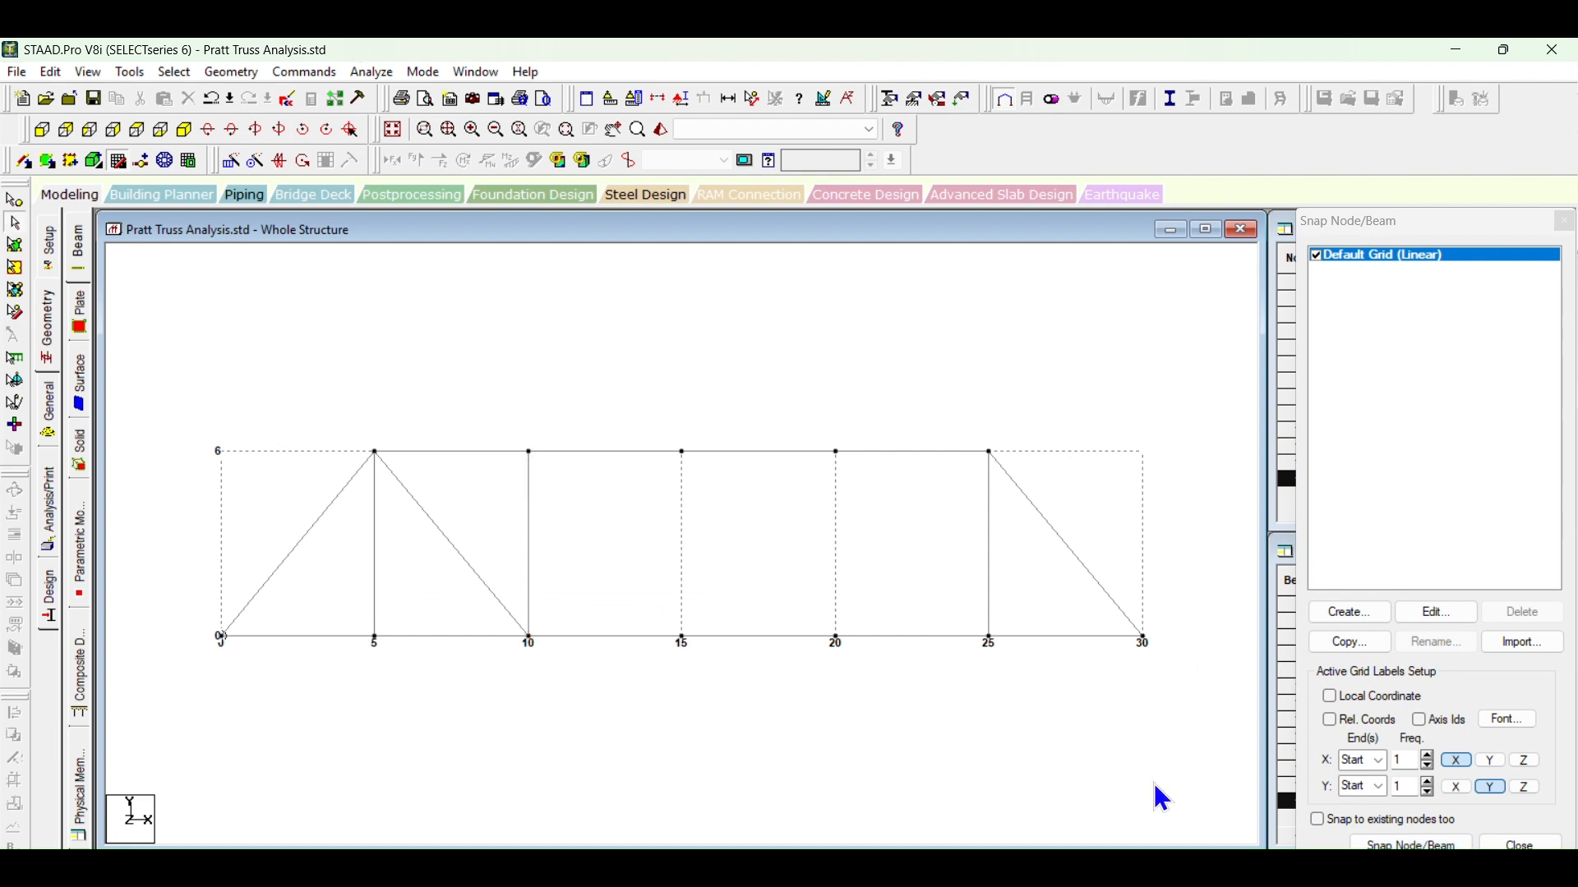
# Step: Draw the diagonal from the top node at X = 10 to the bottom node at X = 15, and the central vertical
pyautogui.click(1411, 844)
pyautogui.click(546, 457)
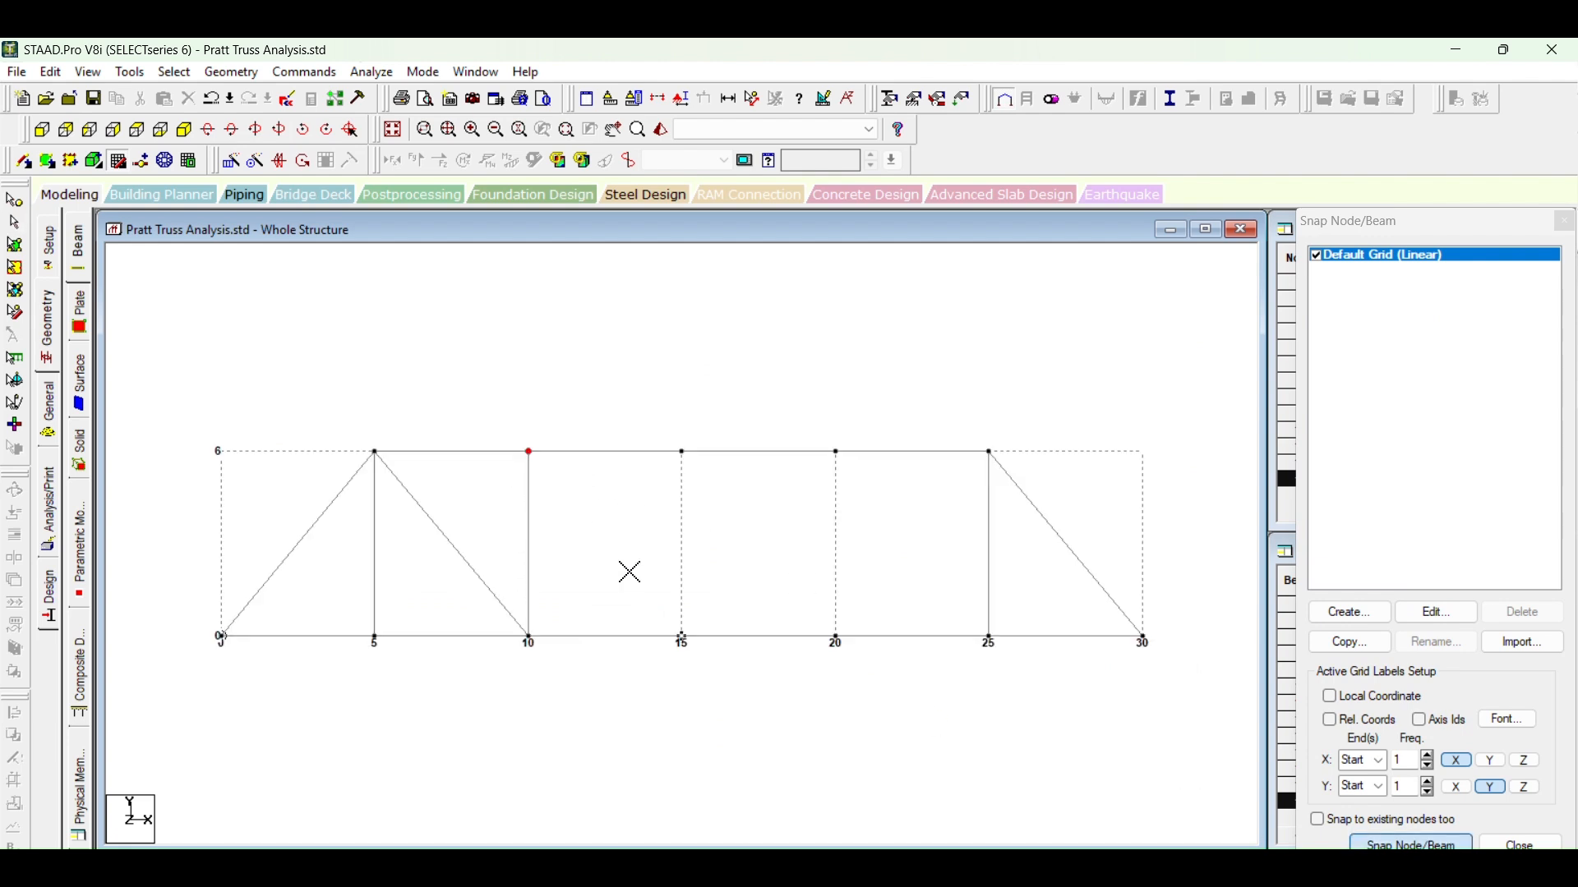
pyautogui.click(679, 620)
pyautogui.click(680, 457)
pyautogui.press('Escape')
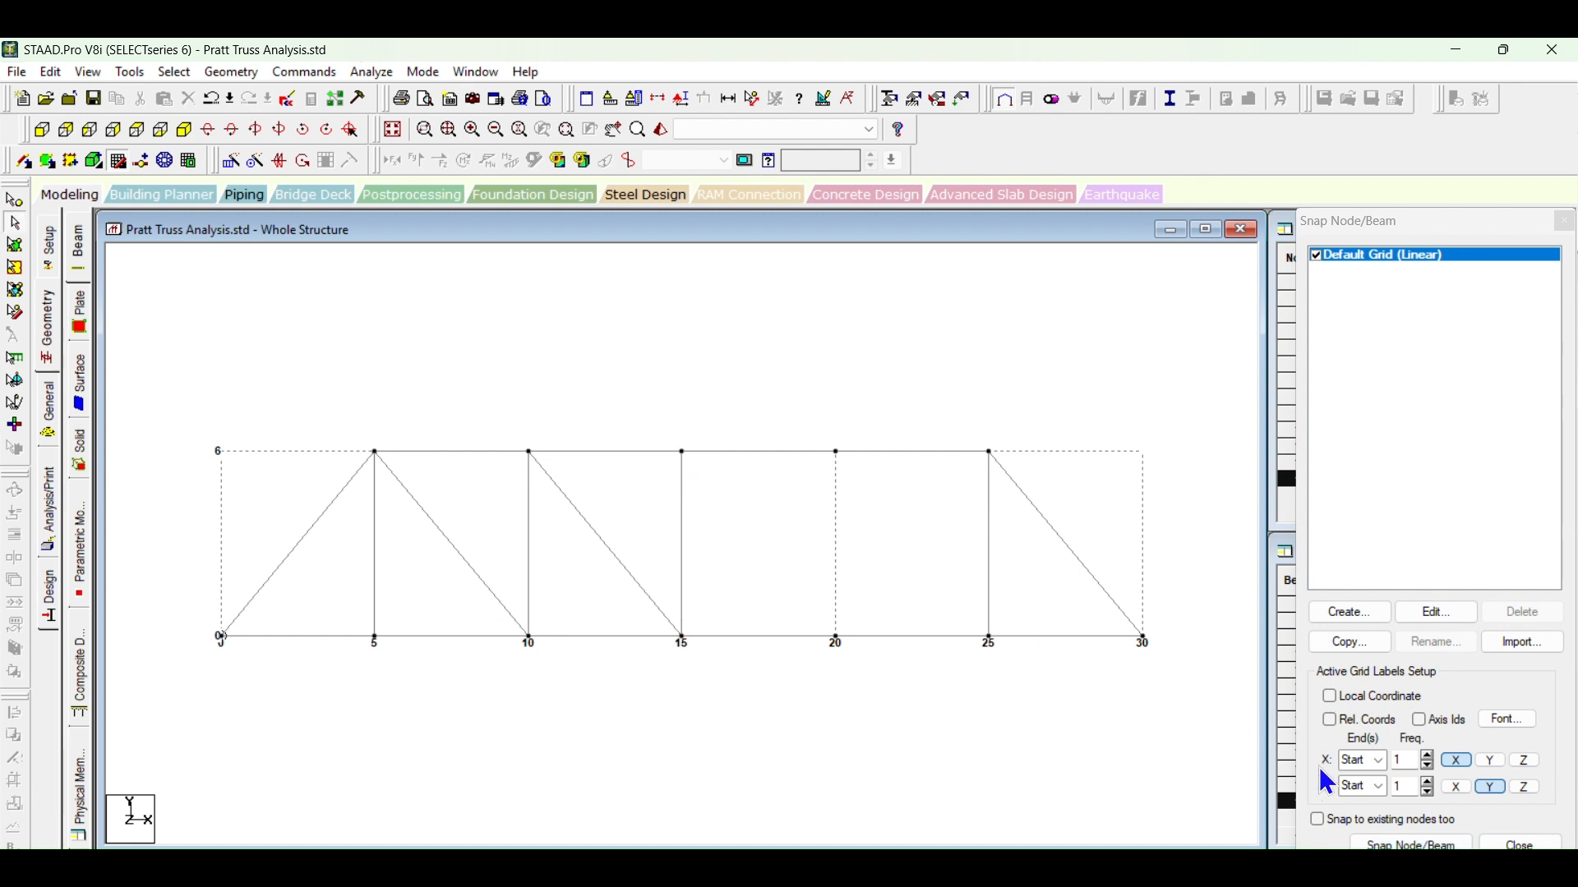
# Step: Draw the diagonals from the bottom nodes at X = 15 and 20 to the top nodes at X = 20 and 25, and the vertical at X = 20
pyautogui.click(1380, 847)
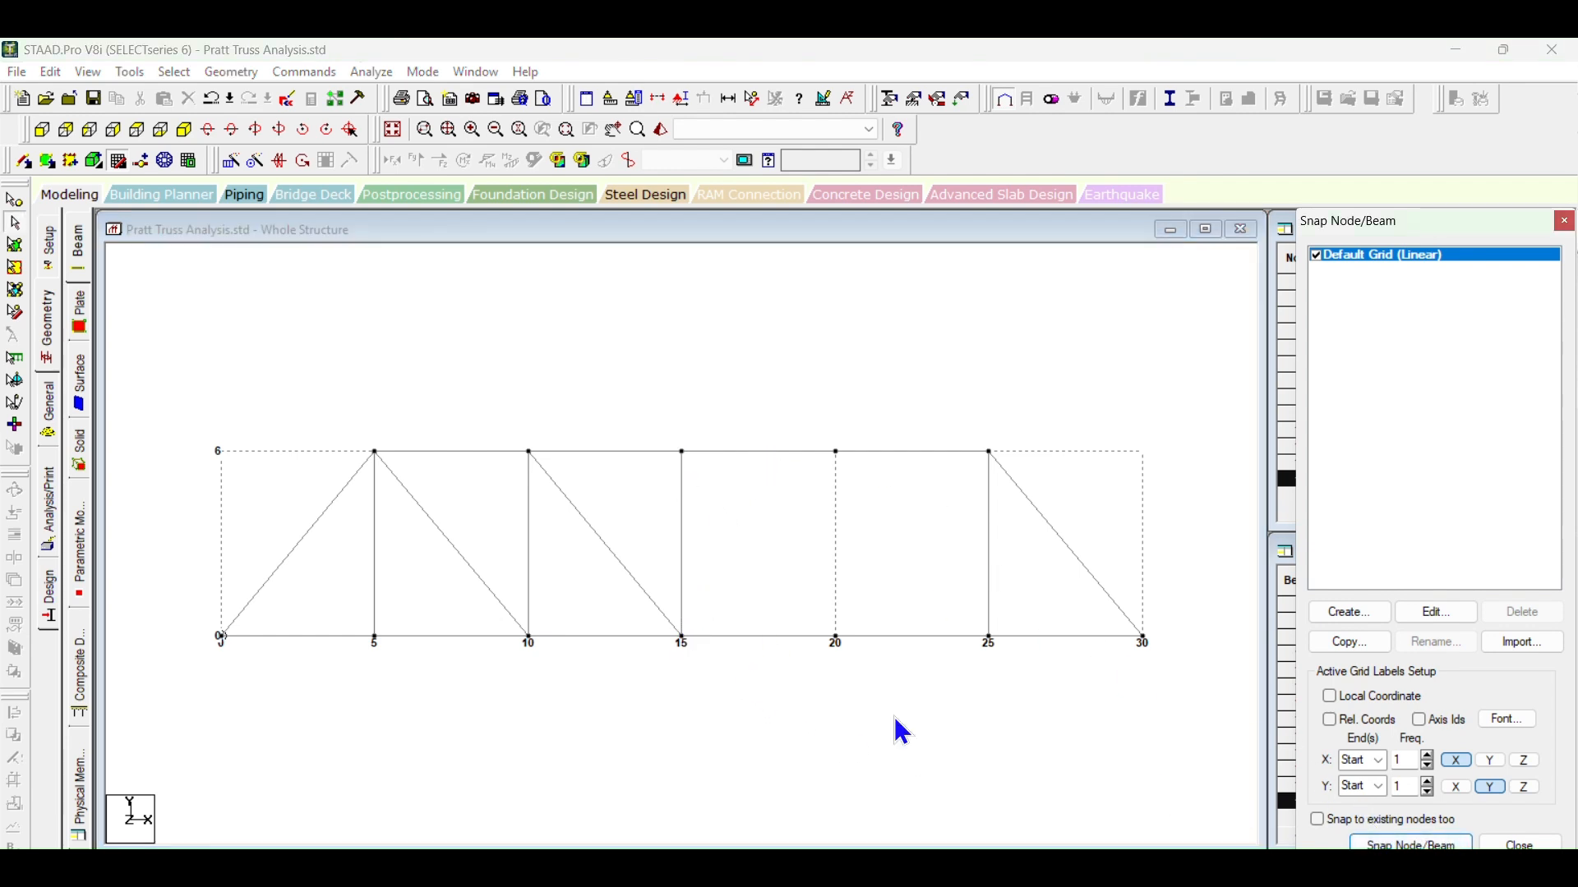
pyautogui.click(1428, 845)
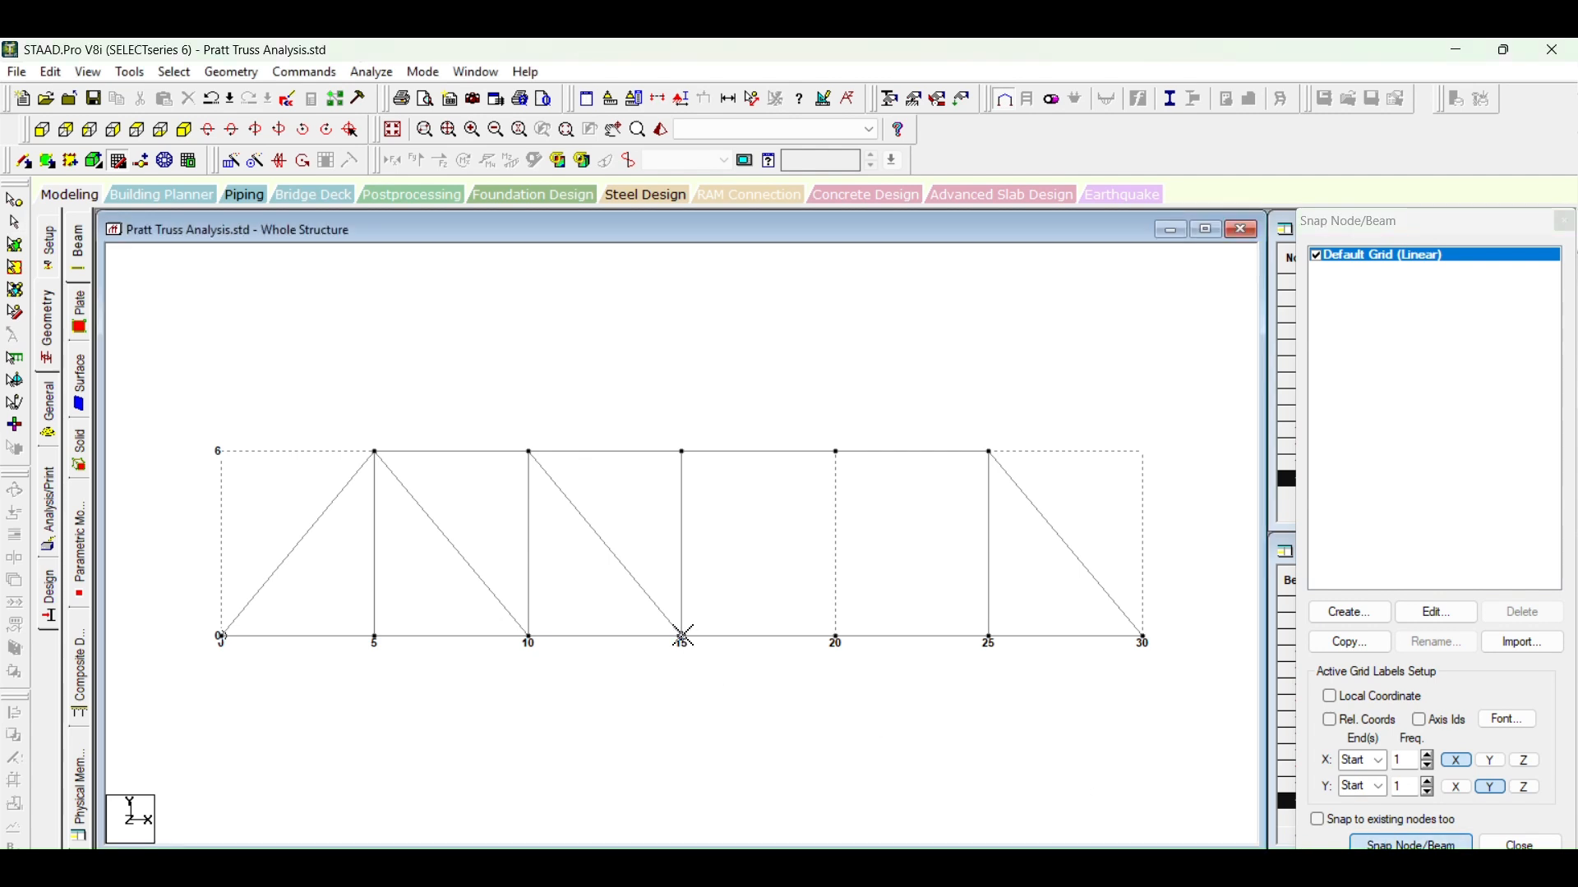
pyautogui.click(834, 452)
pyautogui.click(1368, 844)
pyautogui.click(836, 636)
pyautogui.click(990, 452)
pyautogui.click(957, 470)
pyautogui.press('Escape')
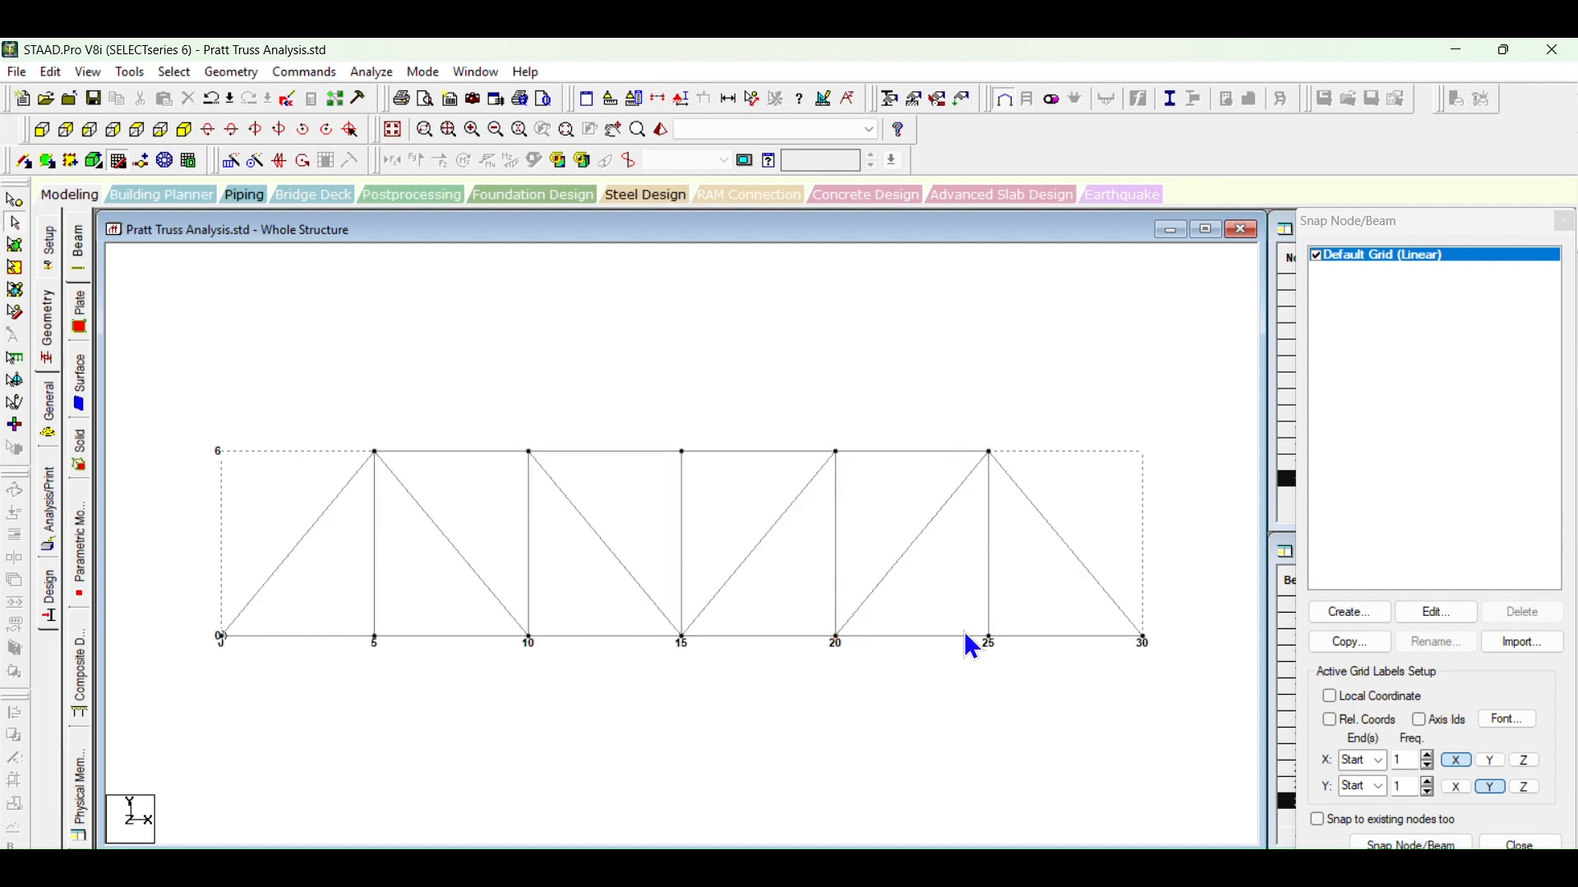
# Step: Compare the modelled truss with the dimensioned front view in the Word document, and return to STAAD.Pro
pyautogui.moveTo(929, 879)
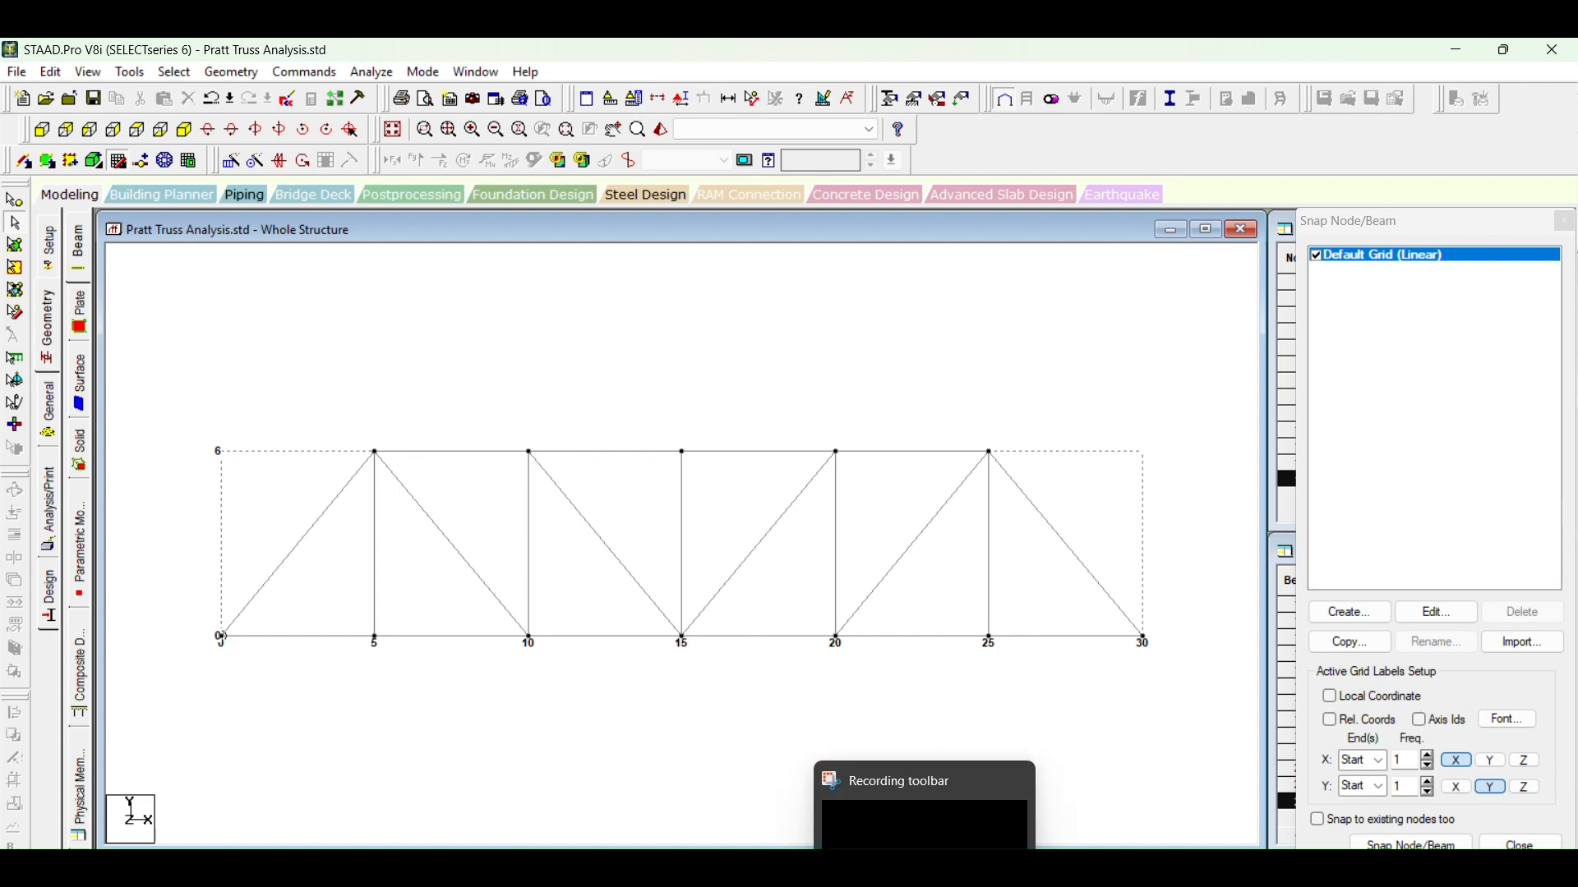
pyautogui.click(834, 871)
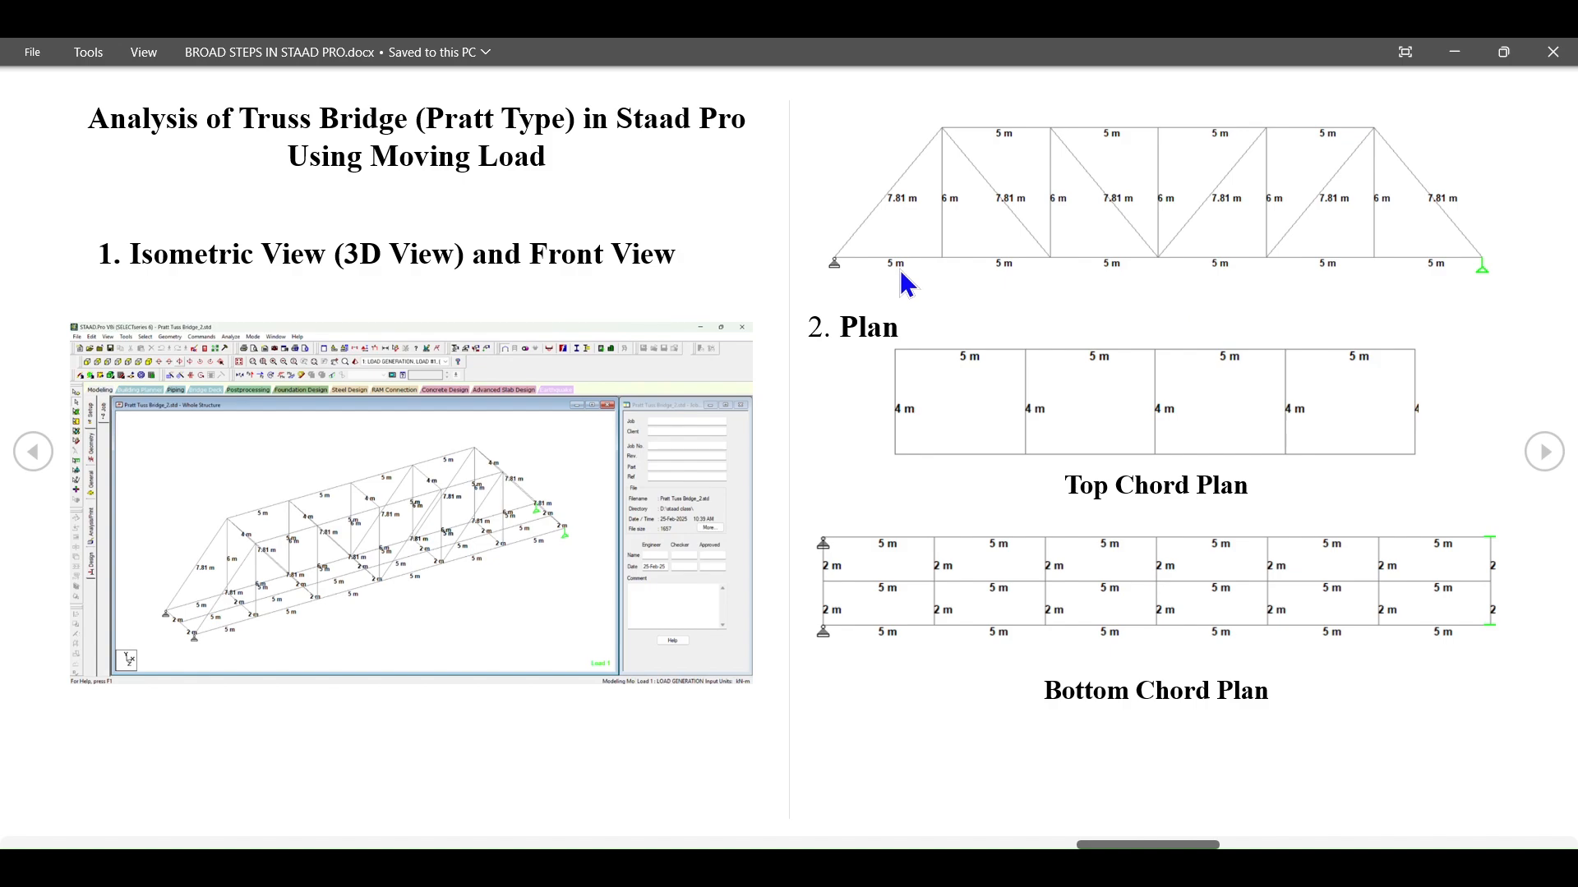
pyautogui.click(880, 871)
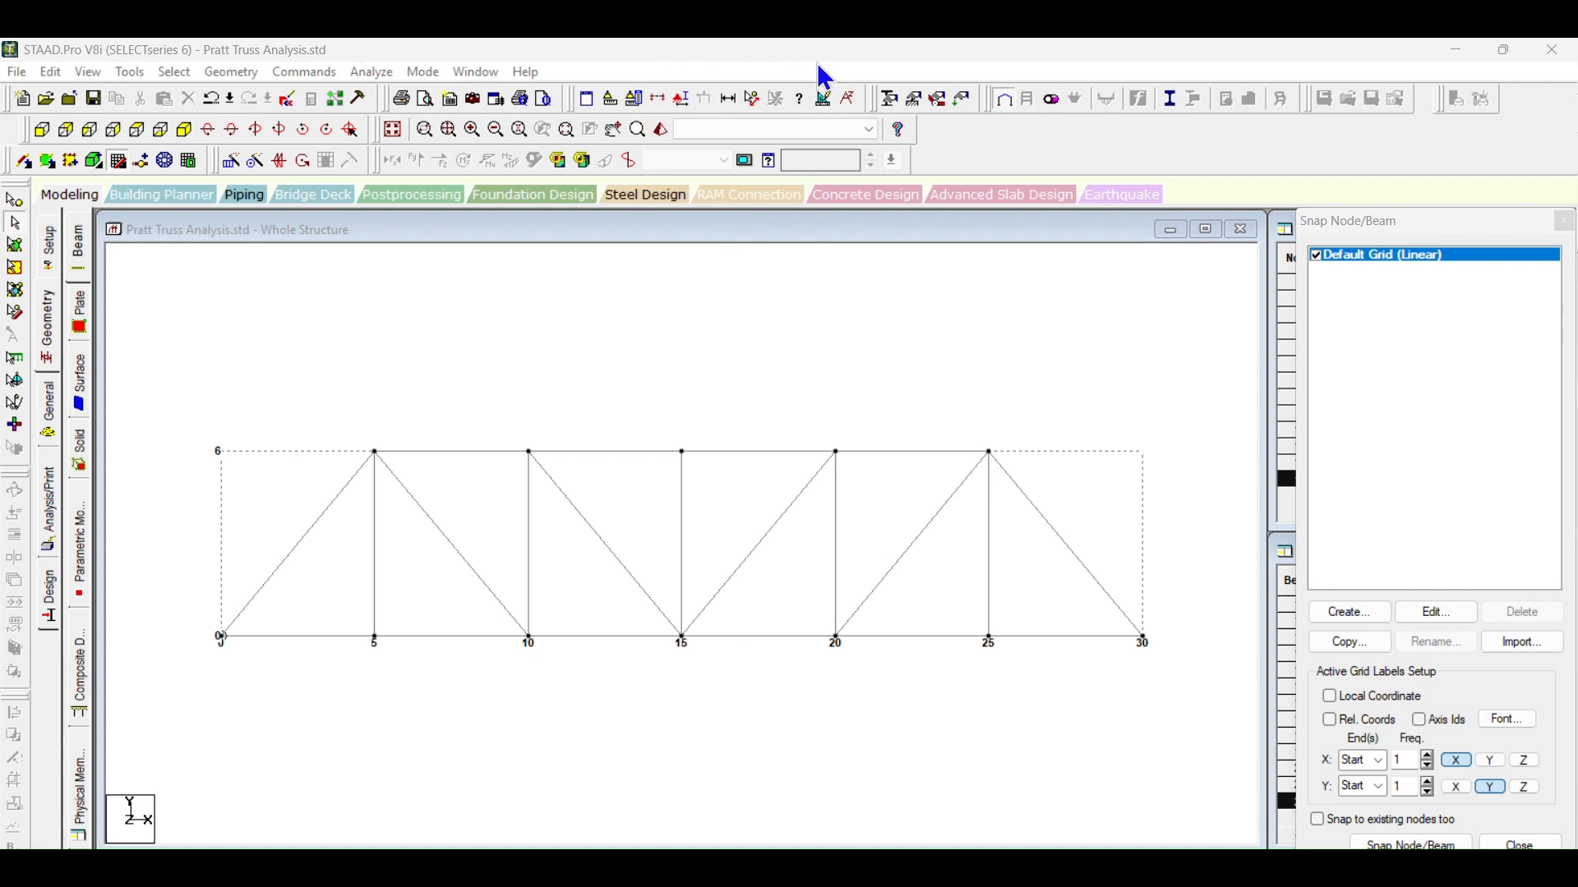
# Step: Relocate two toolbars to an empty row, and display the member lengths with the Dimension to View option
pyautogui.click(979, 101)
pyautogui.moveTo(962, 160); pyautogui.dragTo(957, 178)
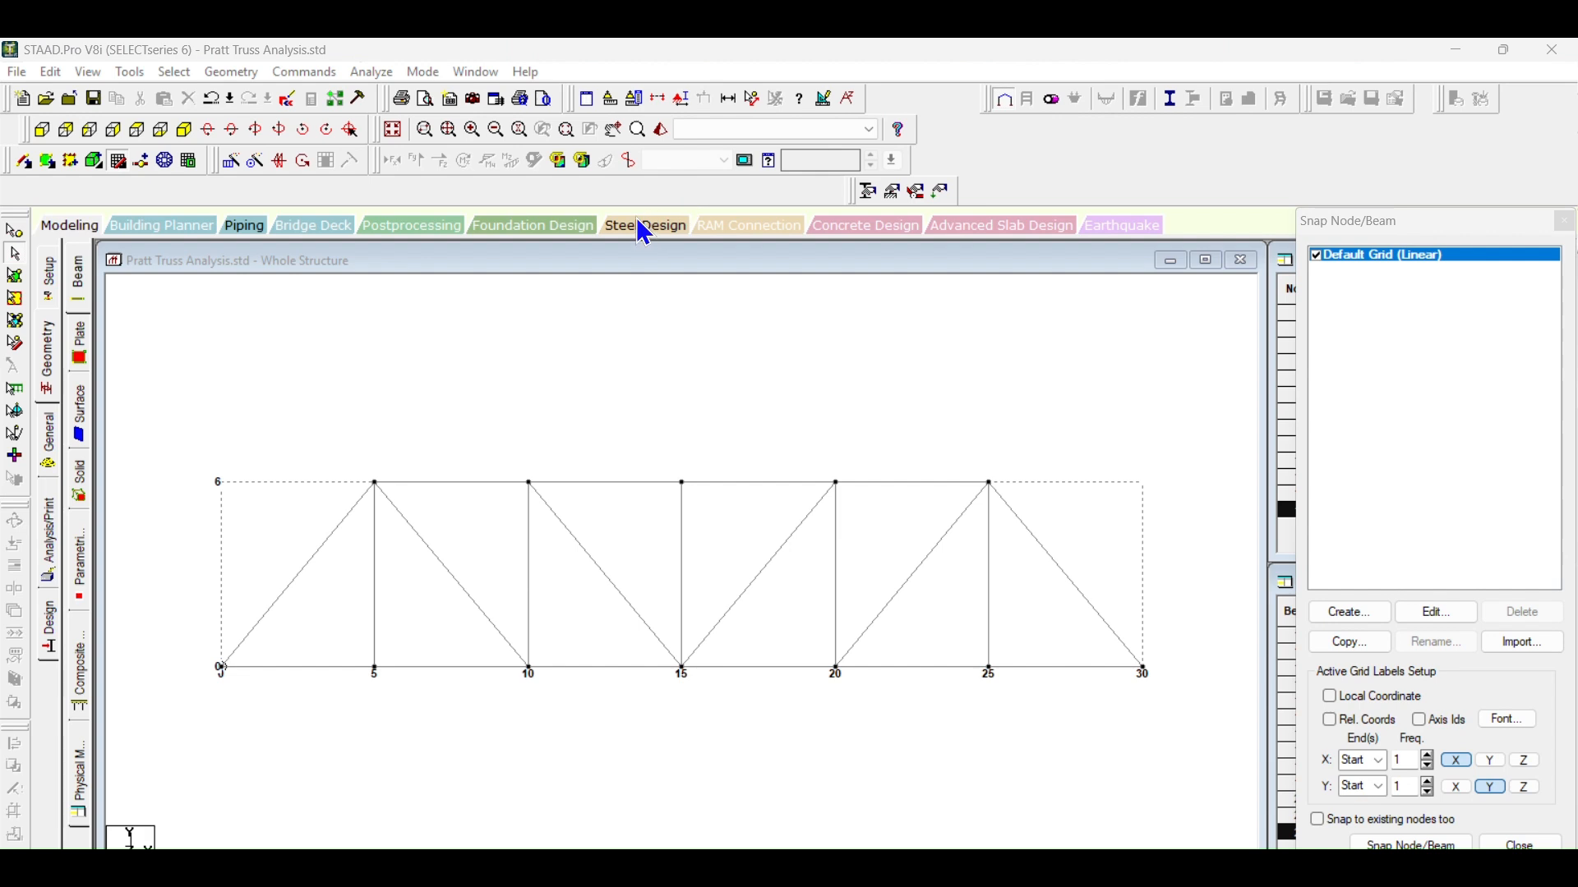
pyautogui.moveTo(572, 90); pyautogui.dragTo(1265, 189)
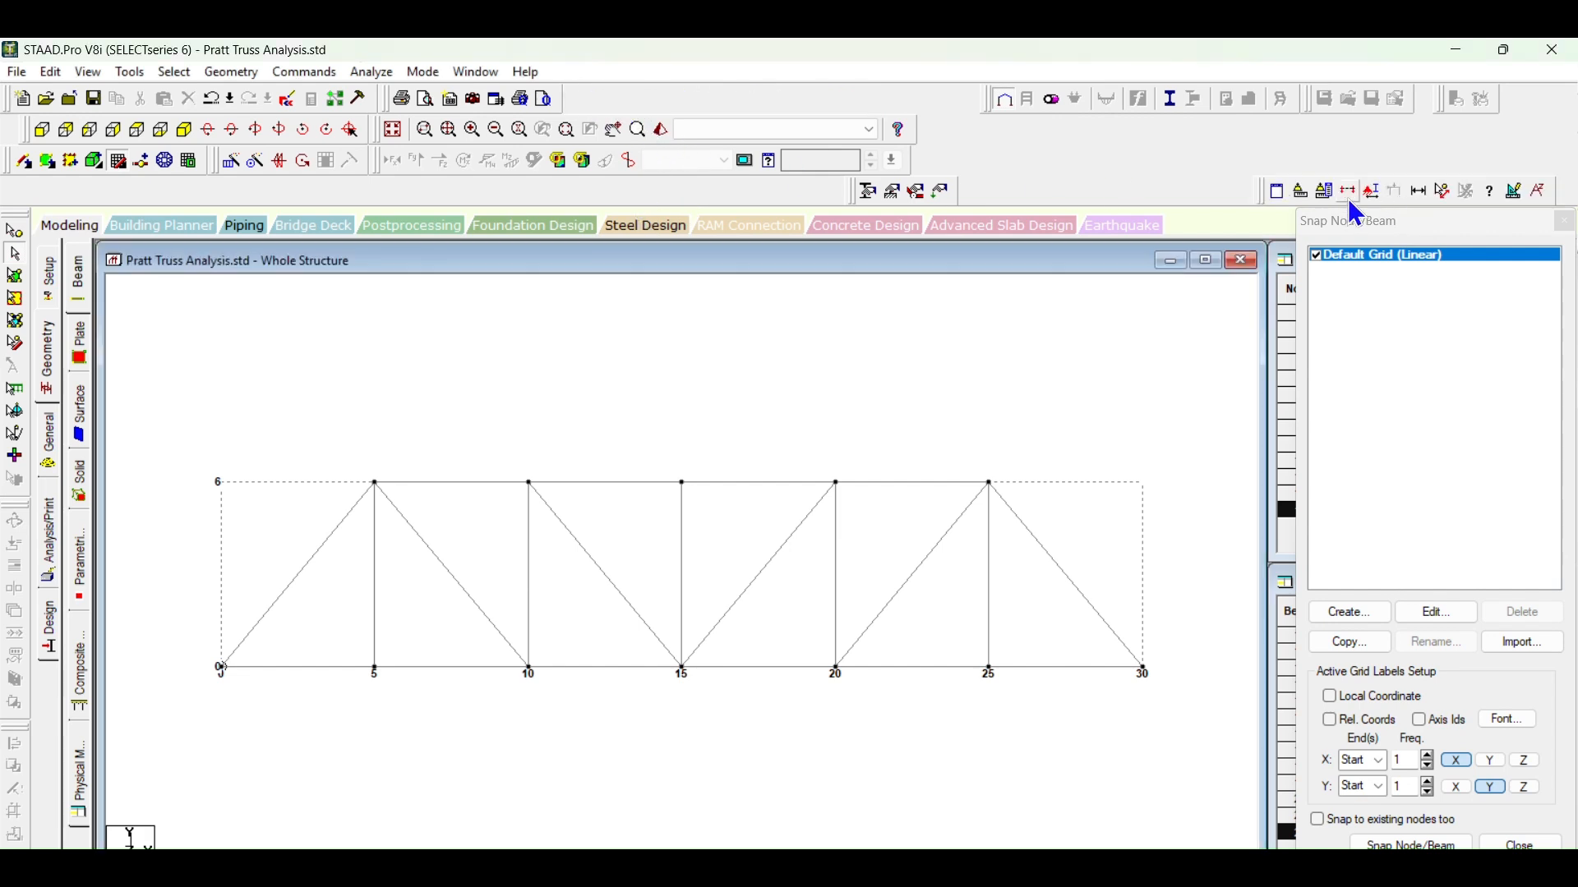
pyautogui.click(1419, 191)
pyautogui.click(386, 371)
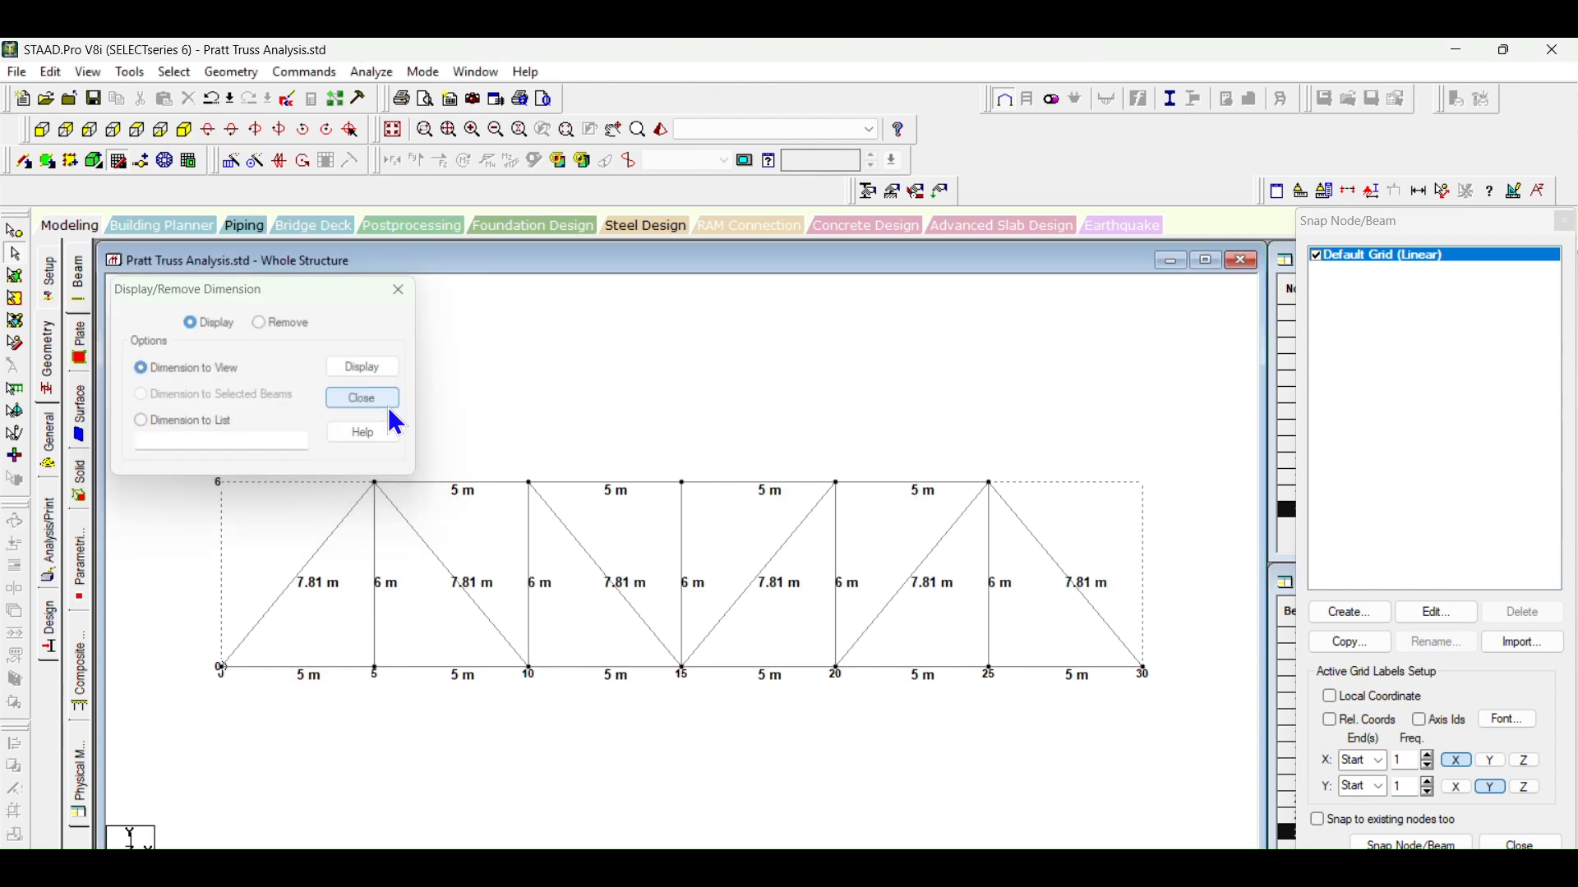
# Step: Finish displaying dimensions, look up the member section in the Word document's table of other truss bridge details, and return to STAAD.Pro
pyautogui.click(388, 404)
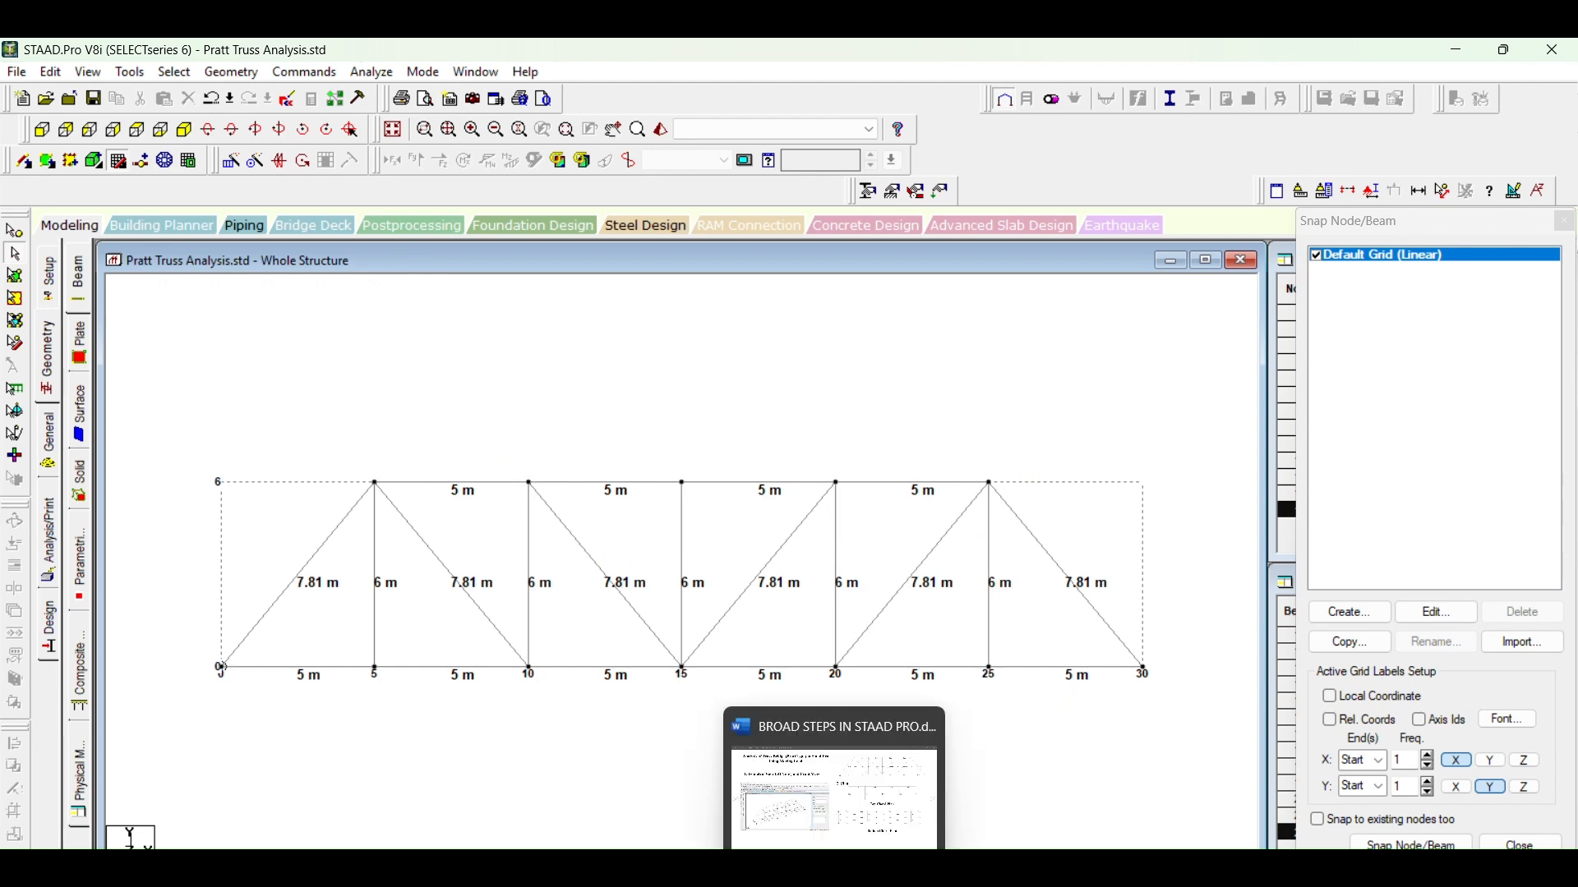
pyautogui.click(880, 847)
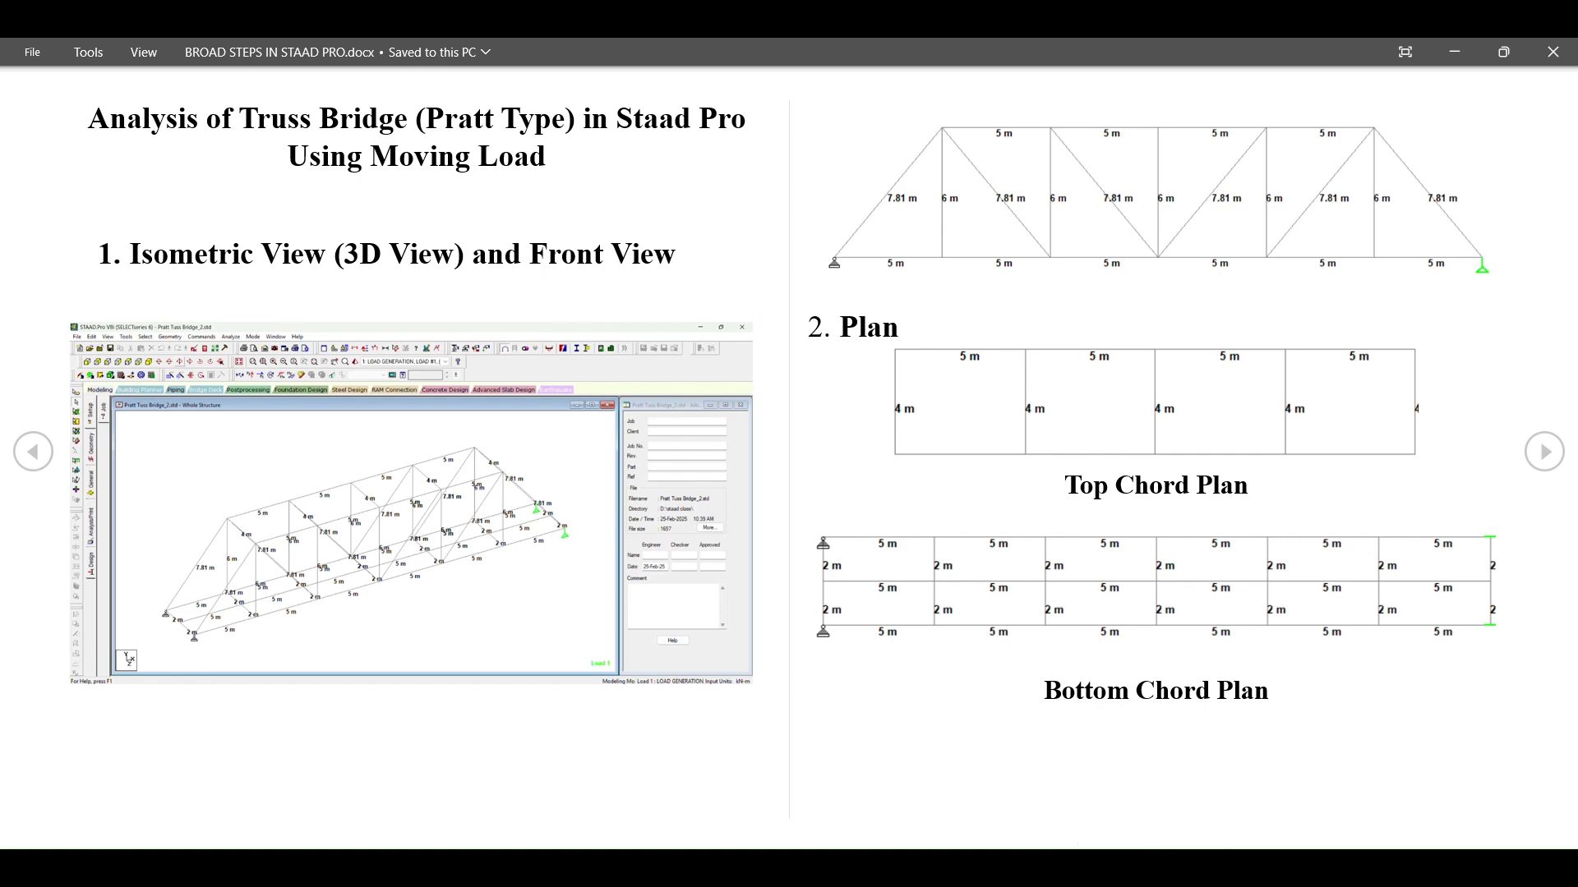
pyautogui.click(1542, 452)
pyautogui.click(1544, 452)
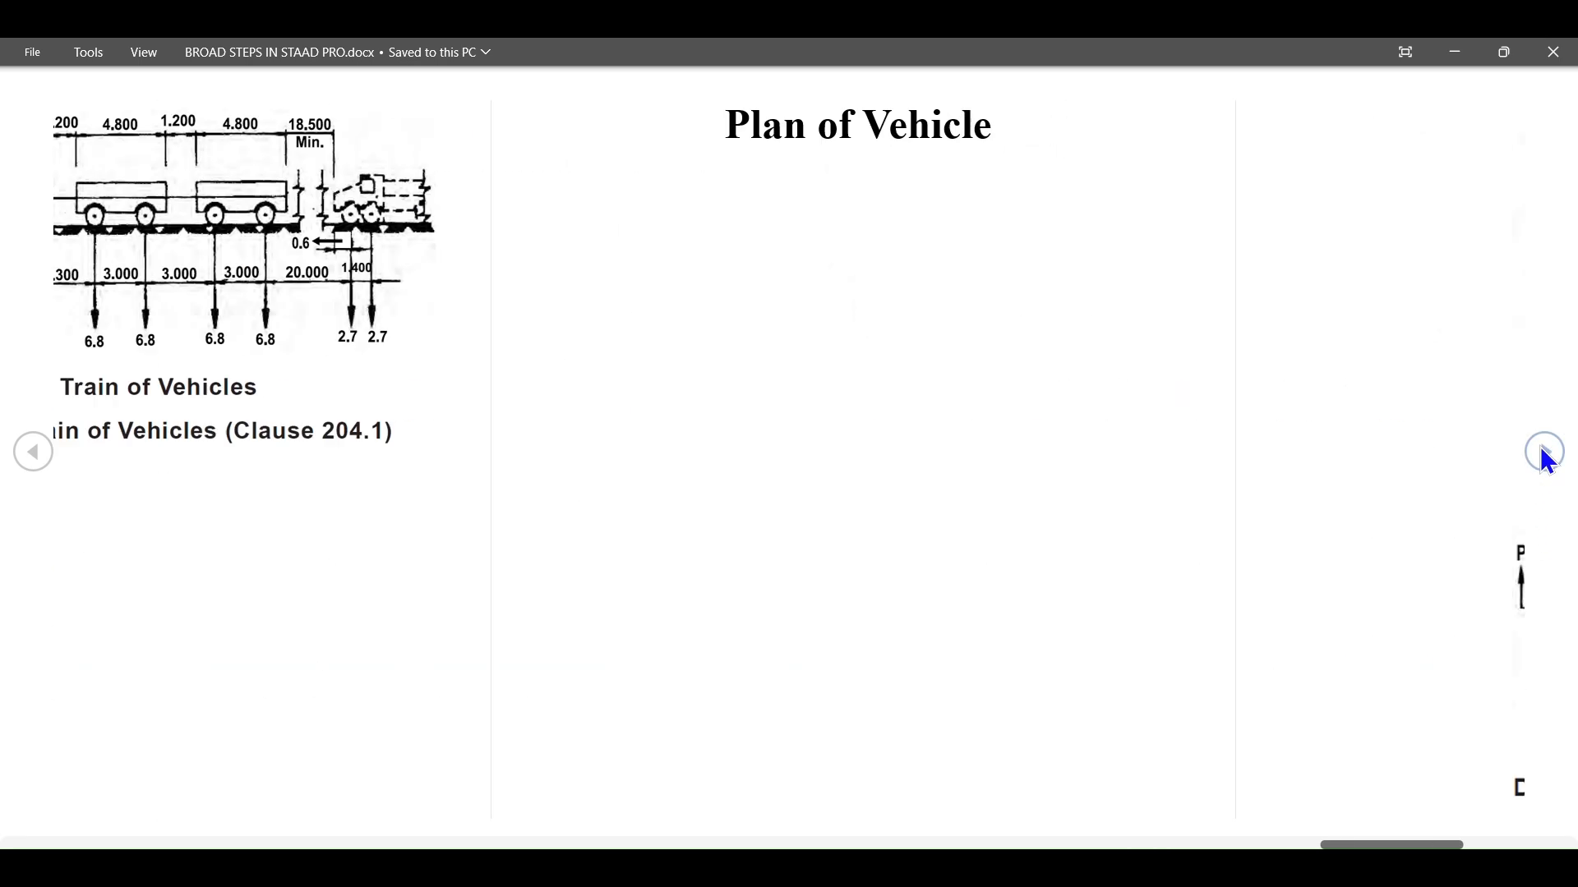
pyautogui.click(1545, 452)
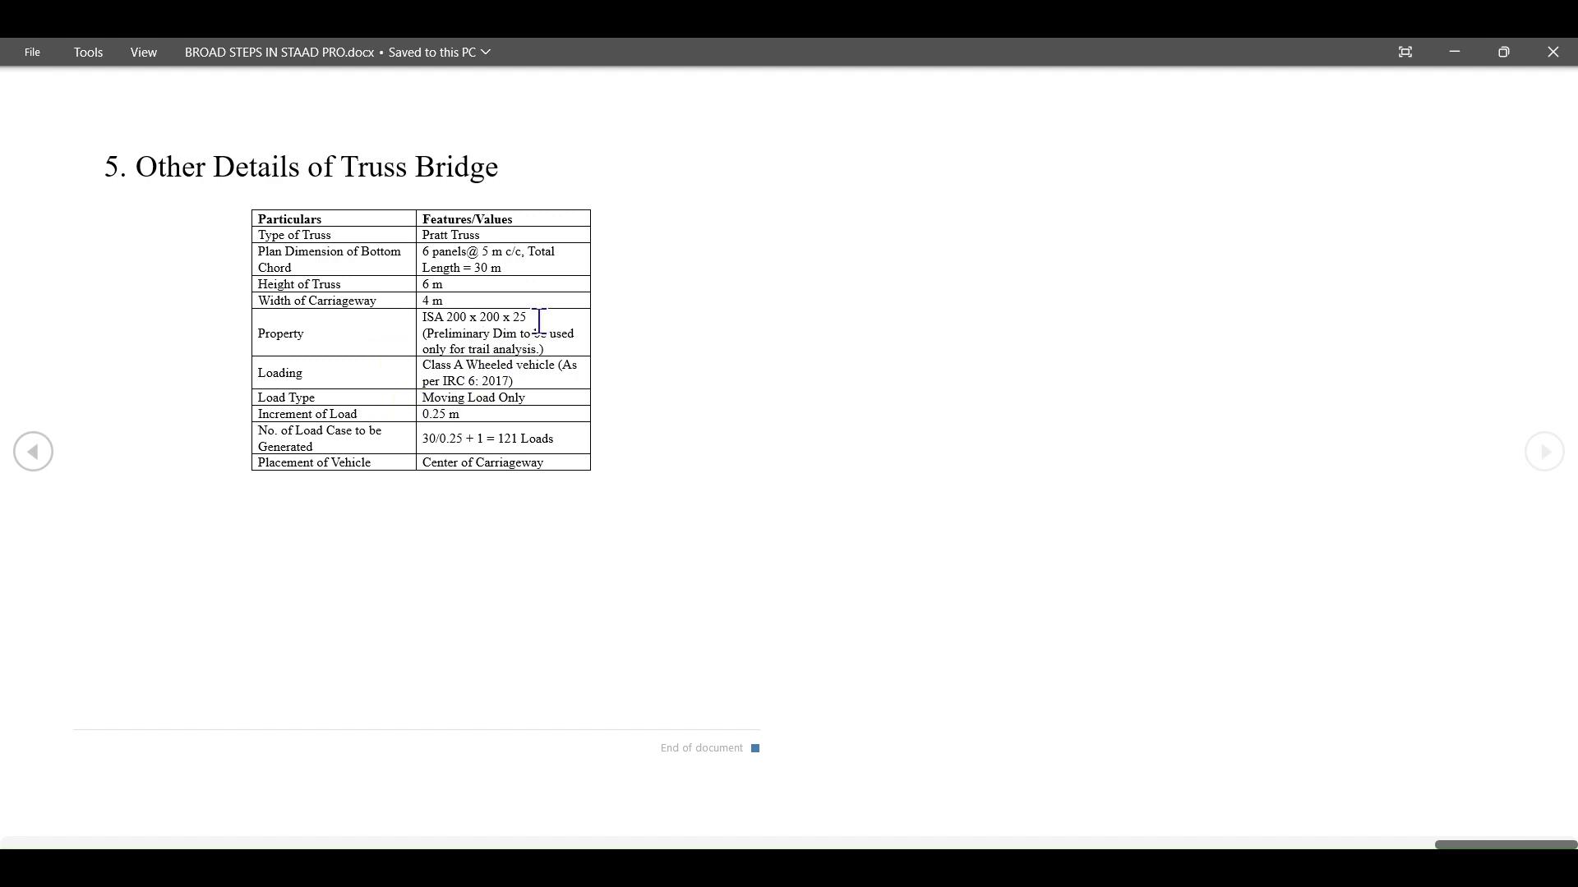
pyautogui.moveTo(539, 321); pyautogui.dragTo(427, 314)
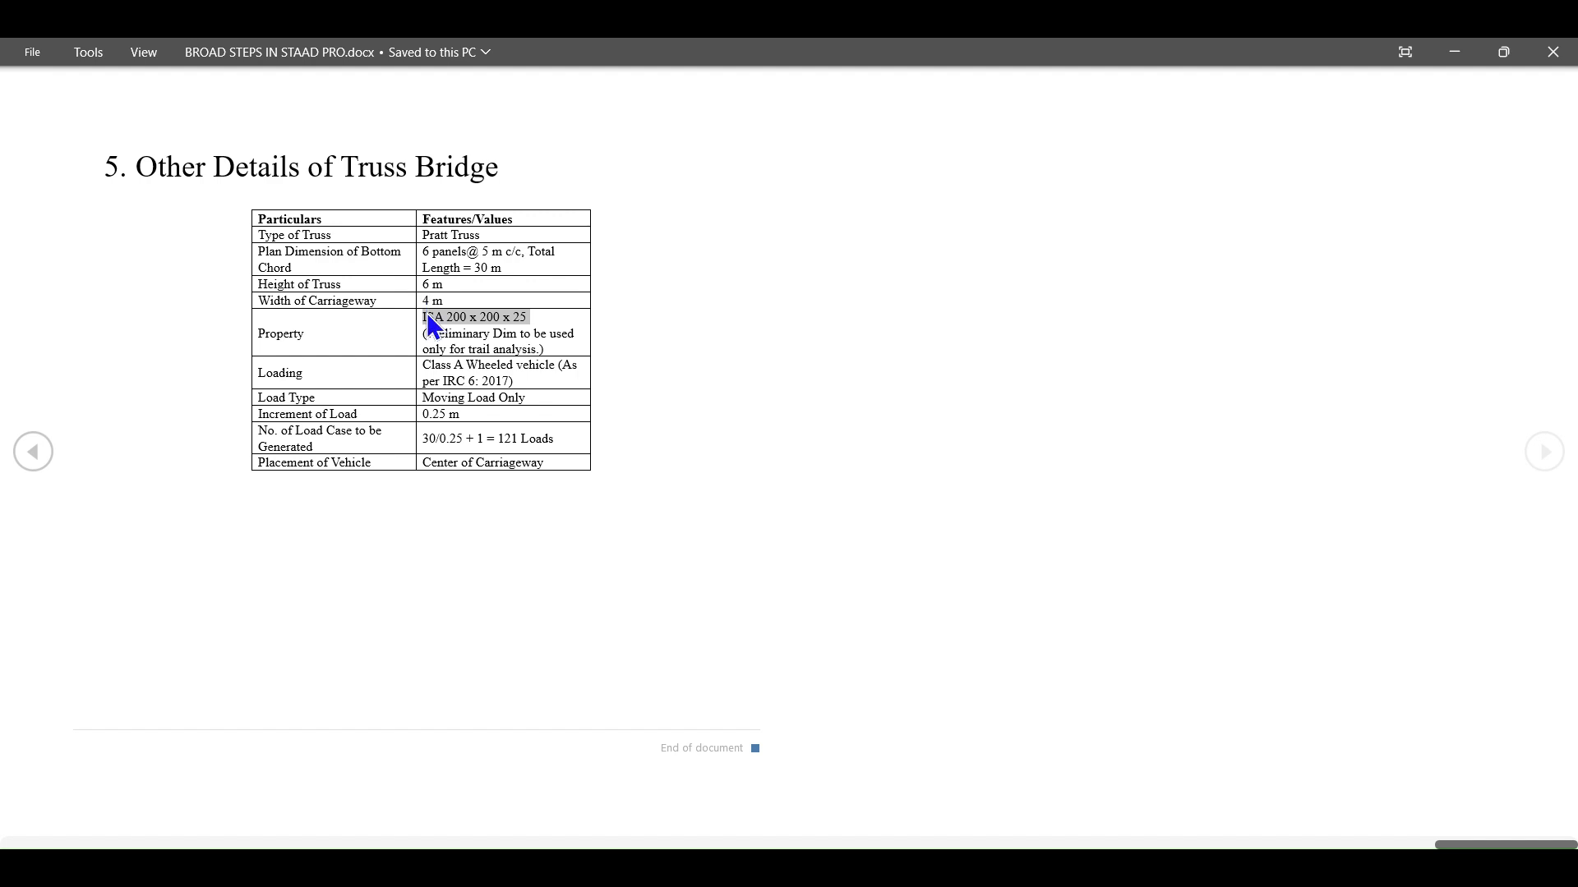
pyautogui.click(534, 319)
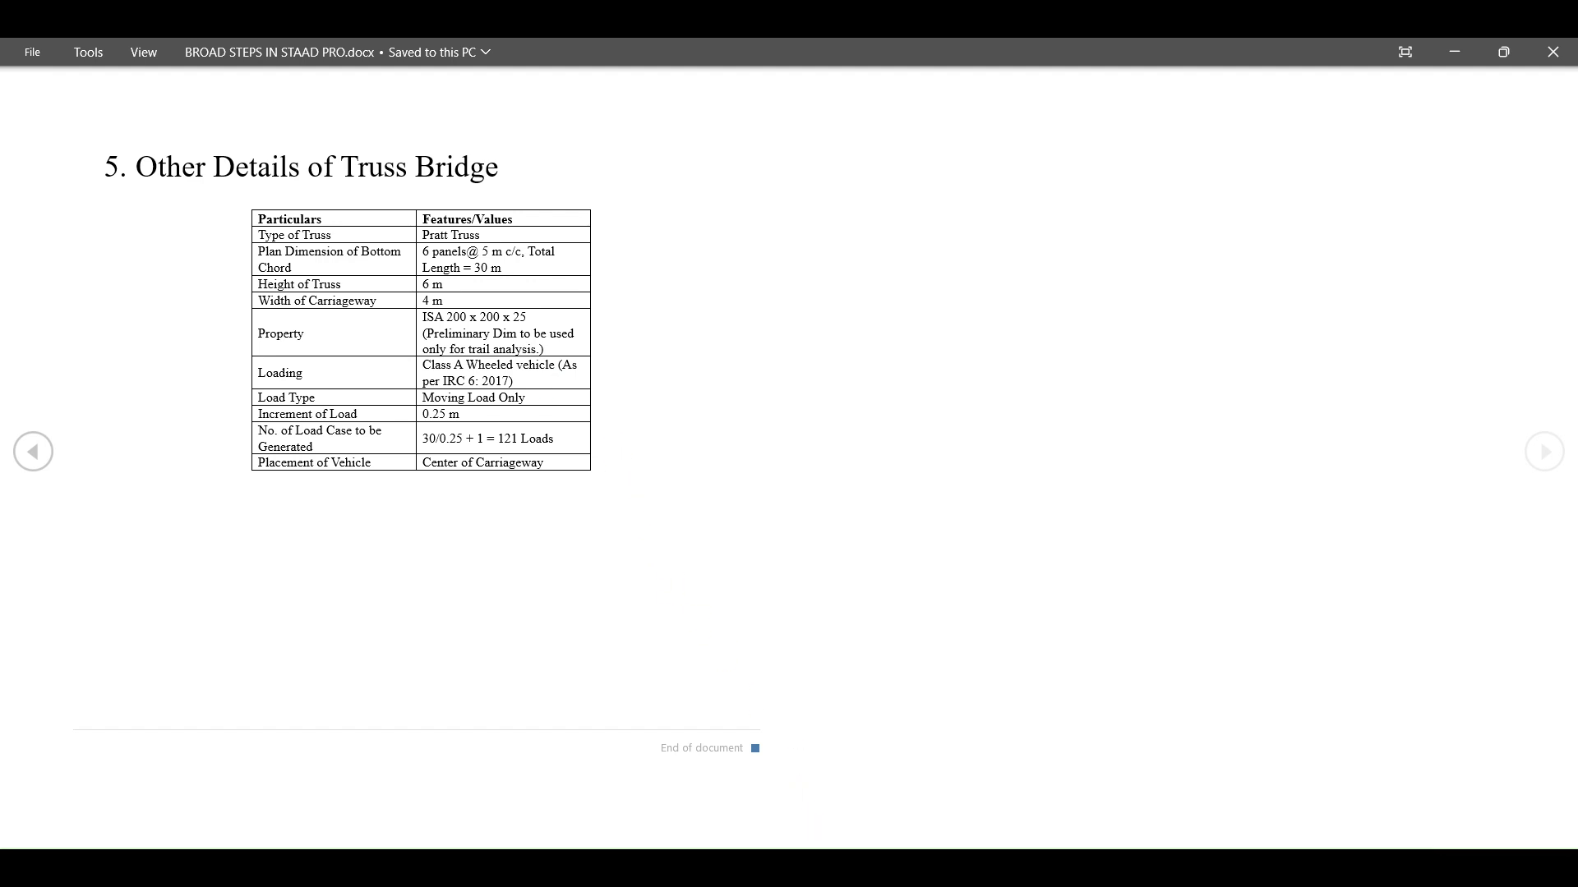
pyautogui.click(859, 868)
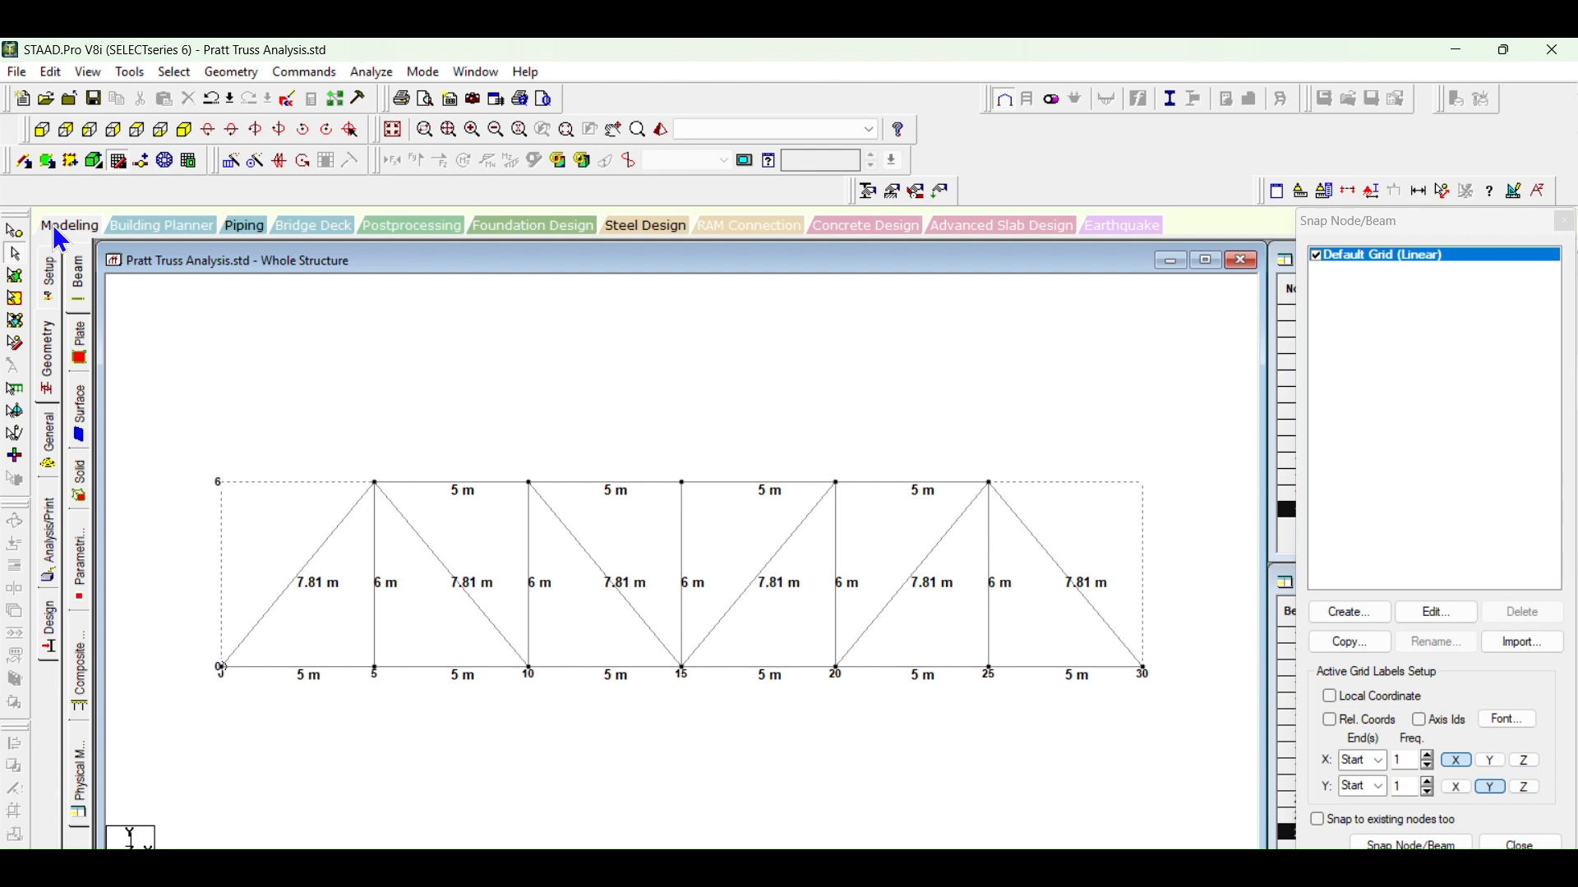
# Step: Create a pinned support definition for the truss
pyautogui.click(47, 271)
pyautogui.click(51, 459)
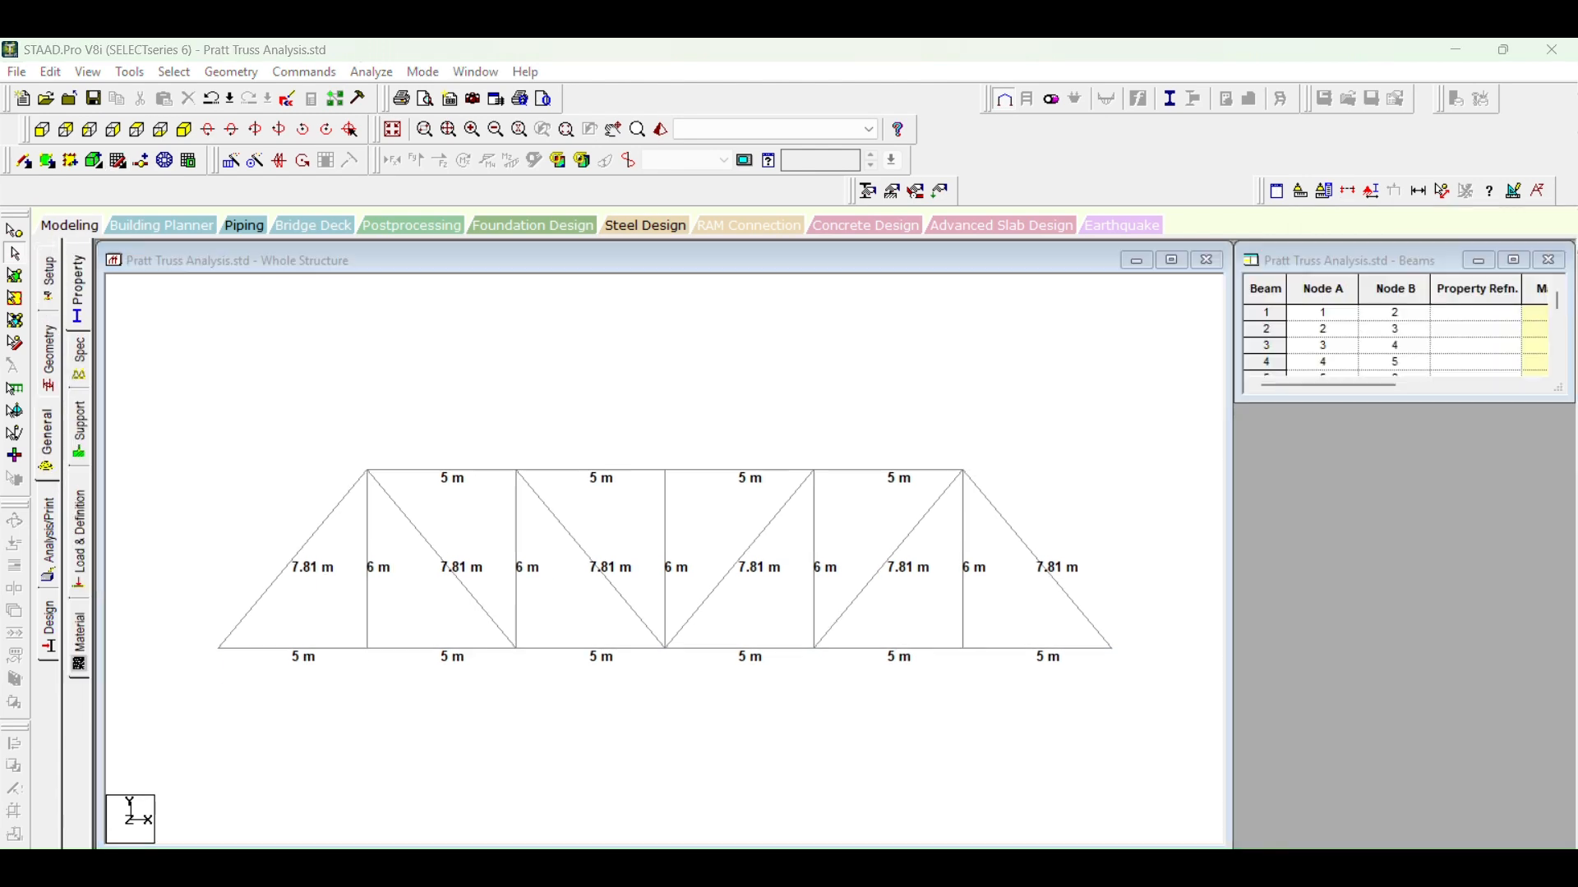
pyautogui.click(79, 432)
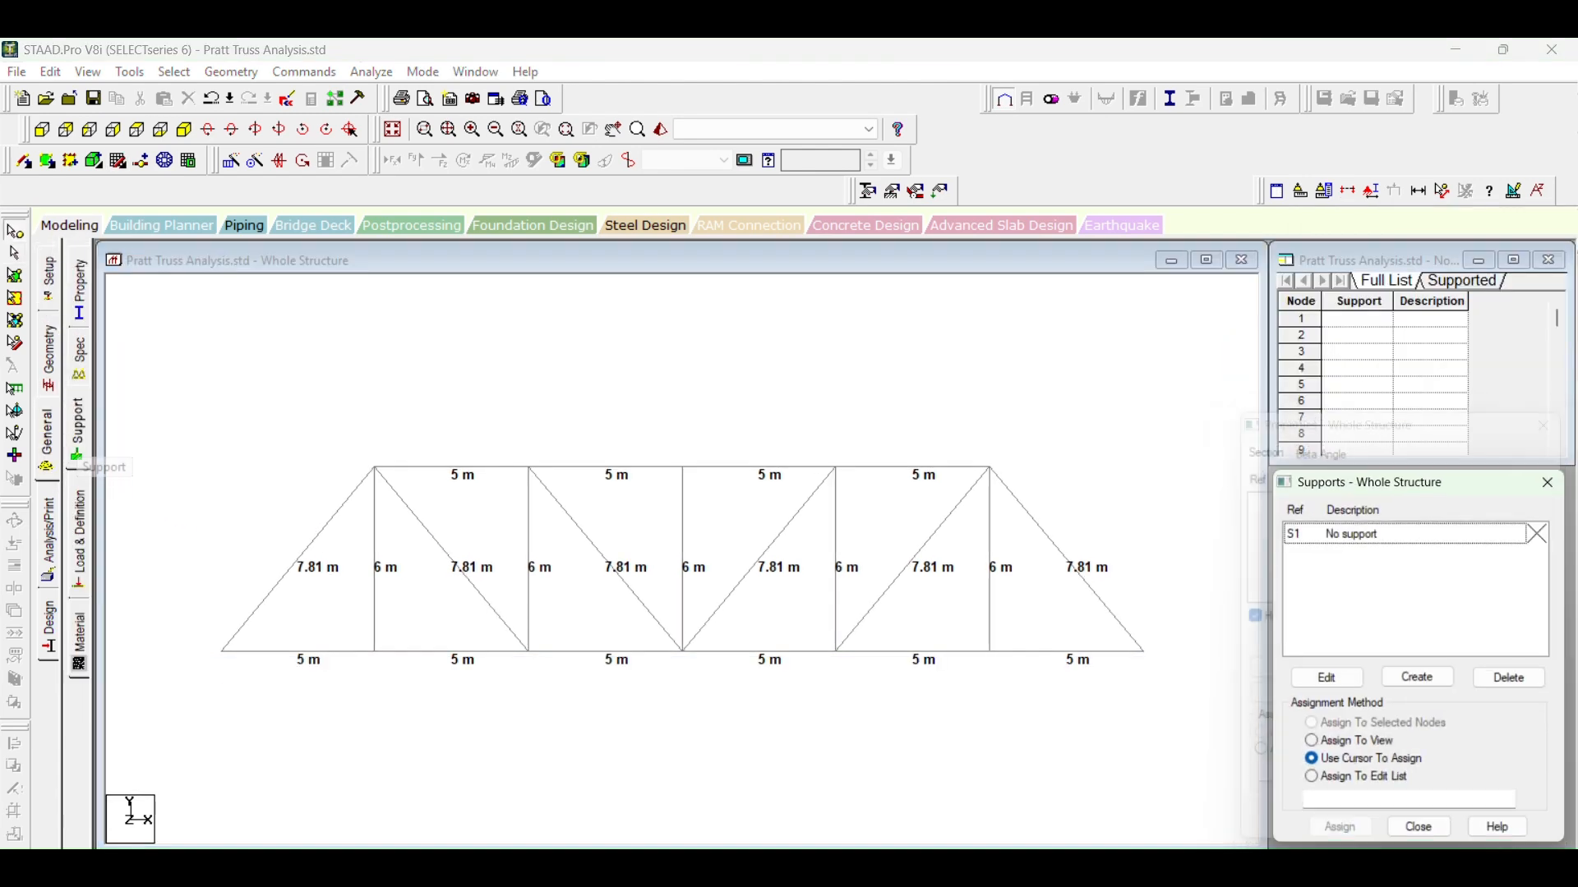
pyautogui.click(1418, 682)
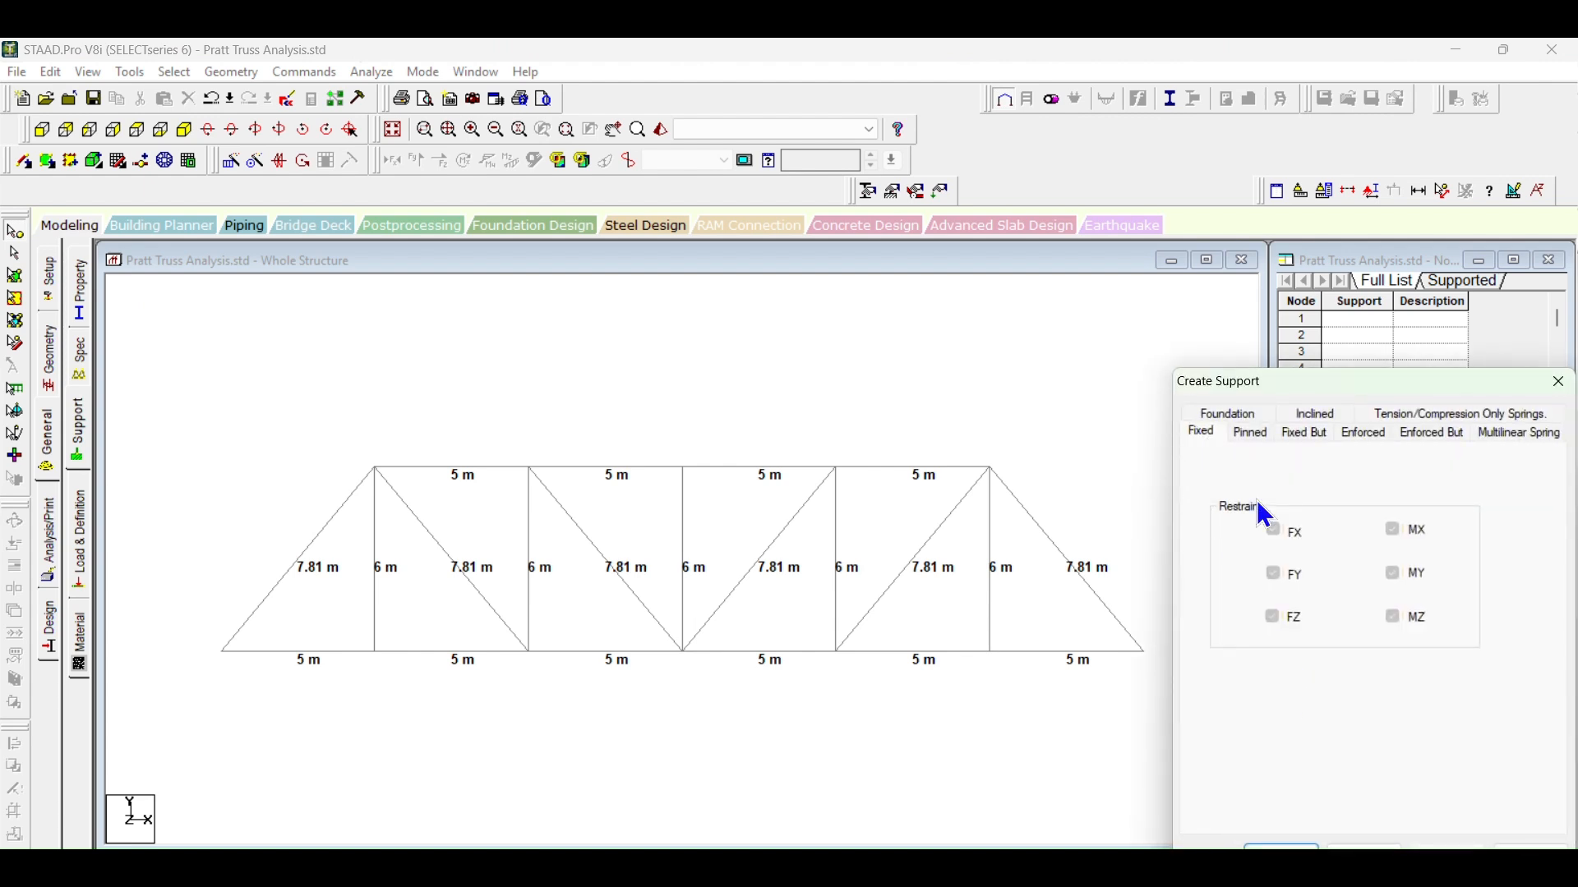
pyautogui.click(1251, 433)
pyautogui.click(1280, 848)
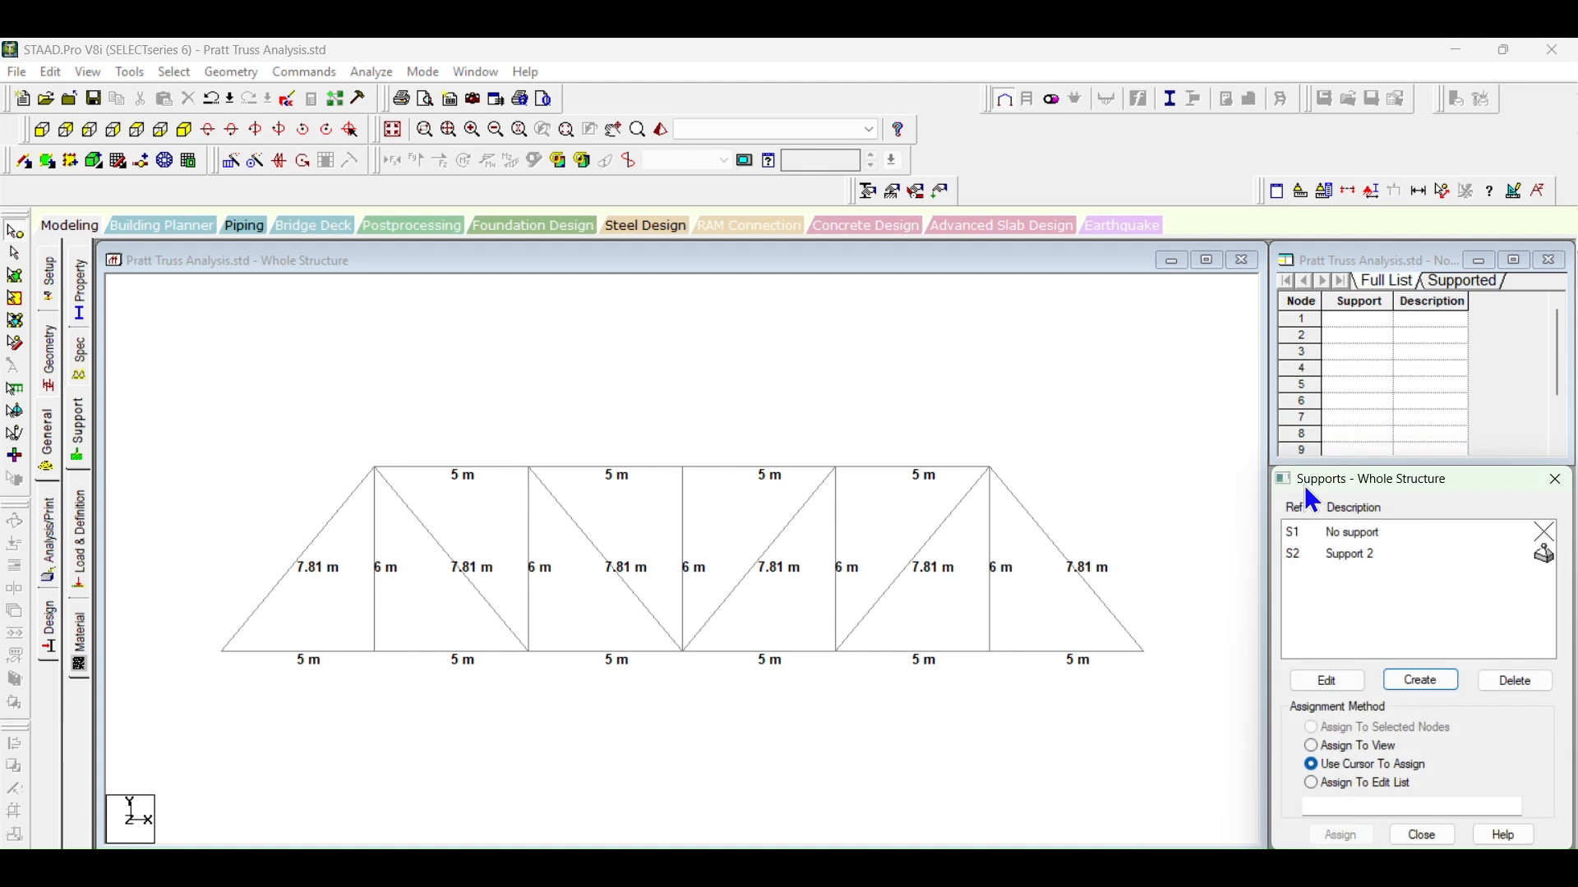
# Step: Create a Fixed But support definition with FX, FZ, MX, MY and MZ released and FY kept restrained
pyautogui.click(1415, 676)
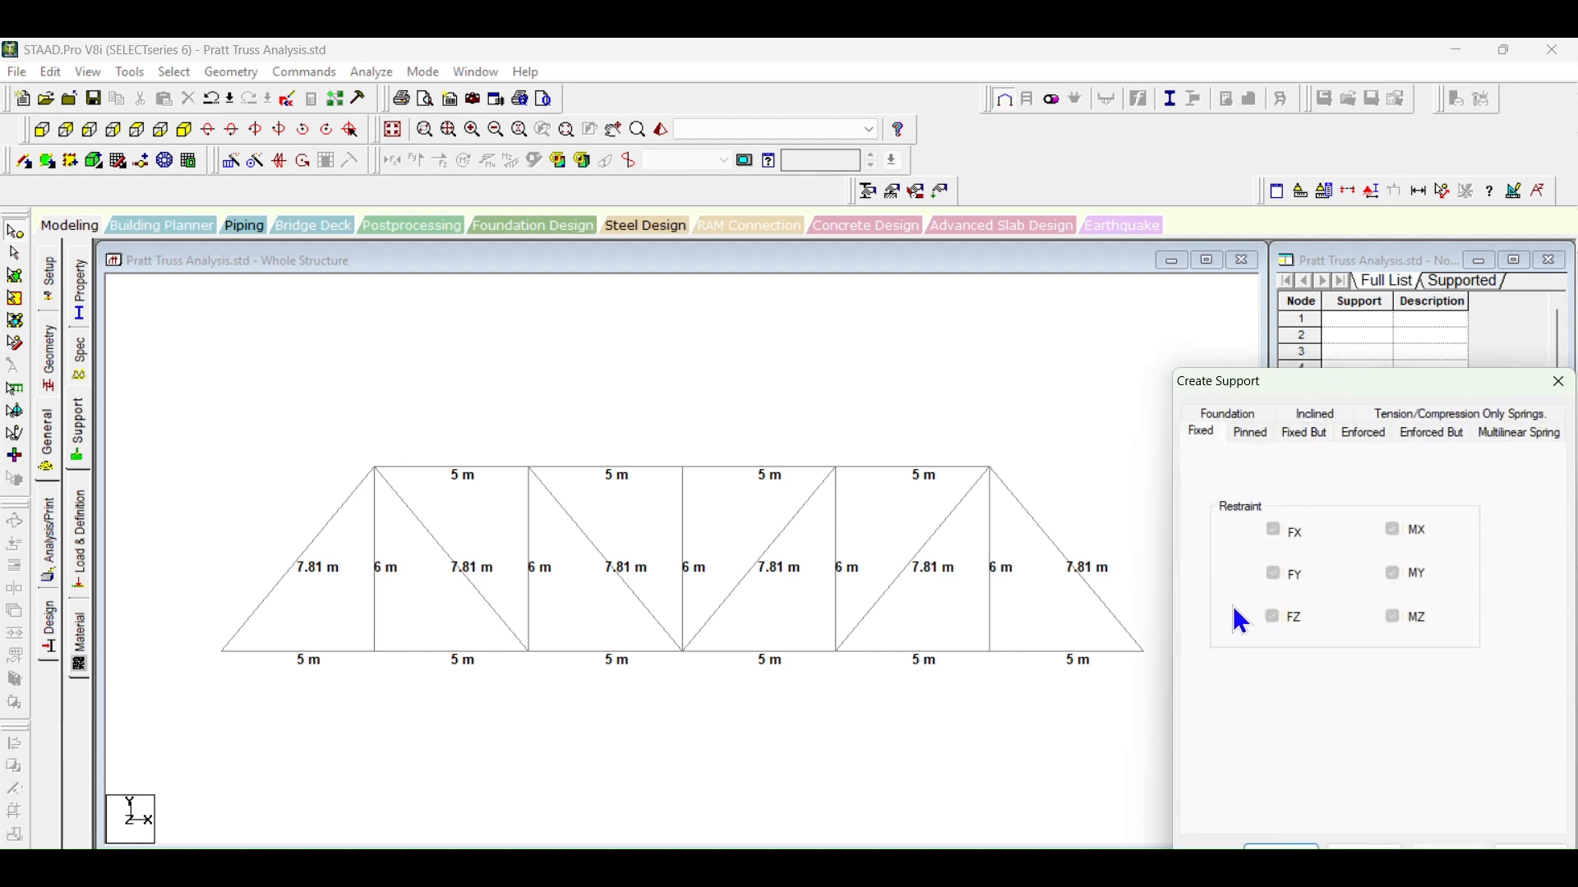
pyautogui.click(1250, 434)
pyautogui.click(1300, 433)
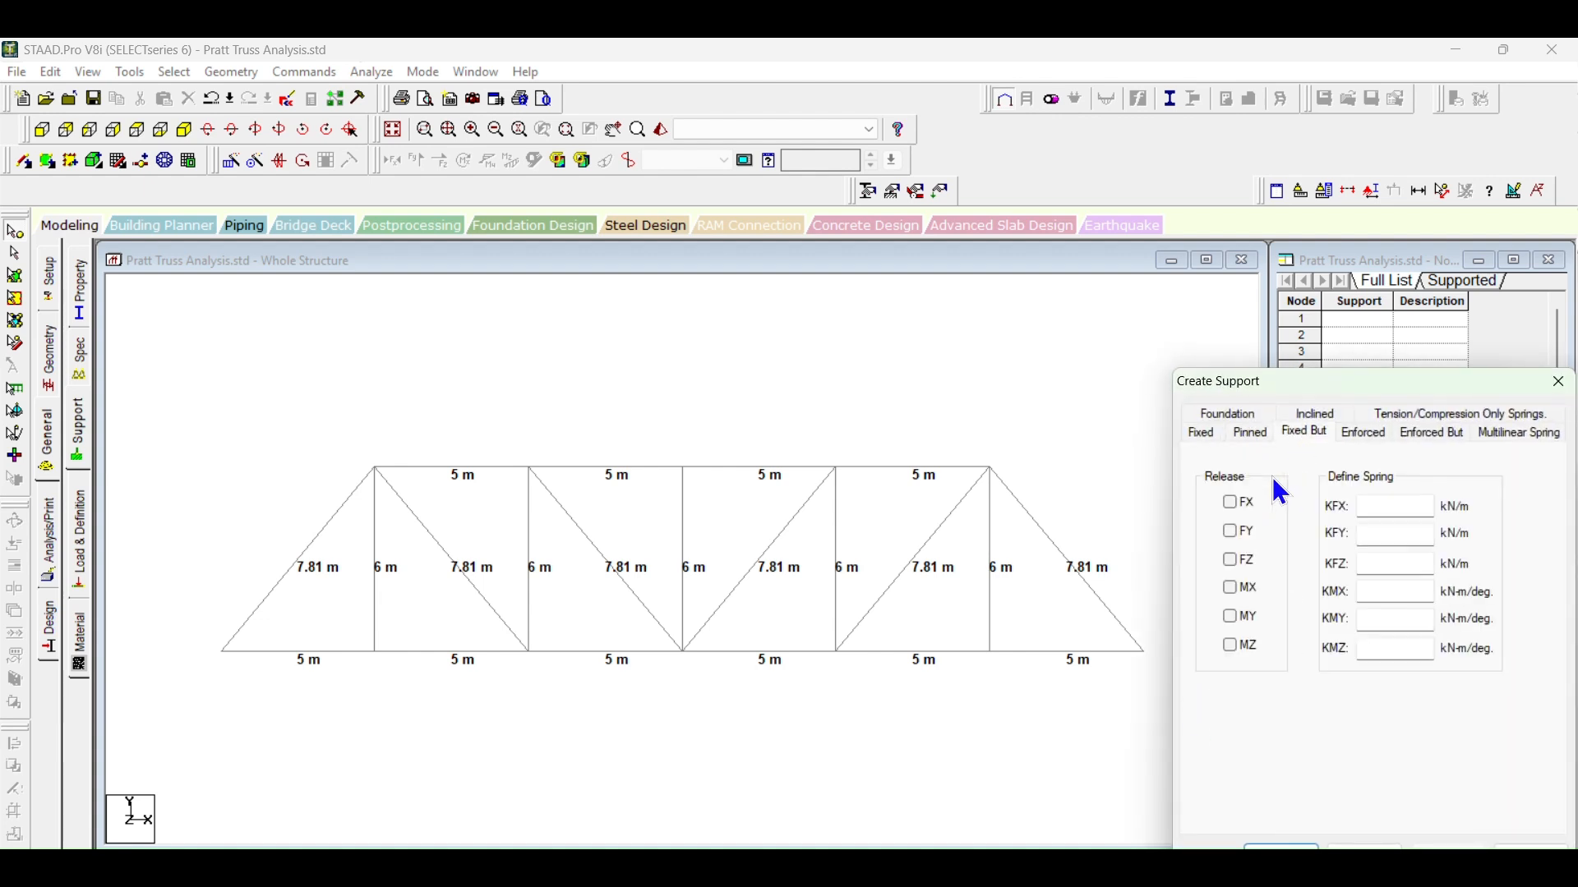
pyautogui.click(1231, 503)
pyautogui.click(1233, 561)
pyautogui.click(1231, 646)
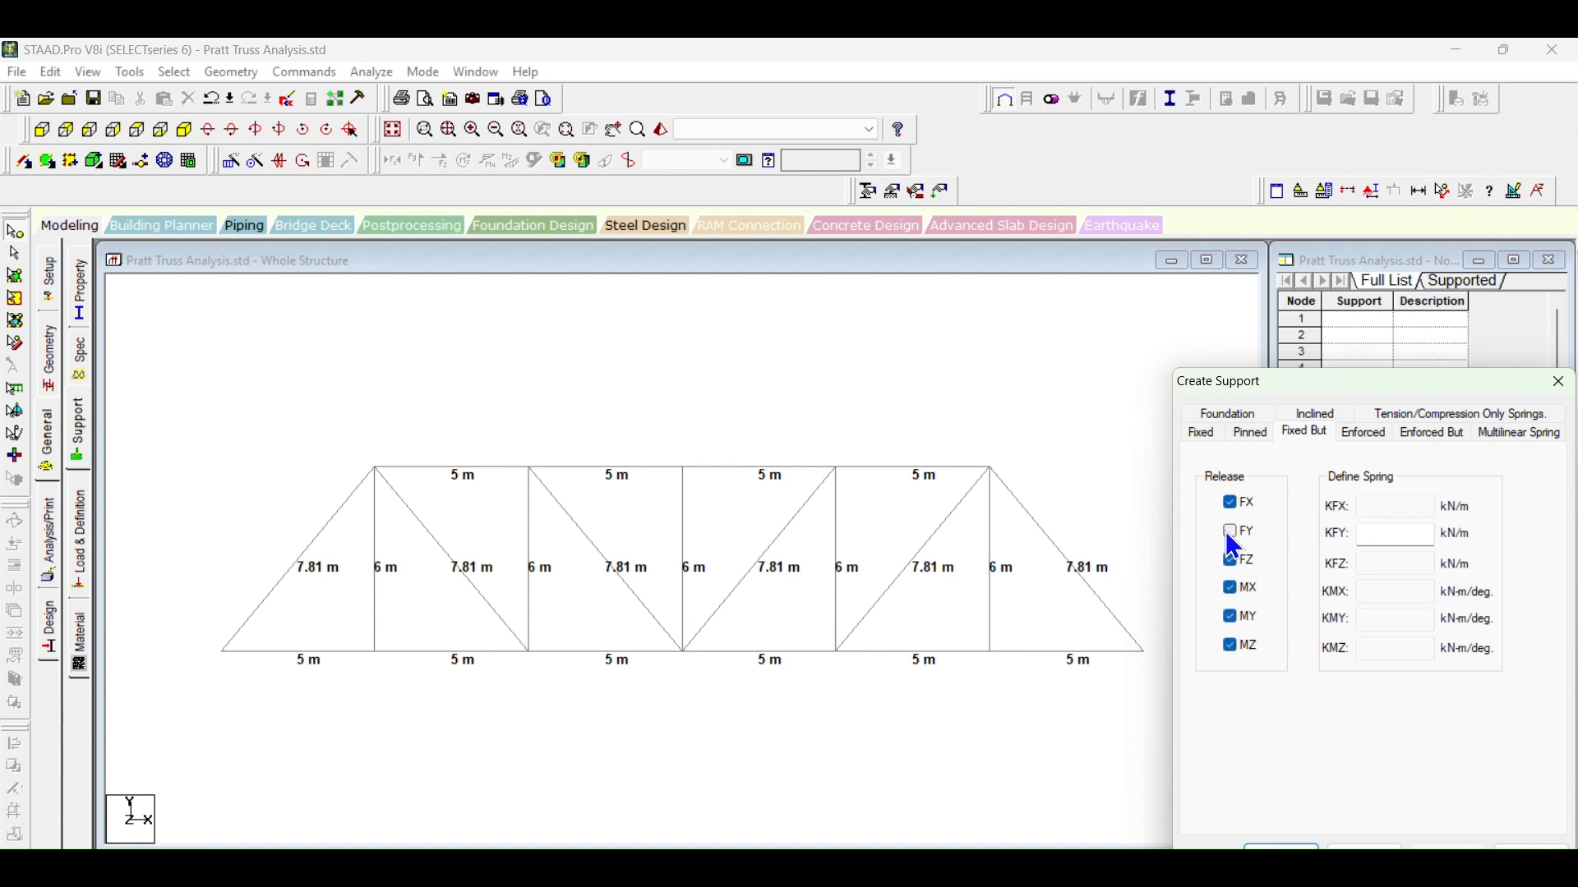
pyautogui.click(1282, 847)
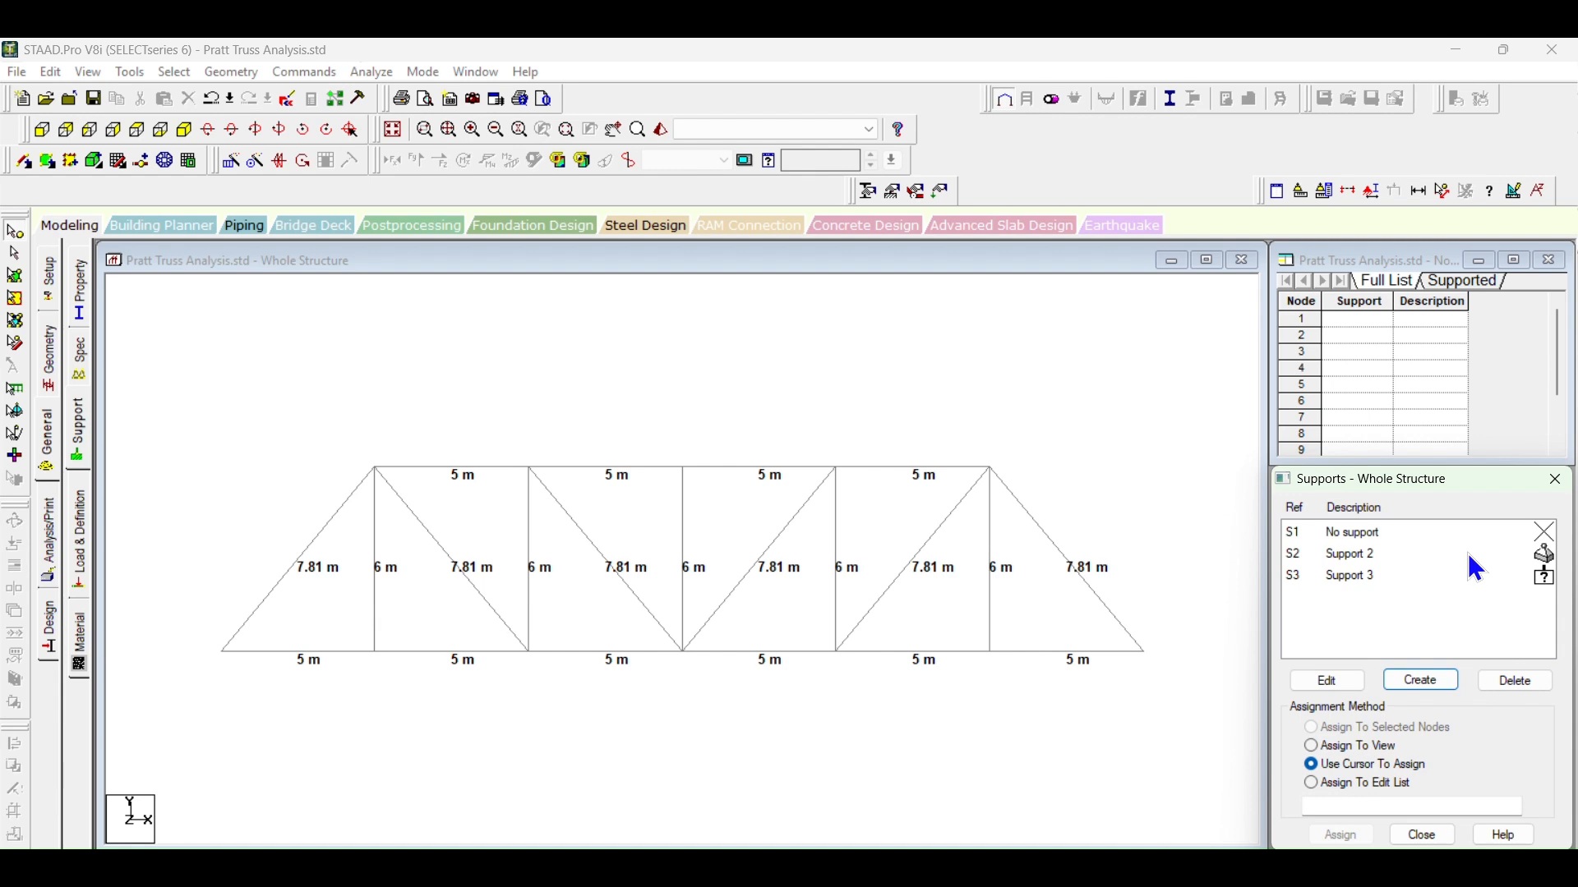
# Step: Switch to the Word document and check the support types and positions on the truss front view and plans
pyautogui.click(1354, 554)
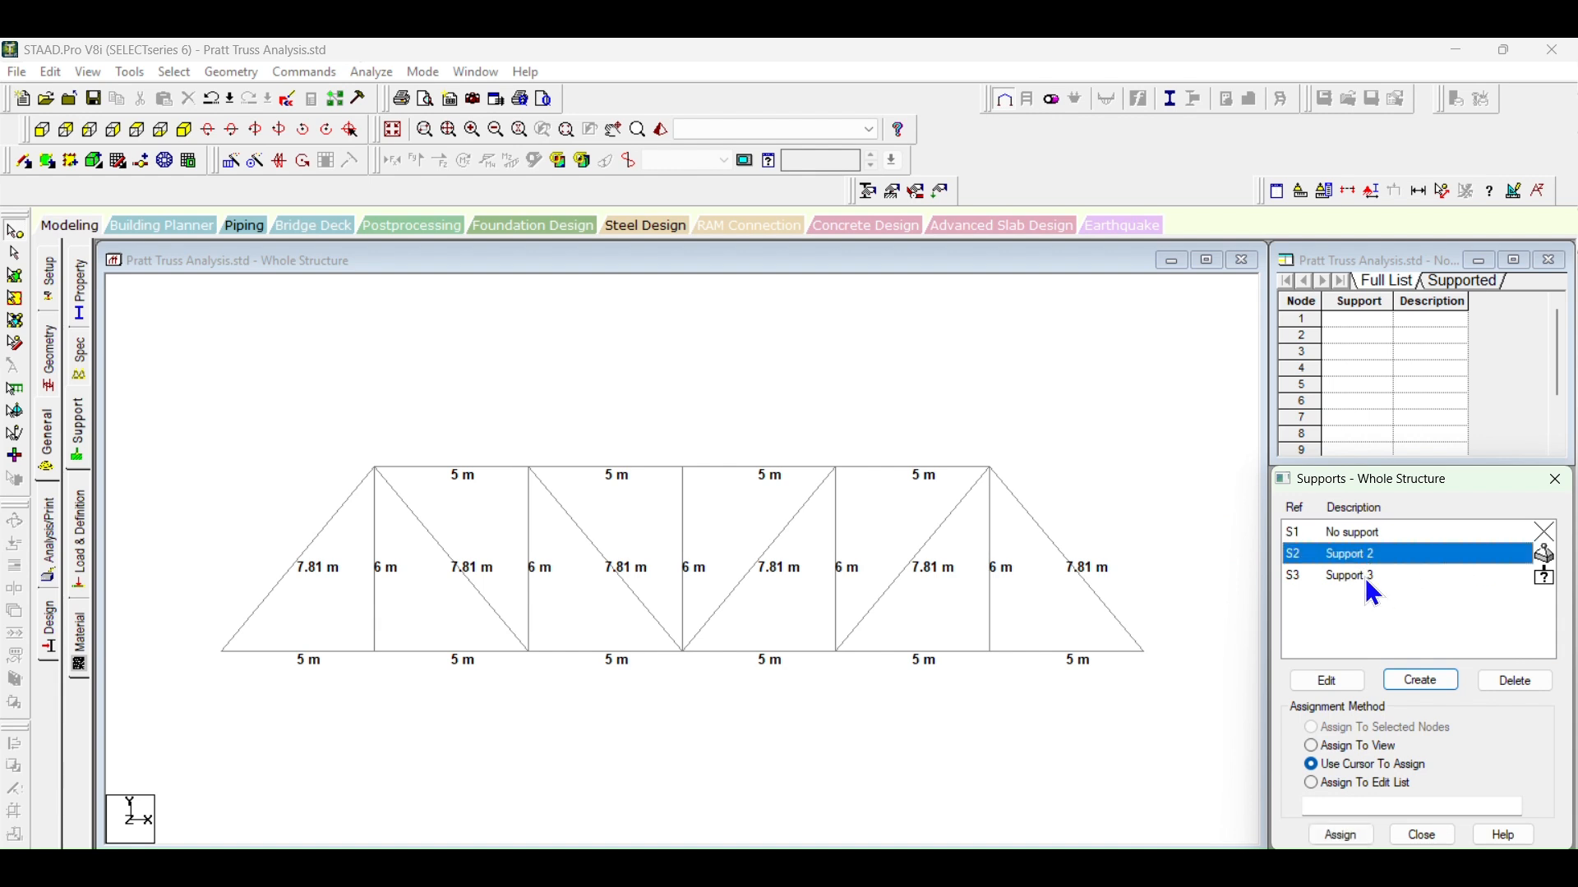
pyautogui.click(1369, 579)
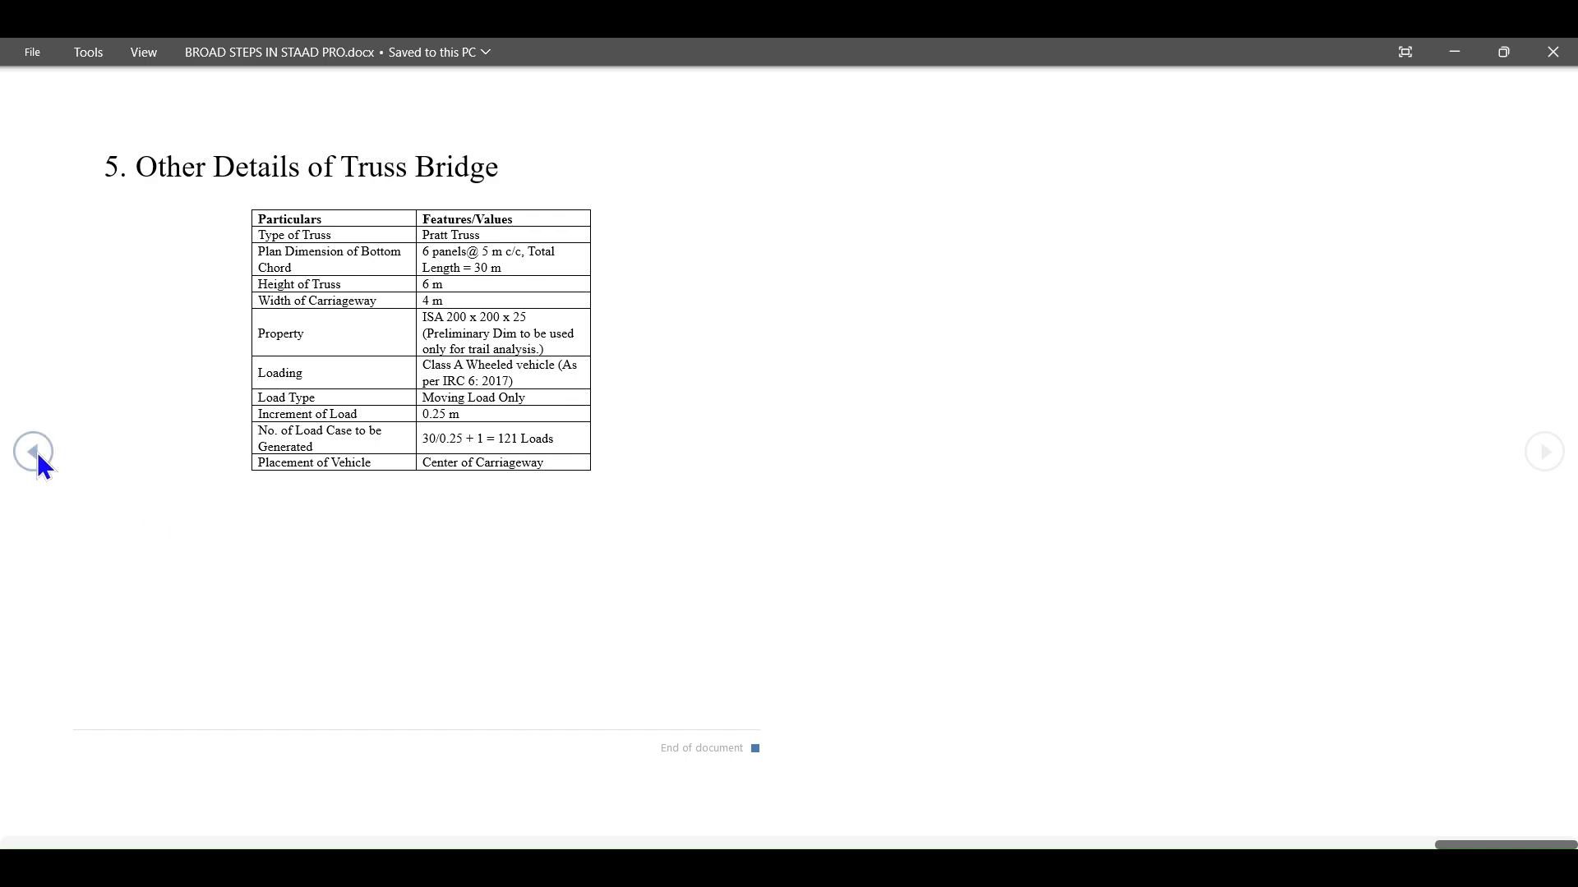
pyautogui.click(38, 458)
pyautogui.click(38, 458)
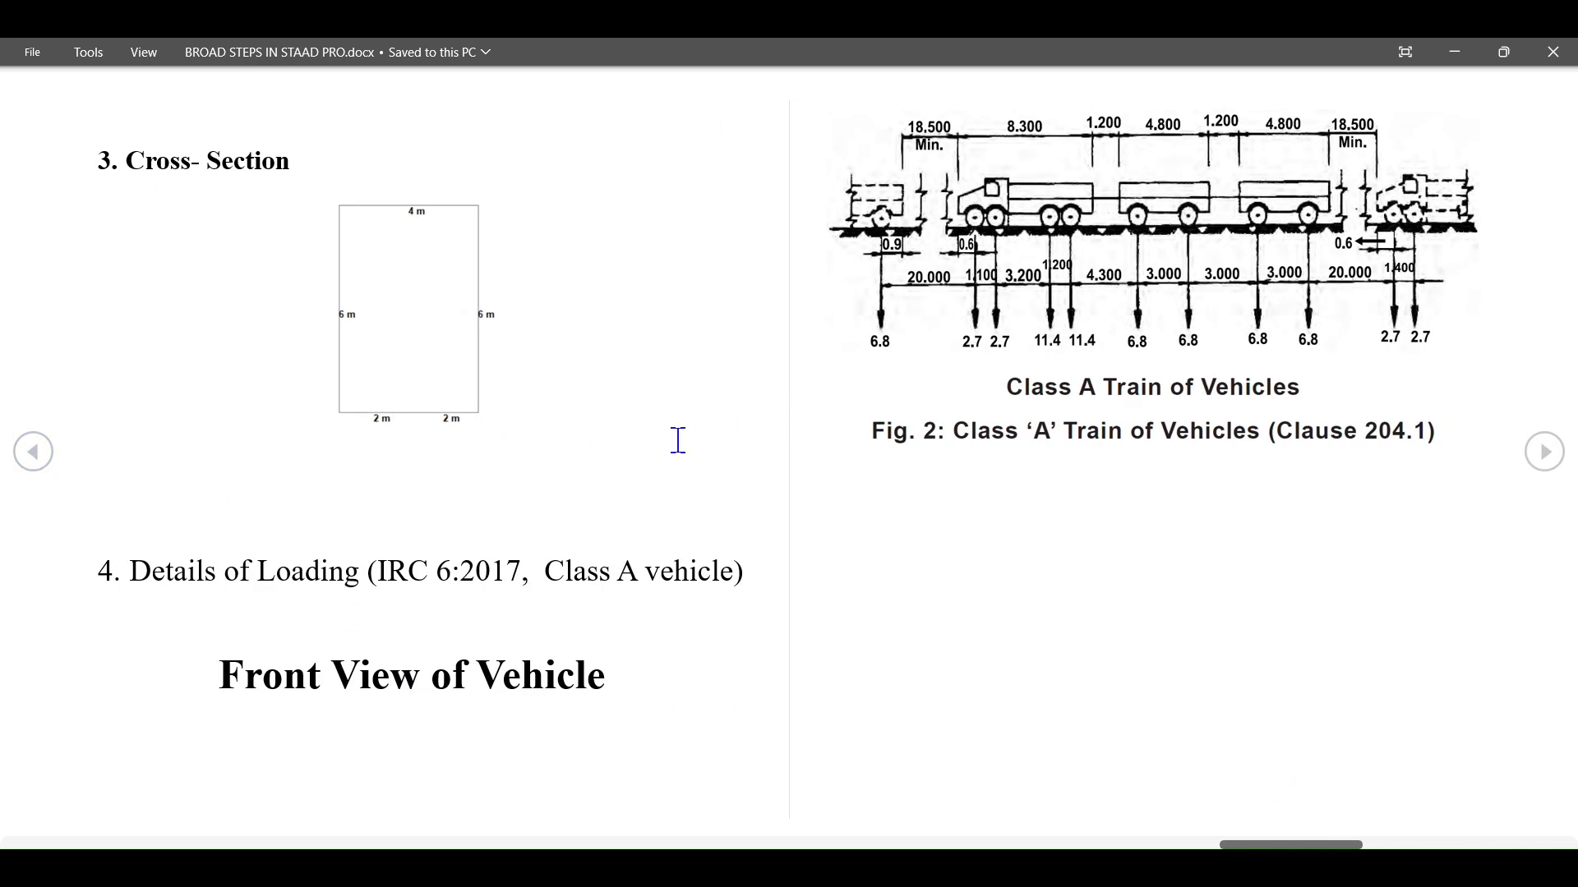
pyautogui.click(37, 454)
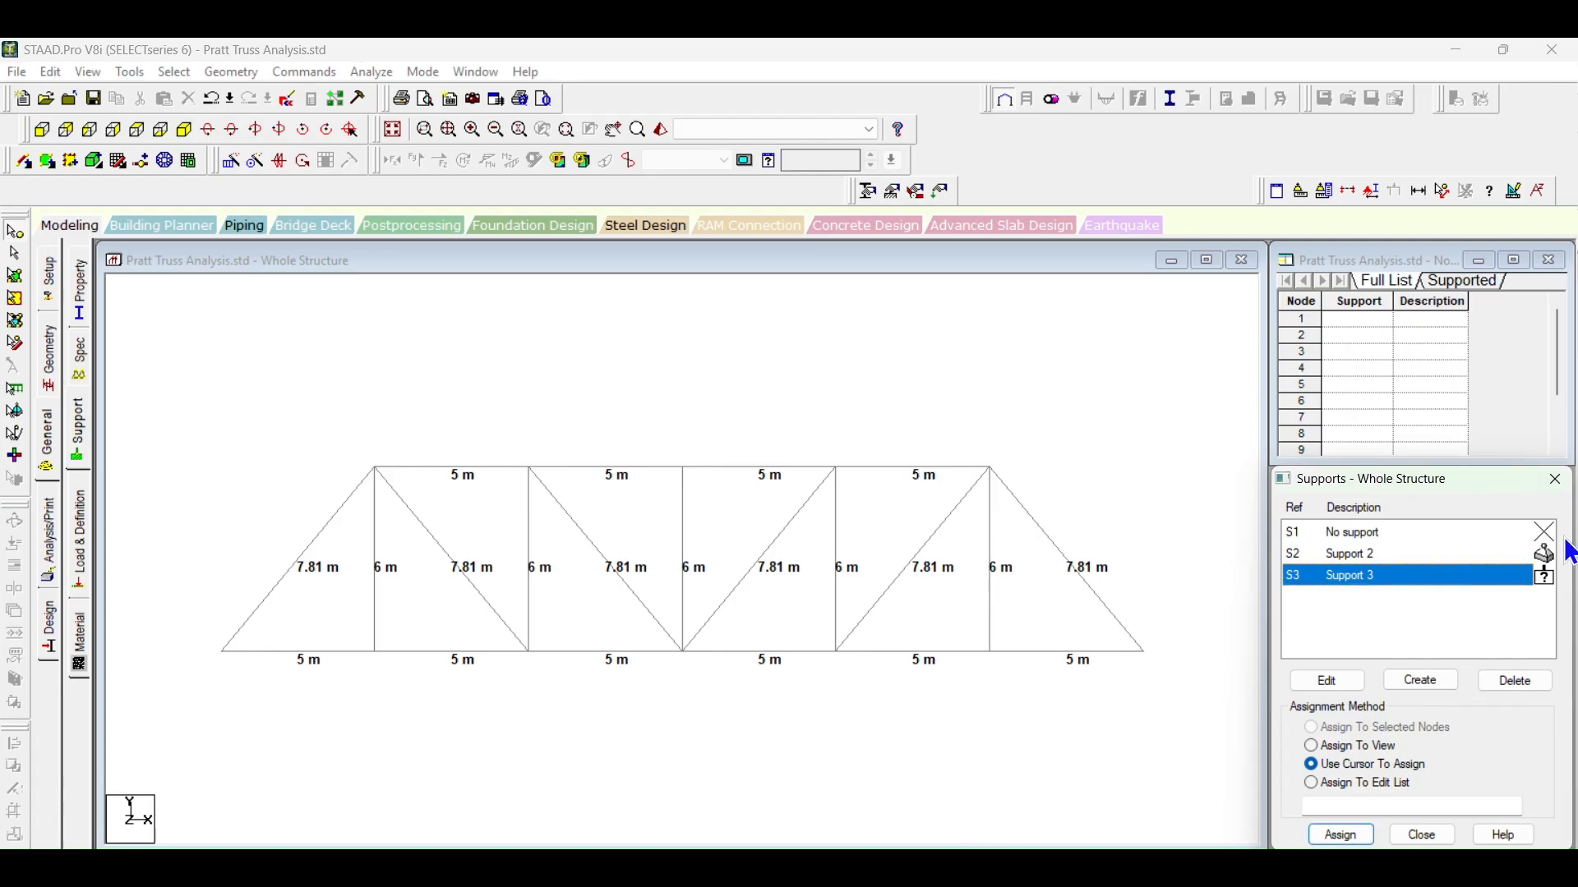
# Step: In STAAD.Pro, assign the pinned support to the bottom node at X = 0 and the Fixed But support to the bottom node at X = 30
pyautogui.click(1526, 557)
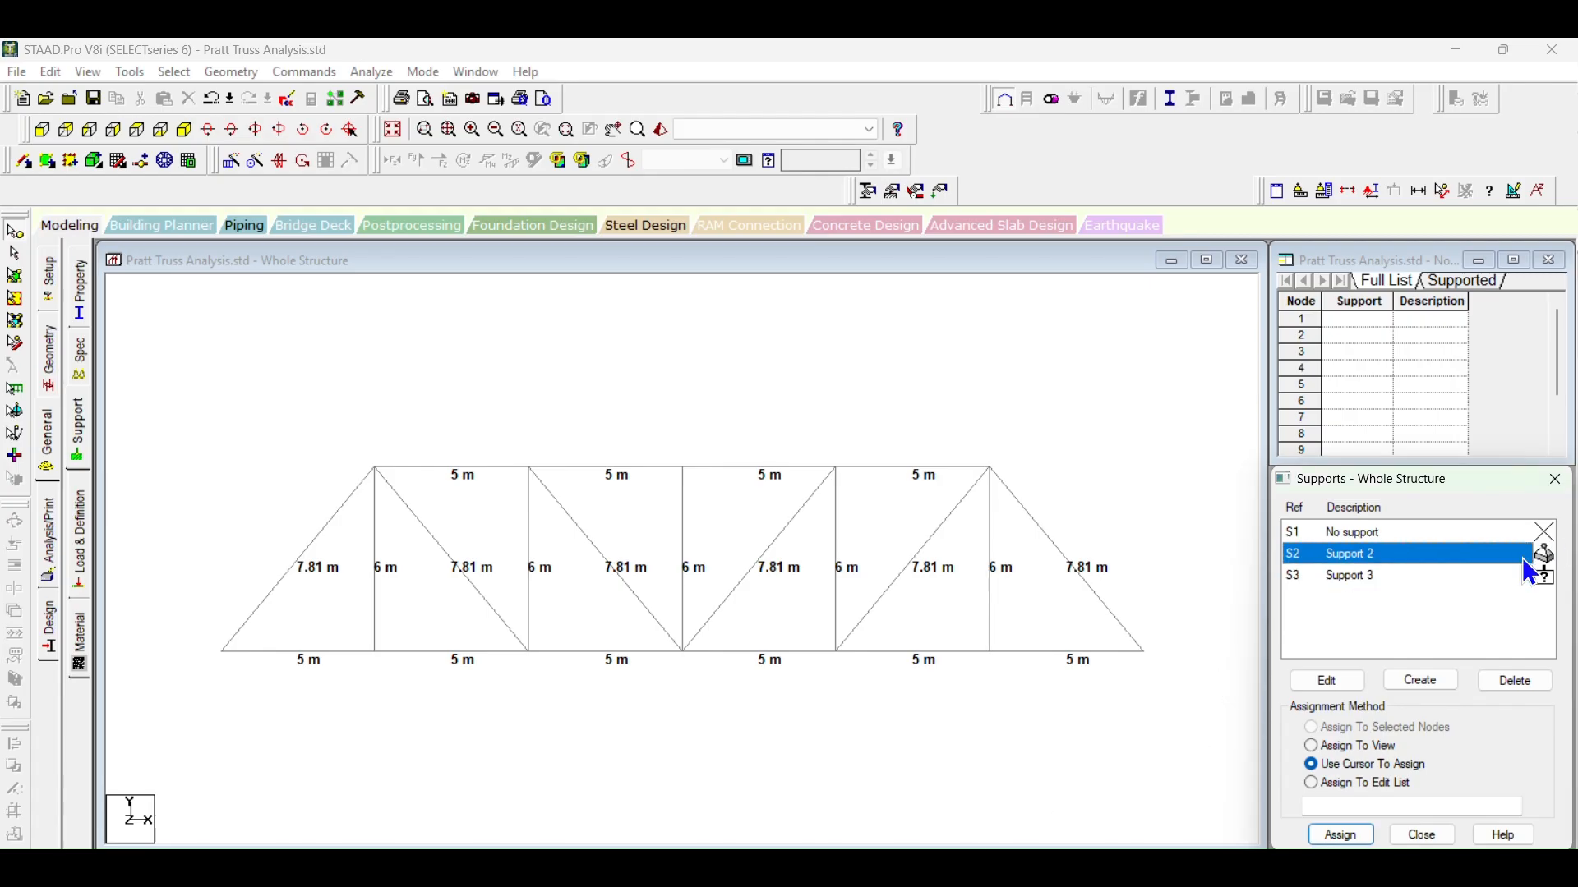
pyautogui.click(1341, 835)
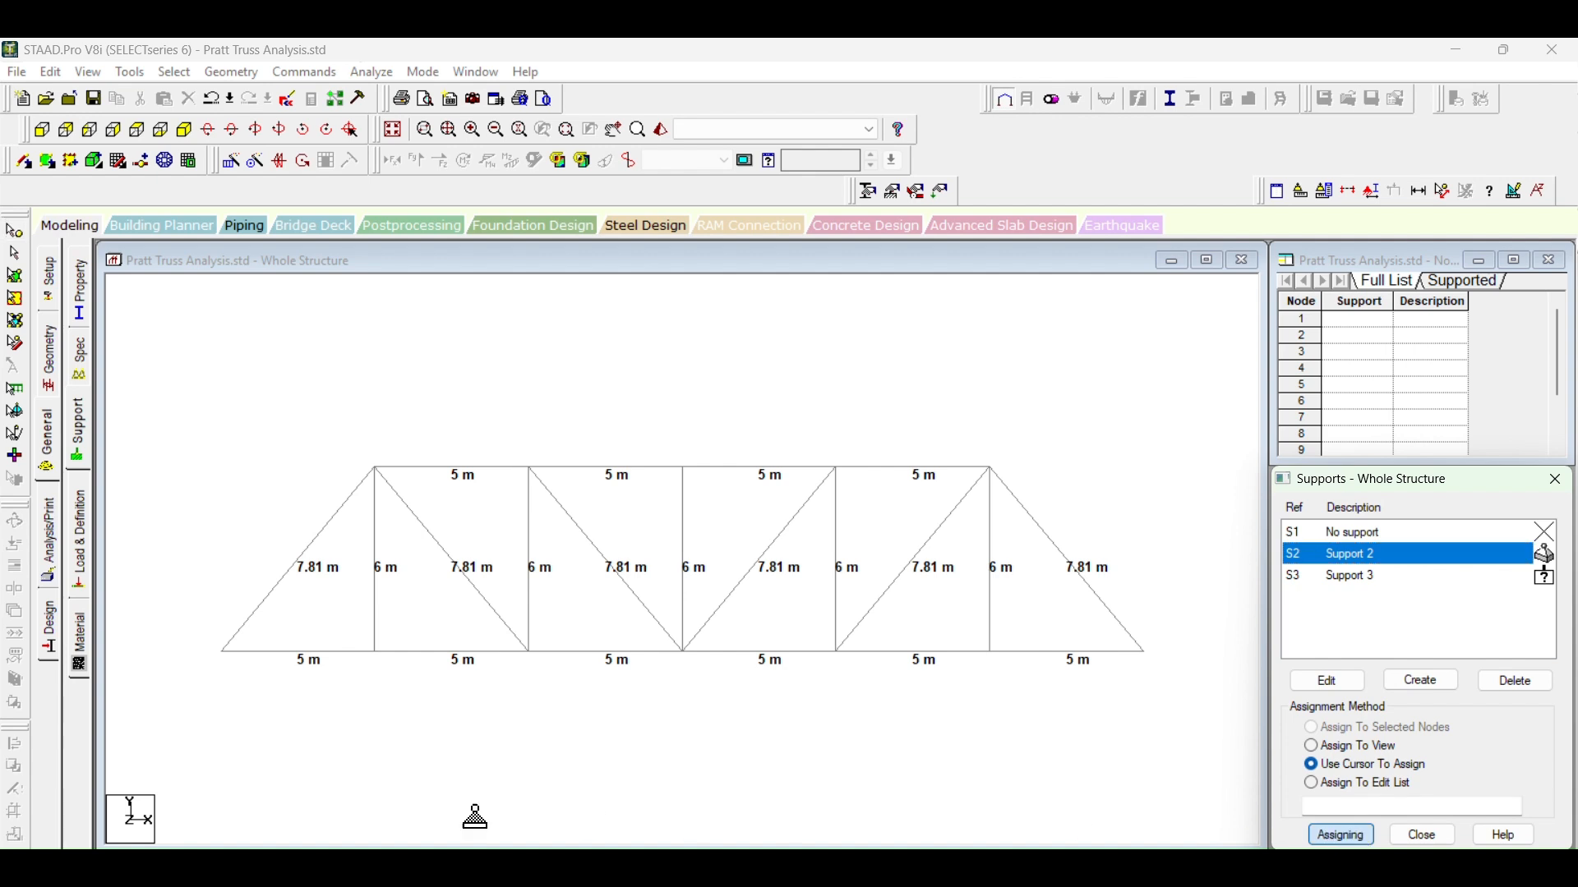
pyautogui.click(222, 651)
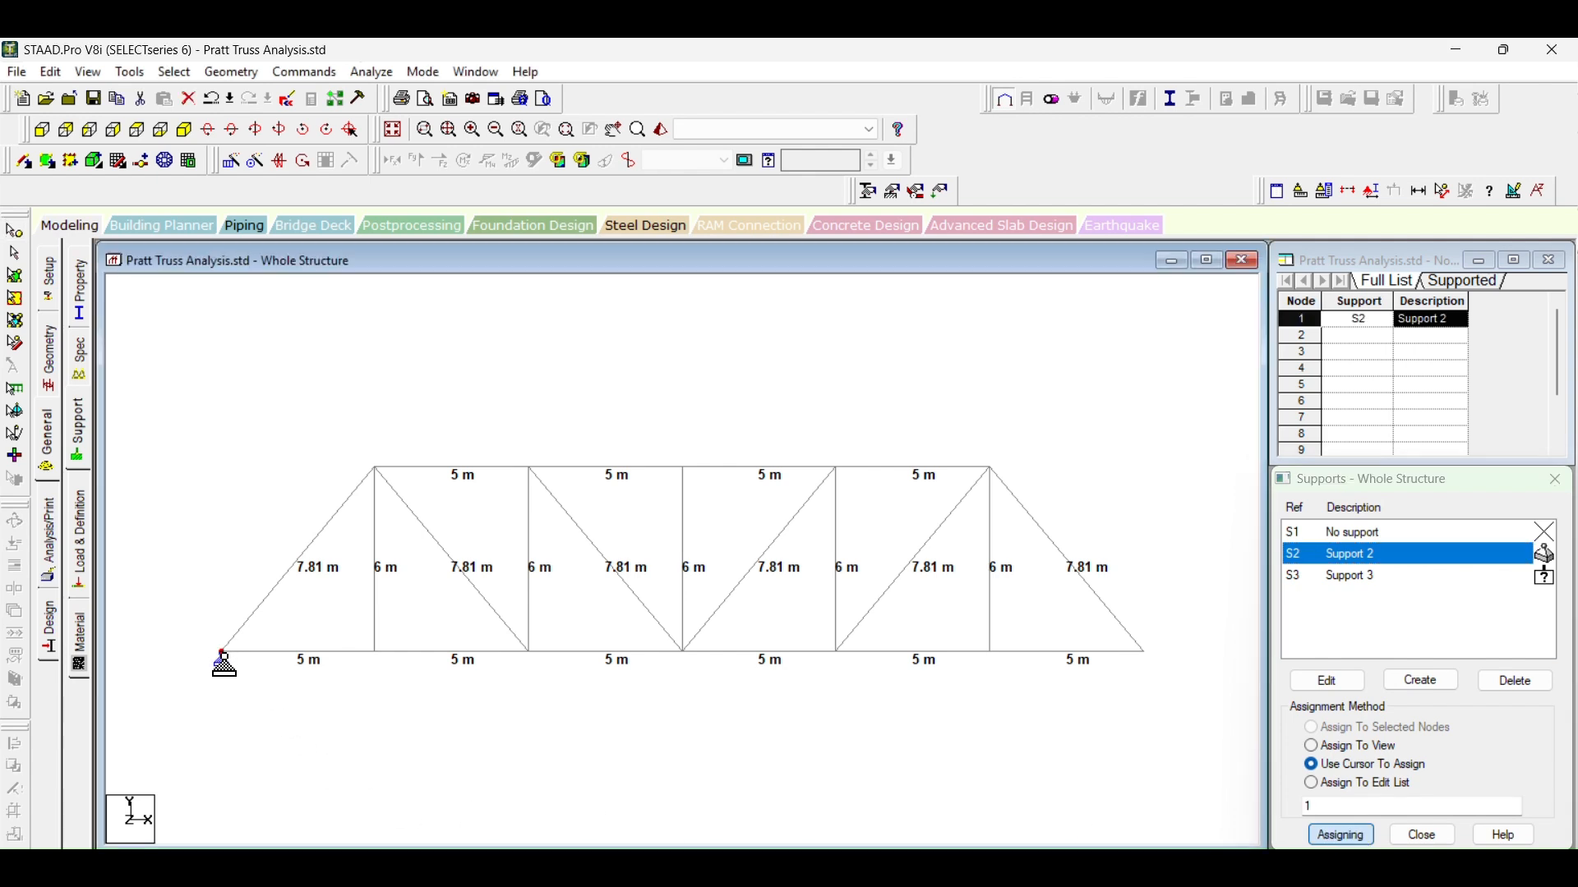
pyautogui.click(1388, 576)
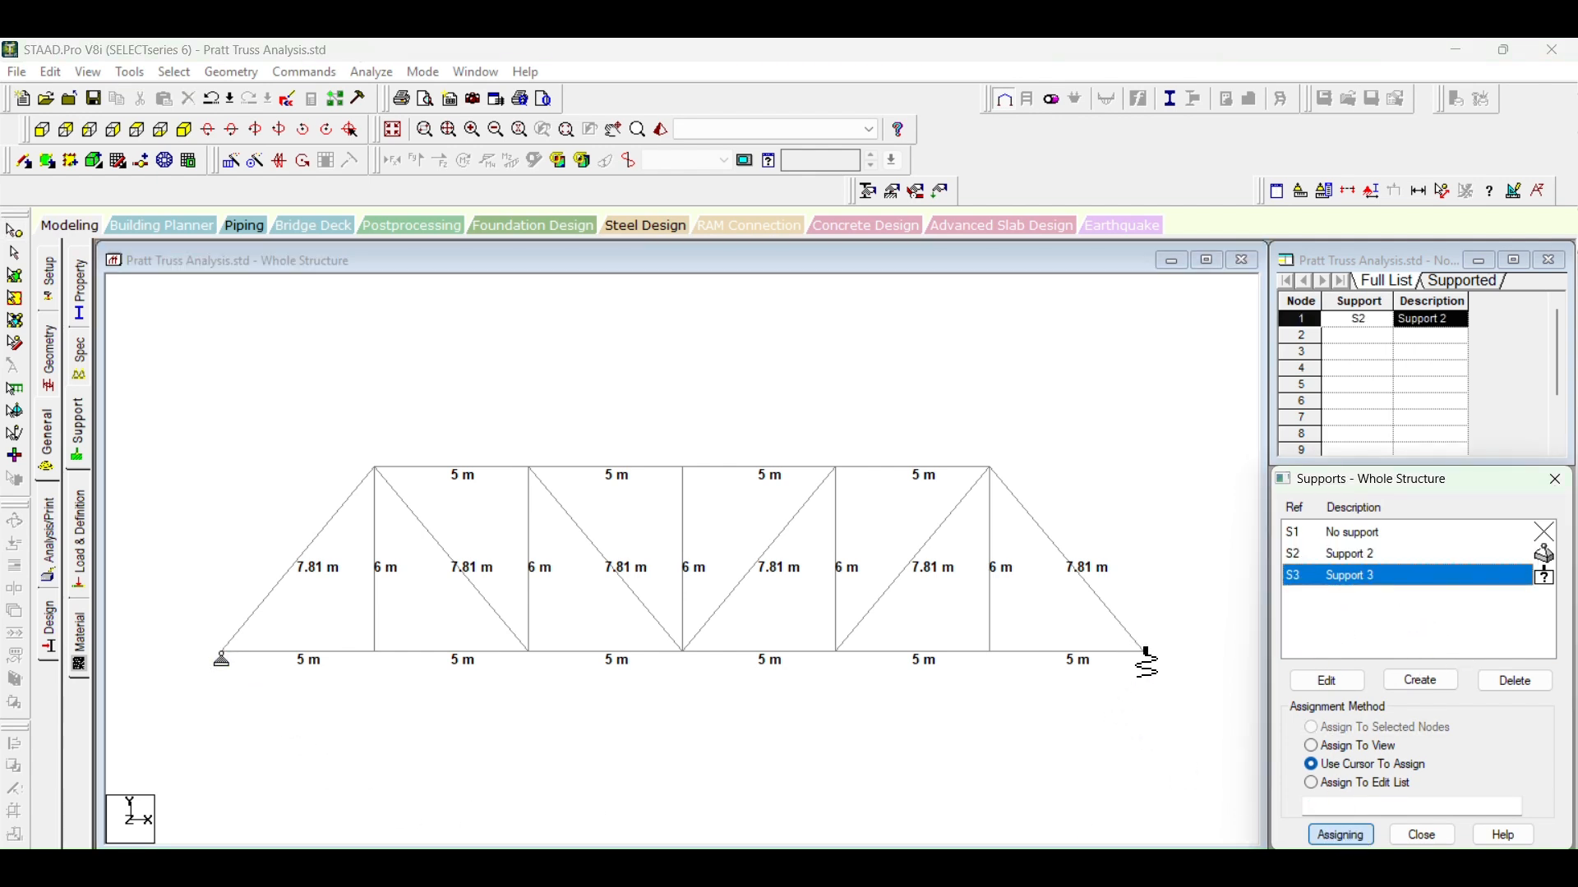
pyautogui.click(1144, 653)
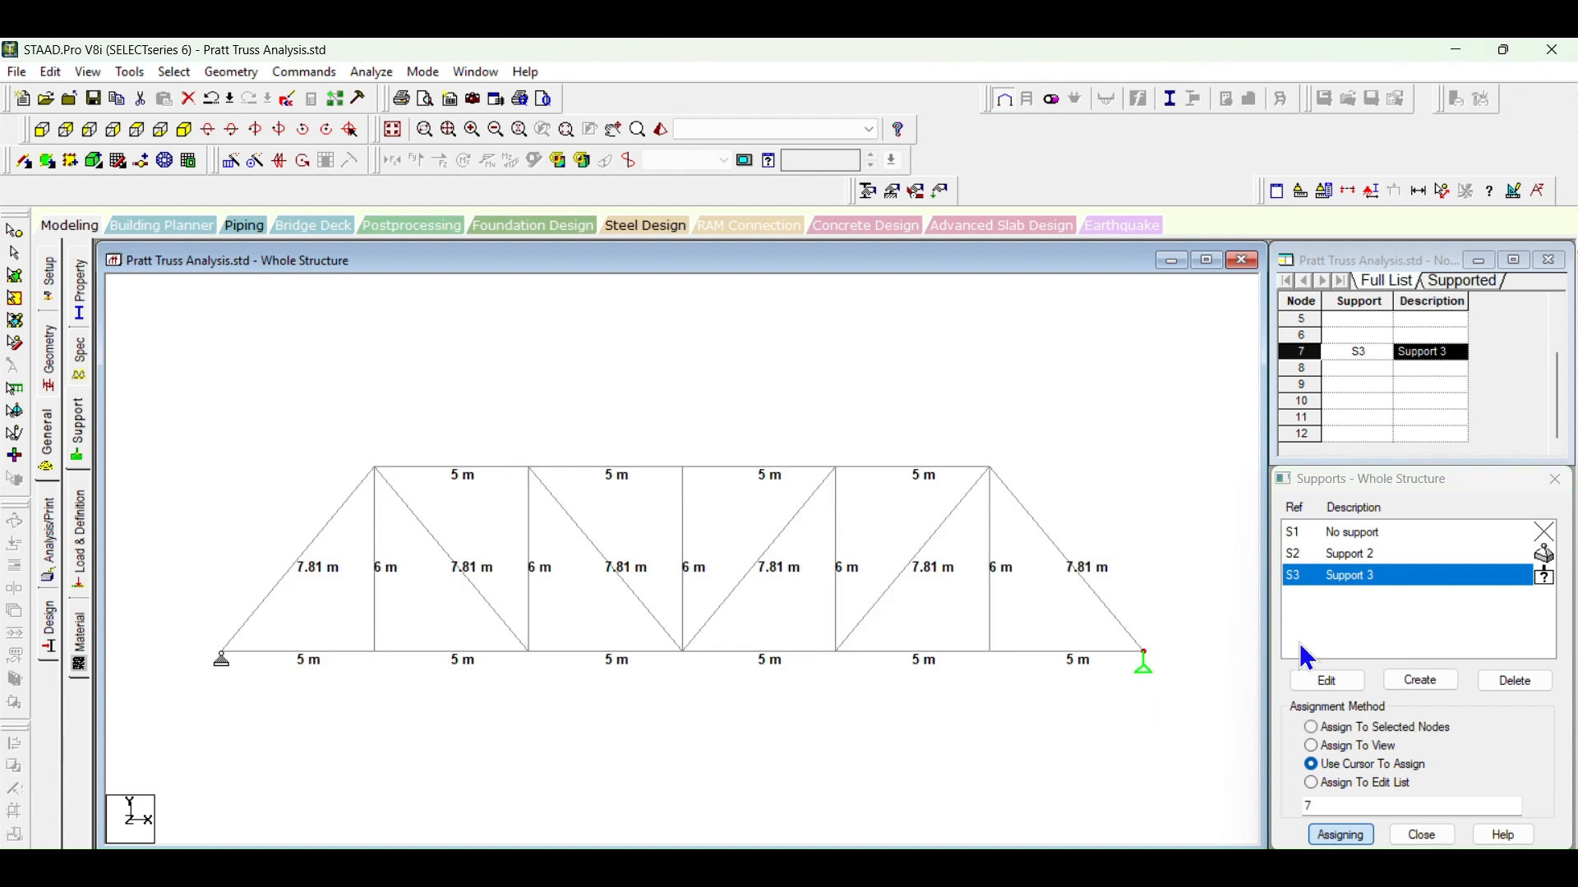
# Step: Add the Indian angle section ISA200x200x25 in steel, single section, from the section database to the model's properties
pyautogui.click(79, 291)
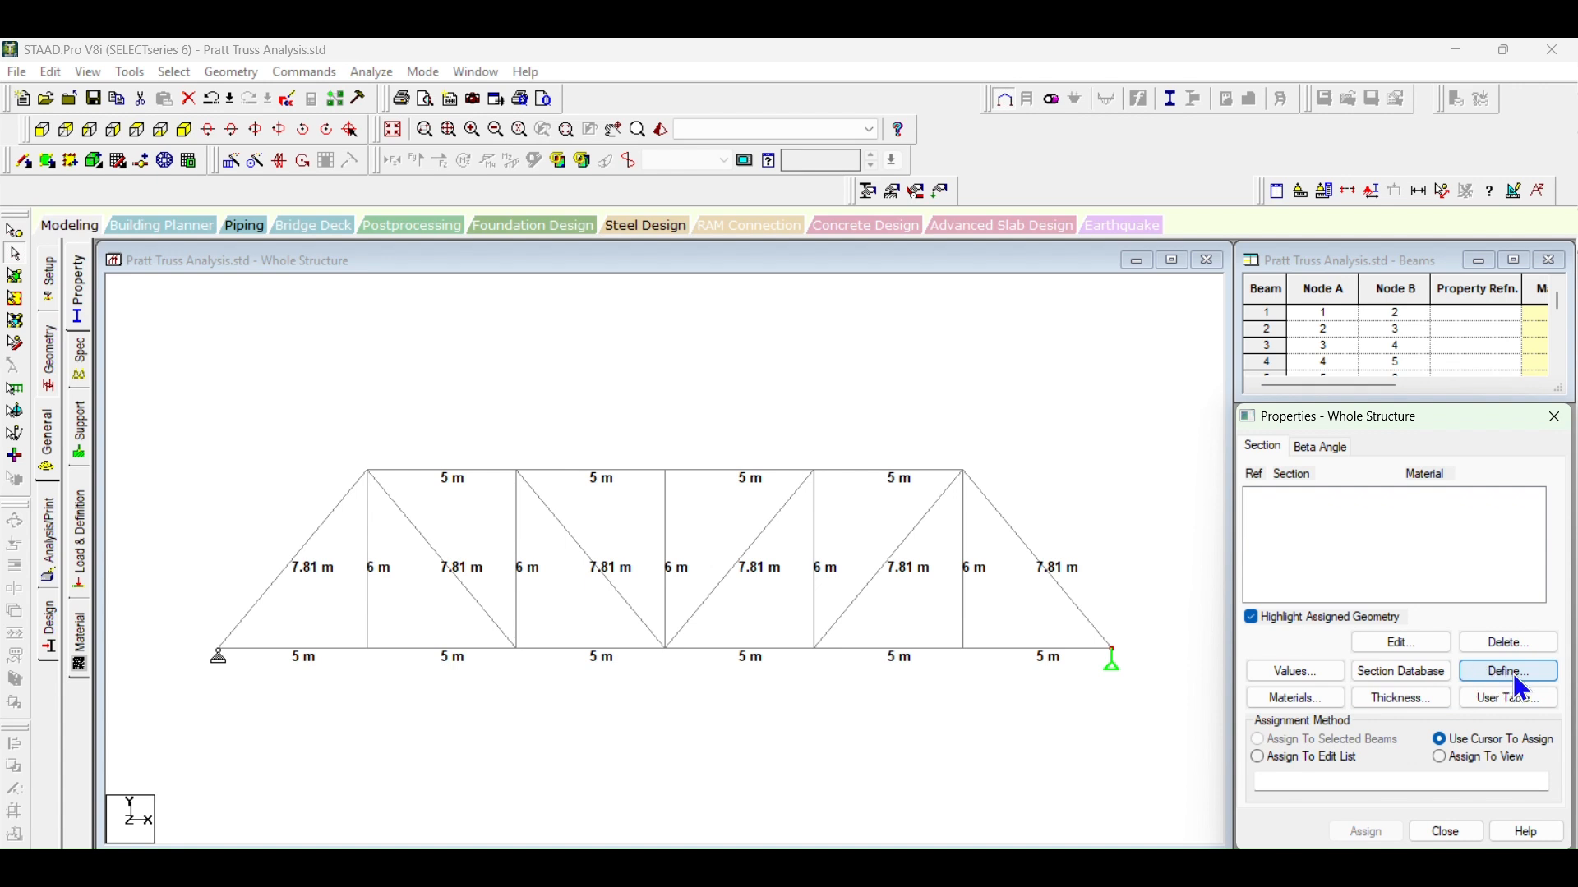
pyautogui.click(1422, 670)
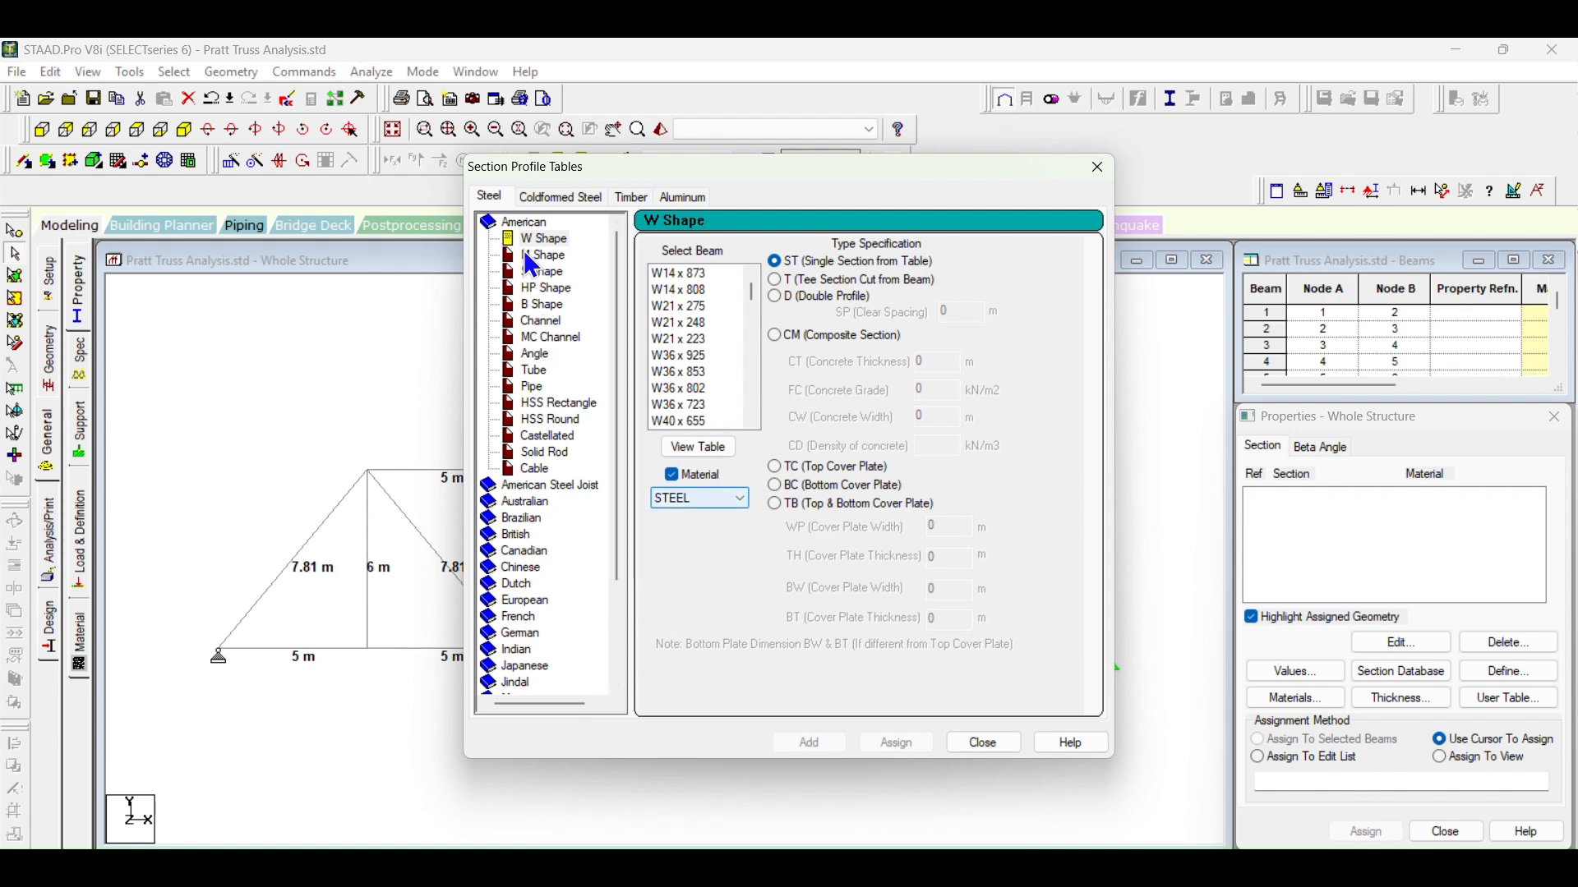
pyautogui.doubleClick(527, 223)
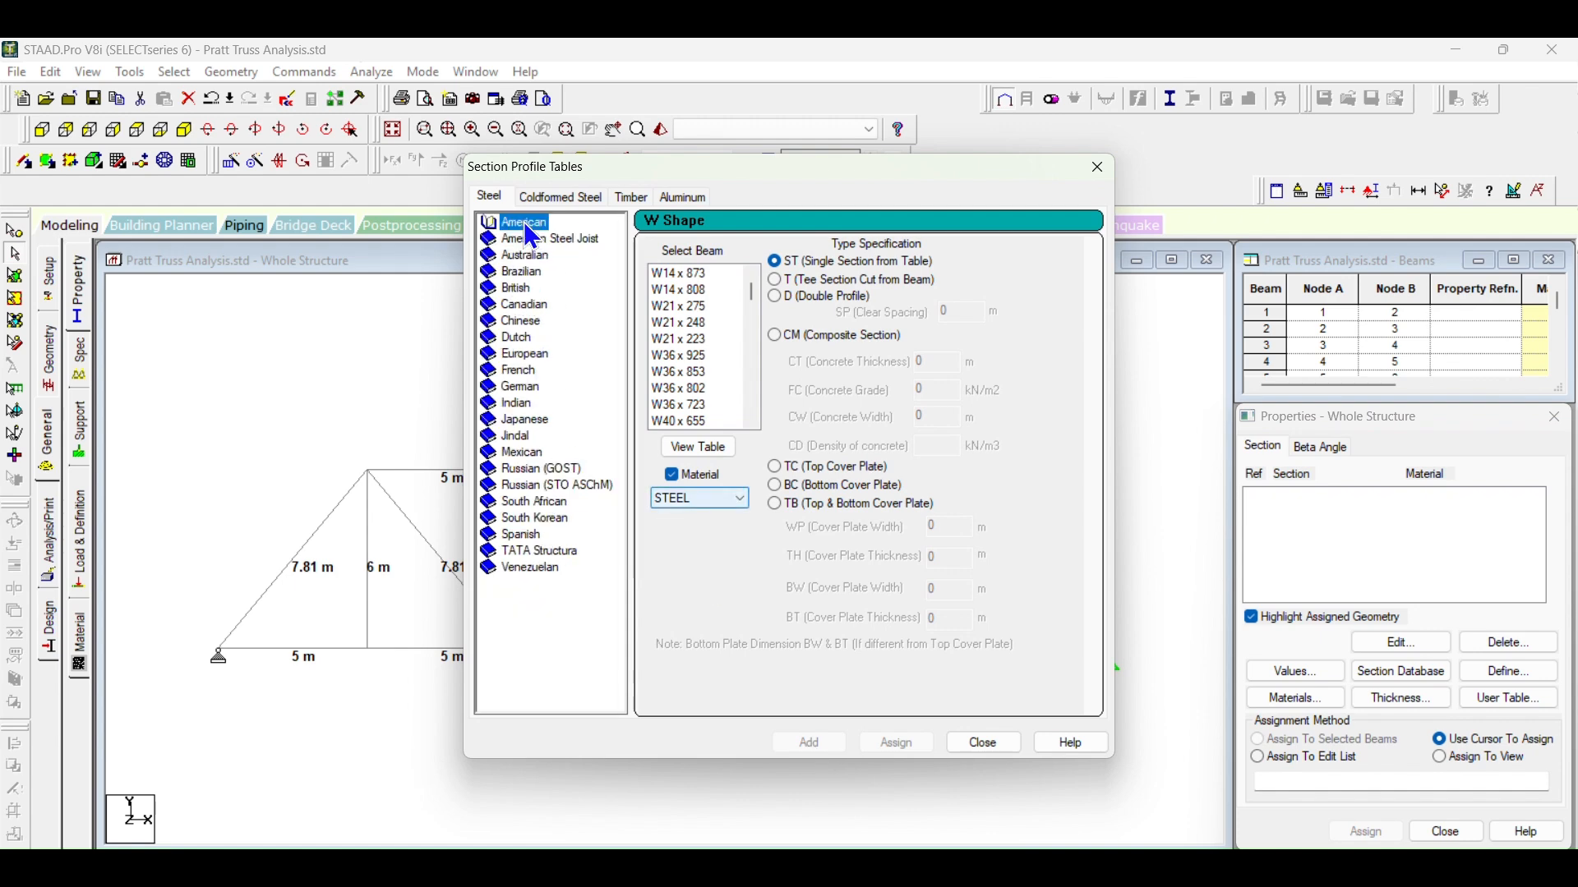
pyautogui.doubleClick(510, 404)
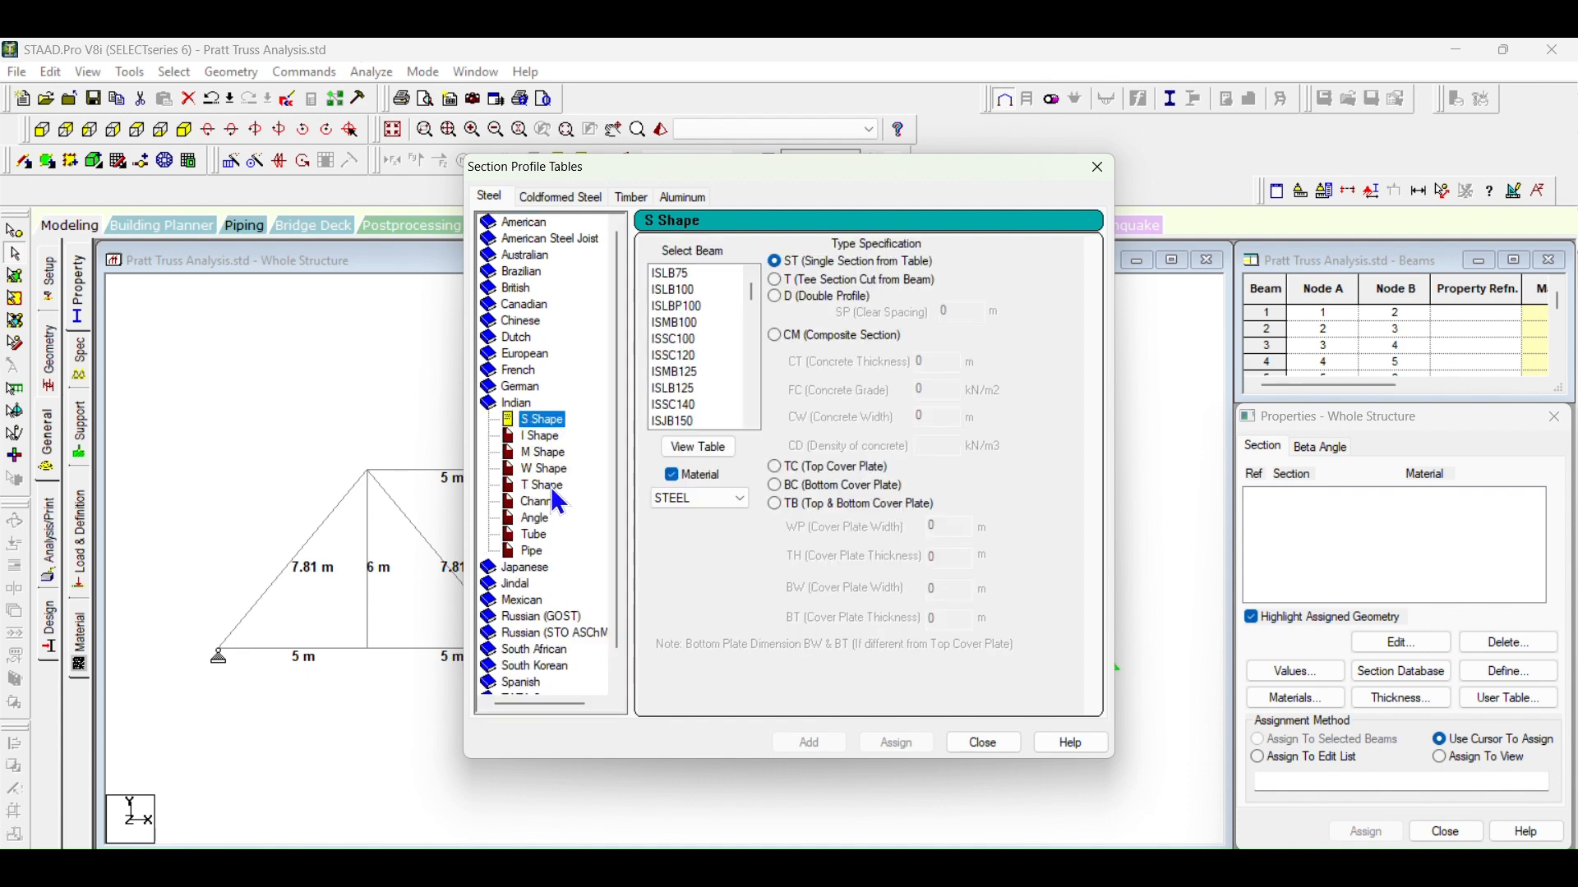
pyautogui.click(542, 518)
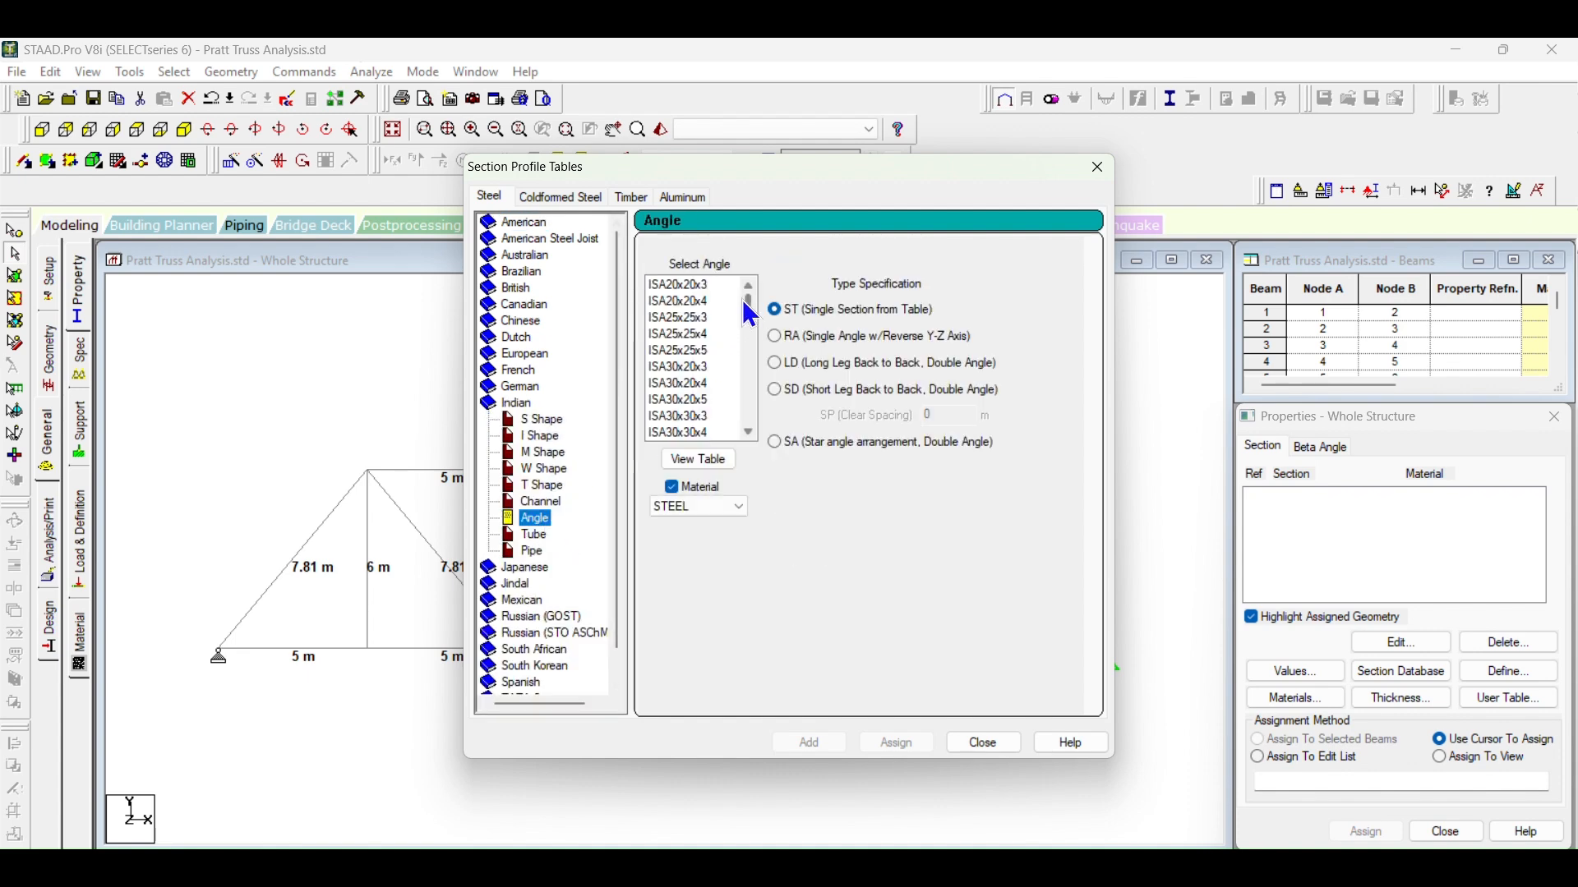
pyautogui.scroll(-15, 748, 312)
pyautogui.click(723, 433)
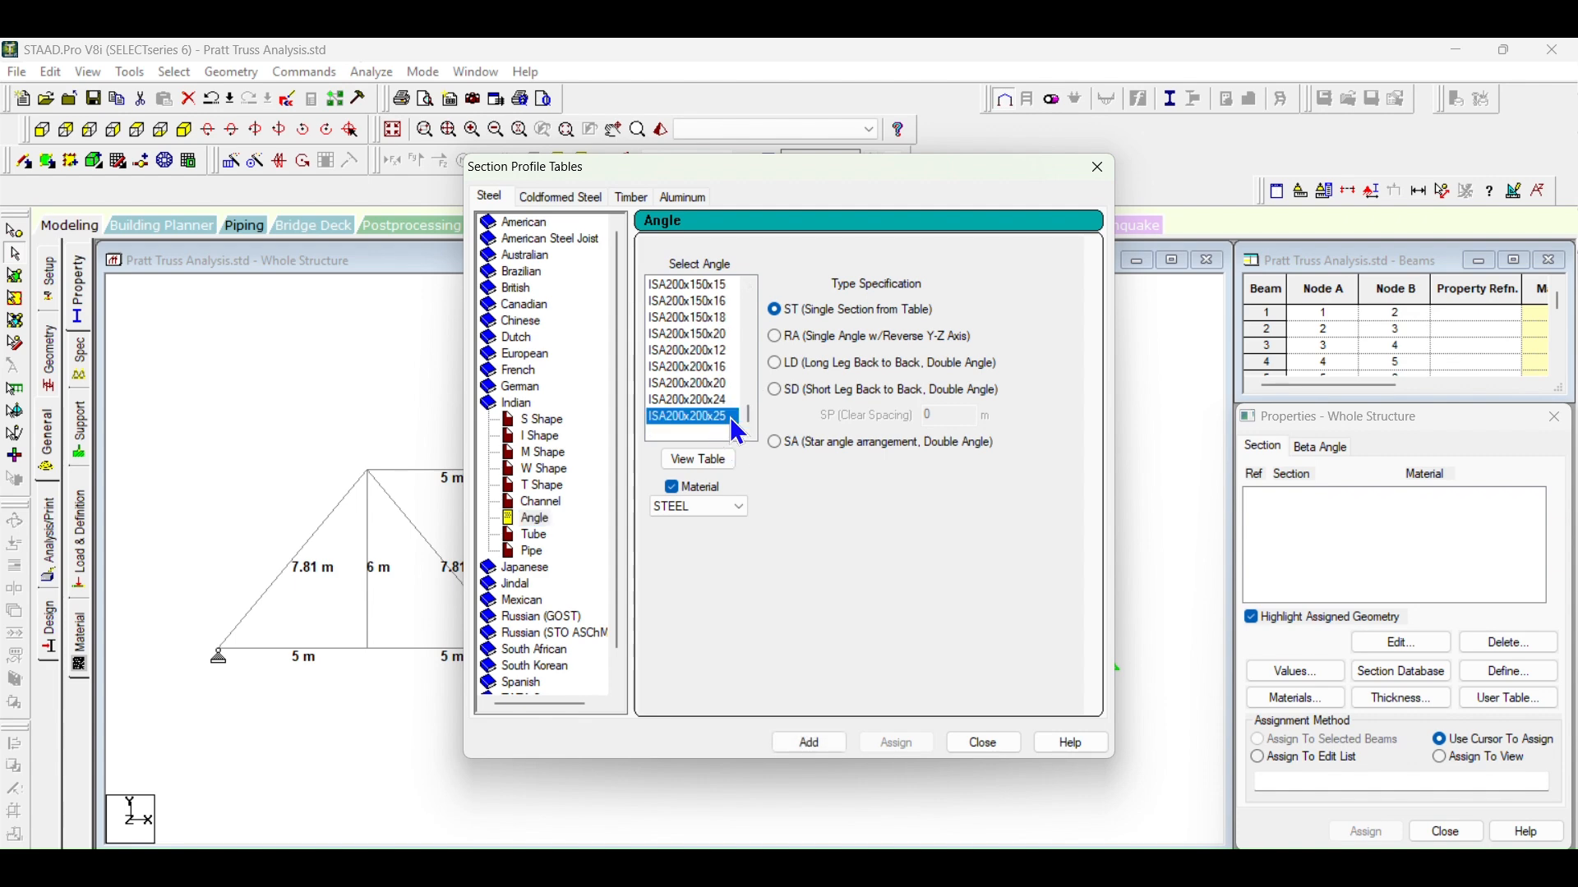
pyautogui.click(810, 743)
pyautogui.click(998, 745)
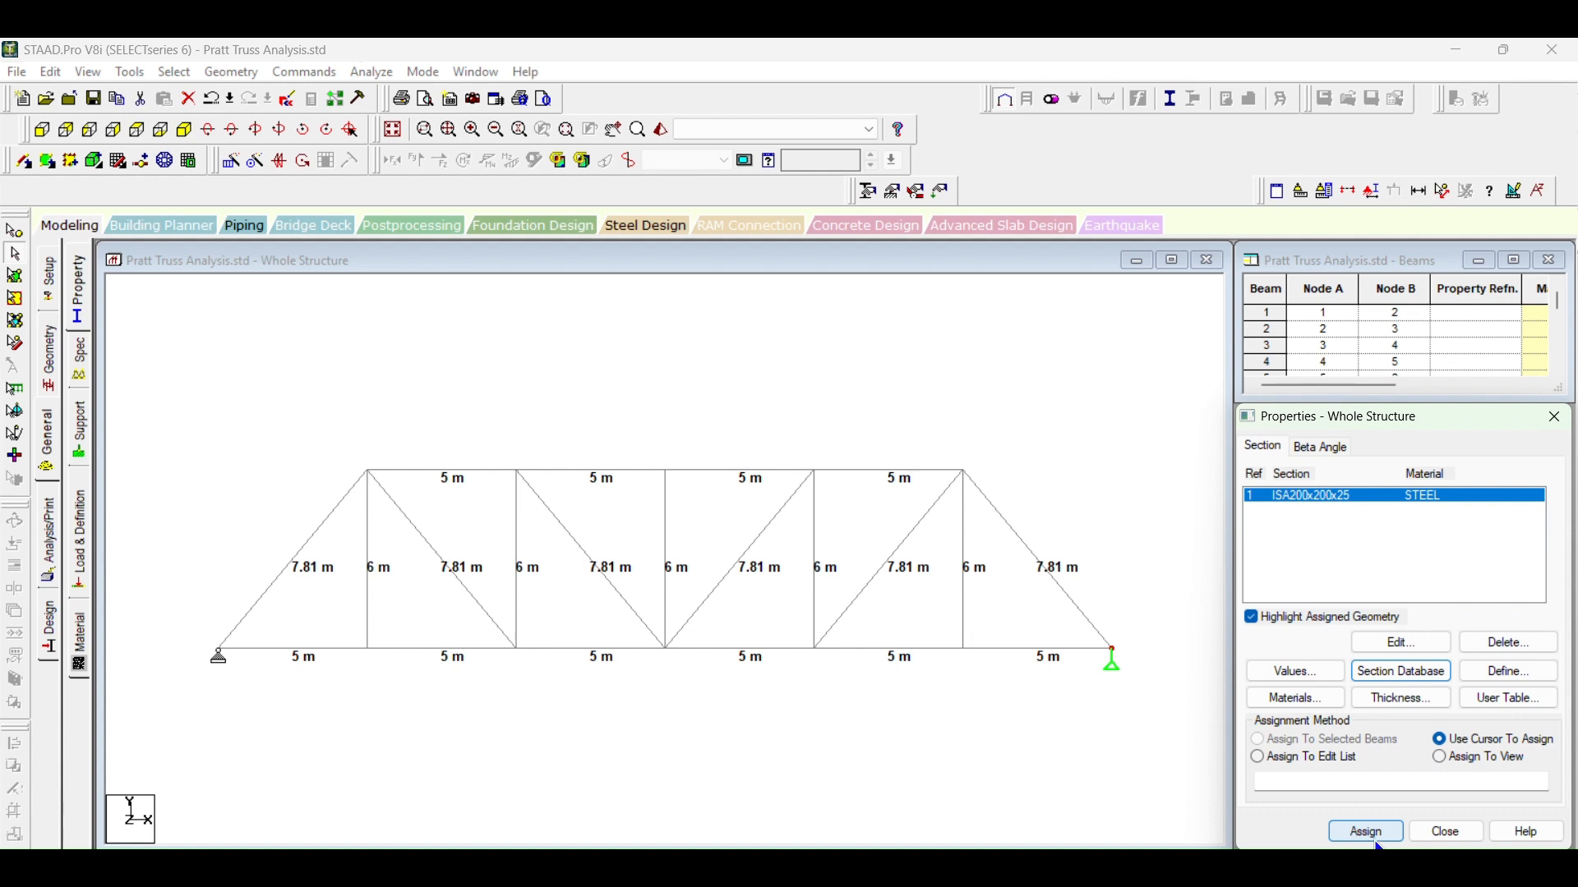
# Step: Assign the ISA200x200x25 section to all members in the view and check the section details of a top chord member
pyautogui.click(1399, 682)
pyautogui.click(663, 495)
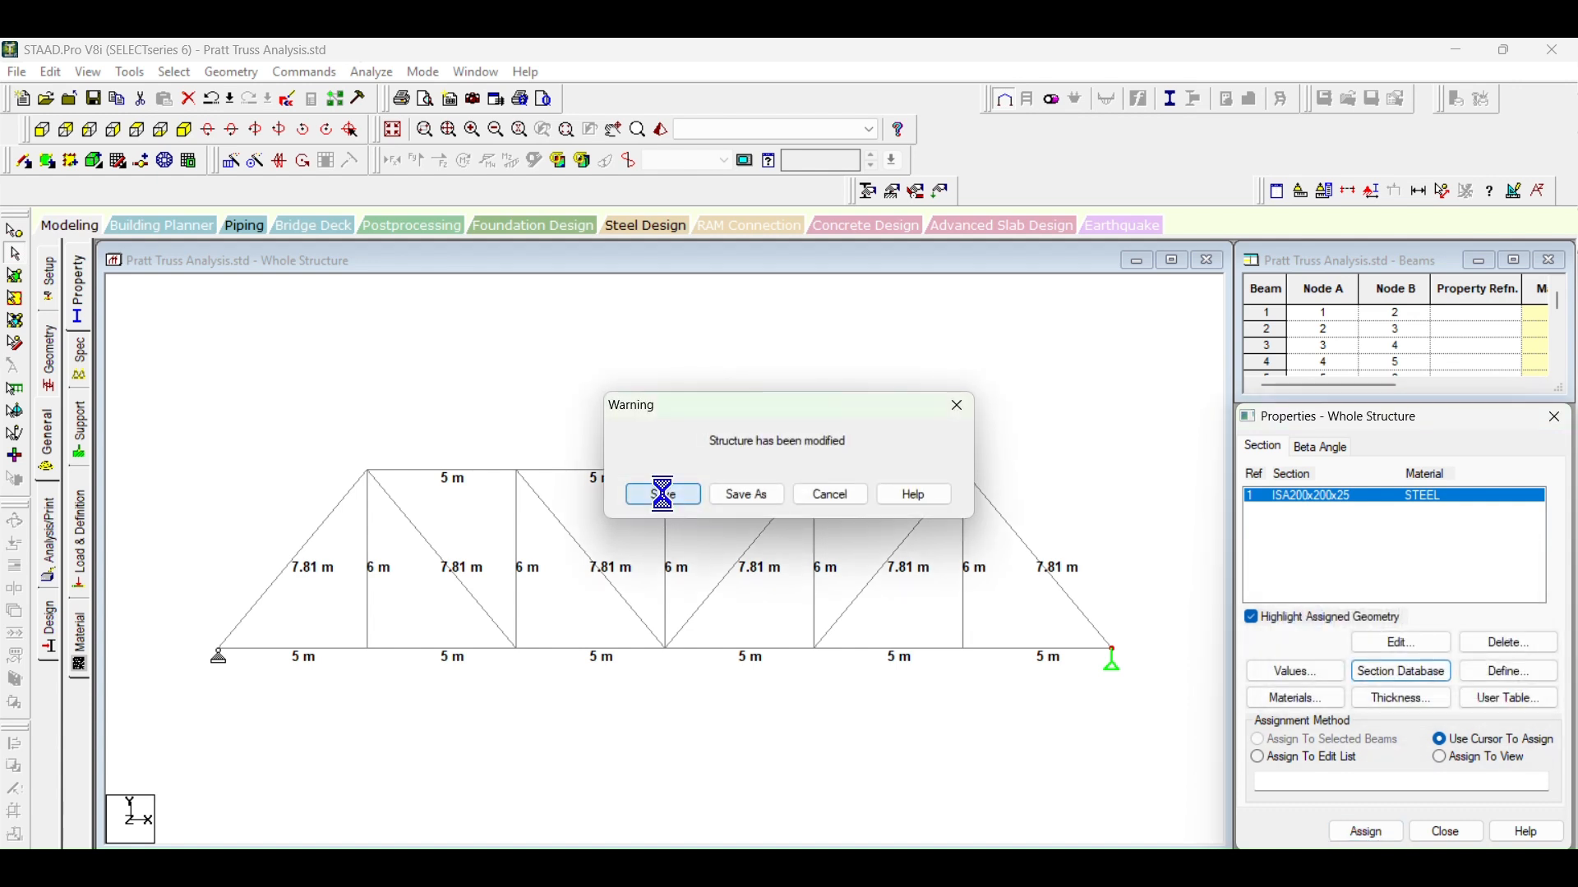
pyautogui.click(1393, 840)
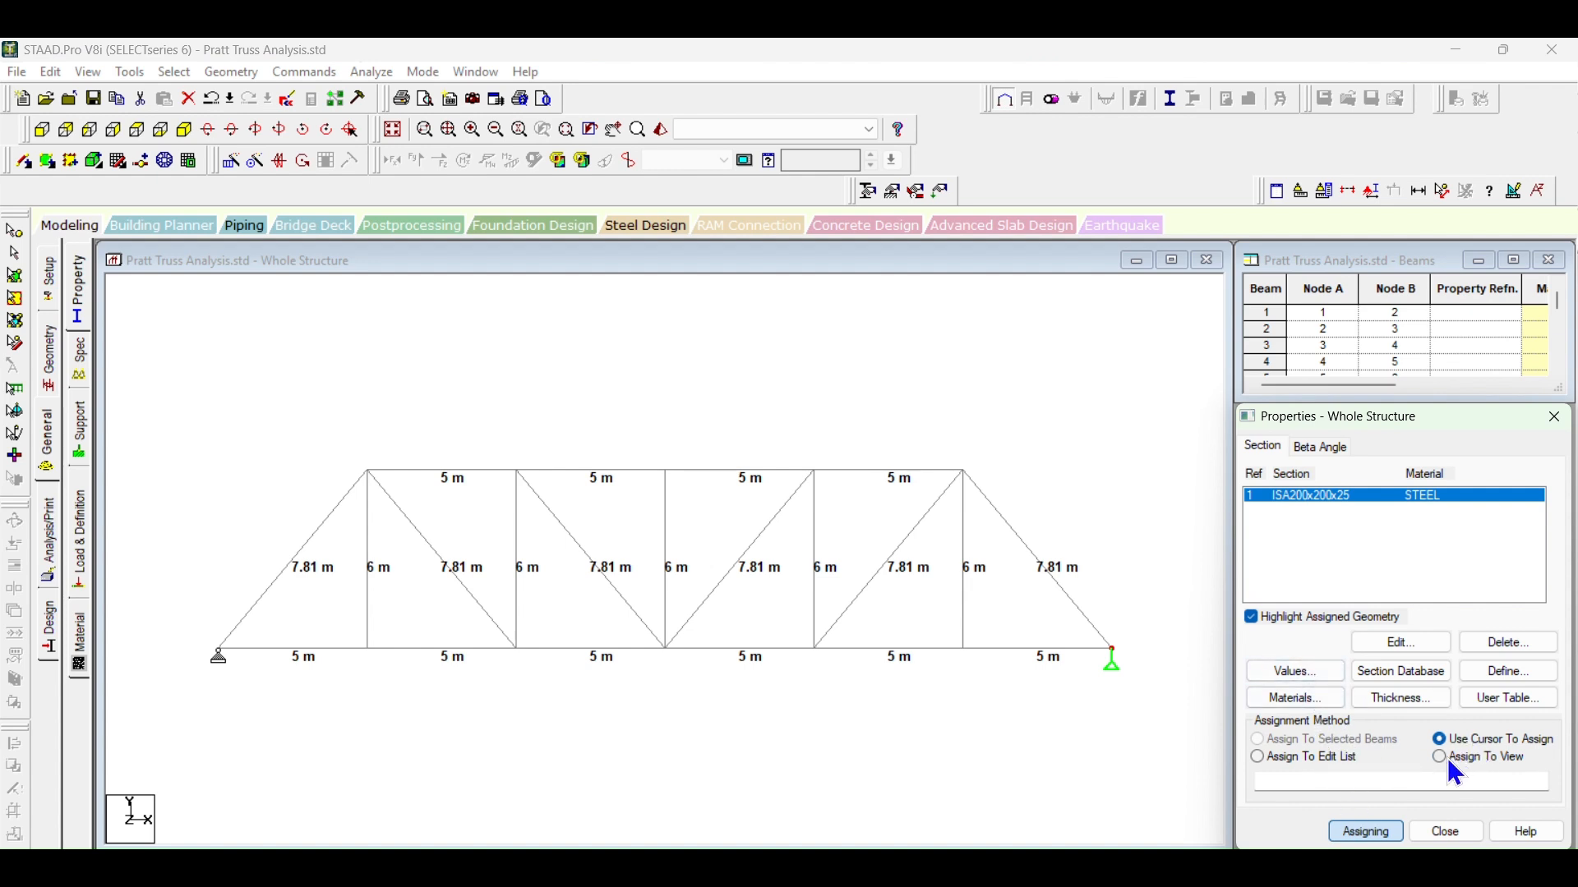
pyautogui.click(1508, 762)
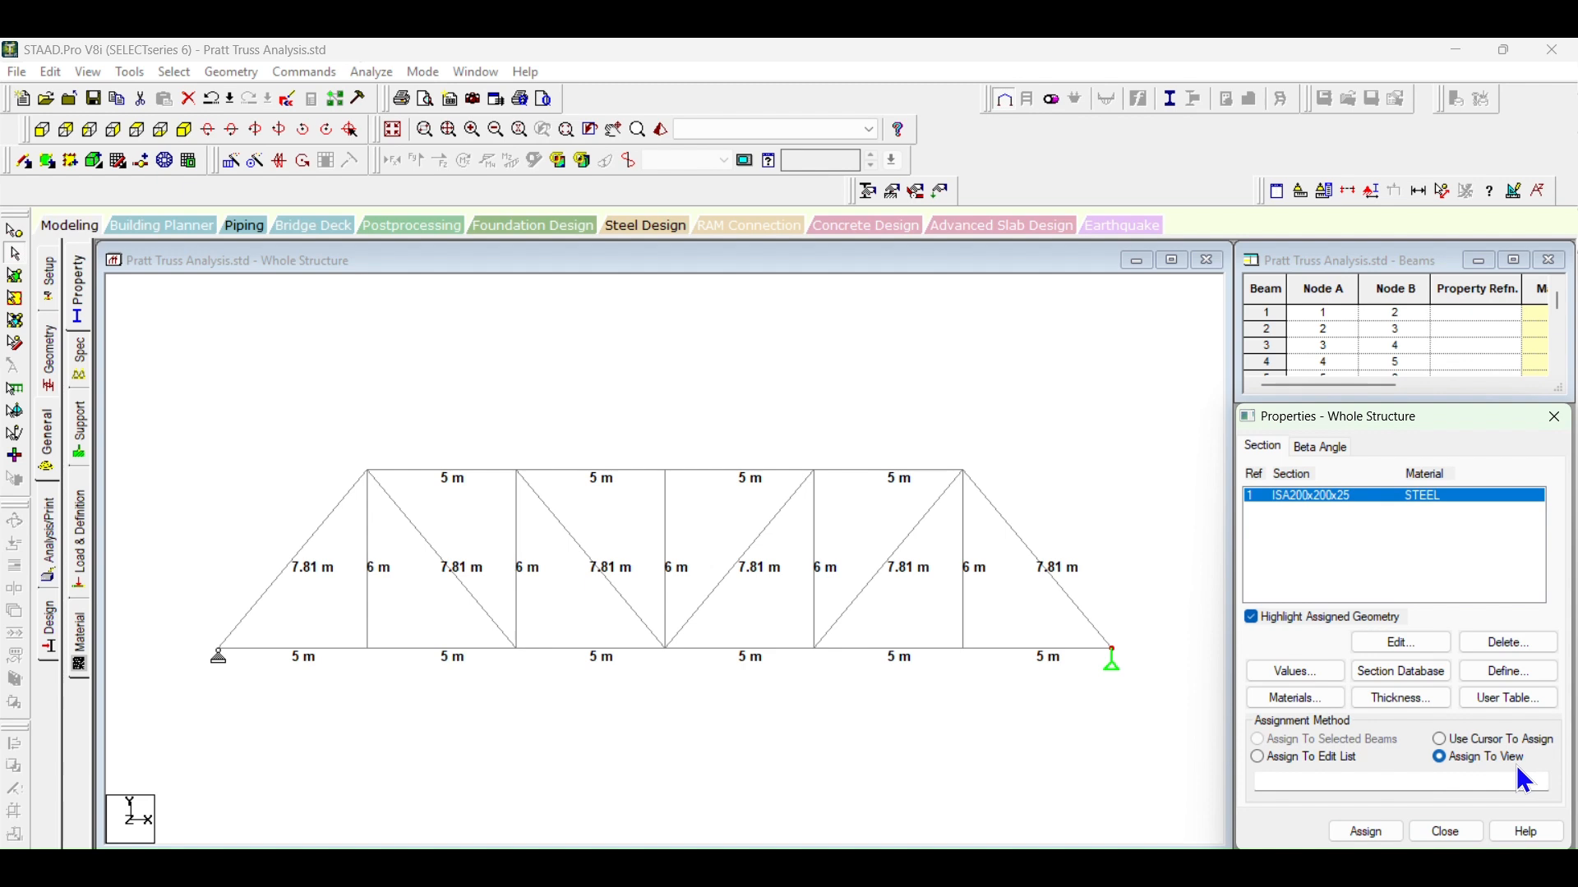
pyautogui.click(1366, 831)
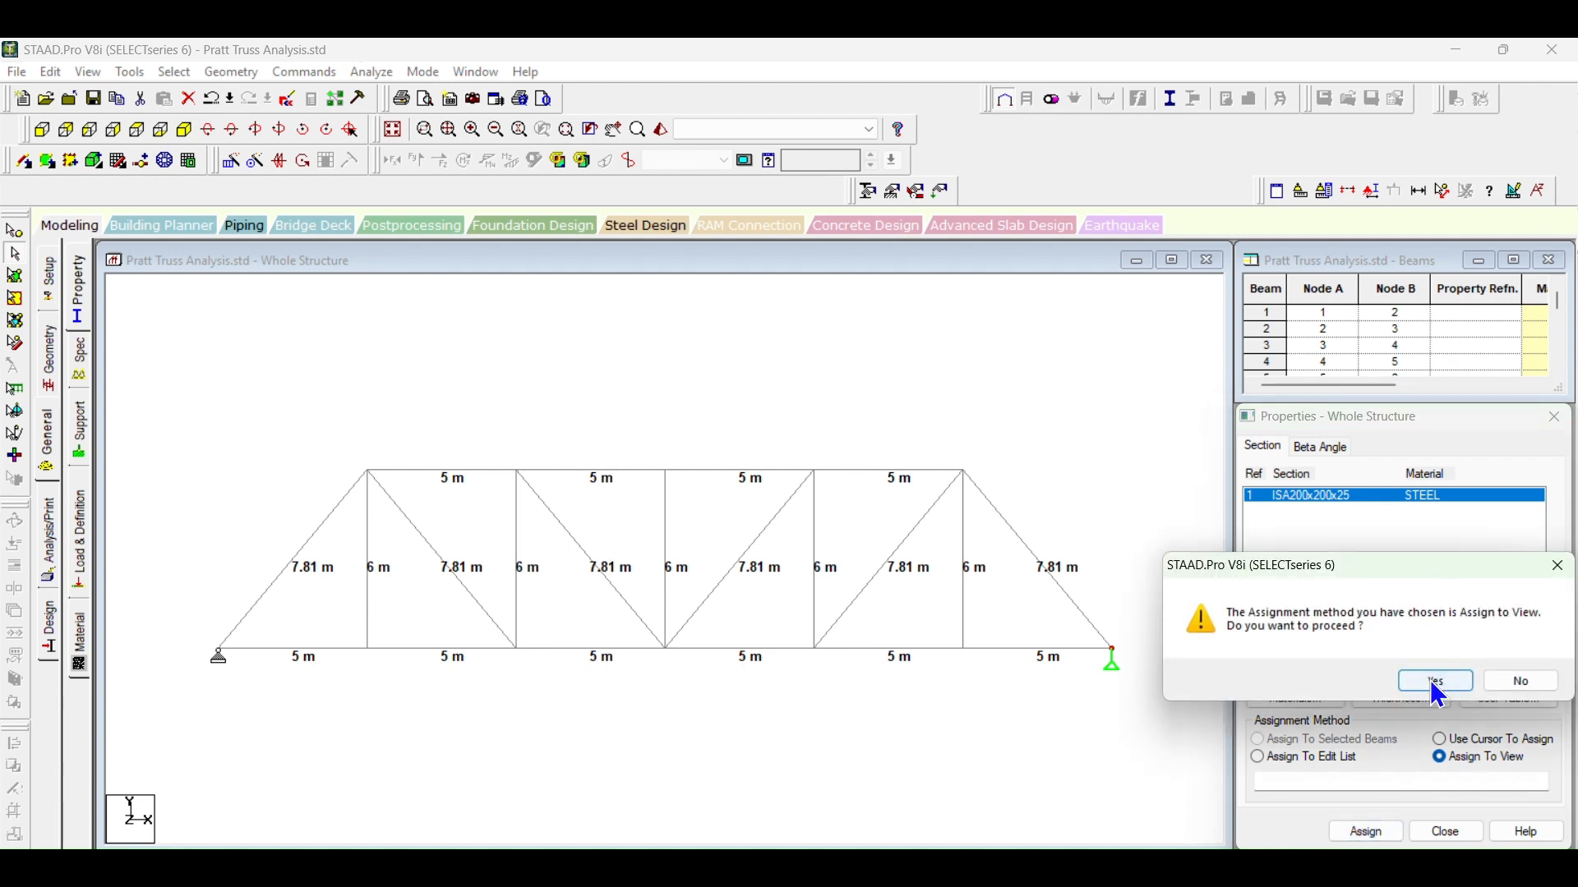
pyautogui.click(1432, 680)
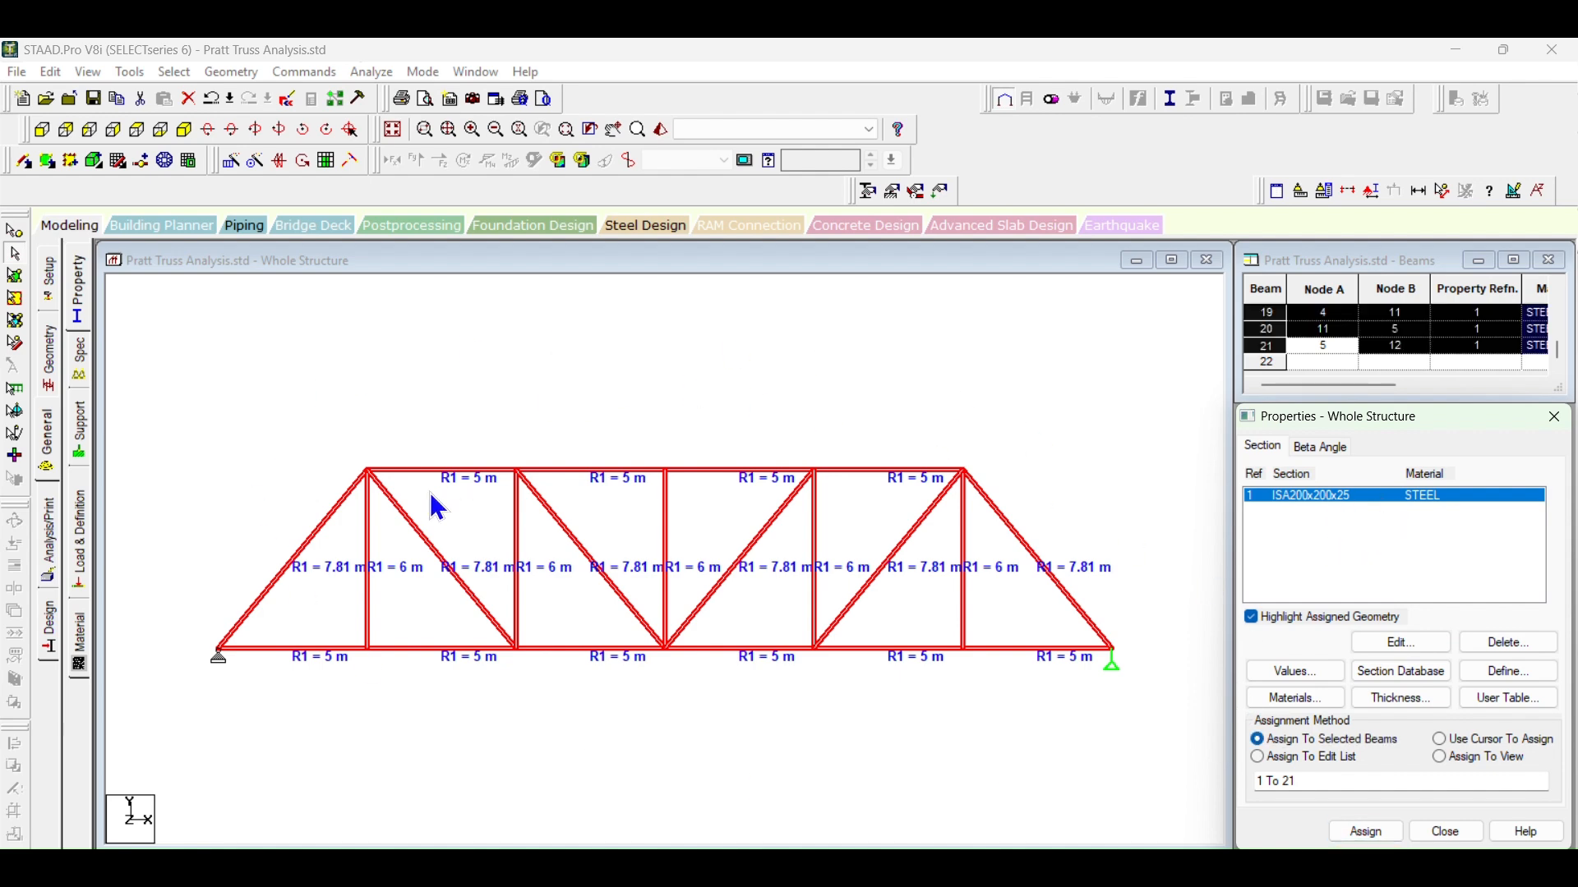
pyautogui.click(529, 394)
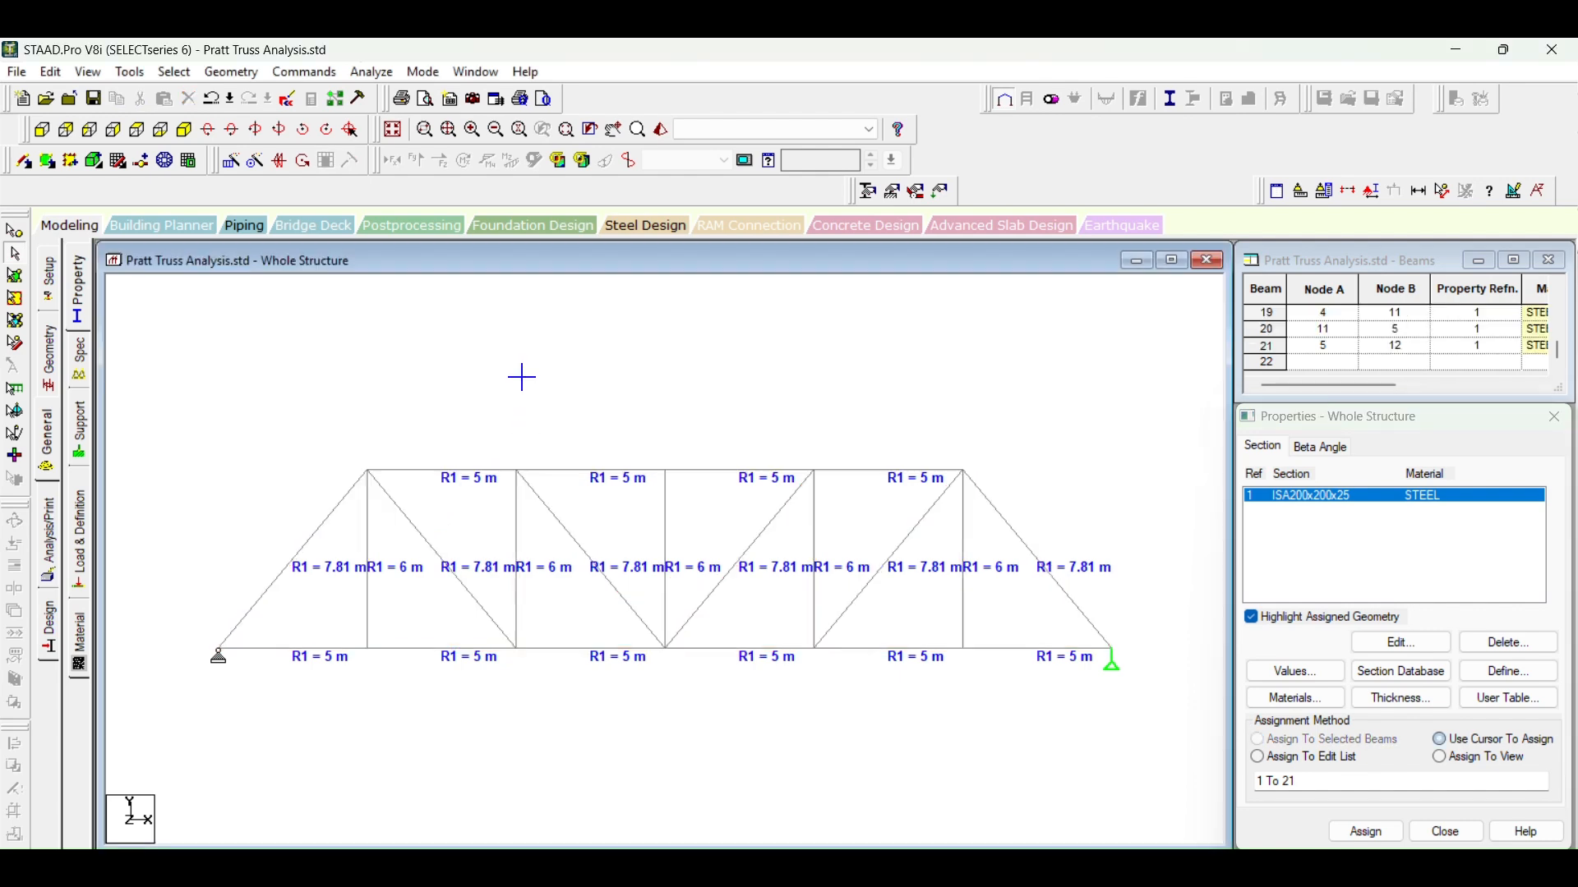
pyautogui.doubleClick(599, 470)
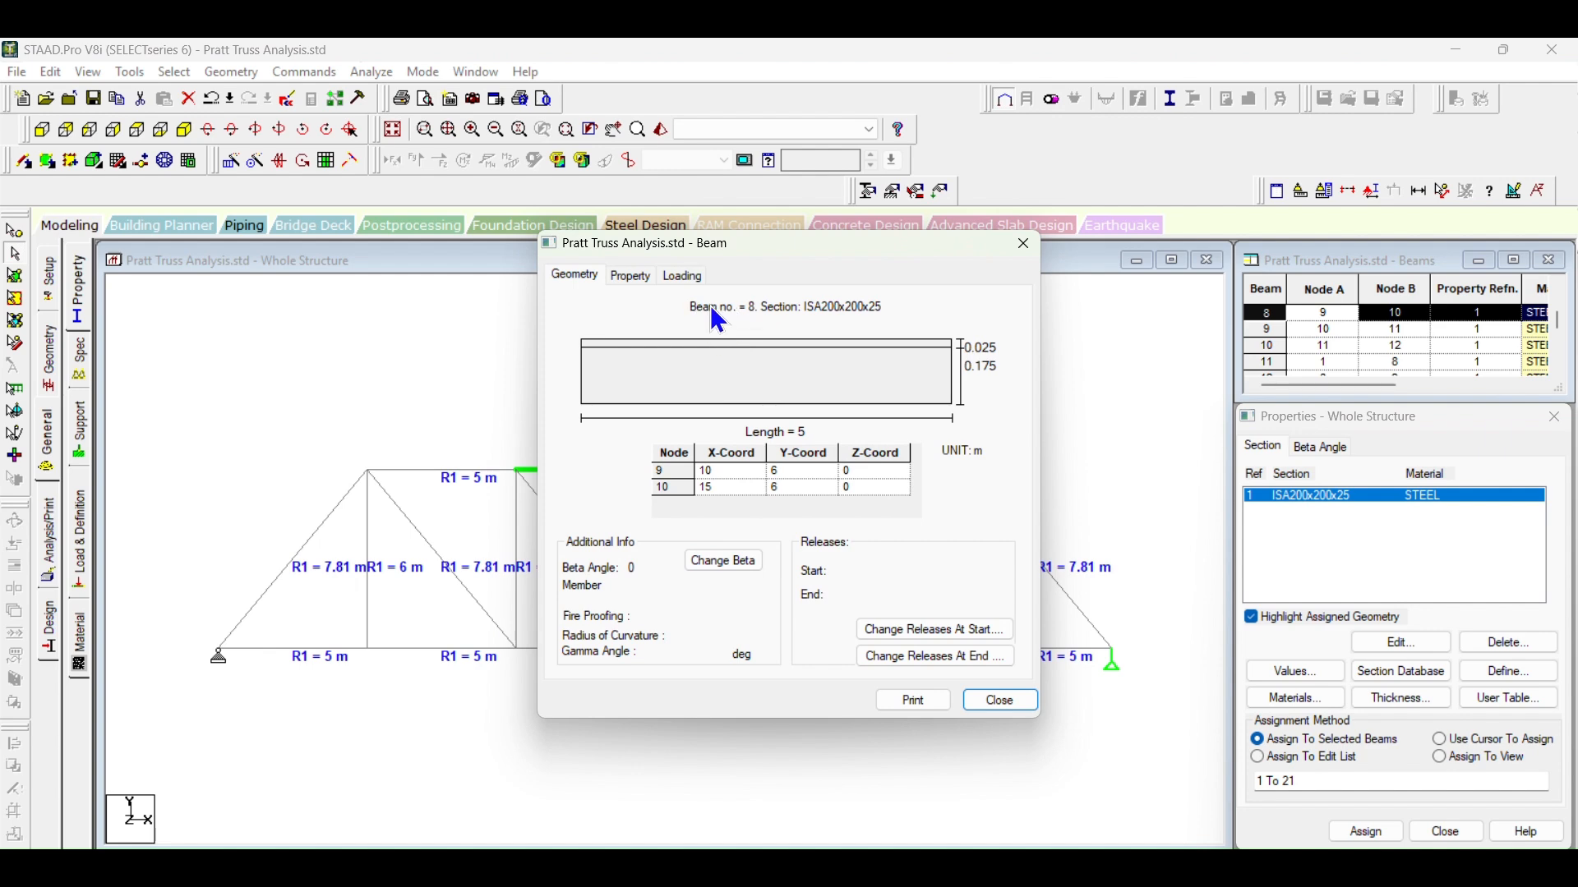
pyautogui.click(1023, 244)
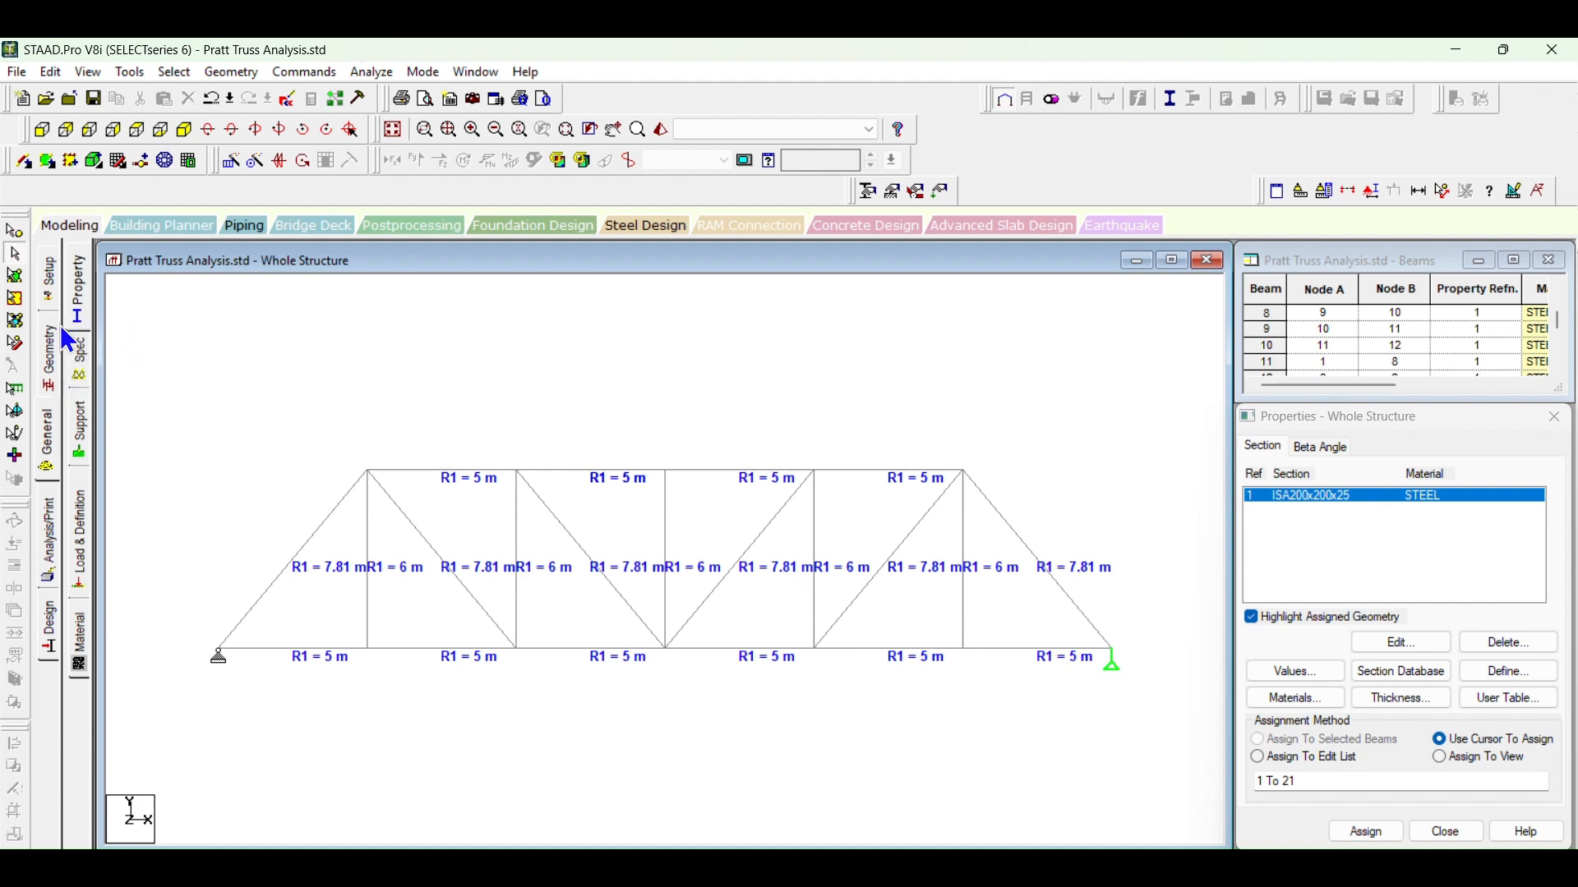
# Step: Add a Truss member specification, assign it to all members in the view, and check it on a top chord member
pyautogui.click(94, 362)
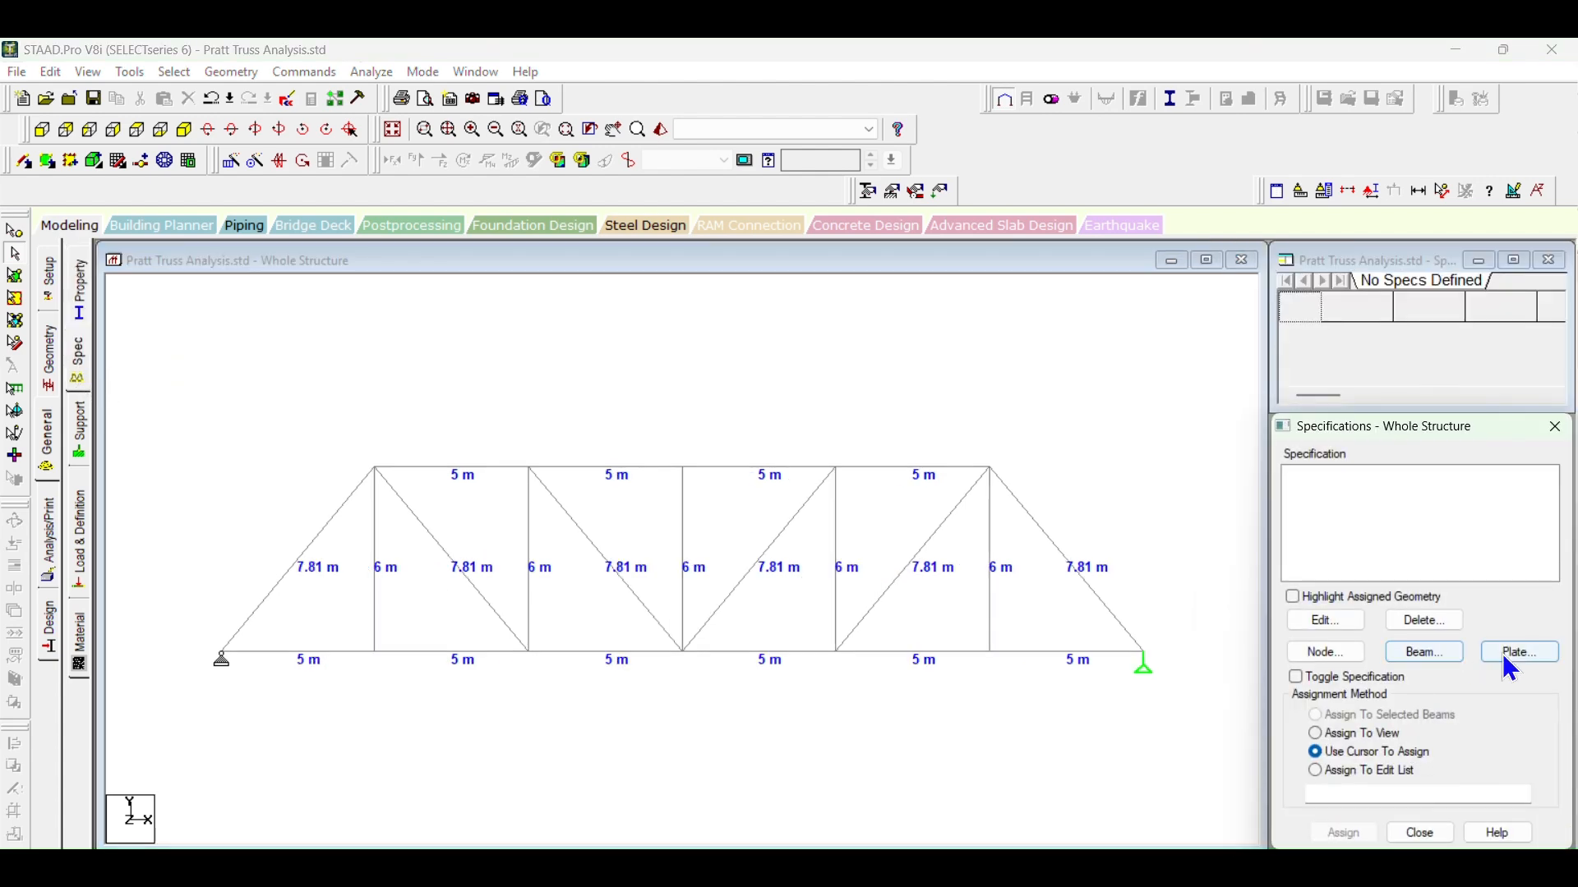
pyautogui.click(1430, 650)
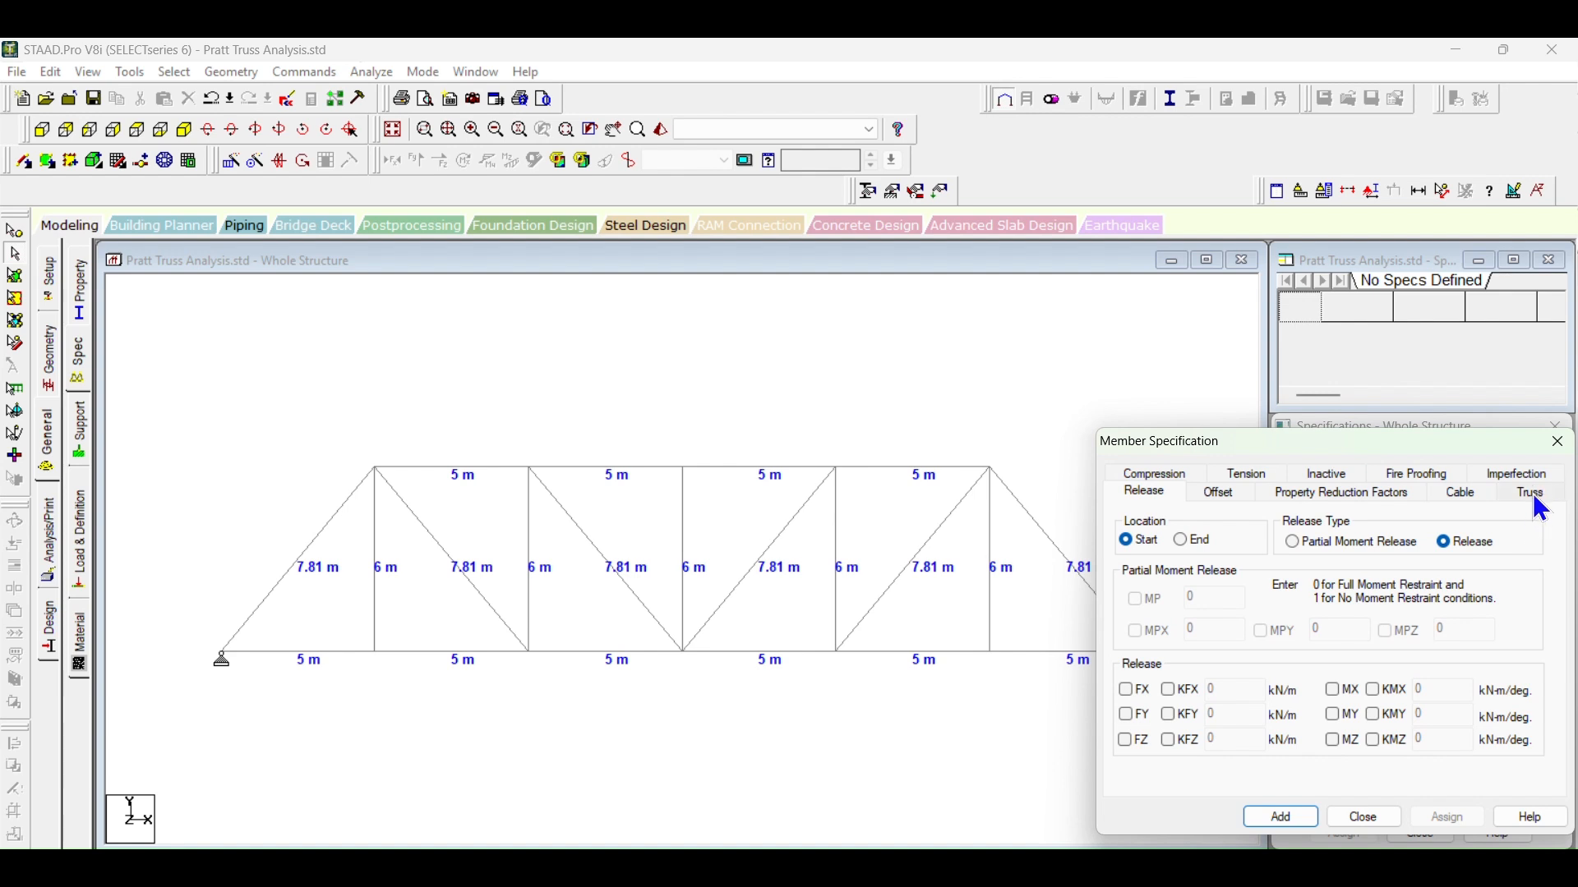
pyautogui.click(1532, 494)
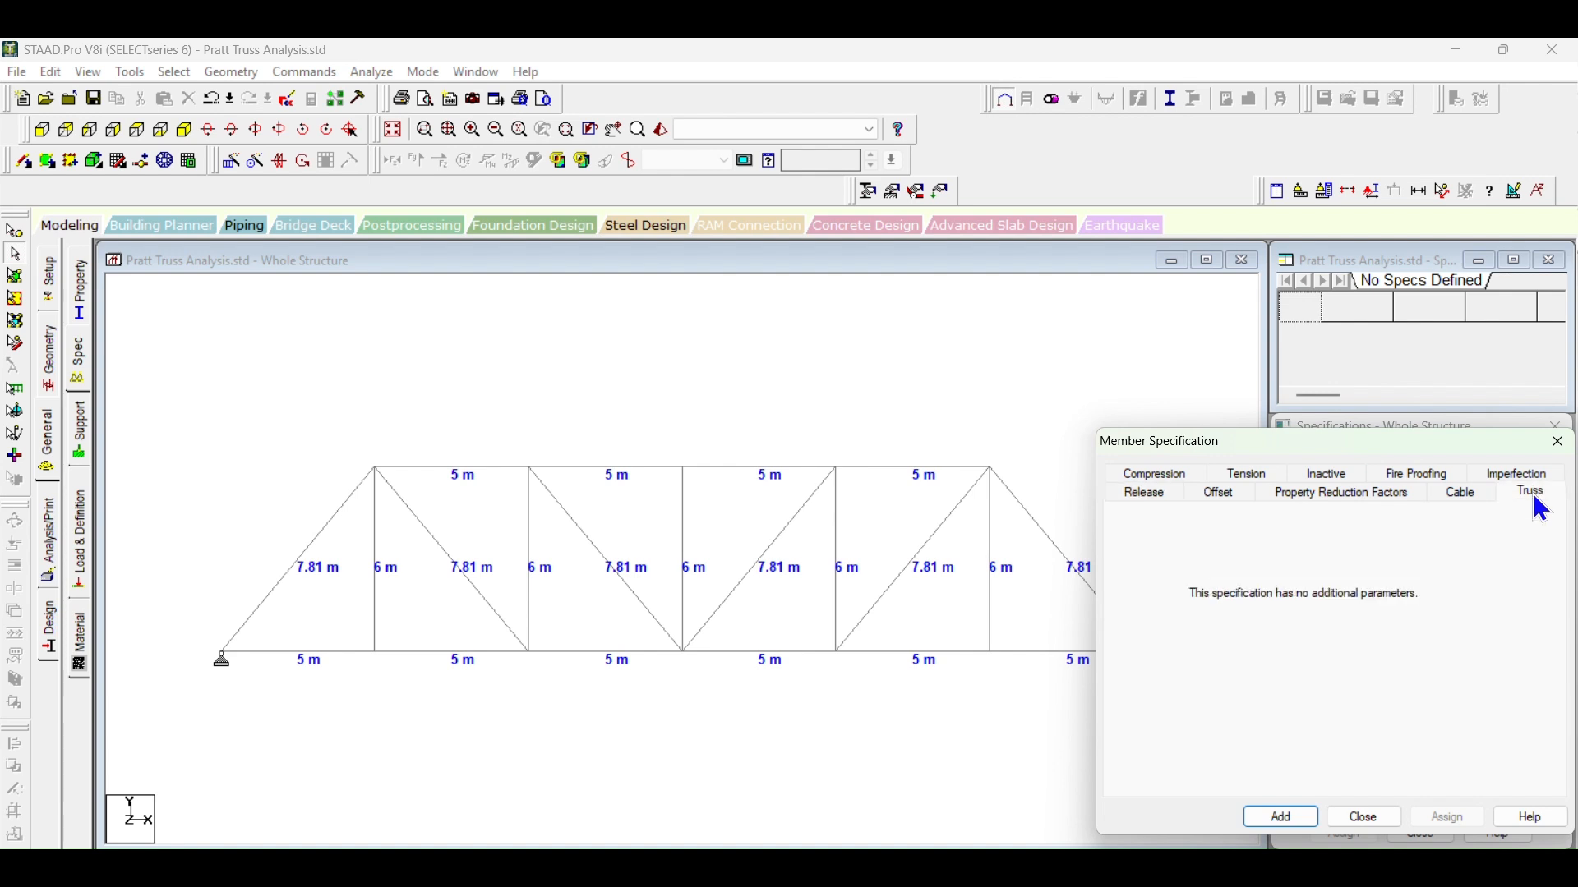
pyautogui.click(1281, 817)
pyautogui.click(1337, 514)
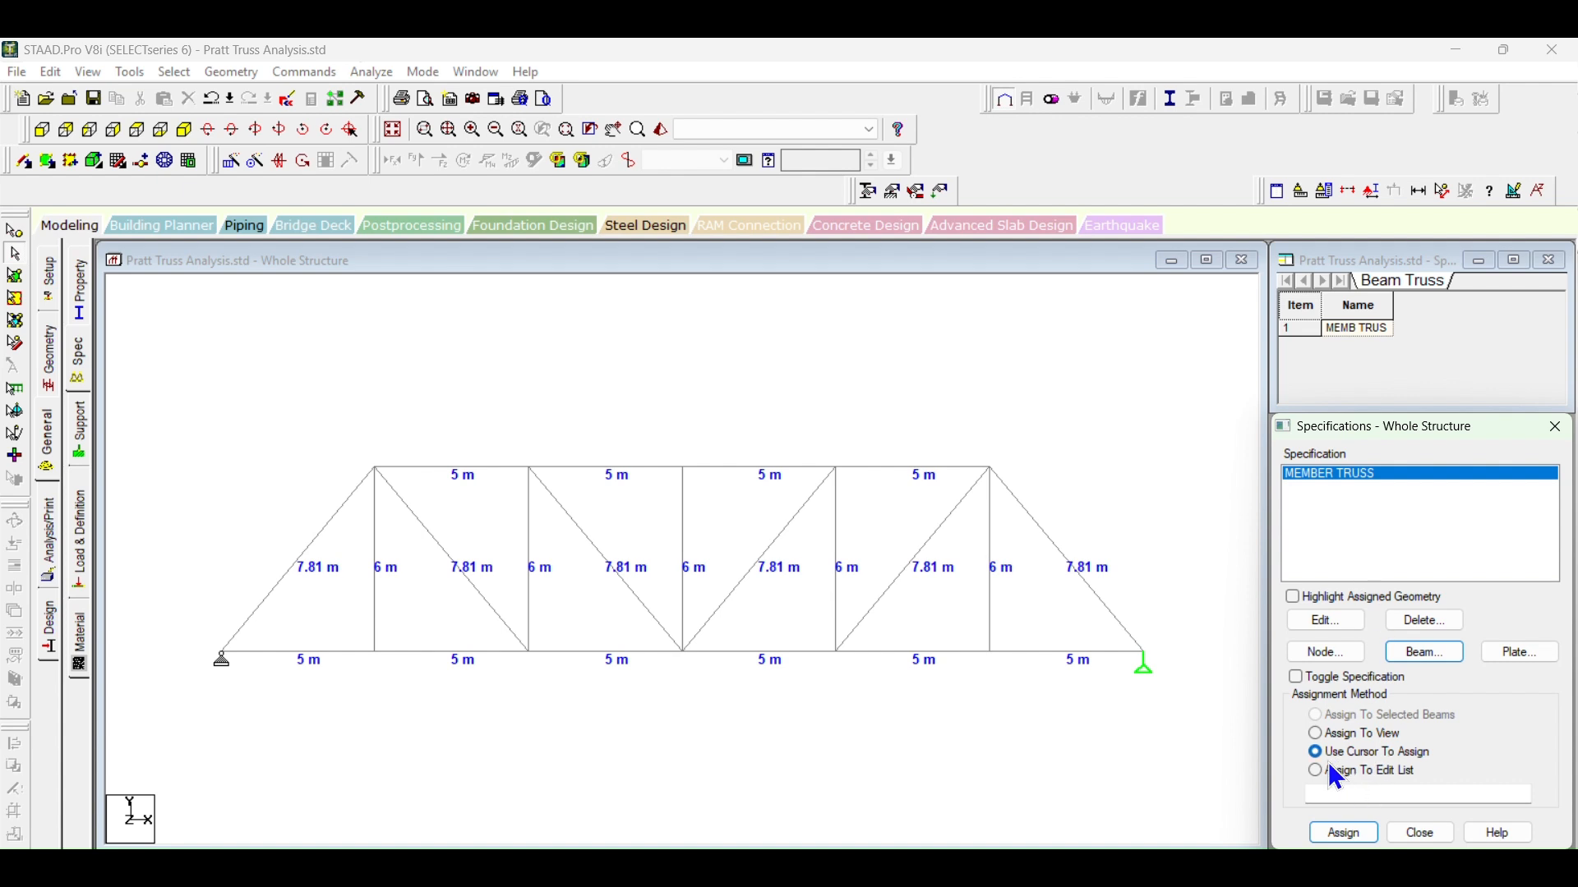
pyautogui.click(1345, 835)
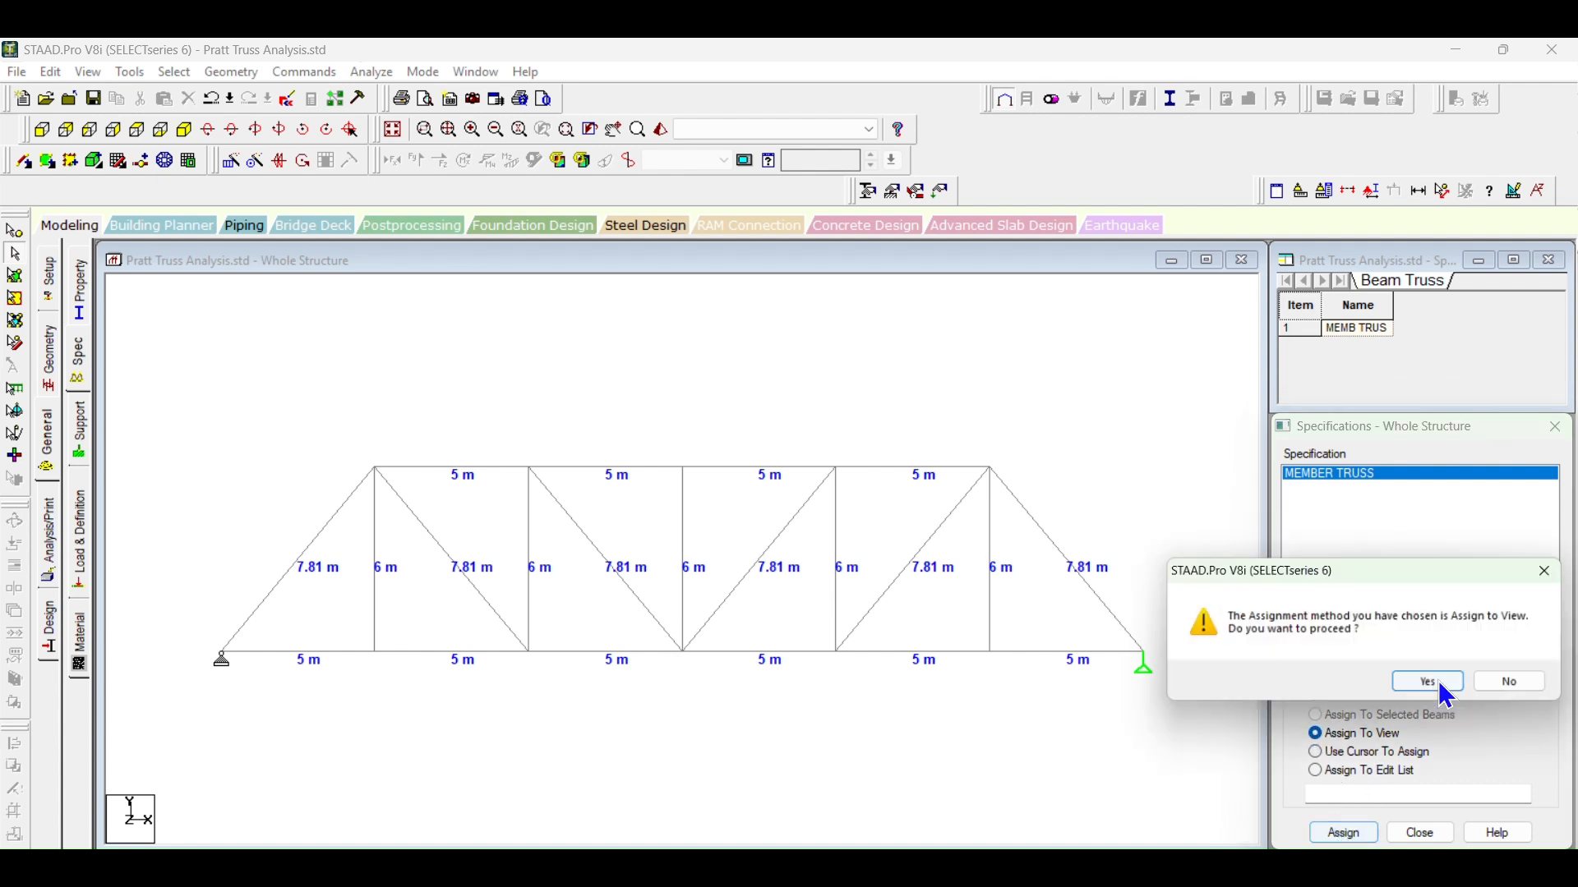
pyautogui.click(1437, 687)
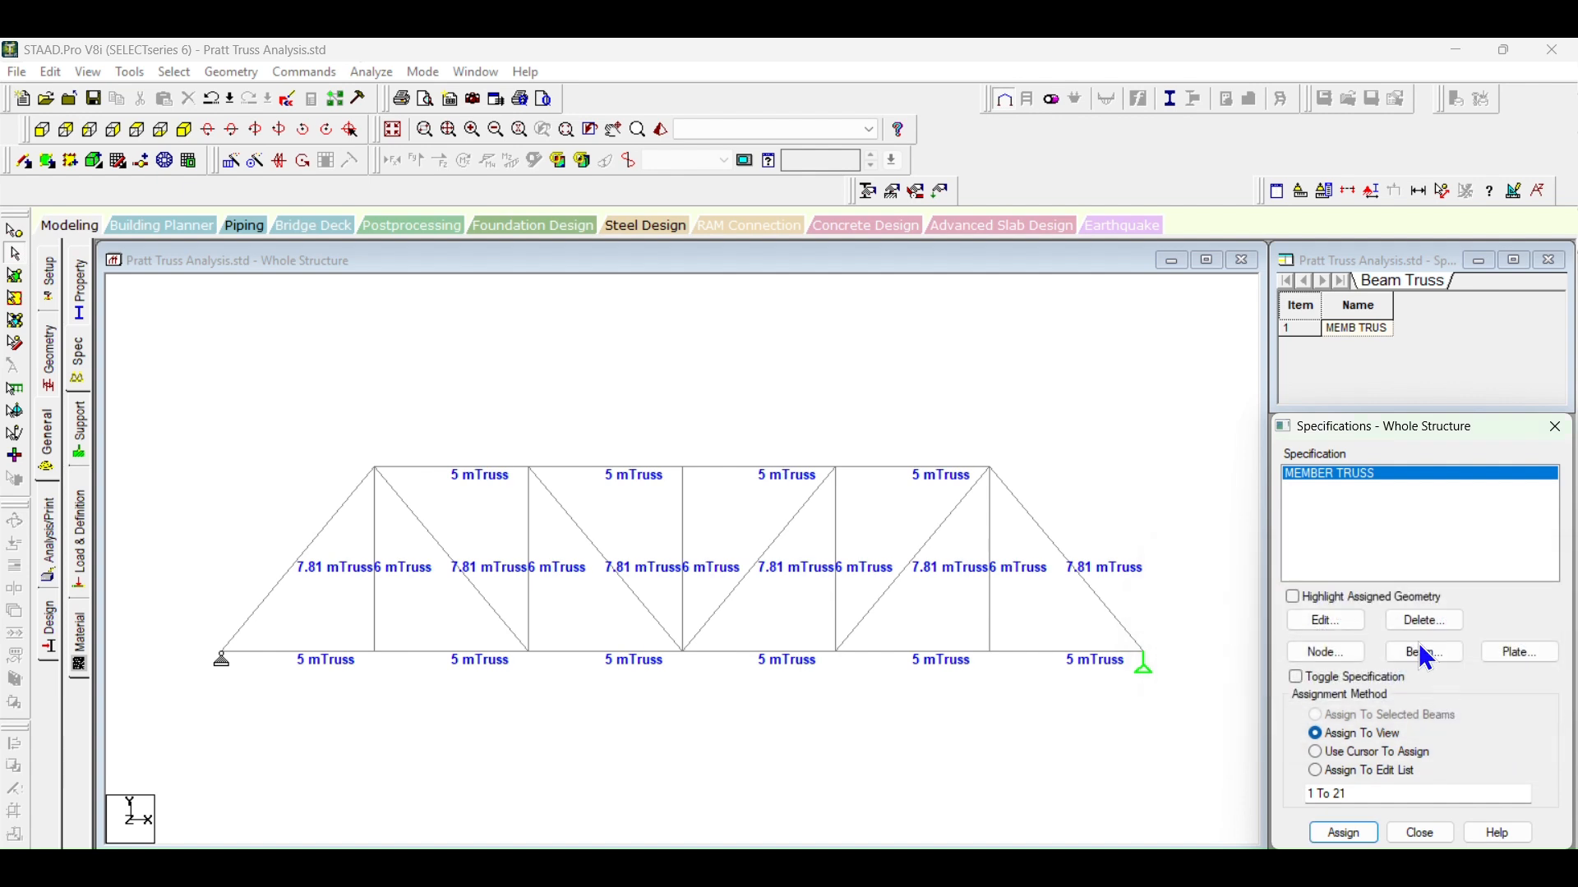
pyautogui.doubleClick(896, 476)
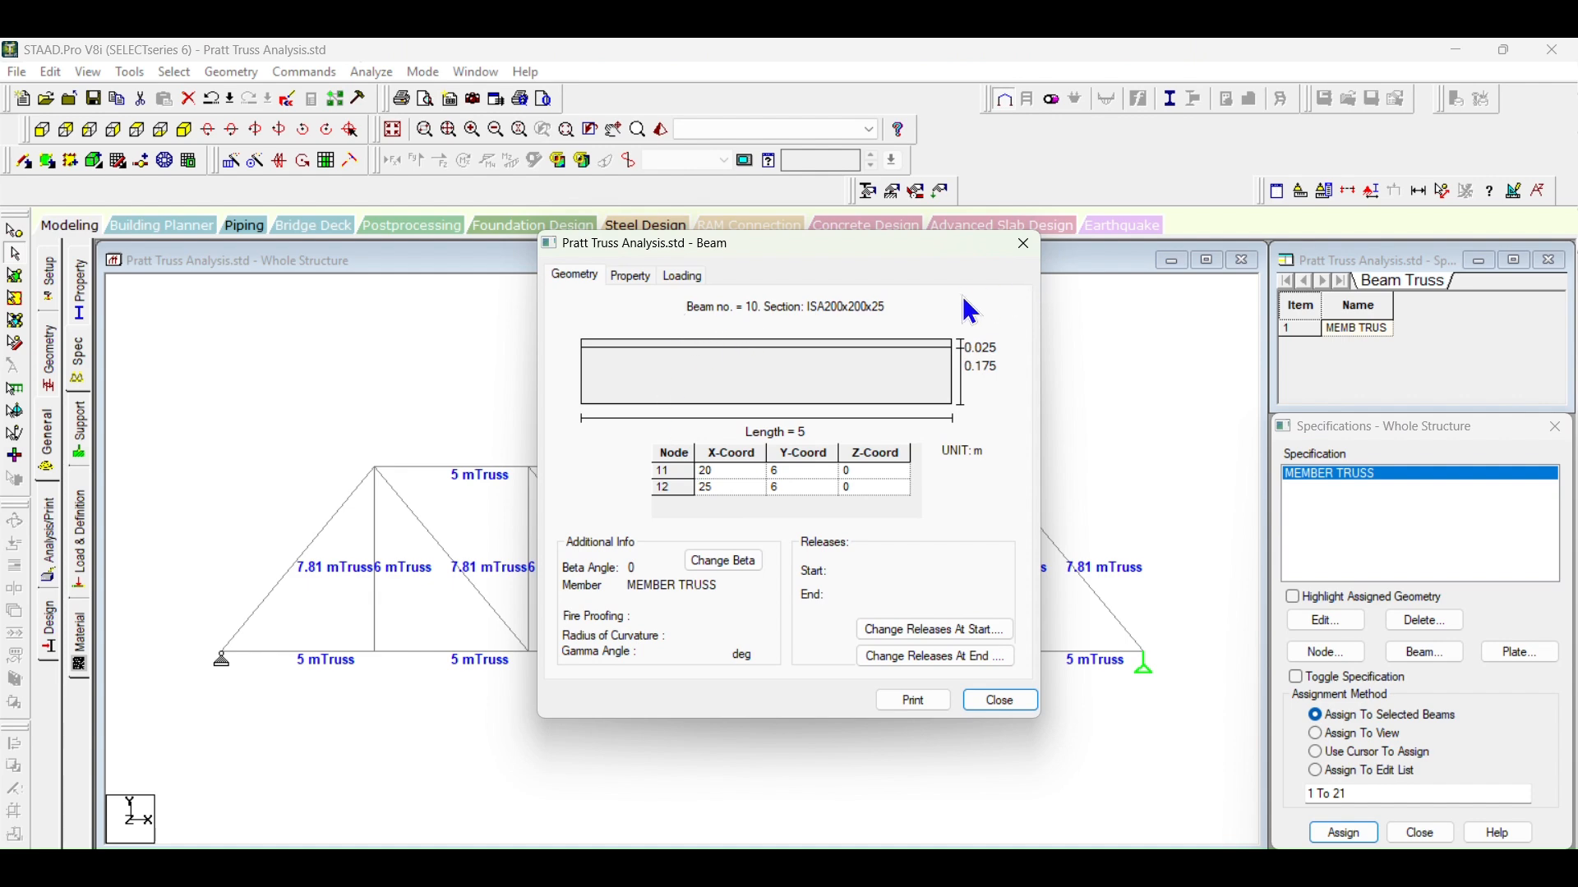
pyautogui.click(1024, 246)
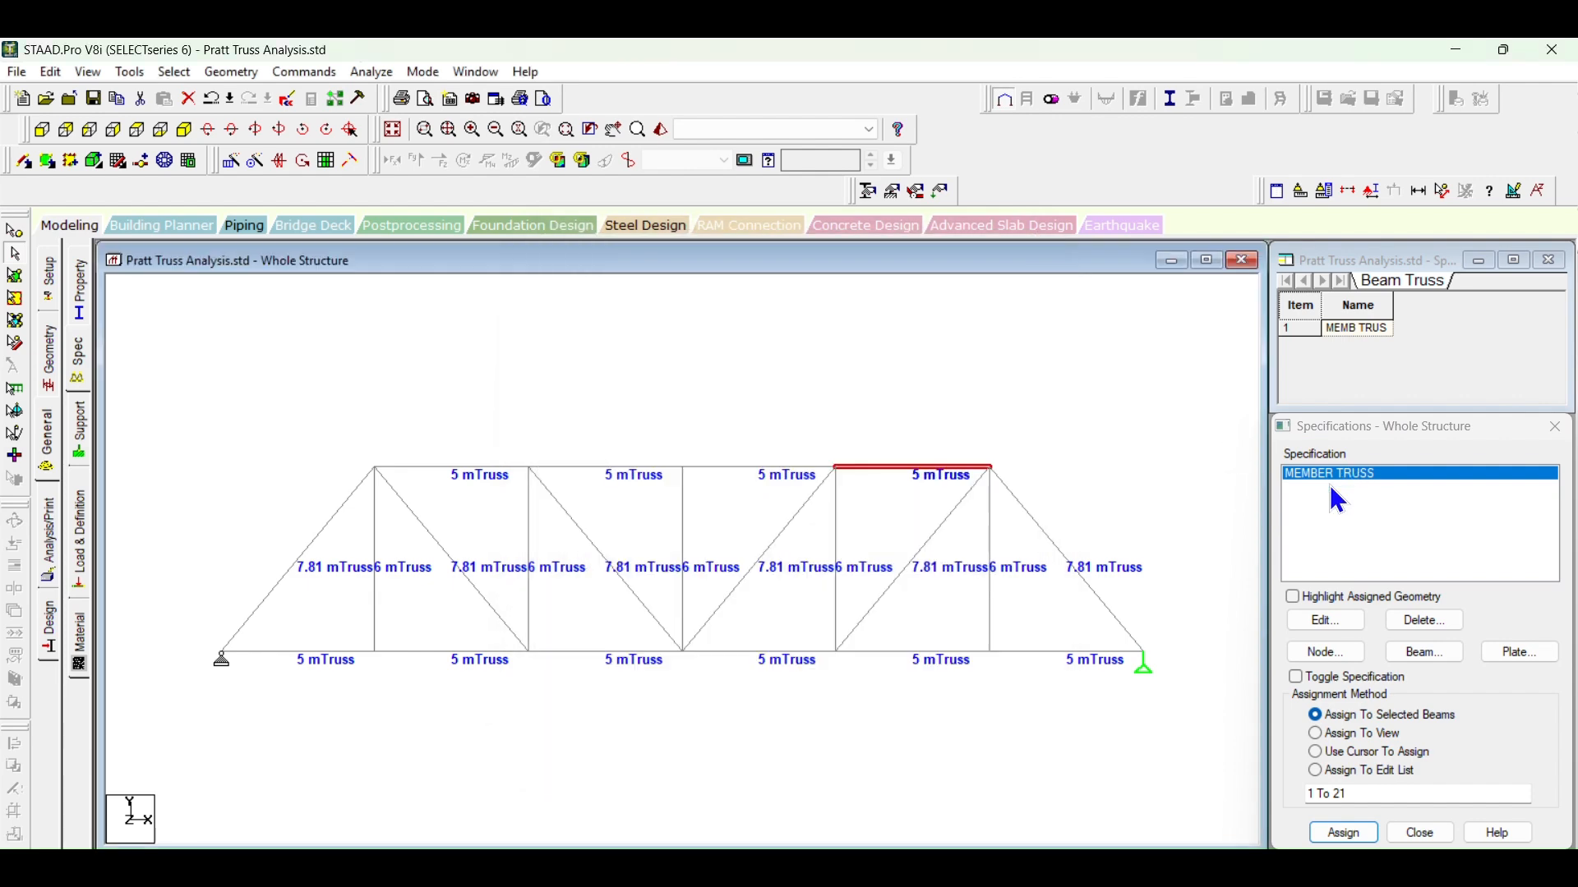
pyautogui.click(967, 426)
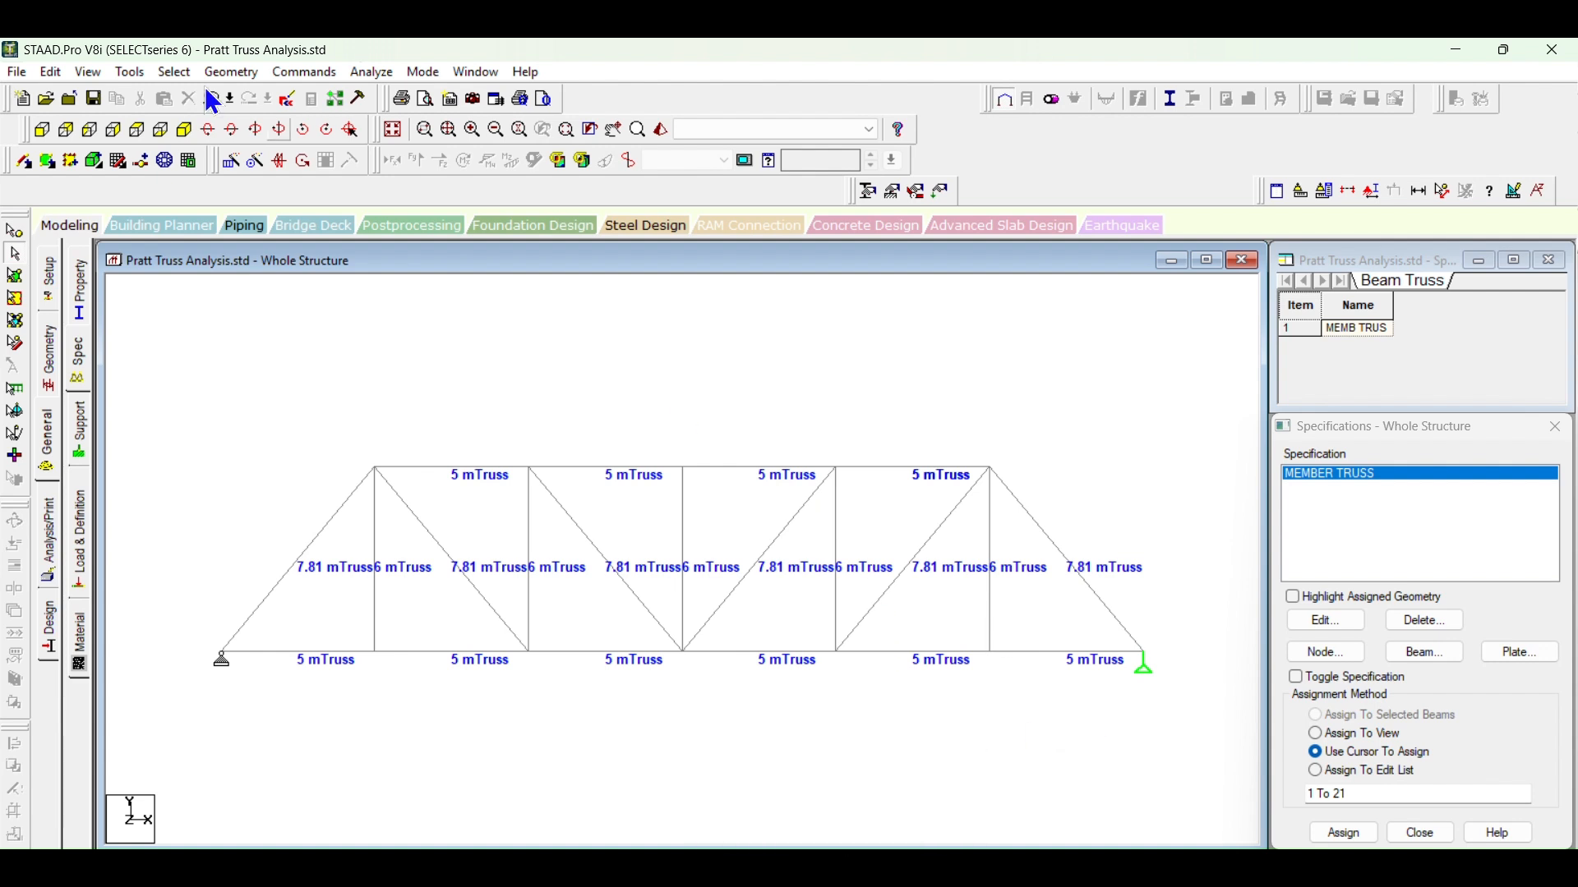
# Step: Show the truss in isometric view and check the top and bottom chord plans in the Word document for the bridge's width
pyautogui.click(186, 134)
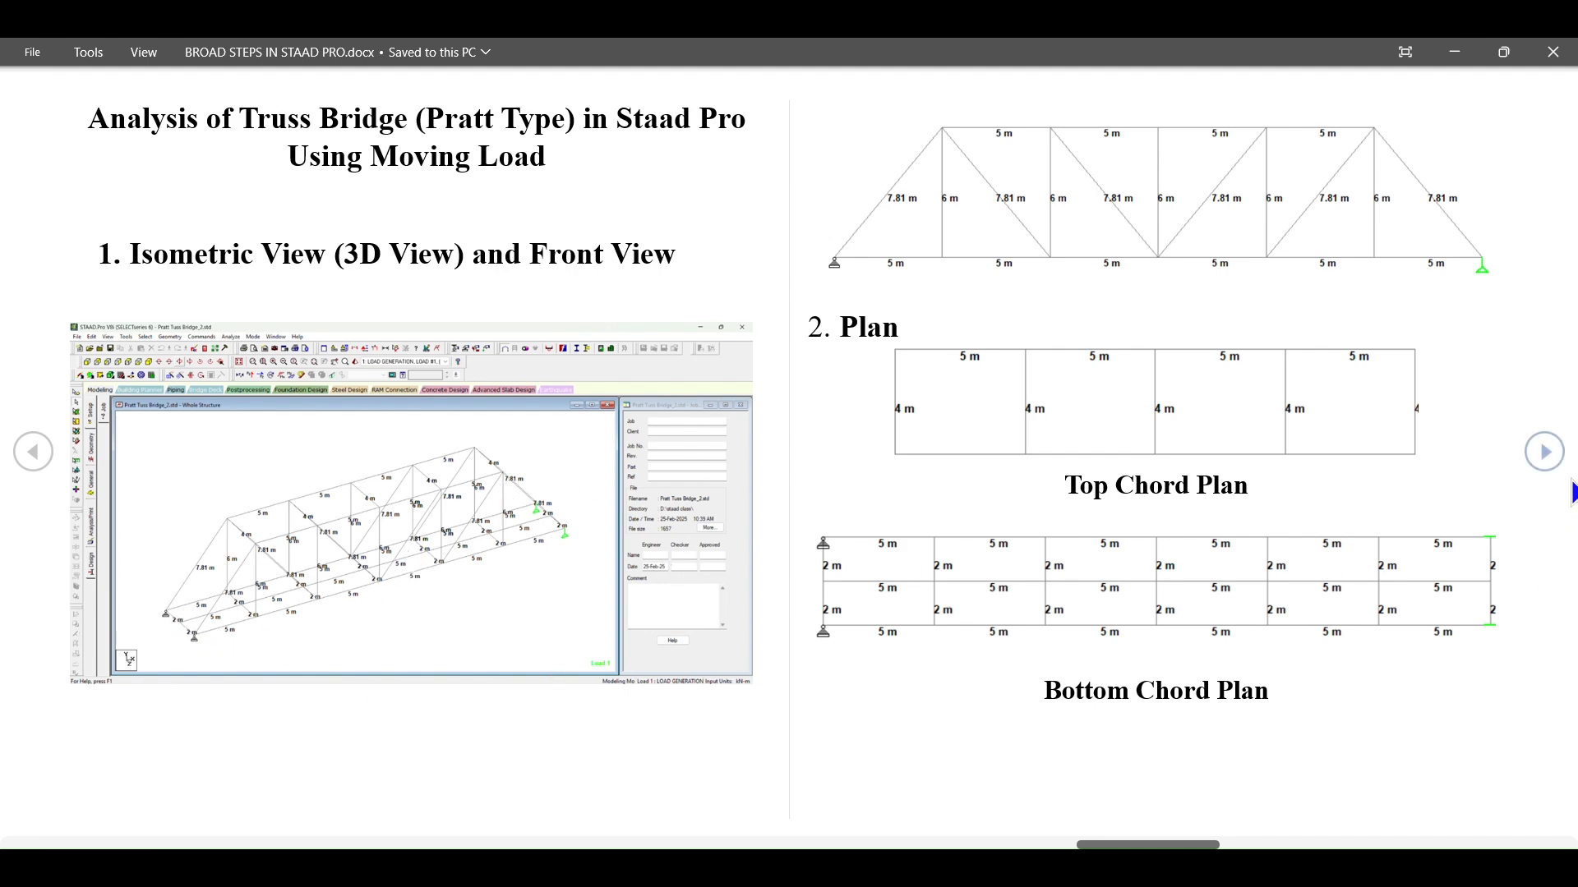
pyautogui.click(1545, 451)
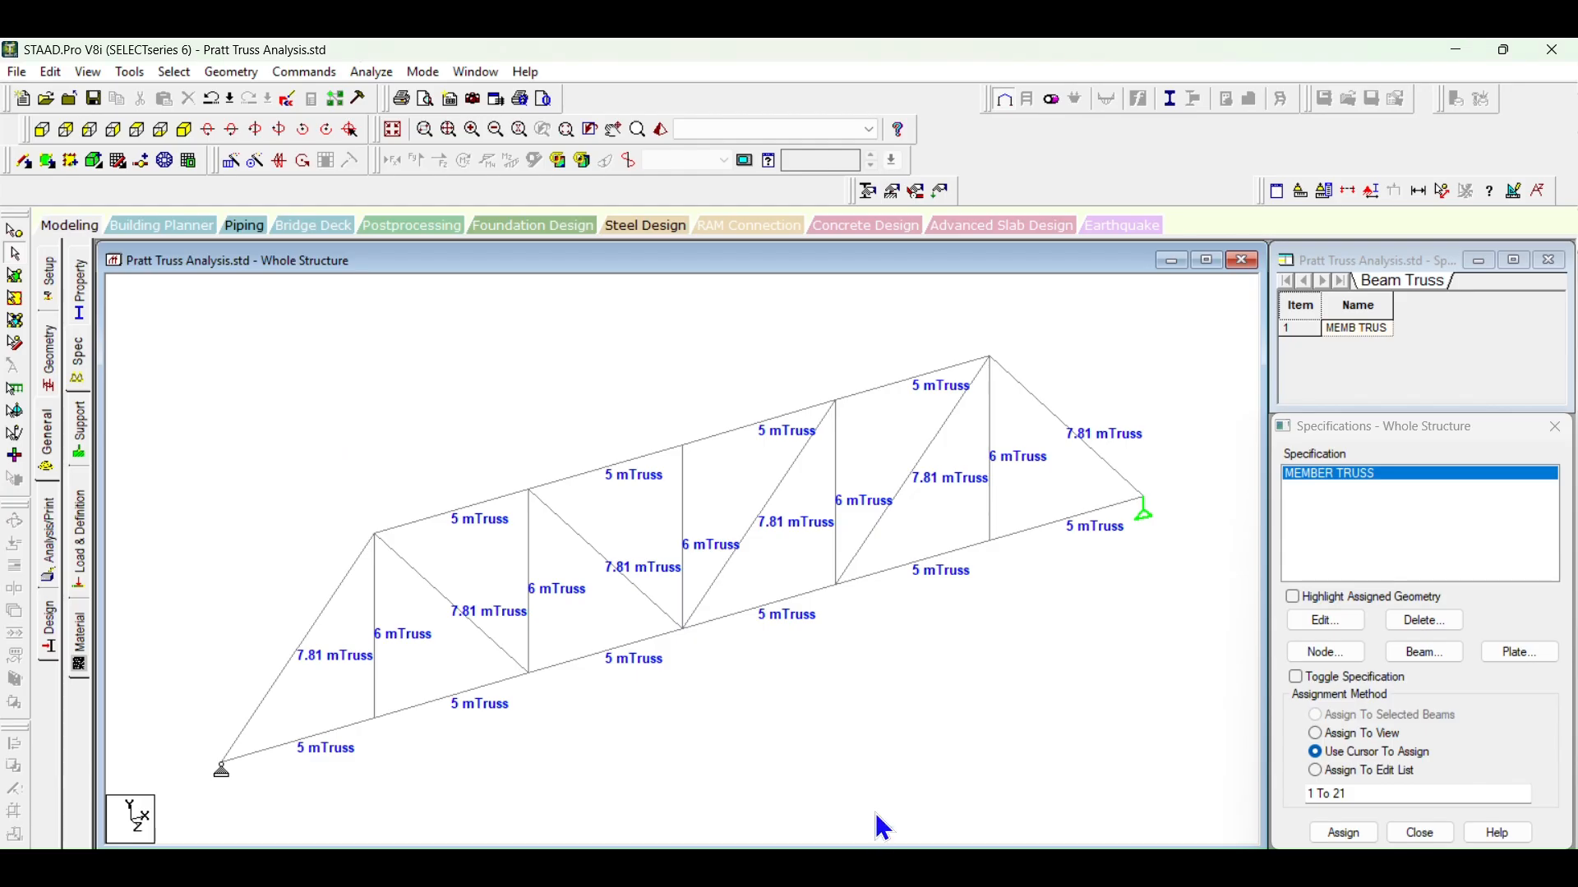
pyautogui.press('Right')
pyautogui.press('Right')
pyautogui.press('Right')
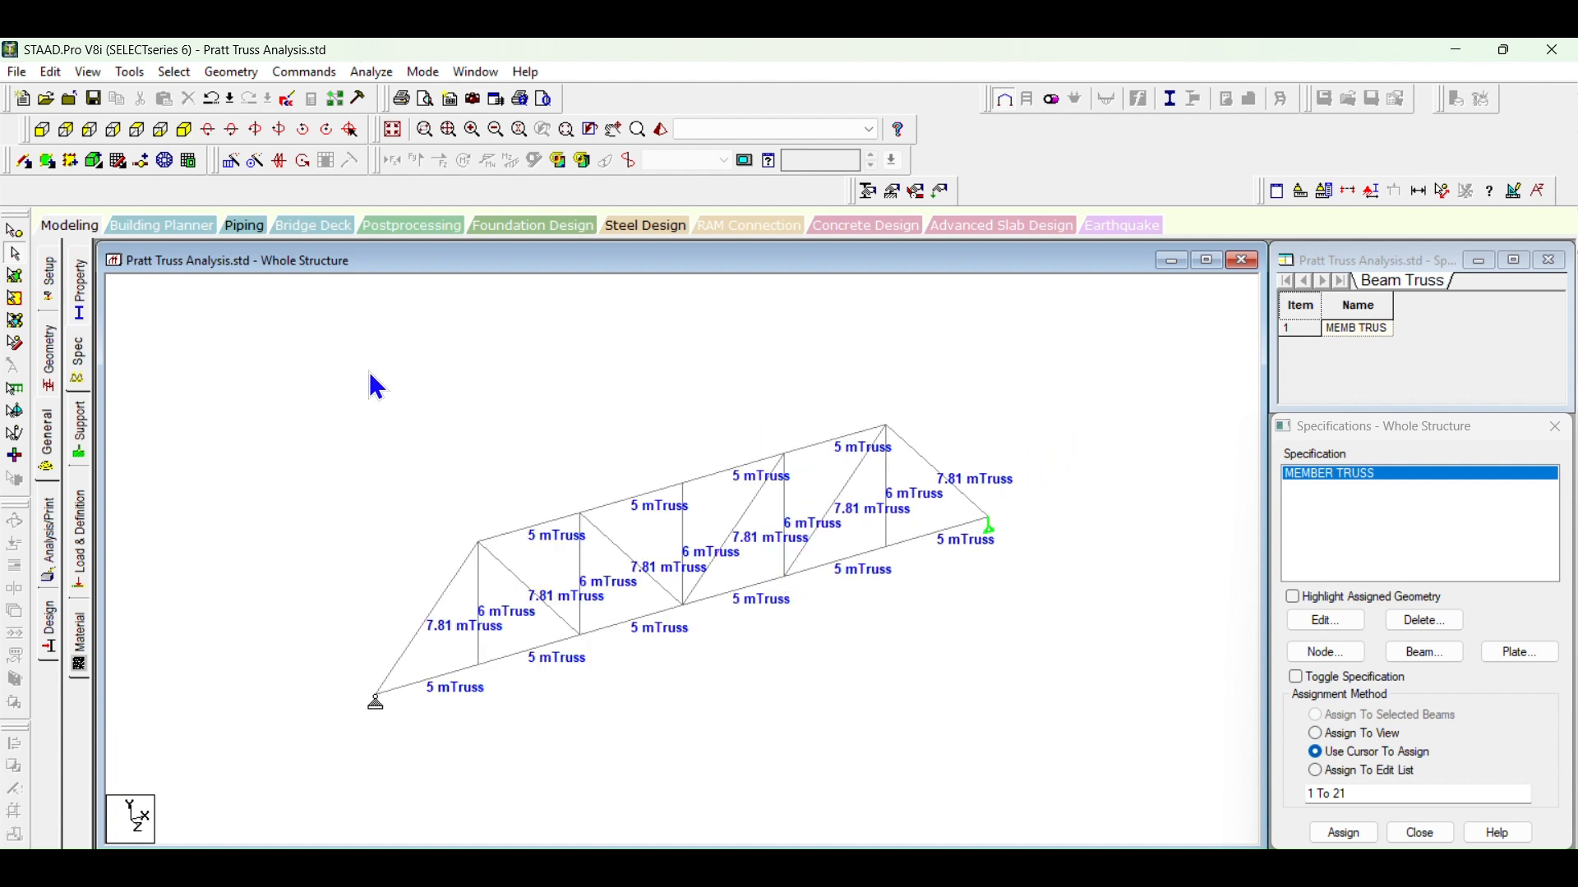
# Step: Copy the whole truss with Translational Repeat in the Z direction, one step at 4 m spacing, generation flag All and linked steps
pyautogui.hotkey('ctrl', 'a')
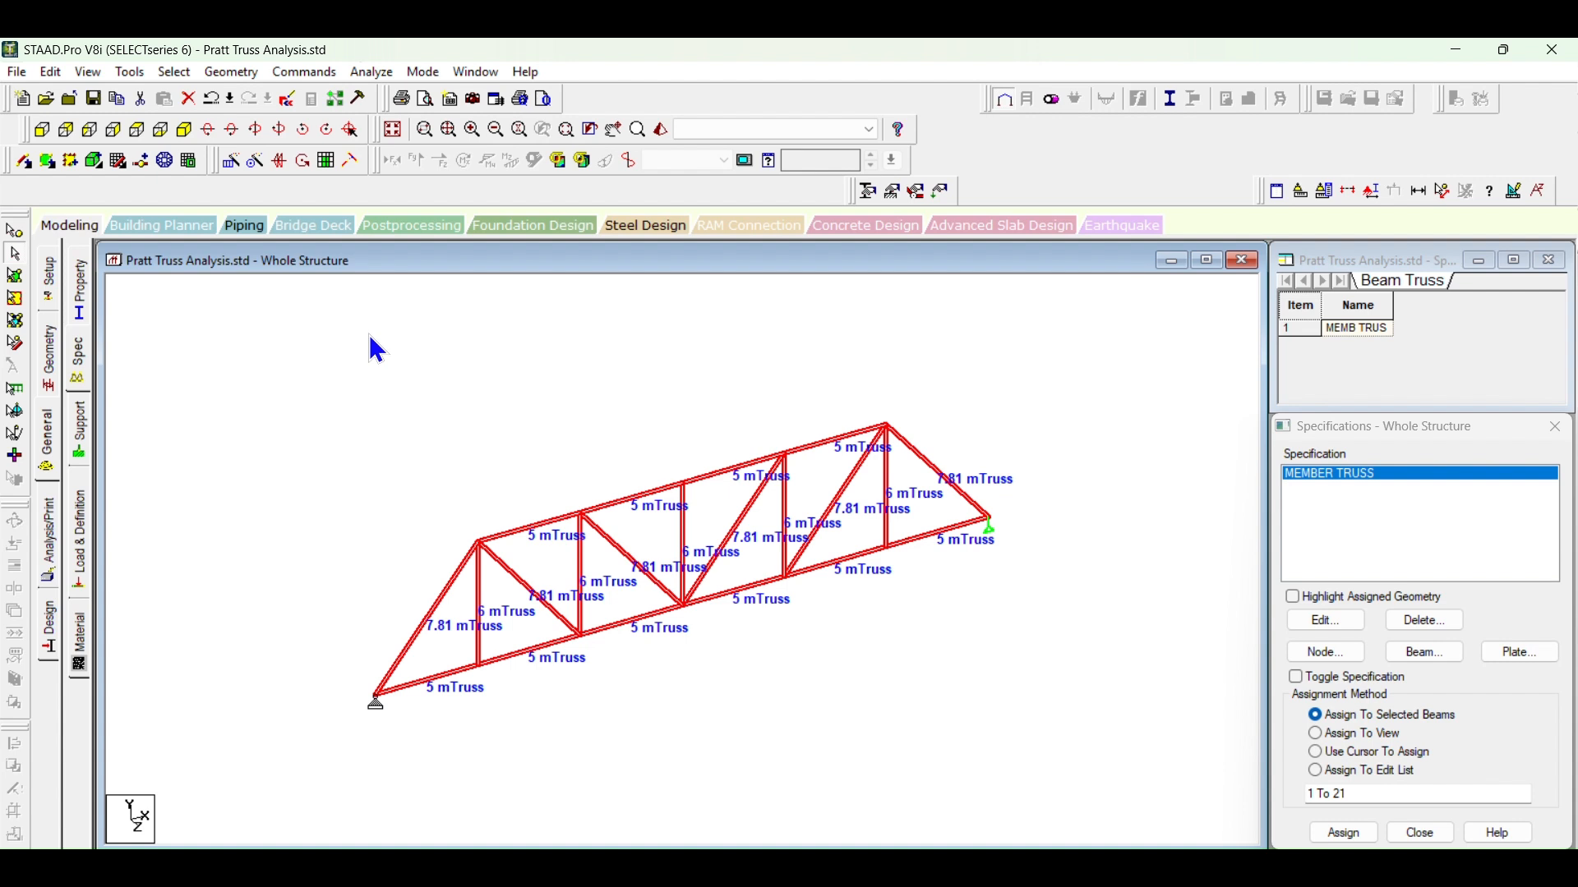
pyautogui.click(229, 161)
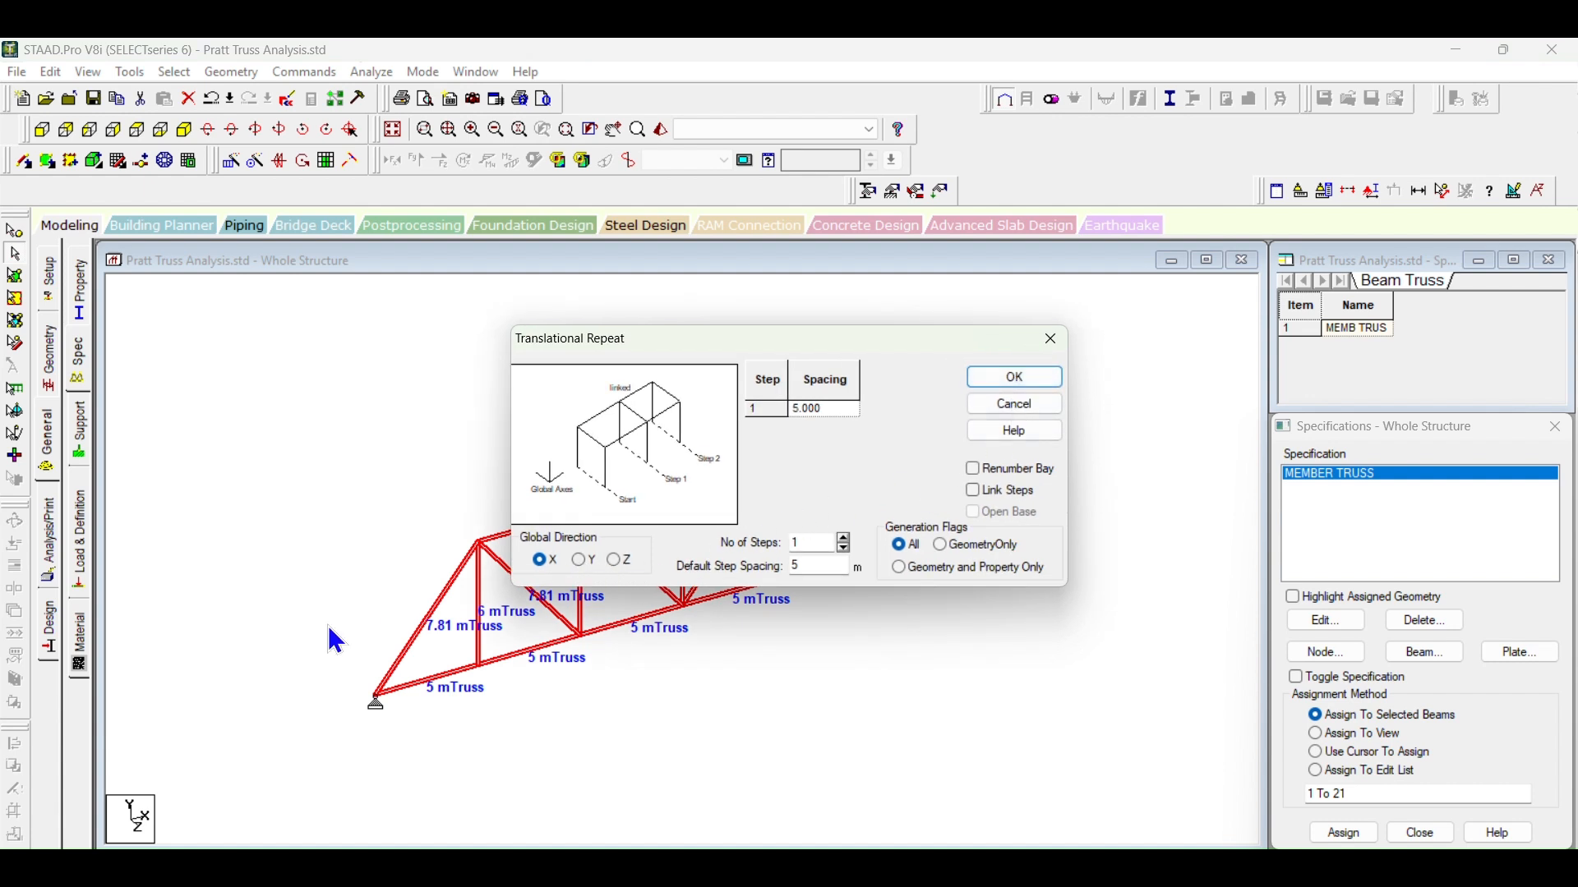
pyautogui.click(613, 561)
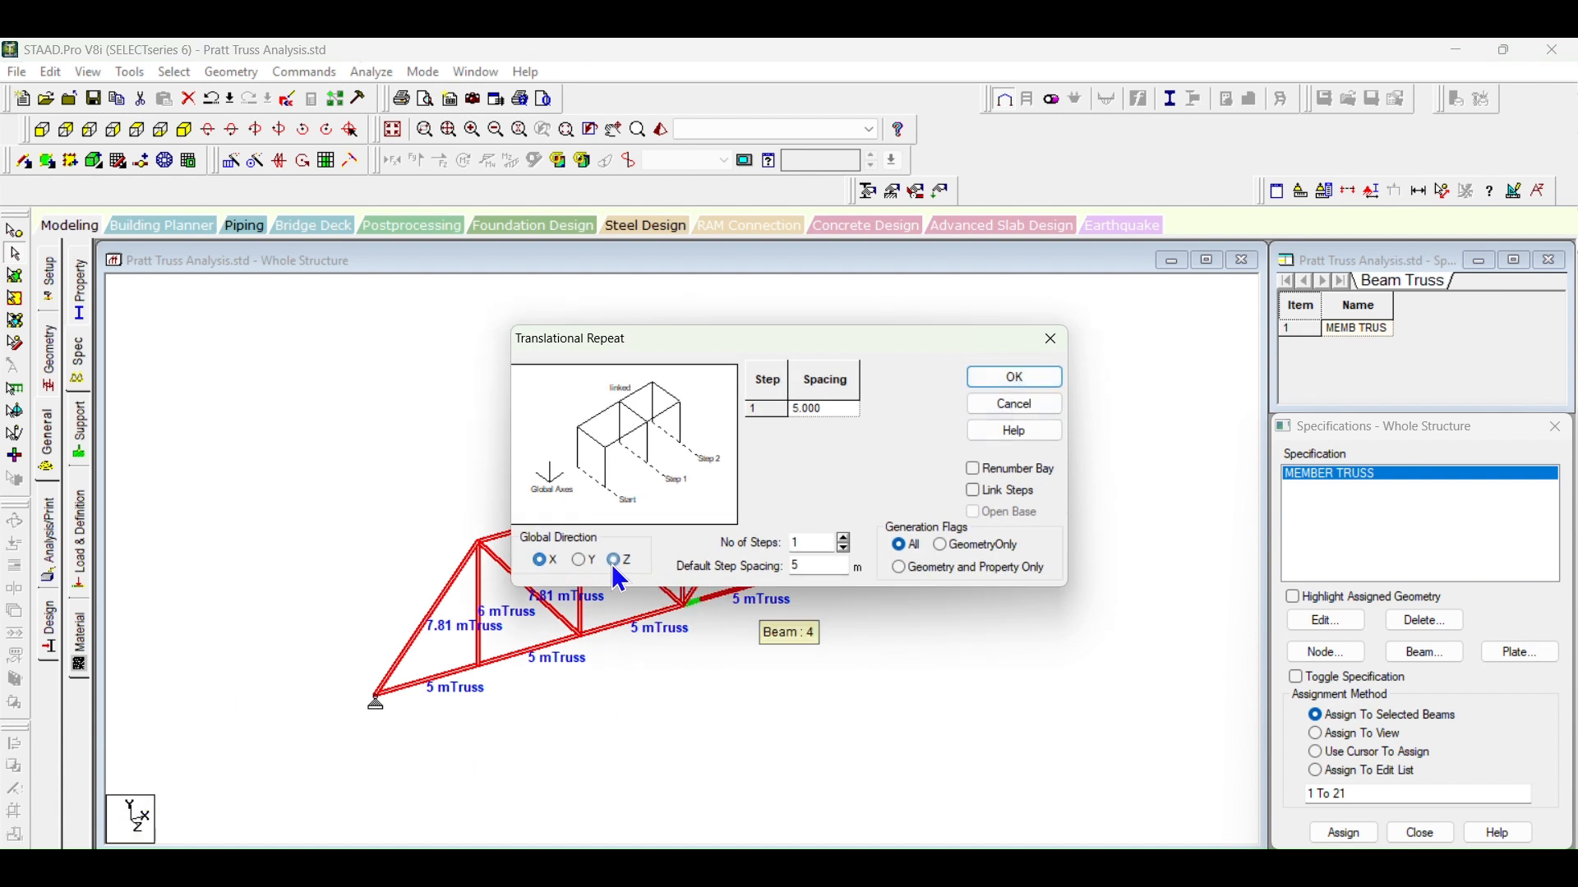
pyautogui.click(842, 410)
pyautogui.write('4')
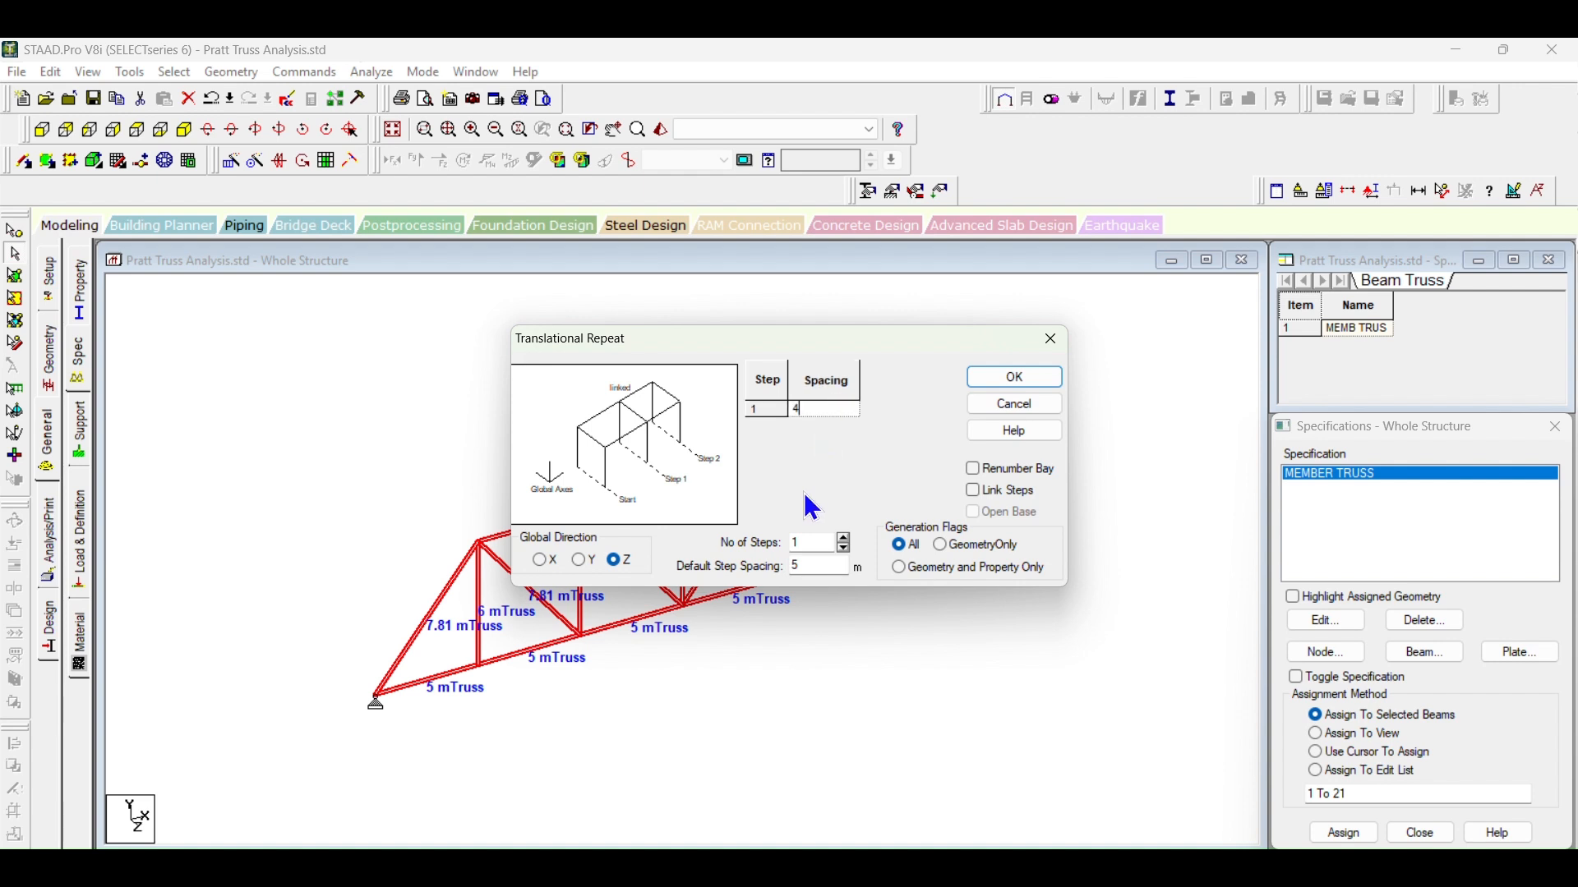
pyautogui.doubleClick(799, 566)
pyautogui.click(832, 411)
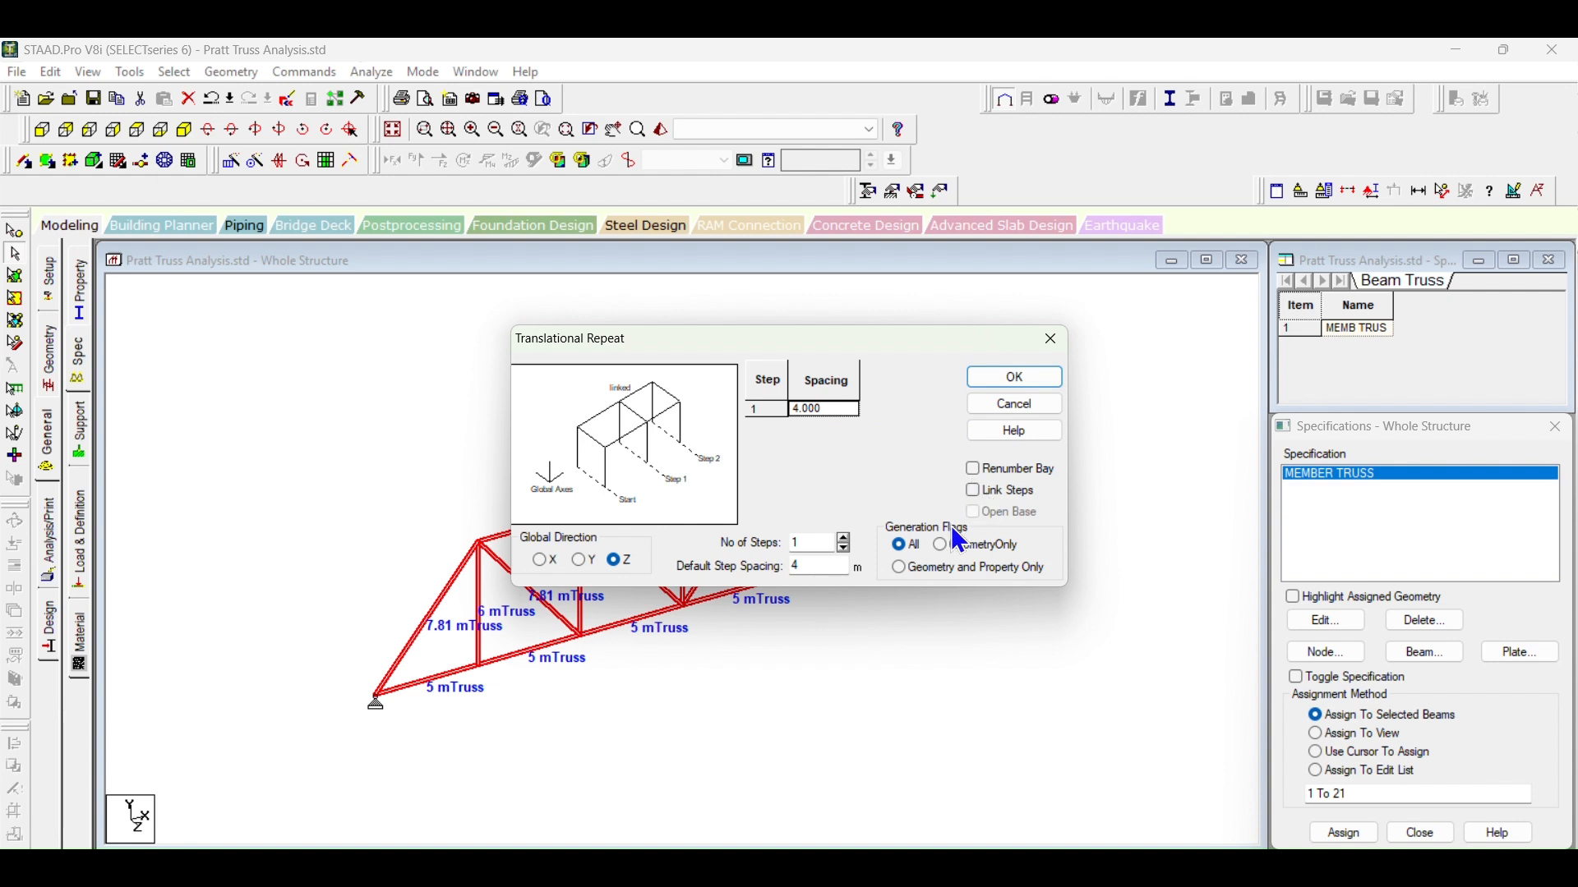
pyautogui.click(902, 547)
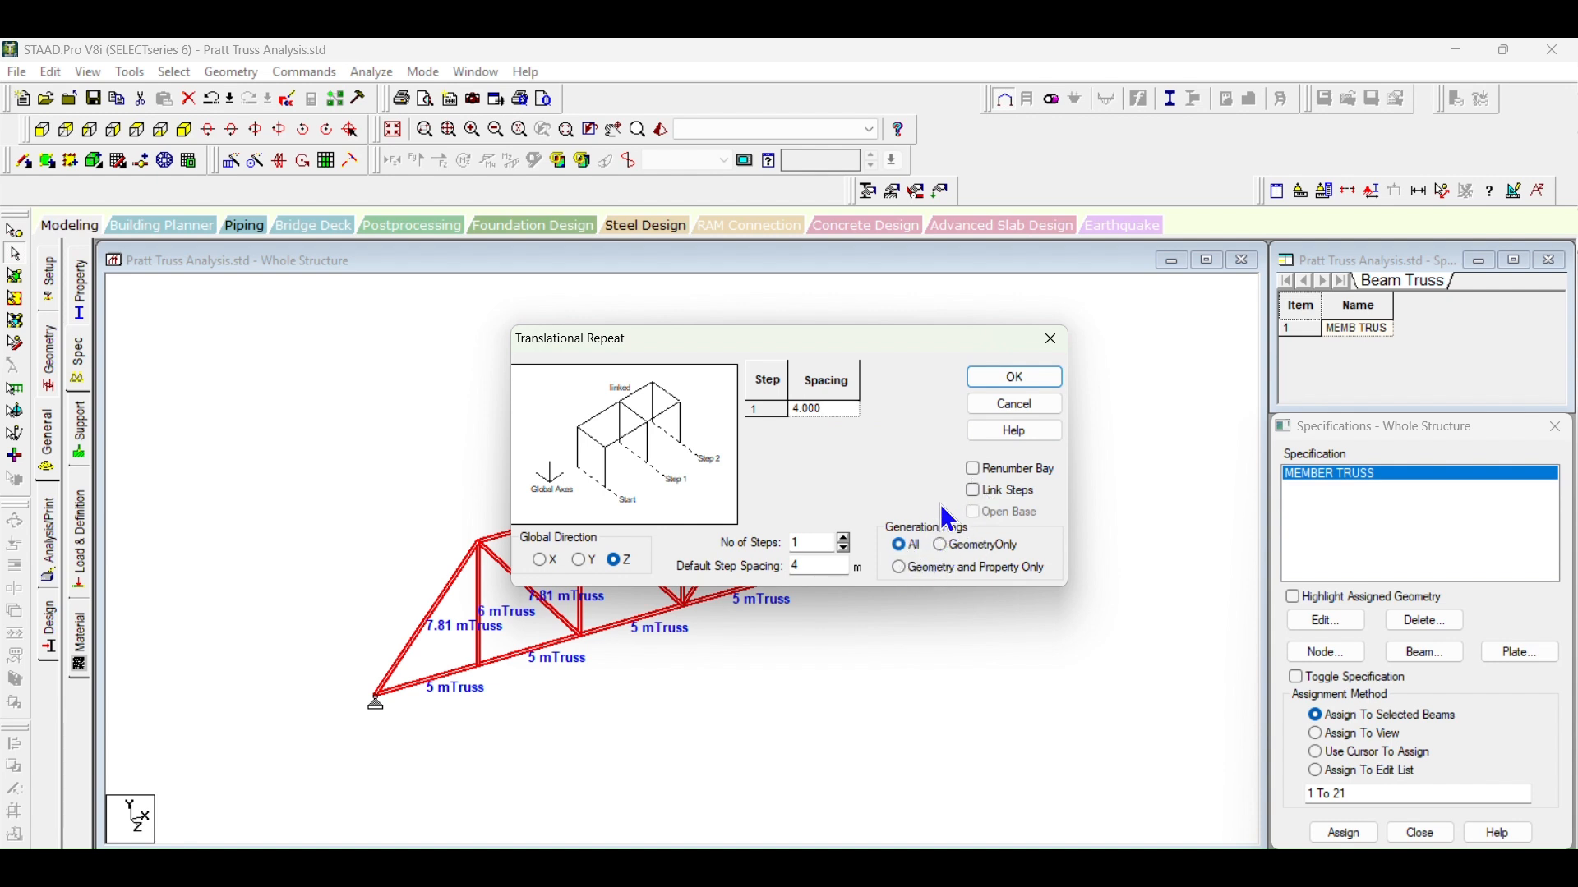
pyautogui.click(972, 492)
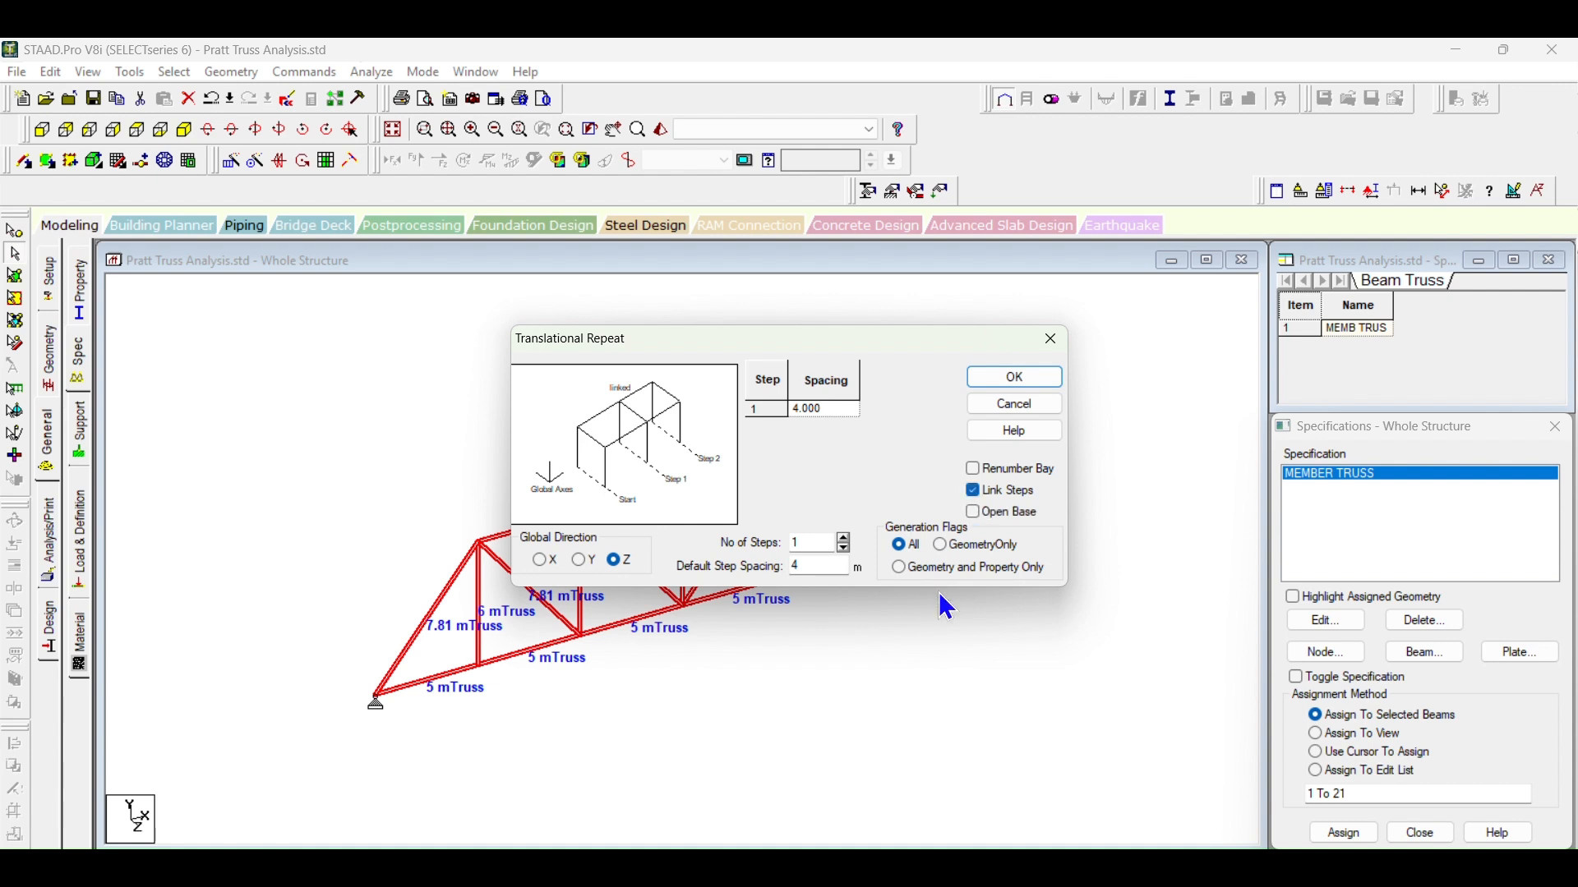
pyautogui.click(1016, 378)
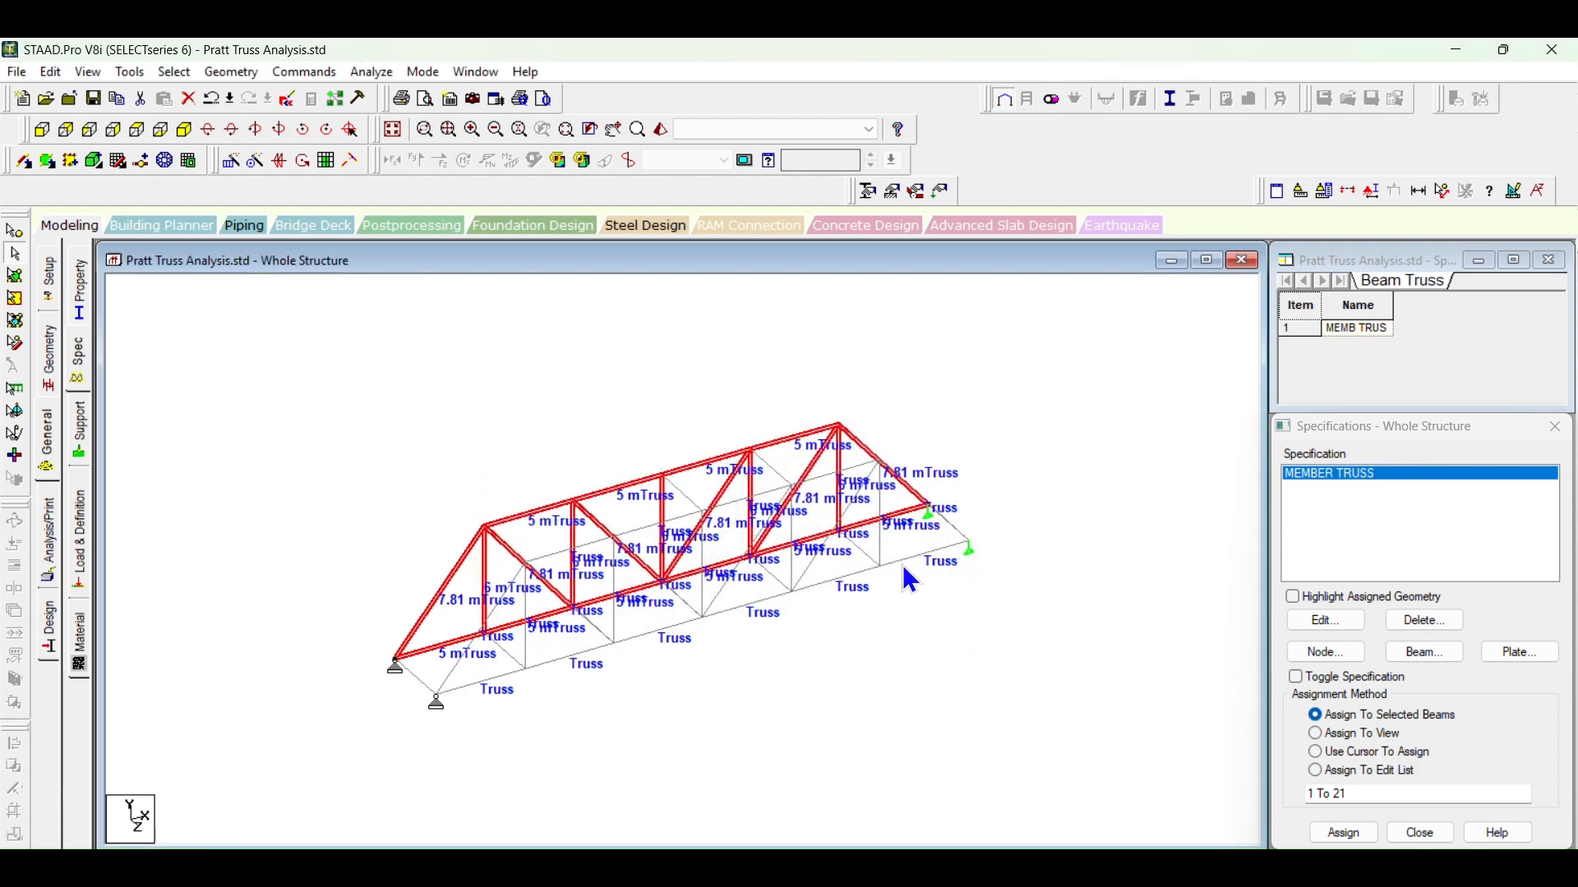
# Step: Examine the cross members linking the two trusses and the neighbouring diagonals in the isometric view
pyautogui.click(504, 651)
pyautogui.click(569, 603)
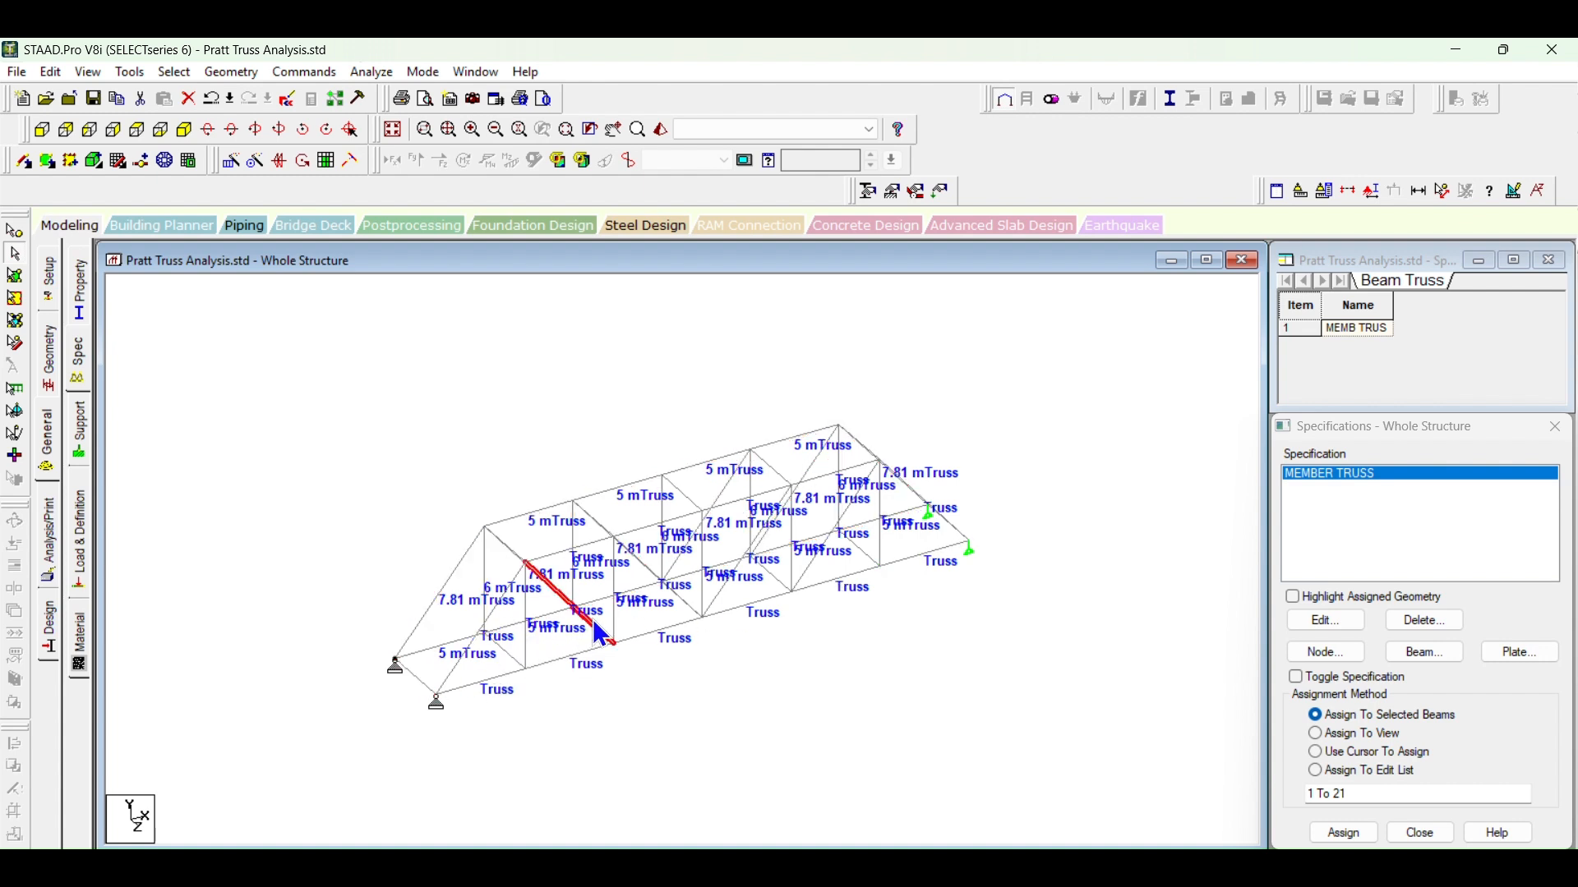
pyautogui.click(595, 523)
pyautogui.click(689, 604)
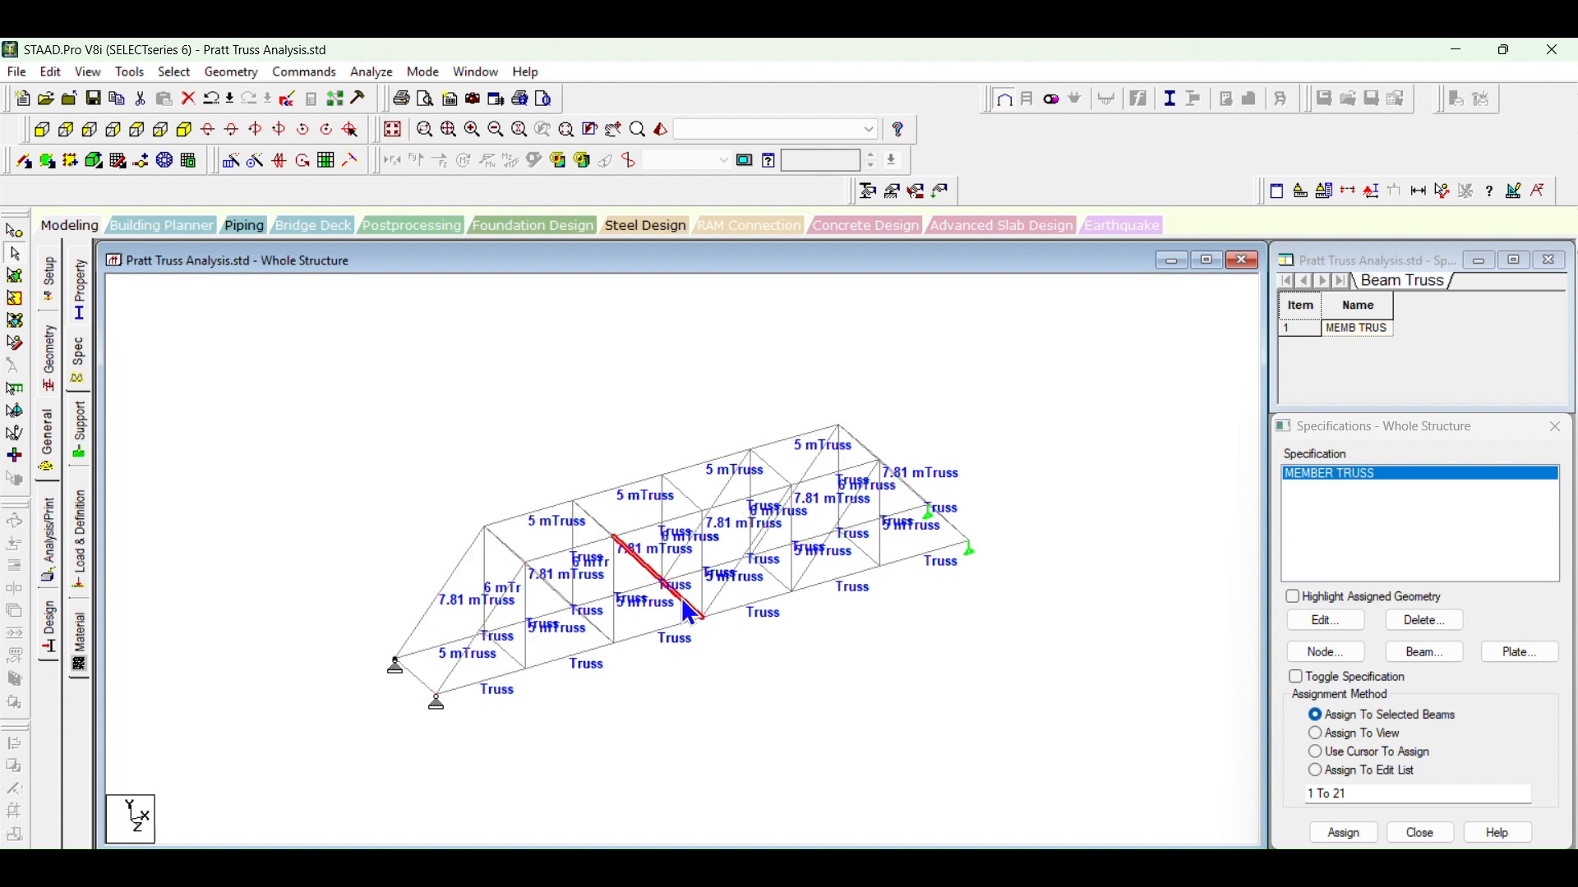
pyautogui.click(963, 674)
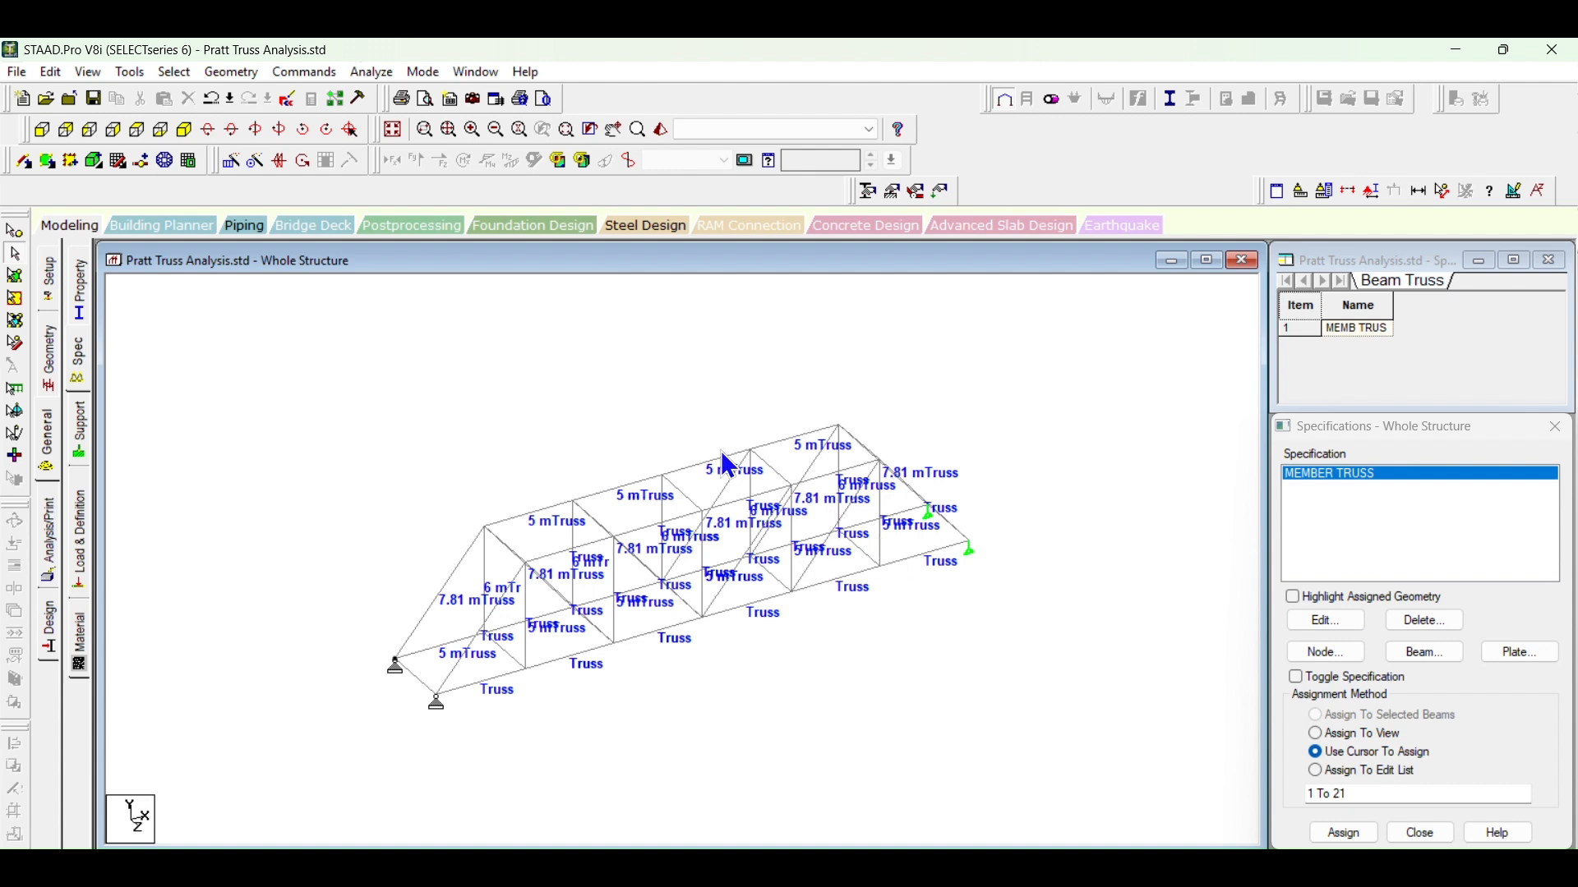
pyautogui.click(505, 648)
pyautogui.click(593, 624)
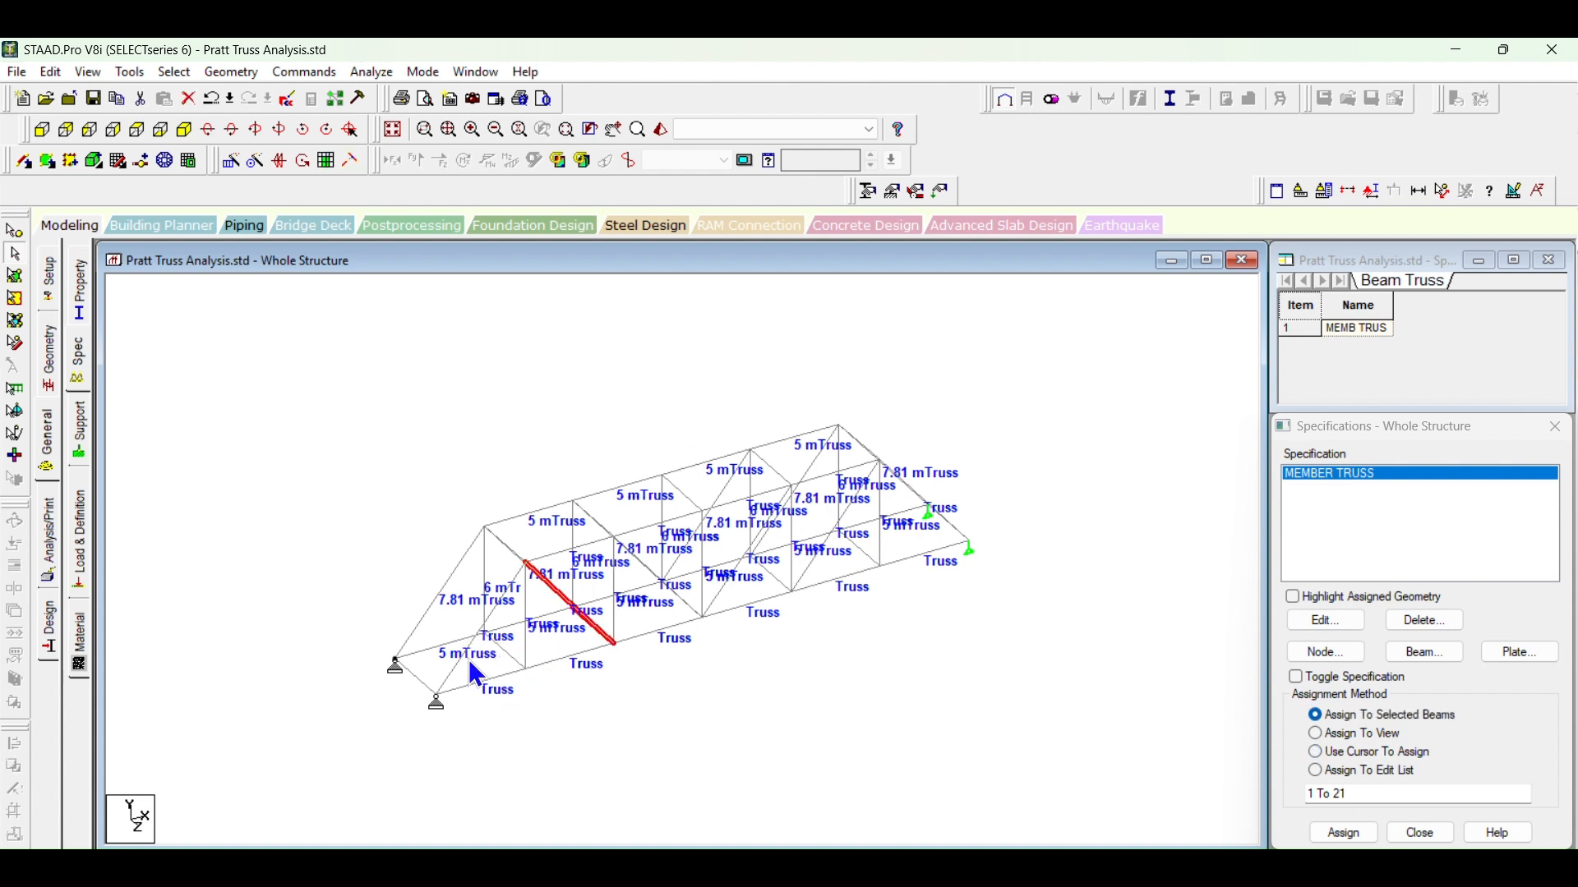
pyautogui.click(420, 687)
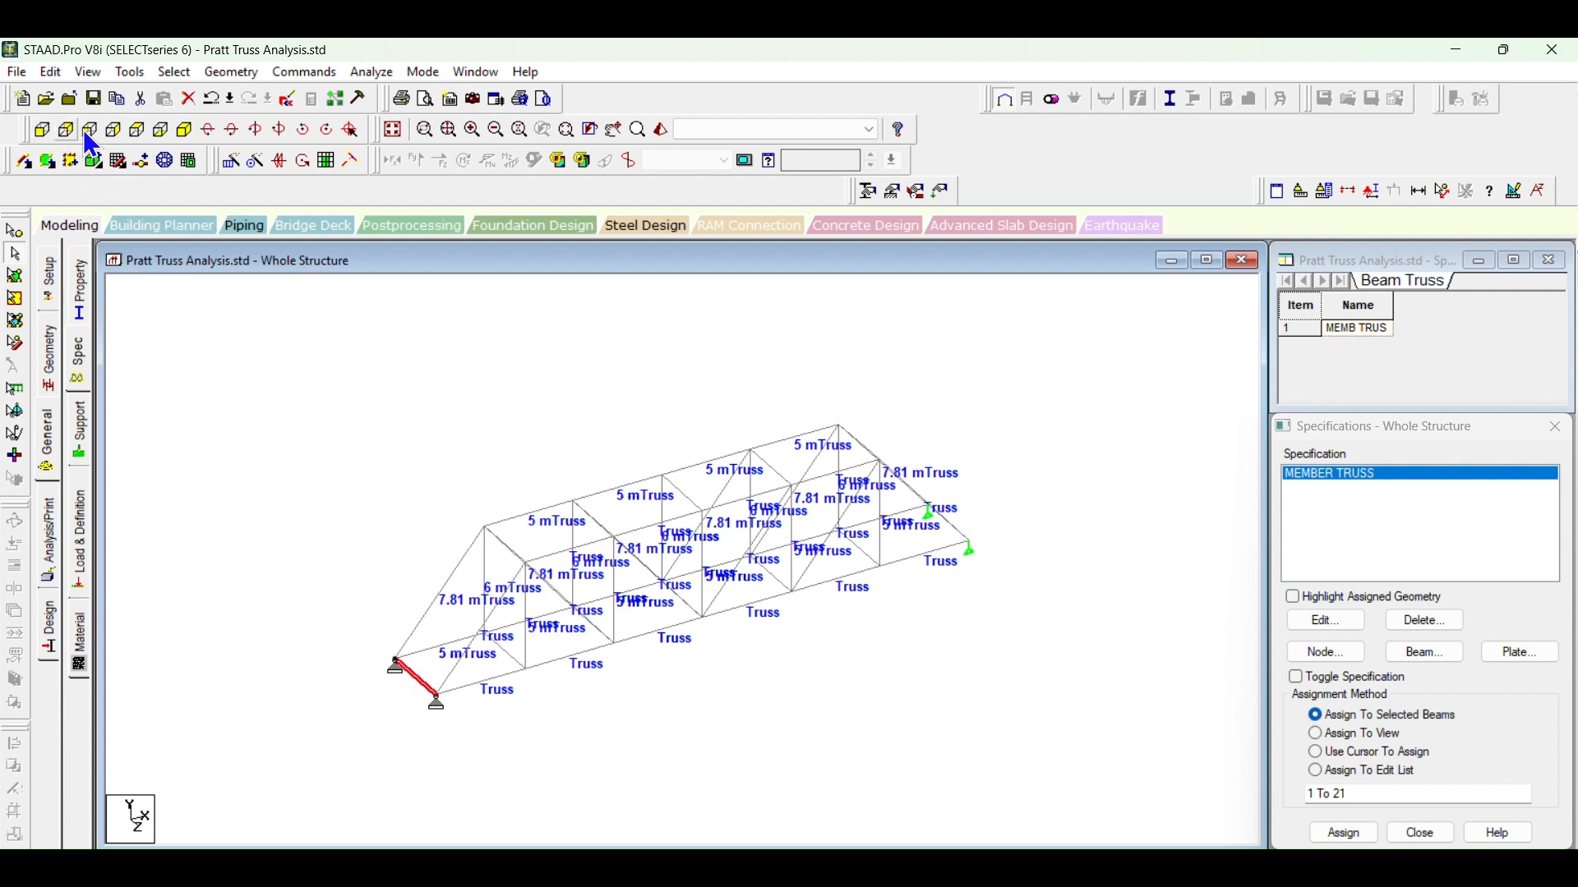
# Step: Show the bridge in plan view and examine the cross members between the two trusses one by one
pyautogui.click(138, 130)
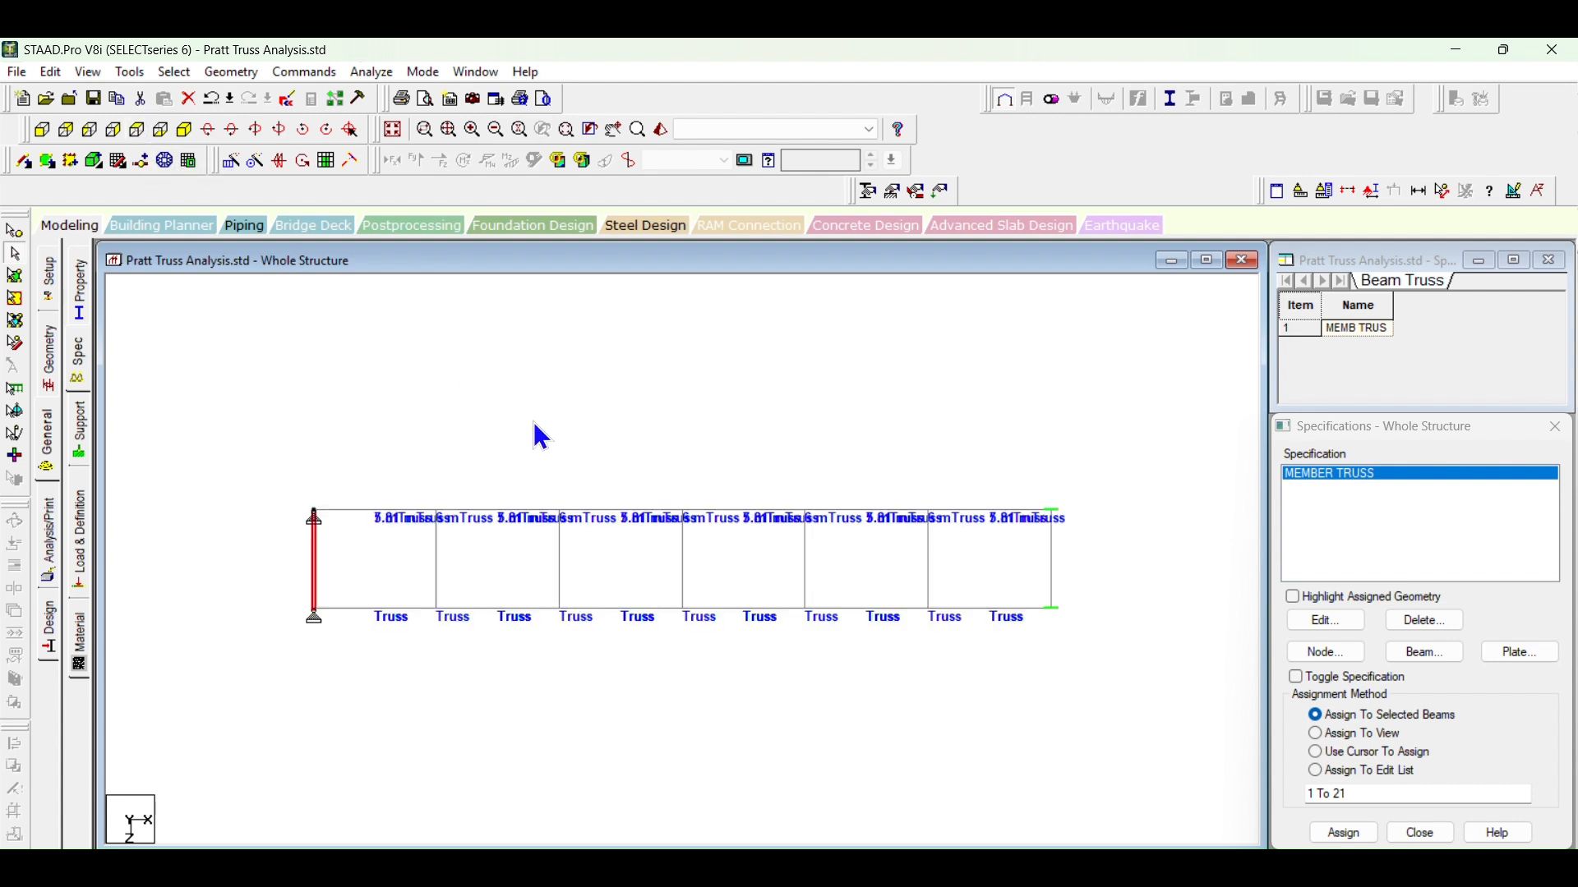
pyautogui.click(435, 572)
pyautogui.click(560, 567)
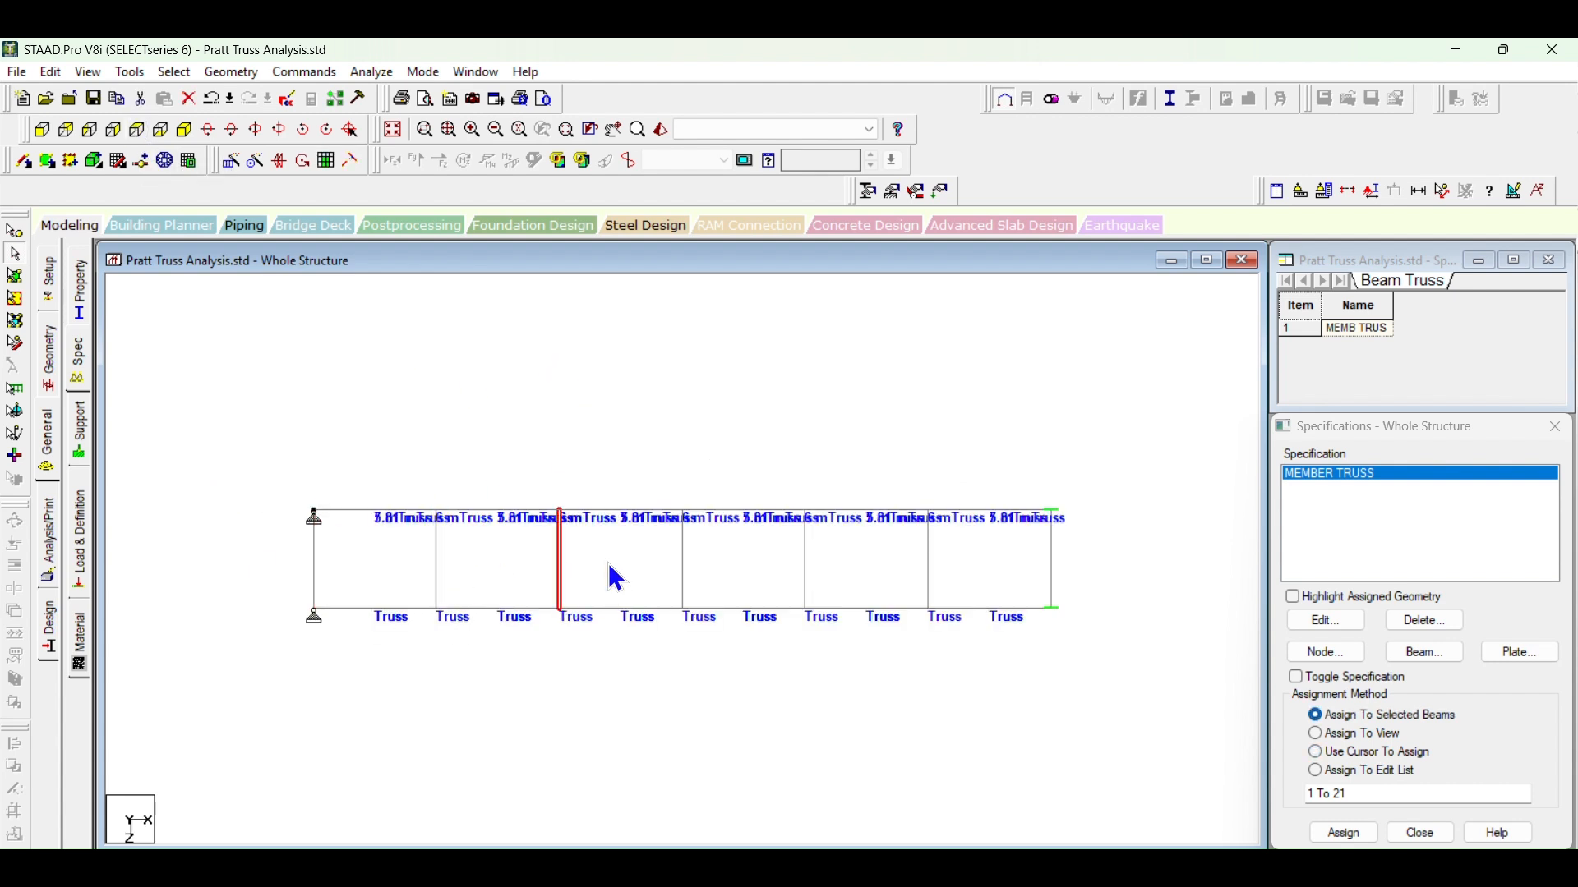
pyautogui.click(683, 567)
pyautogui.click(806, 562)
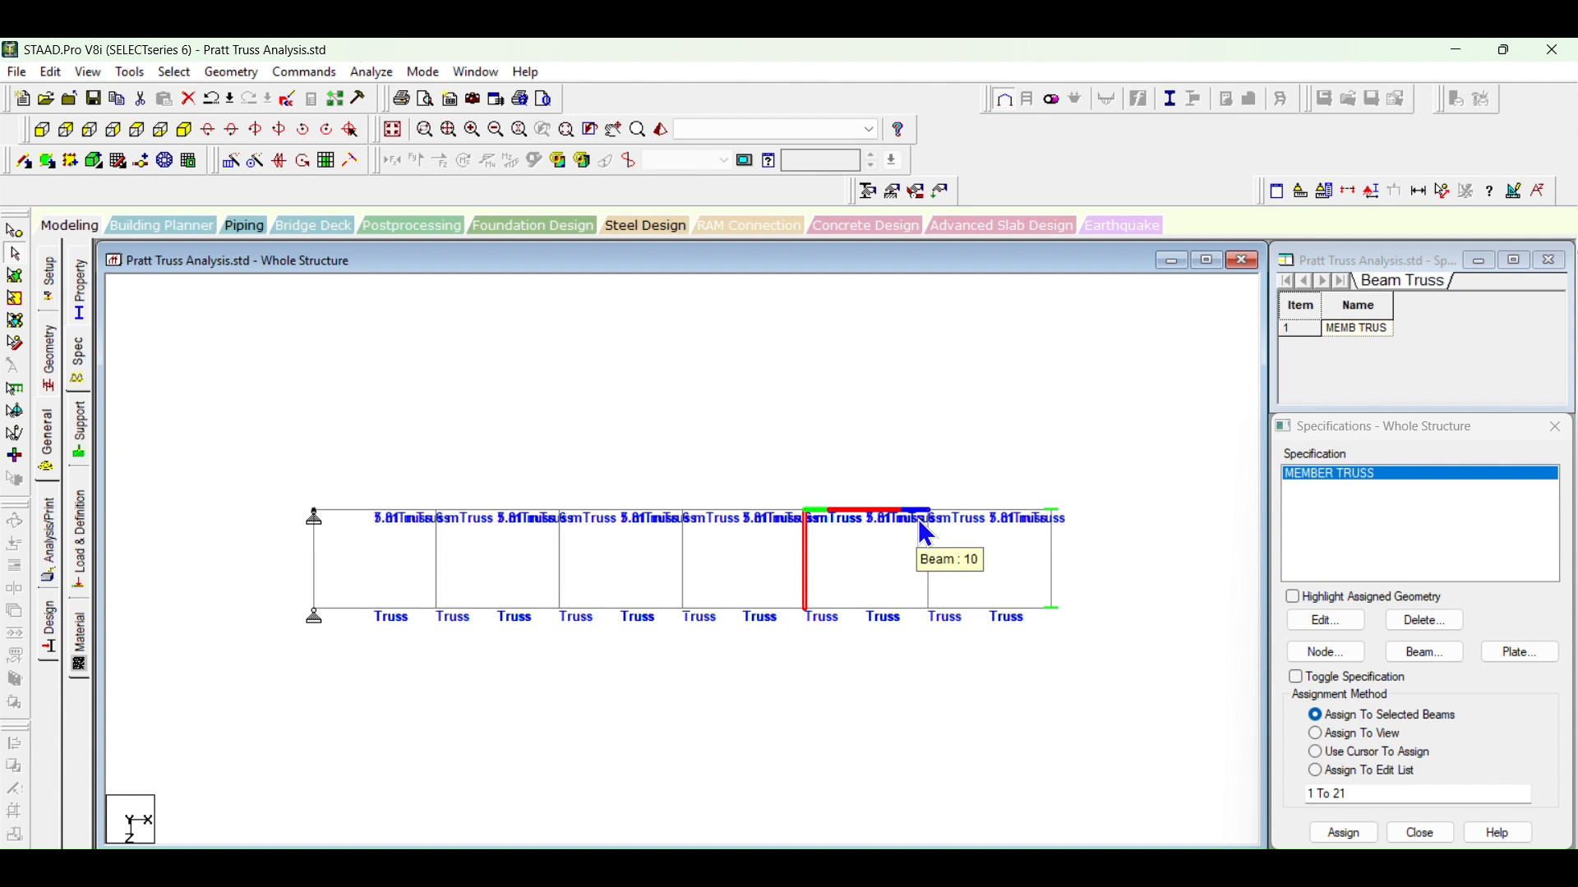
pyautogui.click(917, 732)
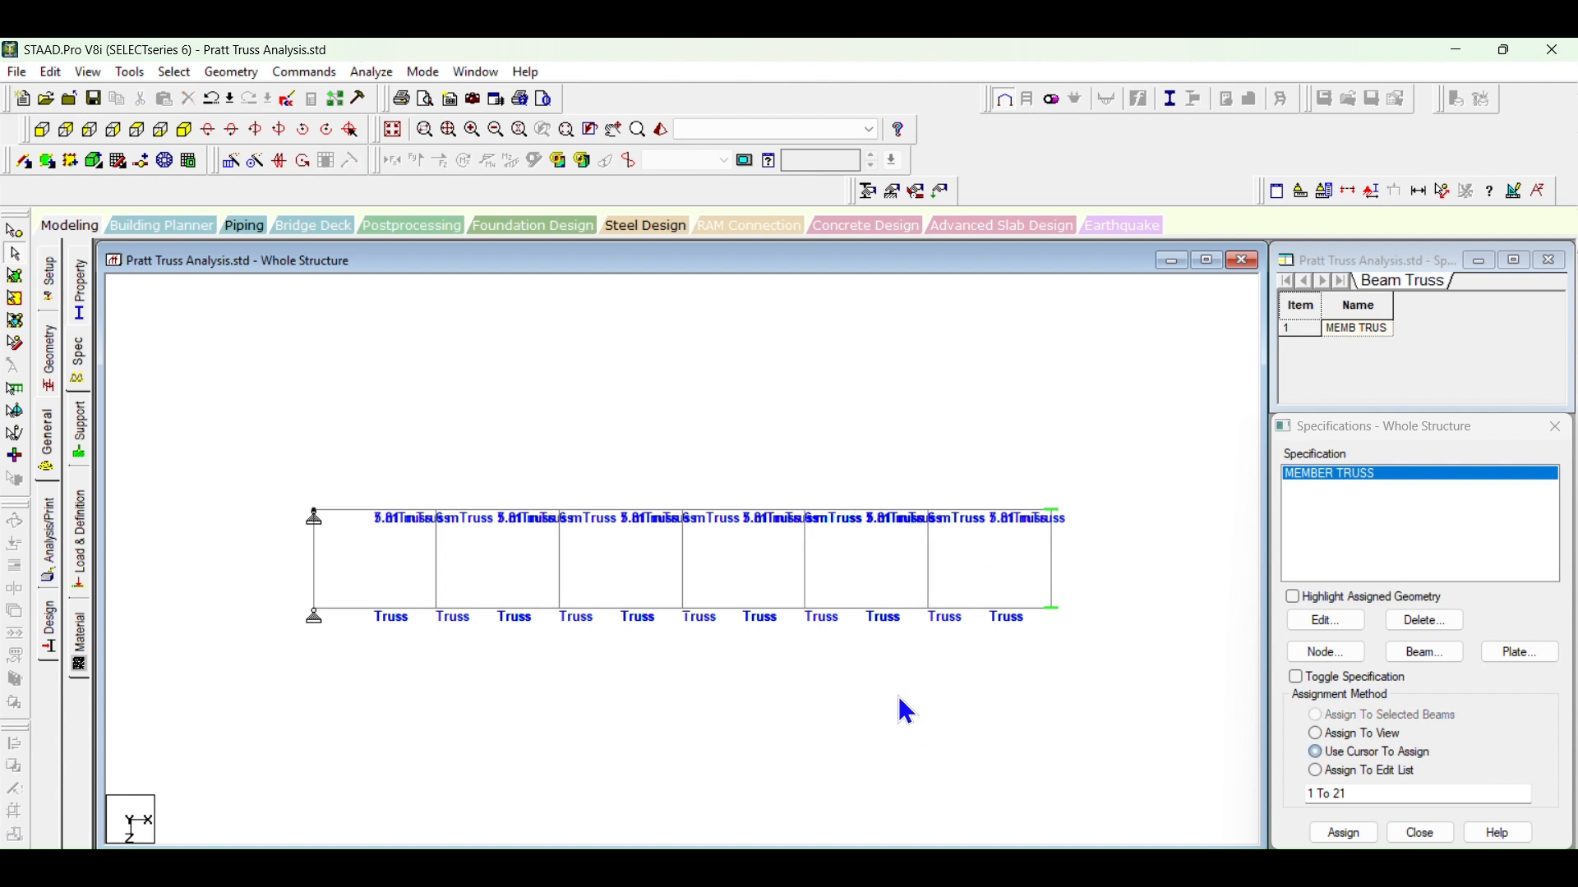
# Step: Examine the remaining cross members and the longitudinal chord members along one side of the bridge in plan view
pyautogui.click(927, 566)
pyautogui.click(806, 585)
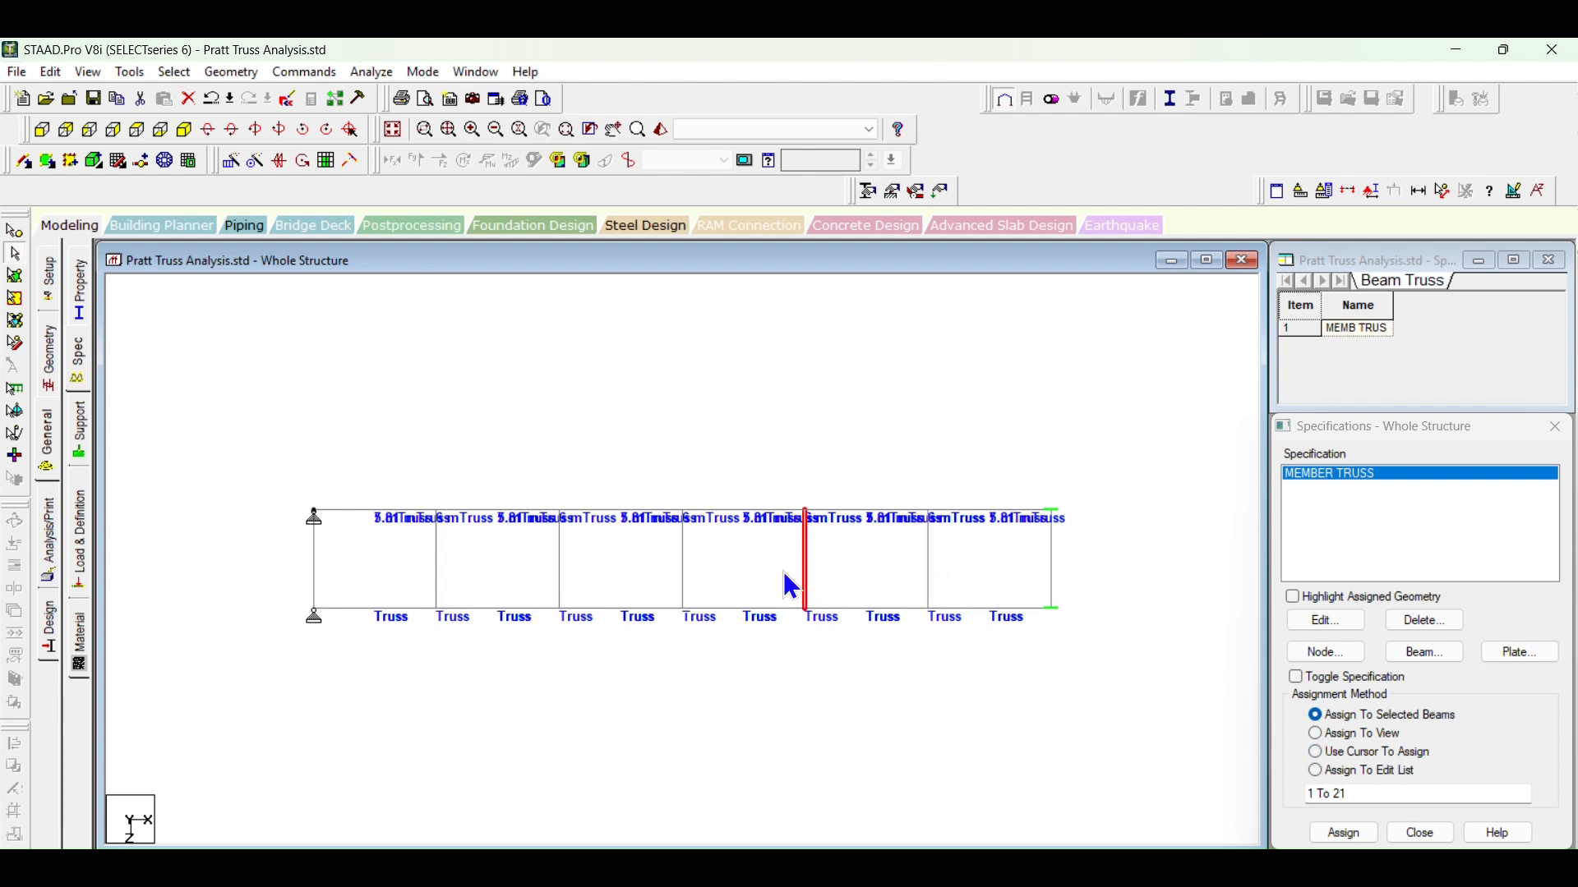
pyautogui.click(681, 565)
pyautogui.click(560, 575)
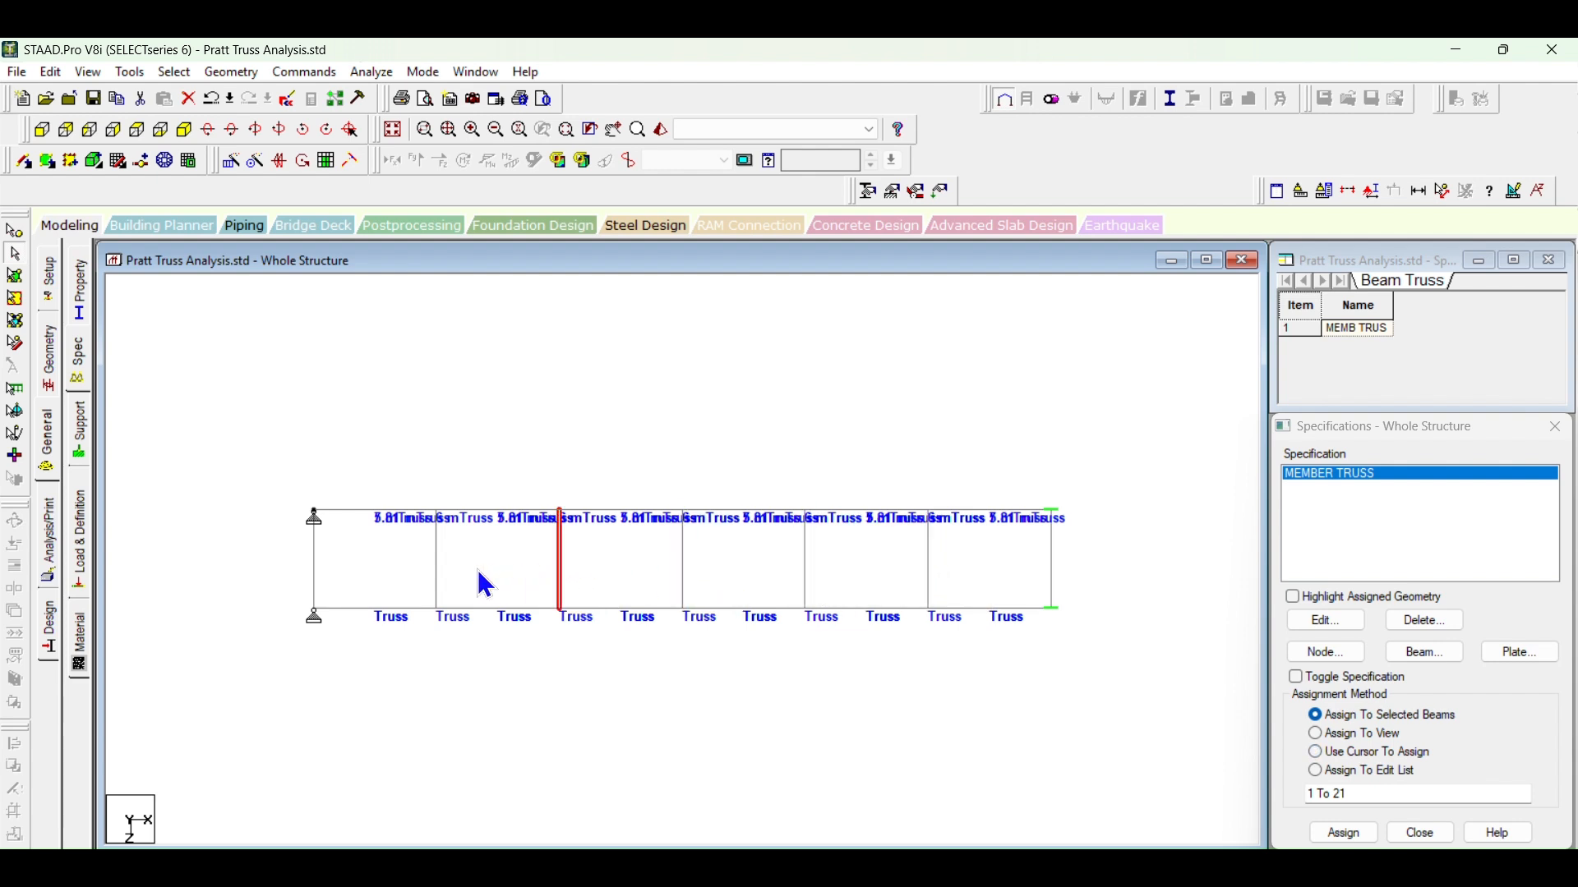
pyautogui.click(436, 570)
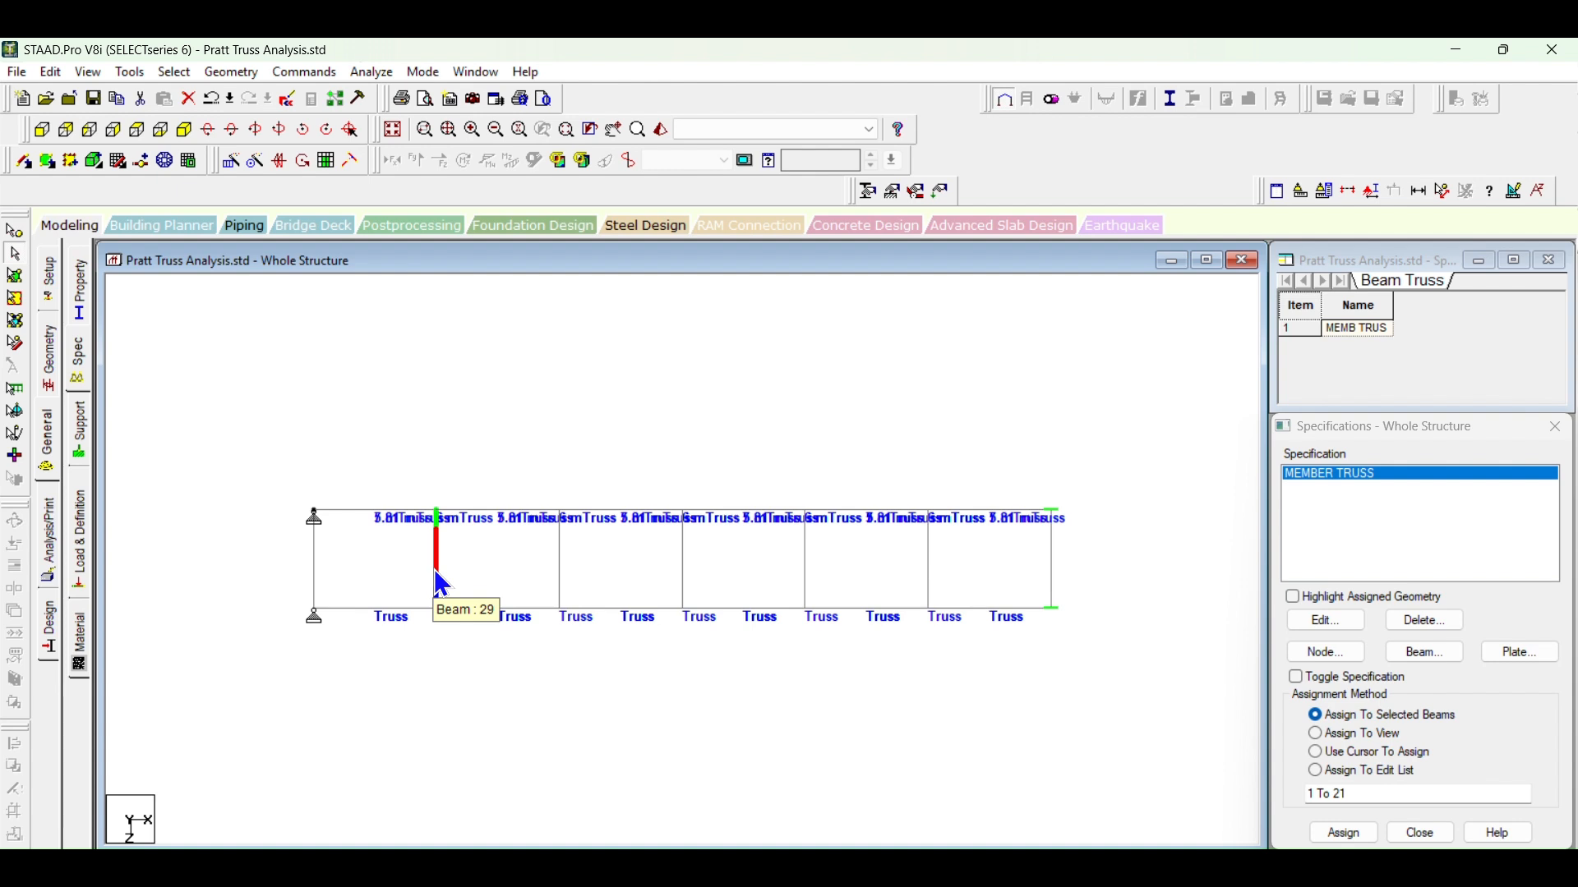
pyautogui.click(493, 699)
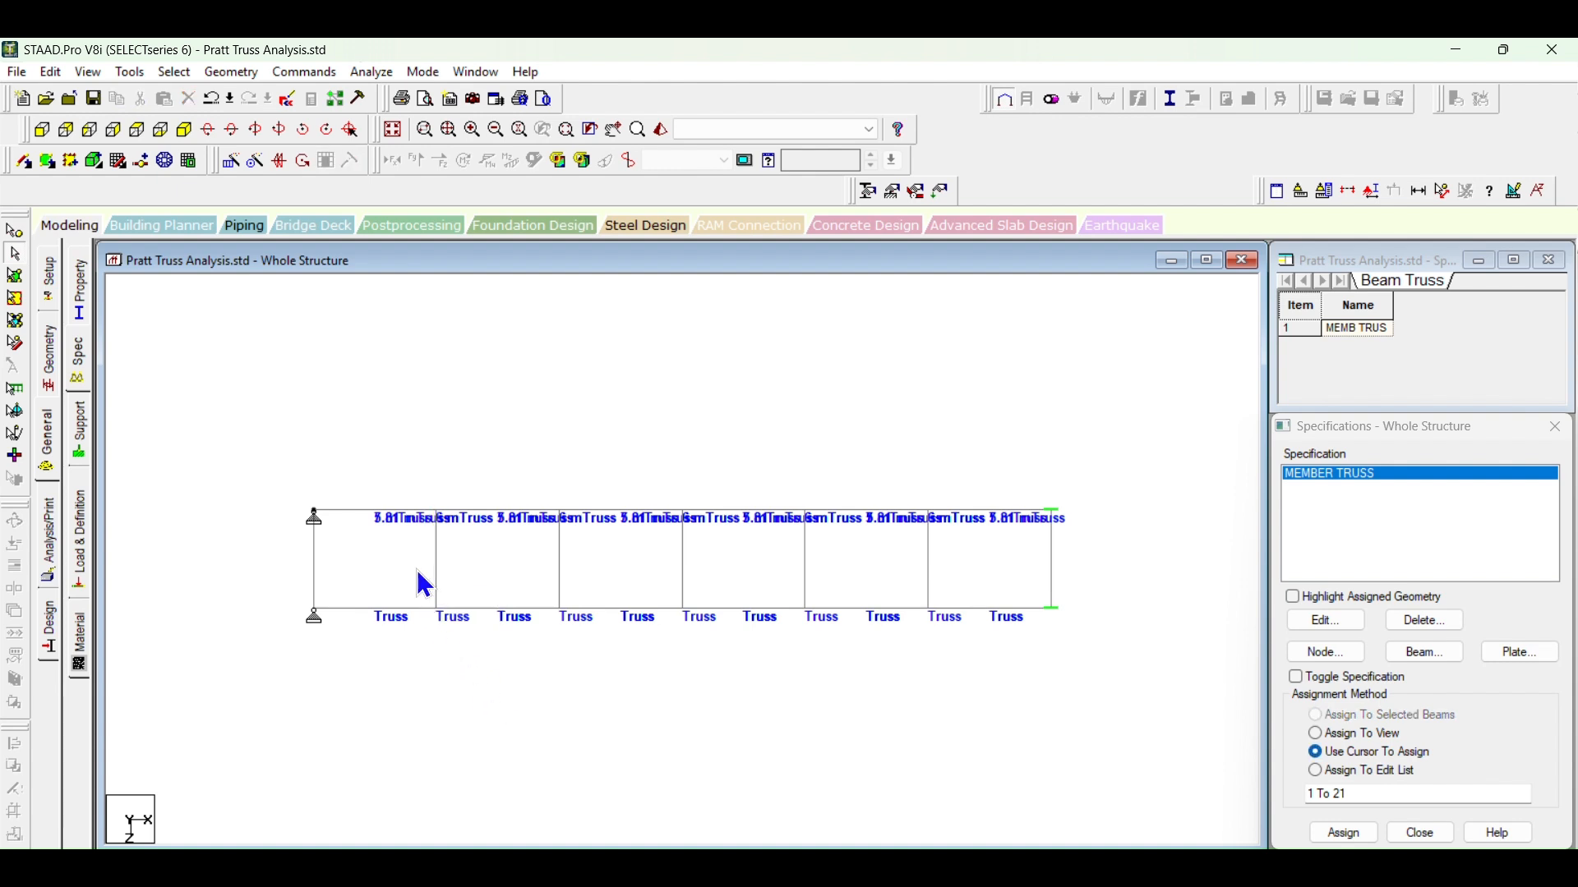
pyautogui.click(376, 513)
pyautogui.click(501, 512)
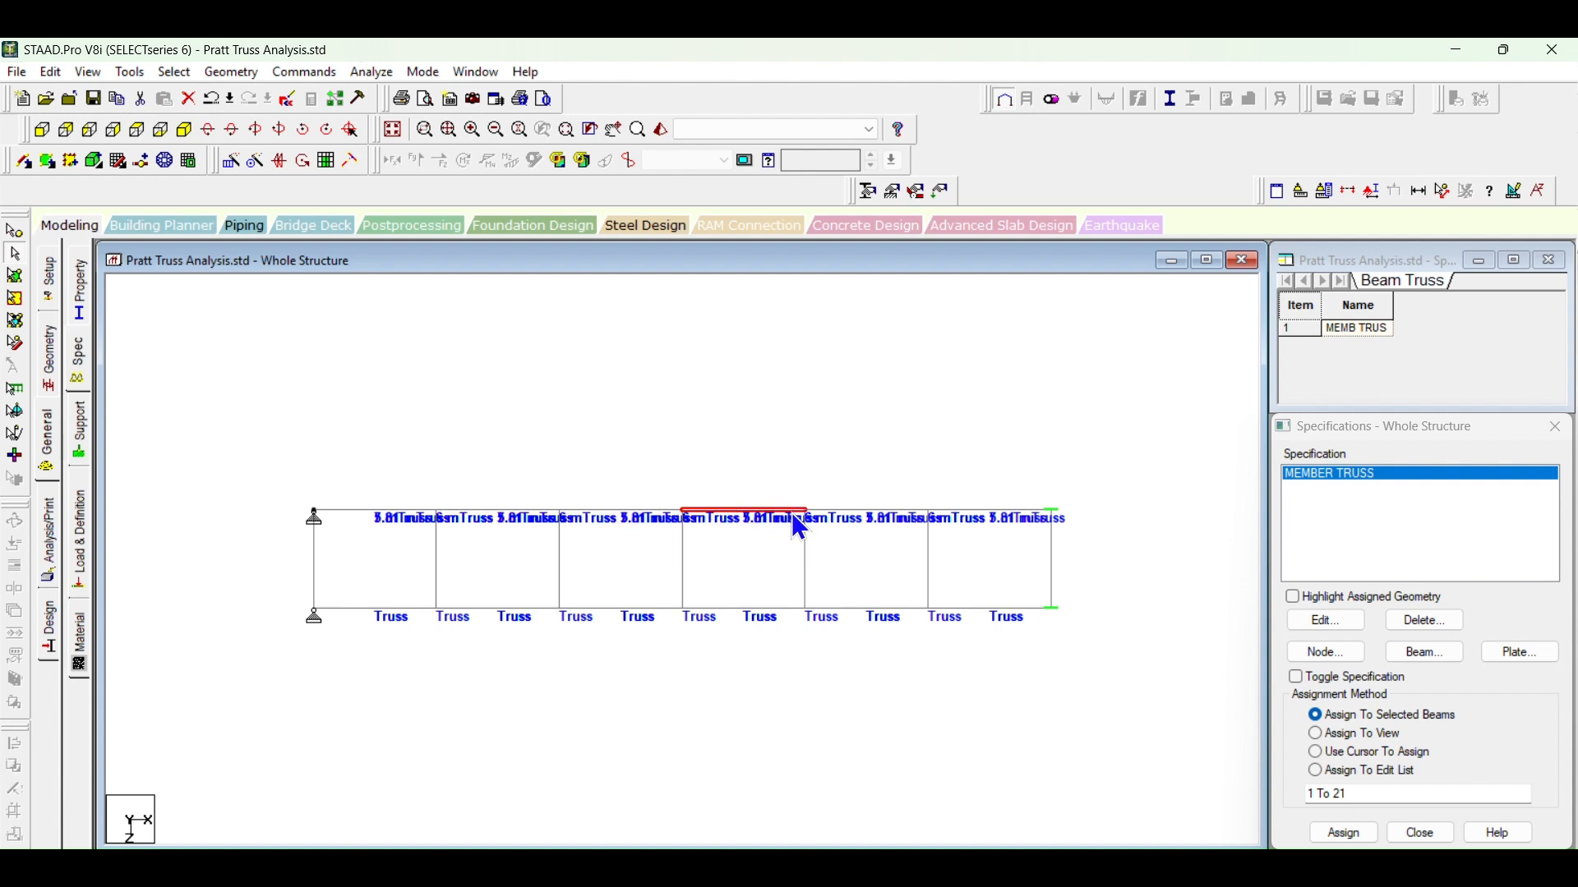
pyautogui.click(871, 509)
pyautogui.click(983, 450)
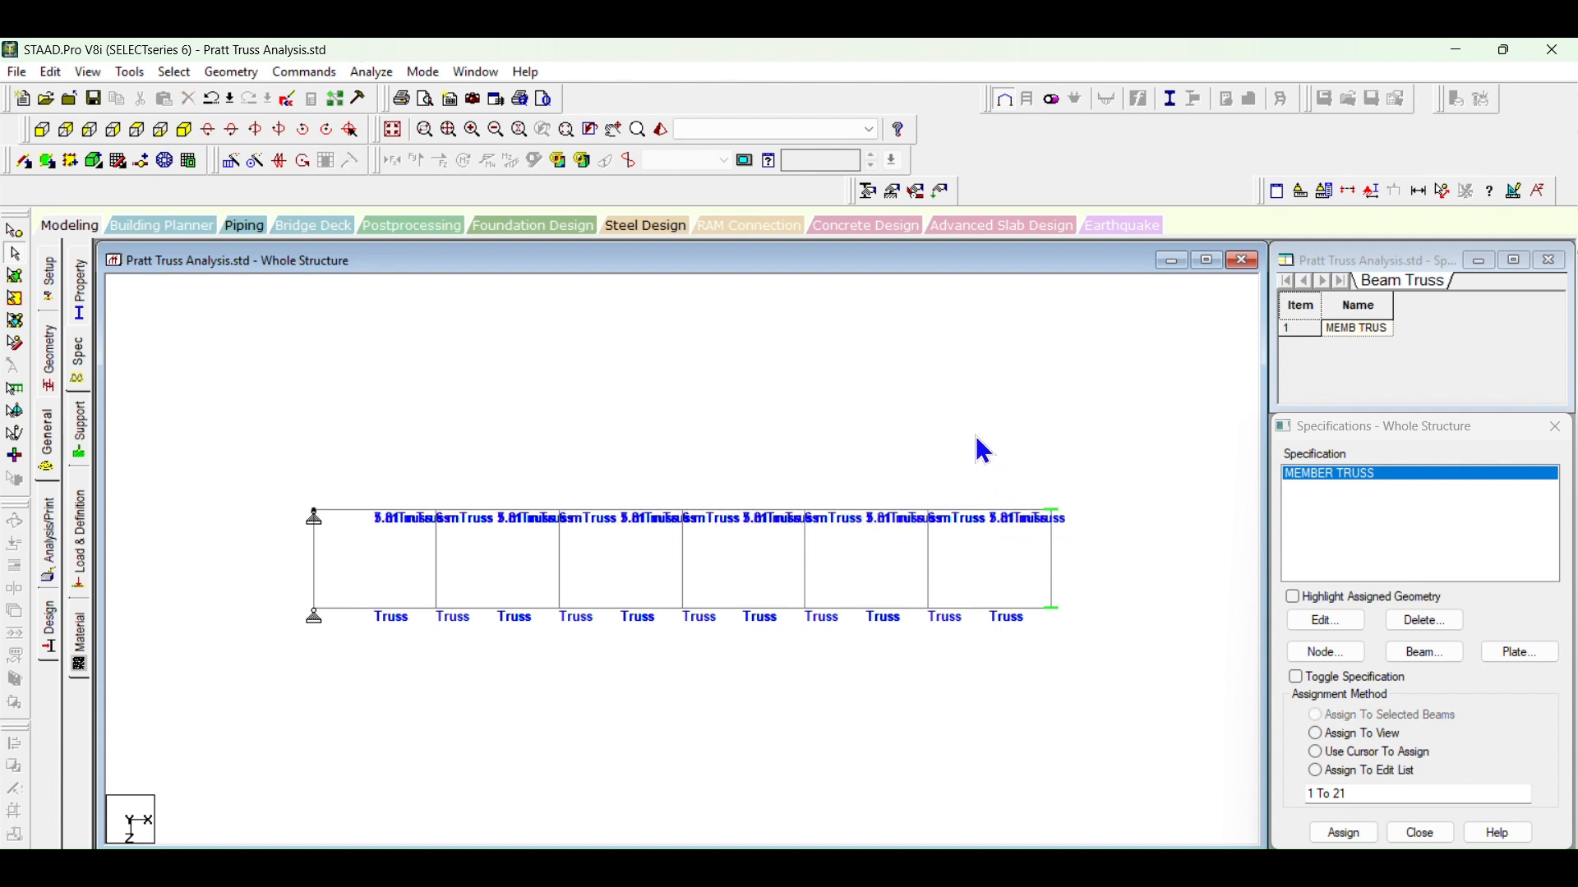
# Step: Check the bottom chord plan in the Word document for the layout of its middle longitudinal member, and return to STAAD.Pro
pyautogui.hotkey('alt', 'Tab')
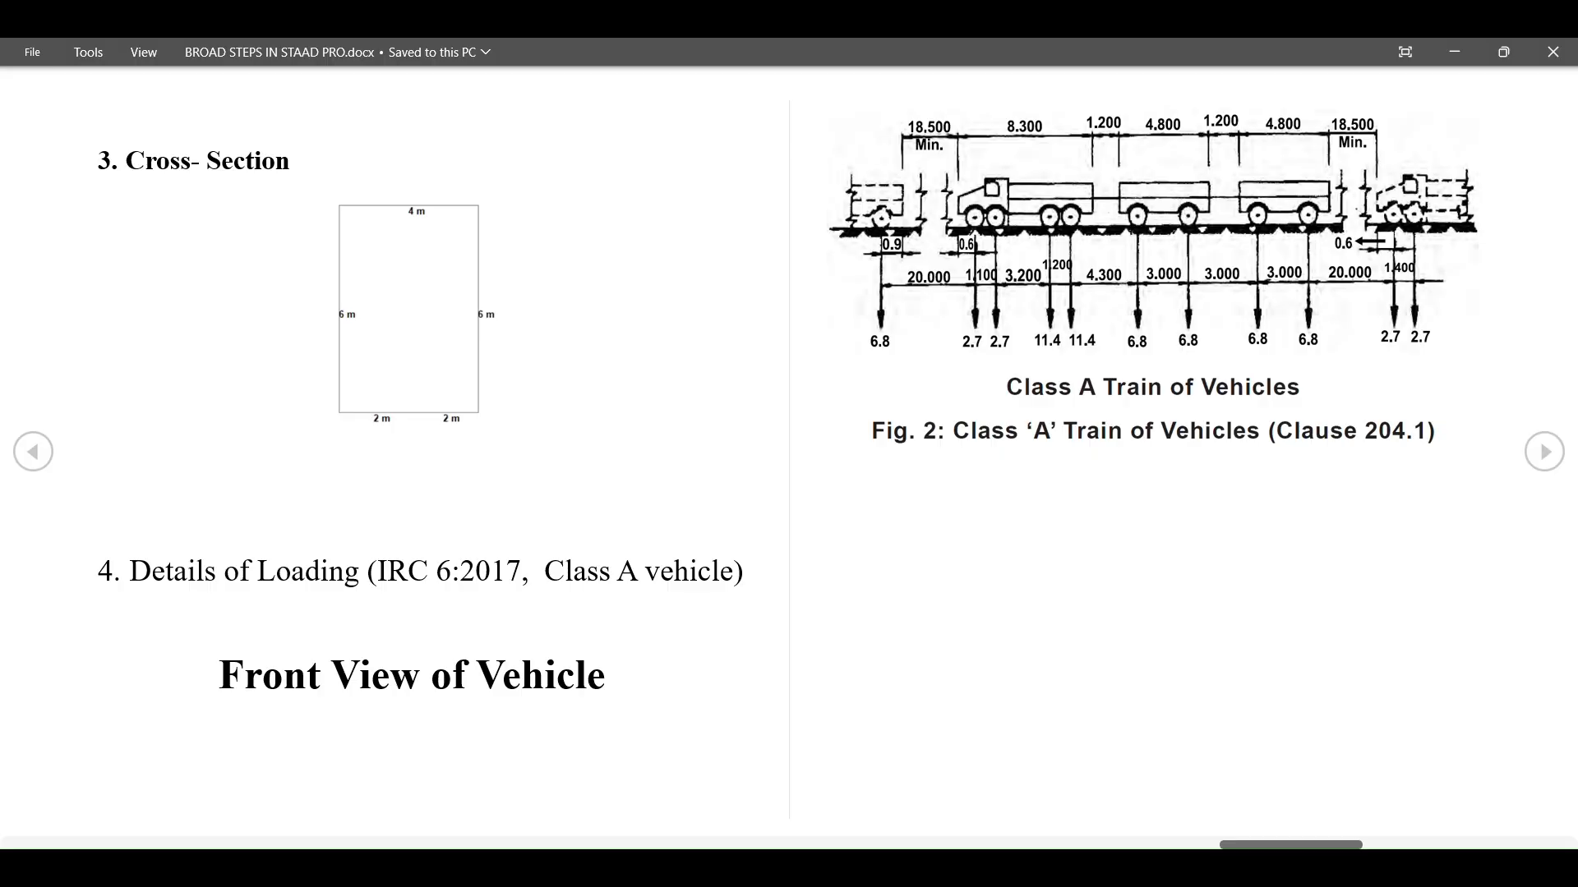
pyautogui.click(37, 453)
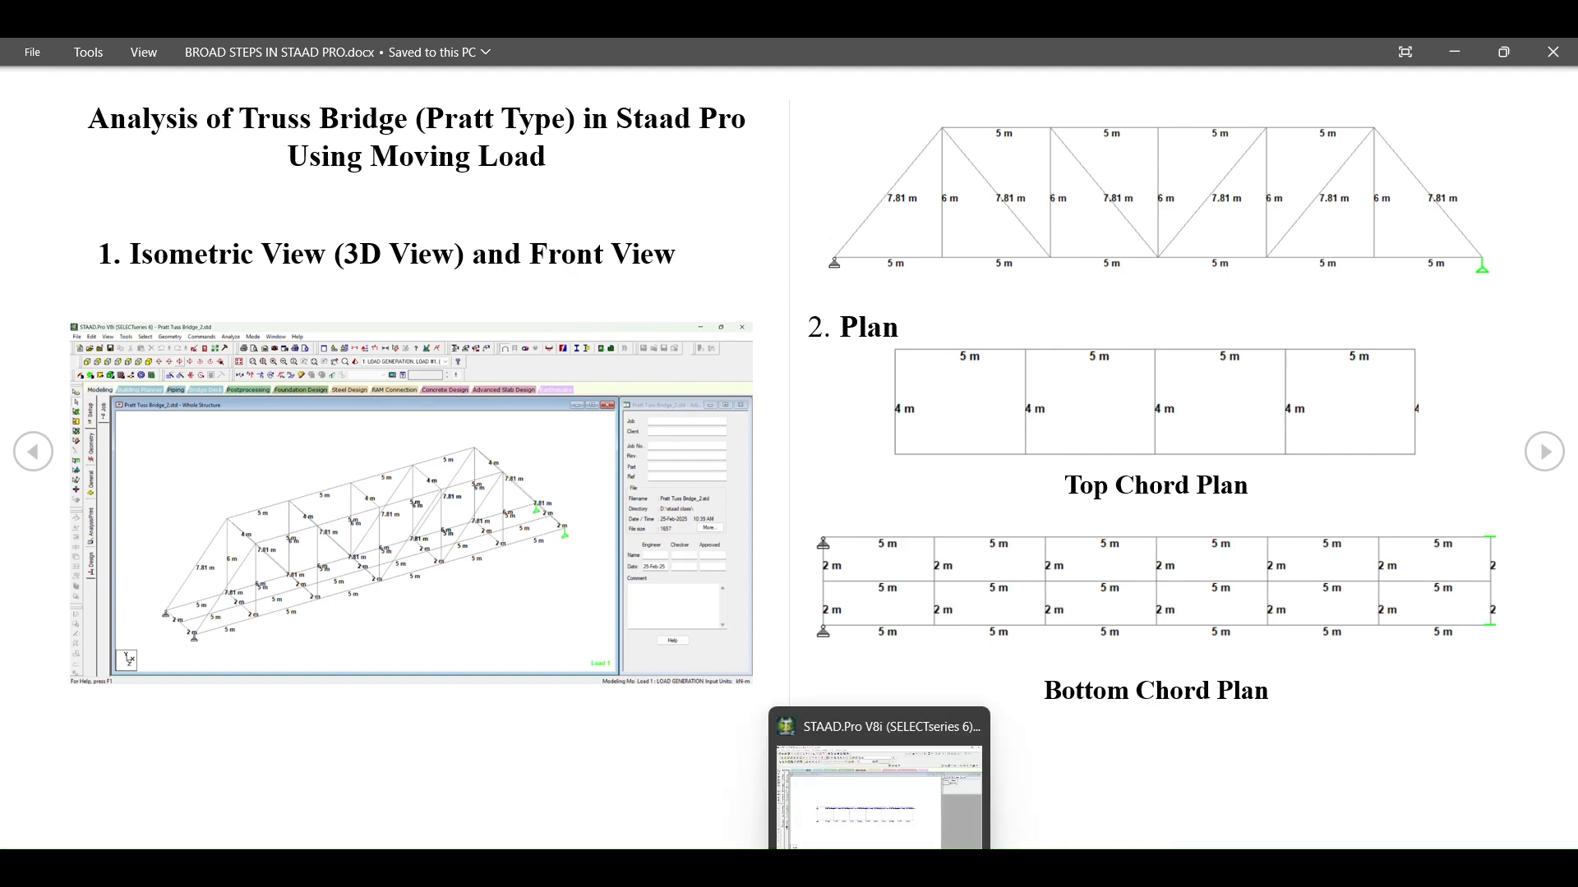
pyautogui.click(887, 869)
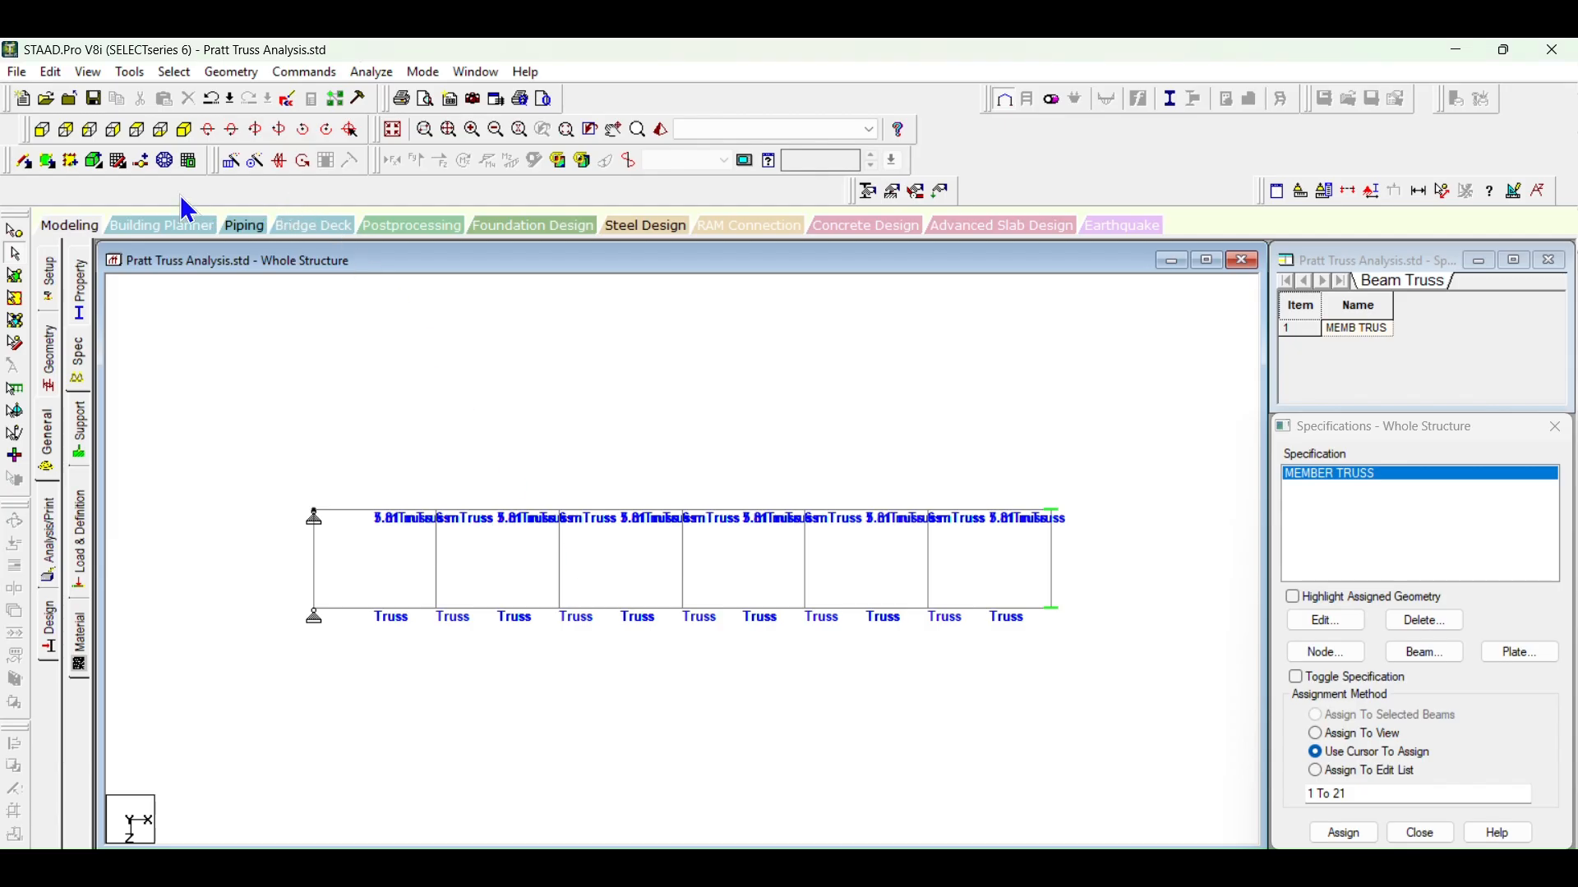
pyautogui.click(25, 162)
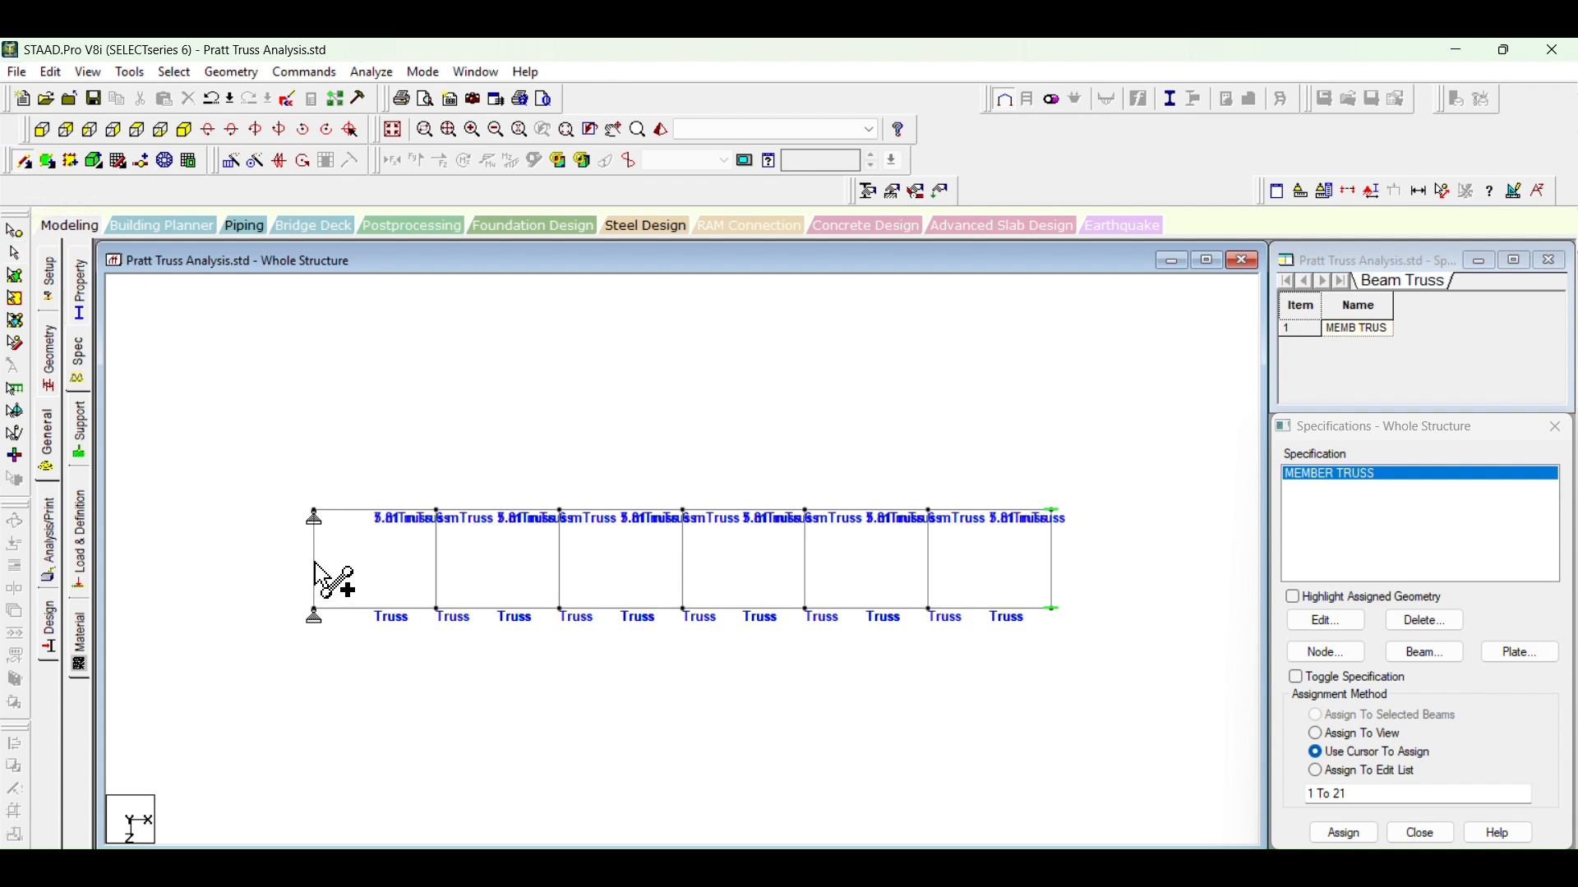
pyautogui.click(314, 565)
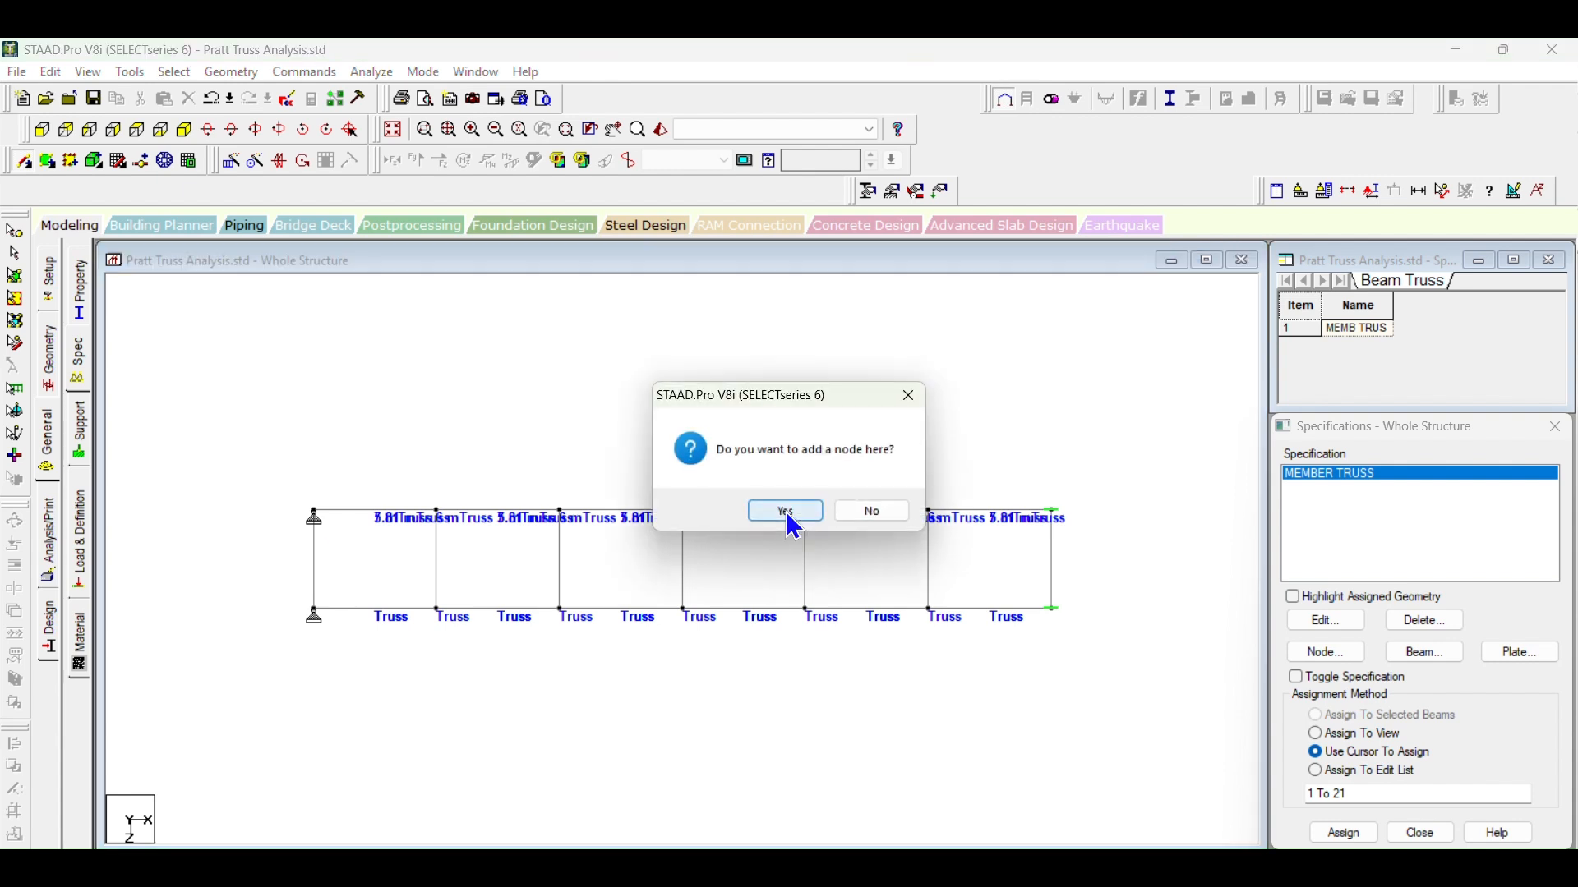
pyautogui.click(891, 515)
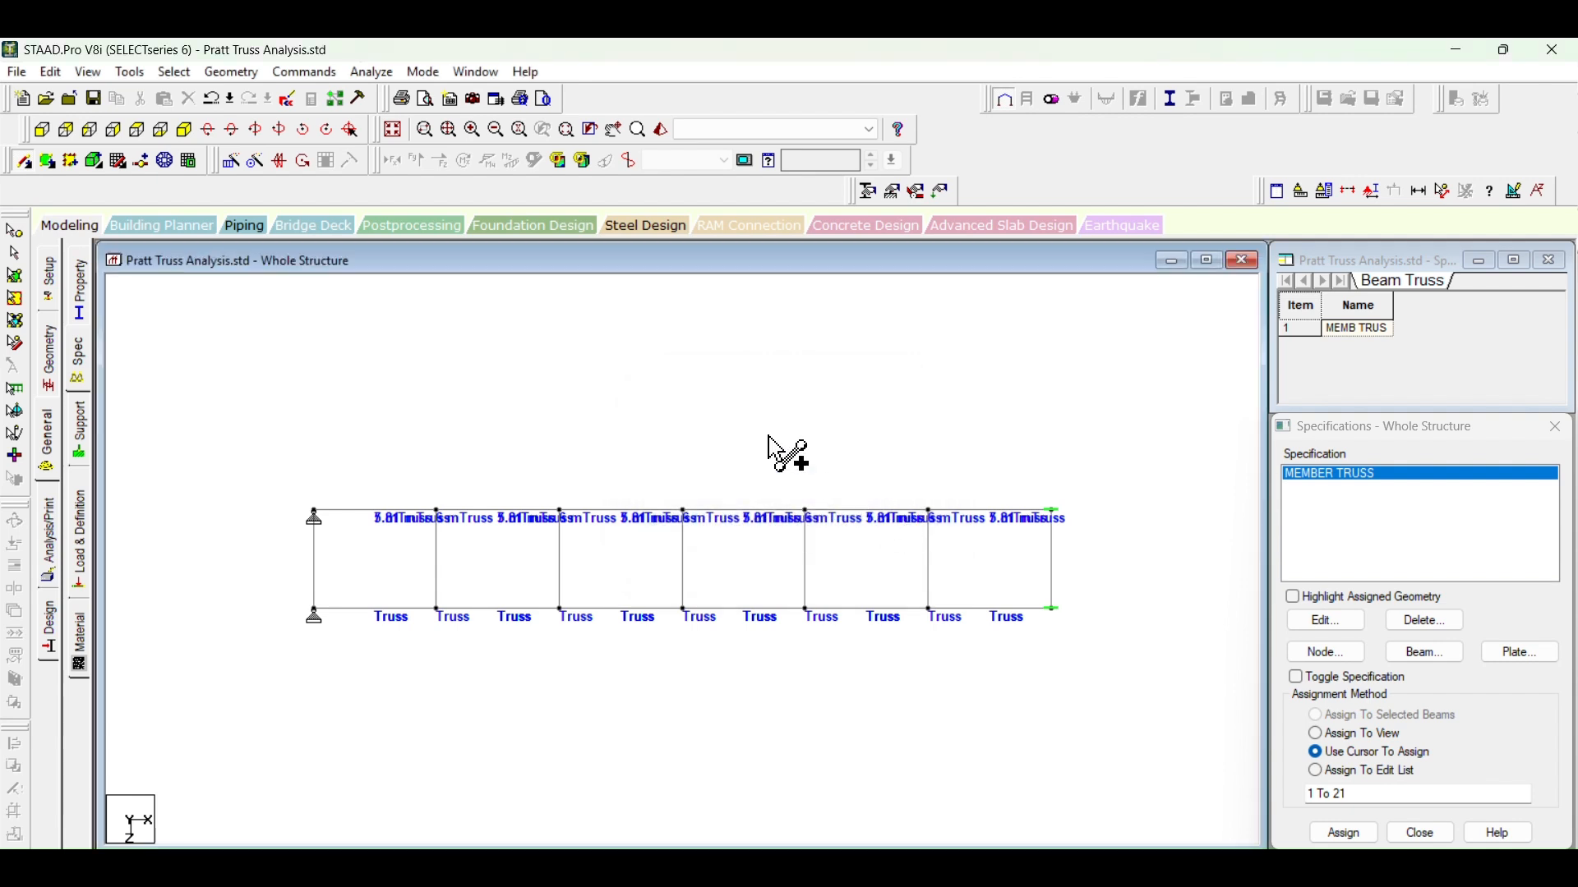
# Step: Select all bottom chord members in the front view, show only the selected objects and view them in plan
pyautogui.click(191, 131)
pyautogui.click(182, 131)
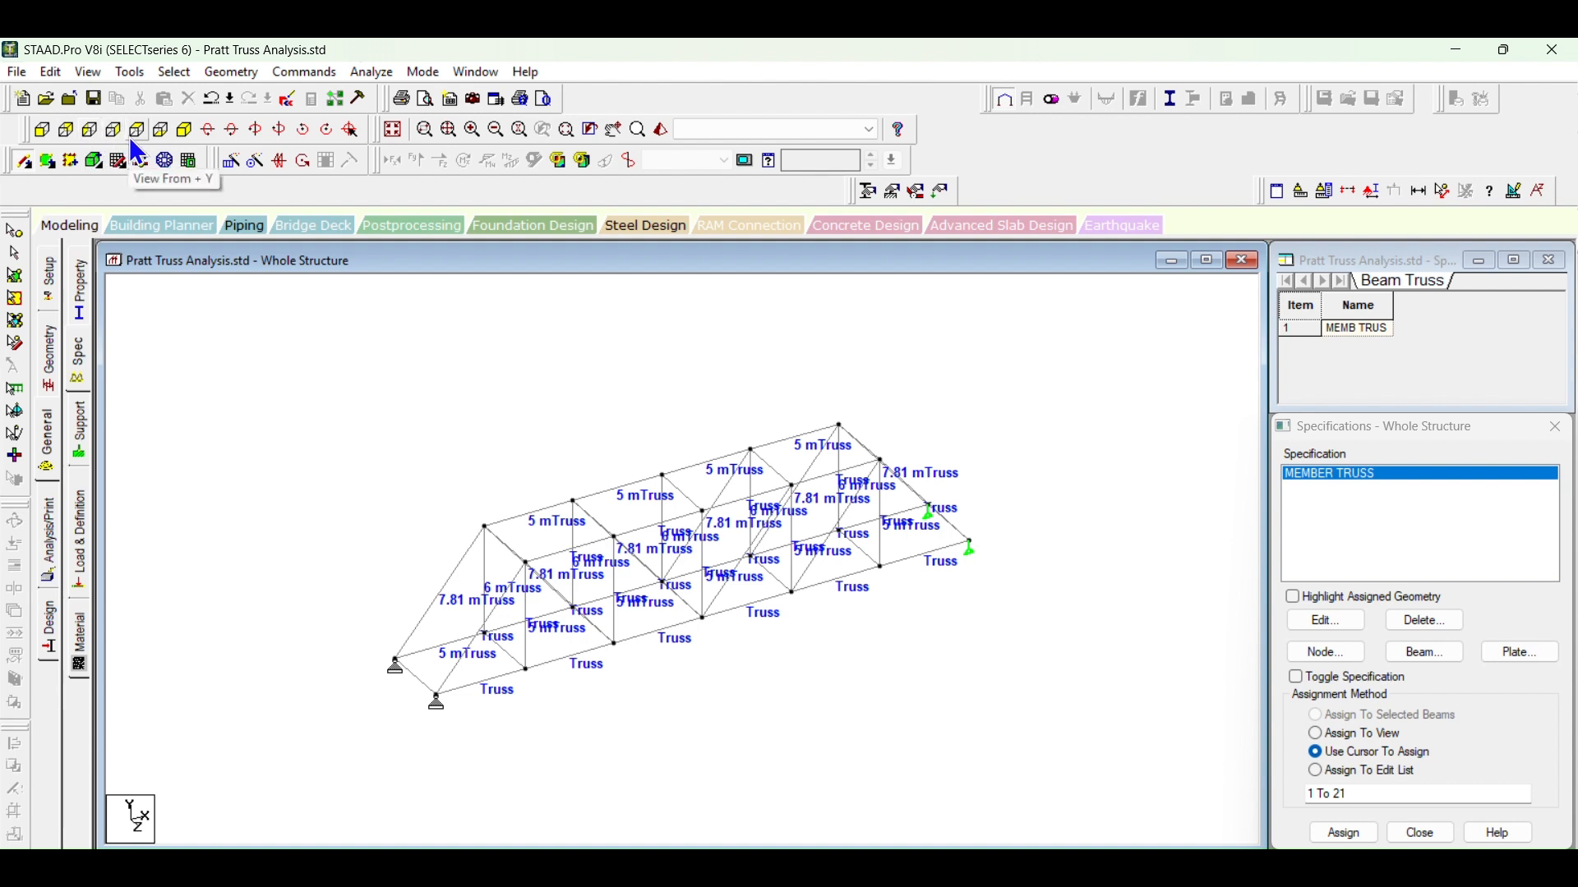
pyautogui.click(41, 129)
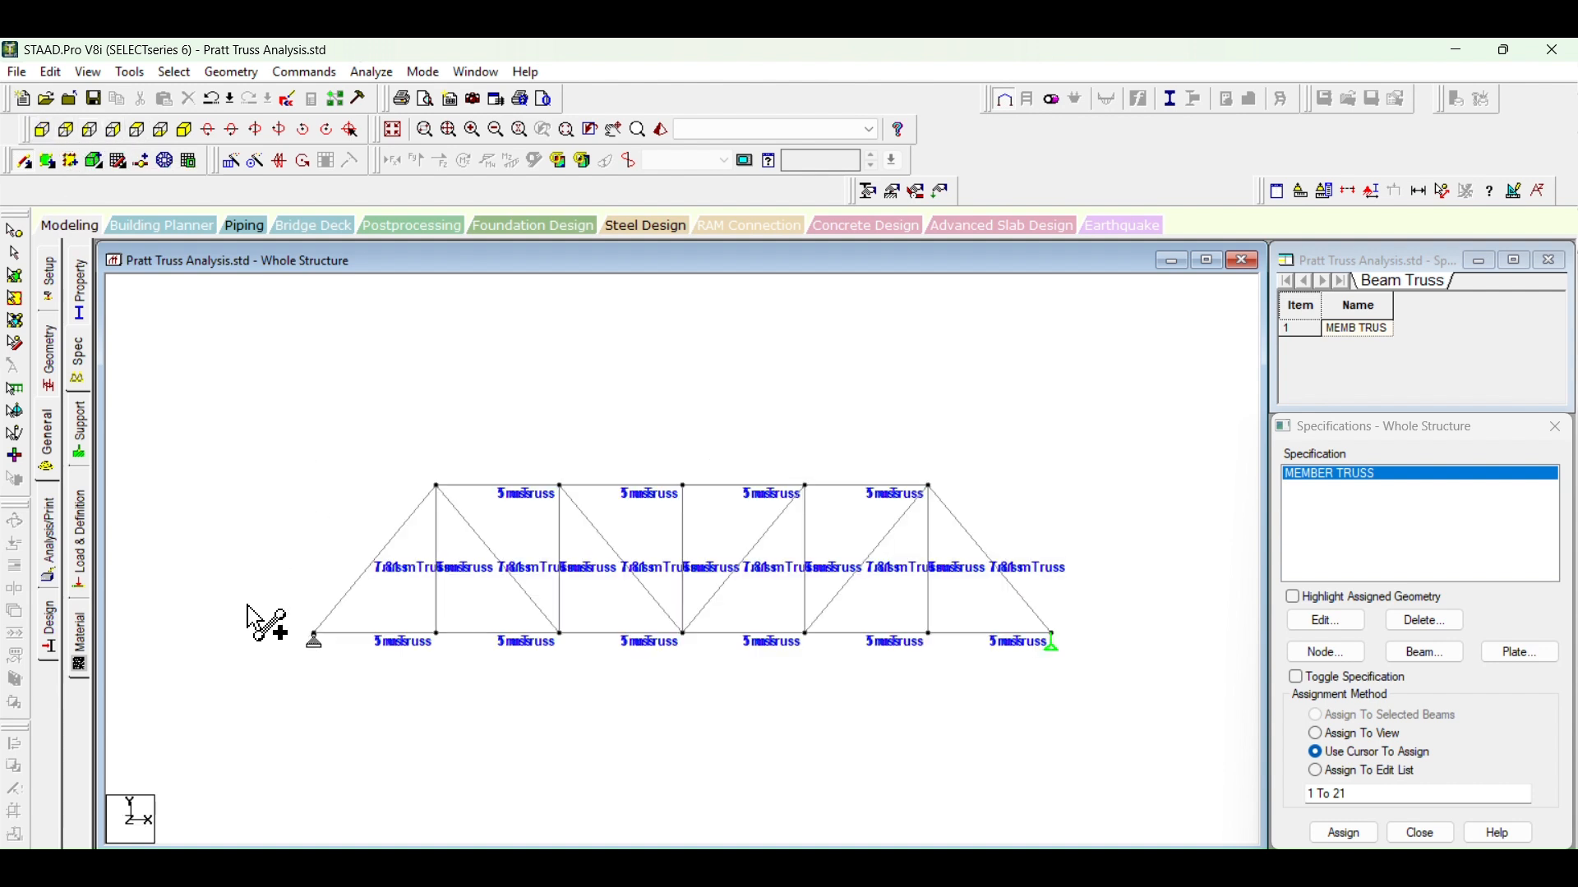
pyautogui.click(20, 253)
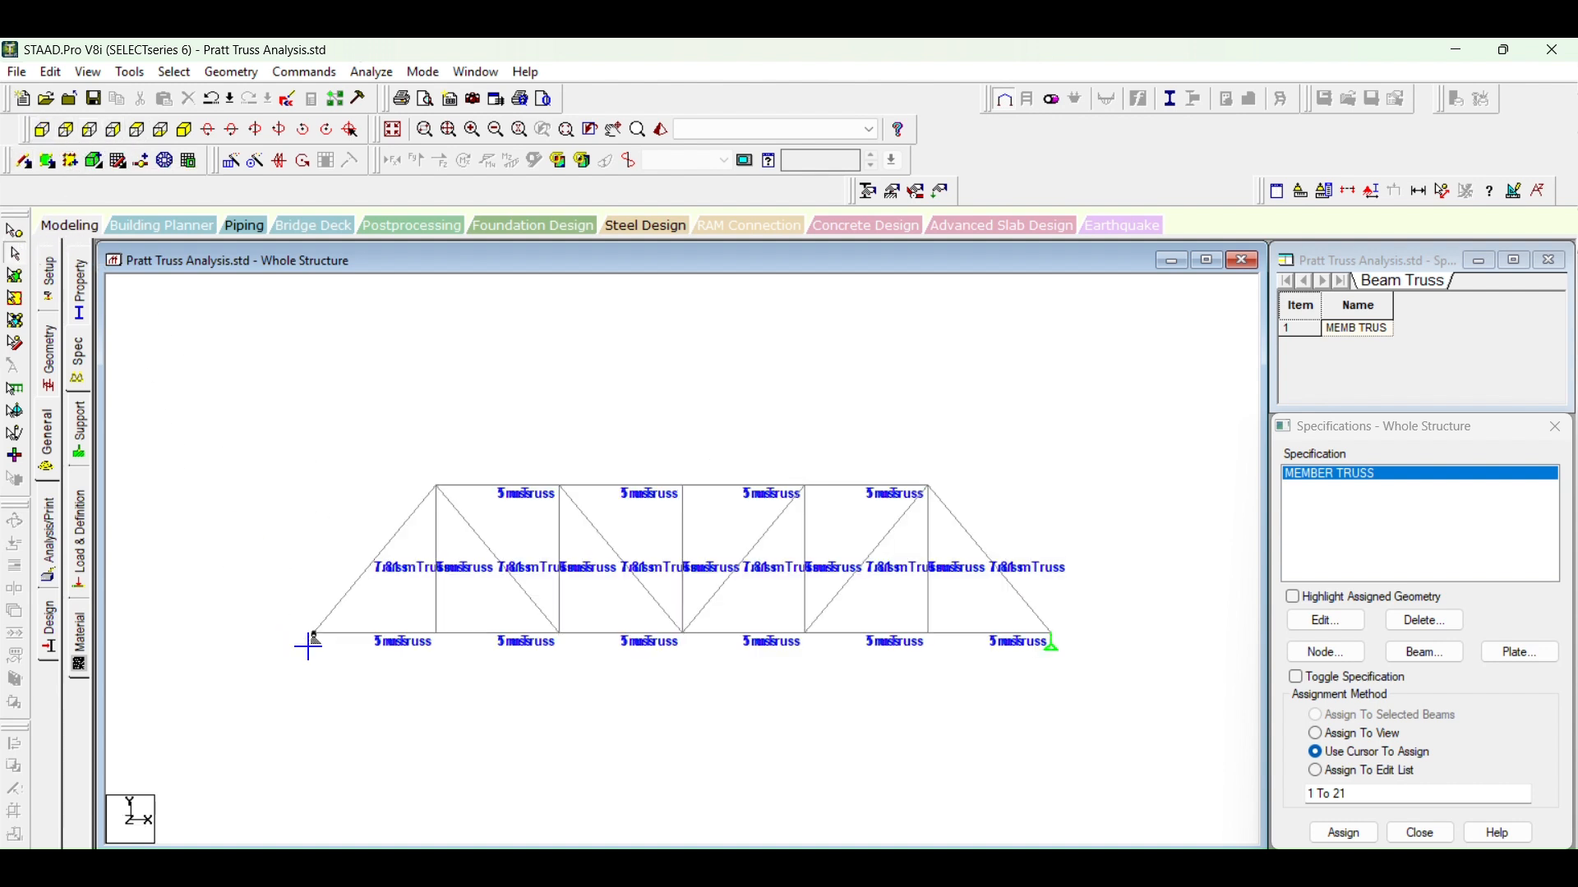
pyautogui.moveTo(1085, 670); pyautogui.dragTo(1086, 672)
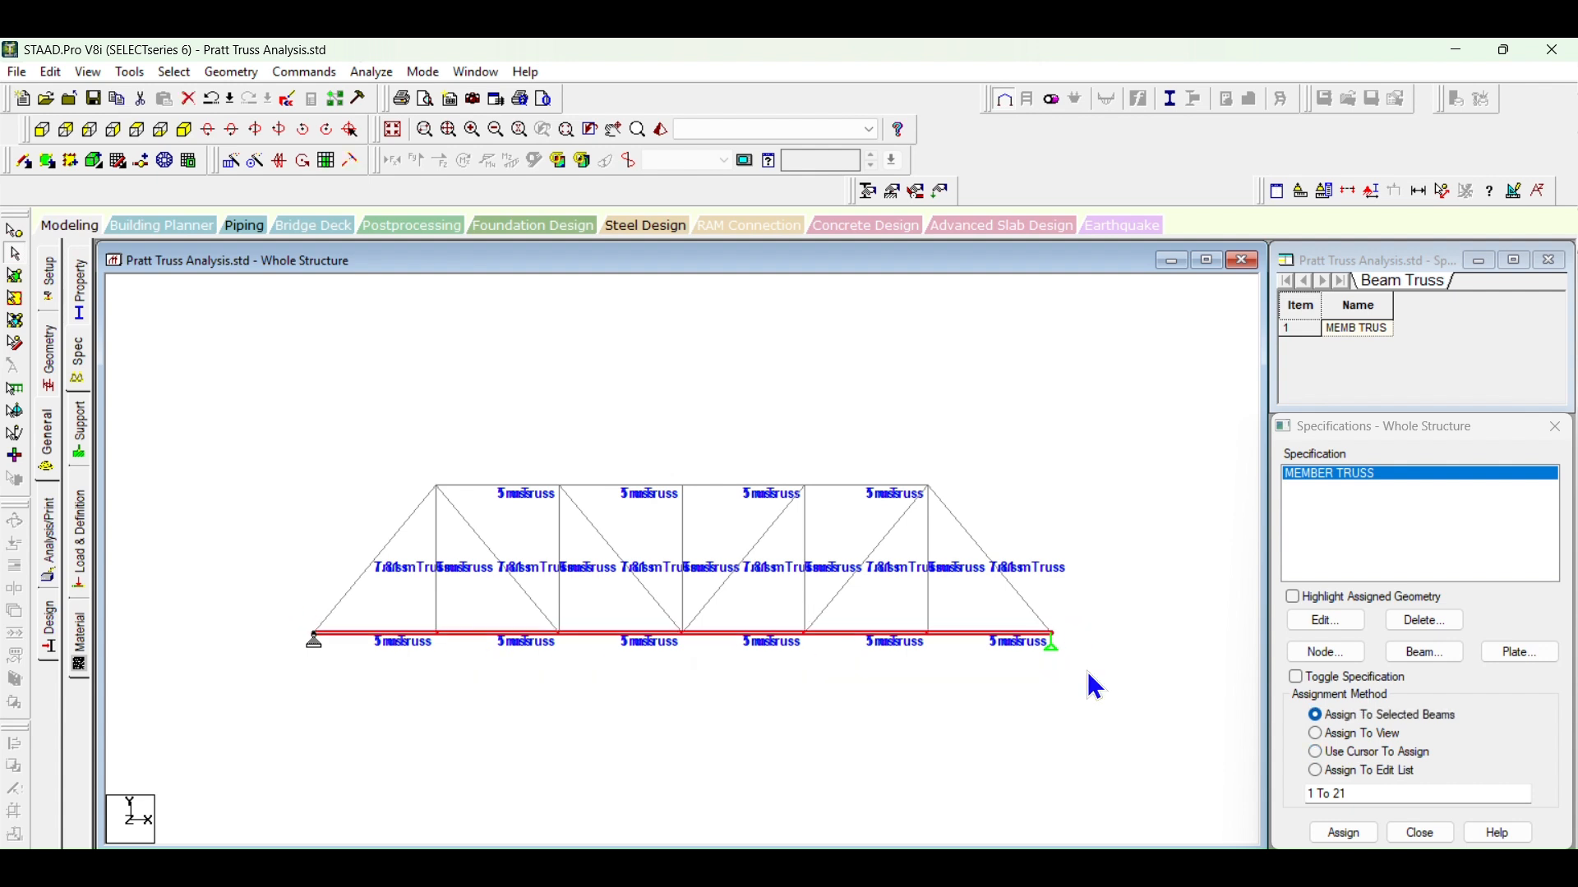
pyautogui.click(79, 71)
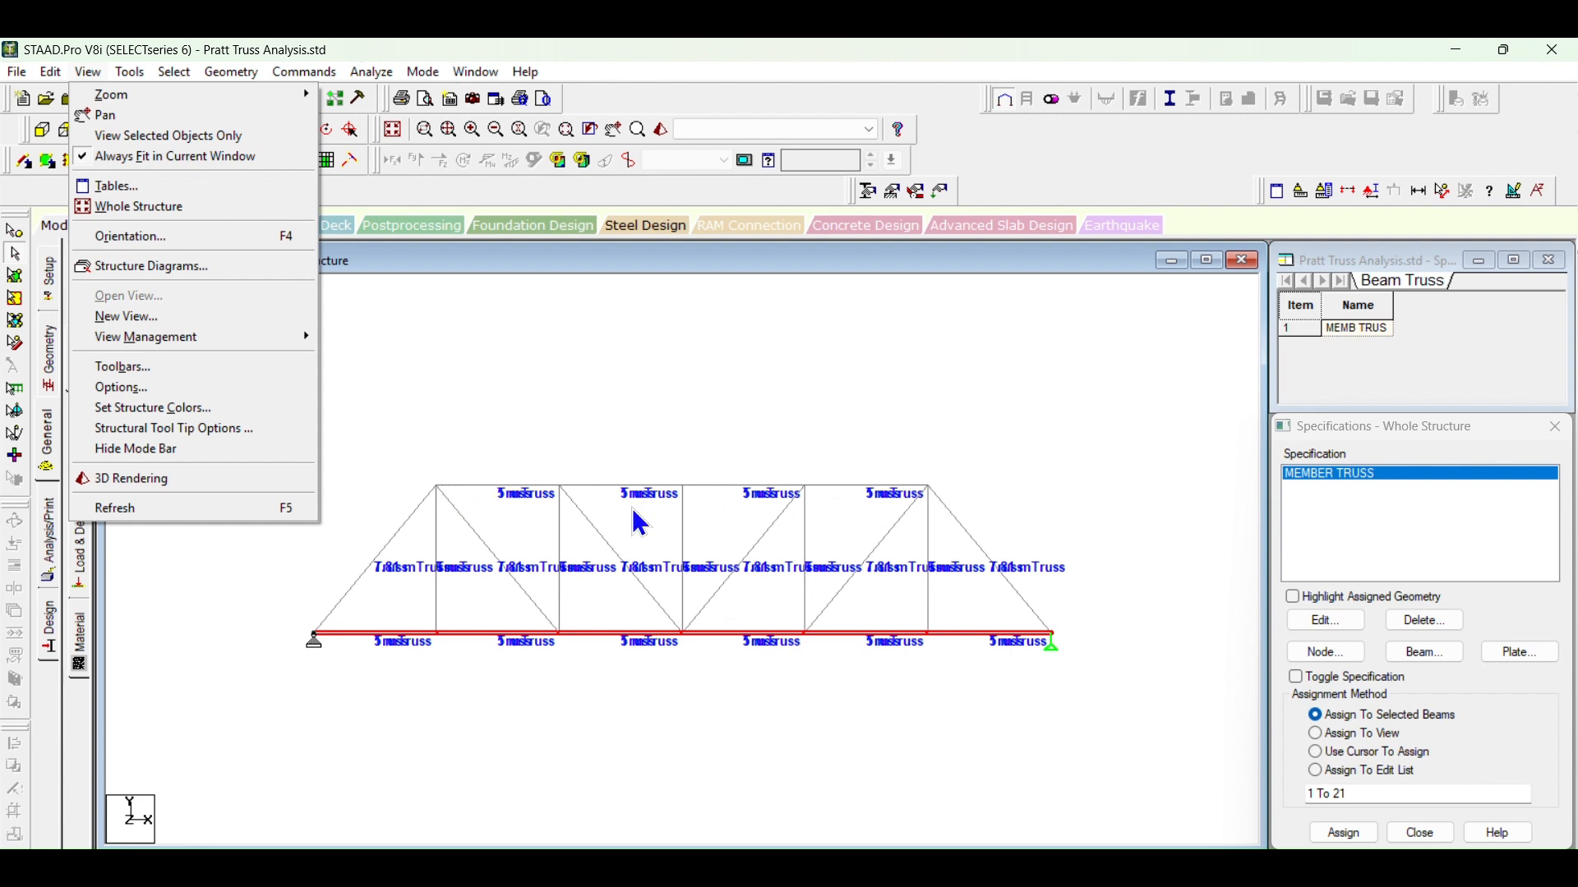
pyautogui.click(130, 139)
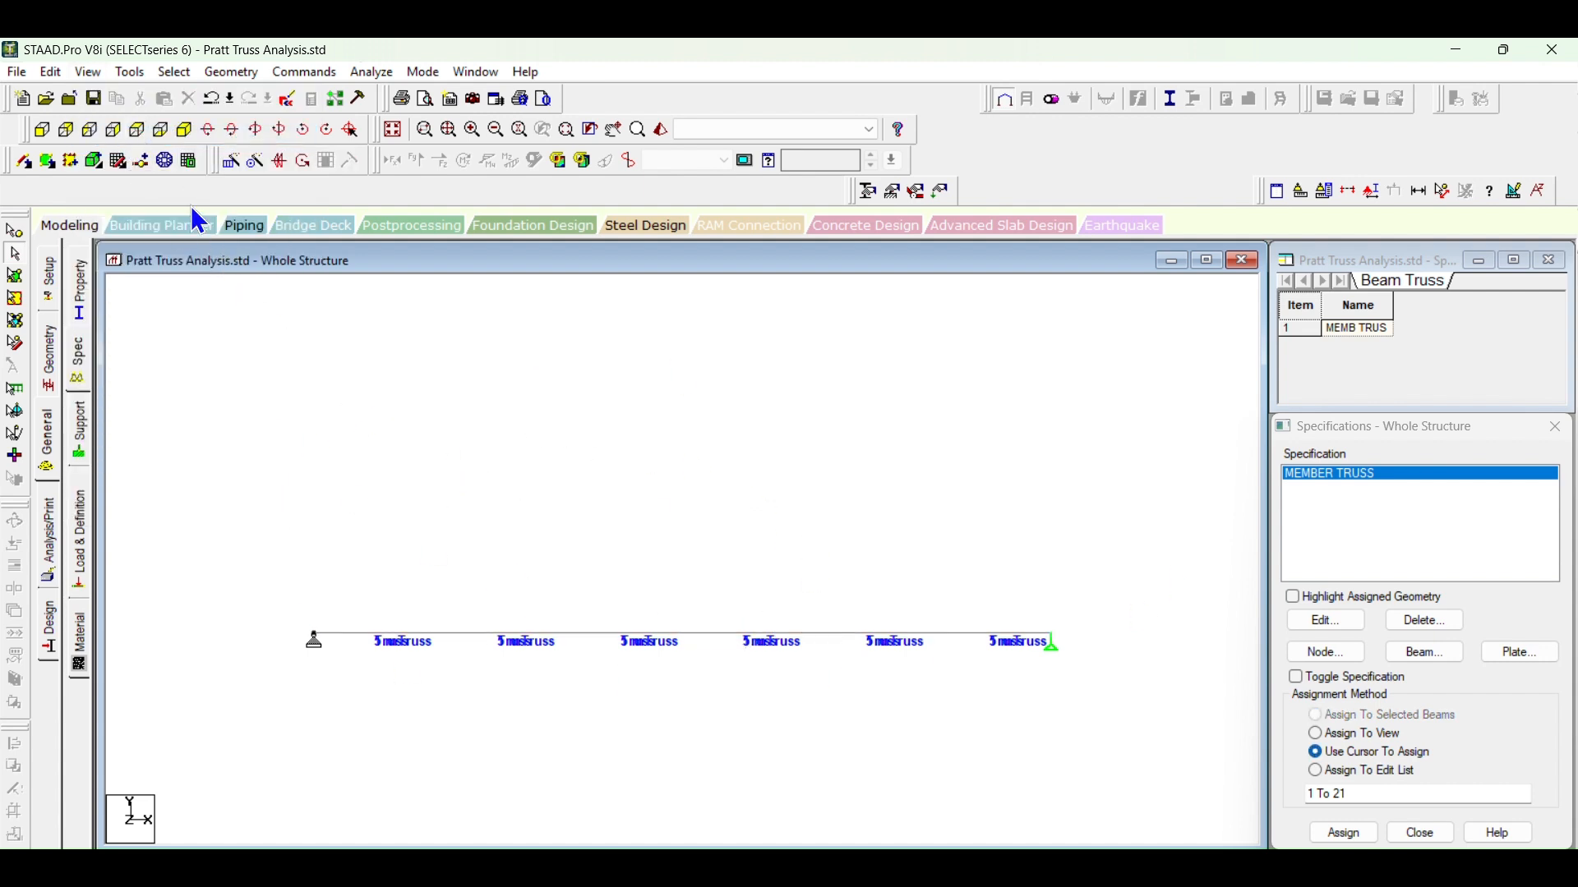
pyautogui.click(137, 129)
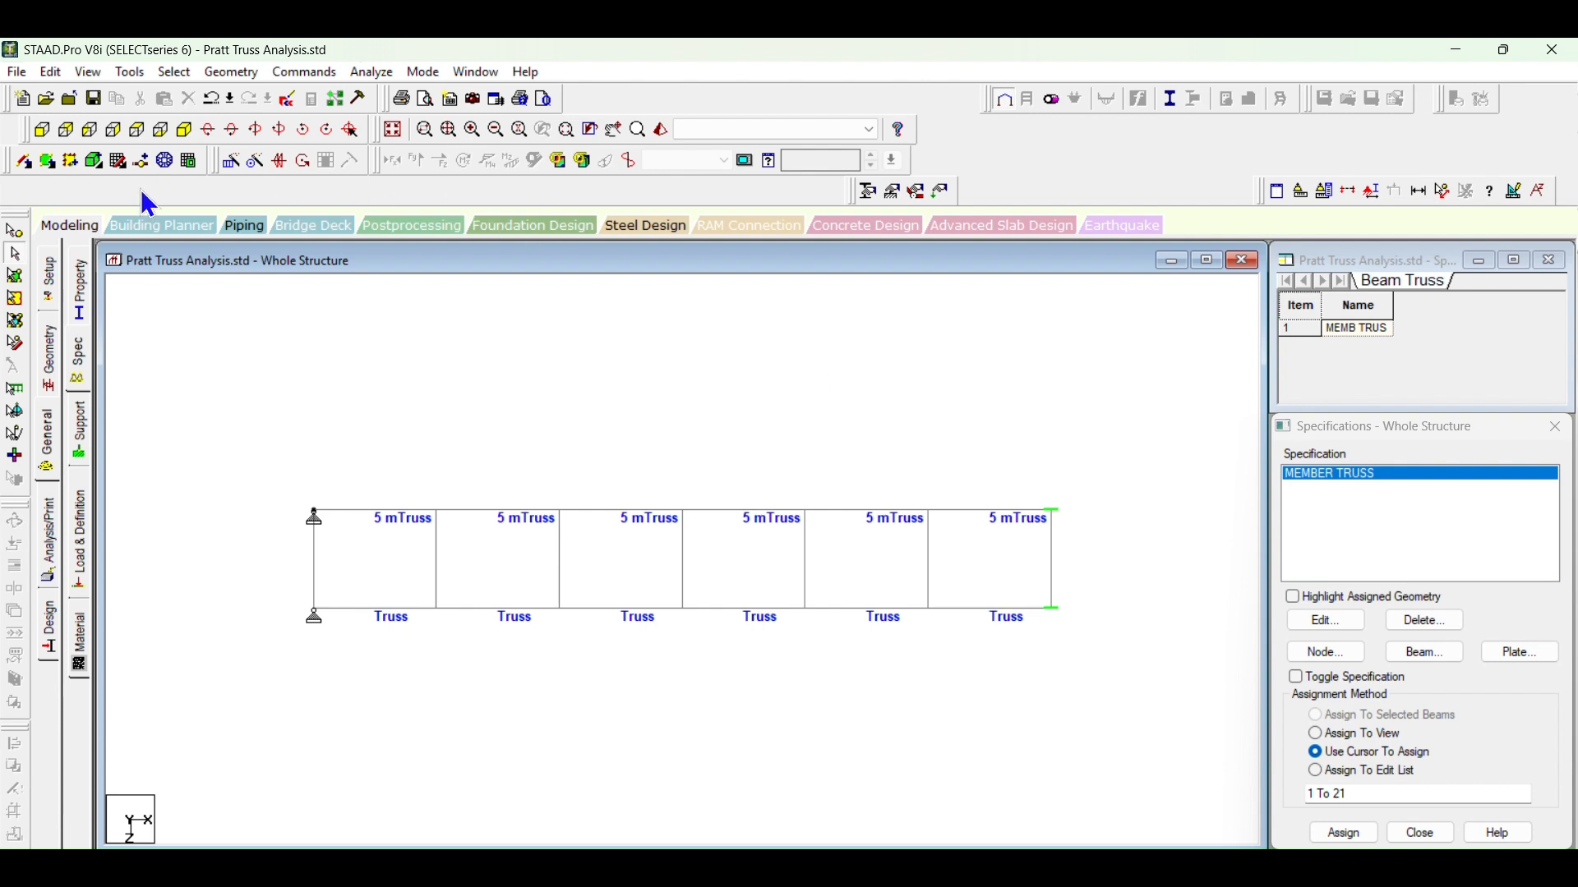
# Step: Insert a mid-point node at 2 m into the 4 m end cross member between the two pinned supports
pyautogui.click(26, 160)
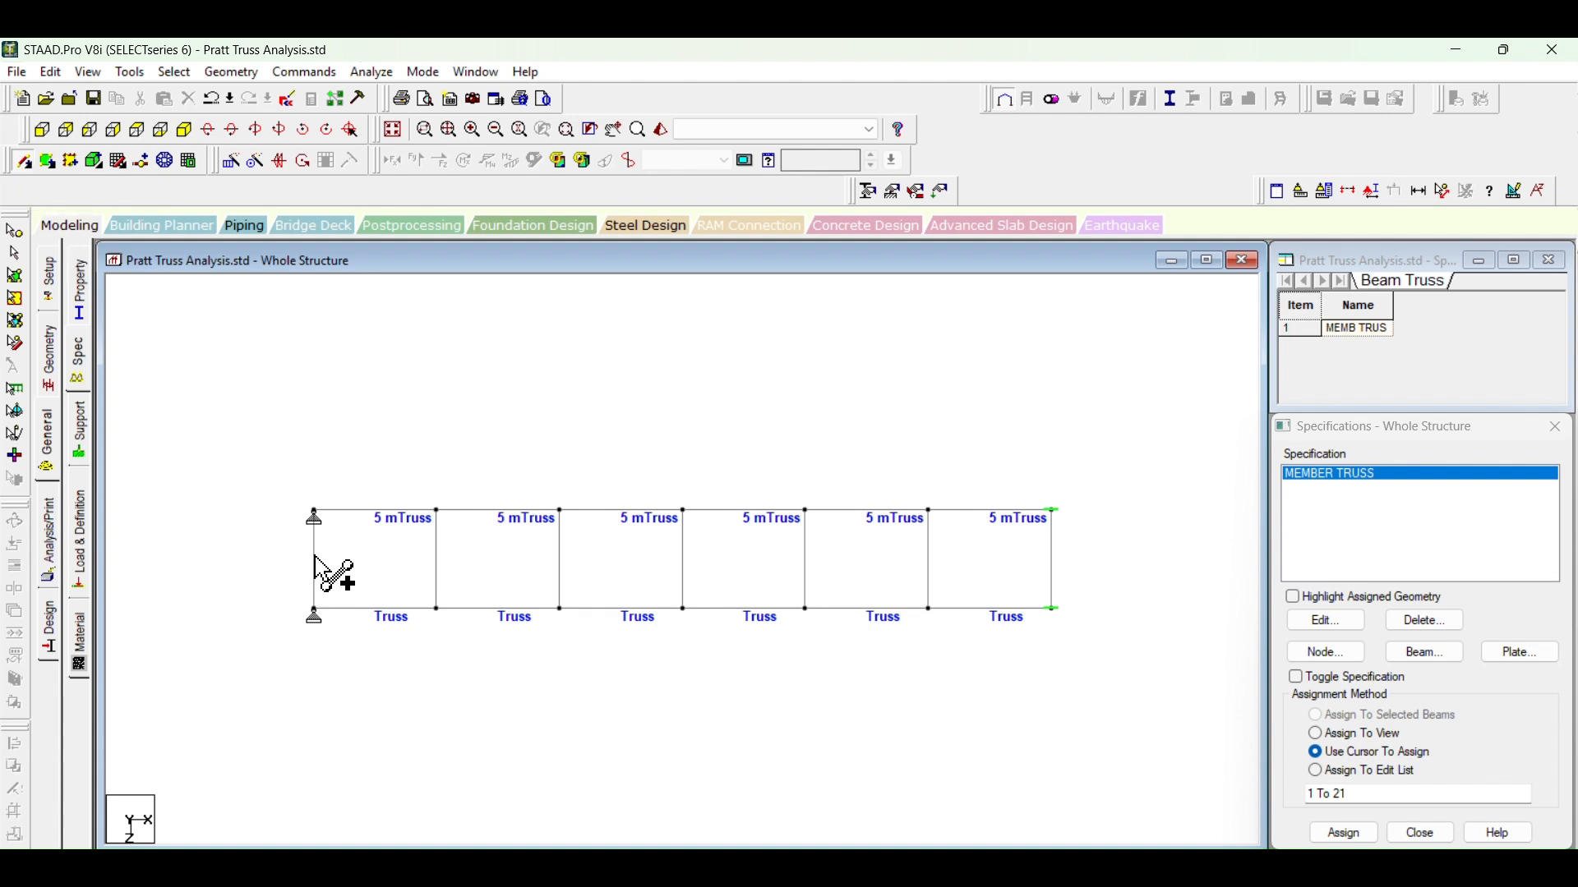
pyautogui.click(786, 511)
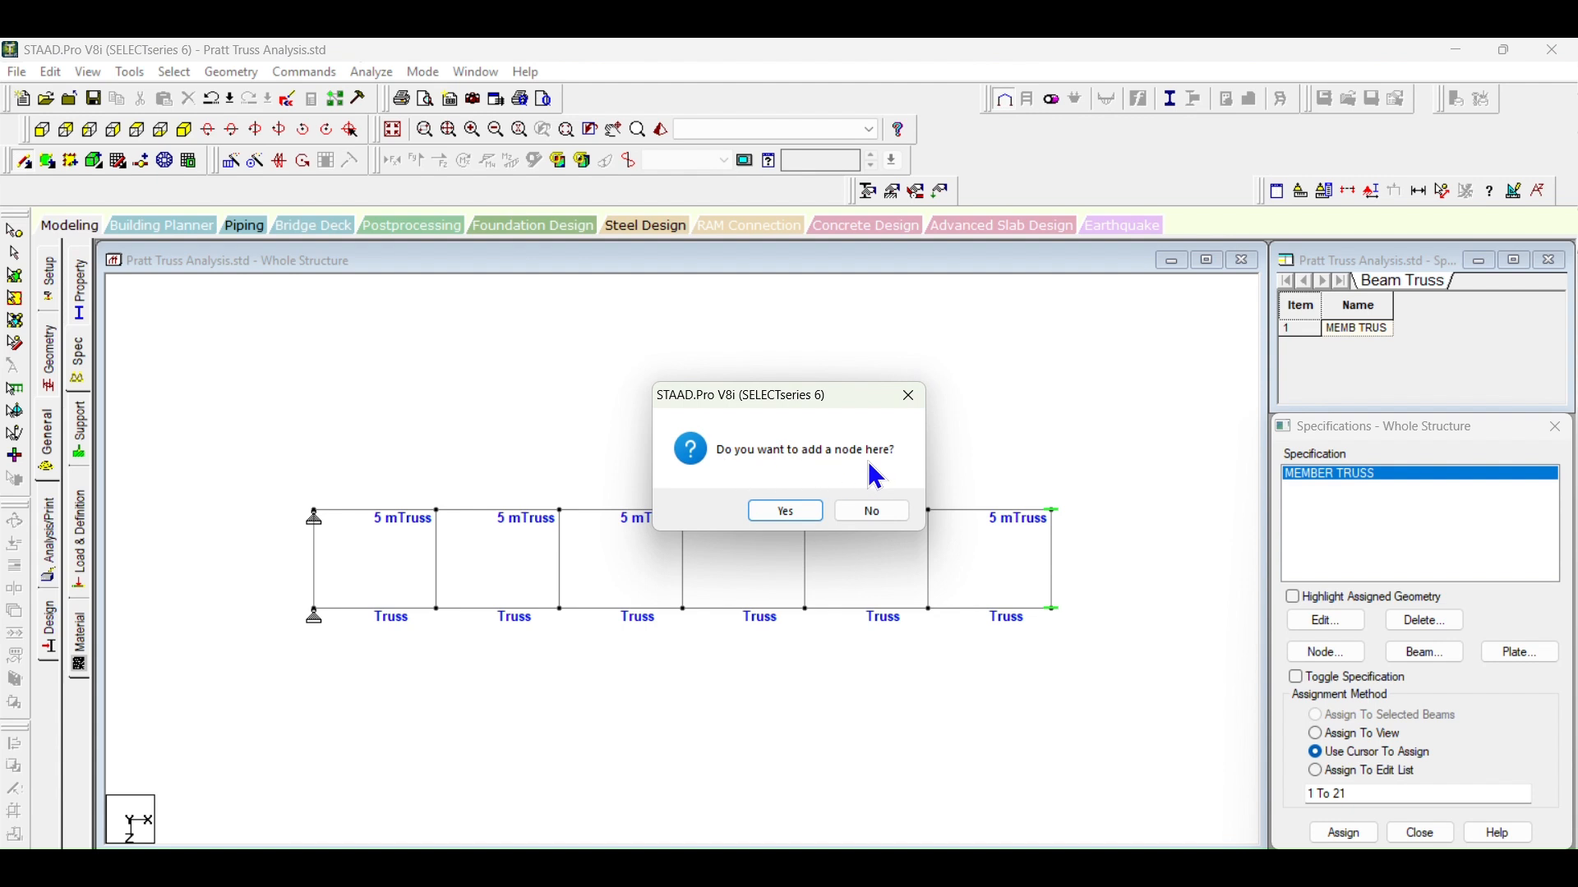
pyautogui.click(810, 513)
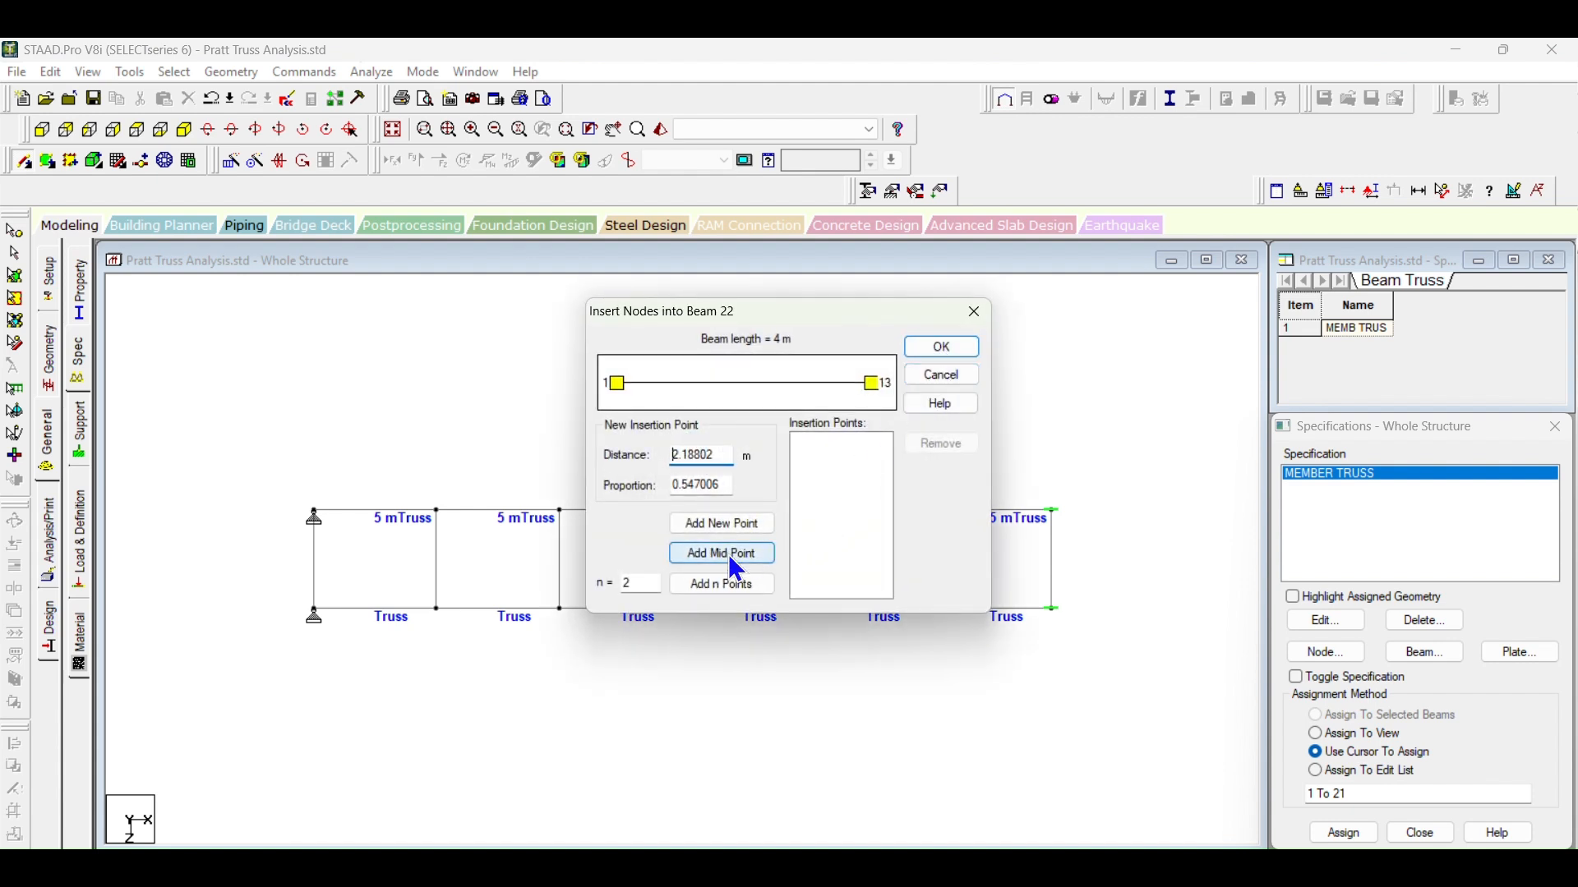
pyautogui.click(736, 566)
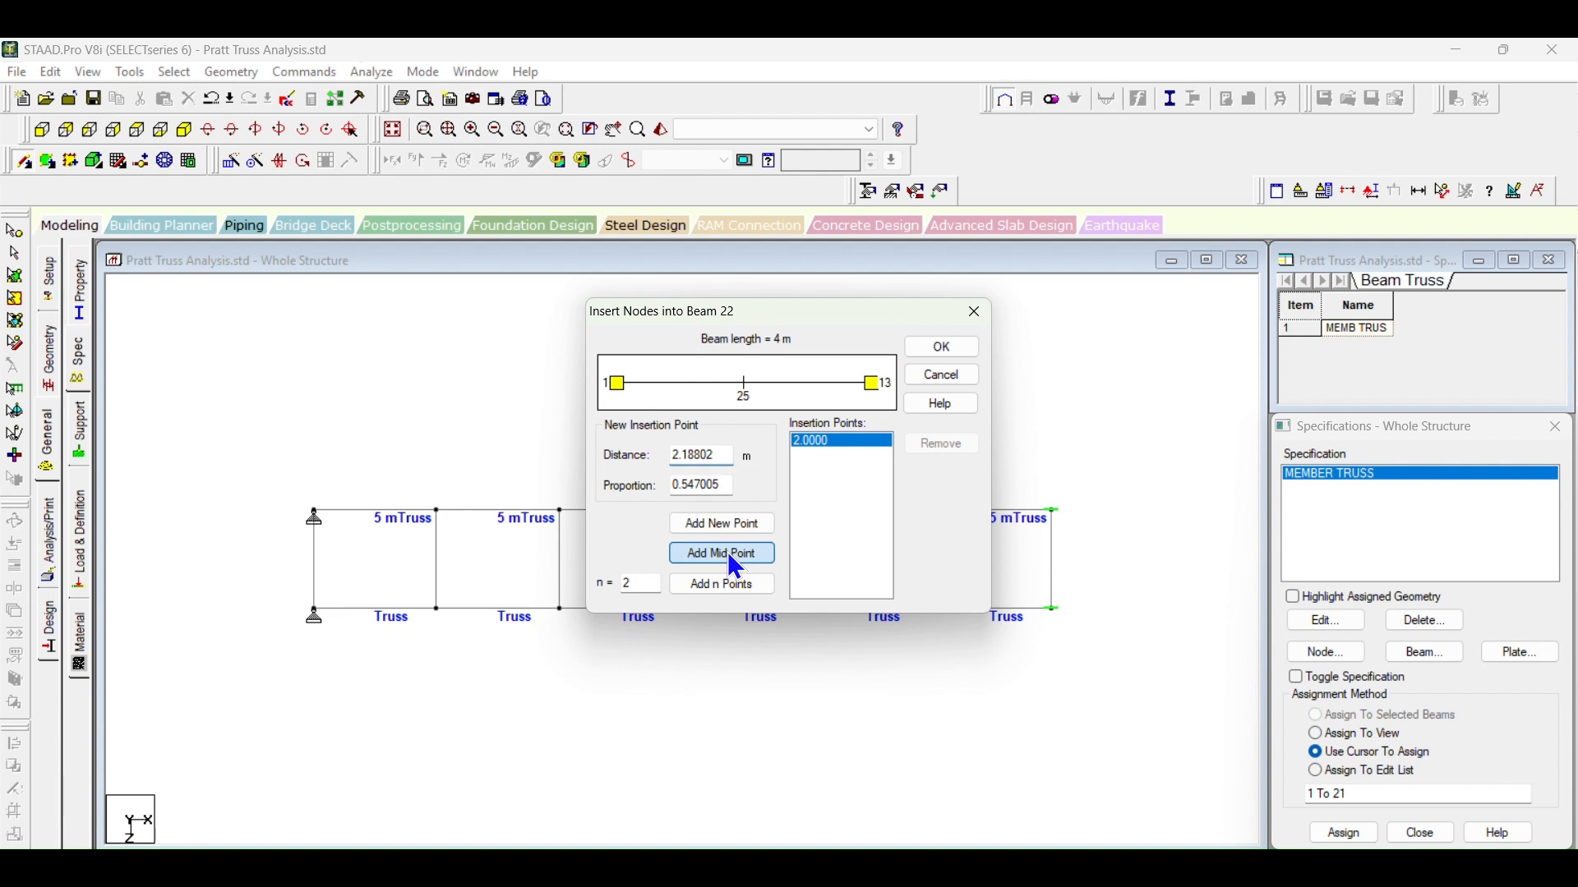
pyautogui.click(927, 355)
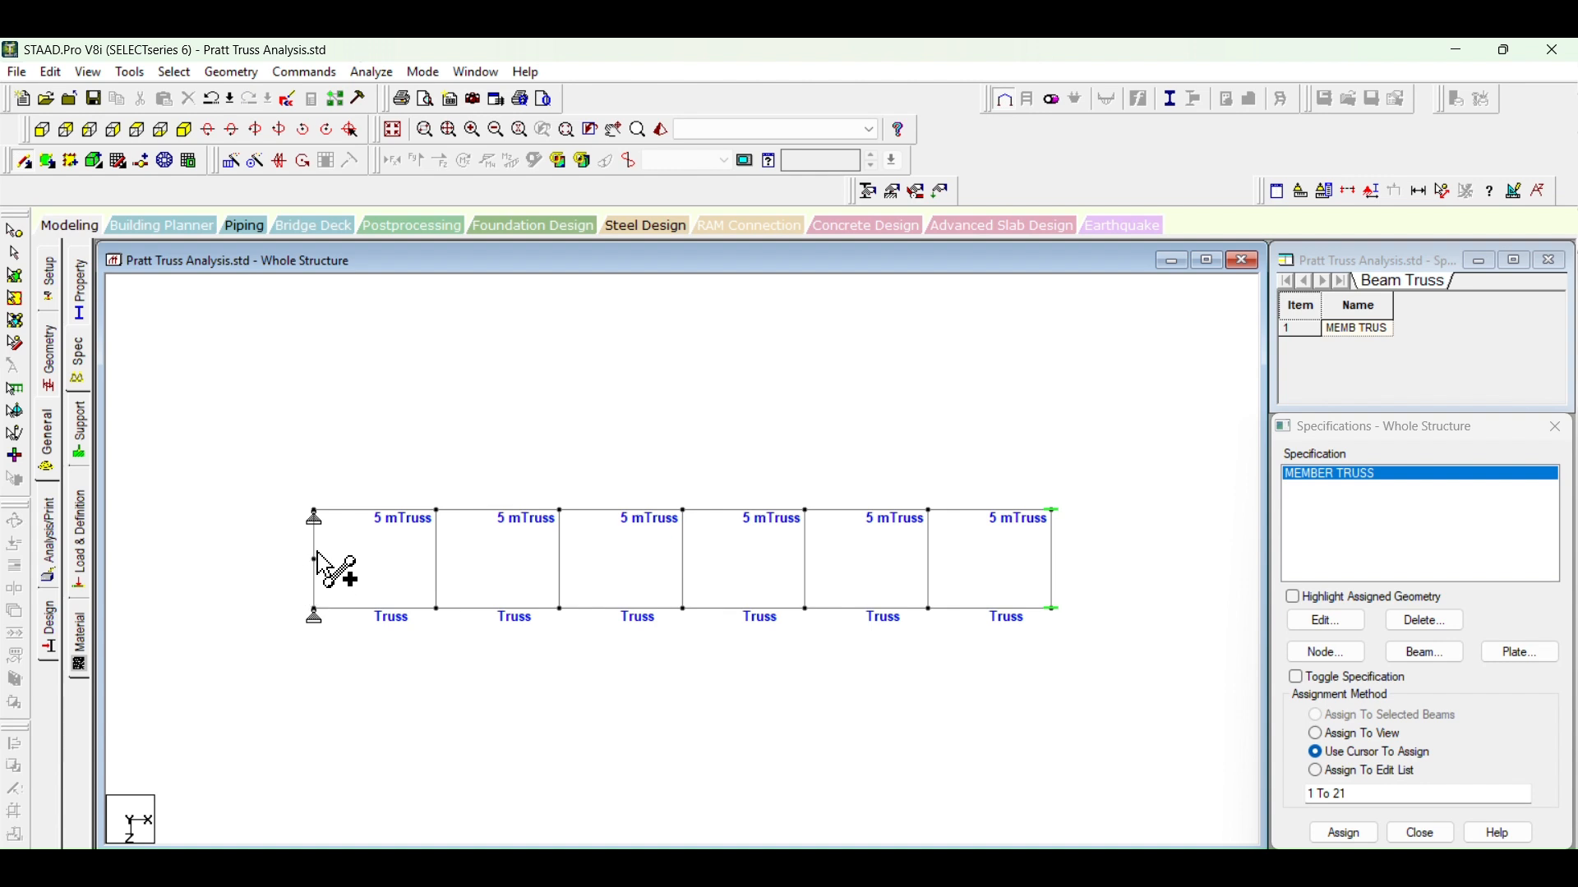
pyautogui.click(1046, 565)
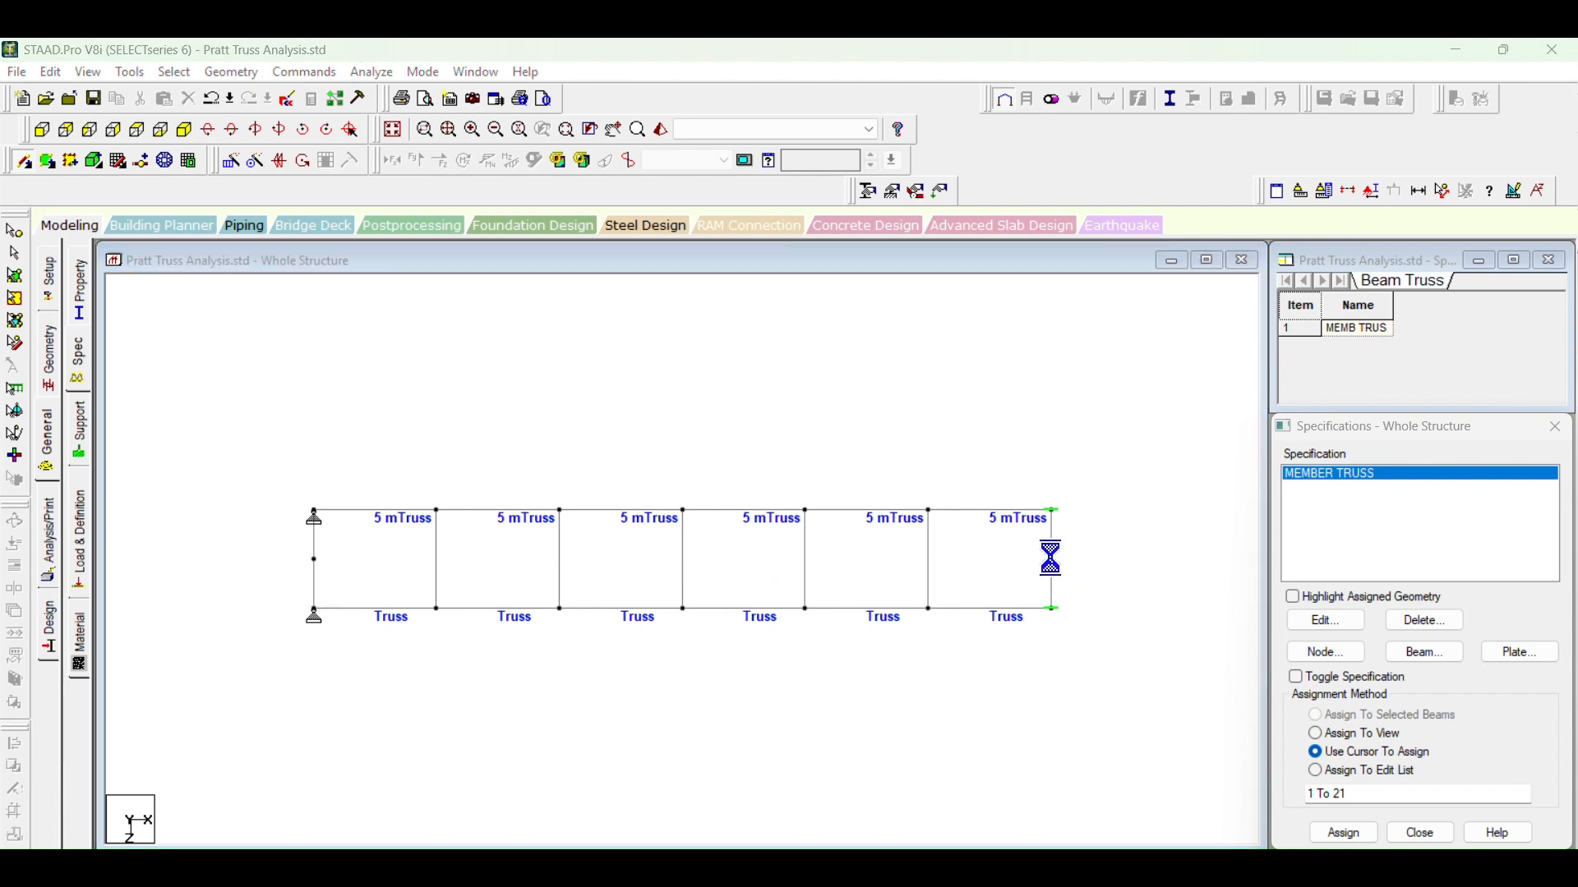
pyautogui.click(786, 511)
pyautogui.click(663, 495)
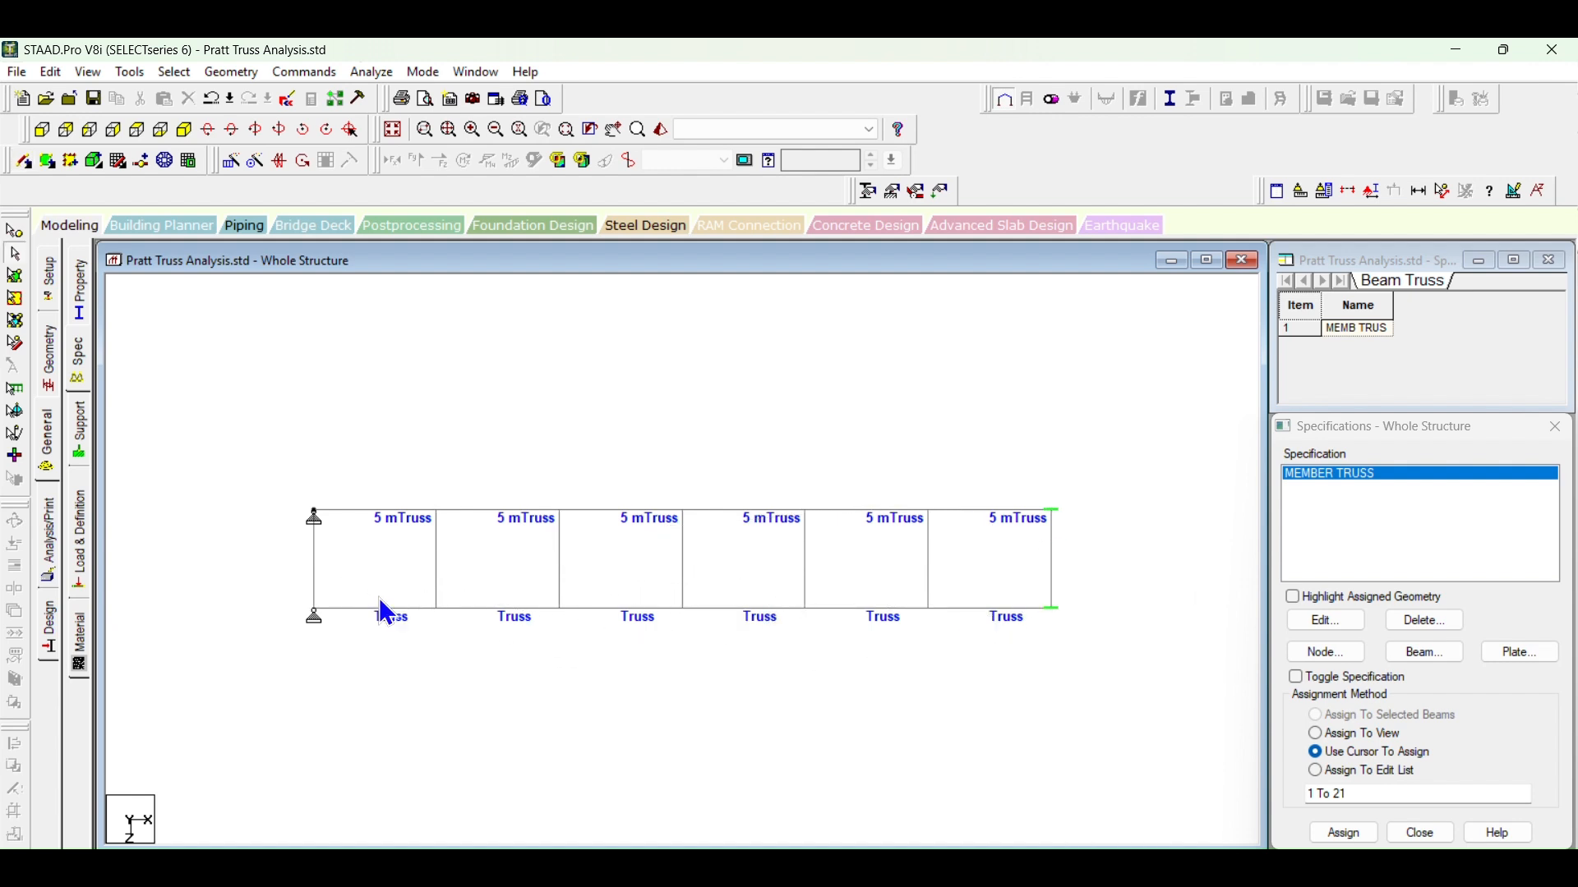
# Step: Add a centreline beam from the new mid node to the opposite end cross member, inserting a mid-point node at 2 m there
pyautogui.click(21, 164)
pyautogui.click(320, 560)
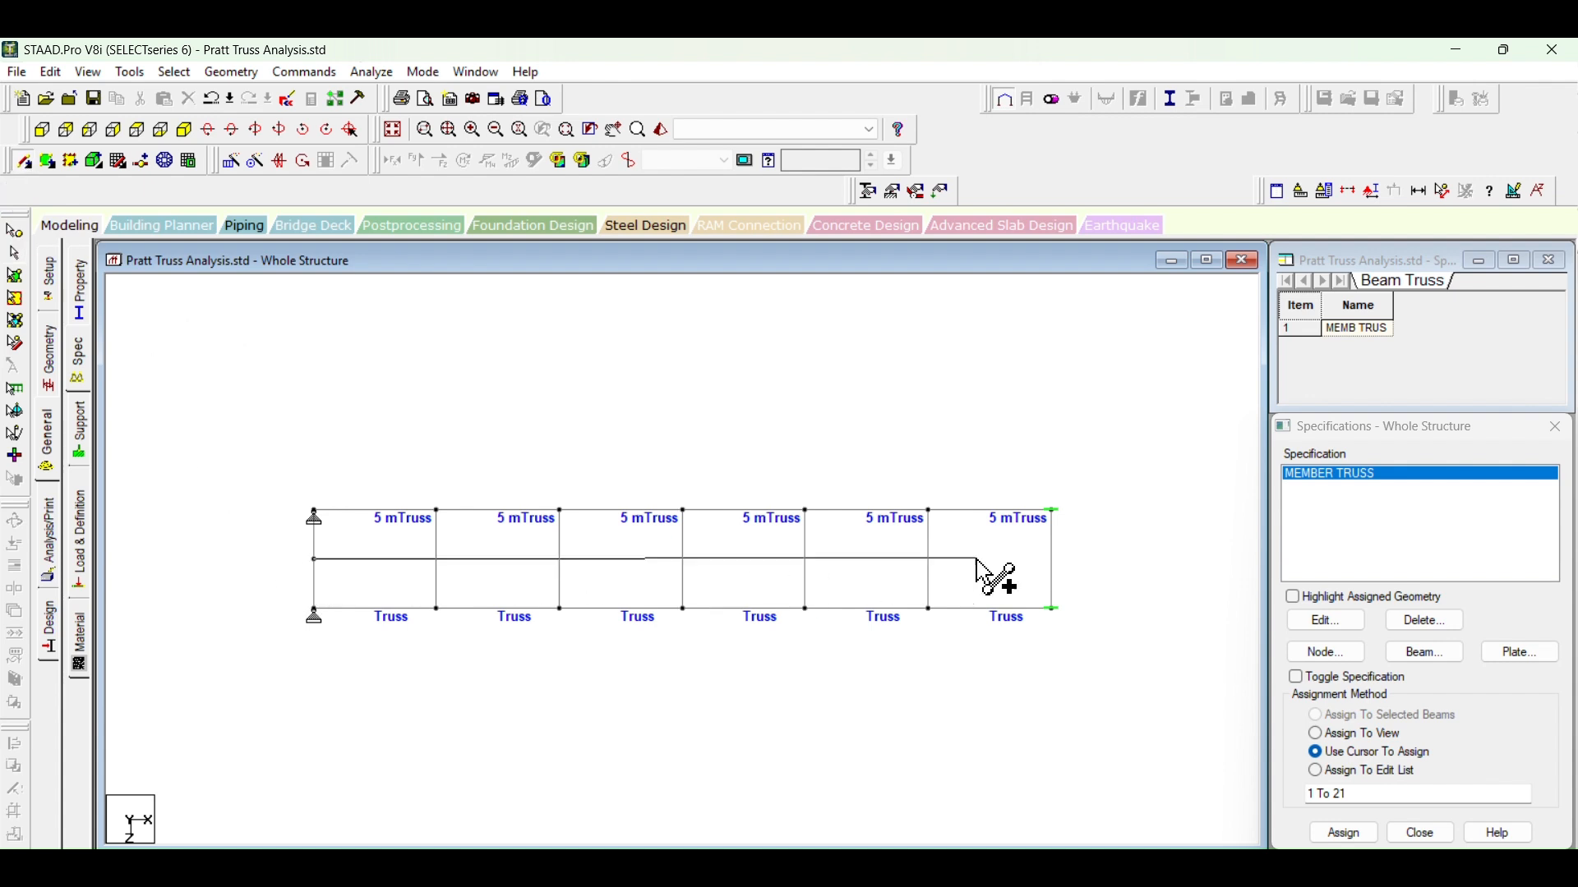
pyautogui.click(1055, 560)
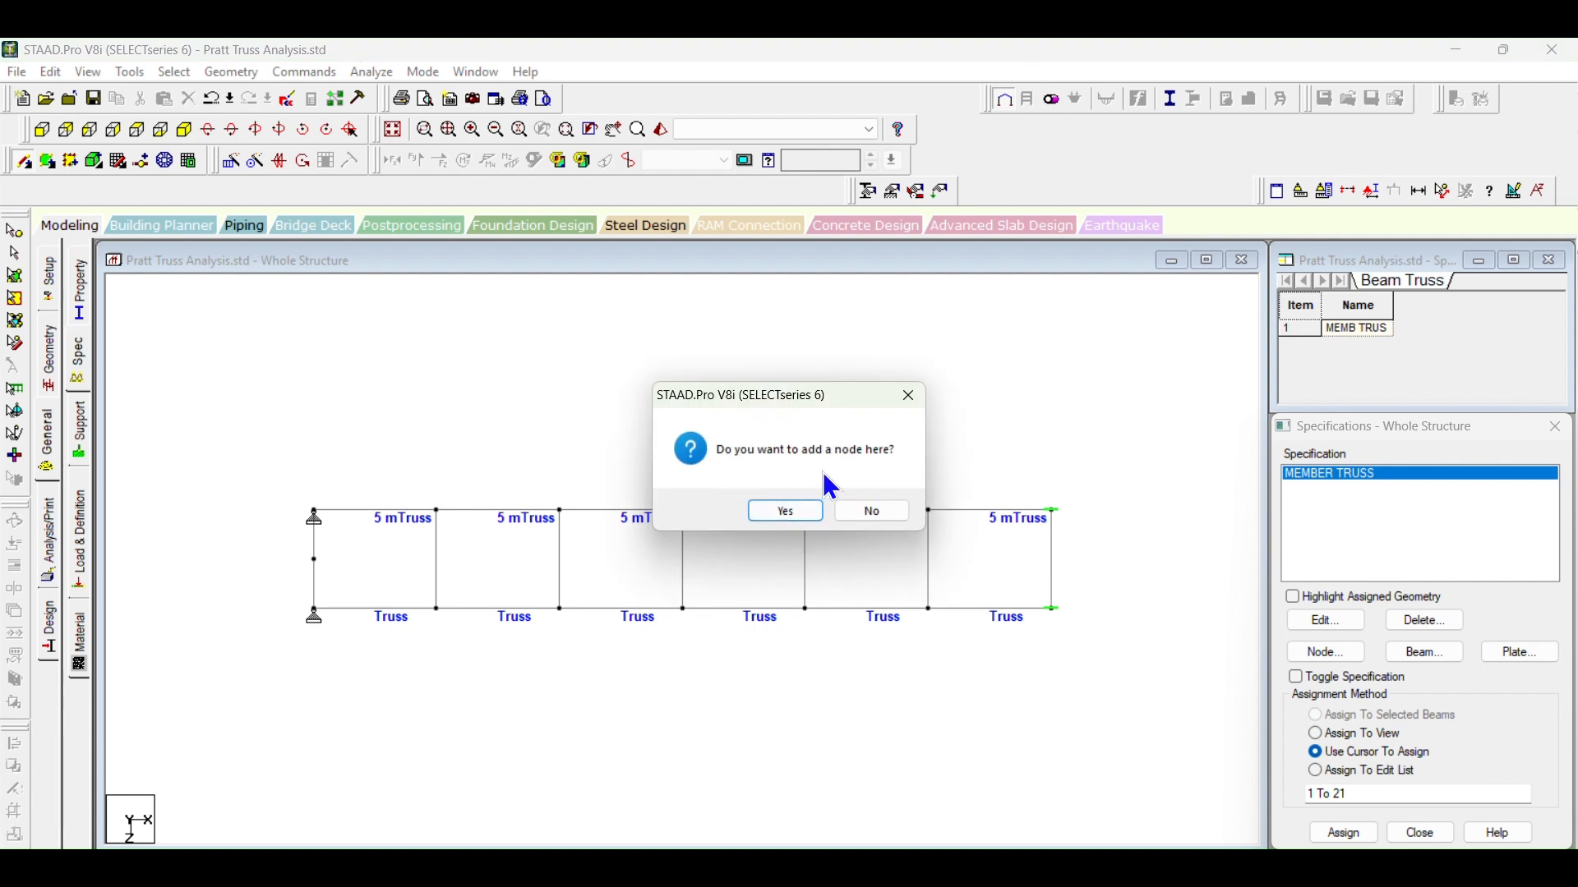
pyautogui.click(782, 514)
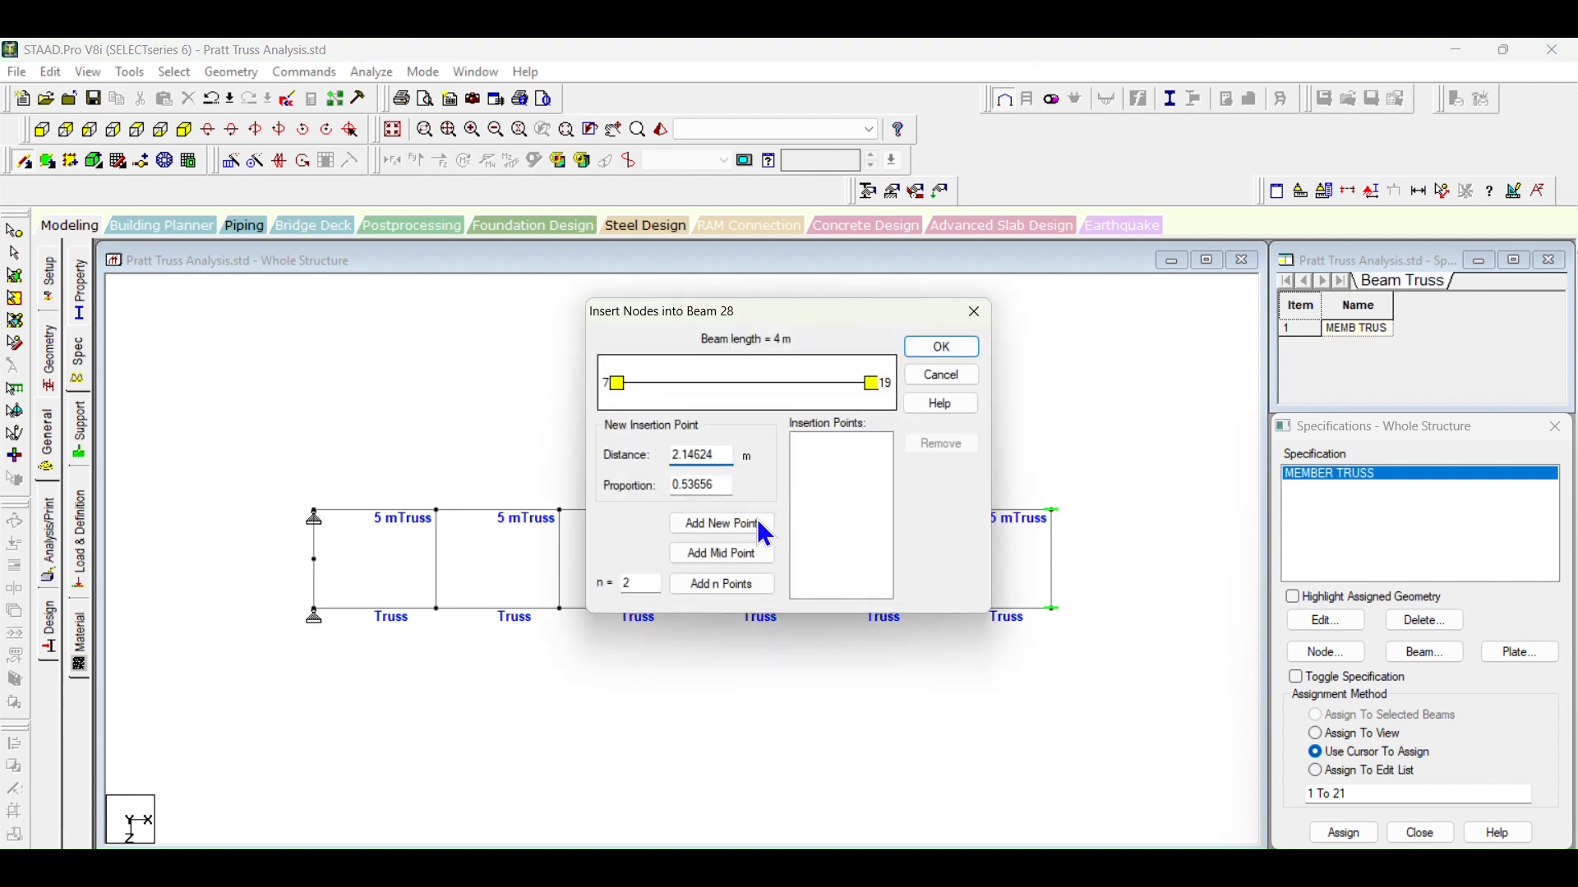
pyautogui.click(727, 554)
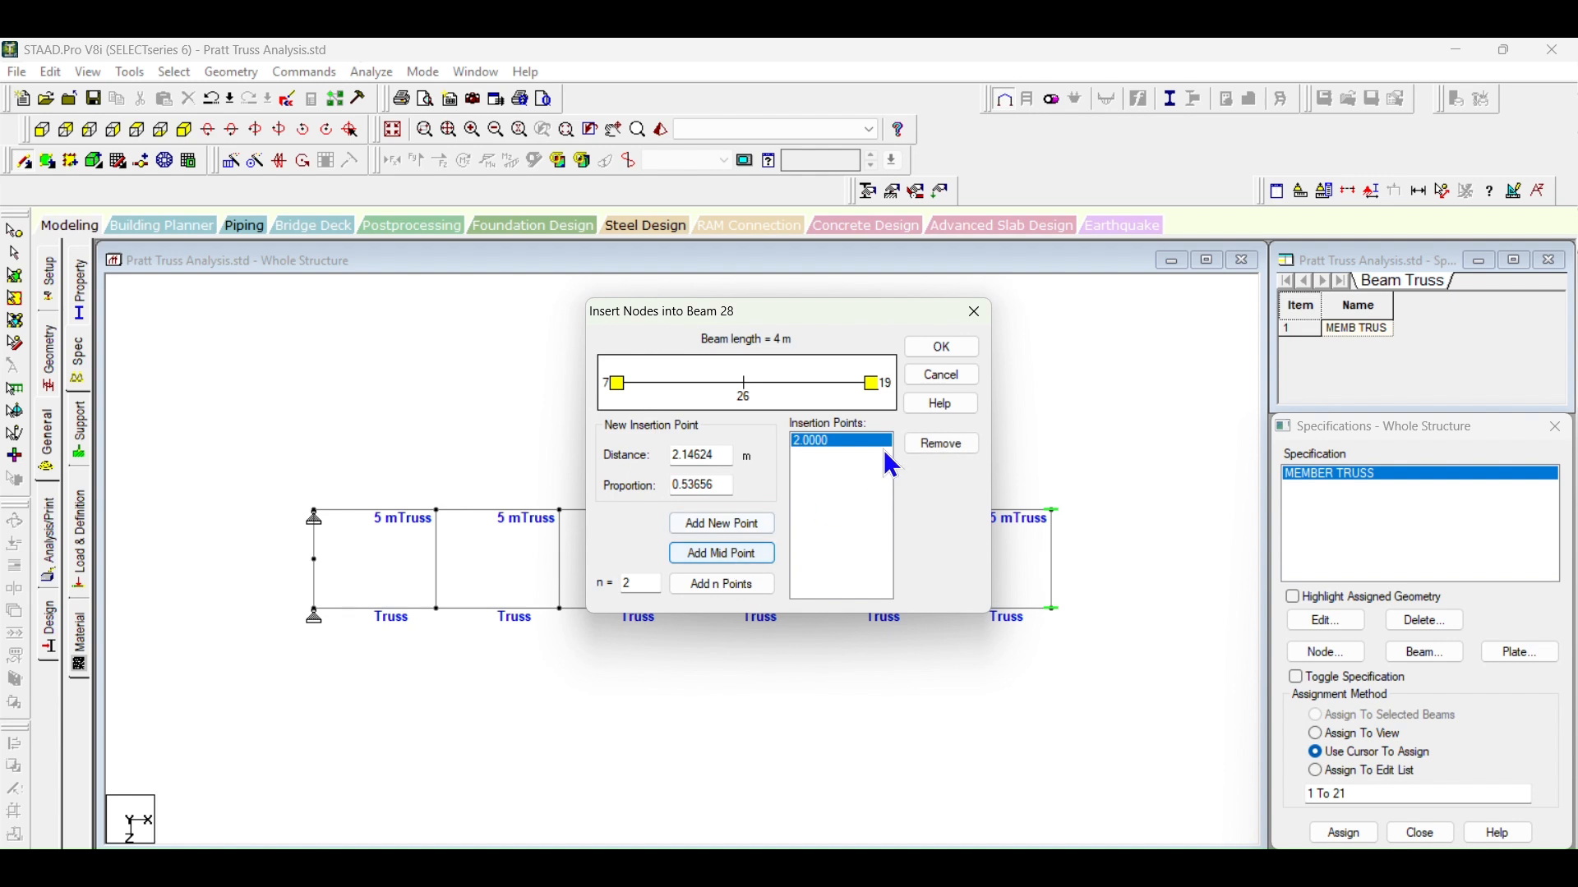
pyautogui.click(942, 347)
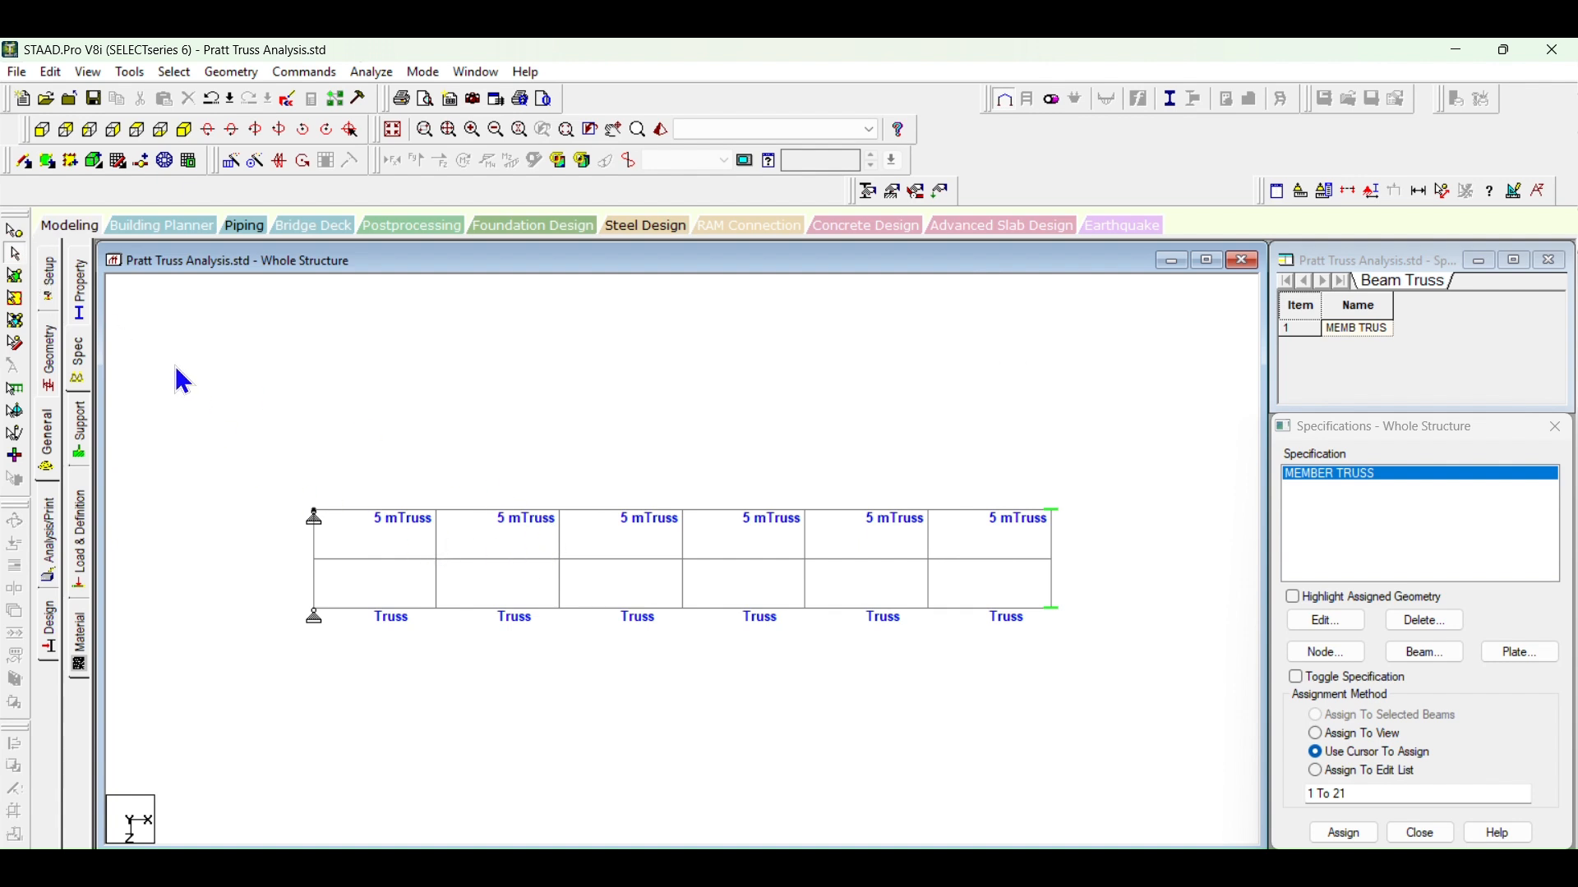
# Step: Inspect the centreline beam and the cross members individually to see whether they are split where they cross
pyautogui.click(487, 560)
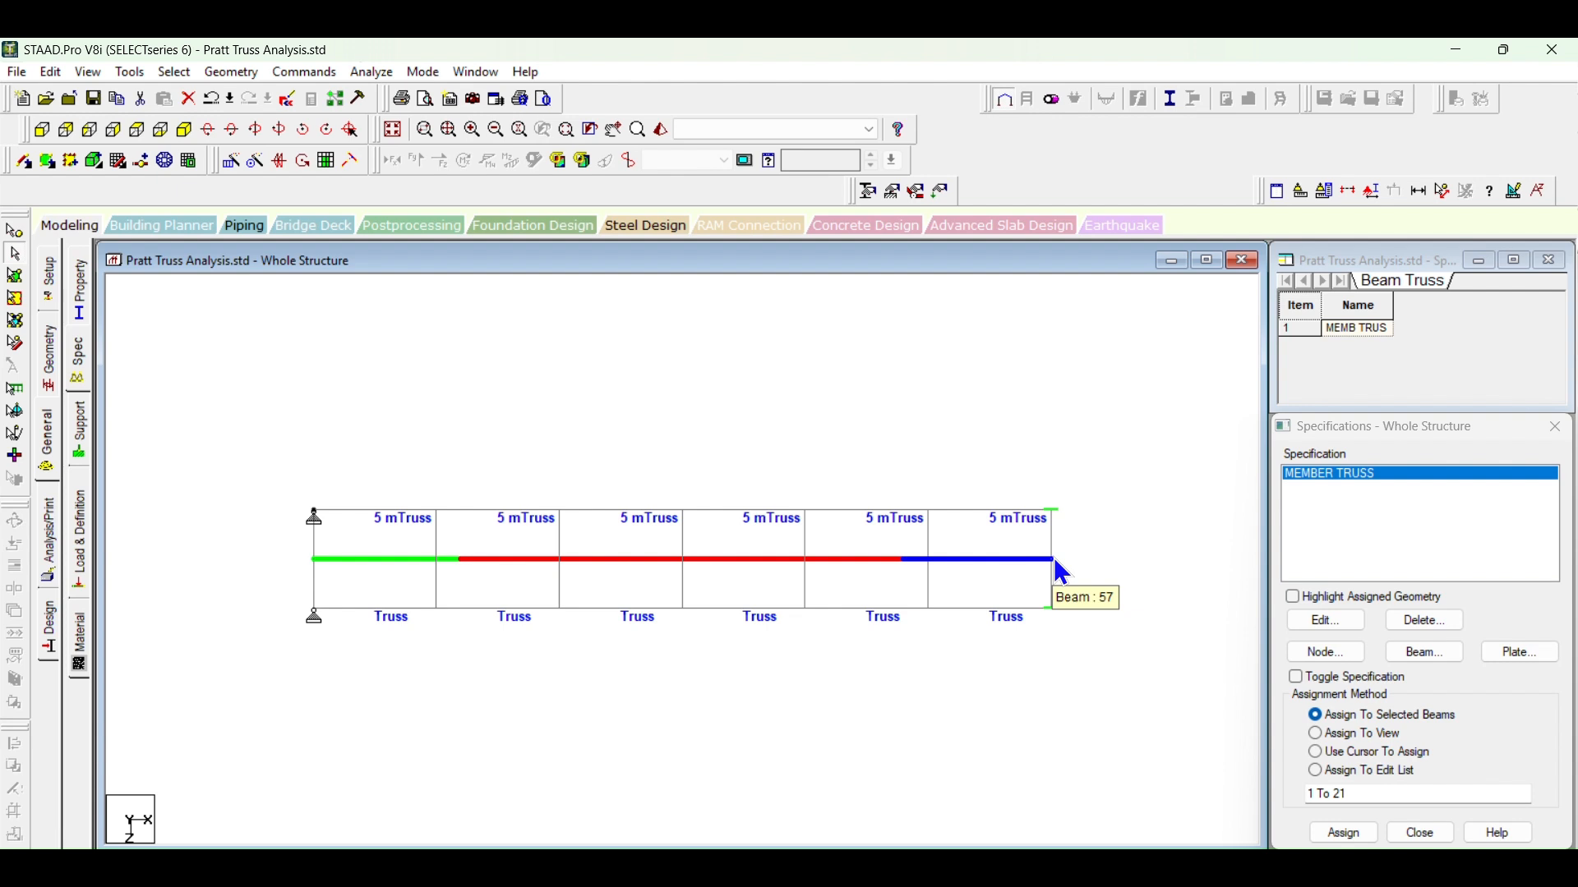
pyautogui.click(438, 539)
pyautogui.click(558, 542)
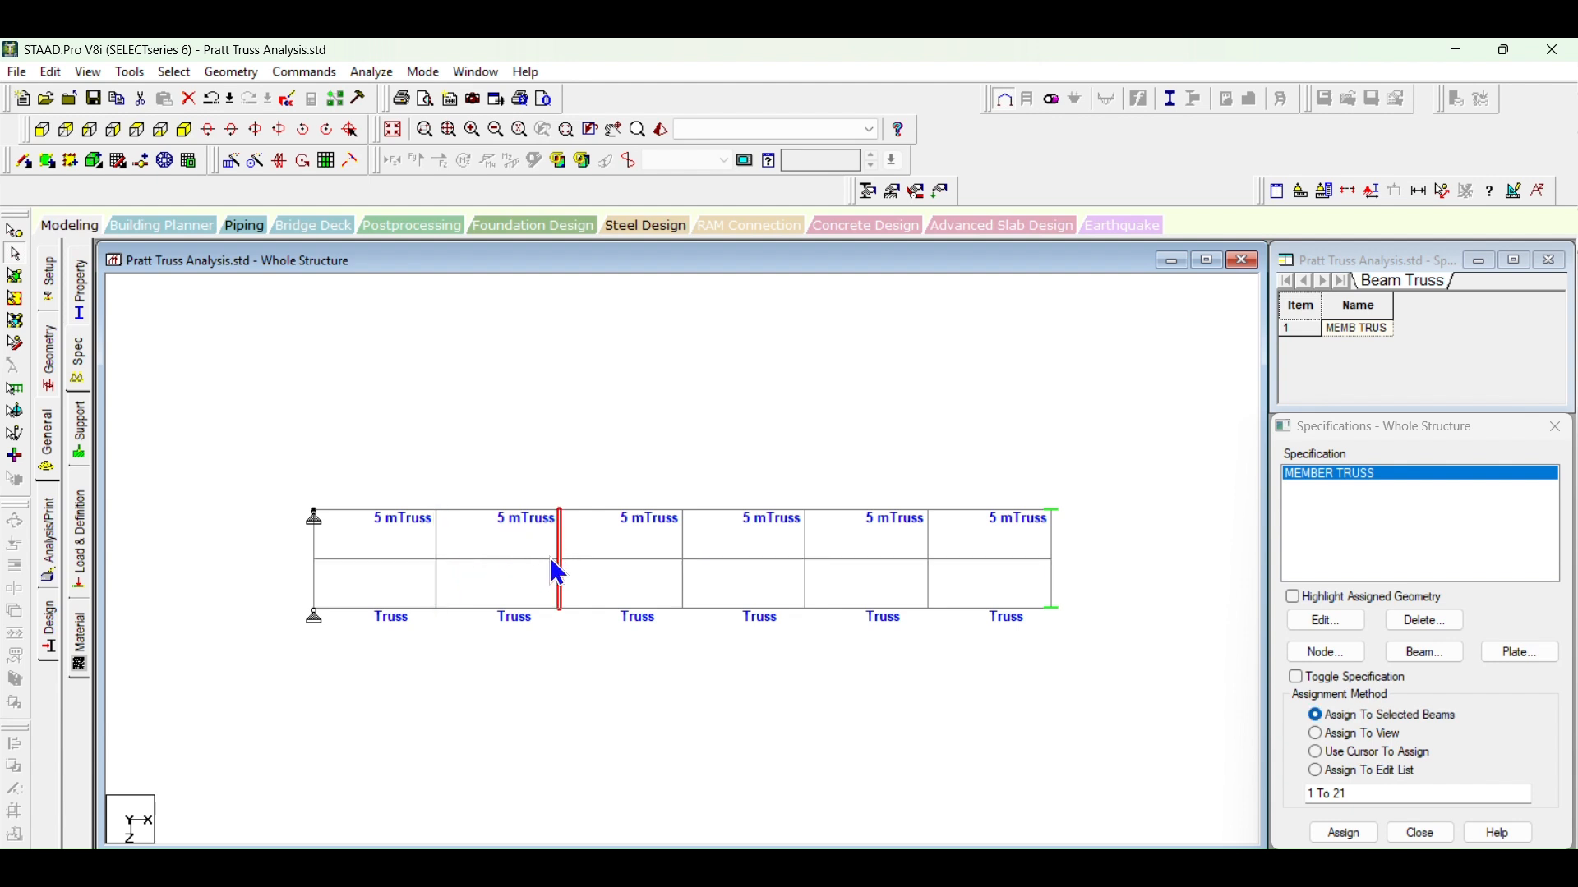
pyautogui.click(655, 561)
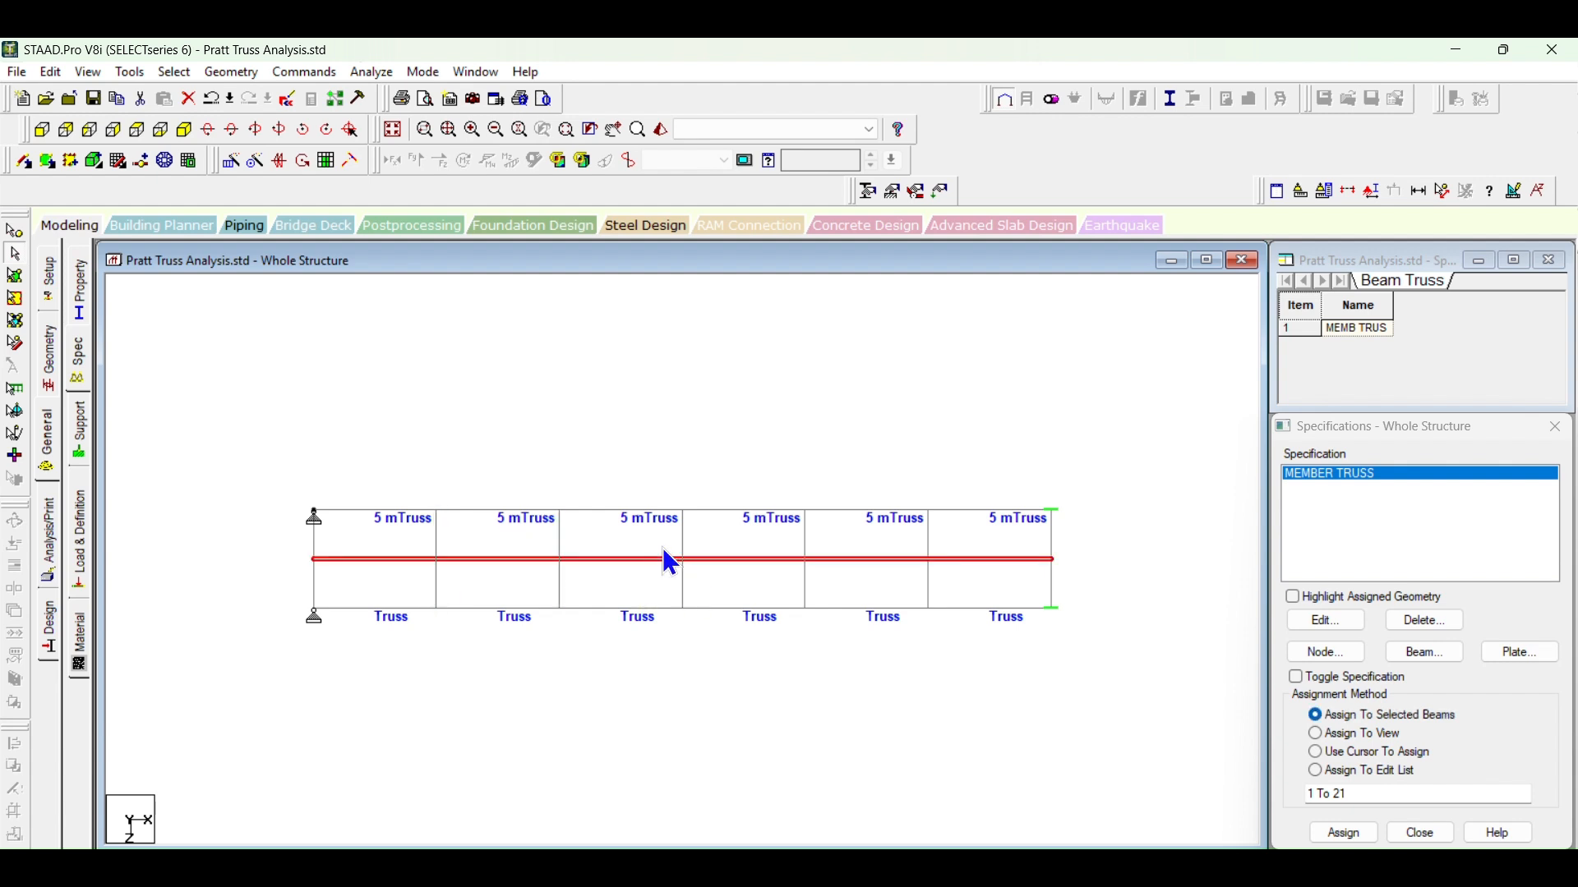
pyautogui.click(680, 543)
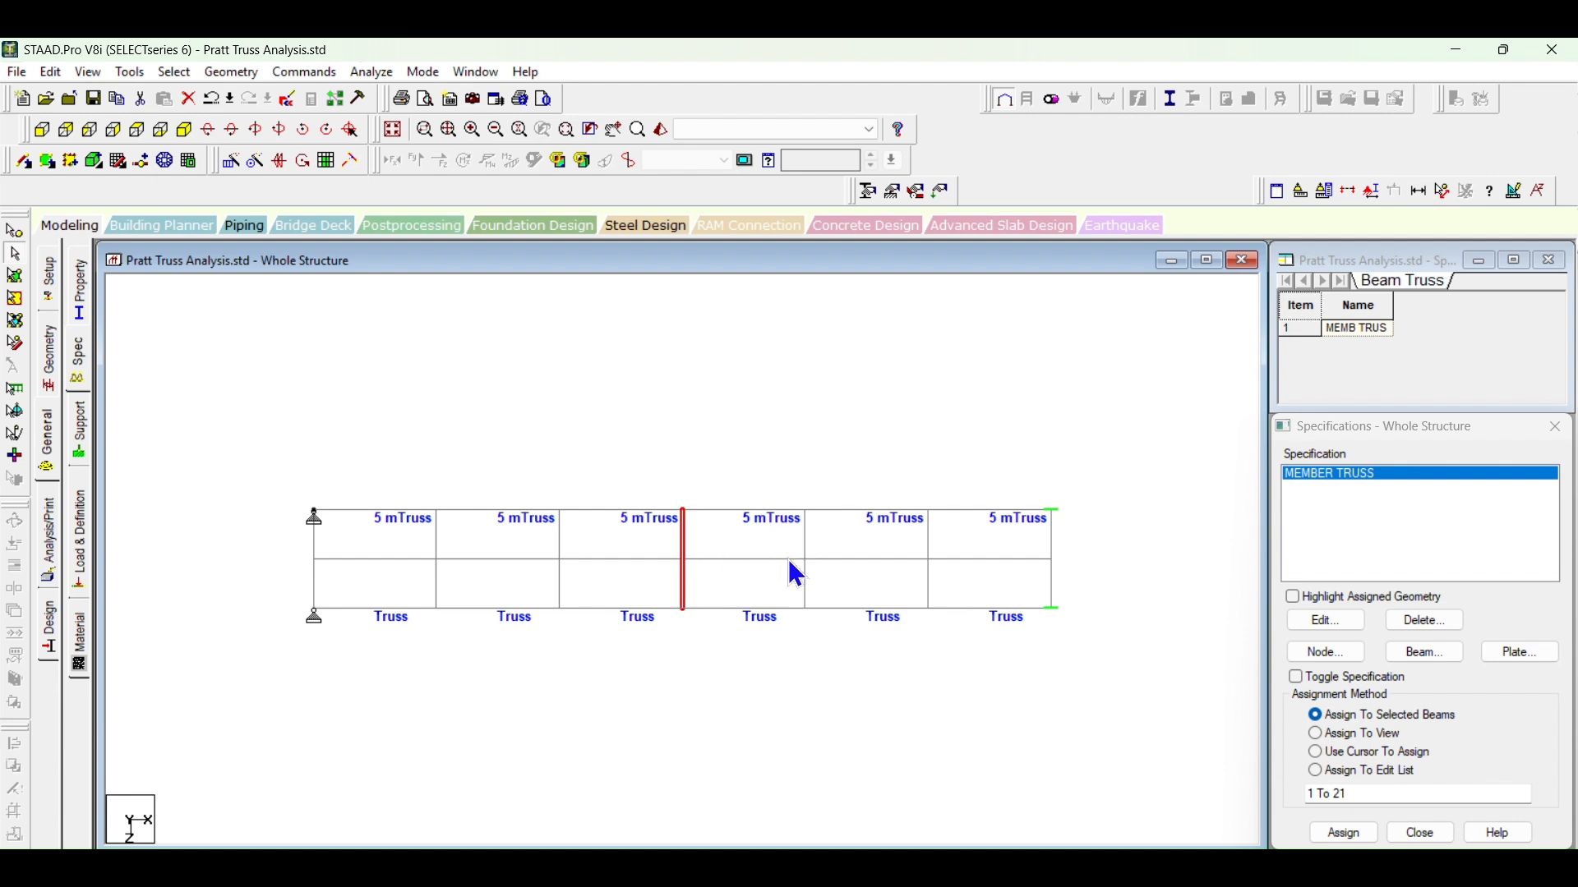
pyautogui.click(789, 559)
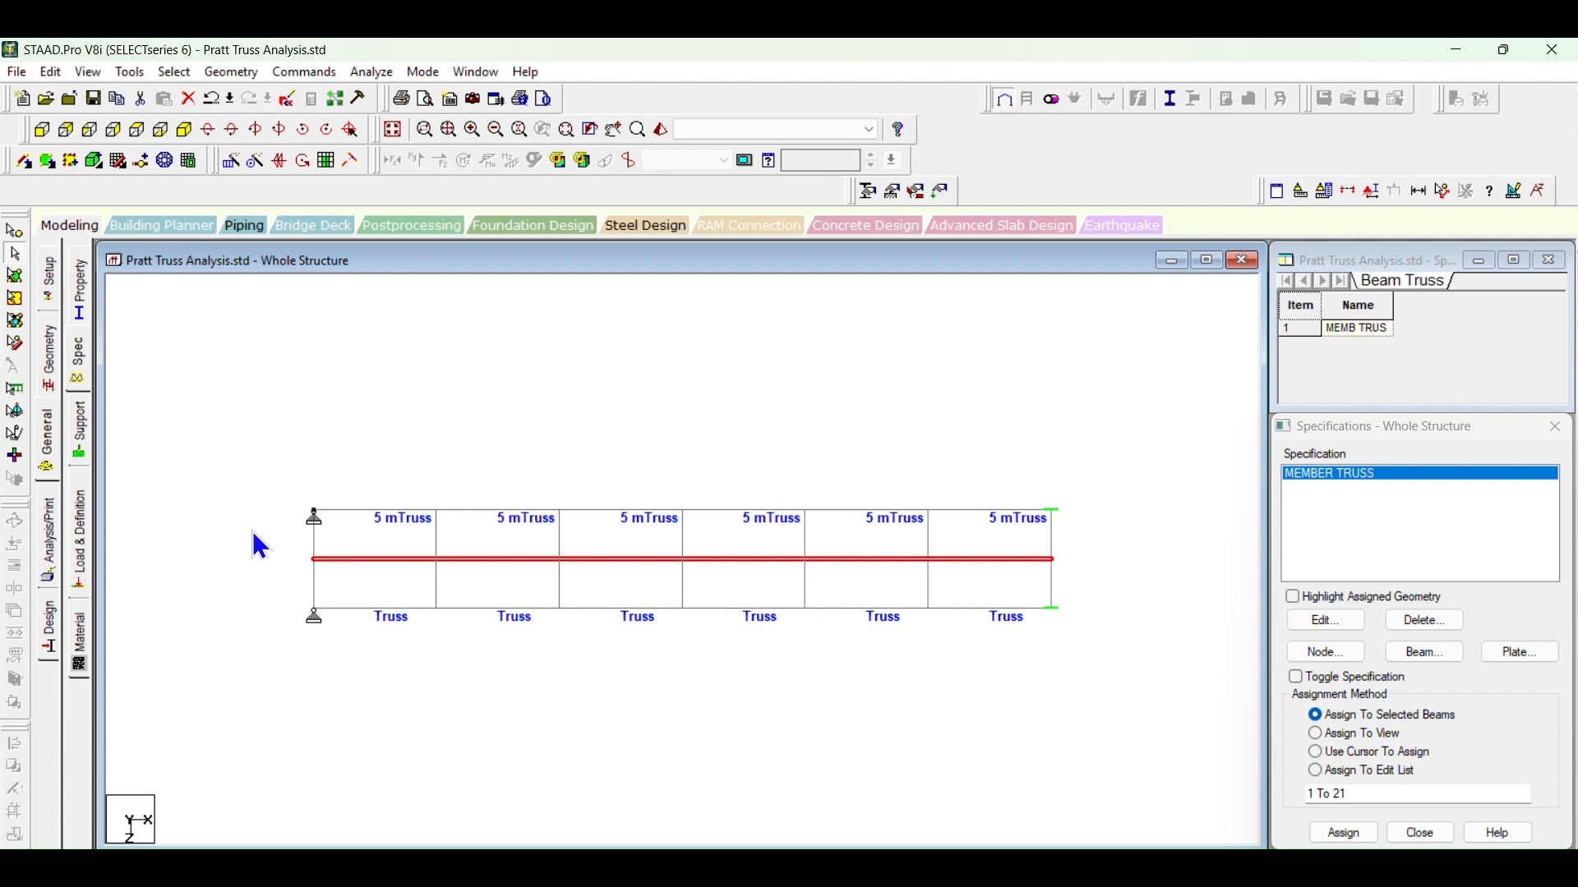
# Step: Intersect the centreline beam with all seven bottom cross members using a tolerance of 0 m
pyautogui.click(283, 548)
pyautogui.moveTo(278, 528); pyautogui.dragTo(1113, 593)
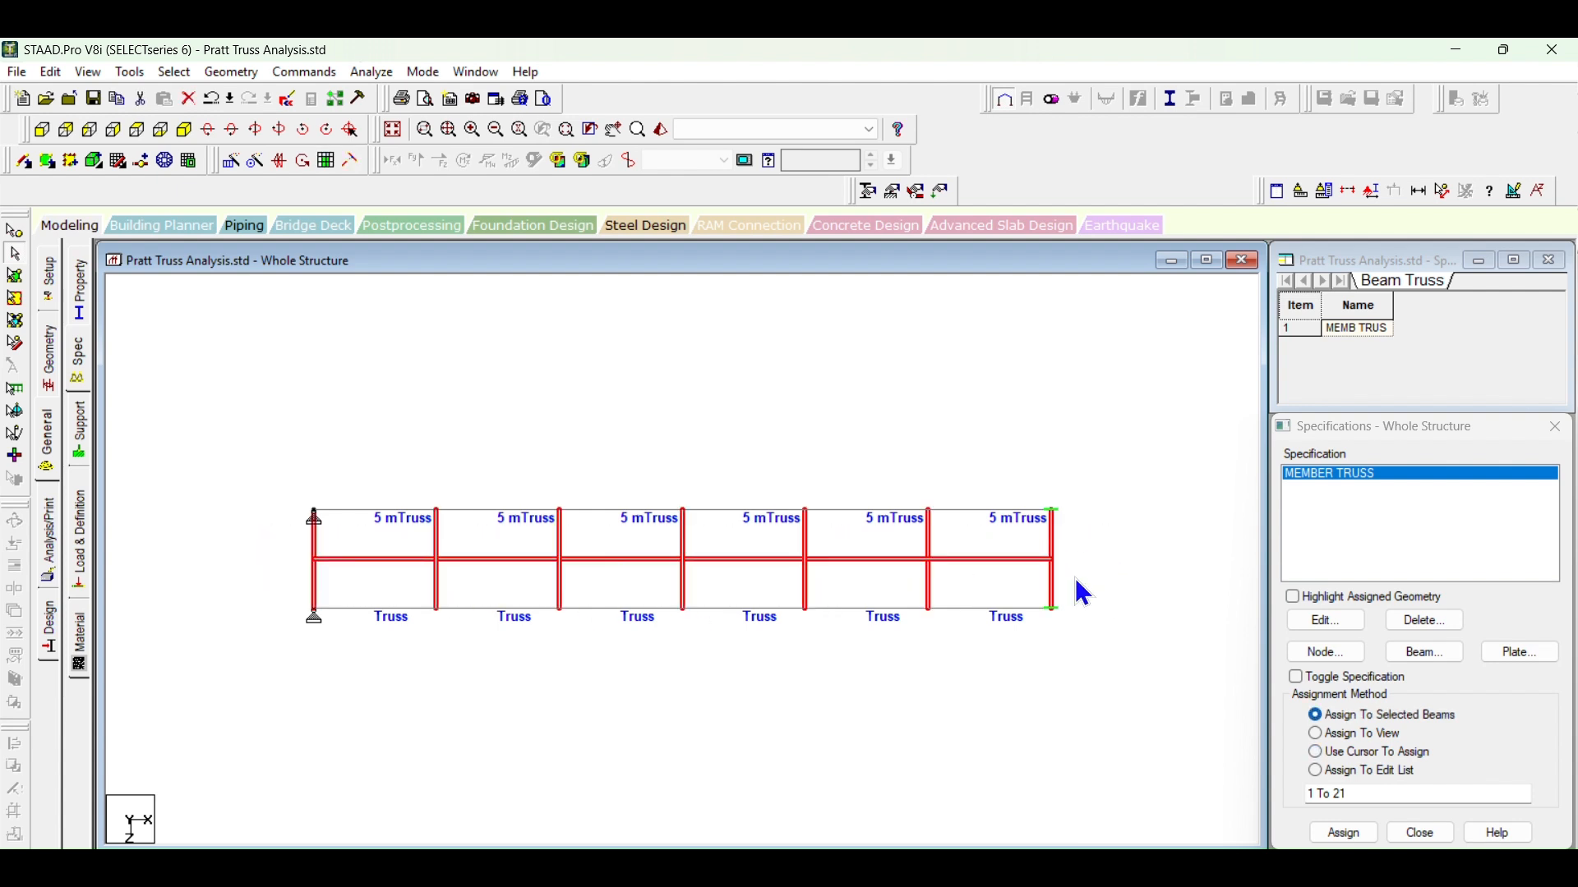
pyautogui.click(230, 72)
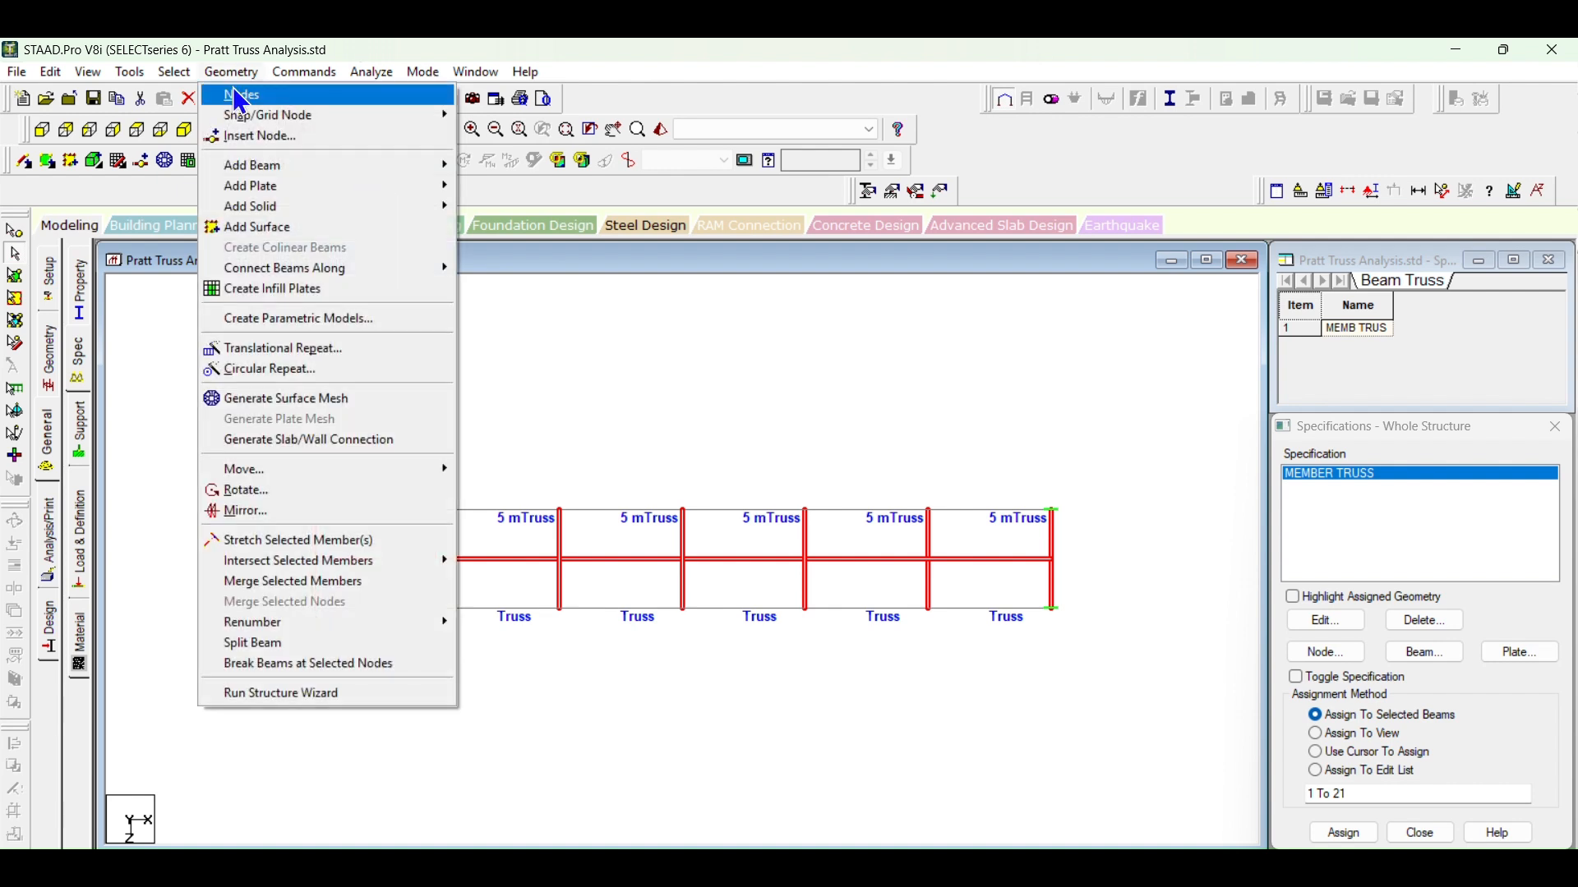
pyautogui.moveTo(312, 564)
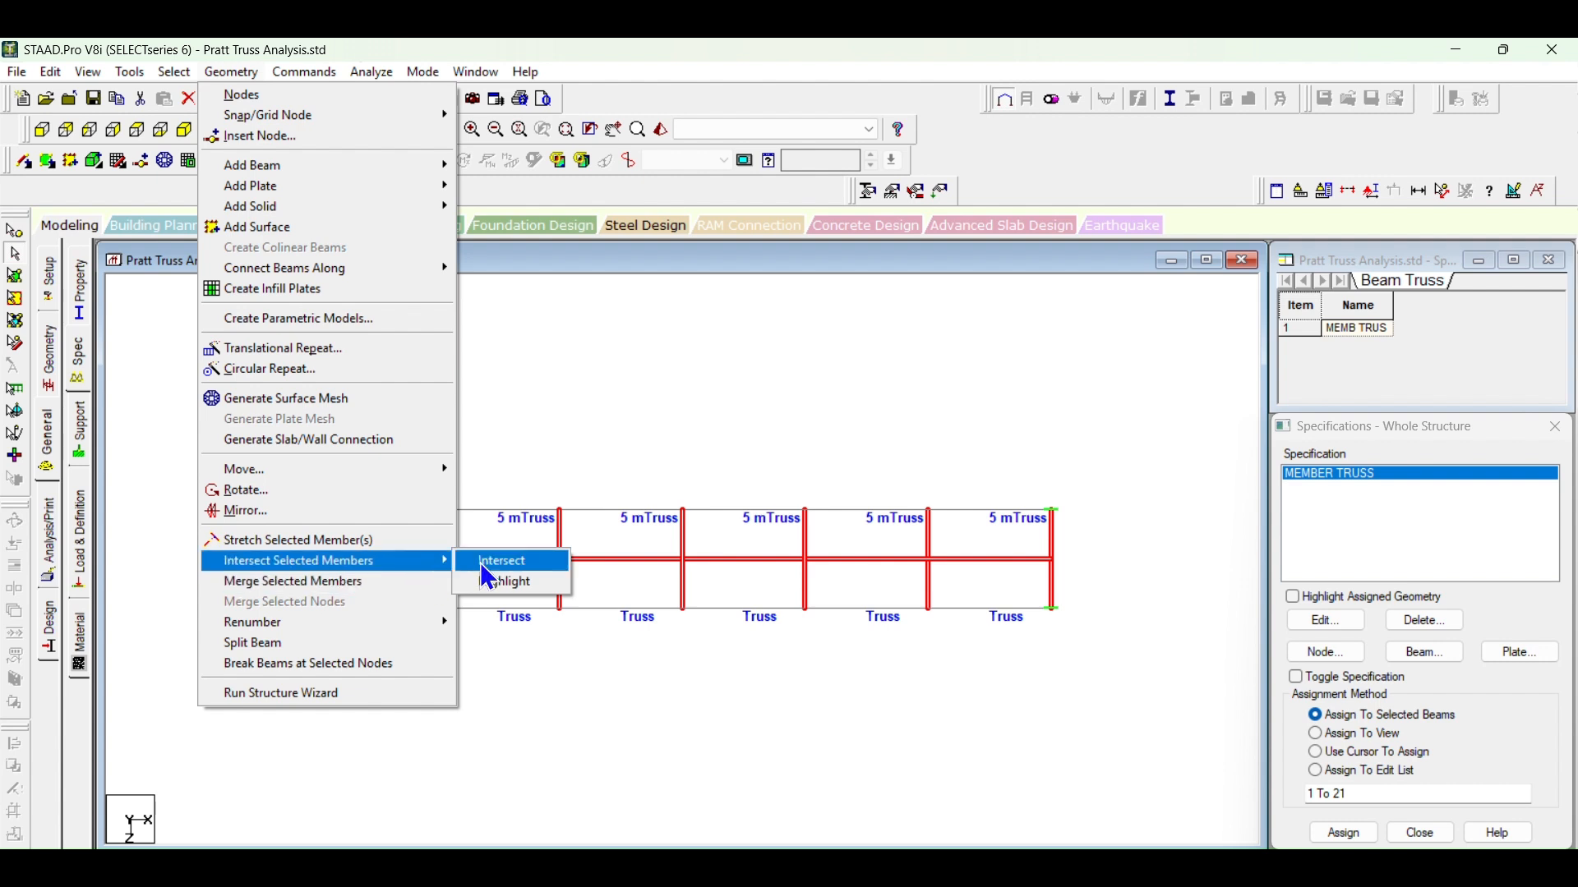
pyautogui.click(501, 562)
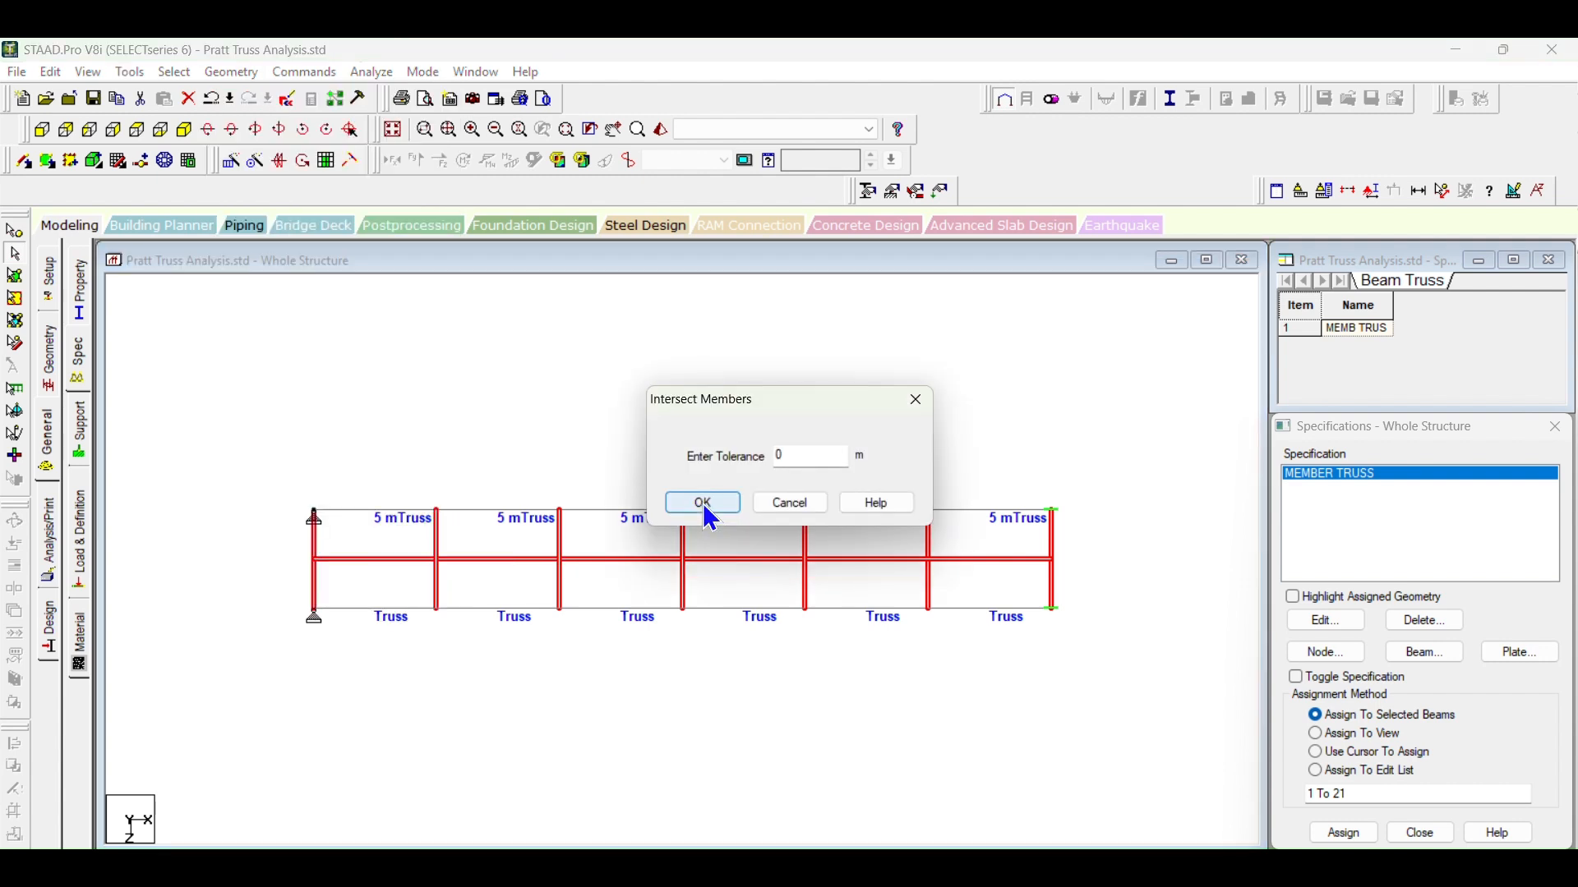
pyautogui.press('Return')
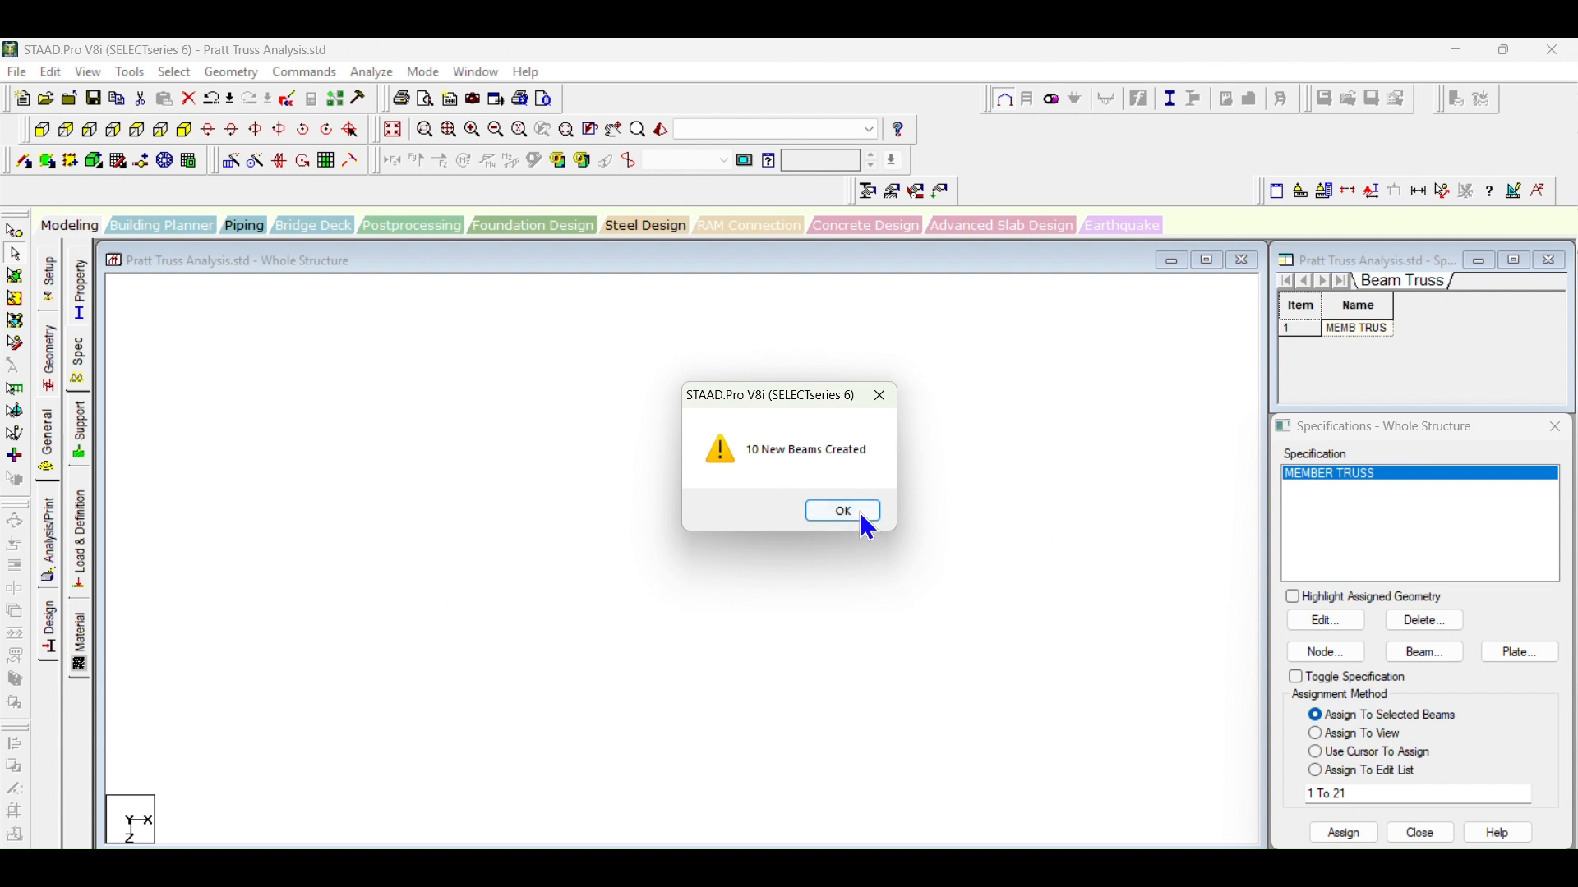
pyautogui.click(857, 516)
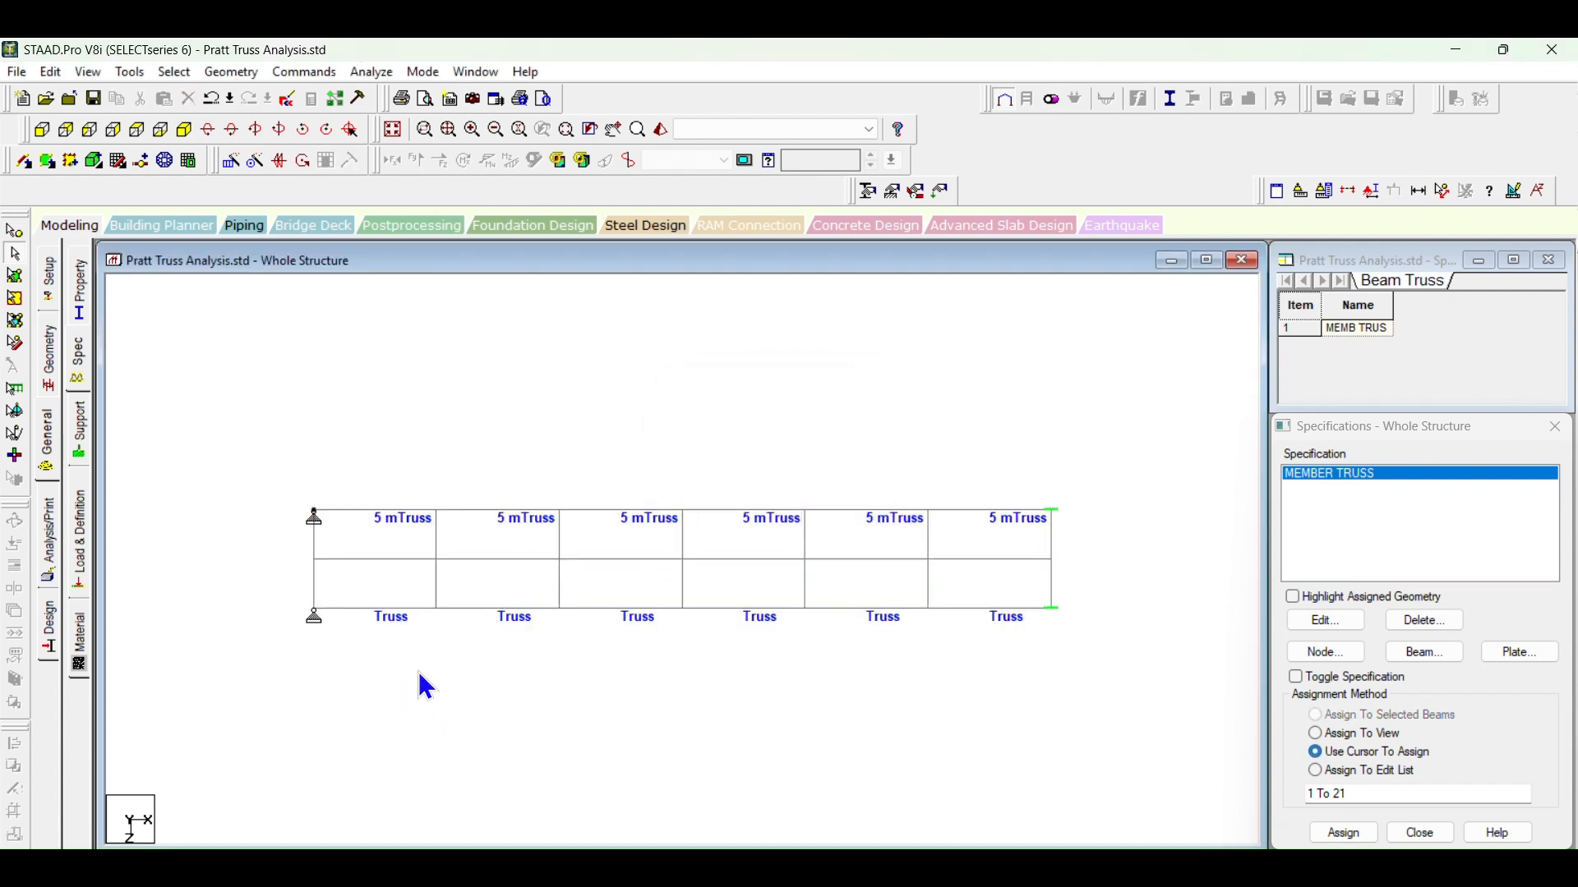
# Step: Check the centreline beam and cross member segments individually to see how they are divided at the crossings
pyautogui.click(392, 562)
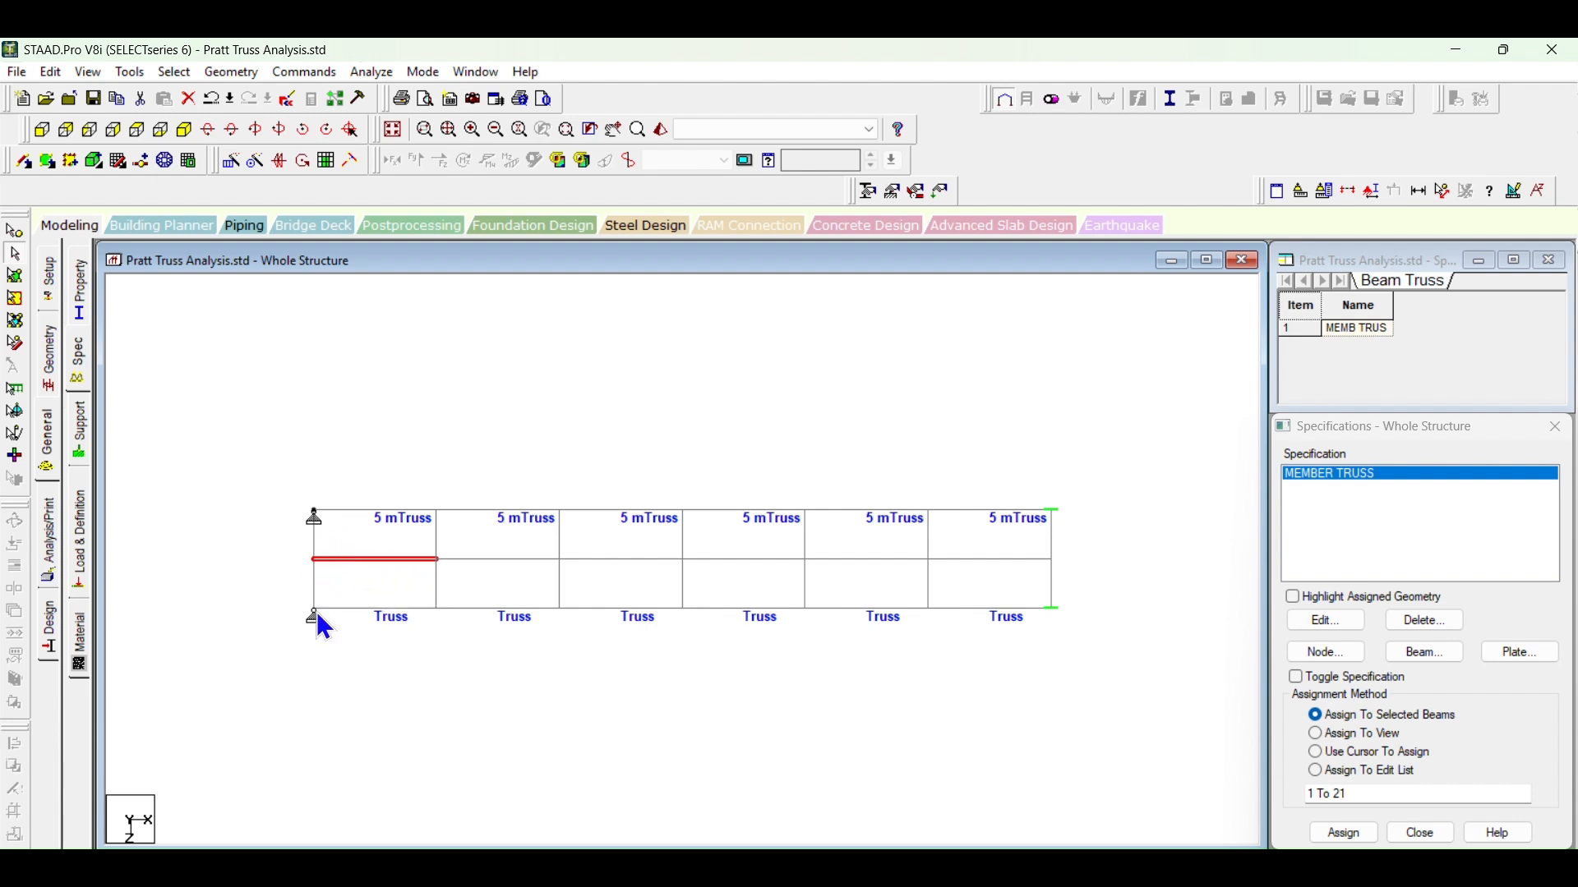
pyautogui.click(437, 565)
pyautogui.click(439, 540)
pyautogui.click(526, 559)
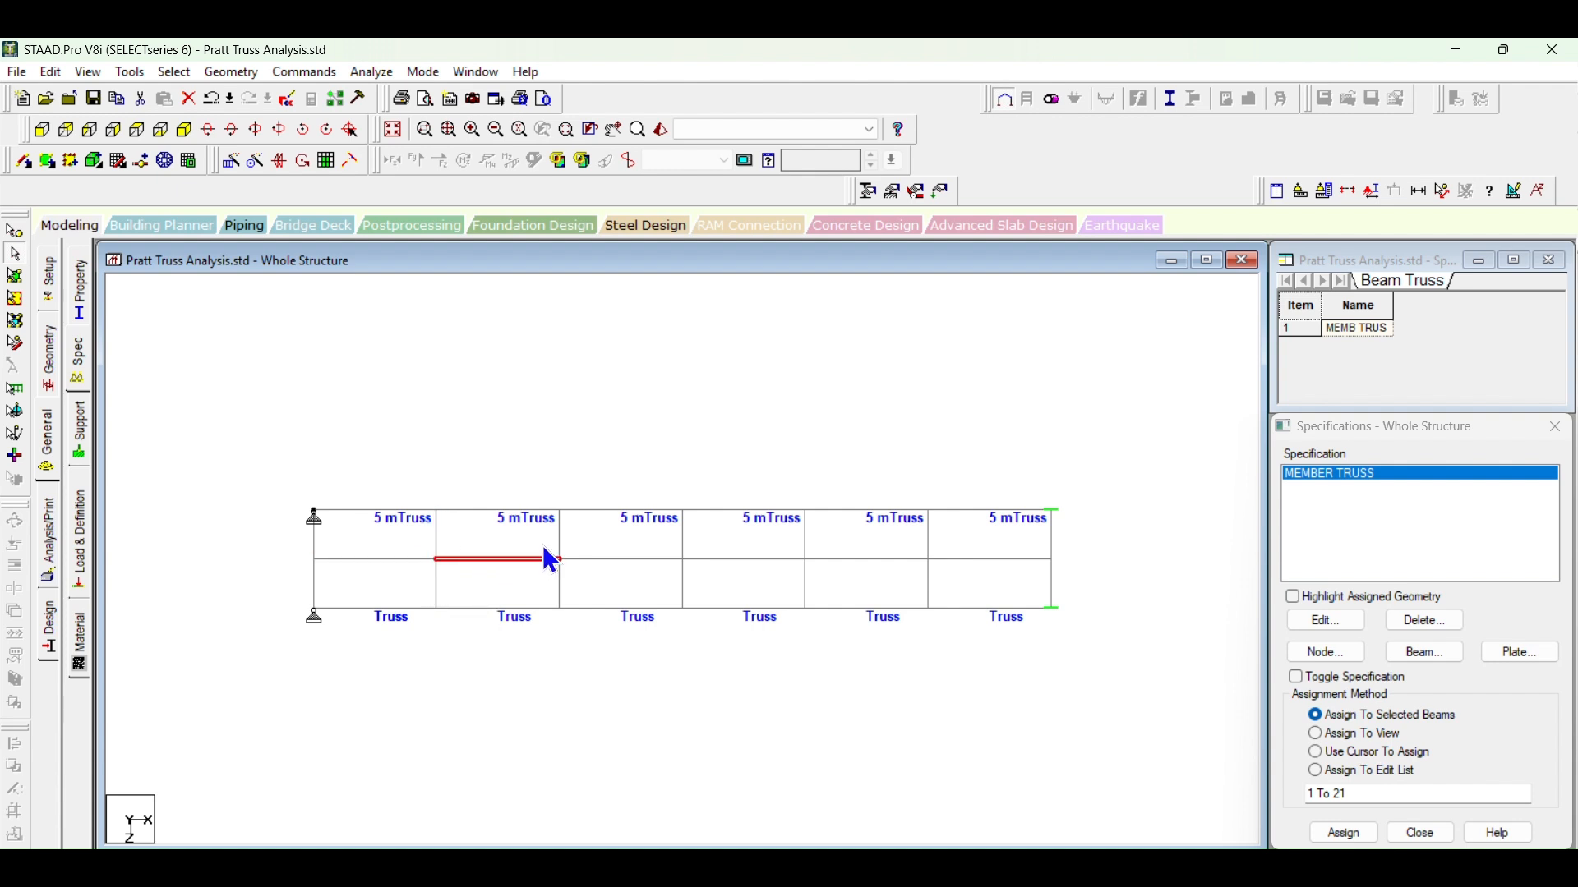
pyautogui.click(562, 536)
pyautogui.click(562, 580)
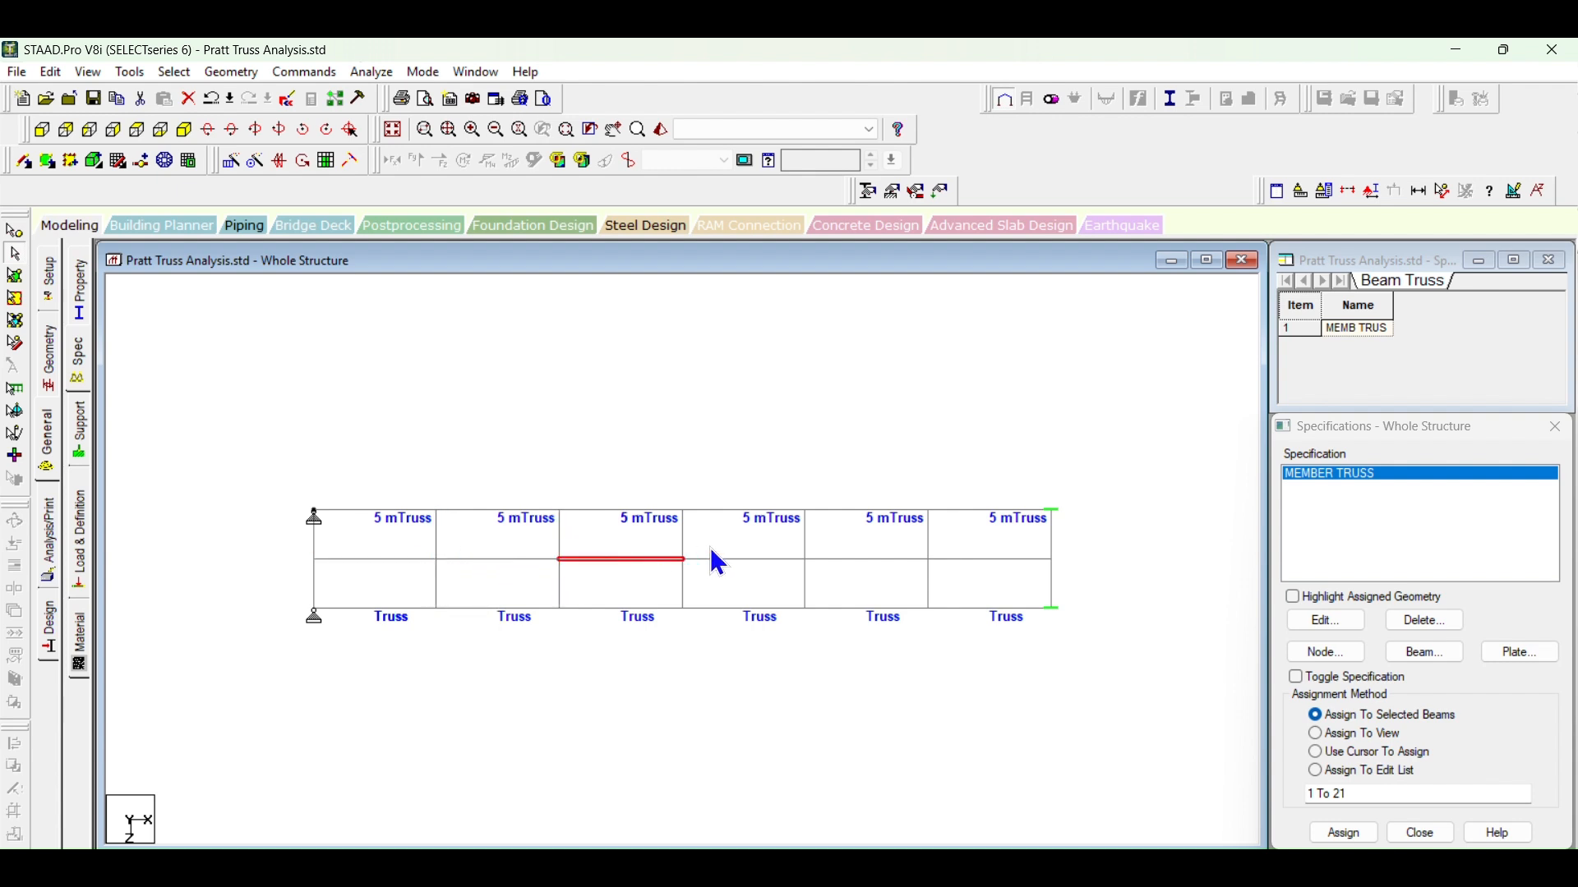
pyautogui.click(682, 539)
pyautogui.click(681, 575)
pyautogui.click(772, 560)
pyautogui.click(807, 542)
pyautogui.click(929, 539)
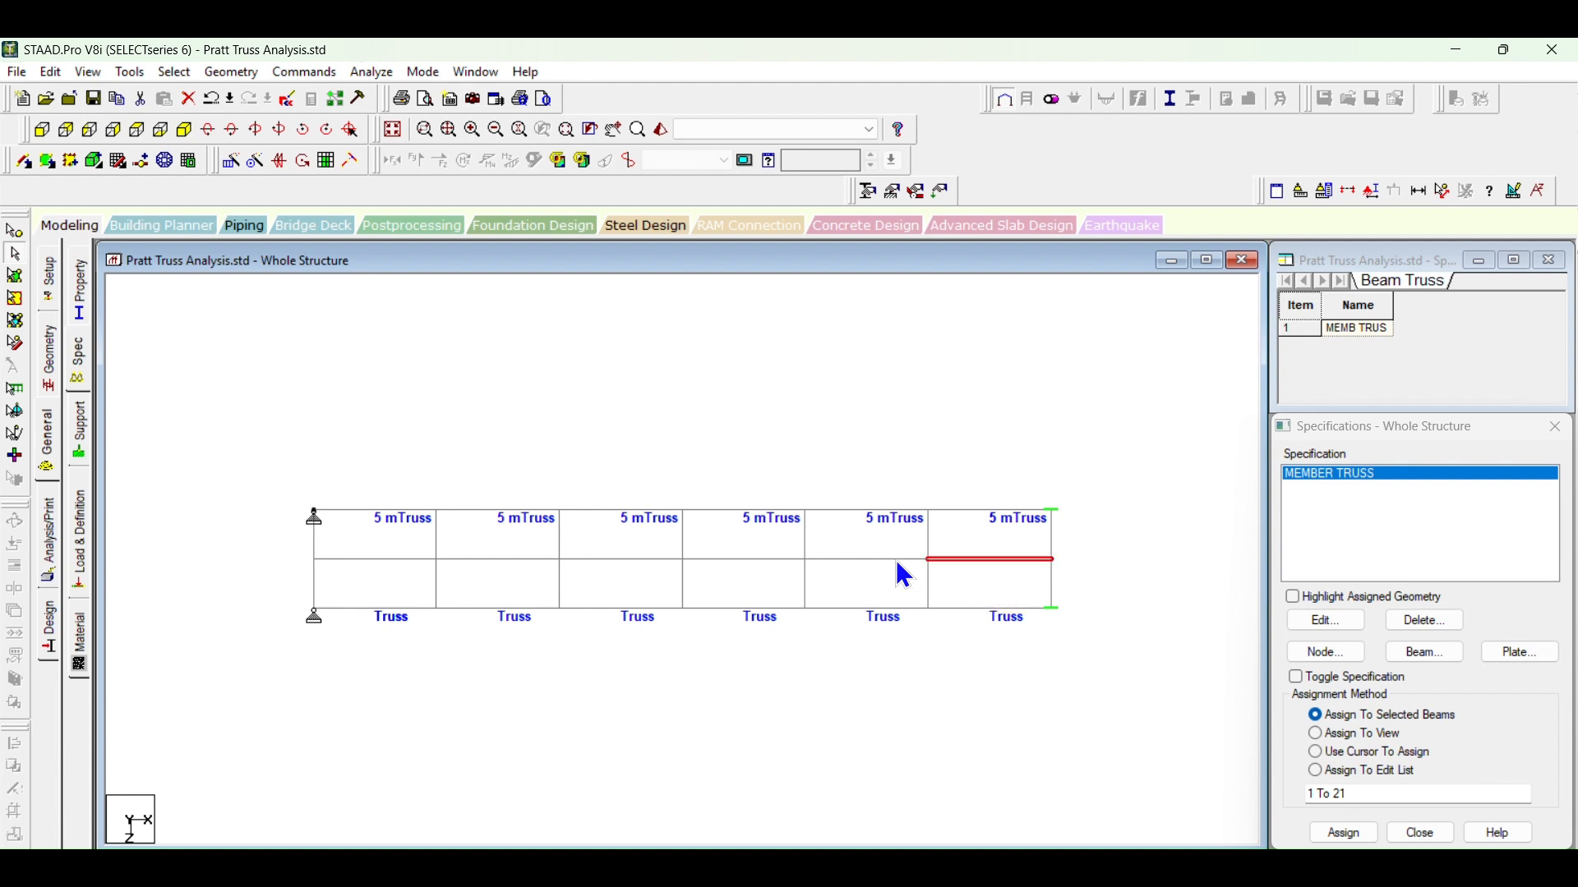
pyautogui.click(701, 416)
# Step: Display the whole structure, highlight all members with a missing property, and clear the selection
pyautogui.click(88, 71)
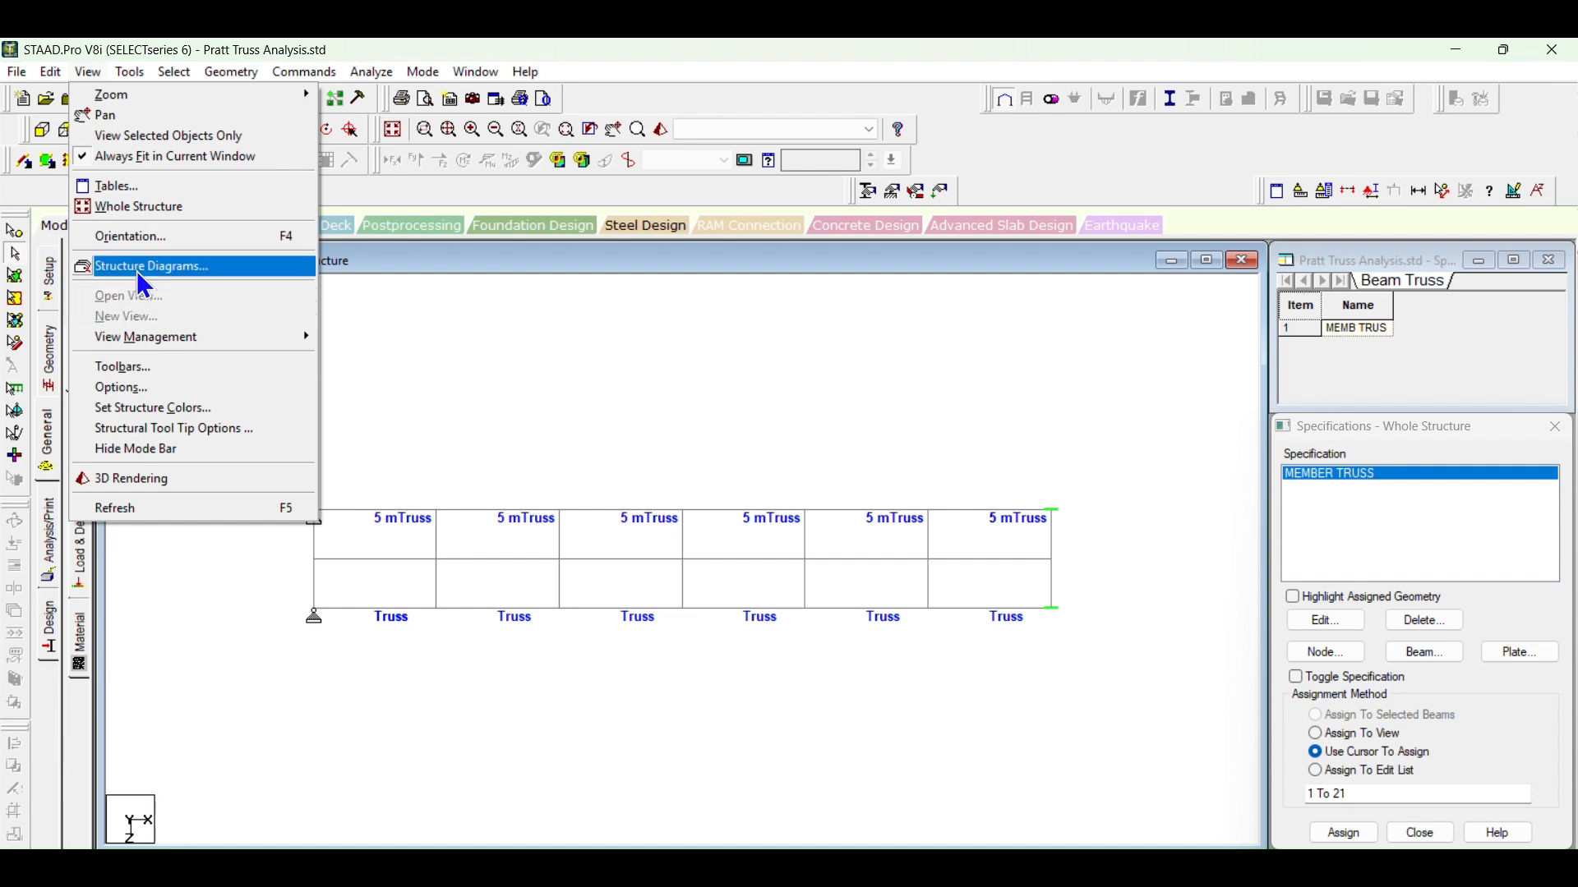
pyautogui.click(133, 207)
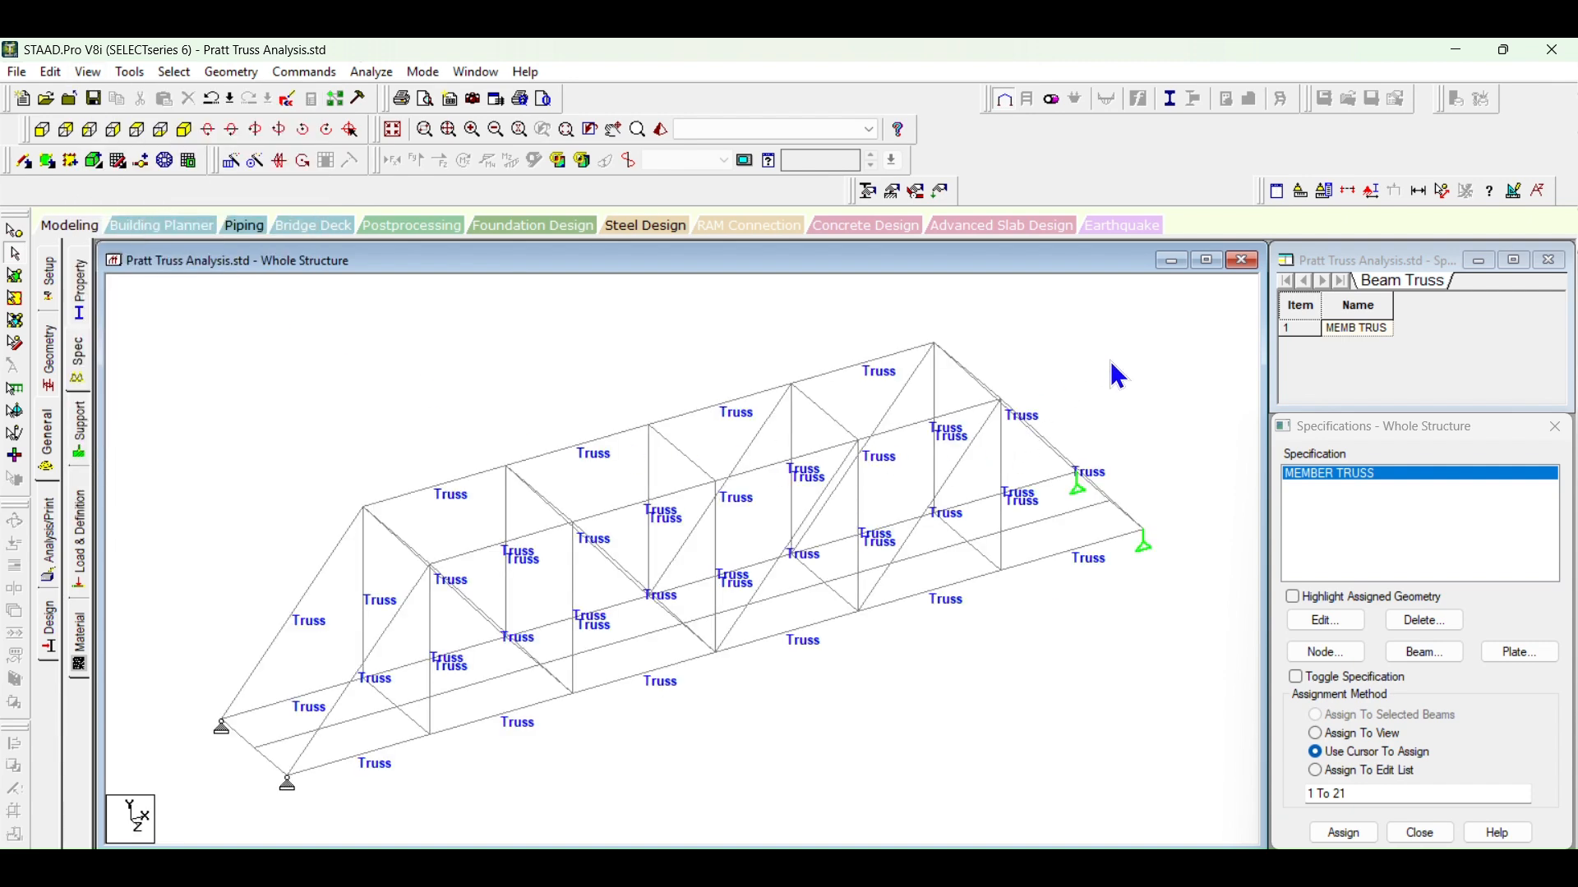
pyautogui.click(131, 72)
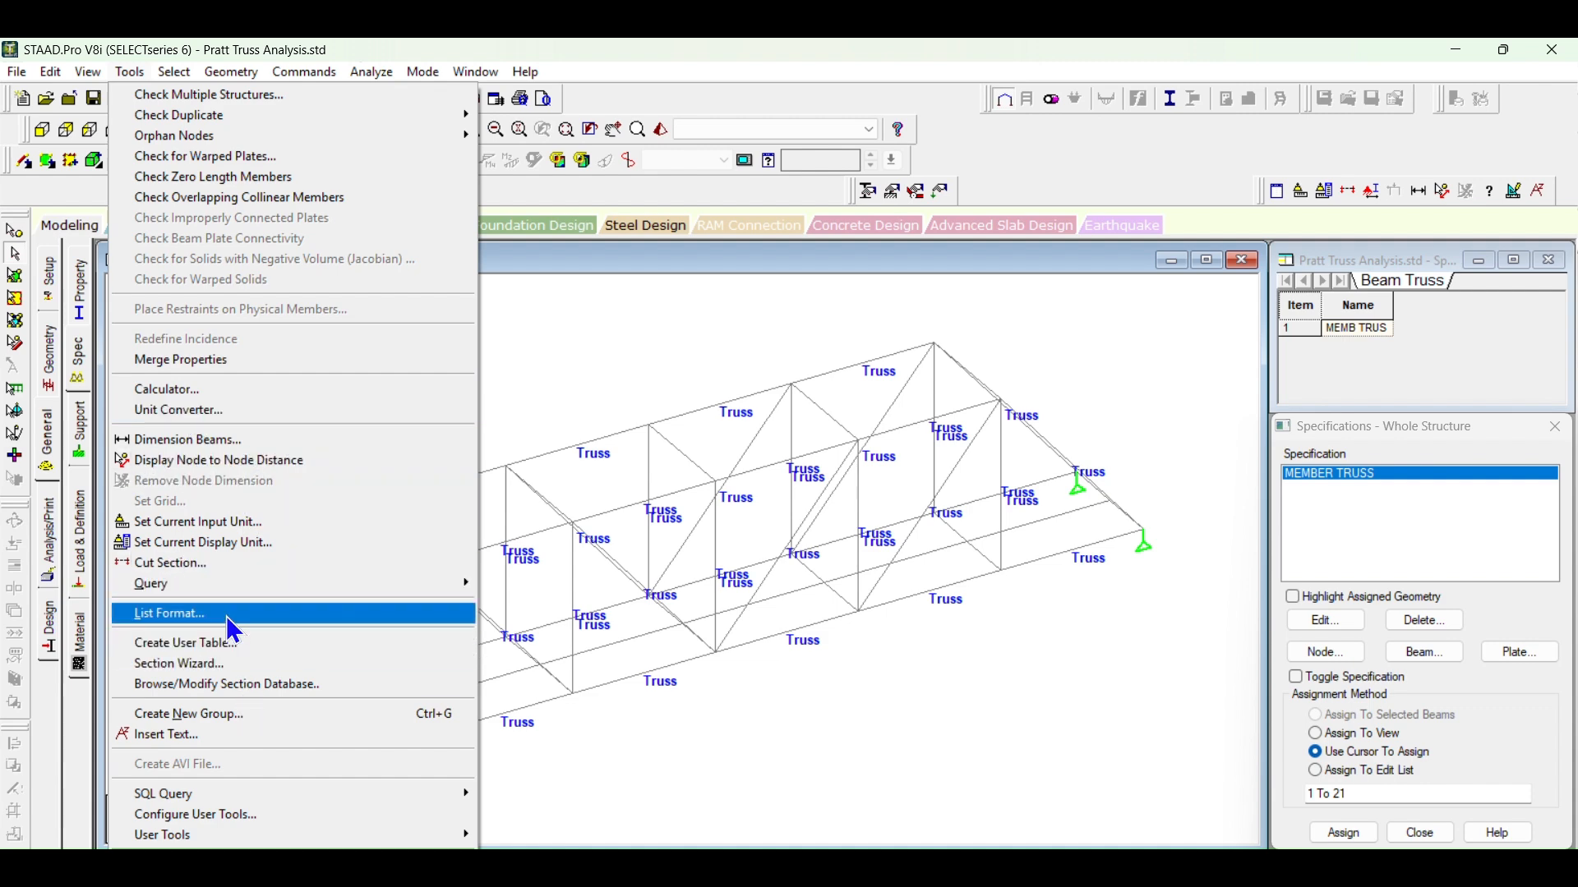
pyautogui.moveTo(175, 74)
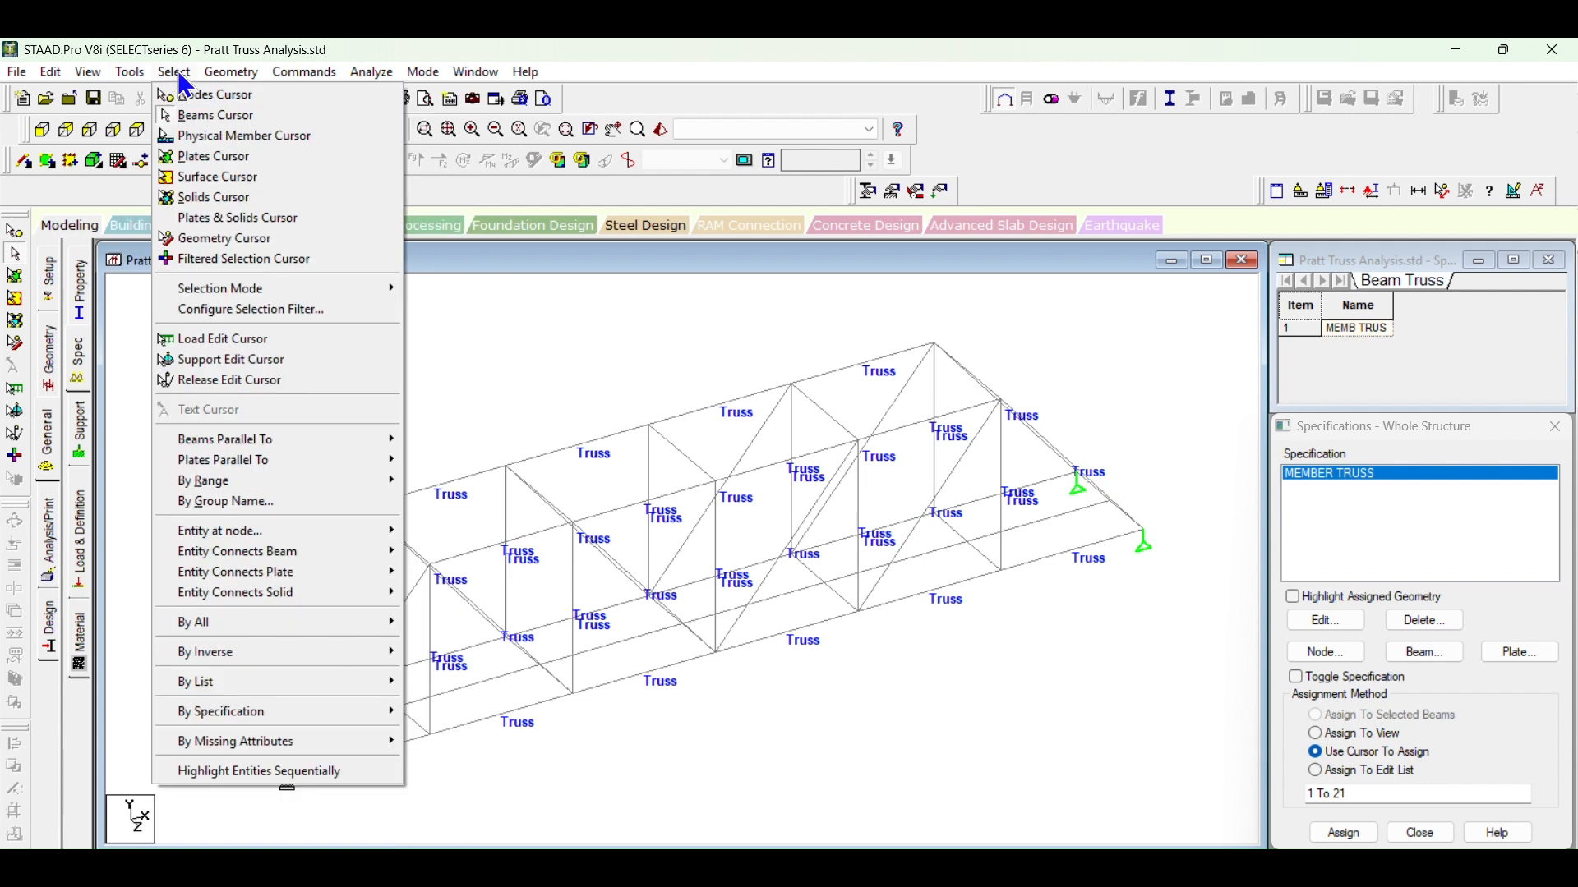
pyautogui.moveTo(256, 750)
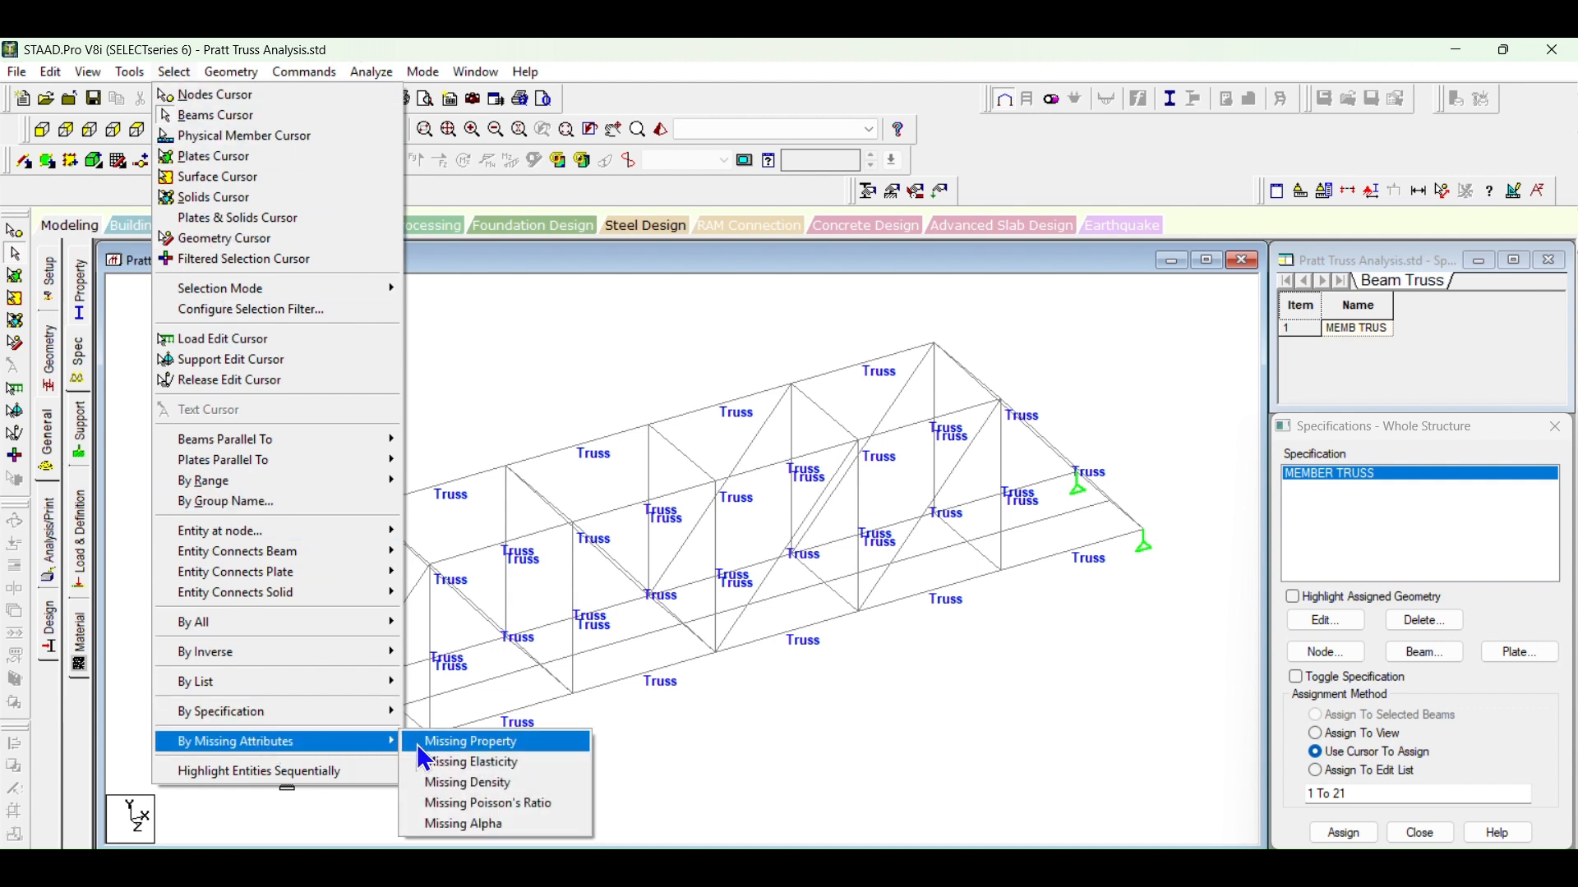
pyautogui.click(457, 744)
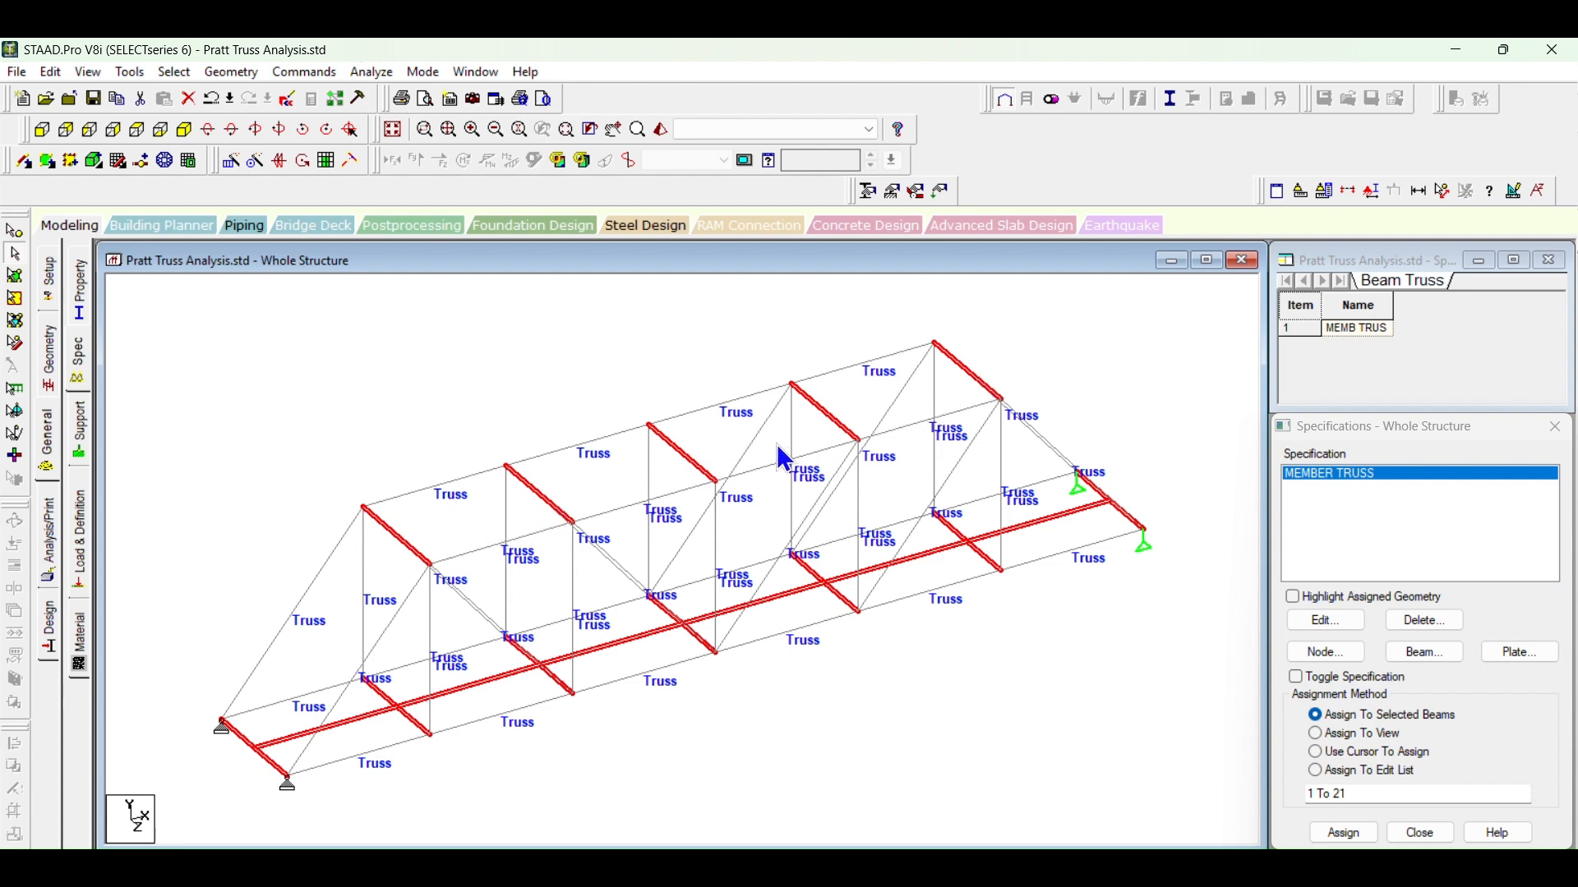
pyautogui.click(1148, 403)
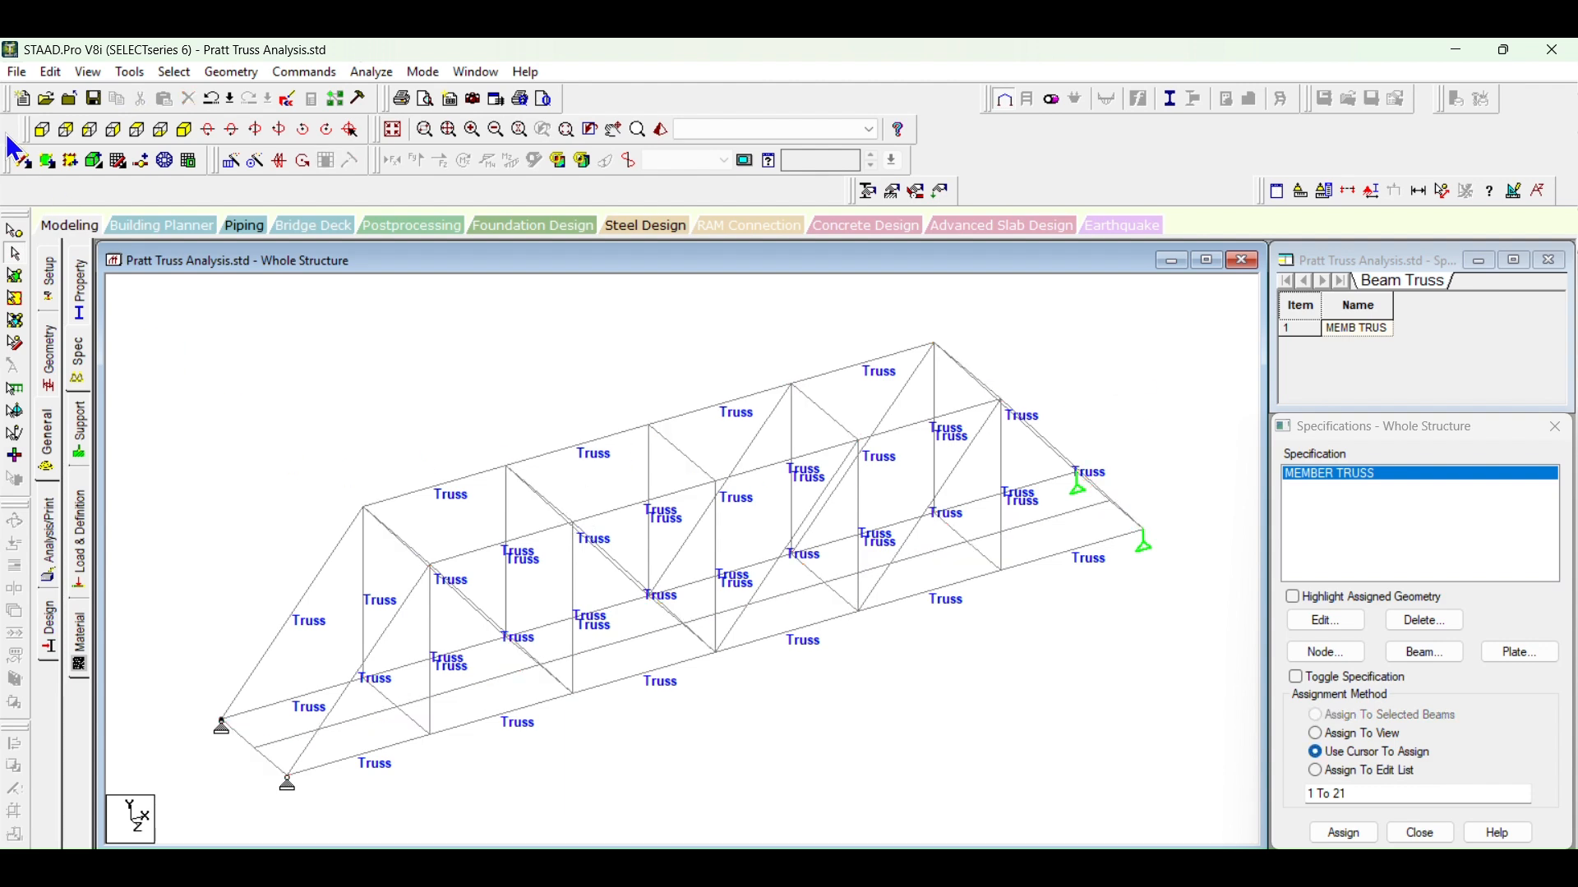
# Step: Select all top-level members in the front view, and choose the MEMBER TRUSS specification for them in the isometric view
pyautogui.click(41, 129)
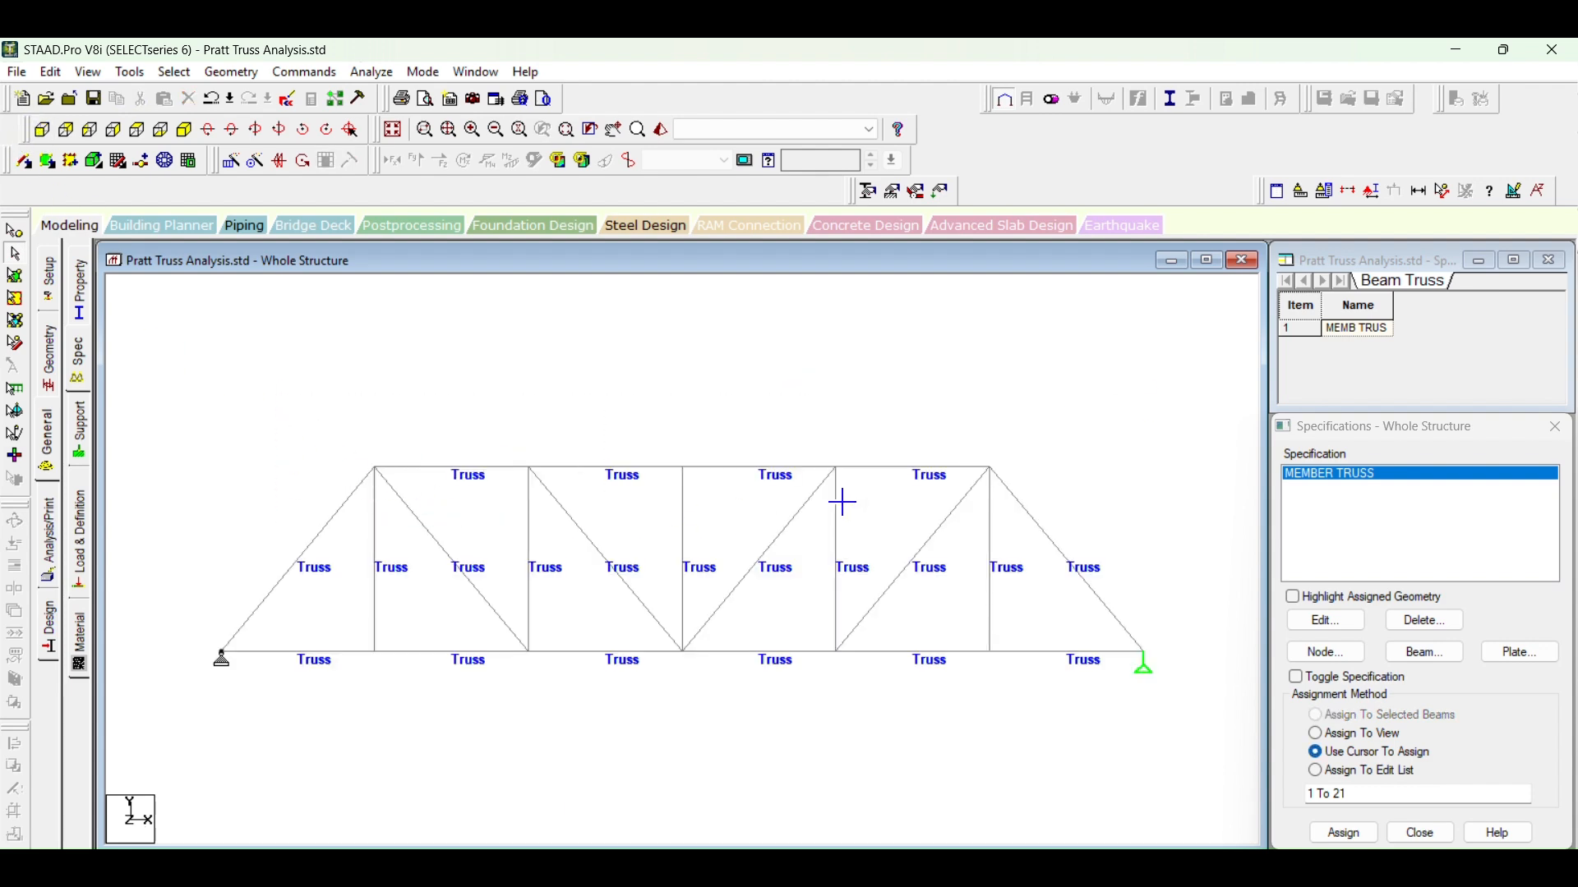
pyautogui.moveTo(279, 396); pyautogui.dragTo(1092, 470)
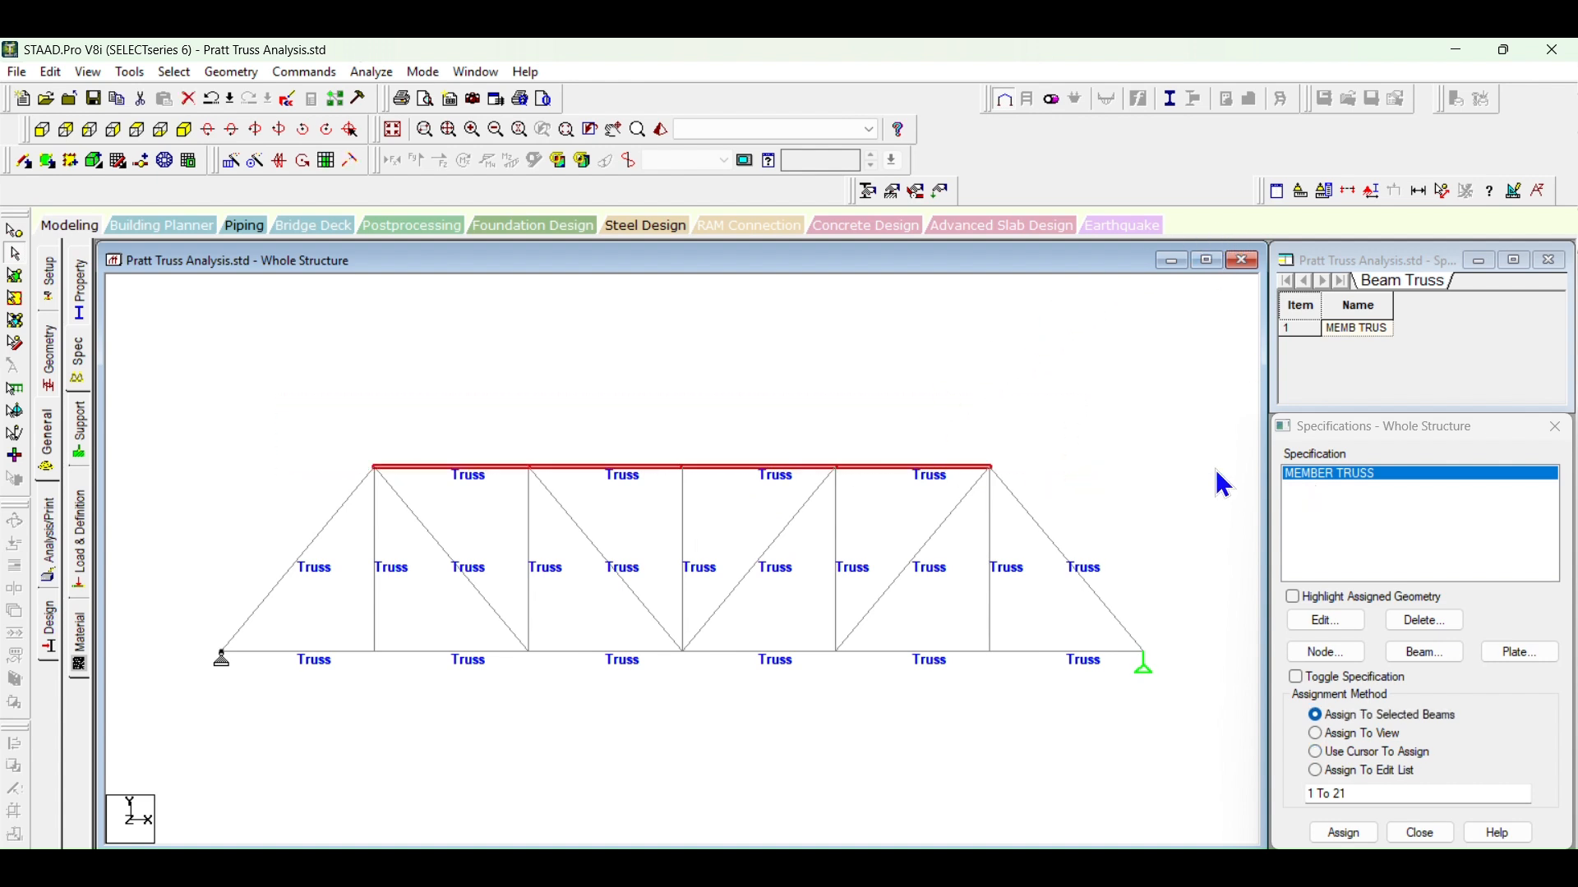
pyautogui.click(76, 360)
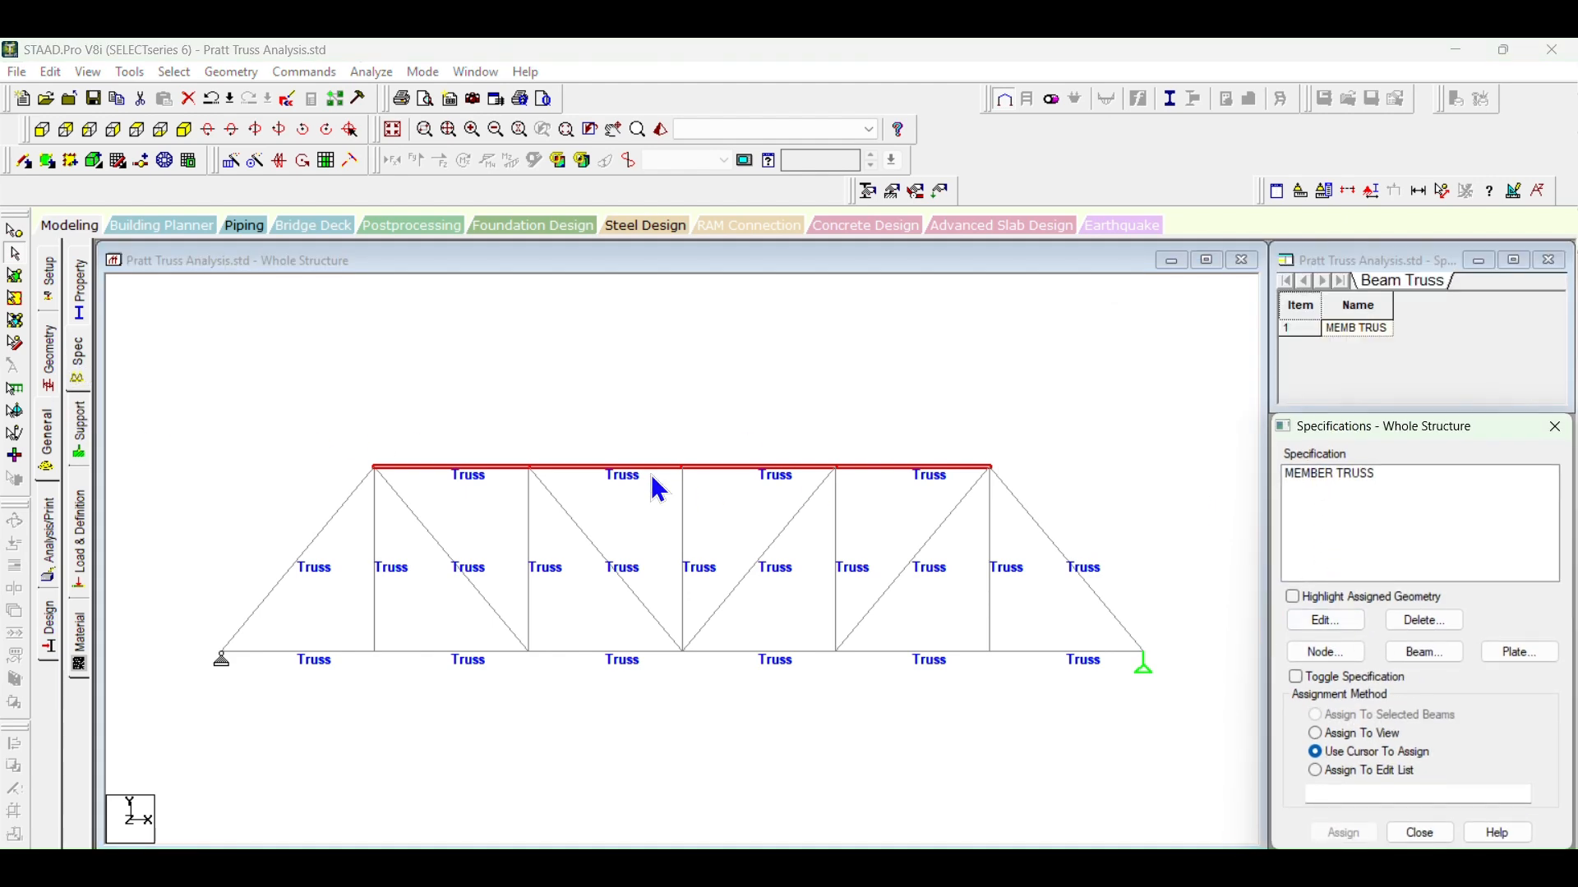
pyautogui.click(184, 129)
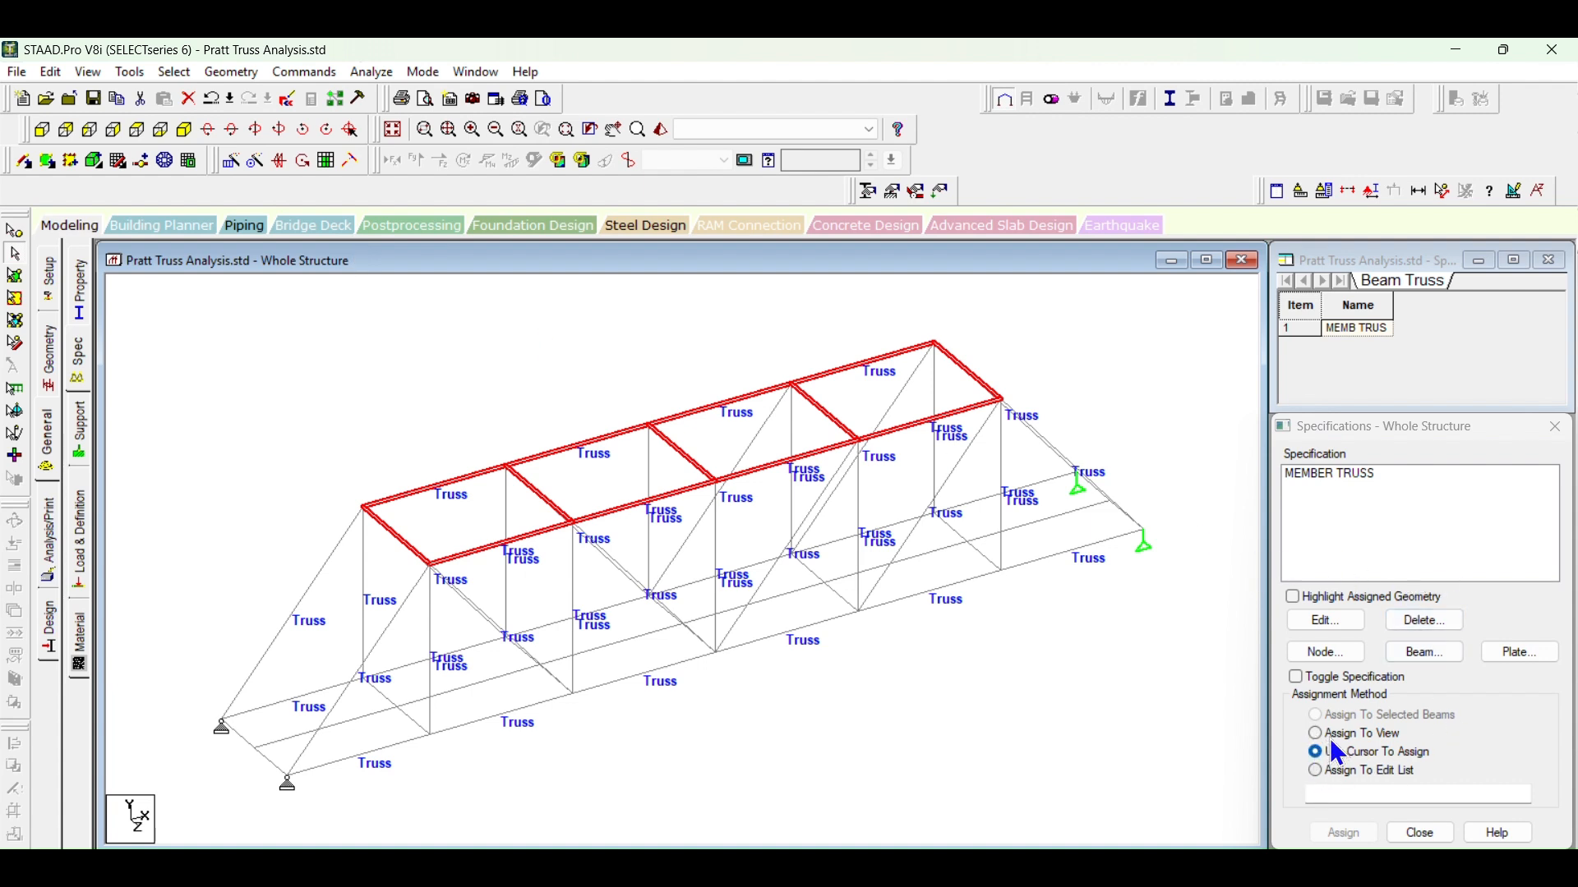
pyautogui.click(1315, 475)
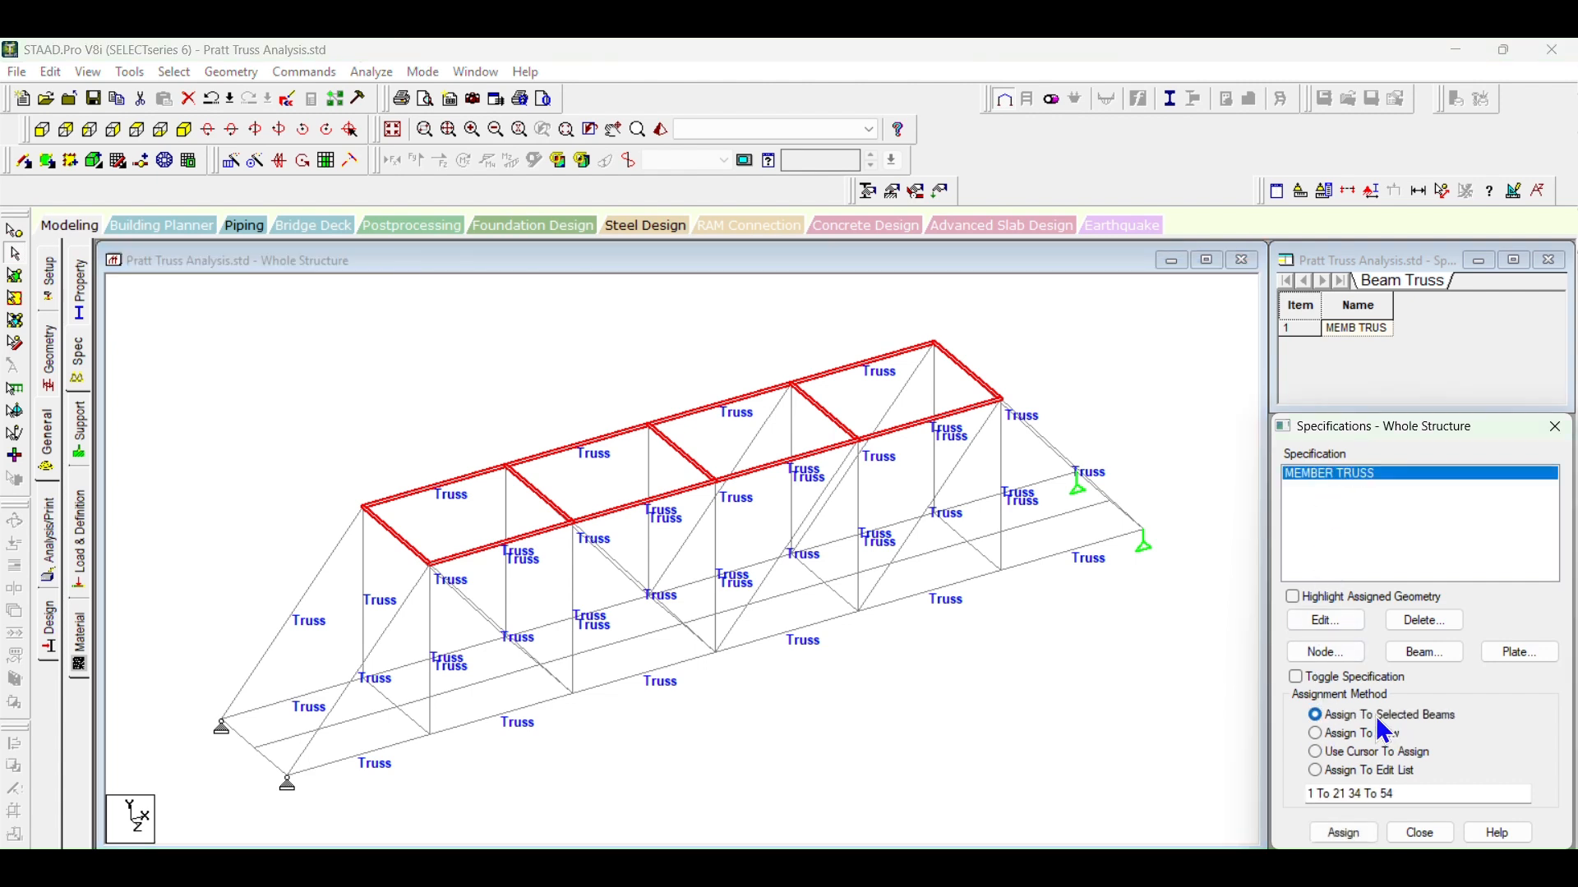
# Step: Assign the MEMBER TRUSS specification to the five top cross members connecting the two trusses
pyautogui.click(389, 536)
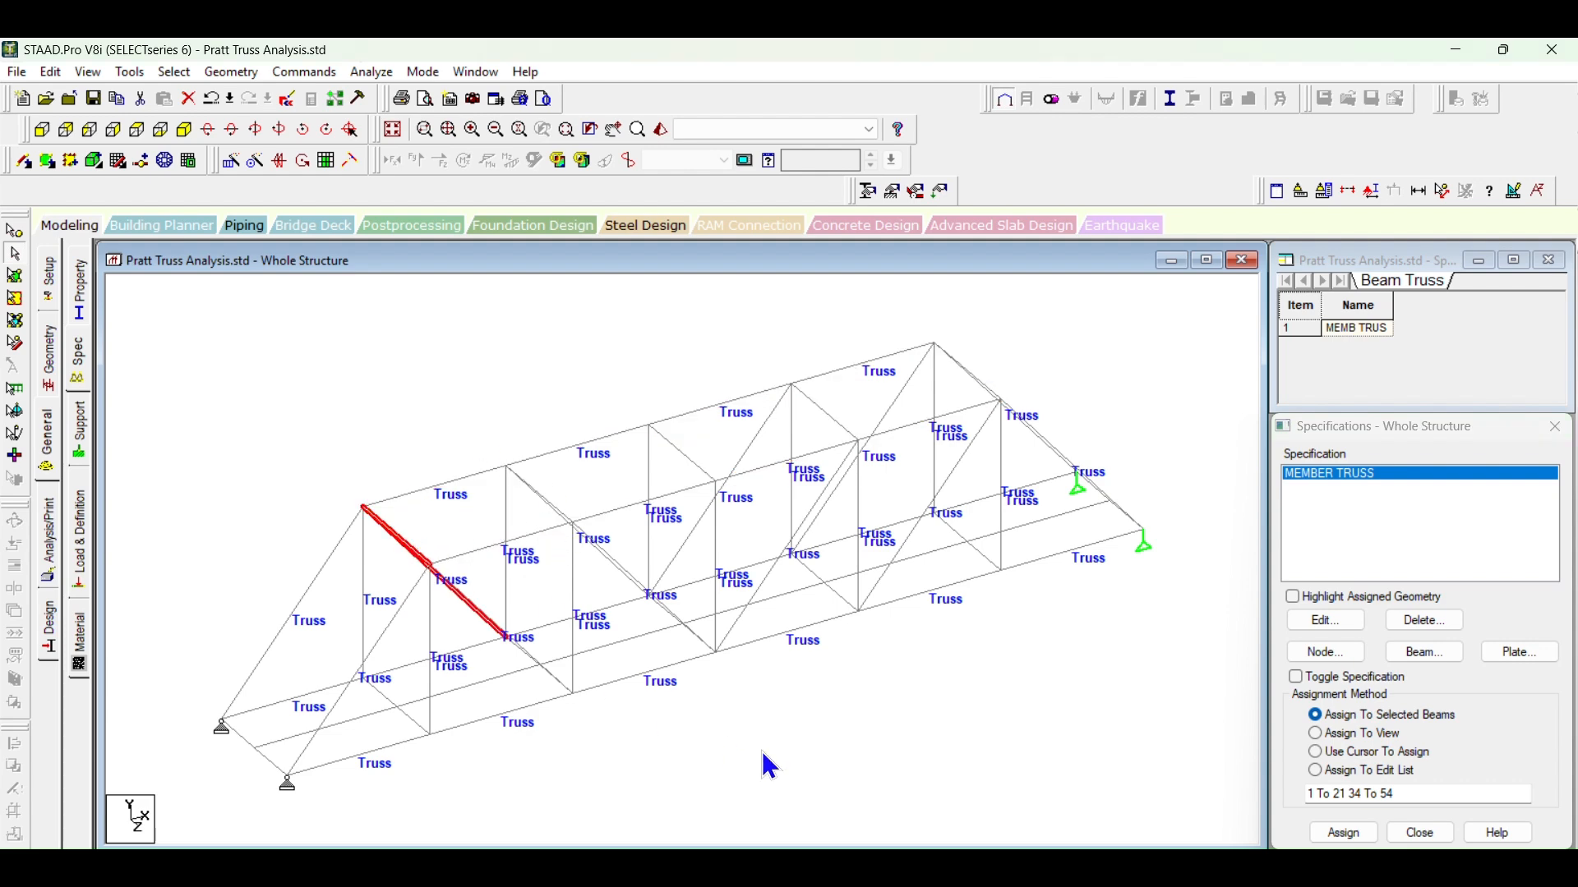
pyautogui.moveTo(784, 777)
pyautogui.mouseDown(button='middle')
pyautogui.moveTo(815, 776)
pyautogui.moveTo(802, 757)
pyautogui.mouseUp(button='middle')
pyautogui.click(256, 129)
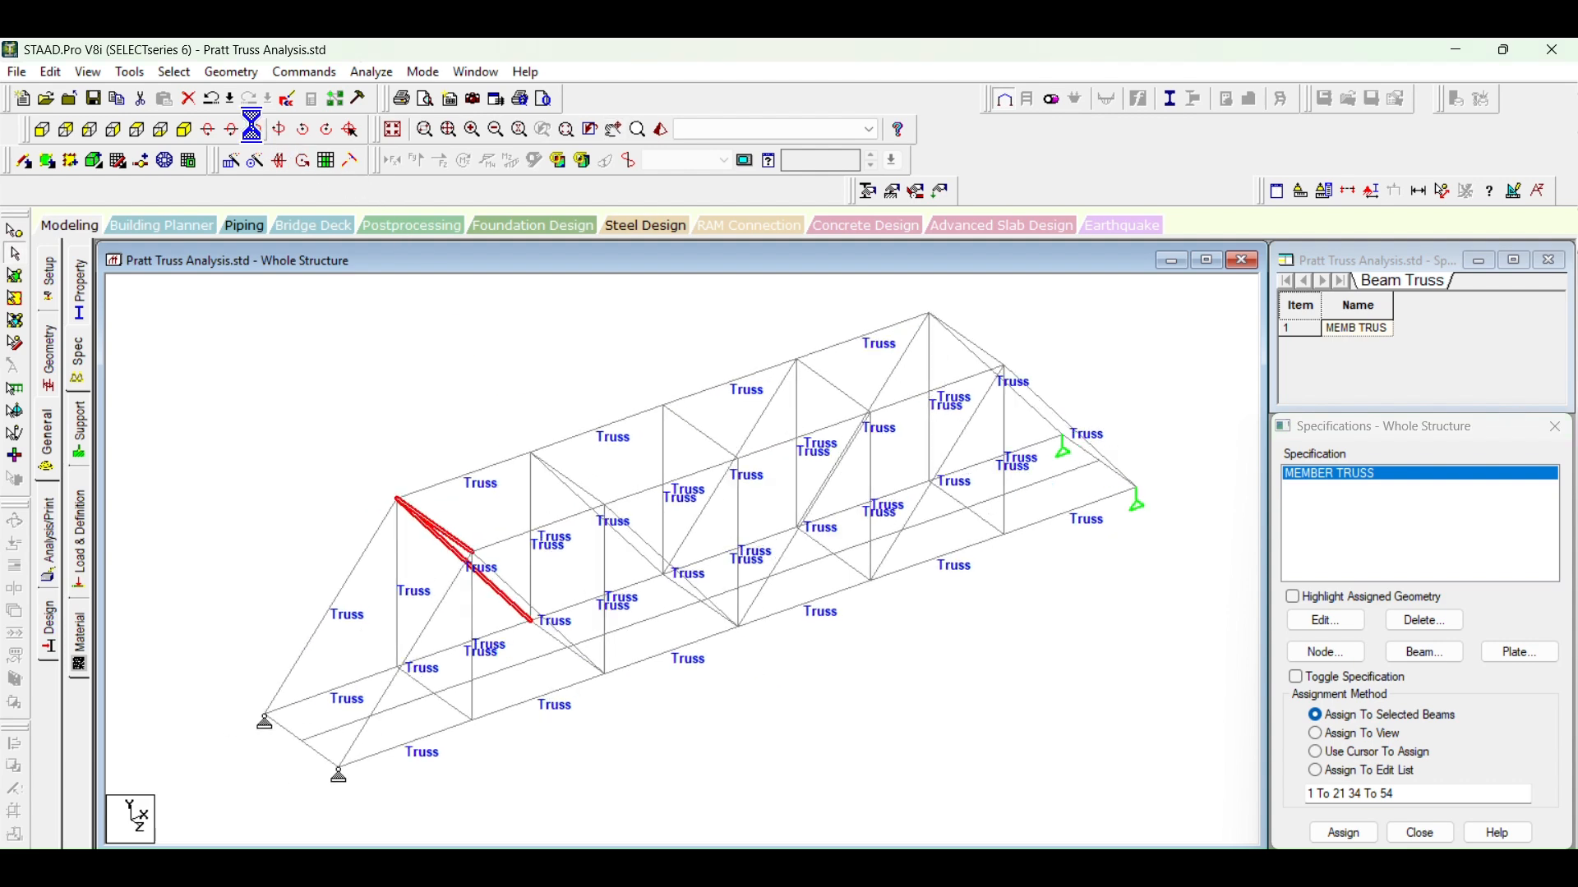
pyautogui.click(255, 129)
pyautogui.click(256, 129)
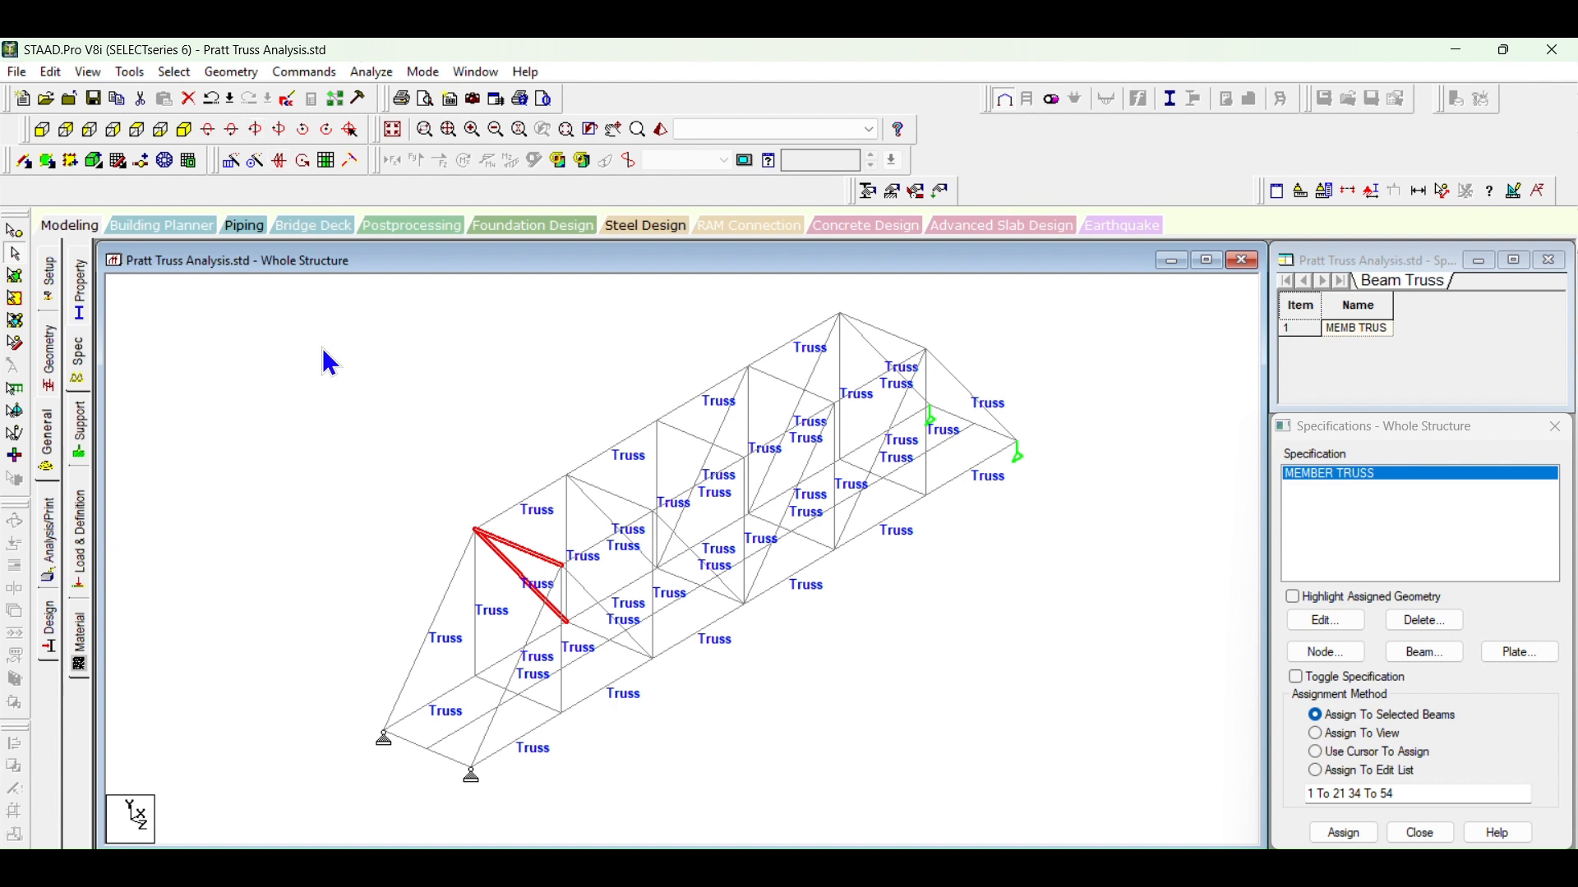
pyautogui.click(542, 556)
pyautogui.keyDown('ctrl'); pyautogui.click(613, 494); pyautogui.keyUp('ctrl')
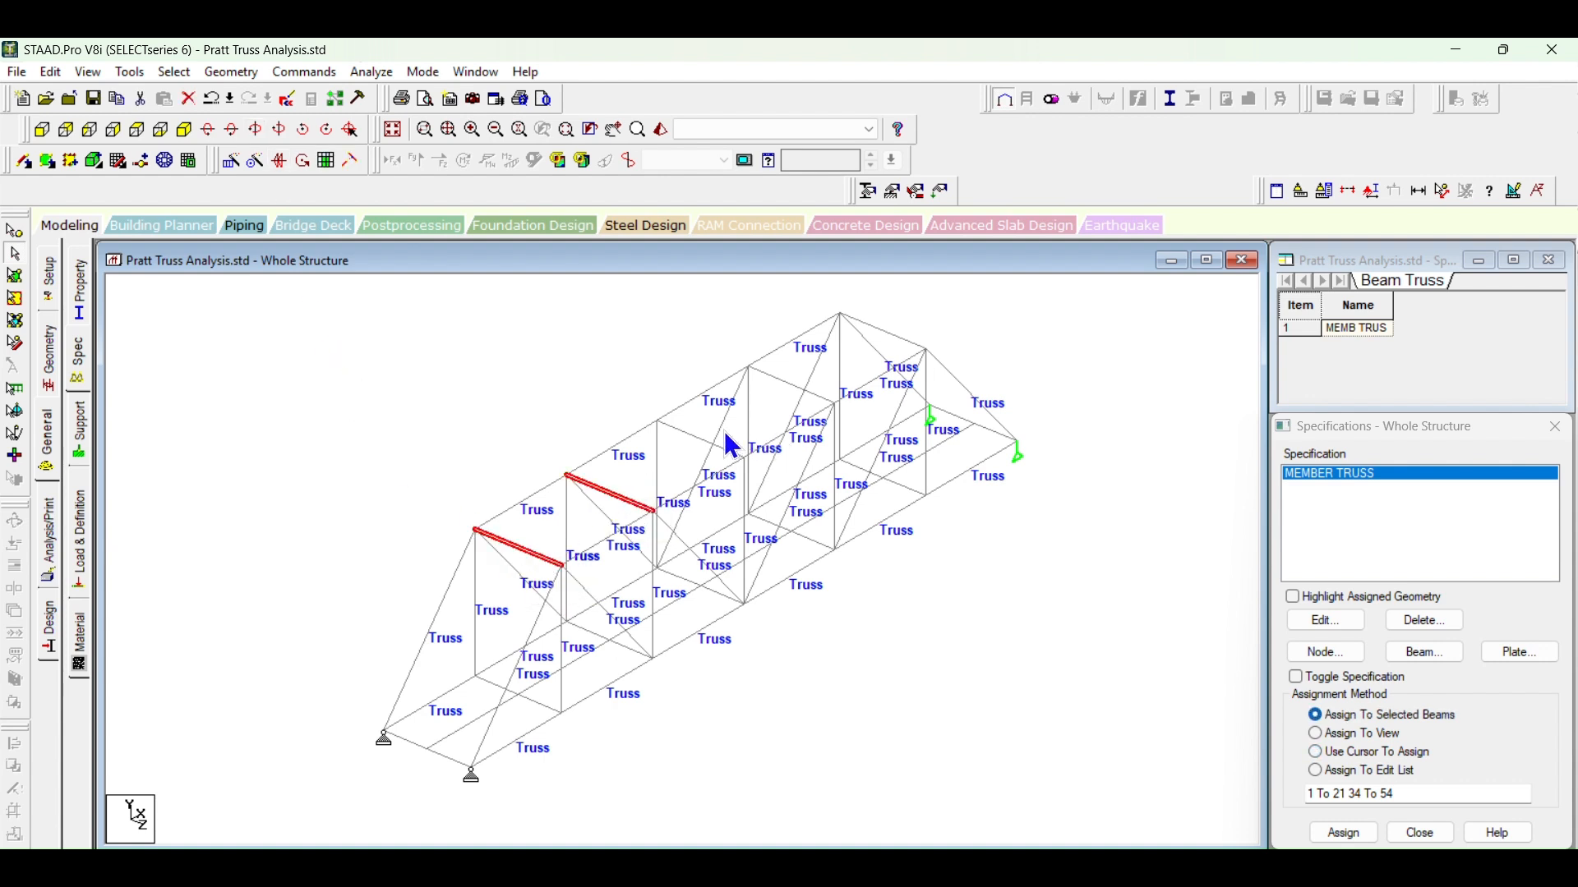
pyautogui.keyDown('ctrl'); pyautogui.click(692, 435); pyautogui.keyUp('ctrl')
pyautogui.keyDown('ctrl'); pyautogui.click(774, 377); pyautogui.keyUp('ctrl')
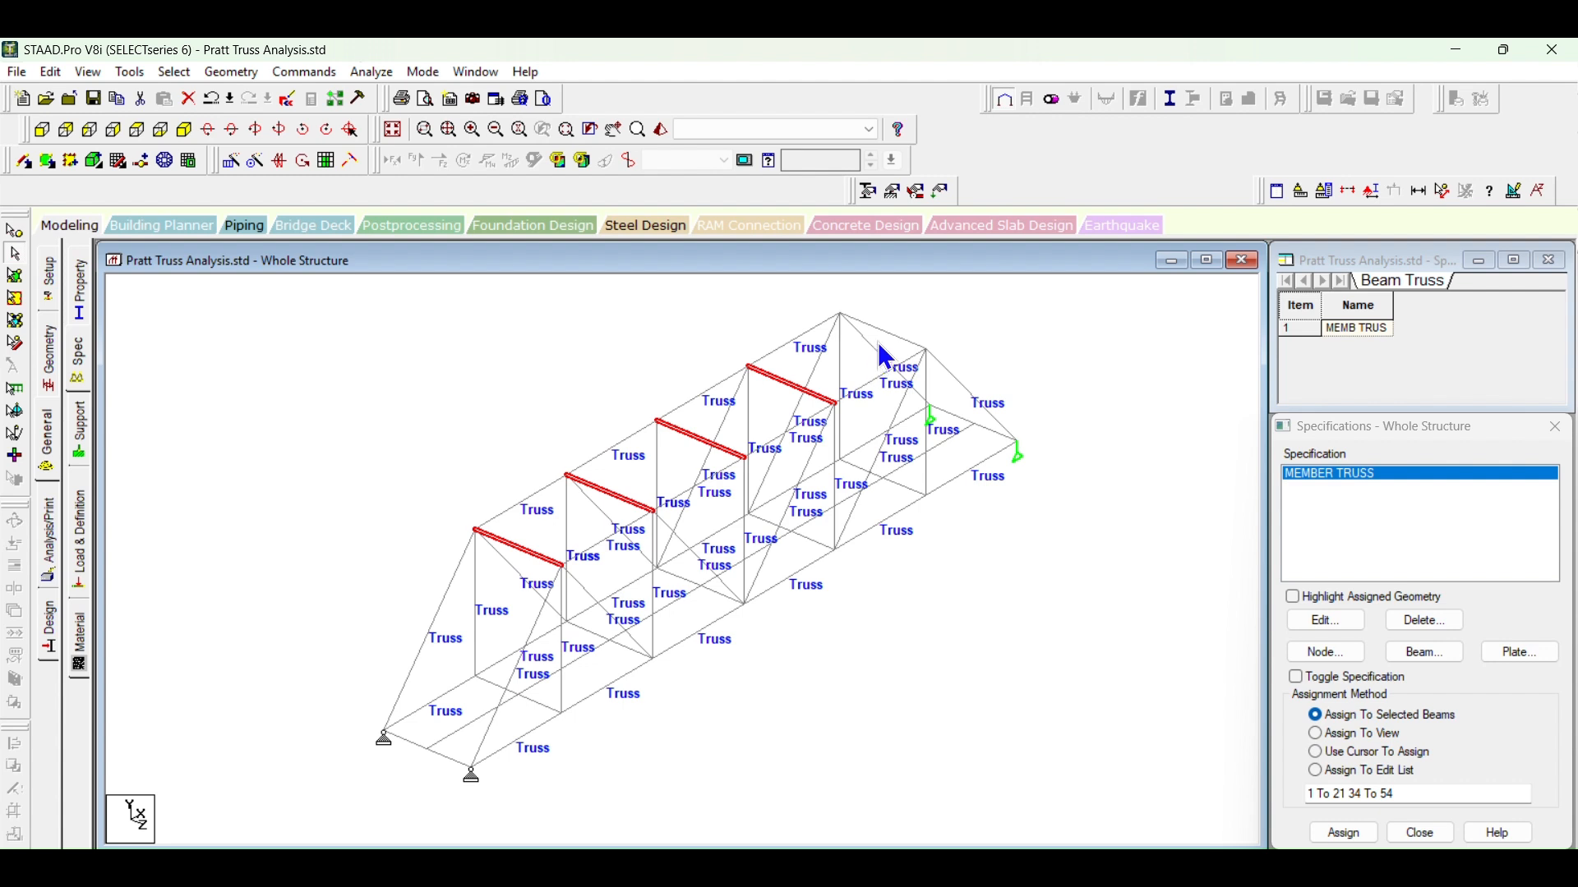
pyautogui.keyDown('ctrl'); pyautogui.click(885, 334); pyautogui.keyUp('ctrl')
pyautogui.click(1344, 833)
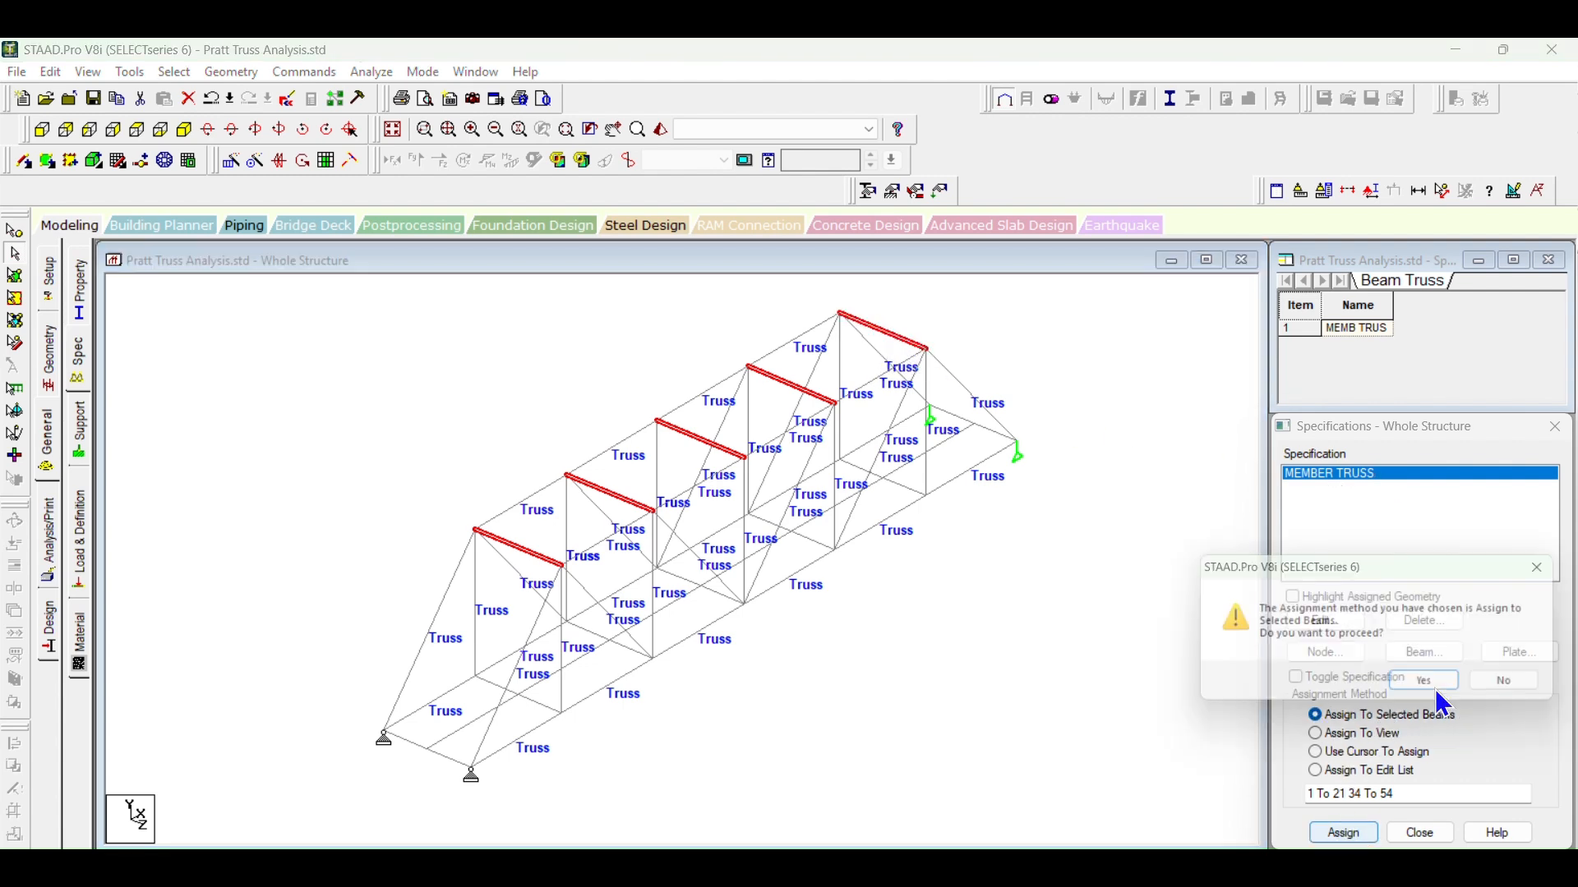
pyautogui.click(1437, 687)
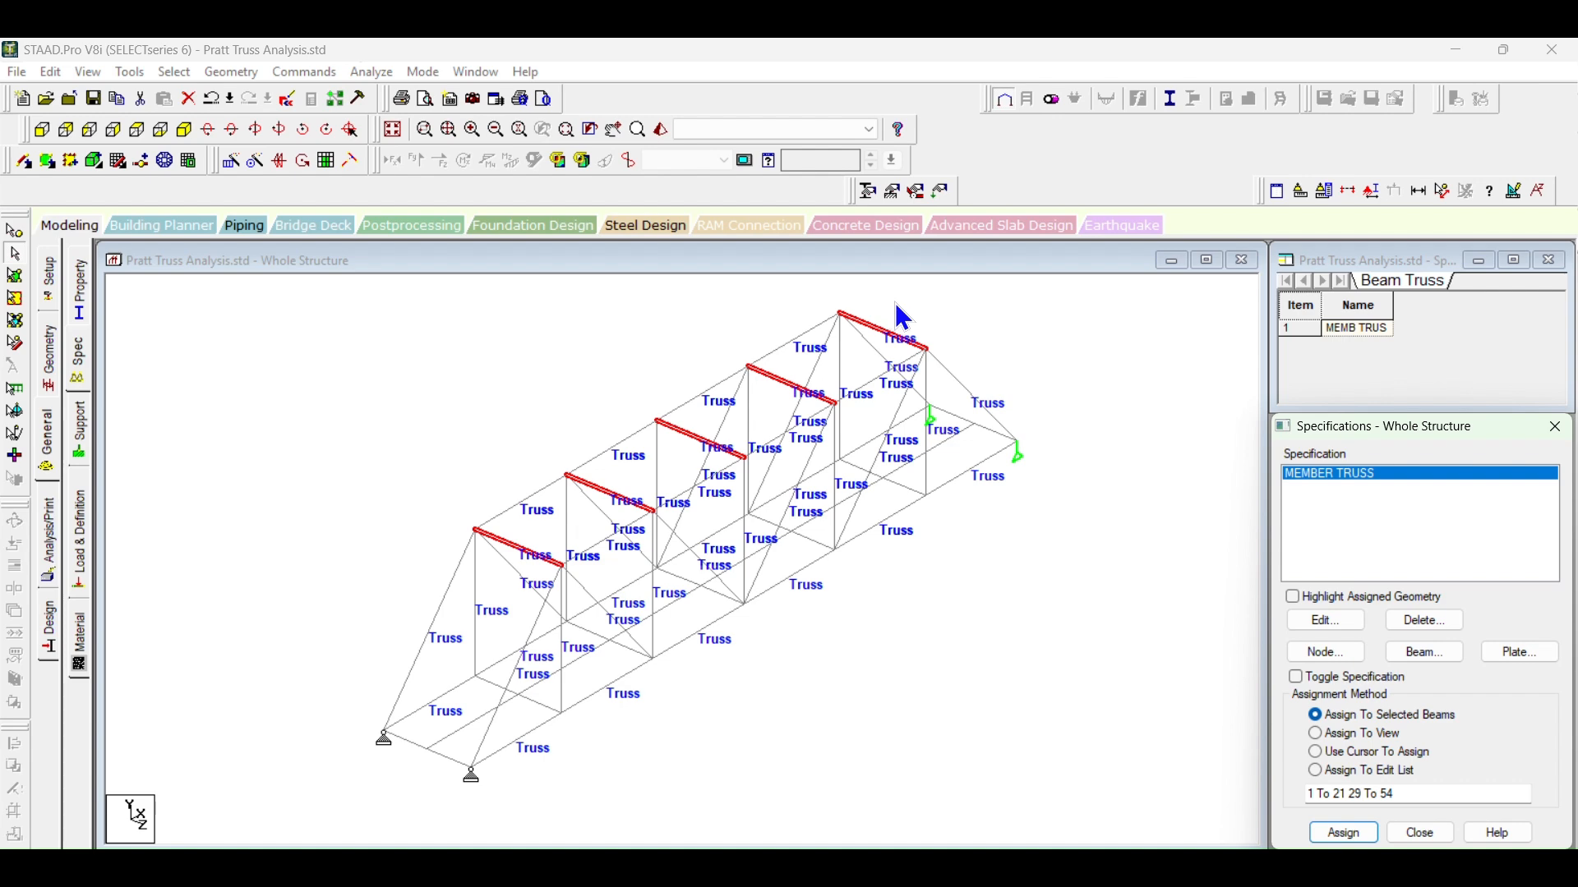
# Step: Highlight the members assigned the ISA200x200x25 section, and check the top cross members for a missing section
pyautogui.click(78, 289)
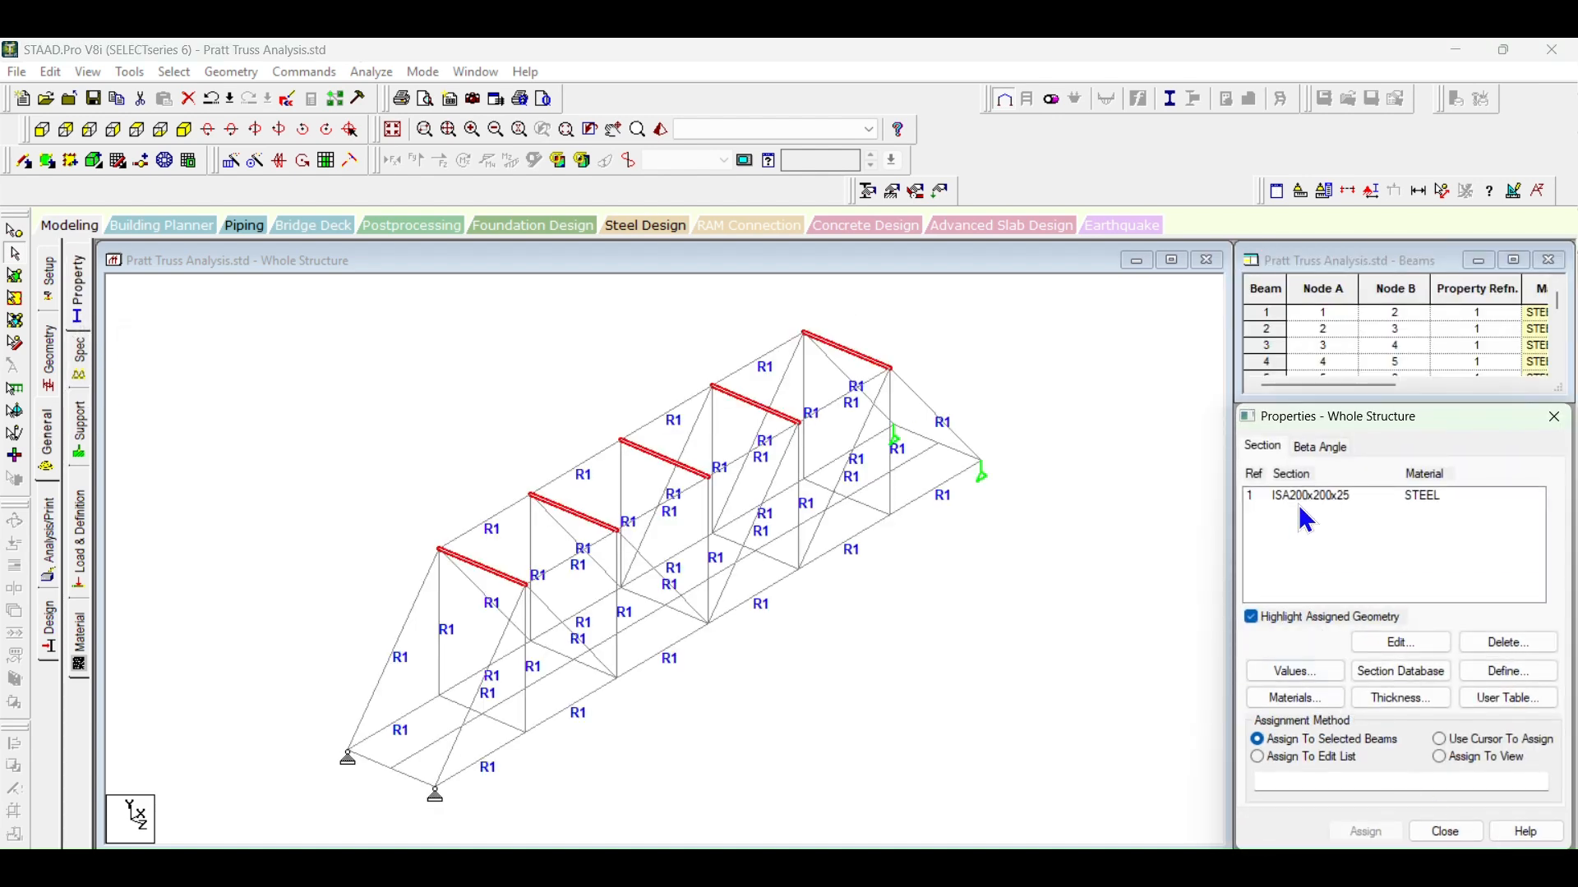
pyautogui.click(1305, 499)
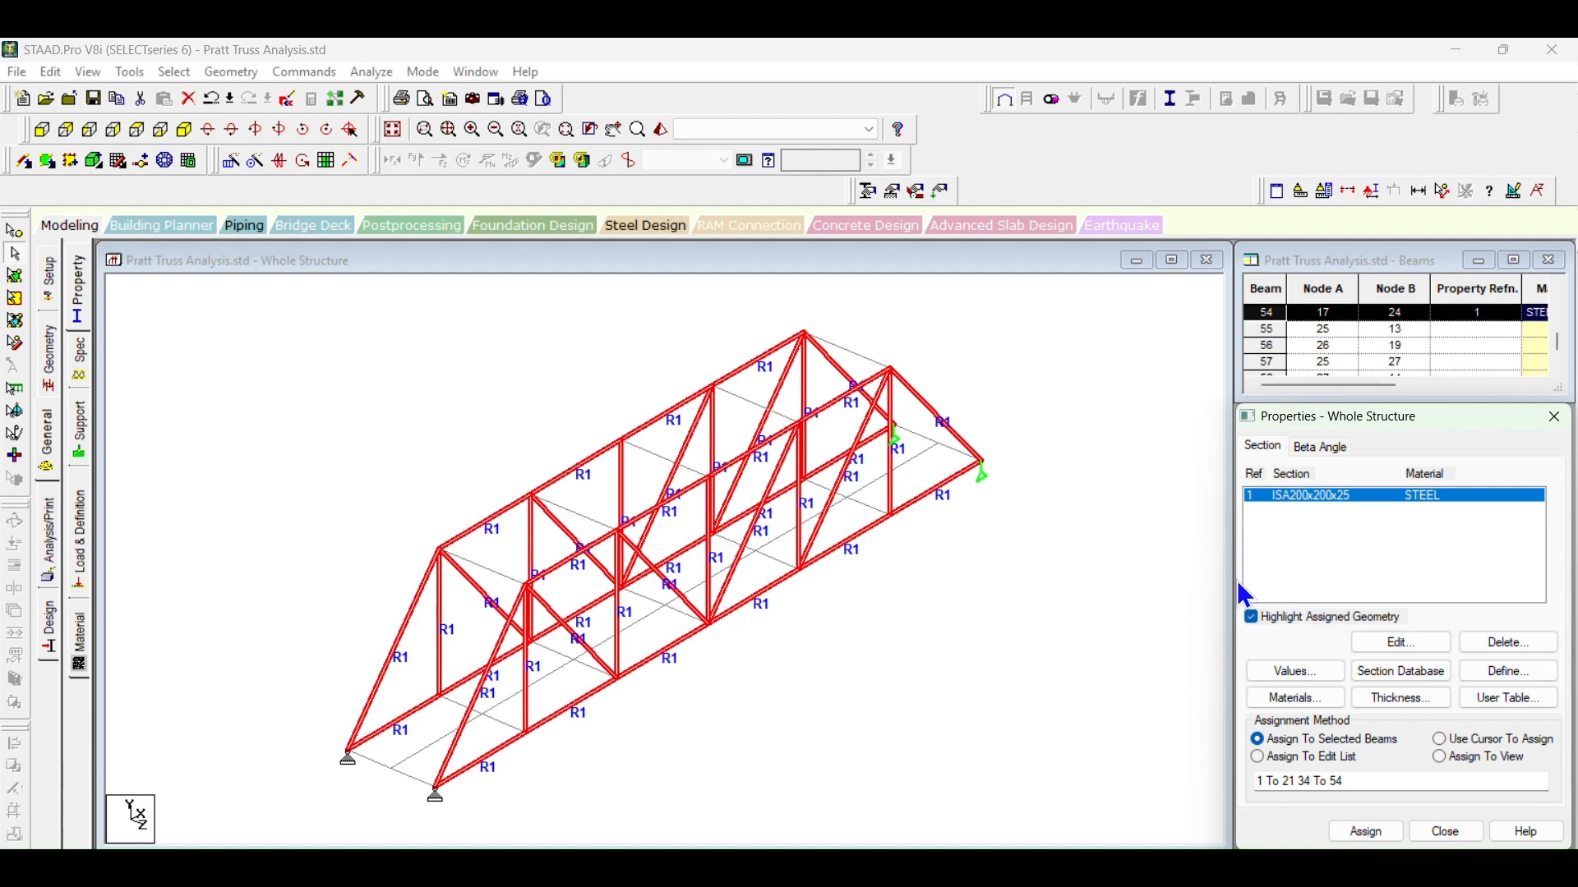
pyautogui.click(1167, 575)
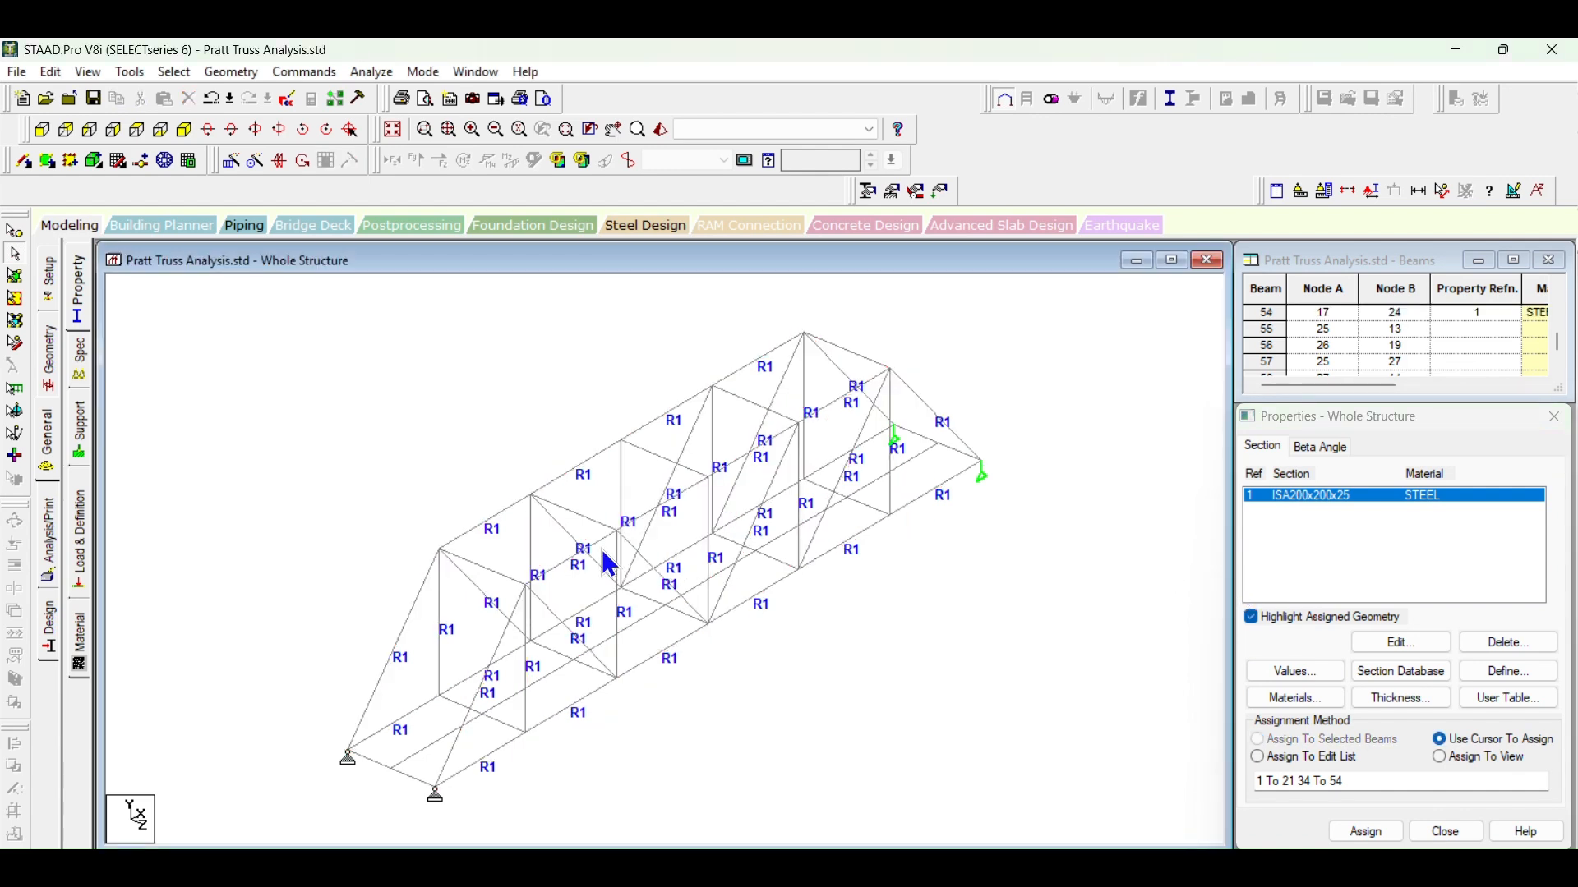
pyautogui.click(493, 571)
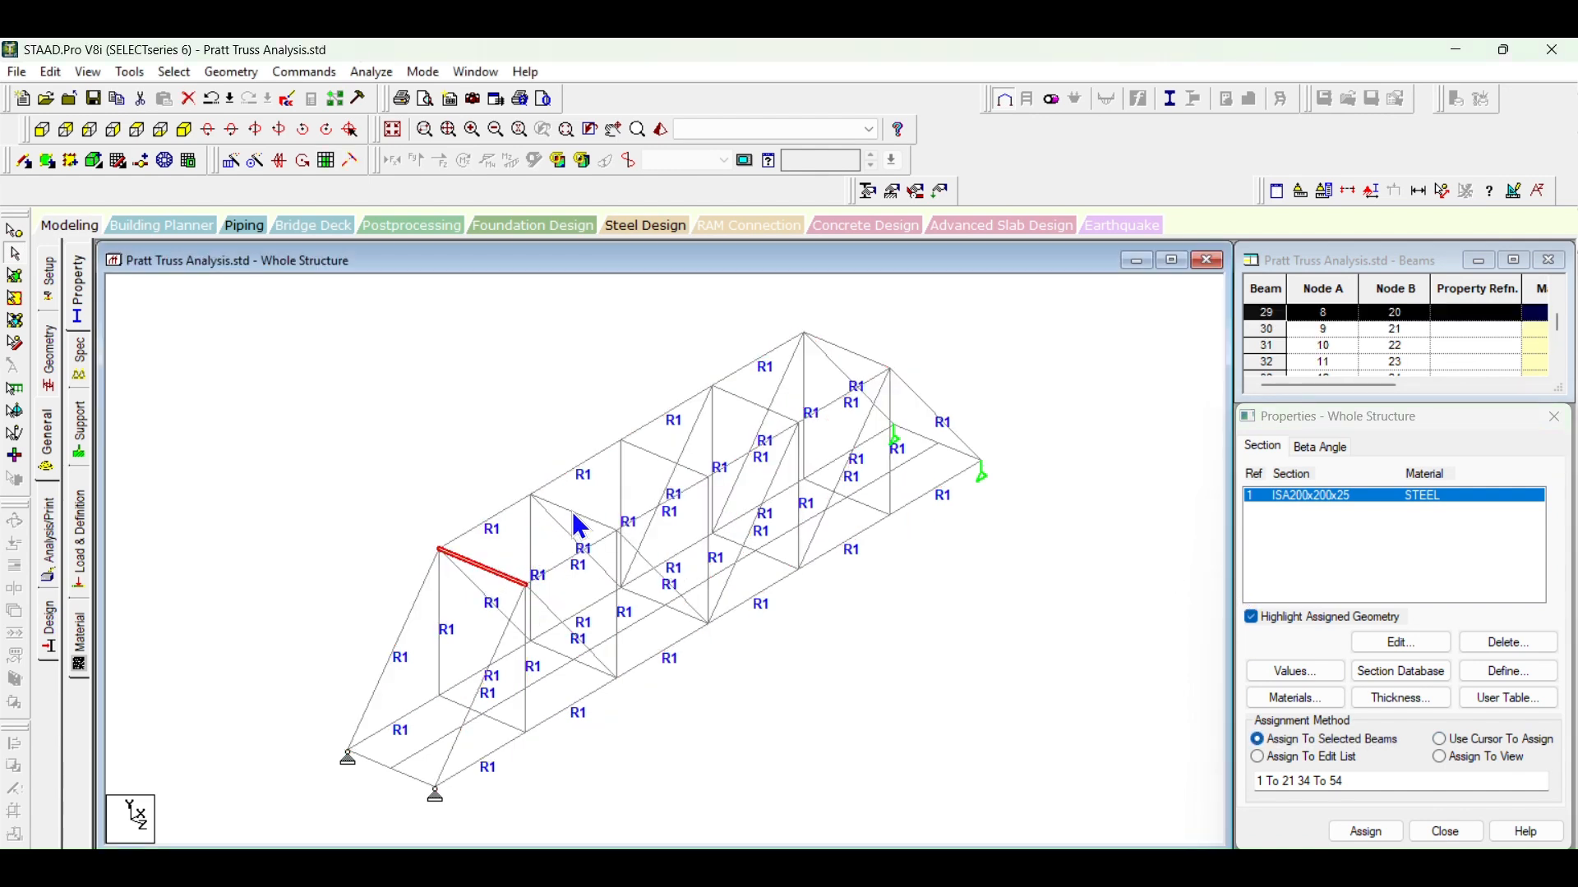
pyautogui.click(1064, 508)
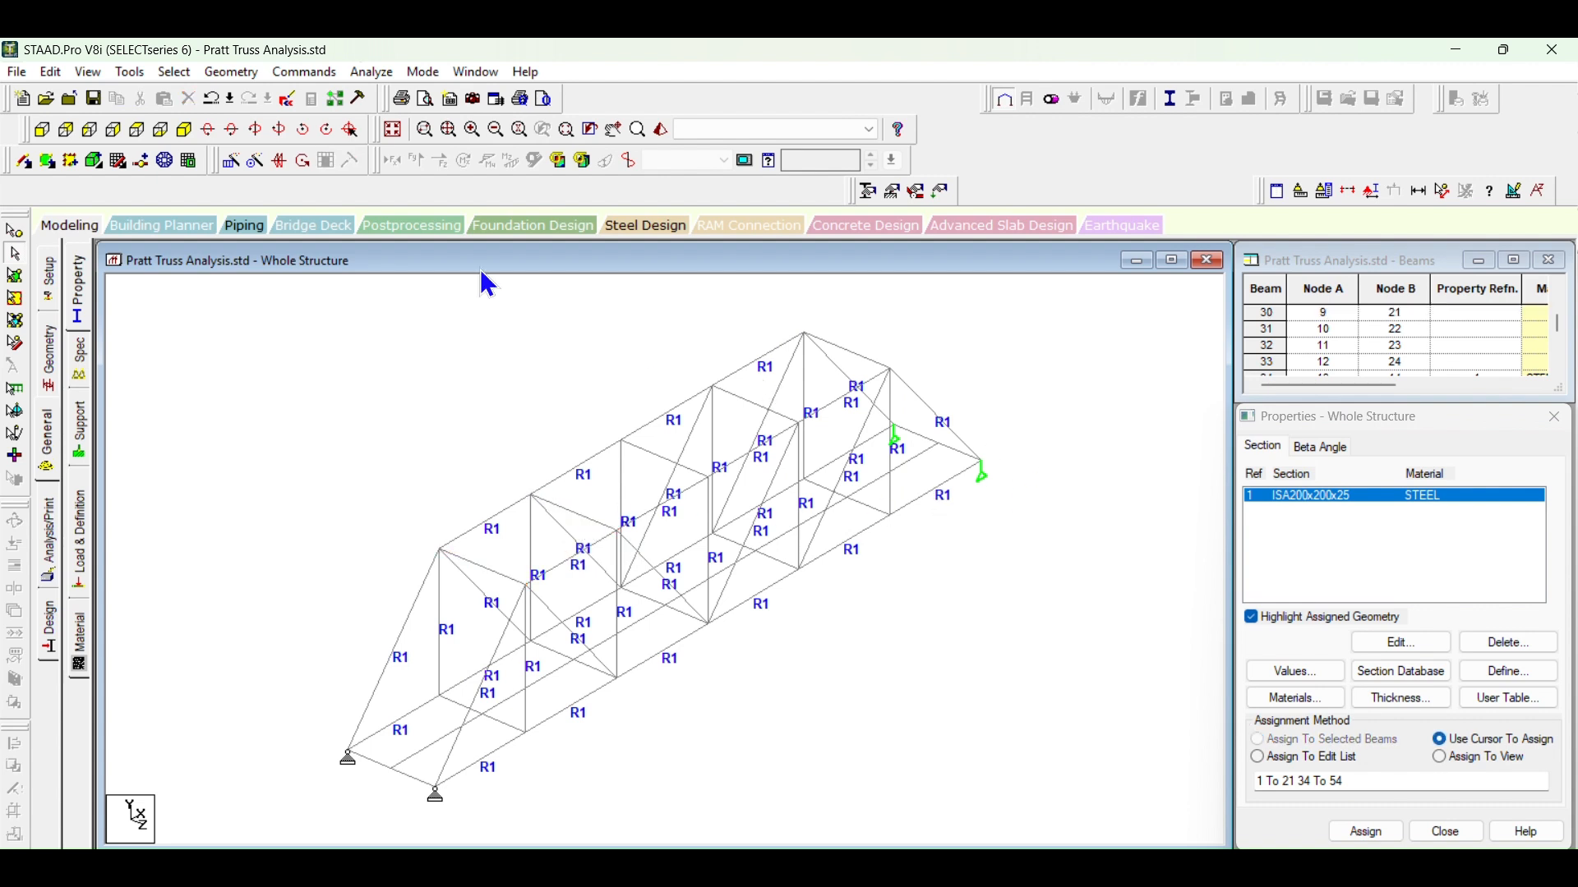
# Step: Select all top-level members in the front view and assign the ISA200x200x25 section to them, including the top cross members
pyautogui.click(41, 131)
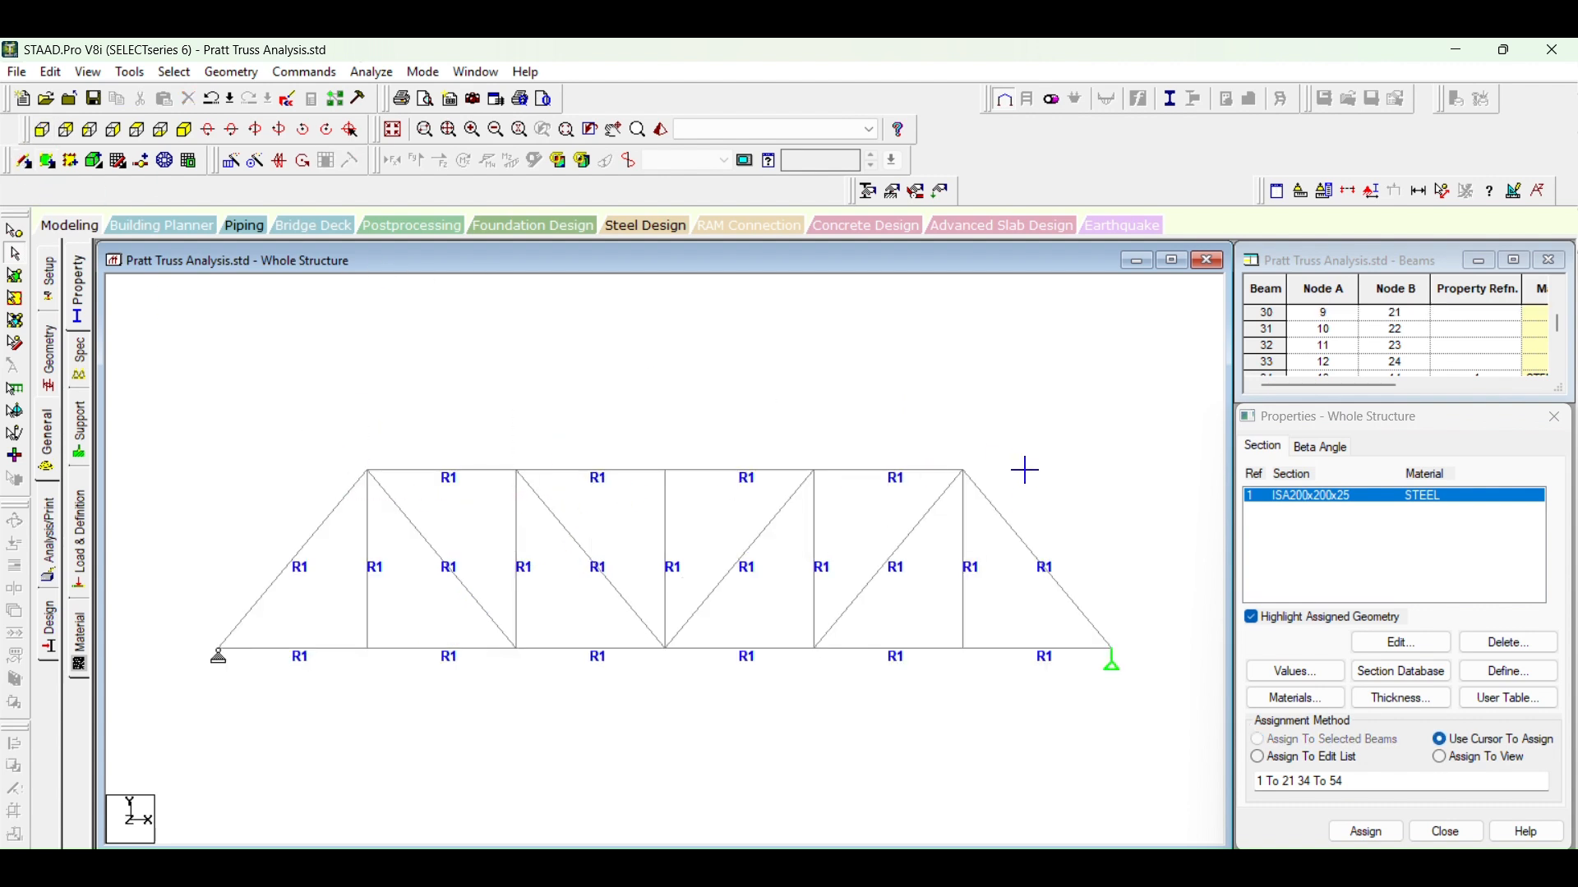
pyautogui.moveTo(1024, 470); pyautogui.dragTo(1026, 478)
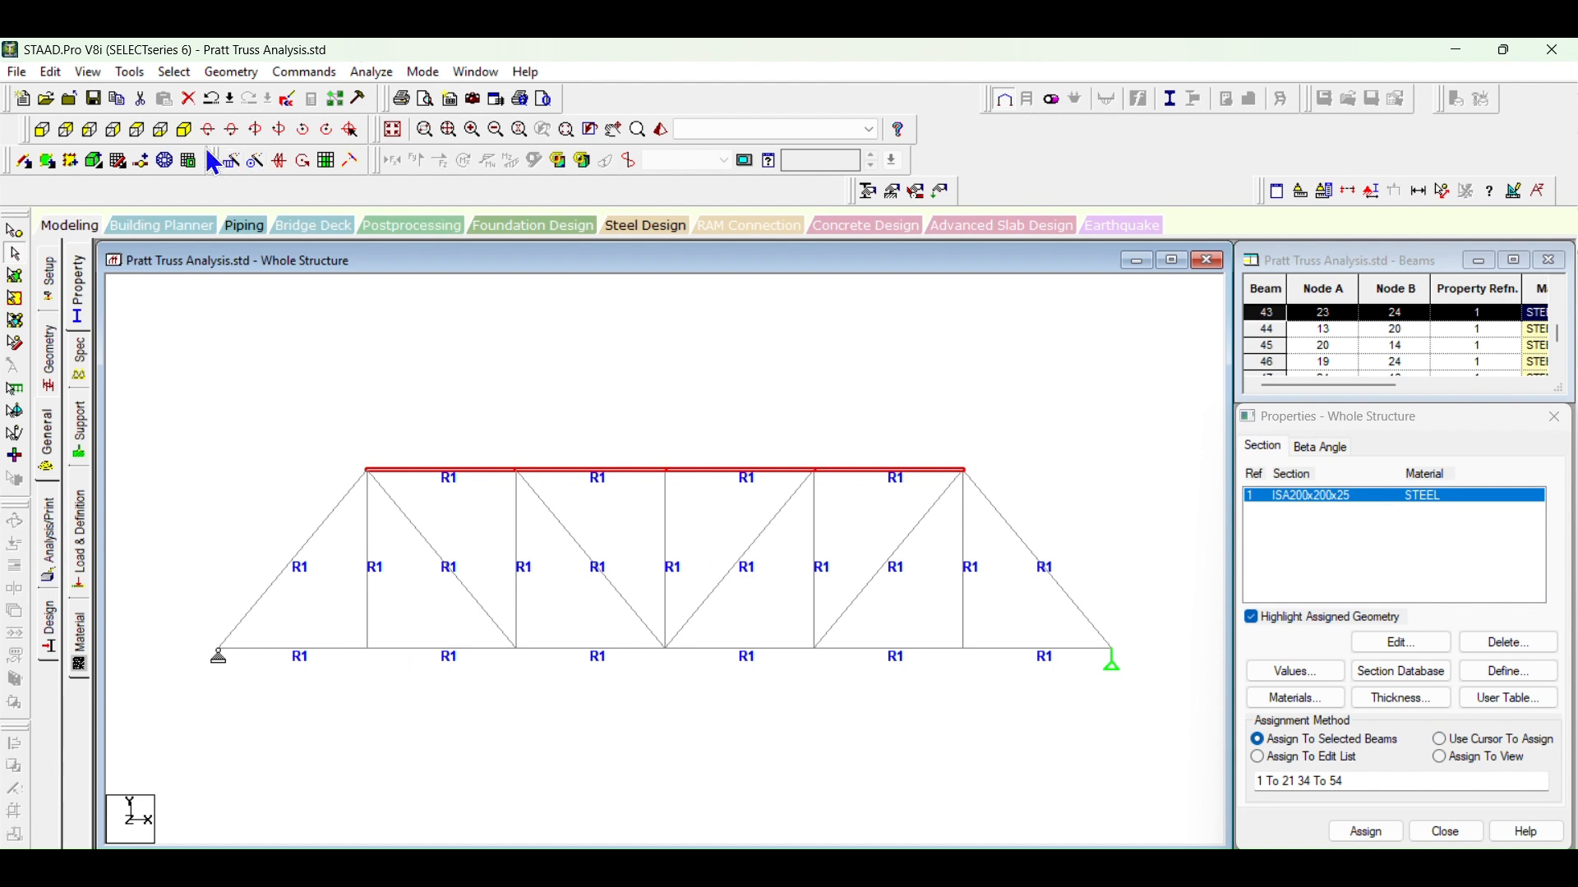
pyautogui.click(184, 129)
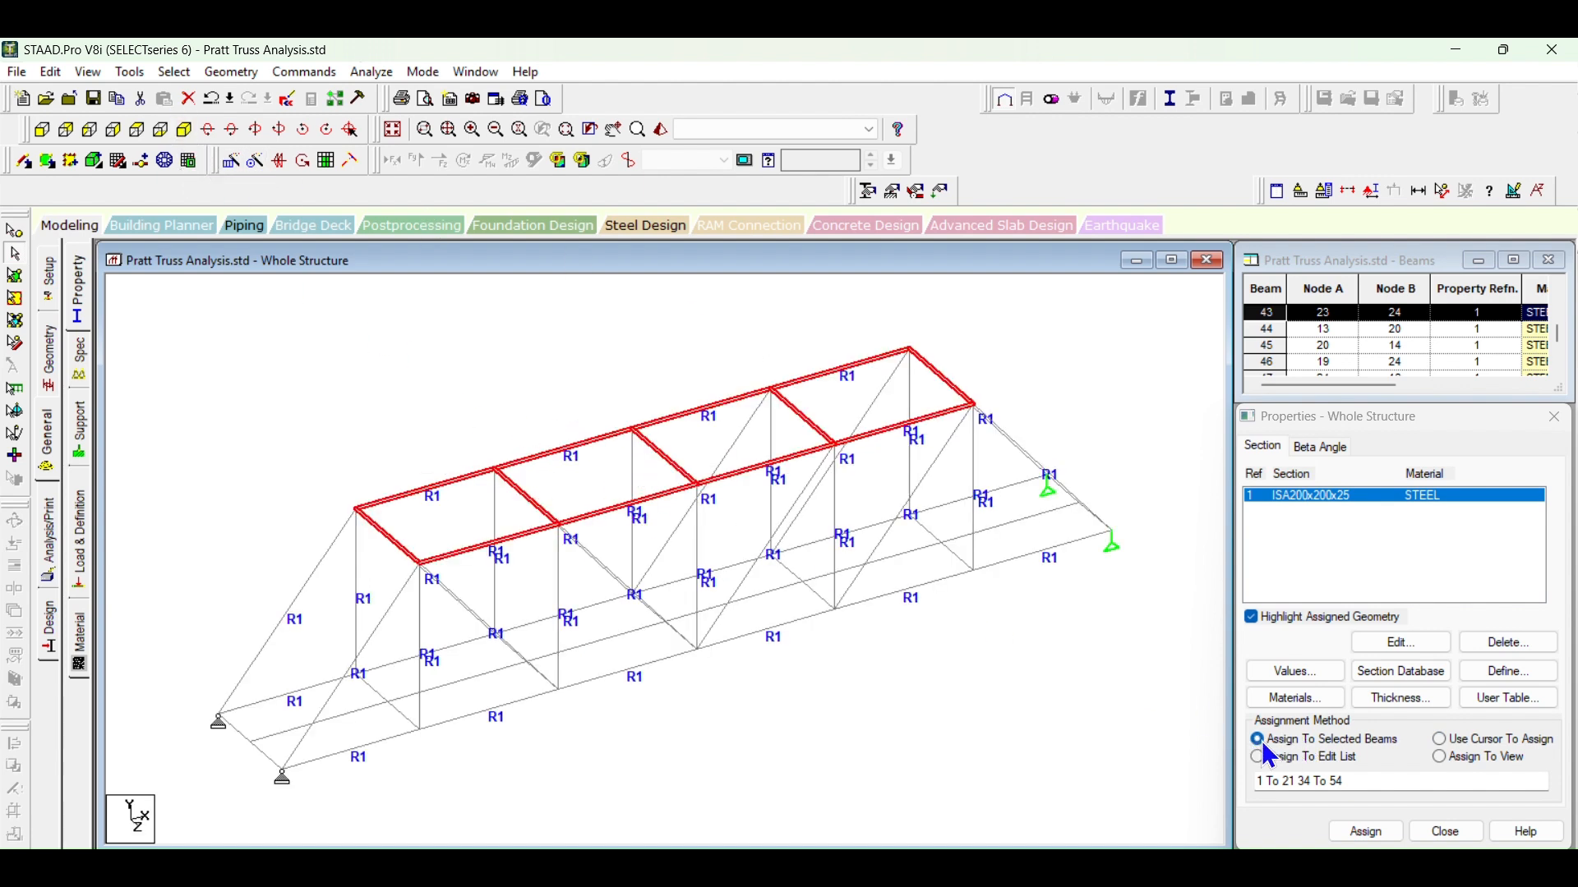
pyautogui.click(1365, 832)
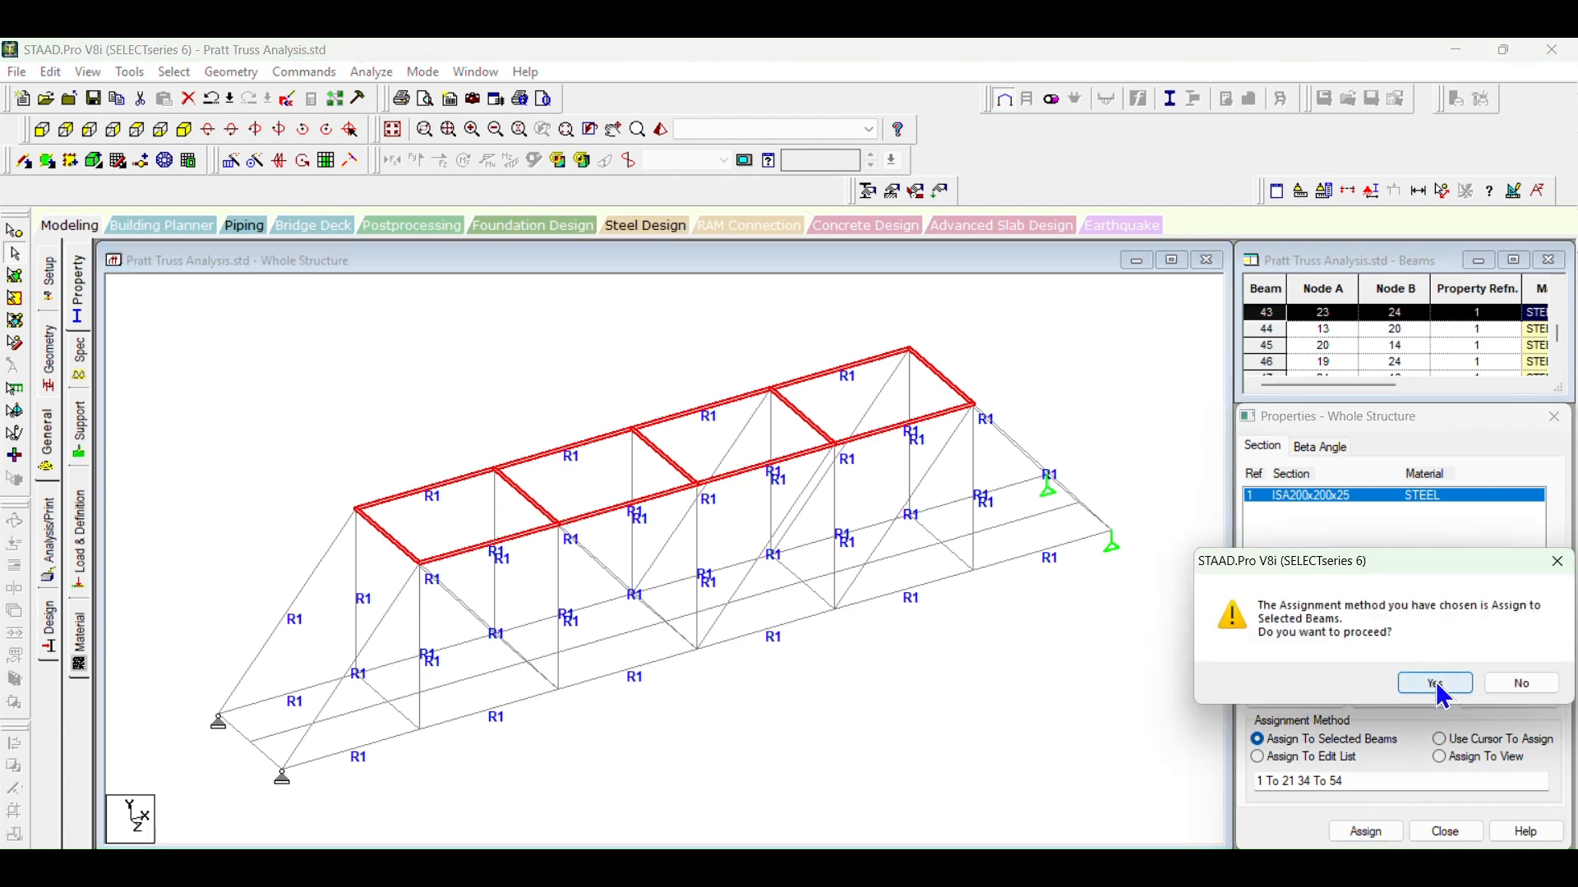
pyautogui.click(1435, 684)
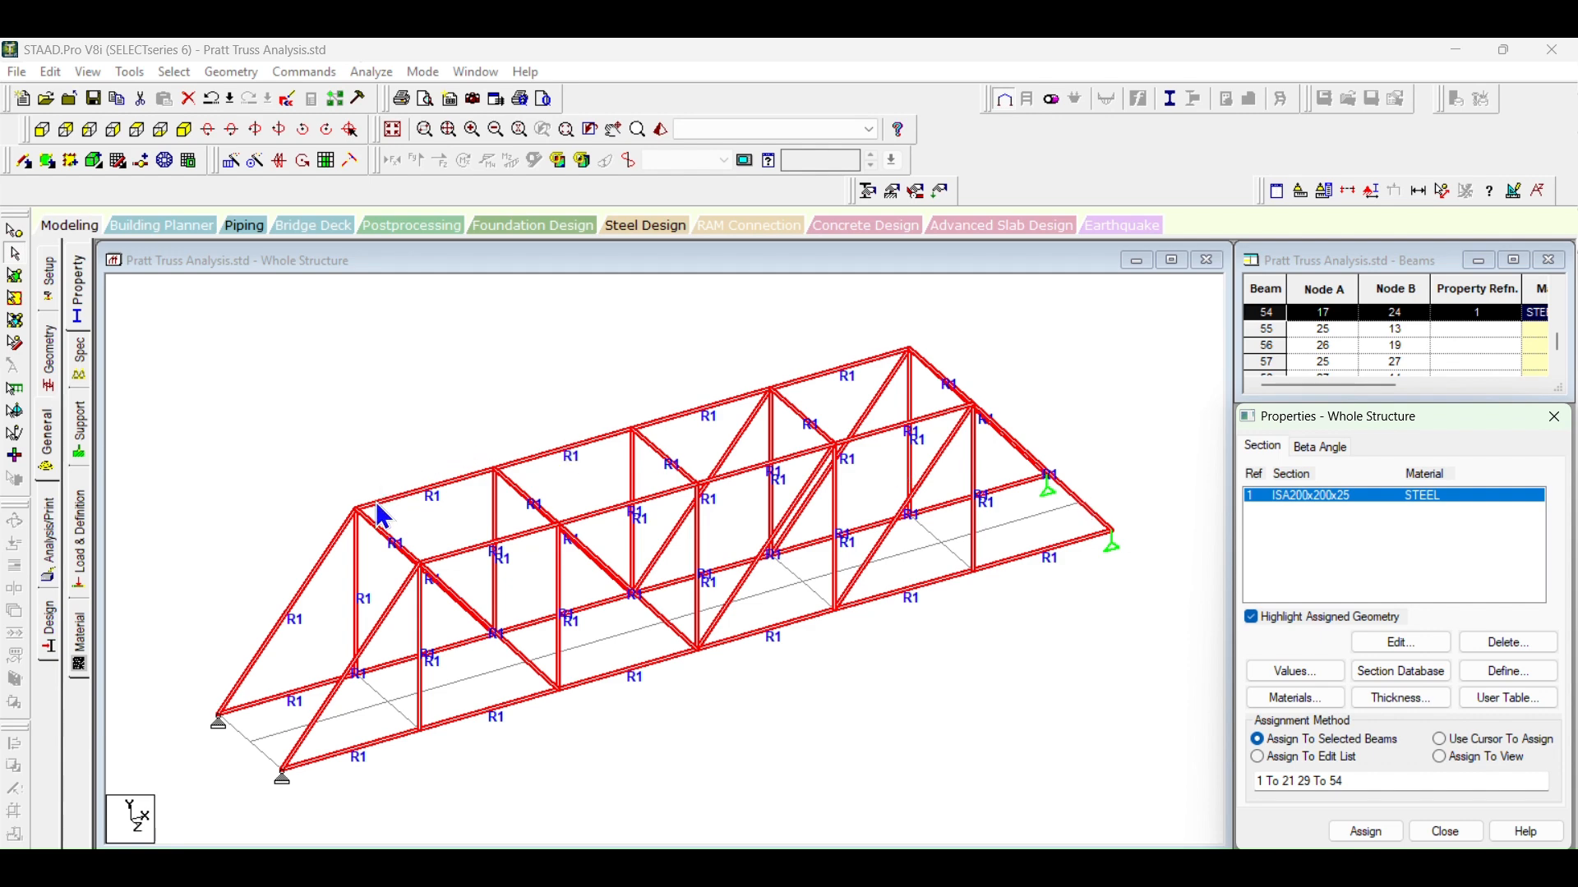
# Step: Check the floor cross members and centreline beam segments against the highlighted ISA200x200x25 members for a missing section
pyautogui.click(1155, 395)
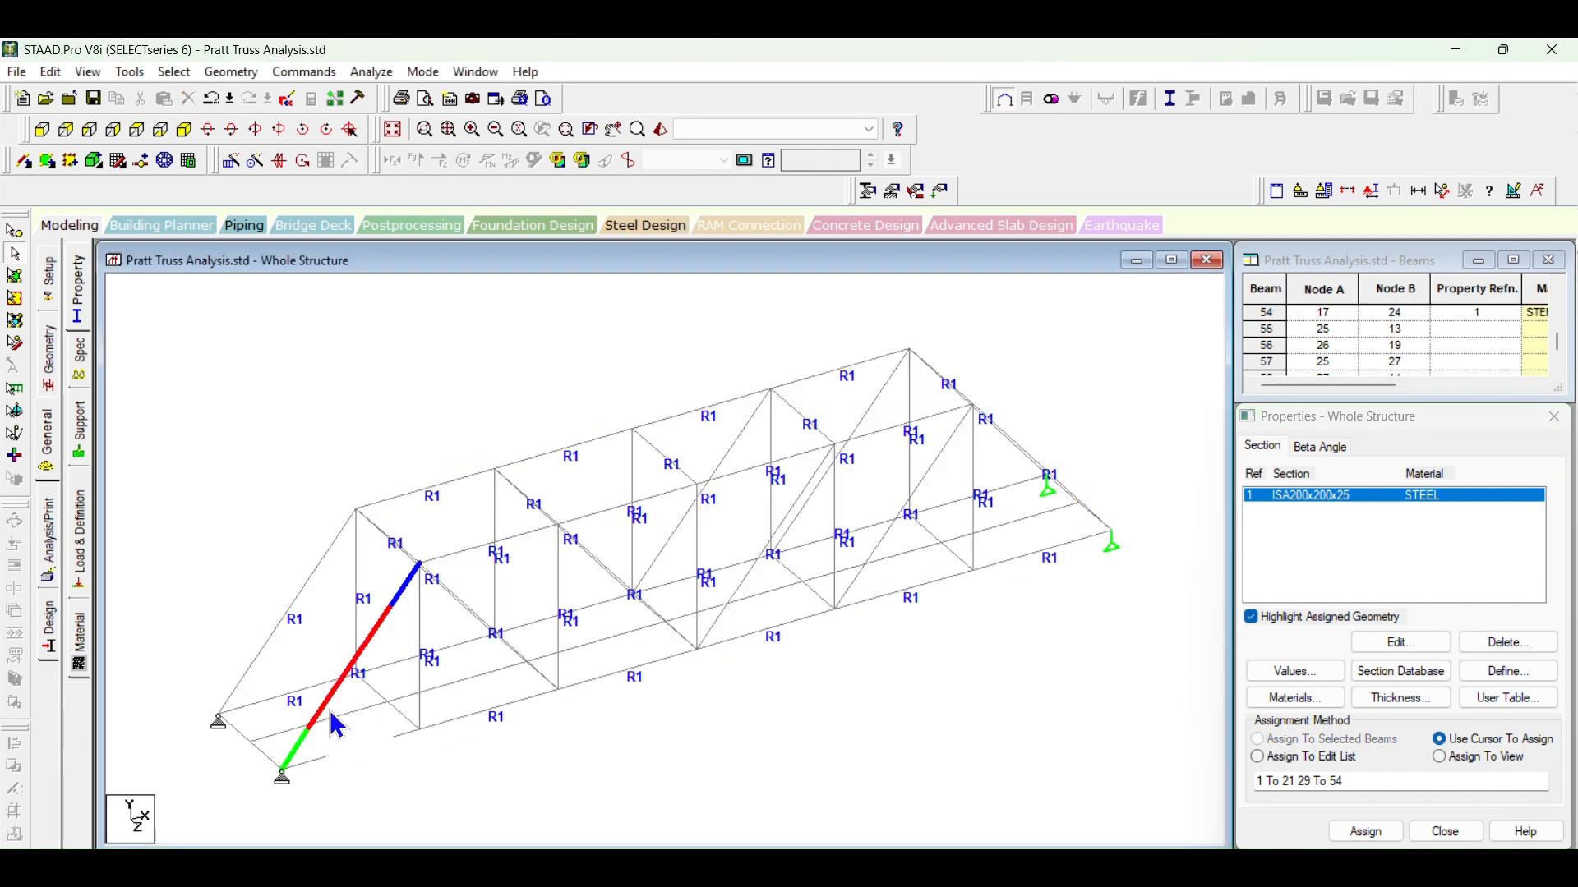
pyautogui.click(366, 713)
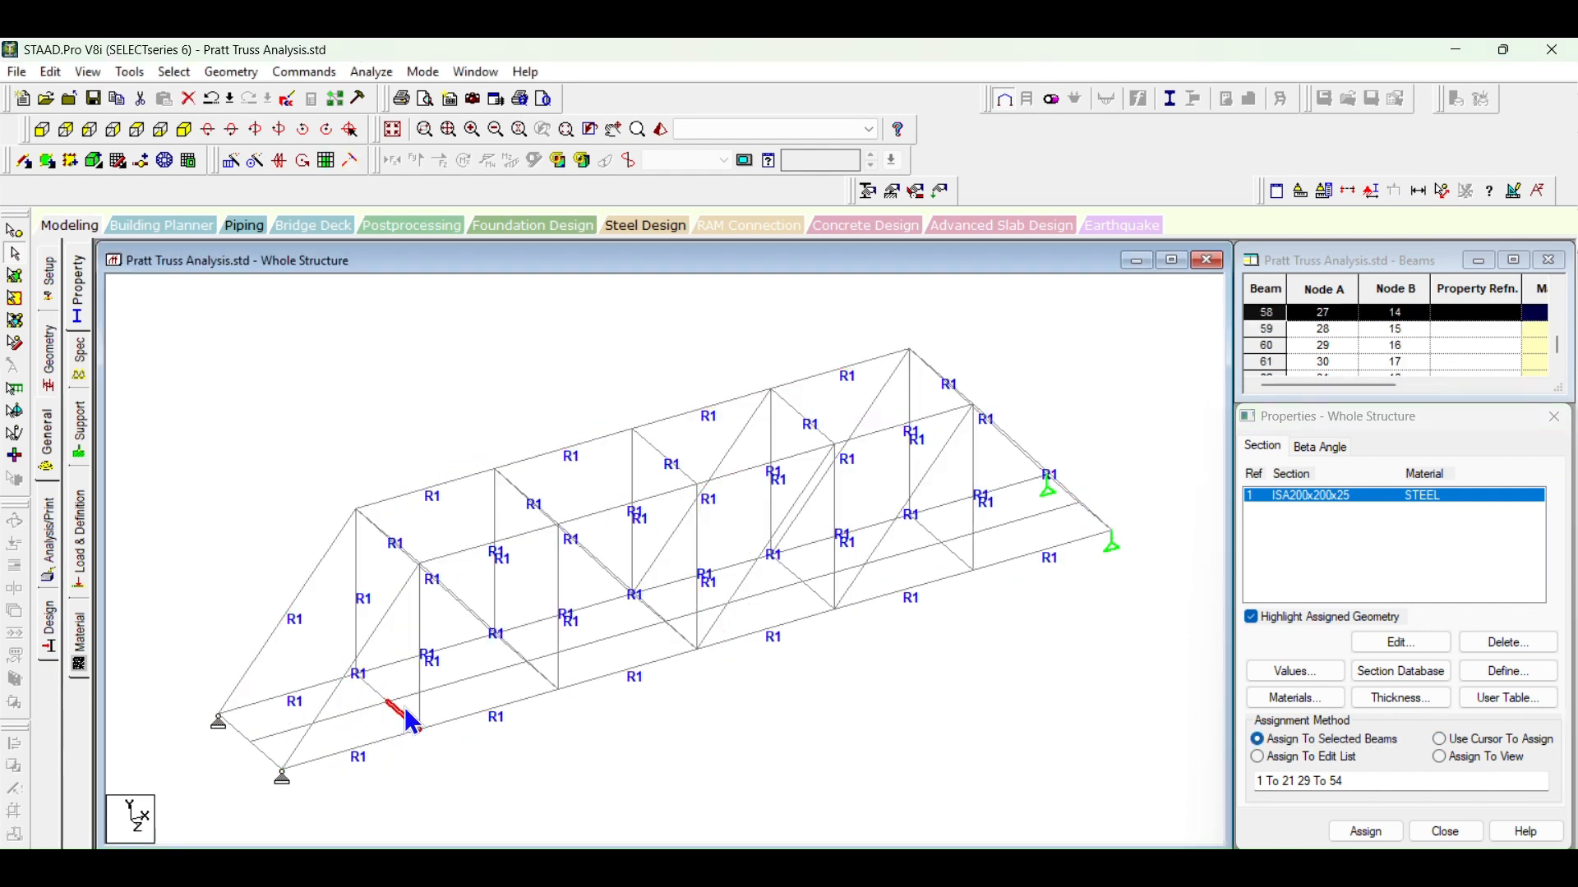
pyautogui.click(459, 687)
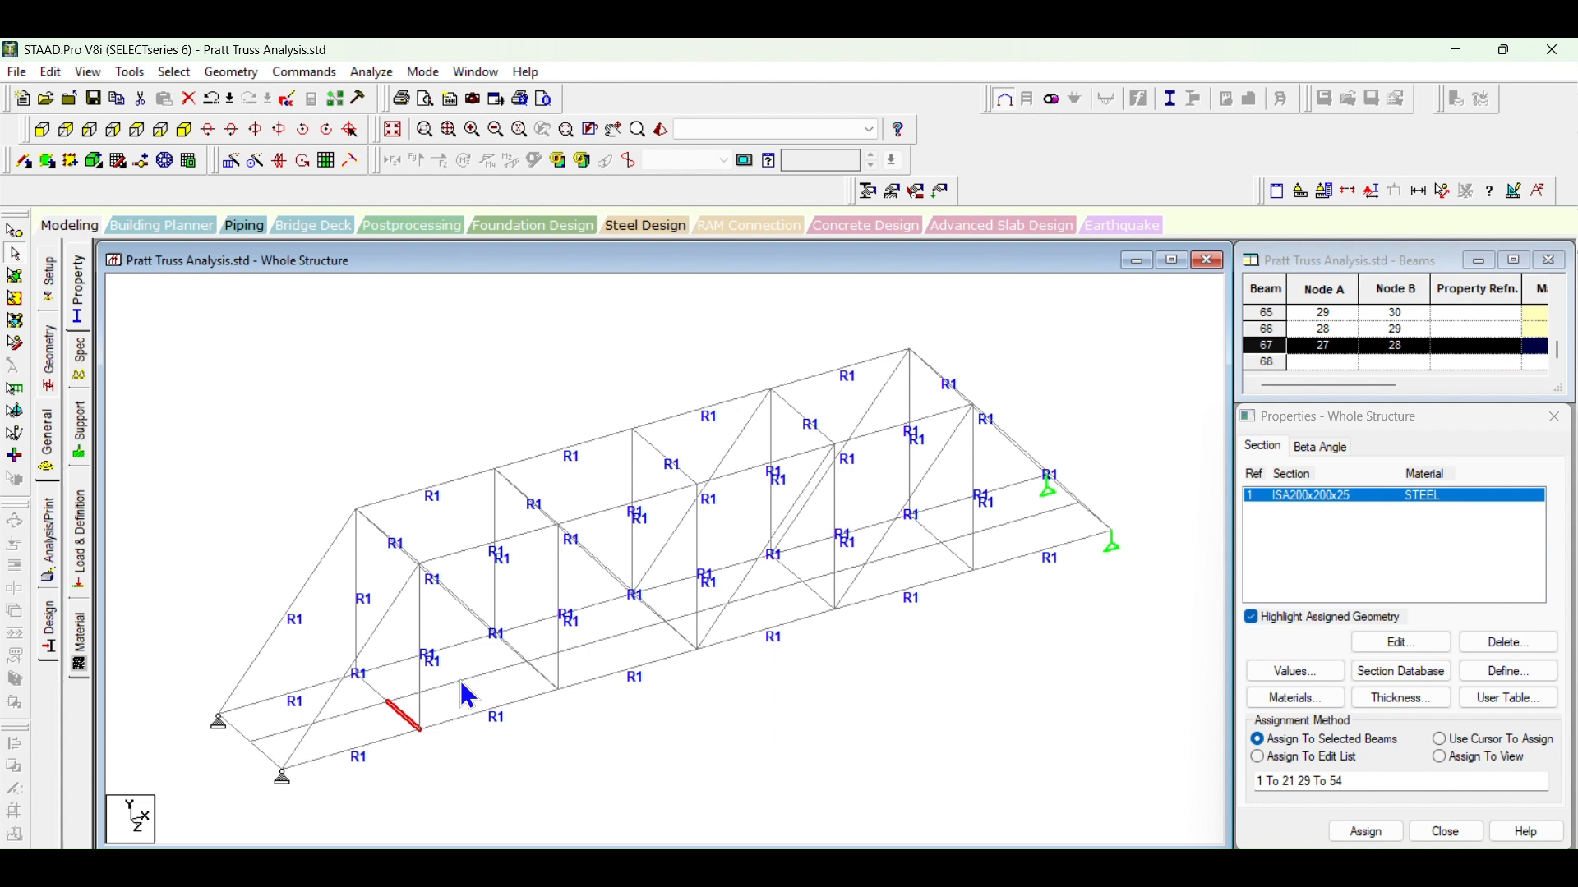
pyautogui.click(797, 739)
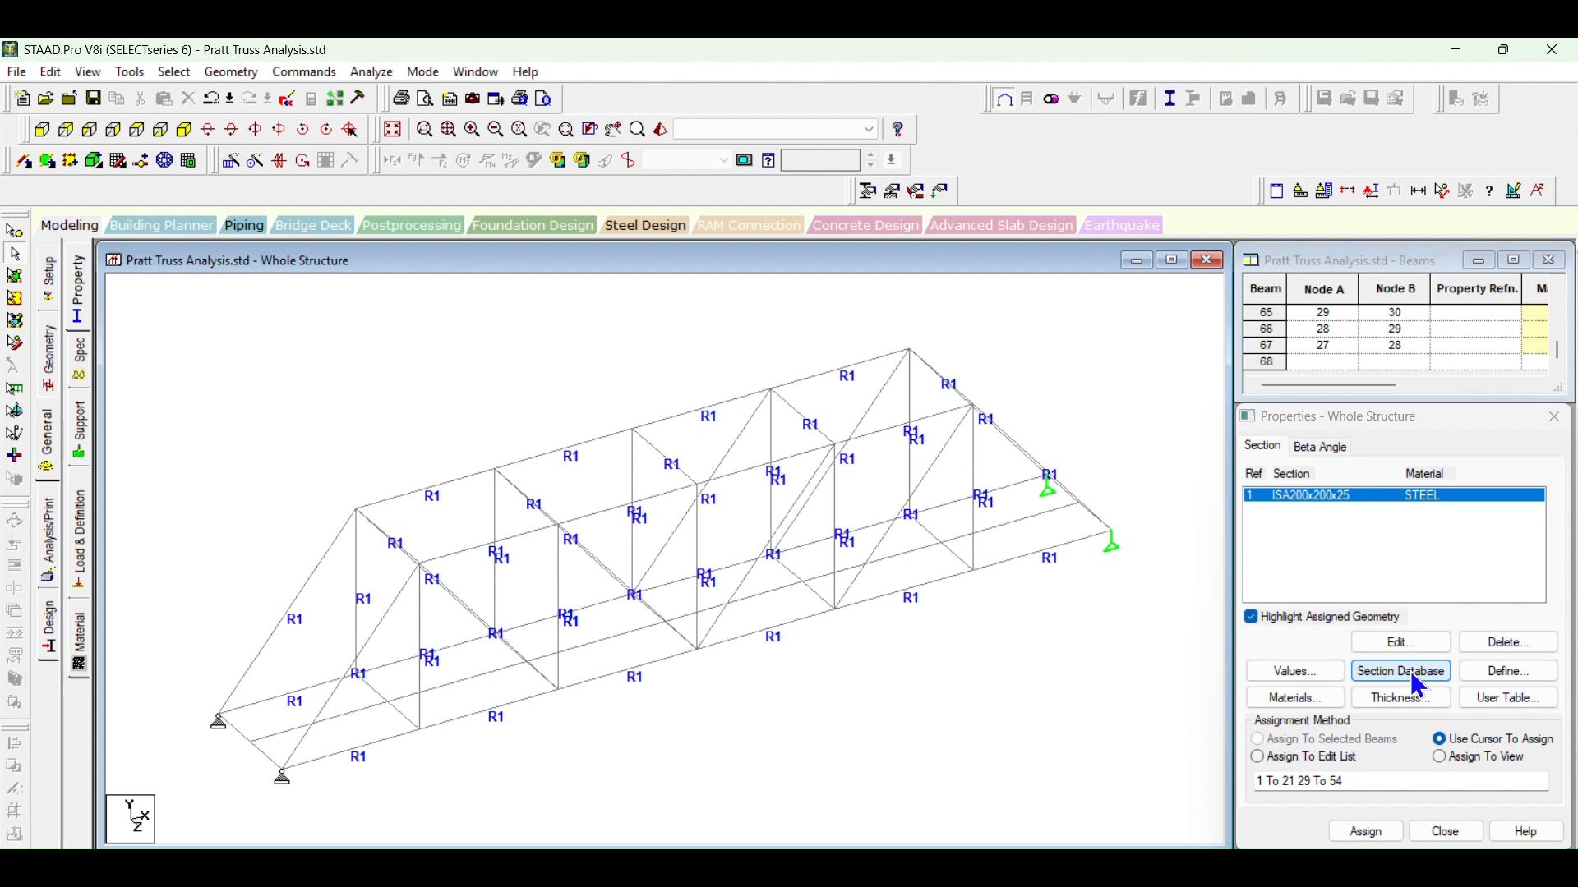
pyautogui.click(1308, 497)
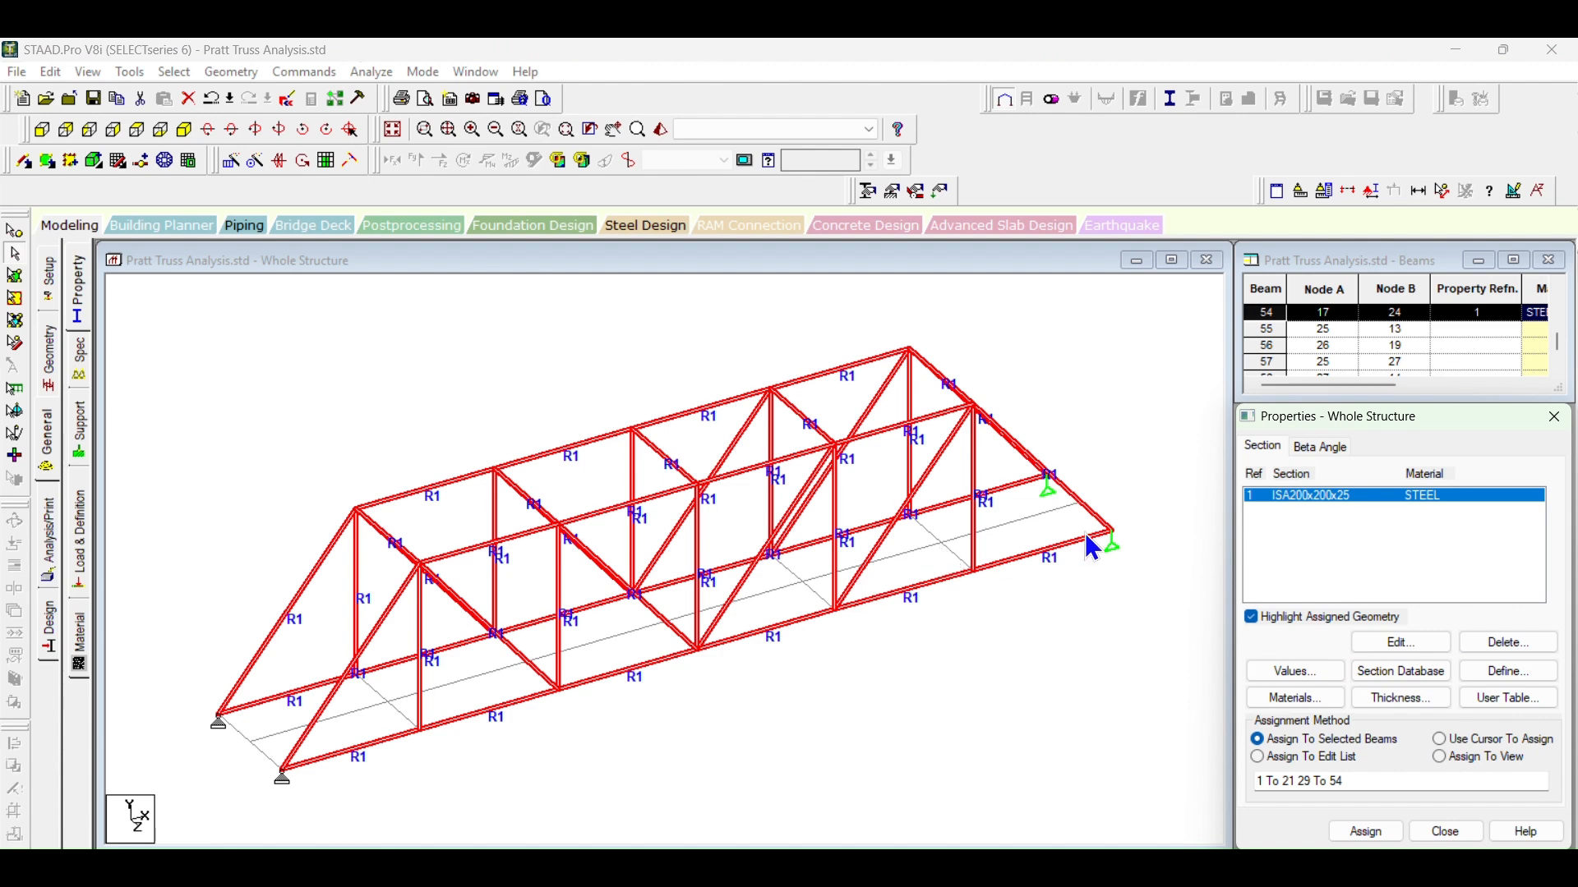
pyautogui.click(1072, 639)
pyautogui.click(1016, 521)
pyautogui.keyDown('ctrl'); pyautogui.click(952, 551); pyautogui.keyUp('ctrl')
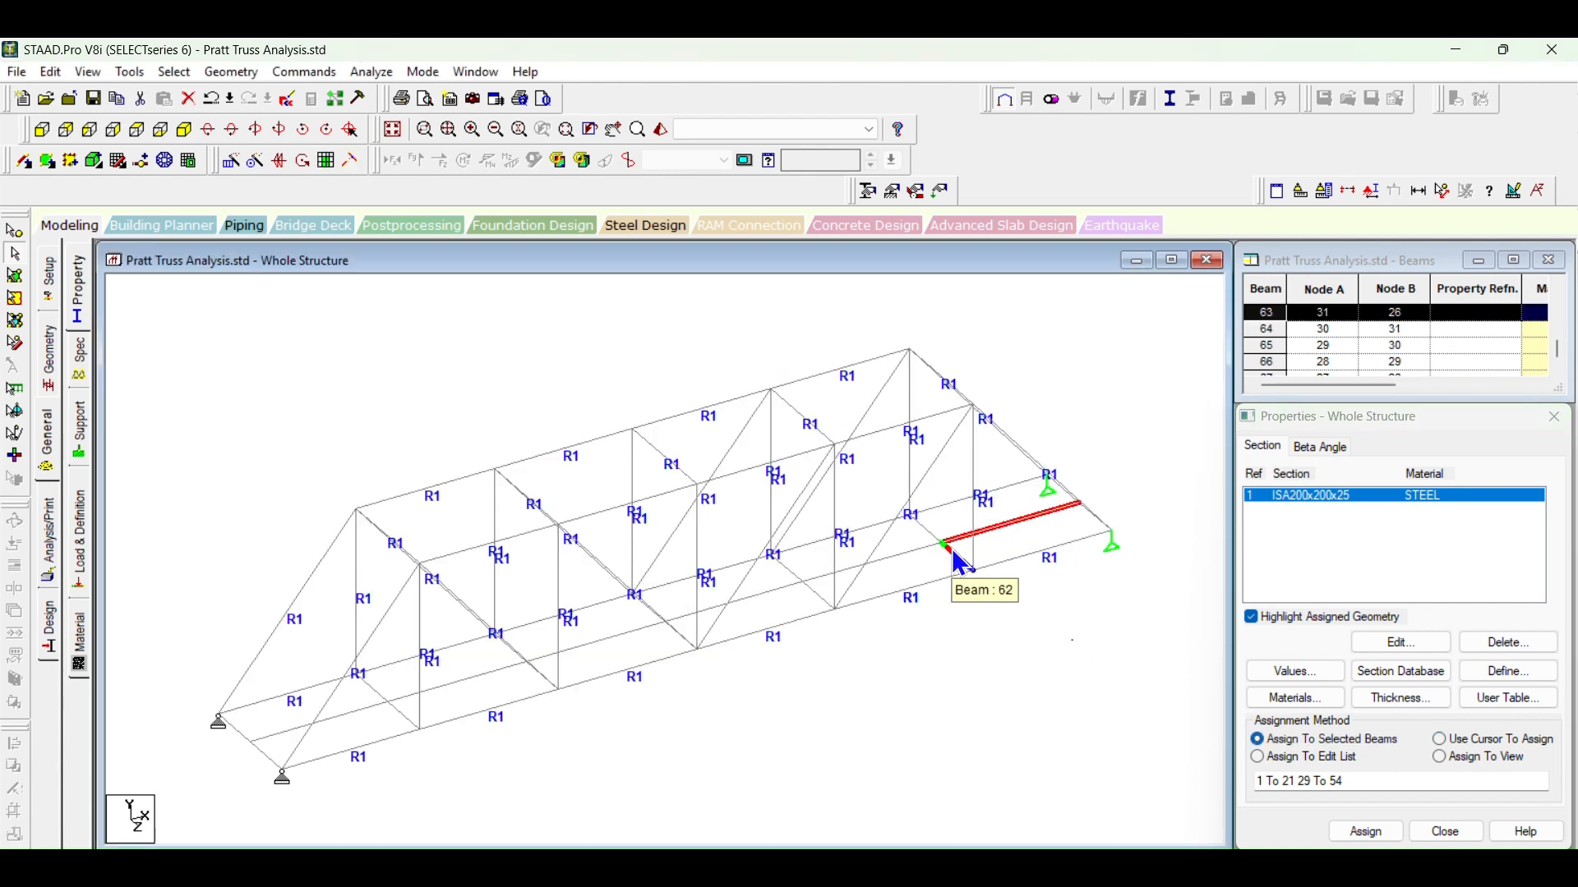
# Step: Assign the ISA200x200x25 section to every member in the view, and clear the selection
pyautogui.click(1439, 740)
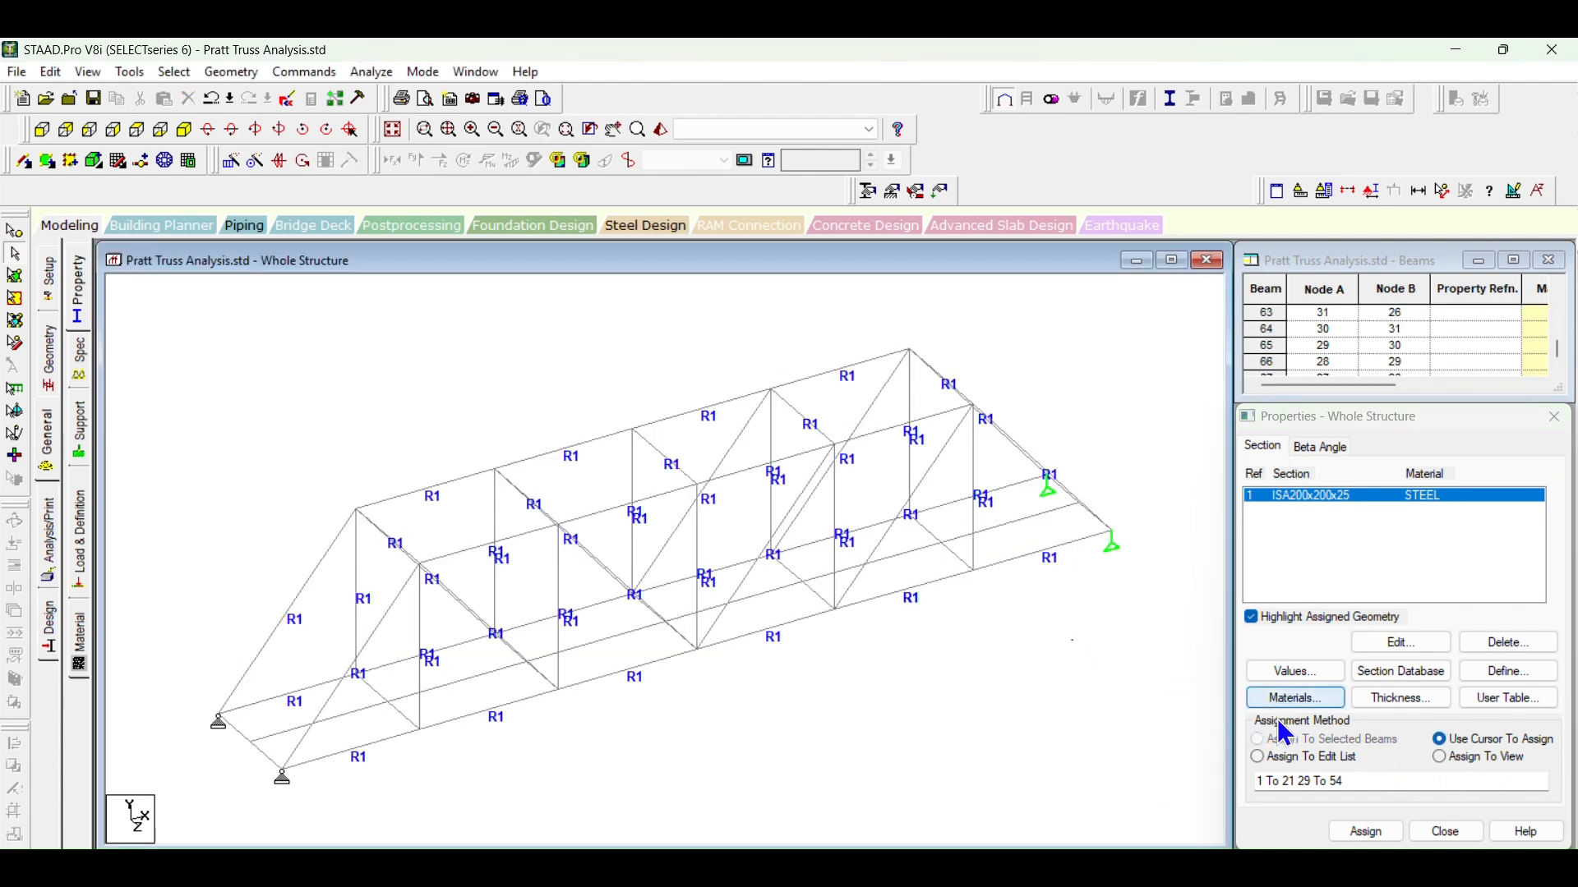
pyautogui.click(1440, 756)
pyautogui.click(1366, 831)
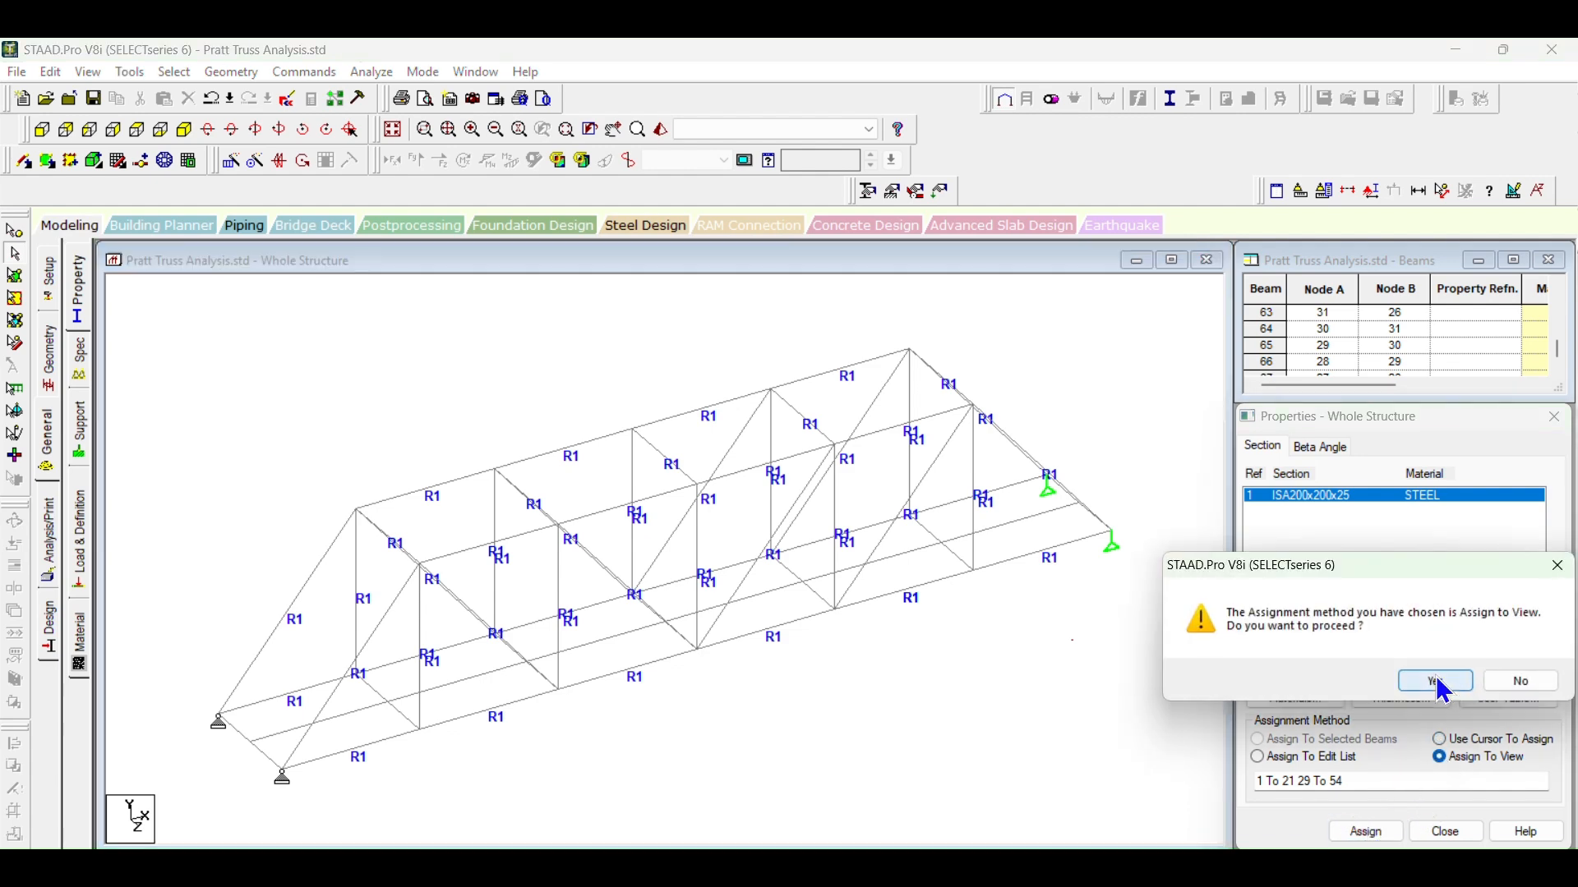
pyautogui.click(1442, 689)
pyautogui.click(1085, 645)
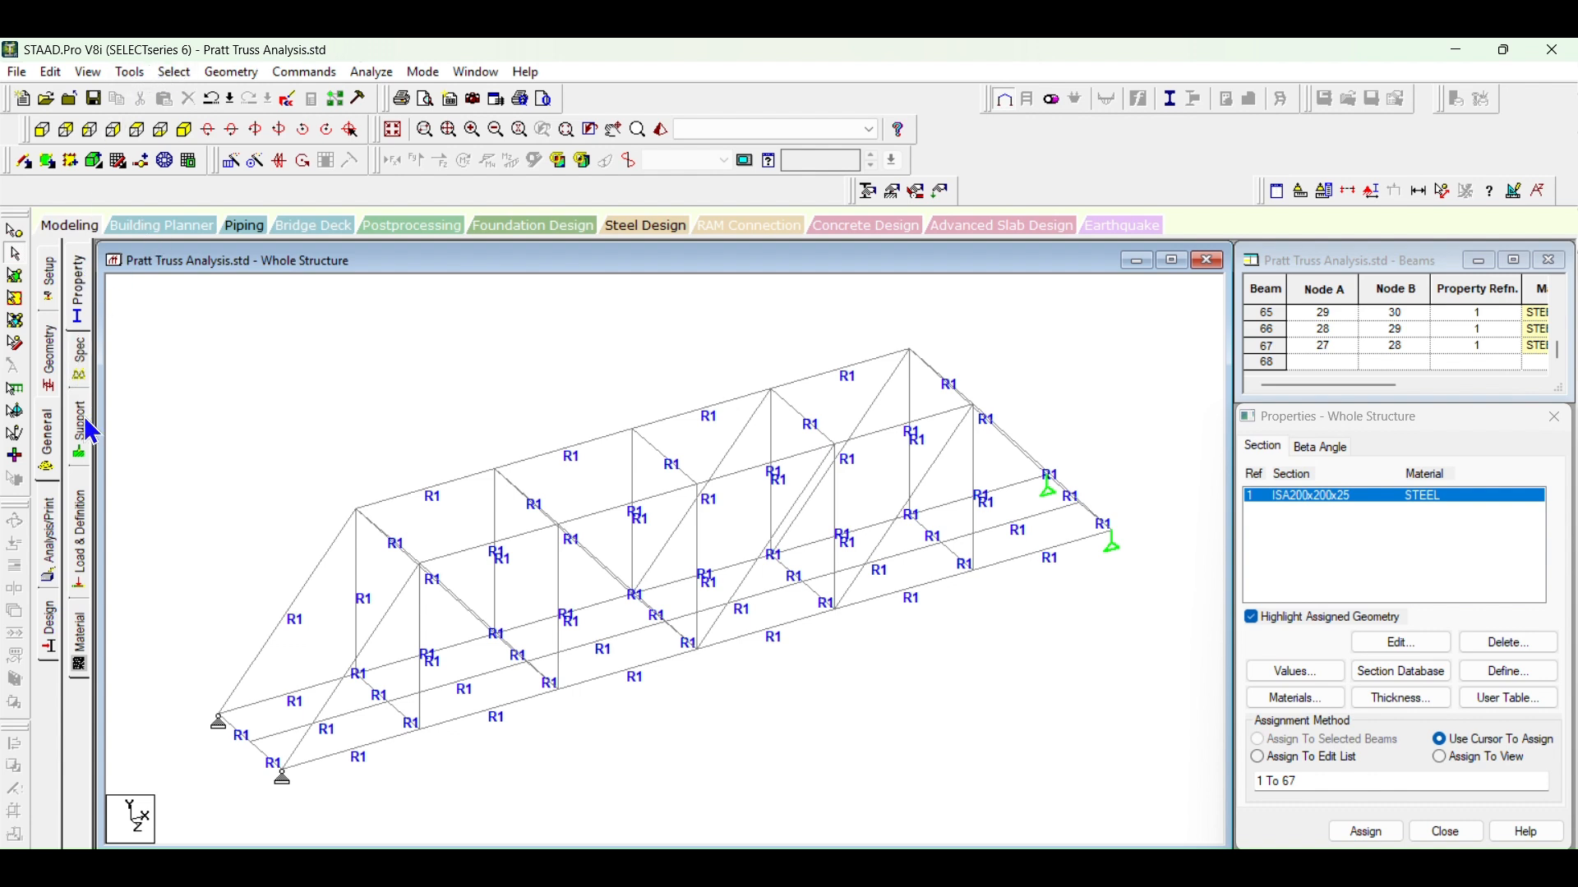
# Step: Start adding a vehicle load definition, and look up the IRC 6:2017 Class A vehicle loading in the BROAD STEPS IN STAAD PRO document
pyautogui.click(82, 538)
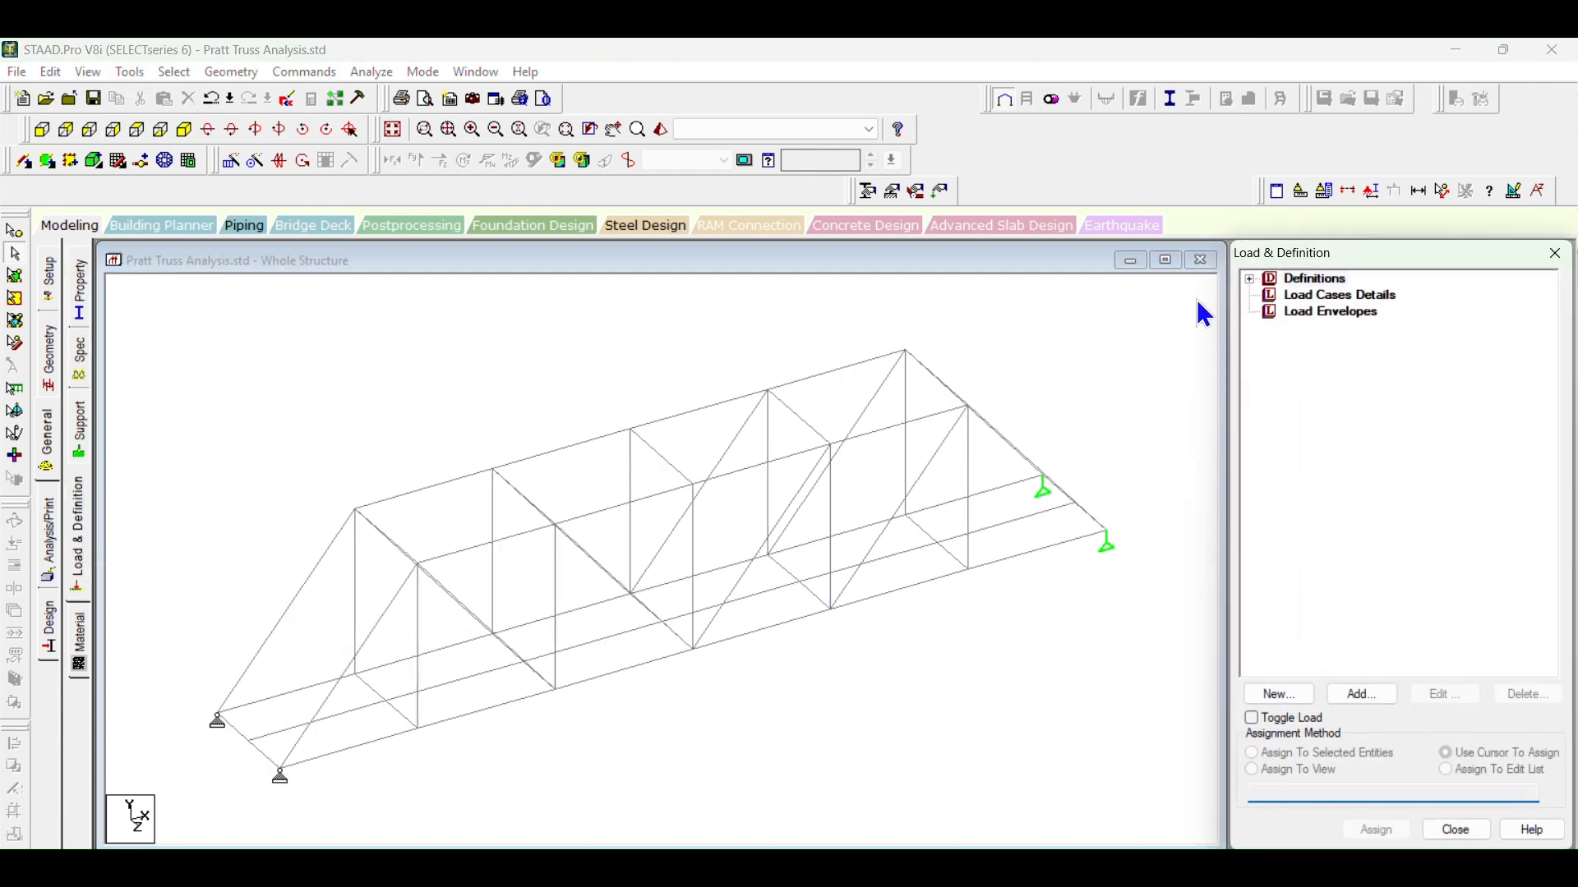
pyautogui.click(1250, 279)
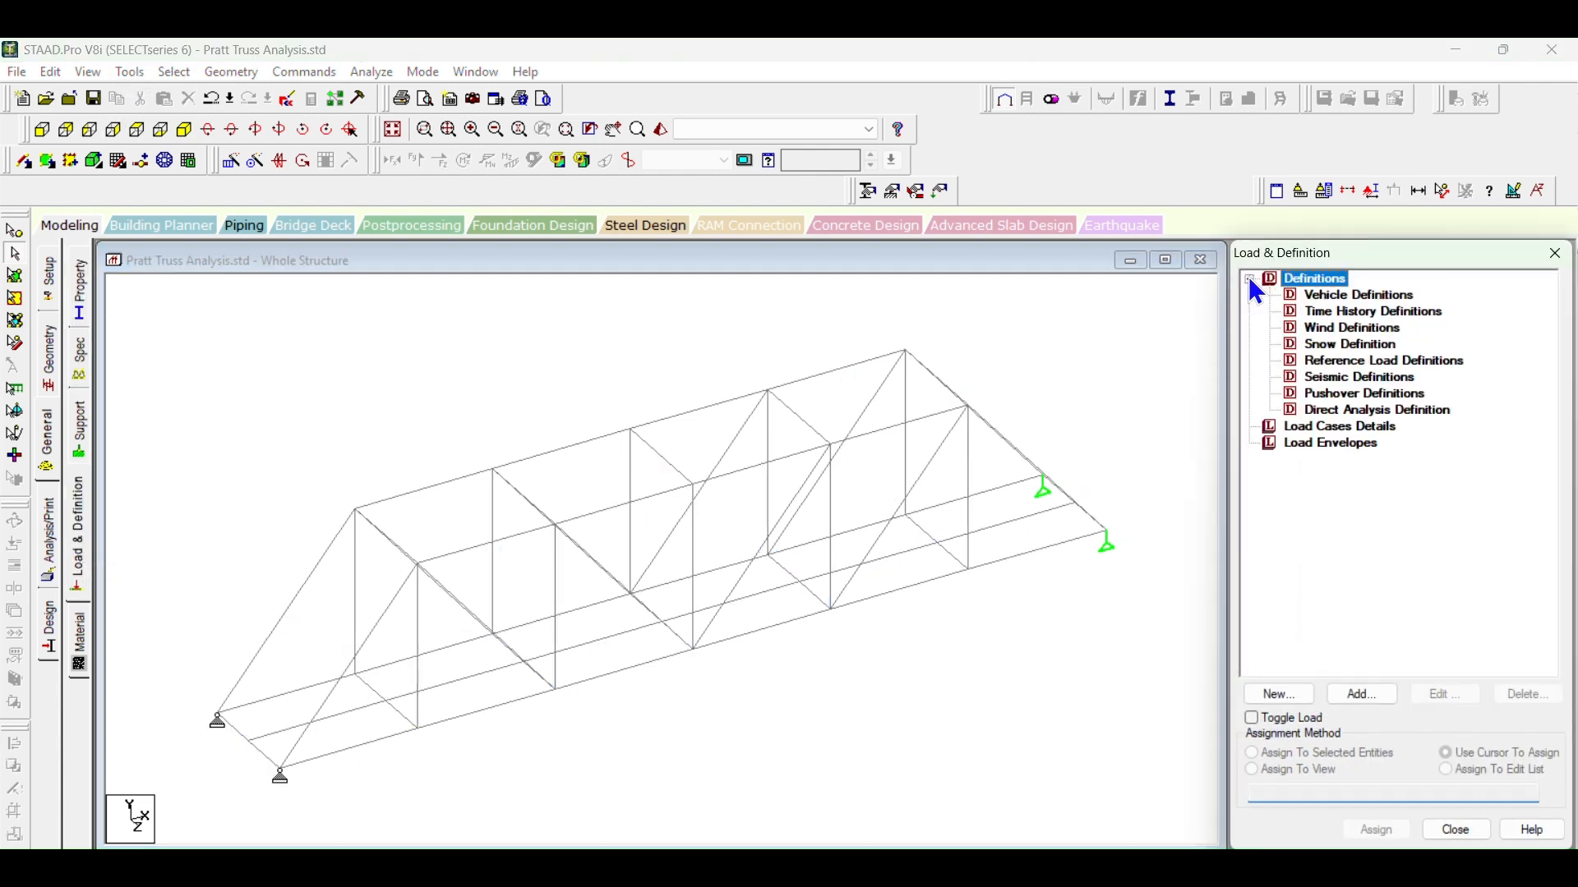
pyautogui.click(1315, 296)
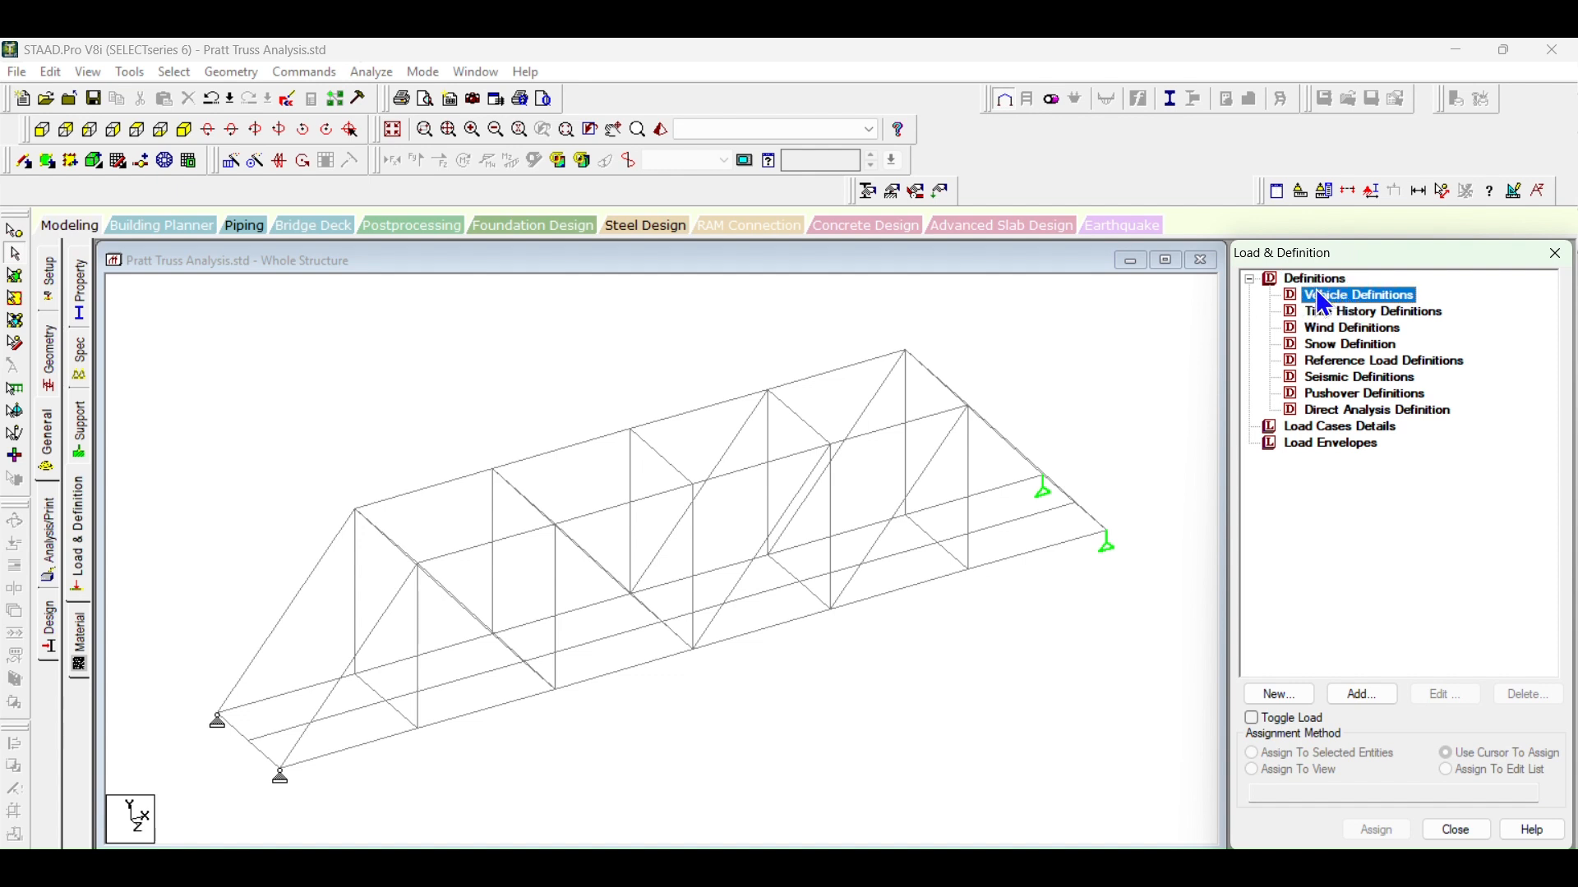
pyautogui.click(1380, 699)
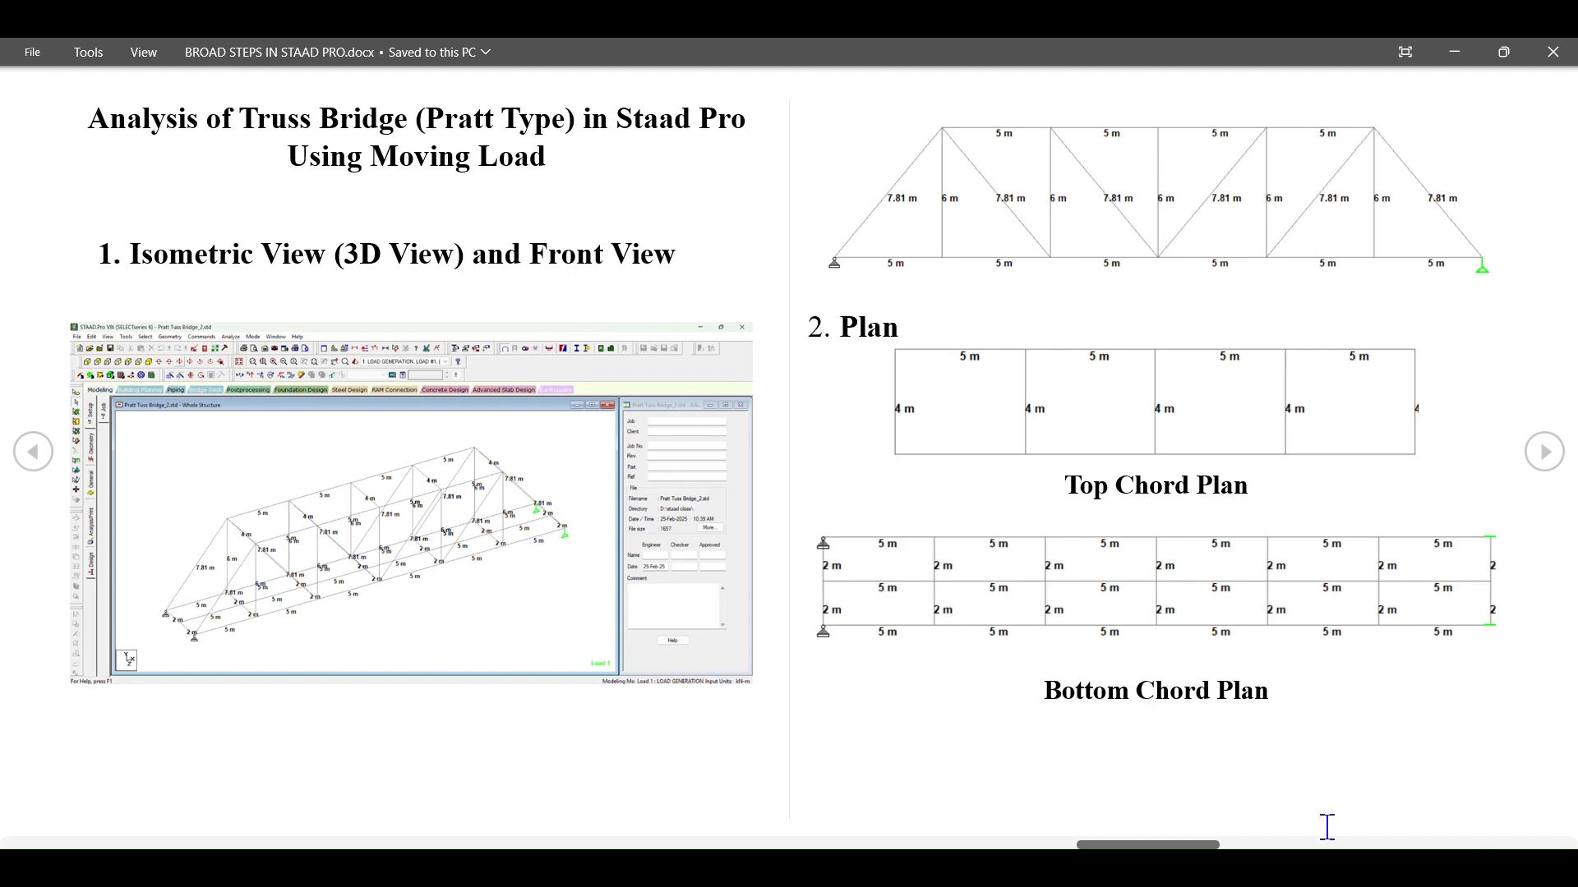
pyautogui.click(1541, 451)
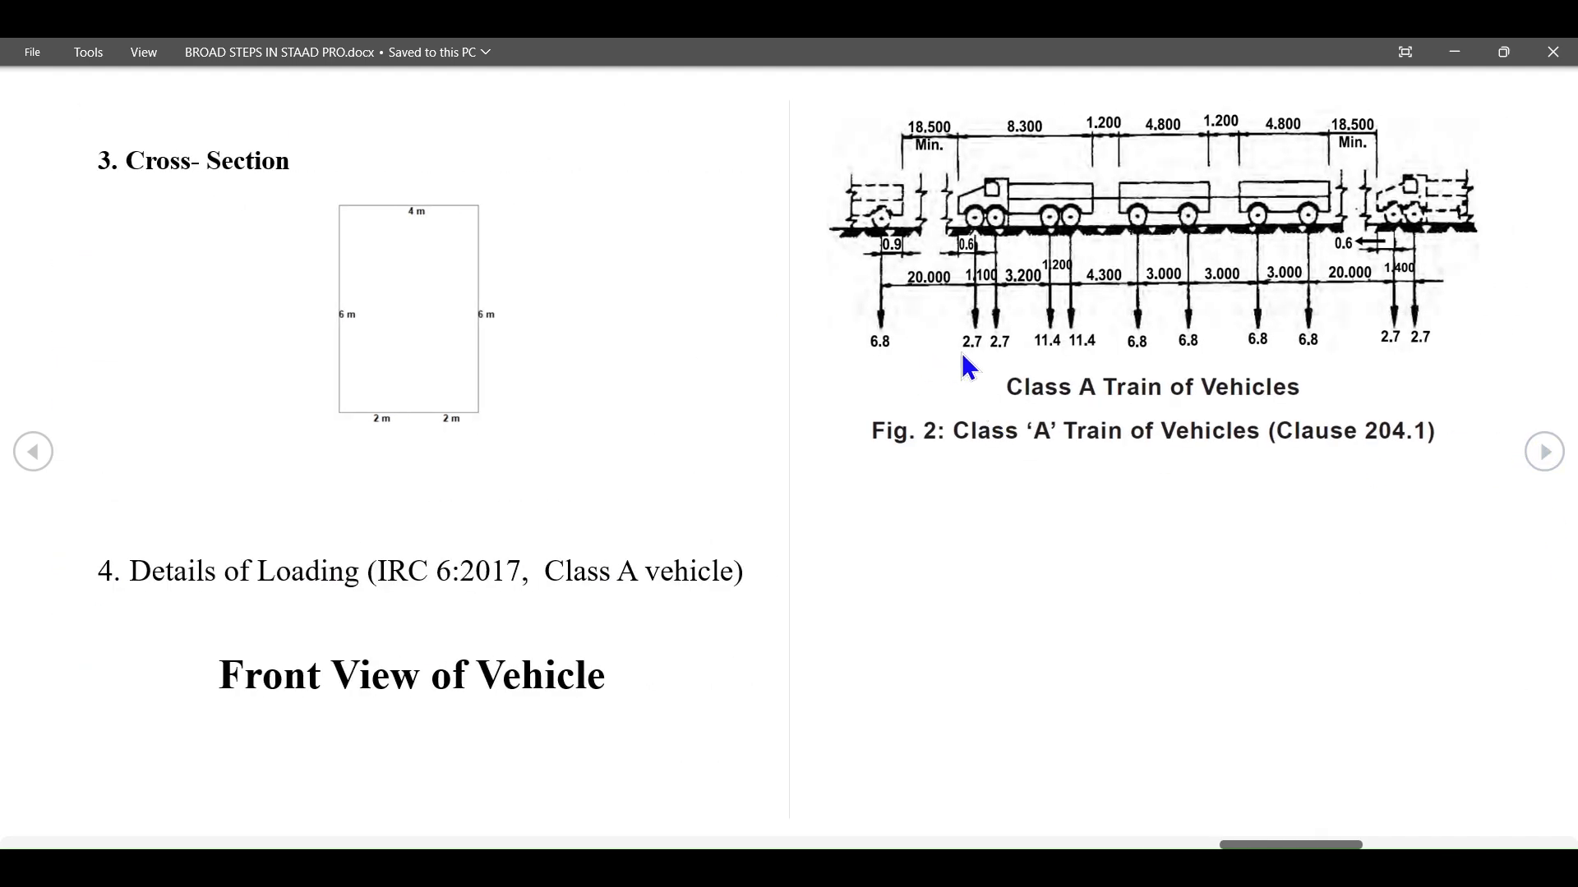
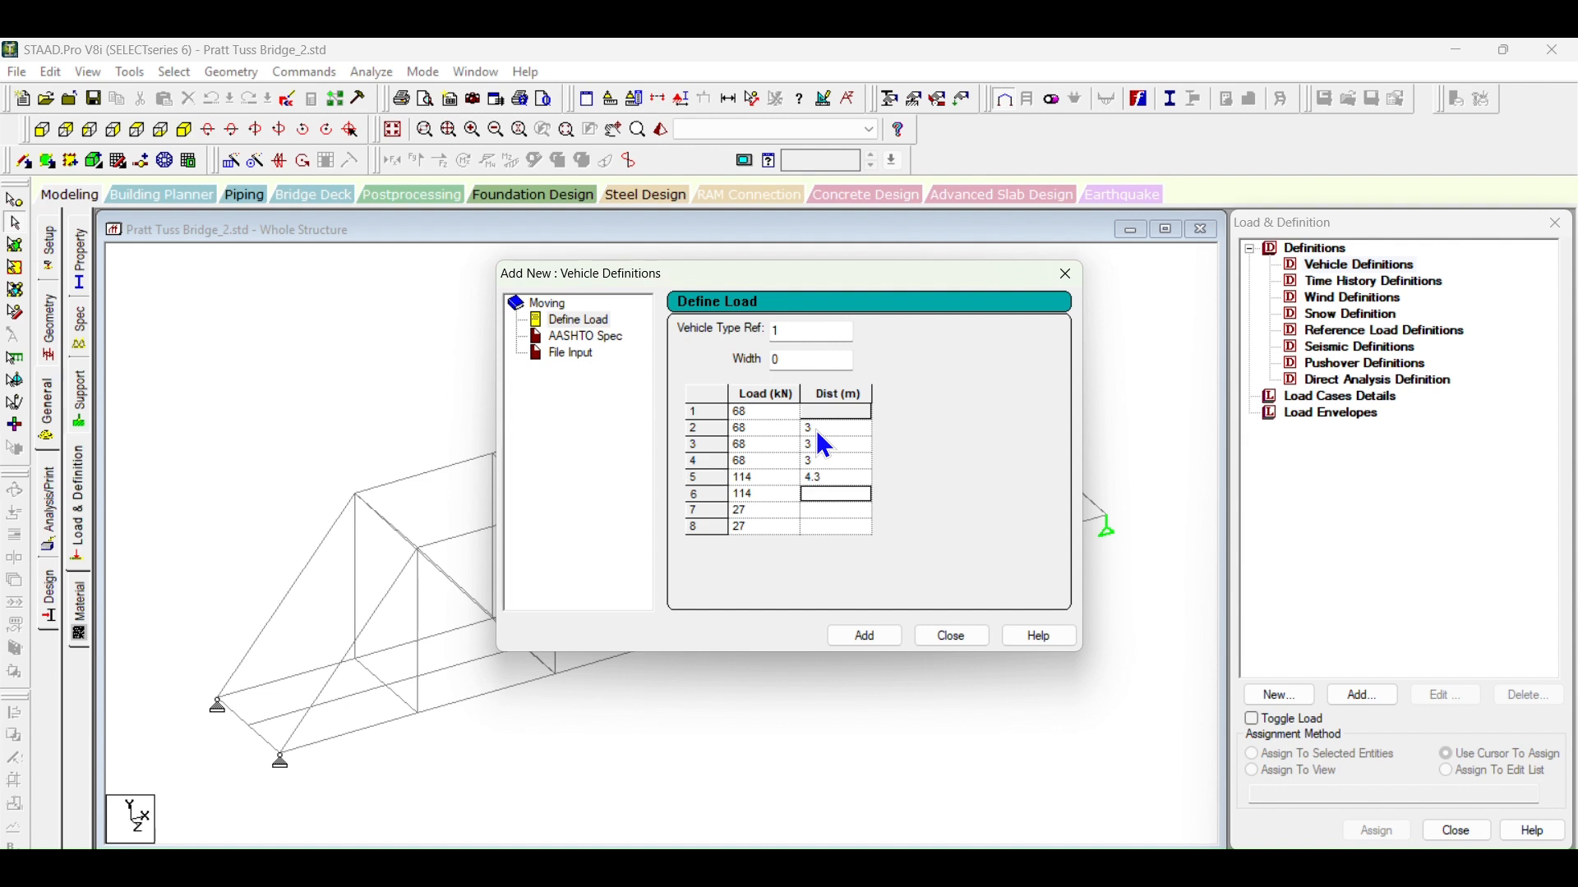
# Step: Enter axle distances of 1.2, 3 and 1.2 m for rows 6, 7 and 8 of the vehicle load table
pyautogui.write('1.2')
pyautogui.press('Down')
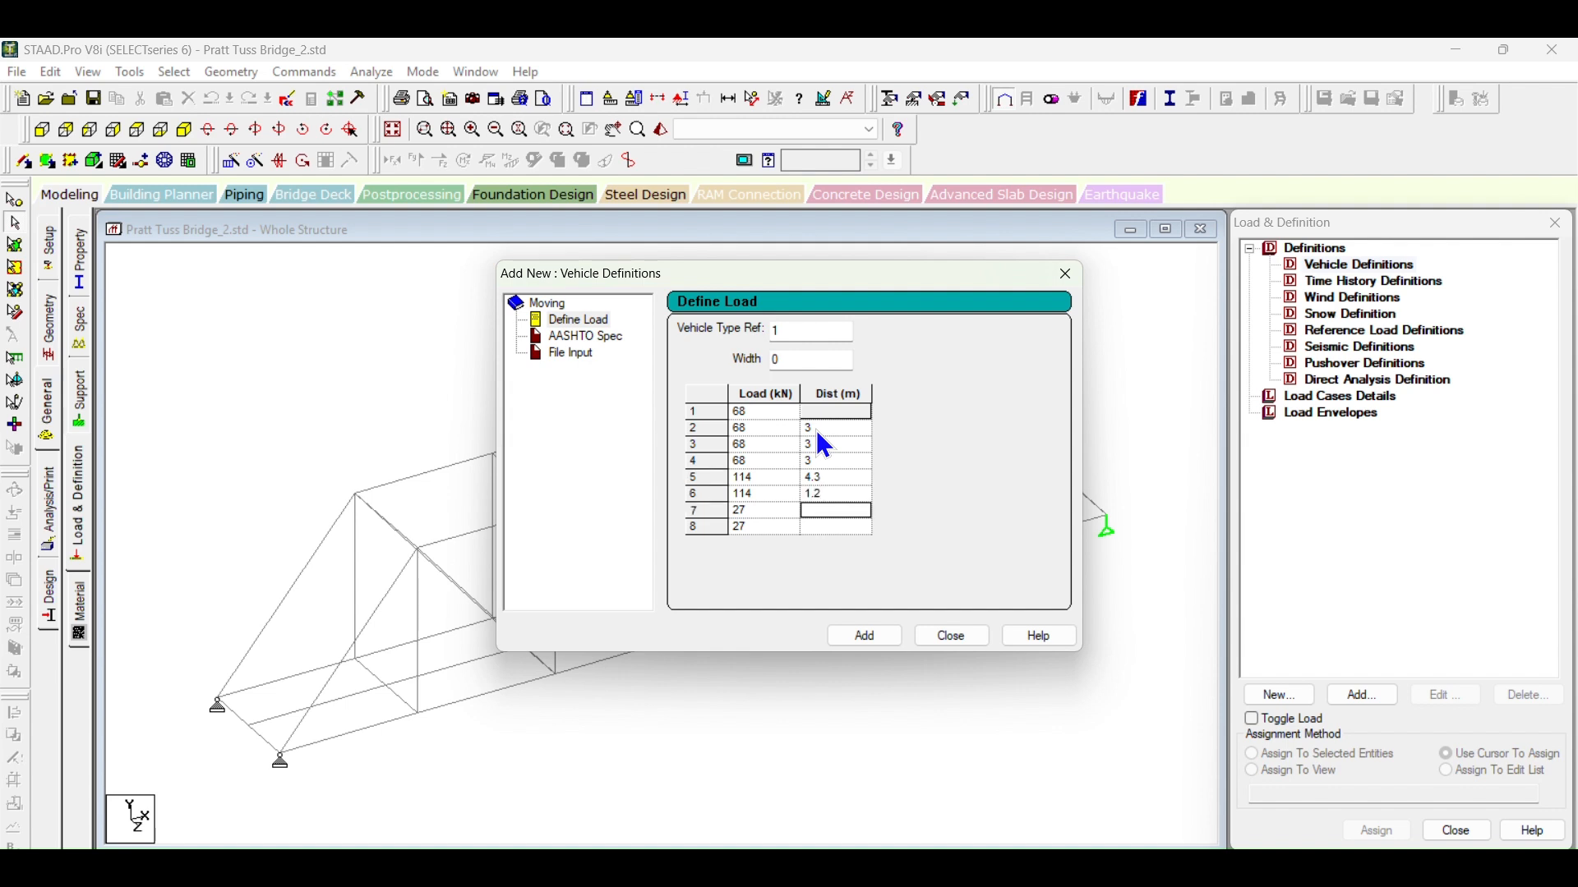
pyautogui.write('3')
pyautogui.press('Down')
pyautogui.write('1.2')
pyautogui.press('Up')
# Step: Check the Class A axle spacings in the BROAD STEPS IN STAAD PRO document and set the row 7 distance to 3.2 m
pyautogui.click(833, 868)
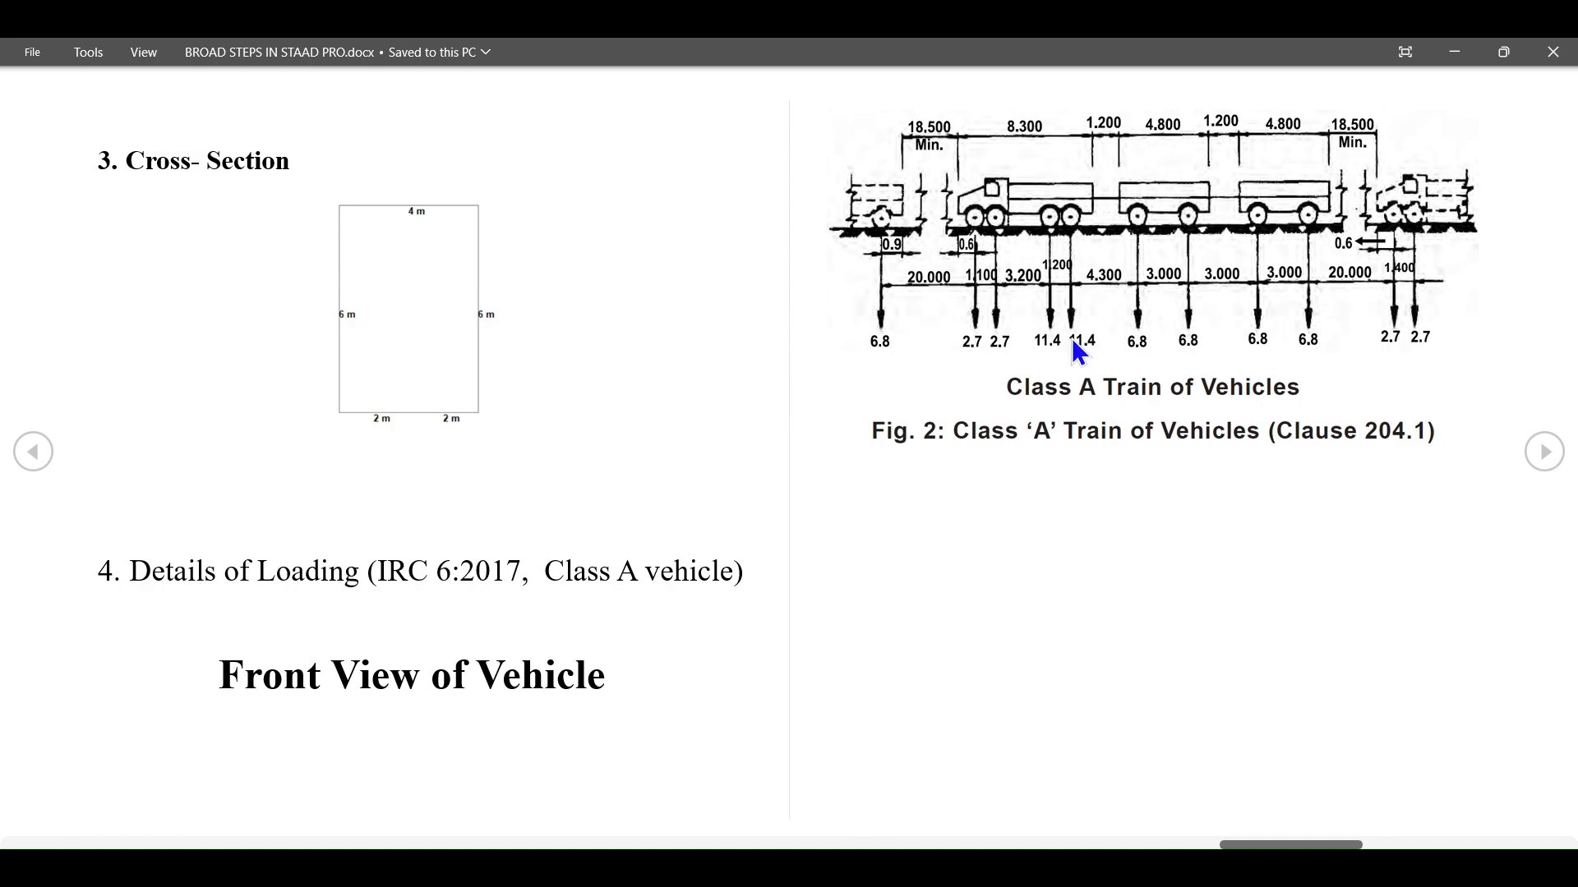
pyautogui.click(929, 868)
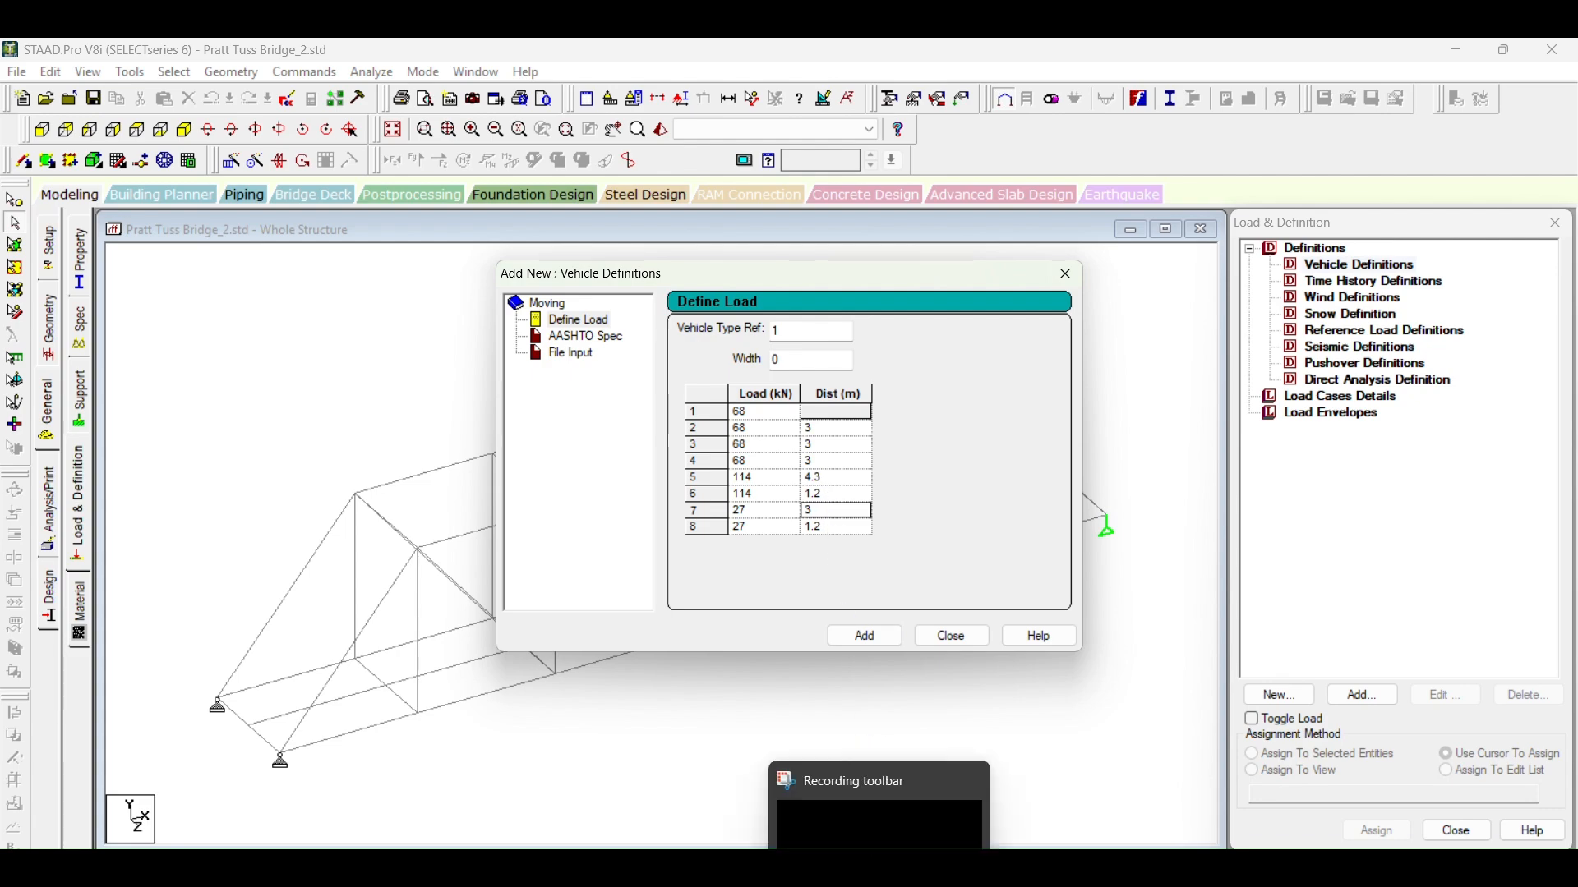
pyautogui.click(856, 866)
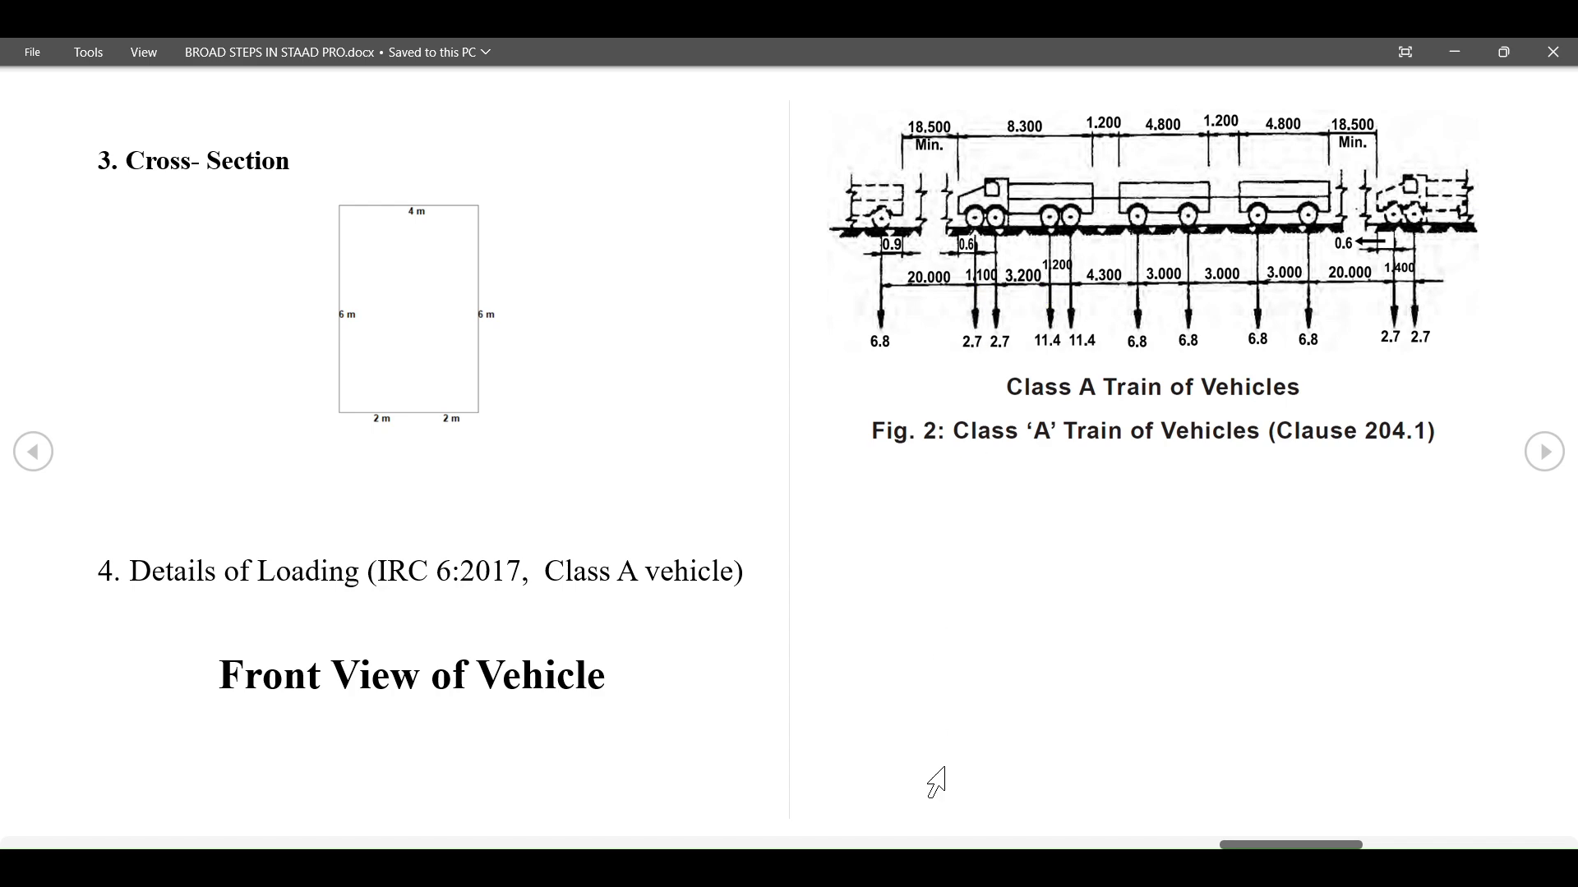
pyautogui.click(938, 866)
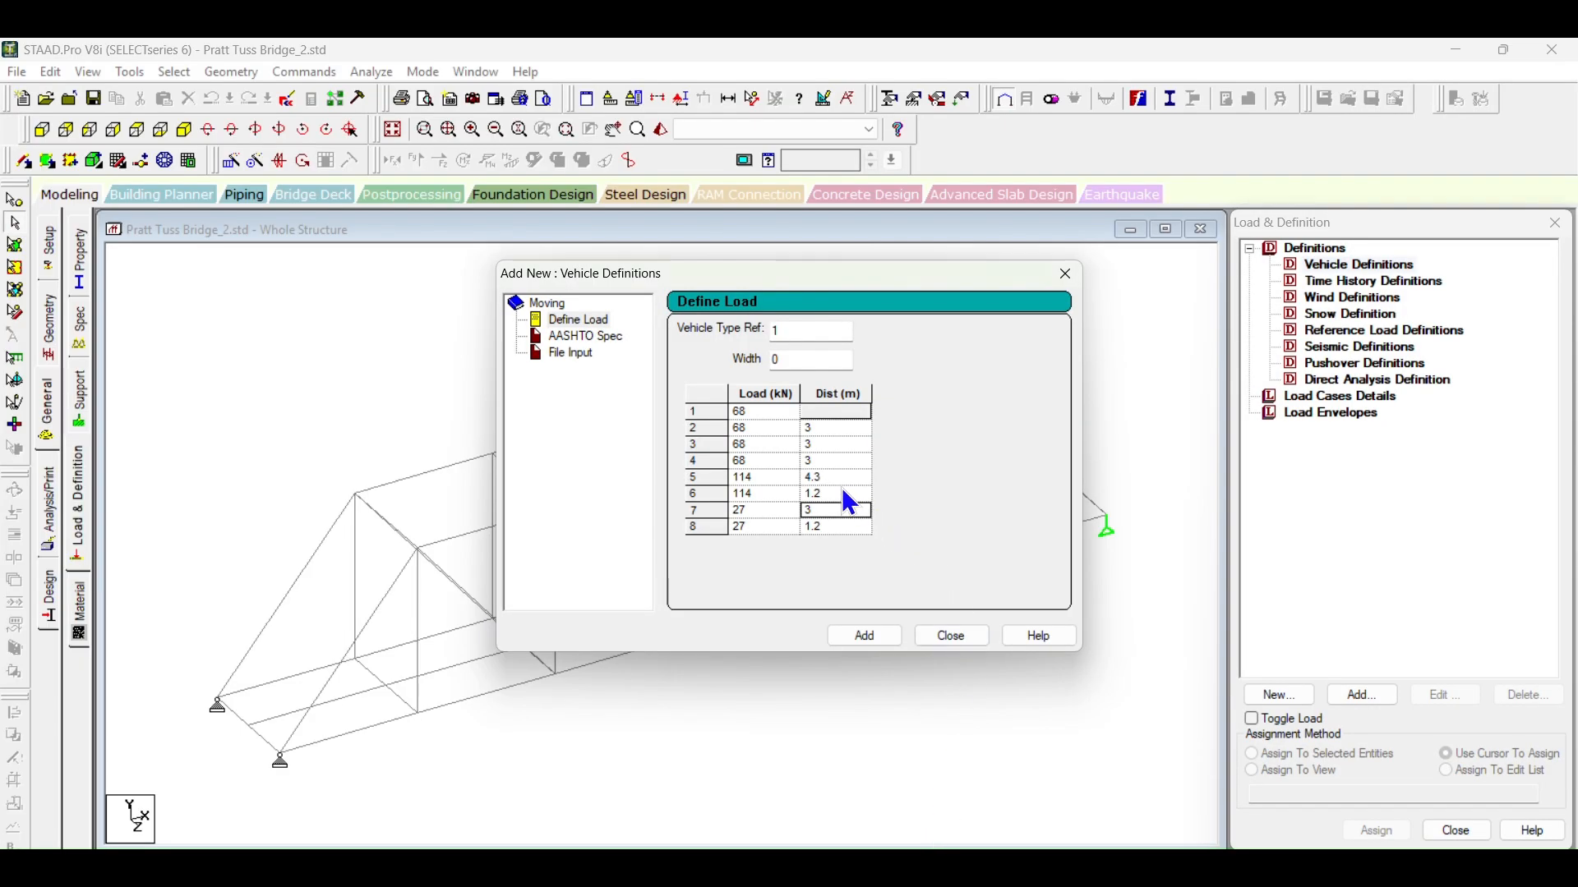
pyautogui.click(836, 509)
pyautogui.write('.2')
pyautogui.press('Return')
# Step: Recheck the last axle spacing in the document, set the row 8 distance to 1.1 m, and add the vehicle definition
pyautogui.click(838, 866)
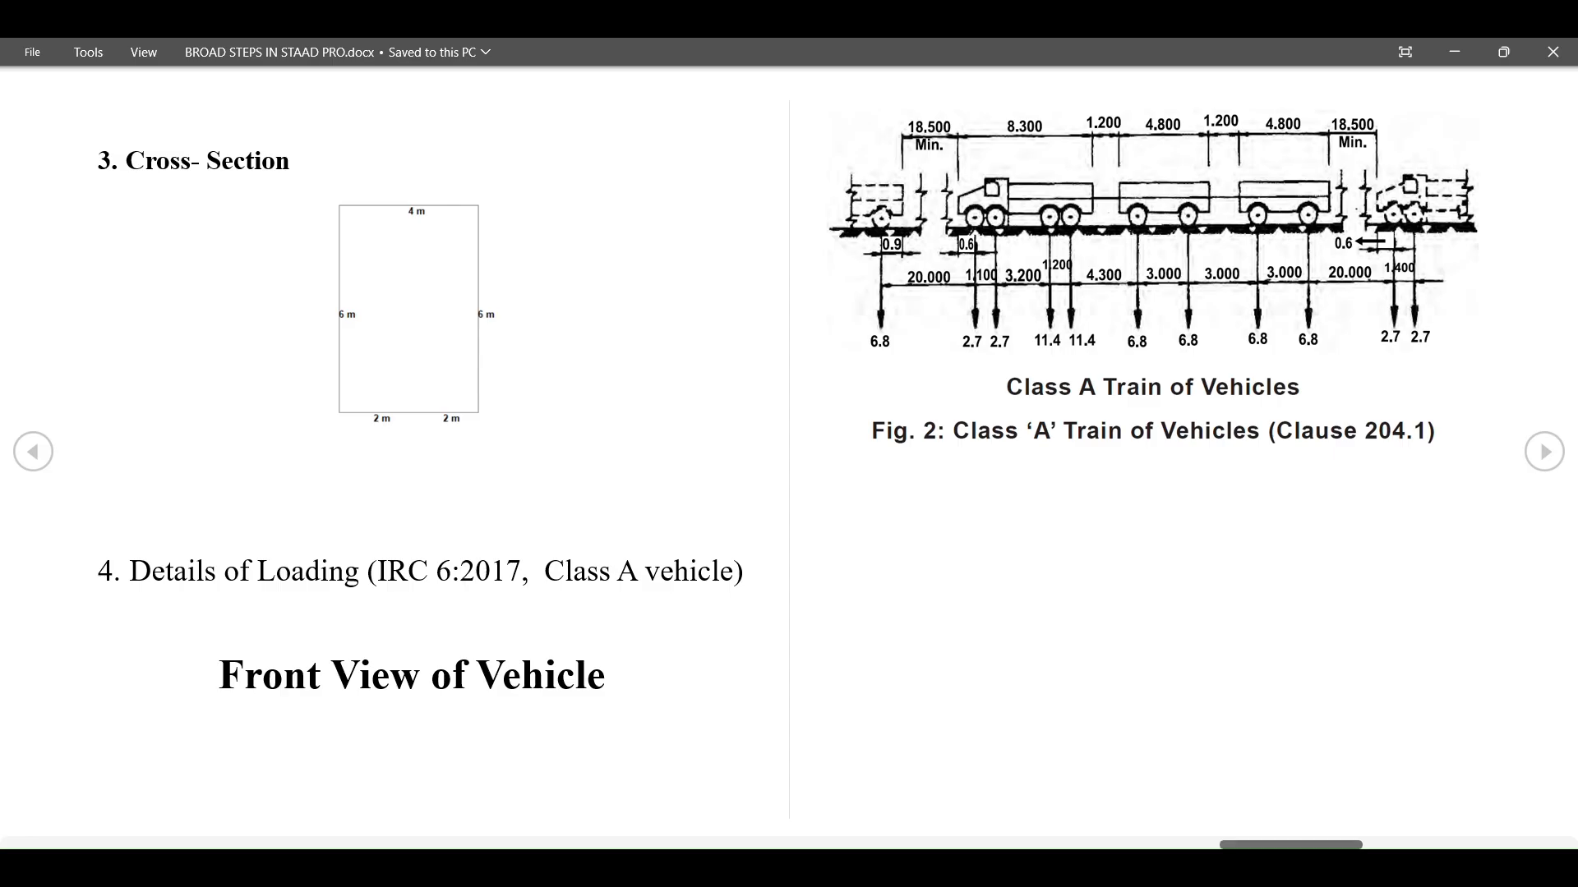
pyautogui.click(838, 867)
pyautogui.write('1.1')
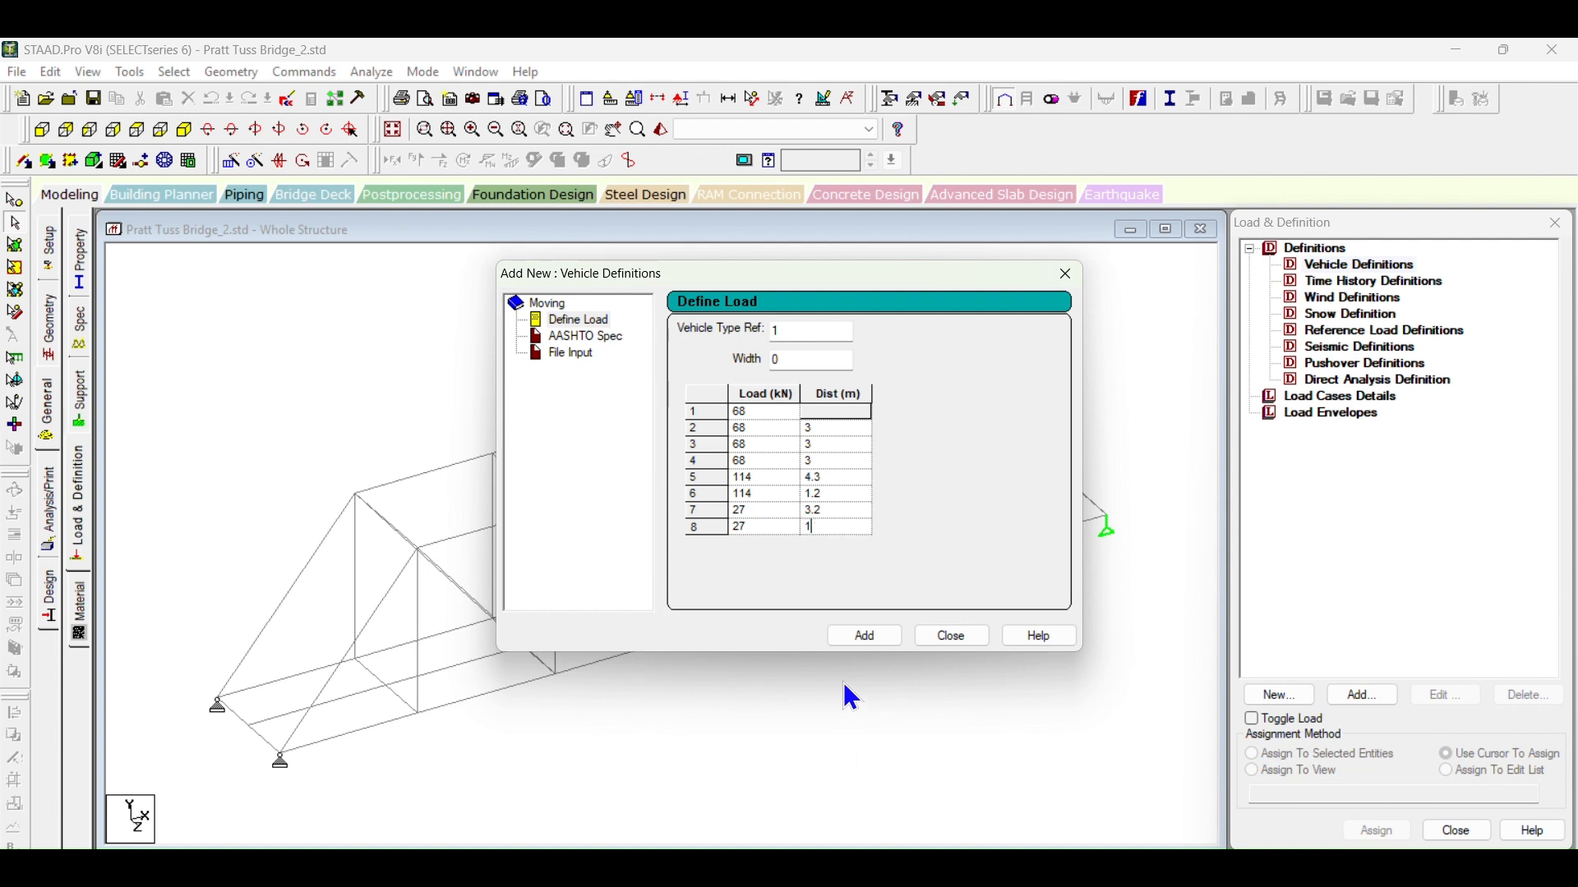
pyautogui.press('Up')
pyautogui.press('Up')
pyautogui.press('Up')
pyautogui.press('Up')
pyautogui.press('Up')
pyautogui.press('Up')
pyautogui.click(869, 636)
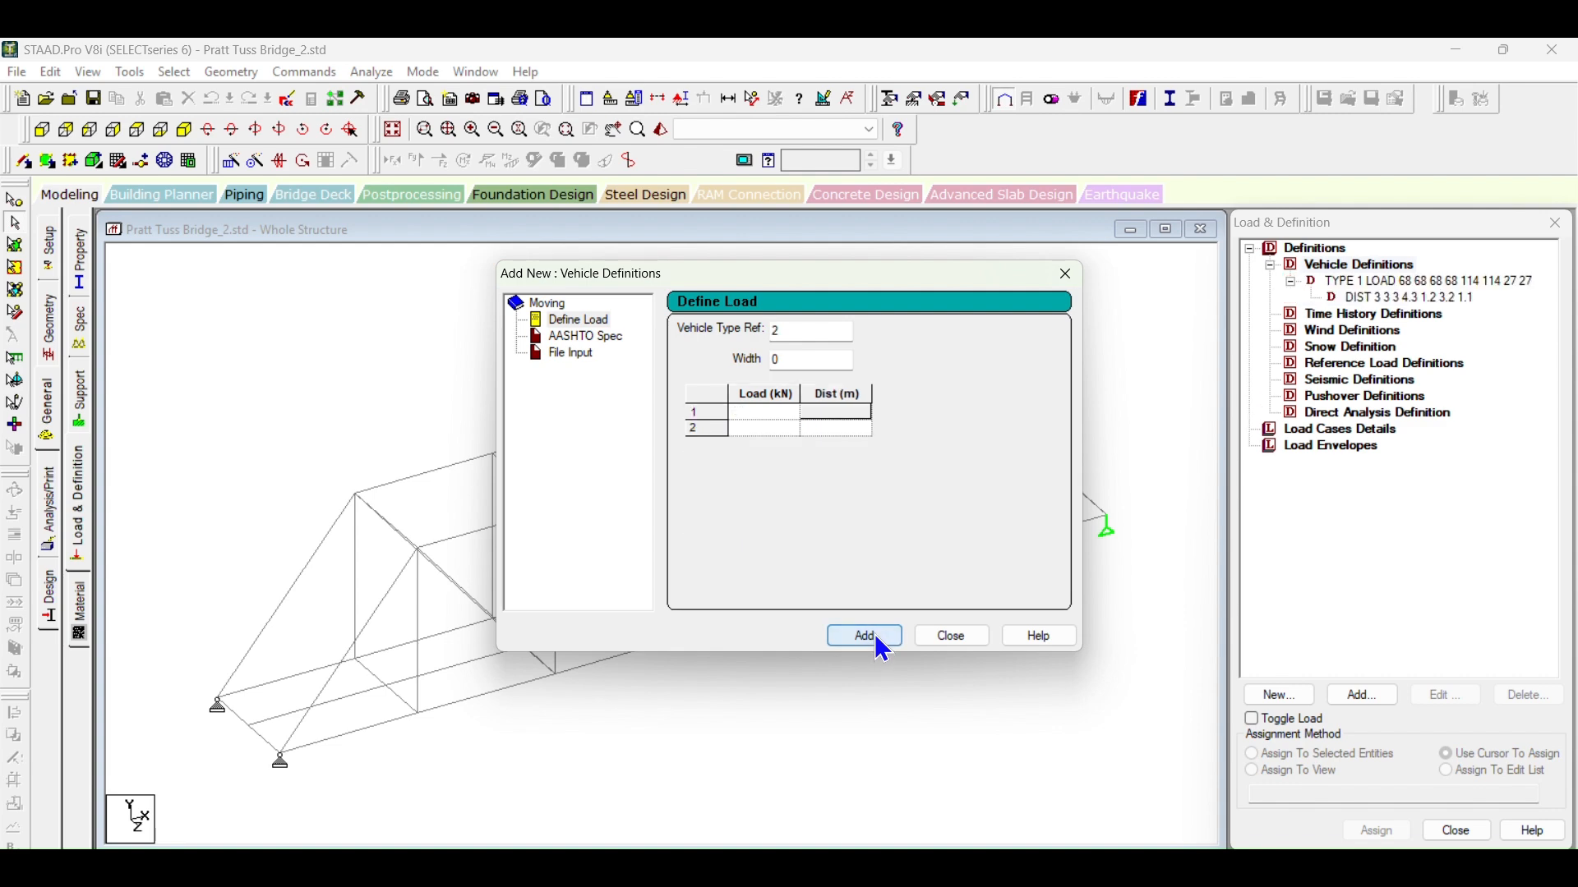
pyautogui.click(953, 637)
pyautogui.click(1380, 281)
pyautogui.click(1380, 299)
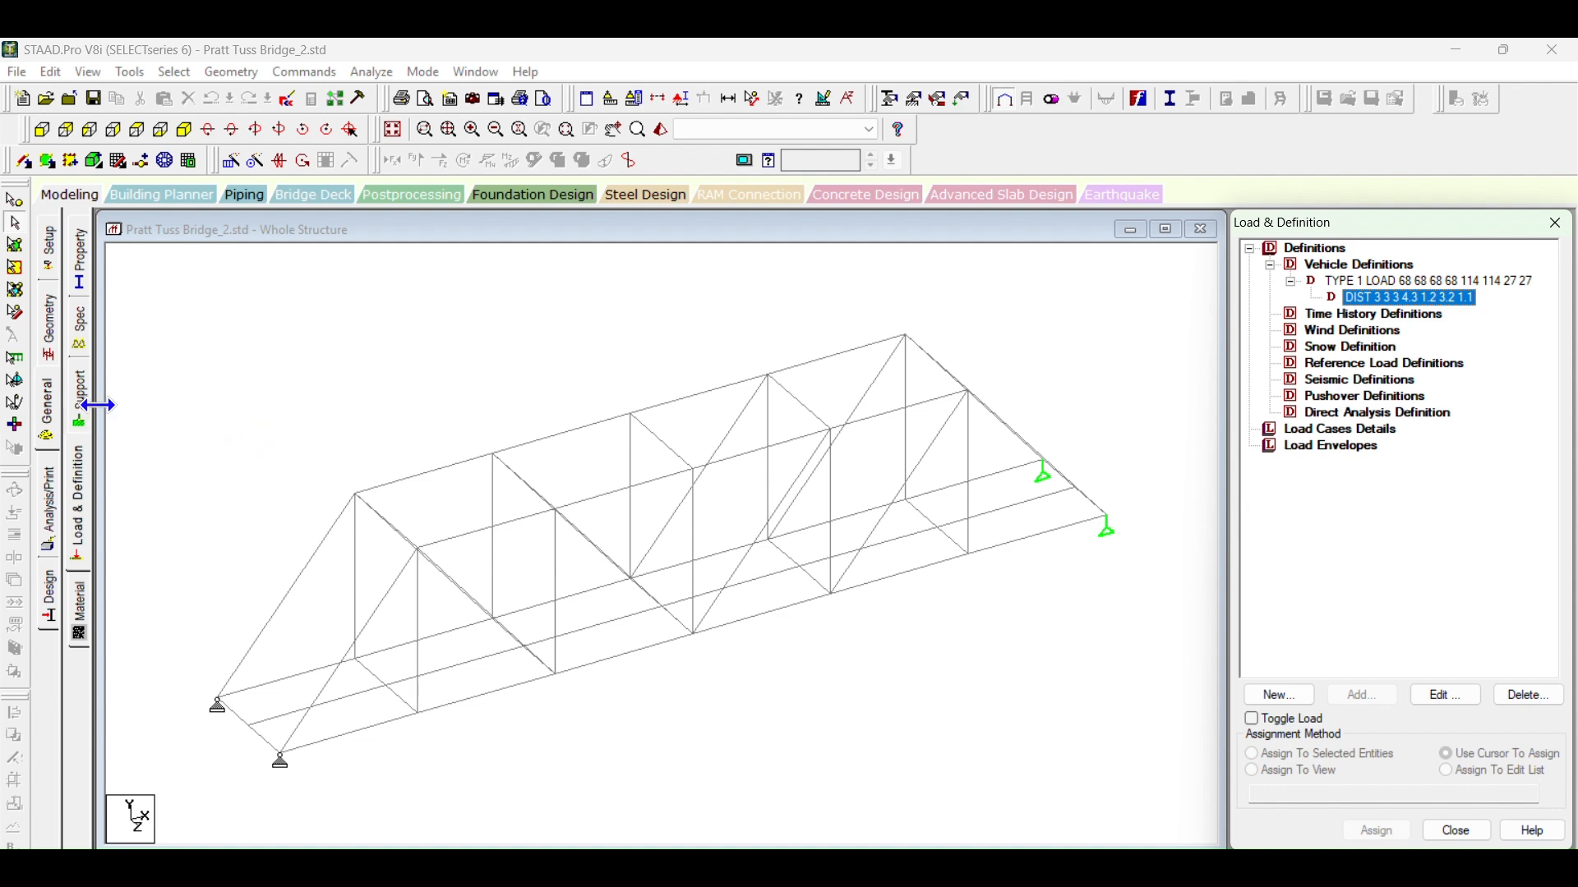
# Step: Look up the required number of load cases in the document and add a load generation of 121 loads
pyautogui.click(1315, 430)
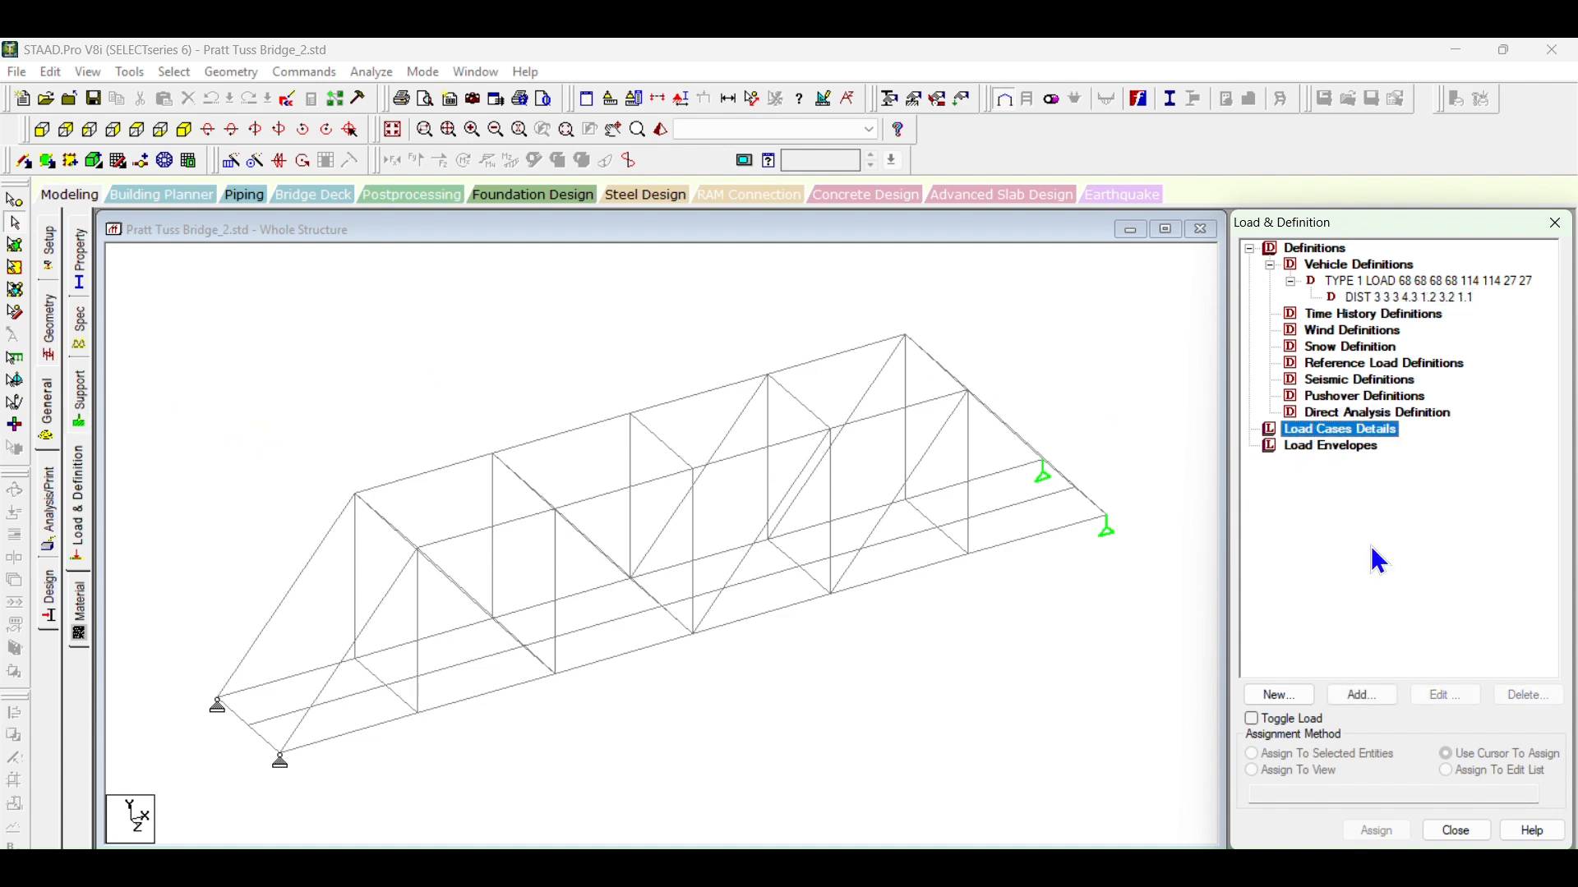
pyautogui.click(1364, 695)
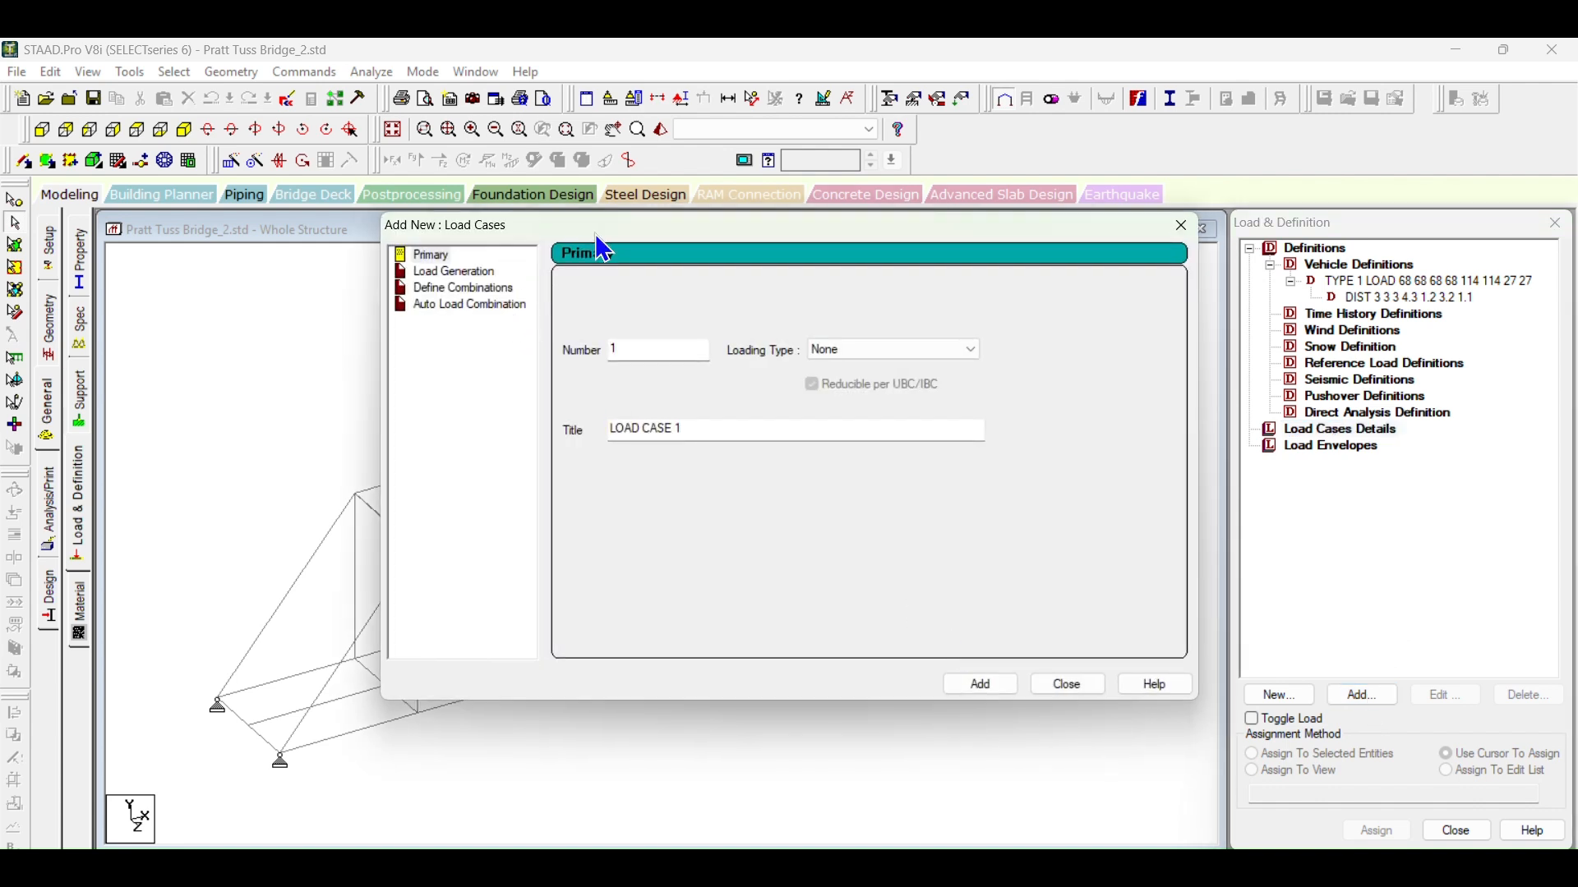
pyautogui.moveTo(611, 227); pyautogui.dragTo(759, 281)
pyautogui.click(605, 326)
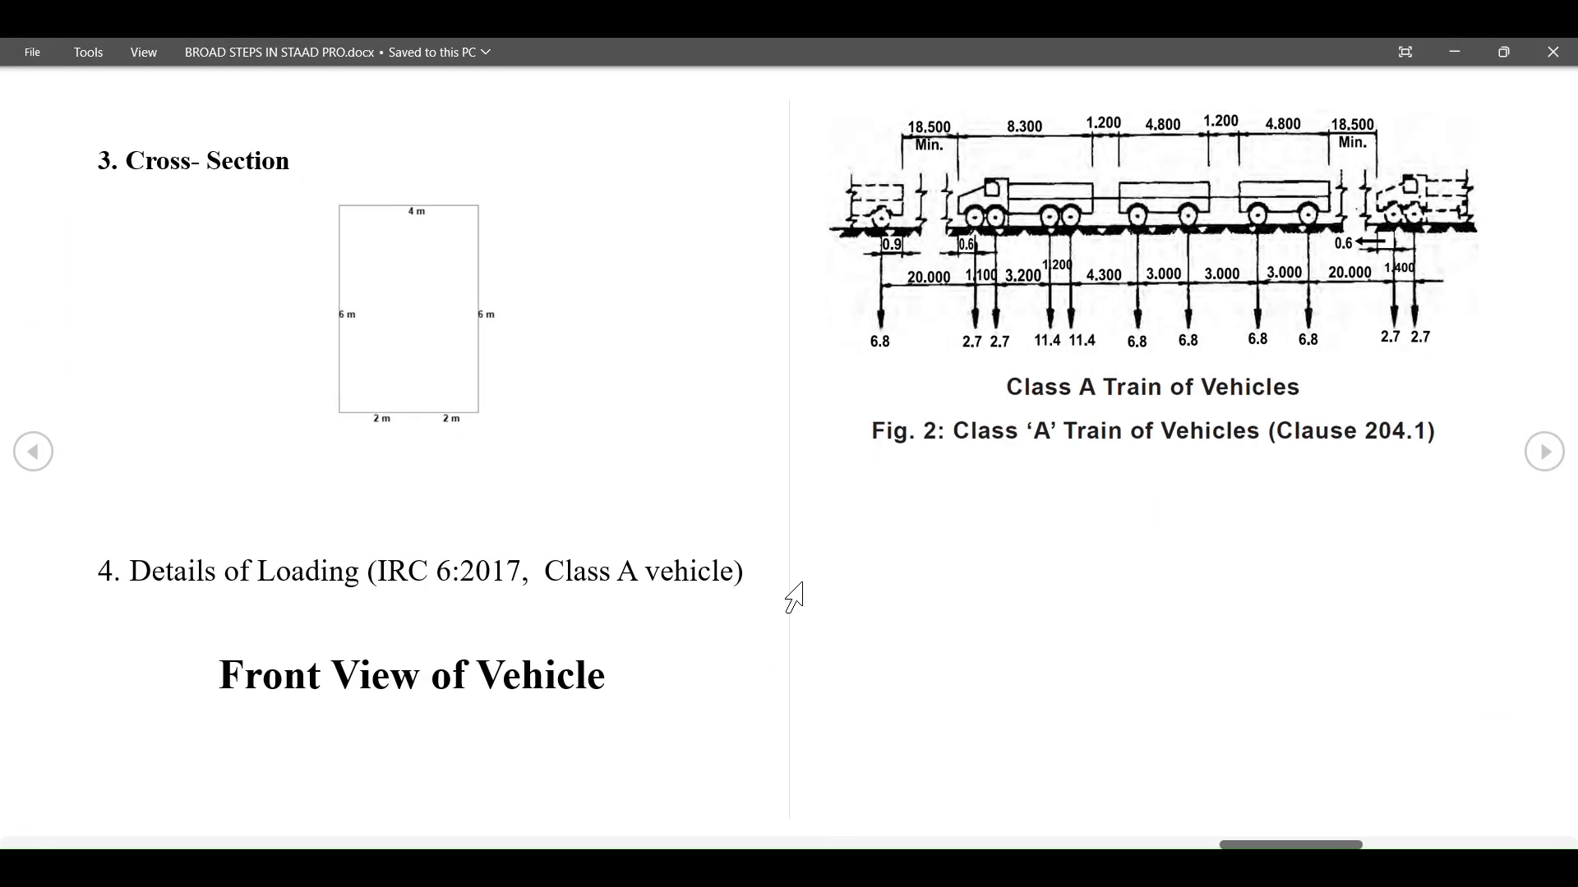
pyautogui.scroll(-5, 794, 597)
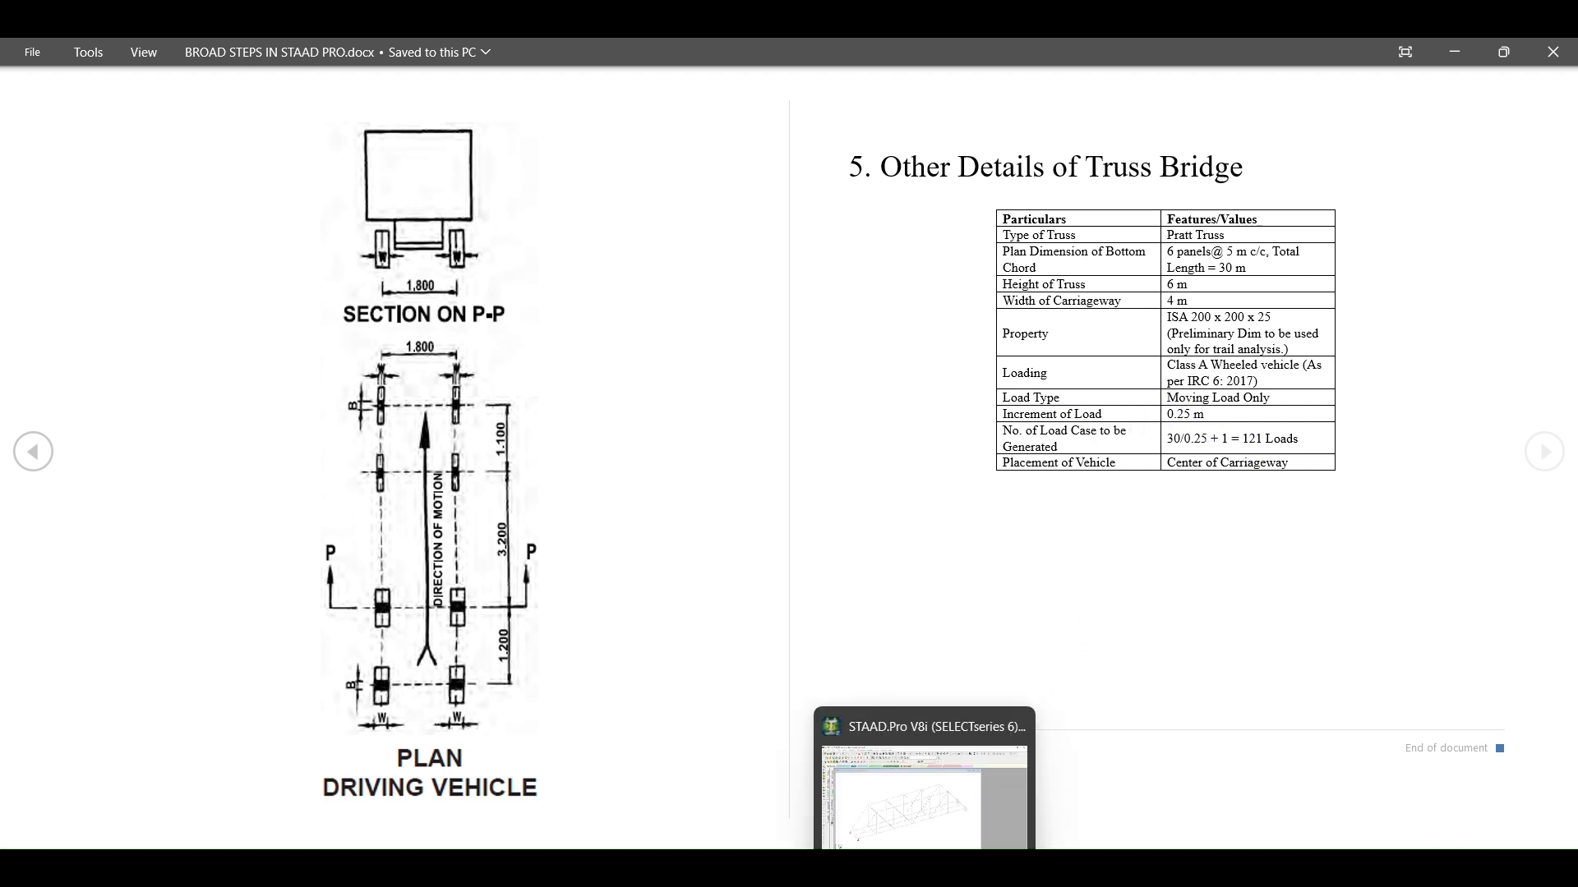
pyautogui.click(924, 867)
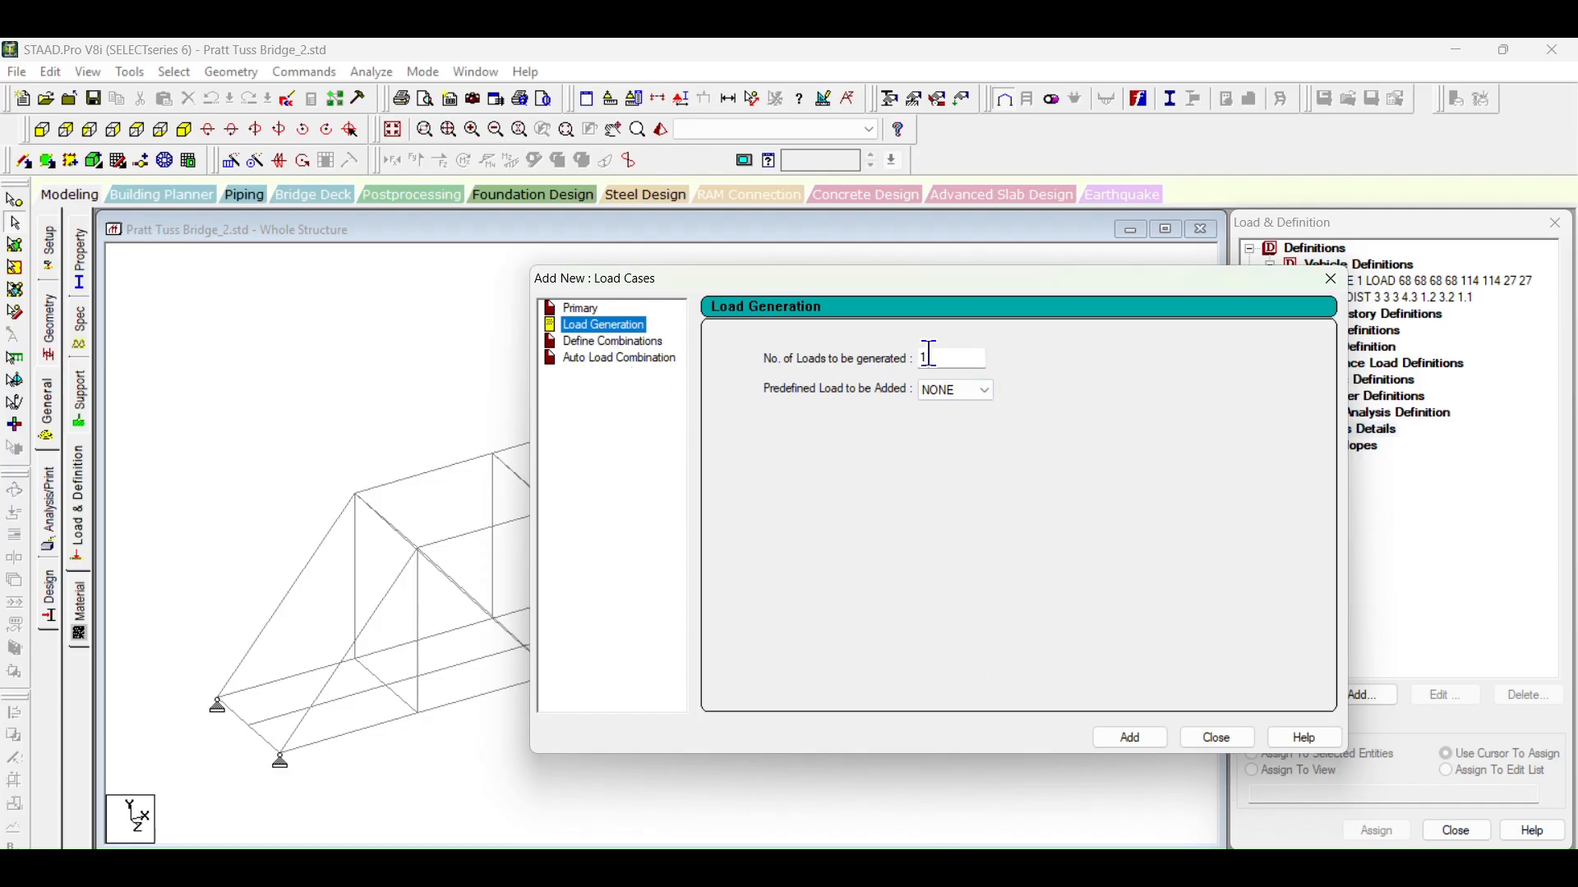
pyautogui.moveTo(929, 358); pyautogui.dragTo(892, 348)
pyautogui.write('121')
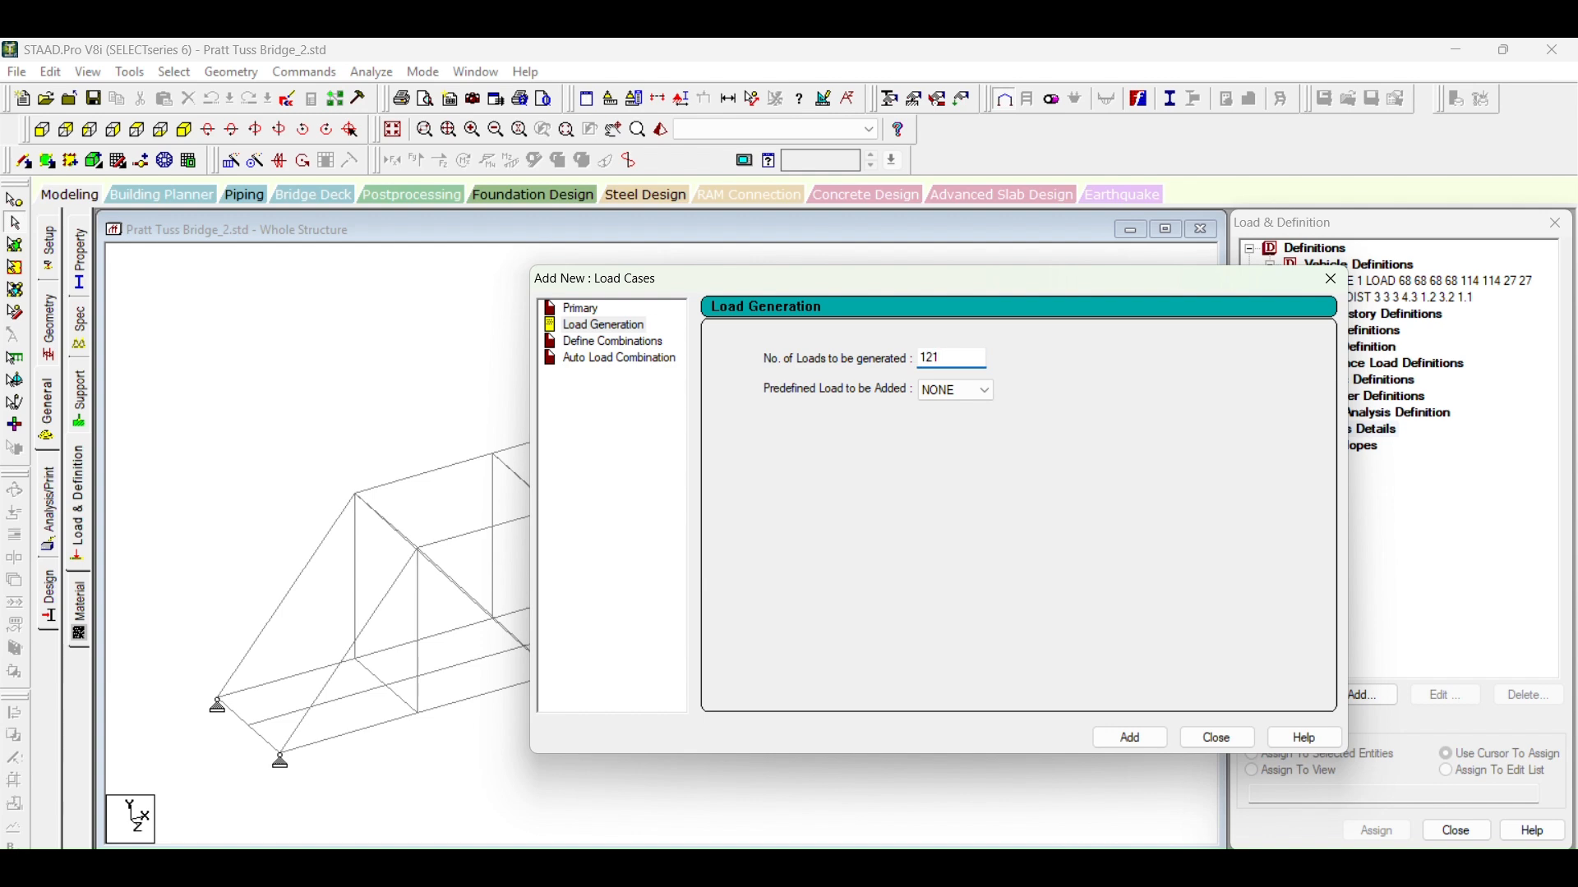
pyautogui.click(1109, 740)
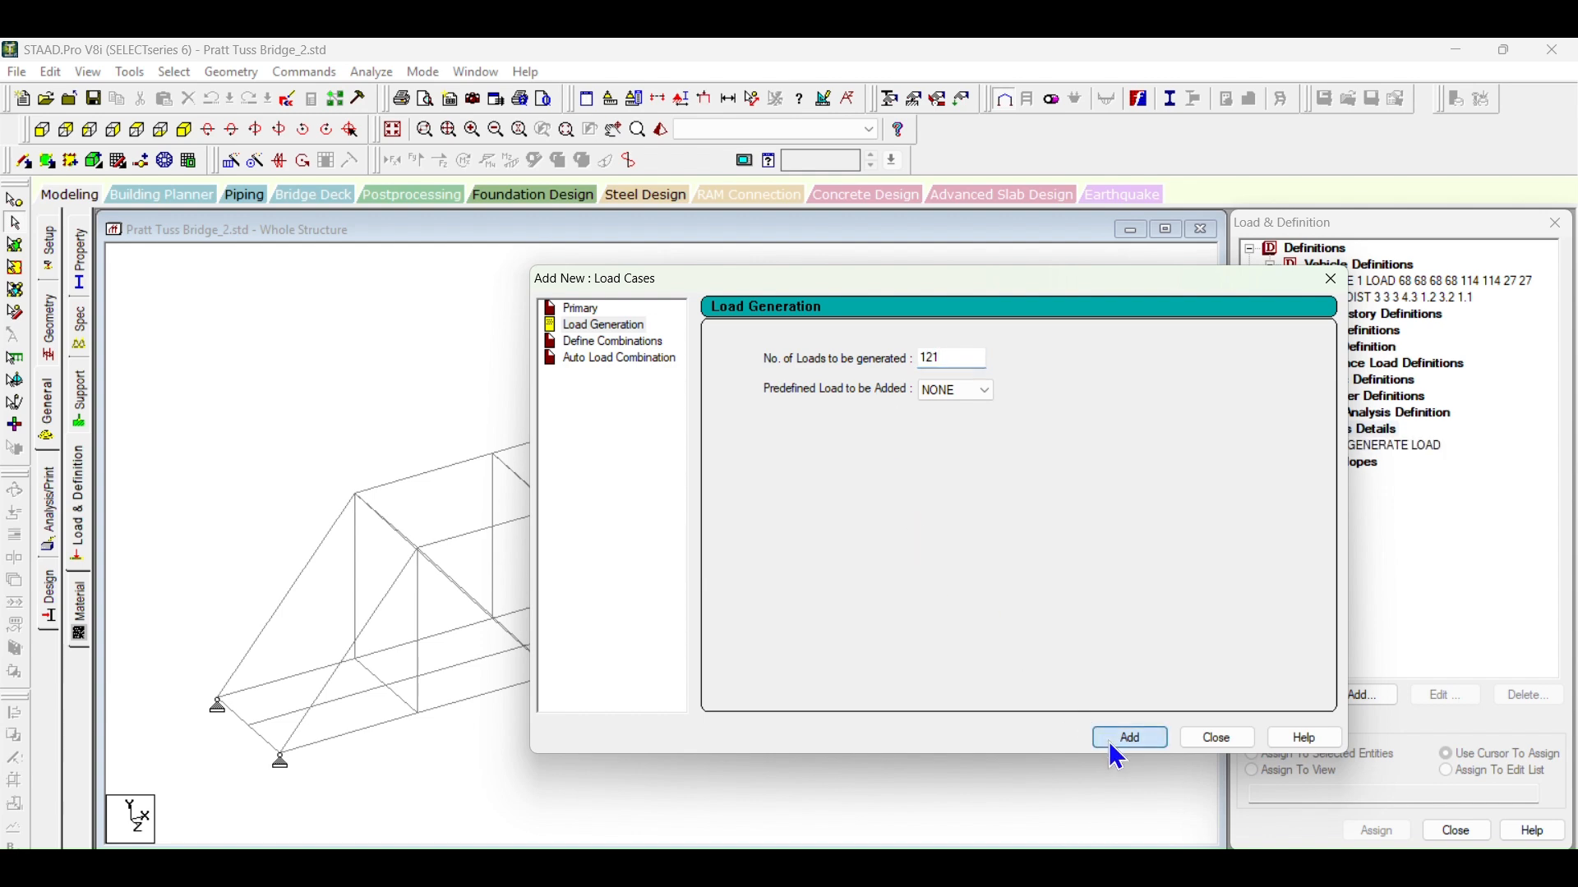
pyautogui.moveTo(1078, 271); pyautogui.dragTo(799, 275)
# Step: Start adding a Type 1 vehicle to the generated load case, with an x increment of 0.25
pyautogui.click(1373, 448)
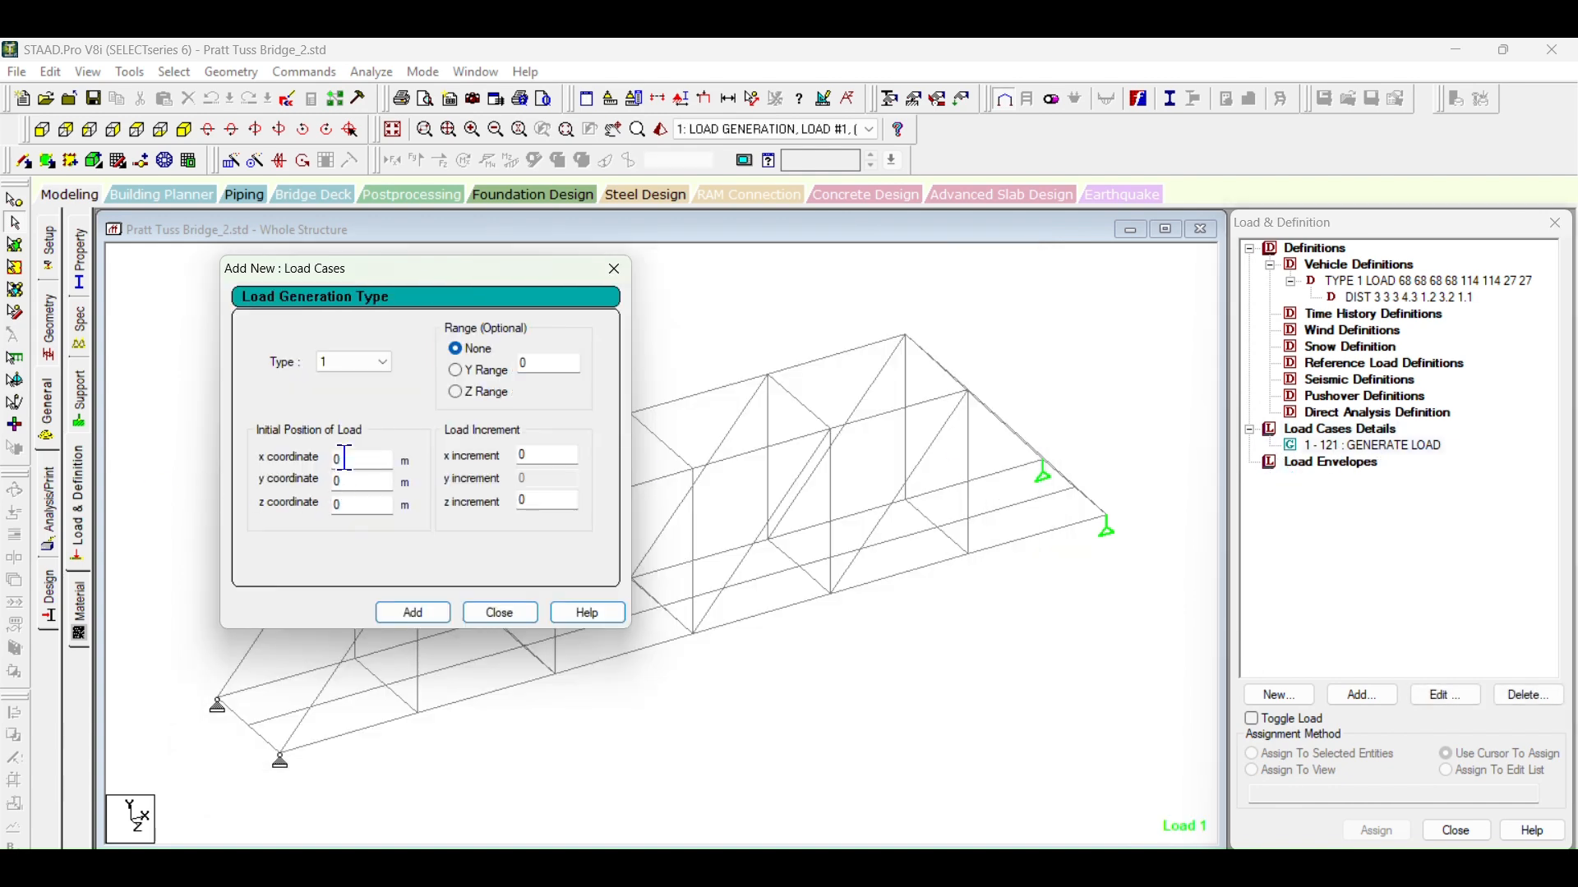
pyautogui.moveTo(401, 293); pyautogui.dragTo(889, 367)
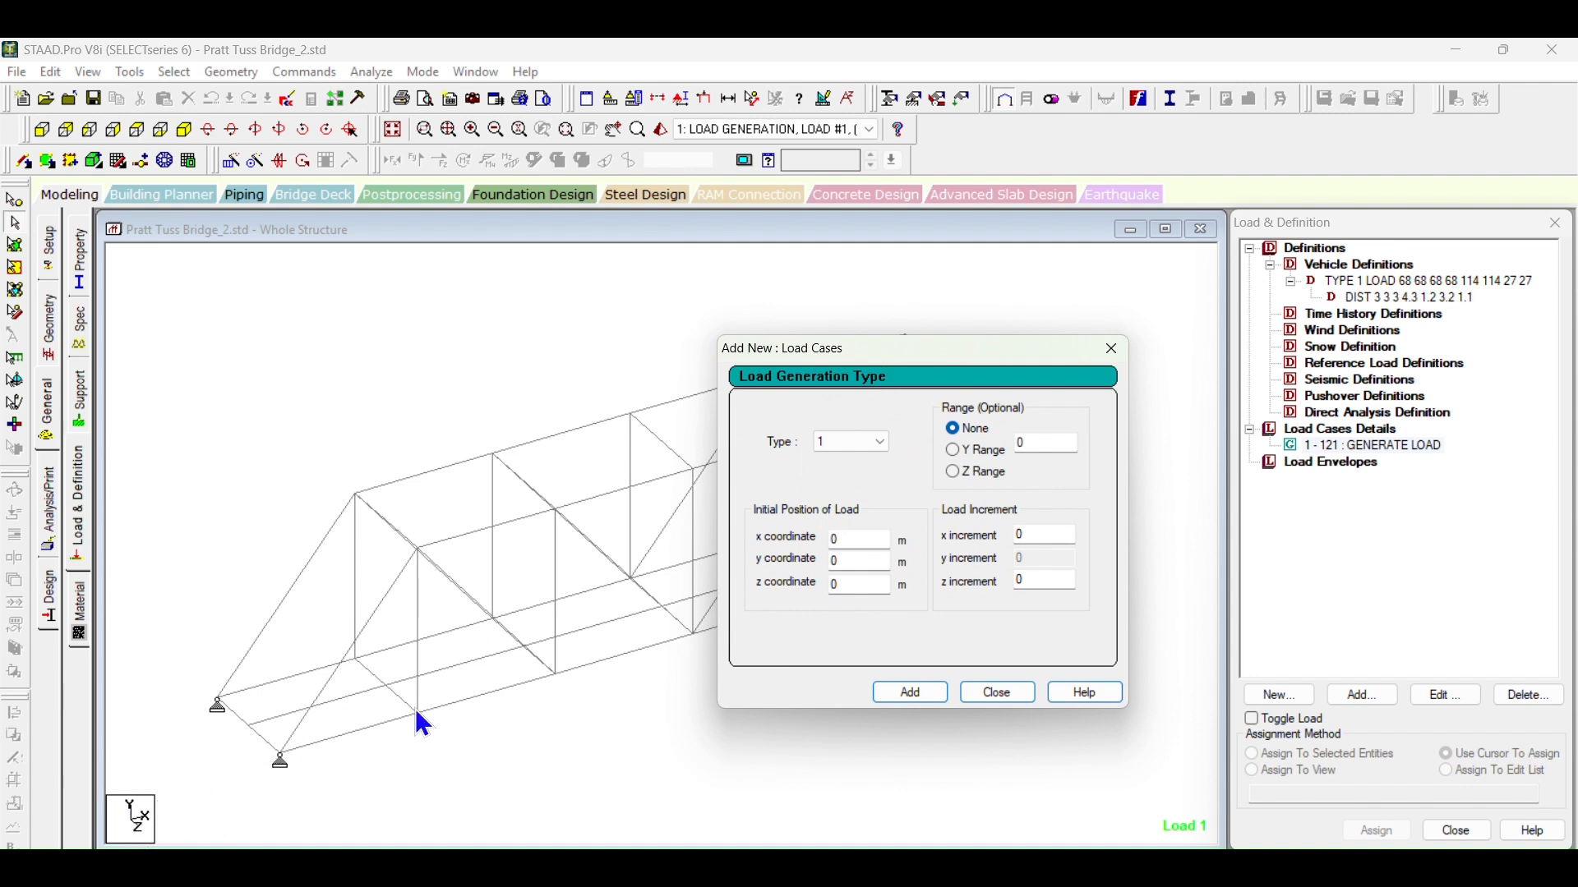
pyautogui.click(1040, 534)
pyautogui.write('.25')
pyautogui.moveTo(843, 349); pyautogui.dragTo(1117, 295)
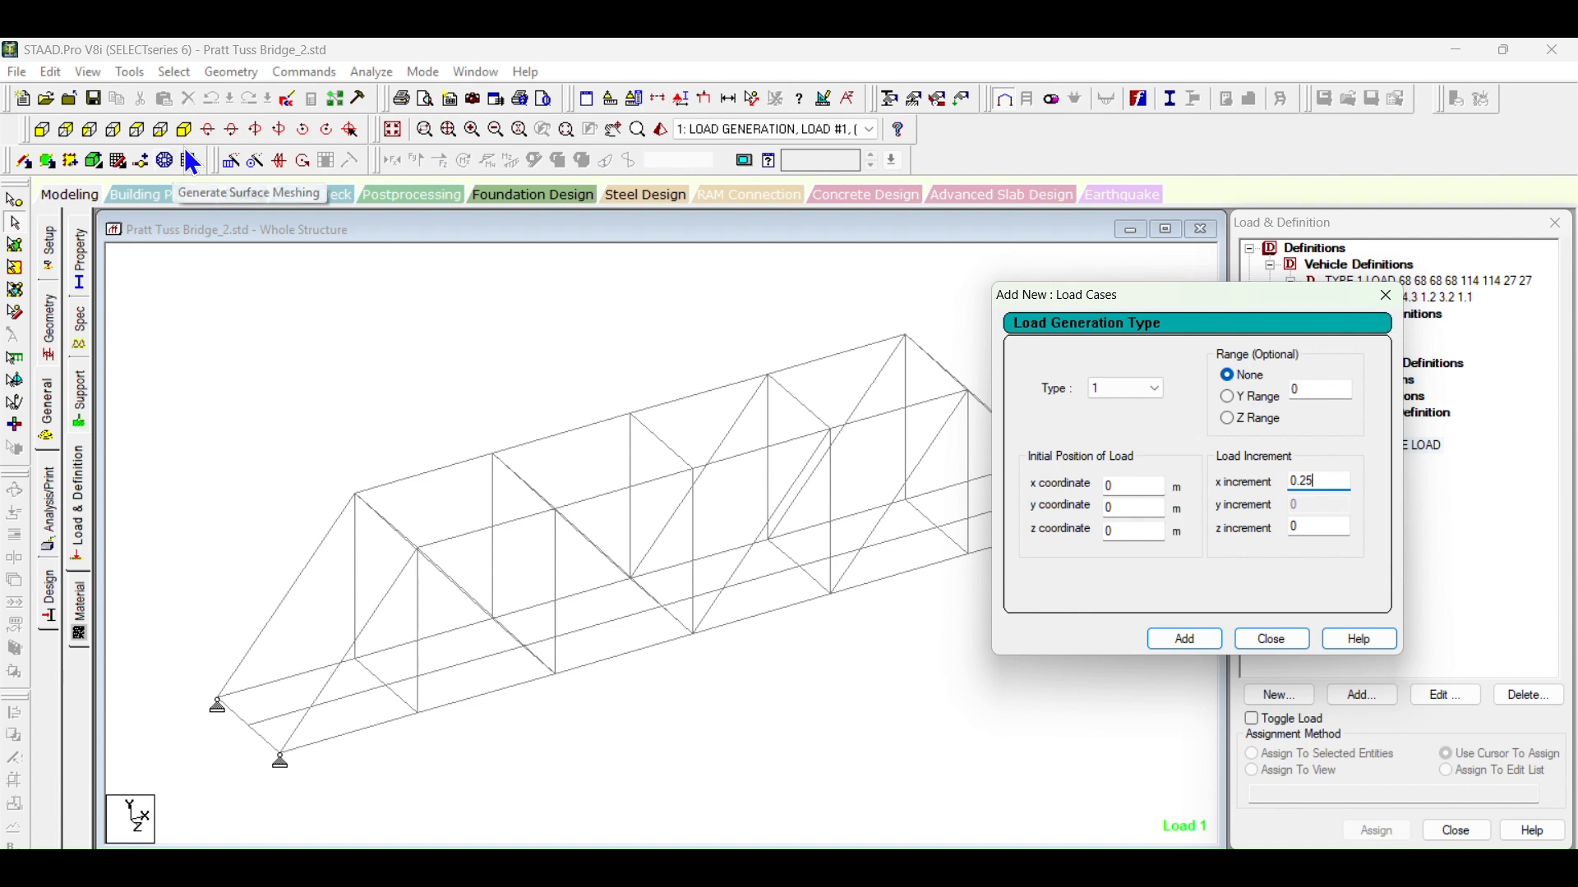
# Step: Check the coordinates of the middle node on the bridge's near-end cross member, and the Class A vehicle dimensions in the document
pyautogui.click(24, 200)
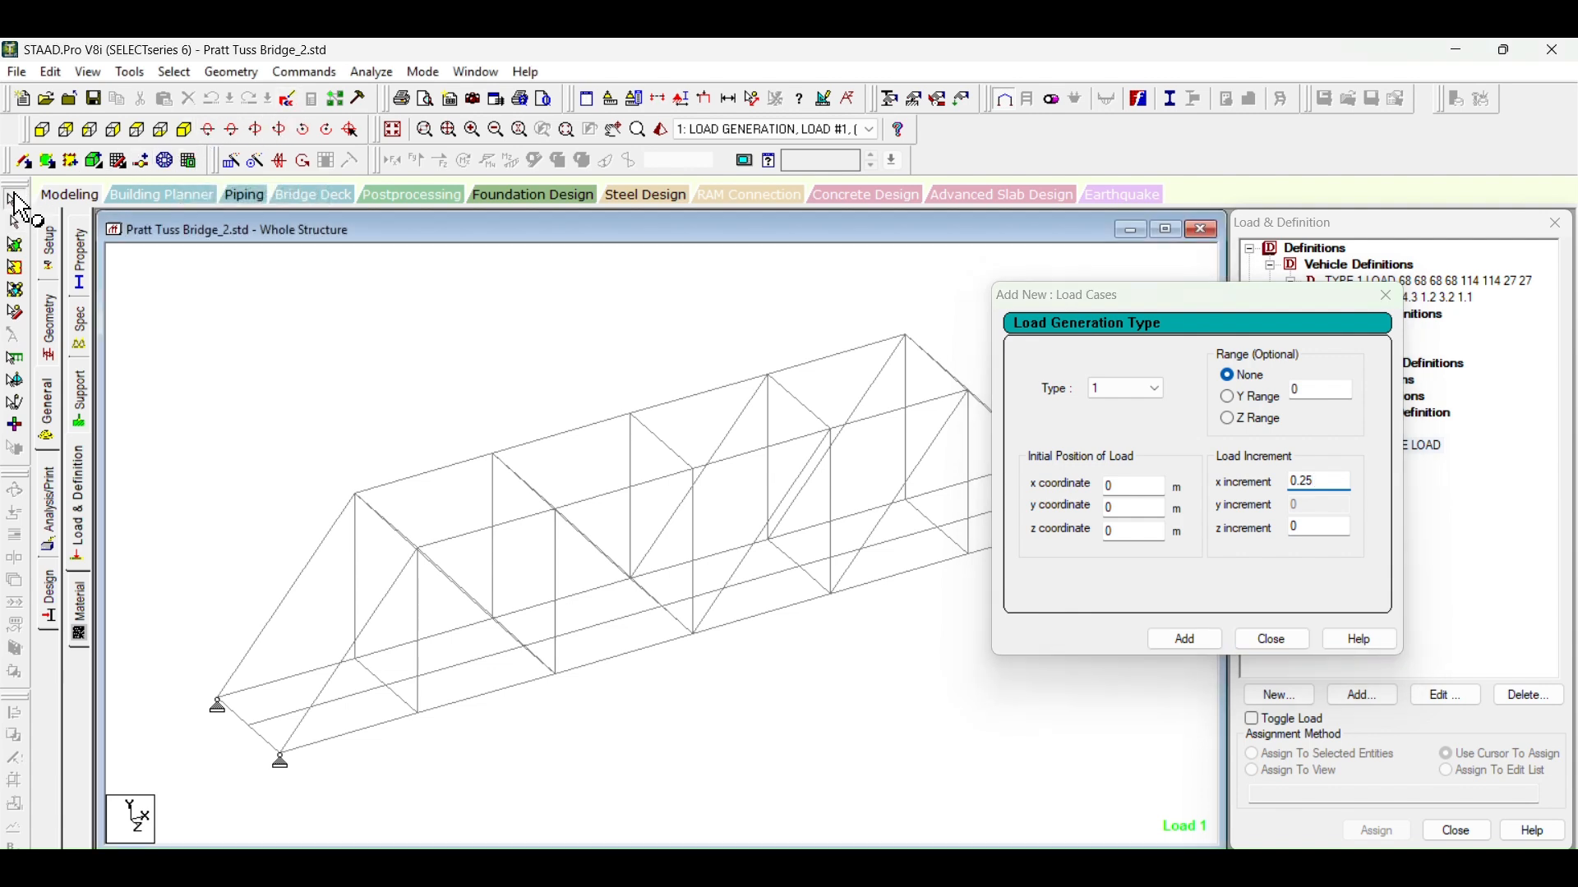
pyautogui.doubleClick(250, 731)
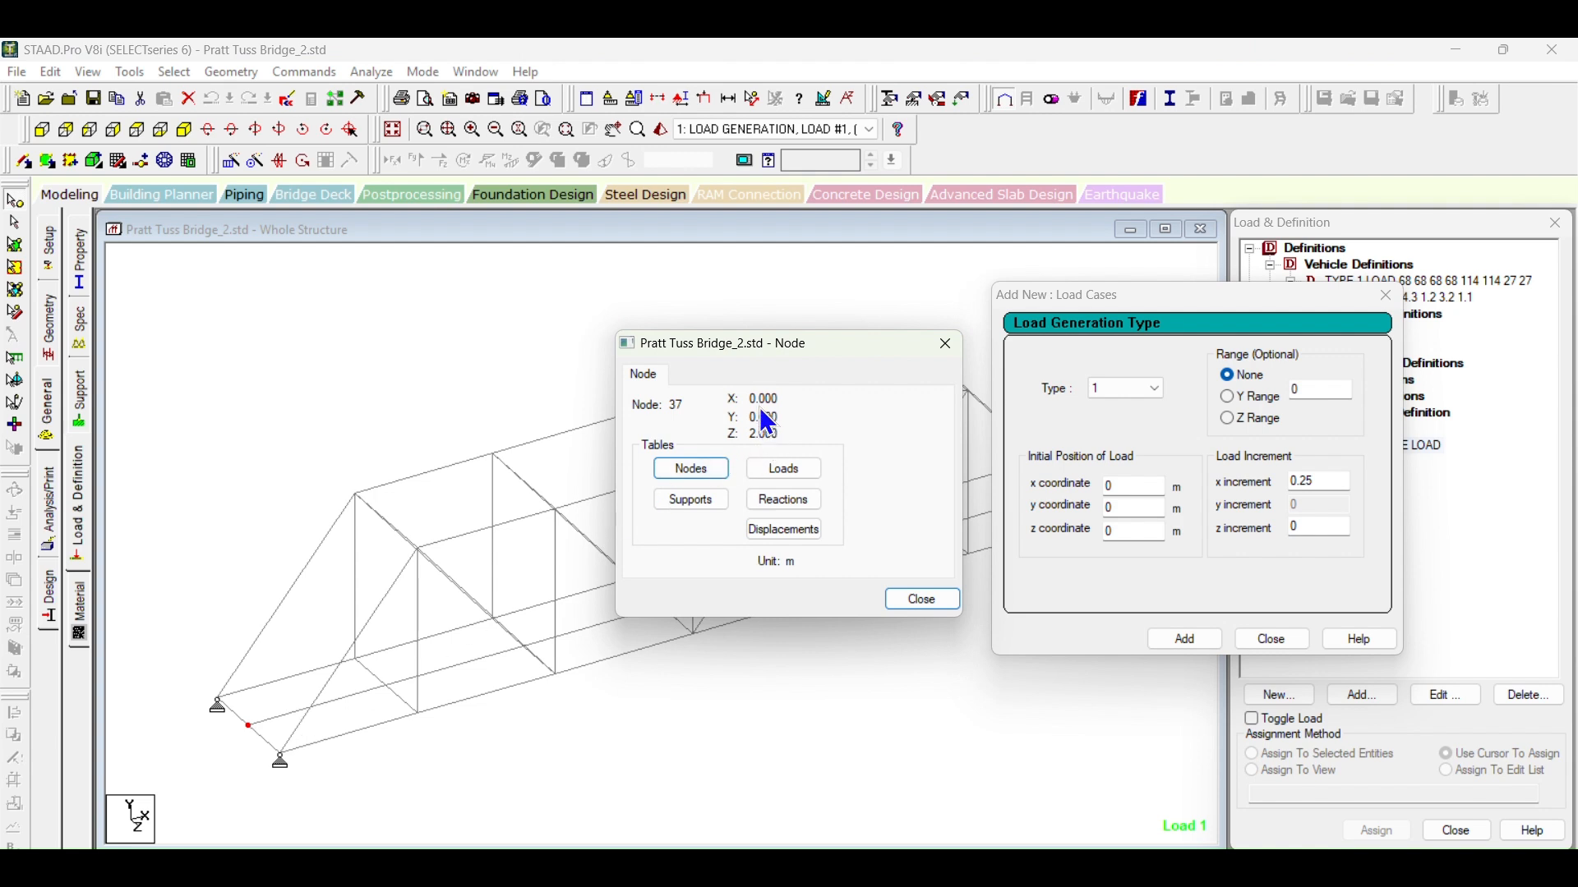
pyautogui.click(938, 601)
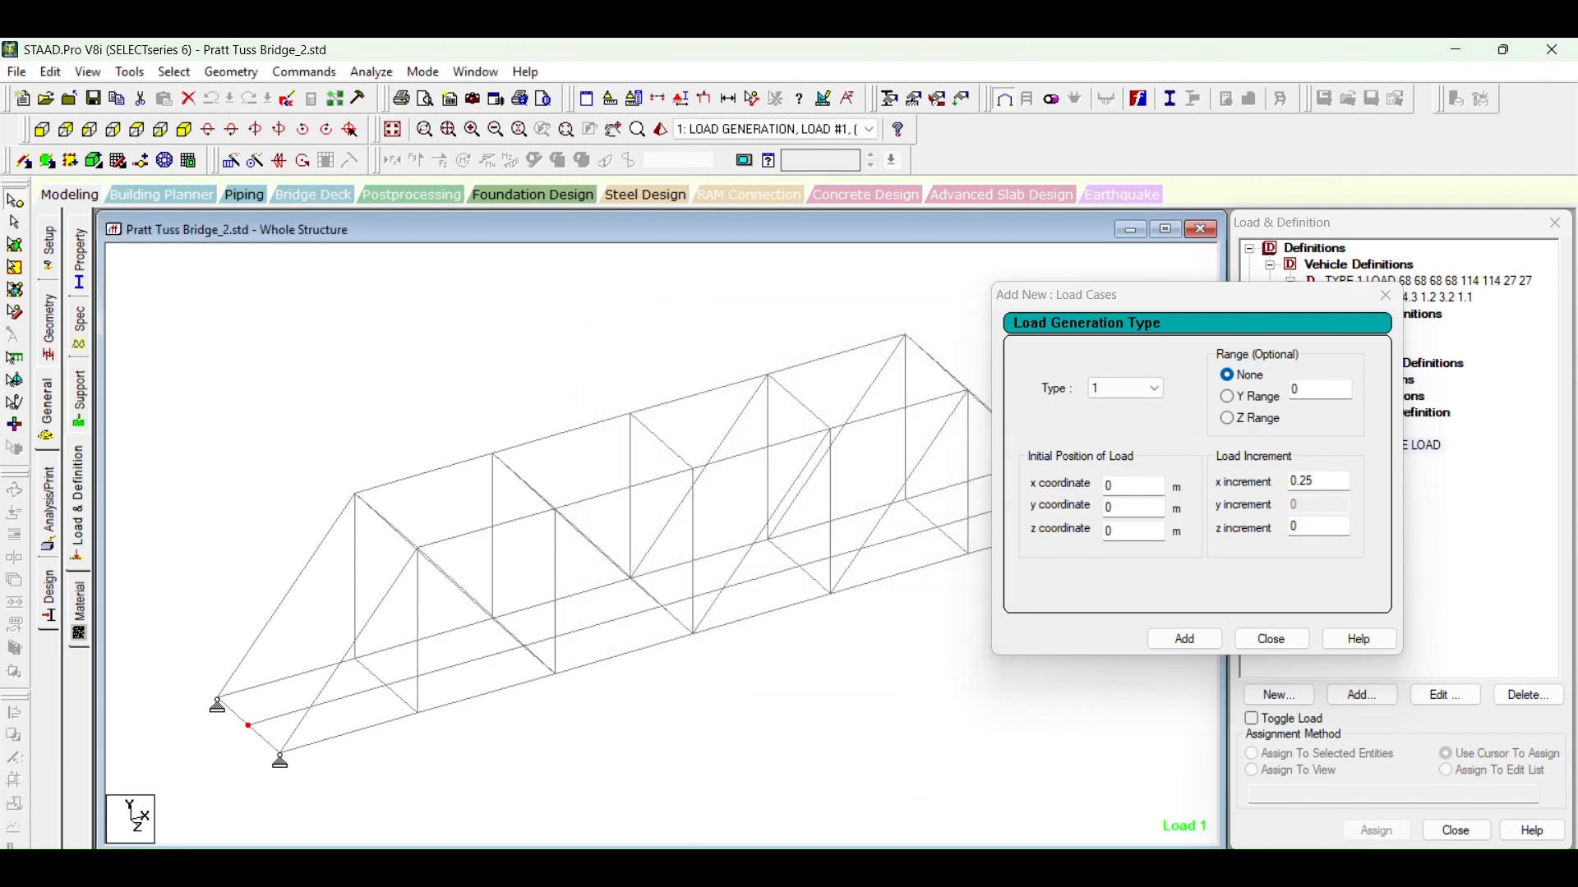
pyautogui.moveTo(834, 867)
pyautogui.click(893, 762)
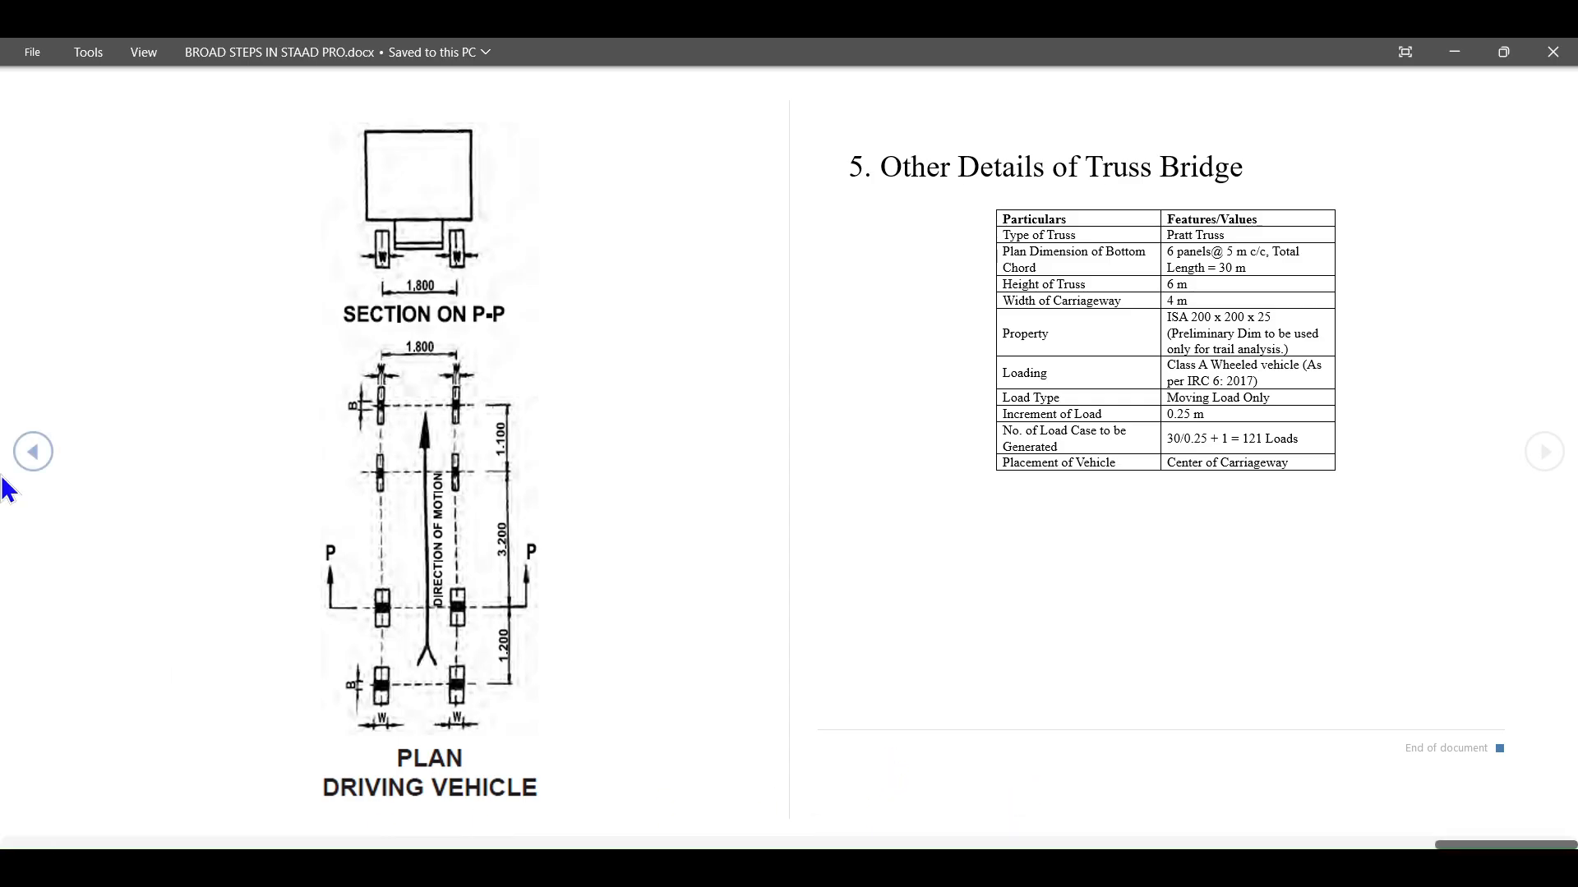
pyautogui.click(31, 454)
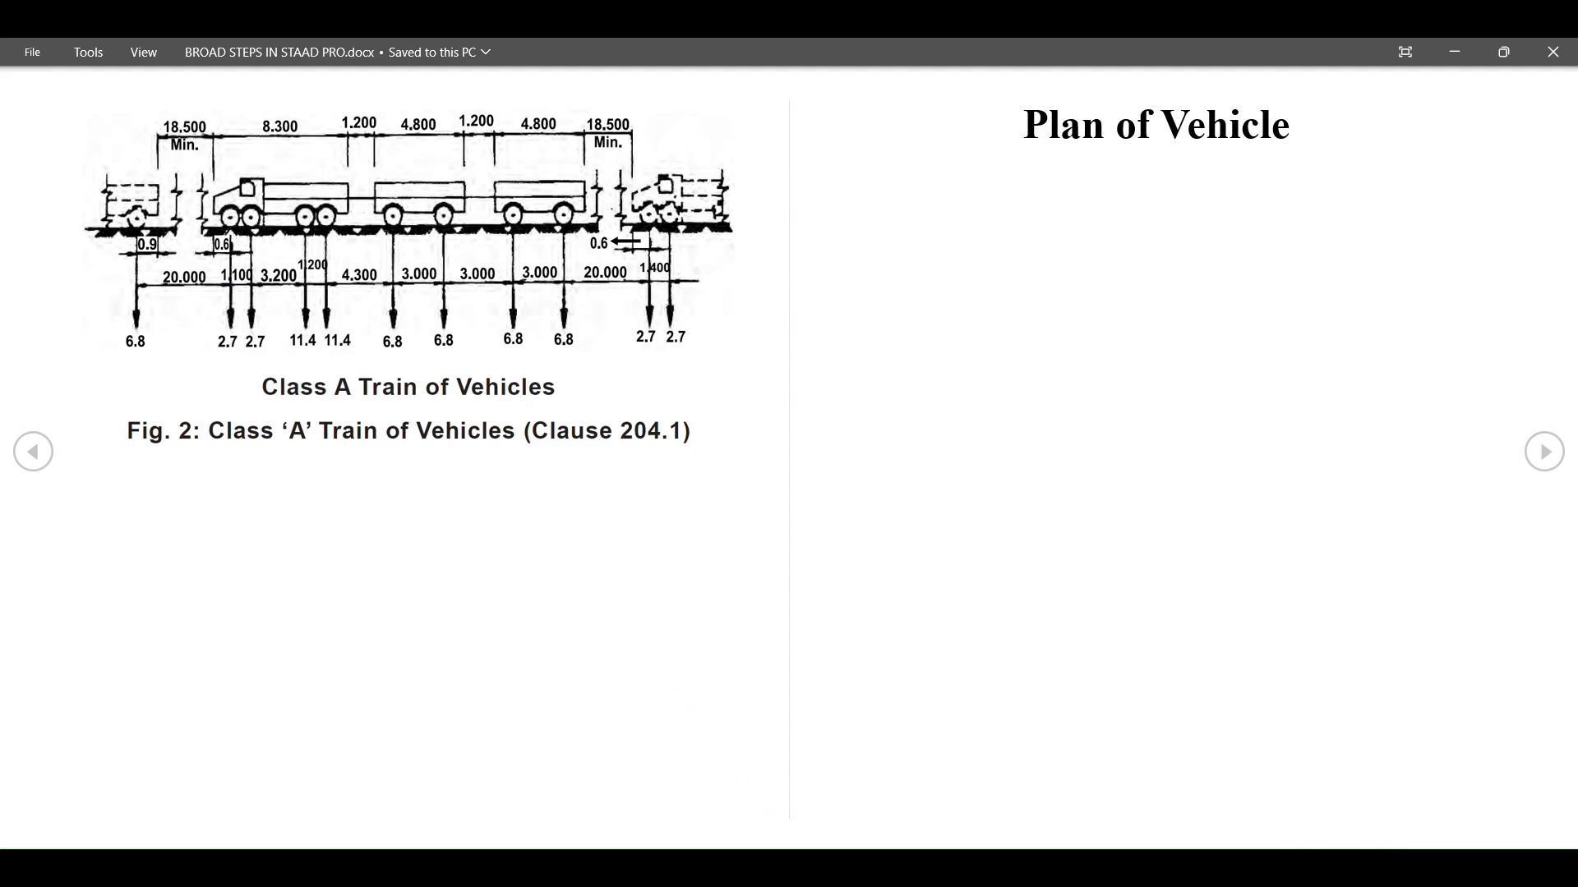
pyautogui.click(858, 868)
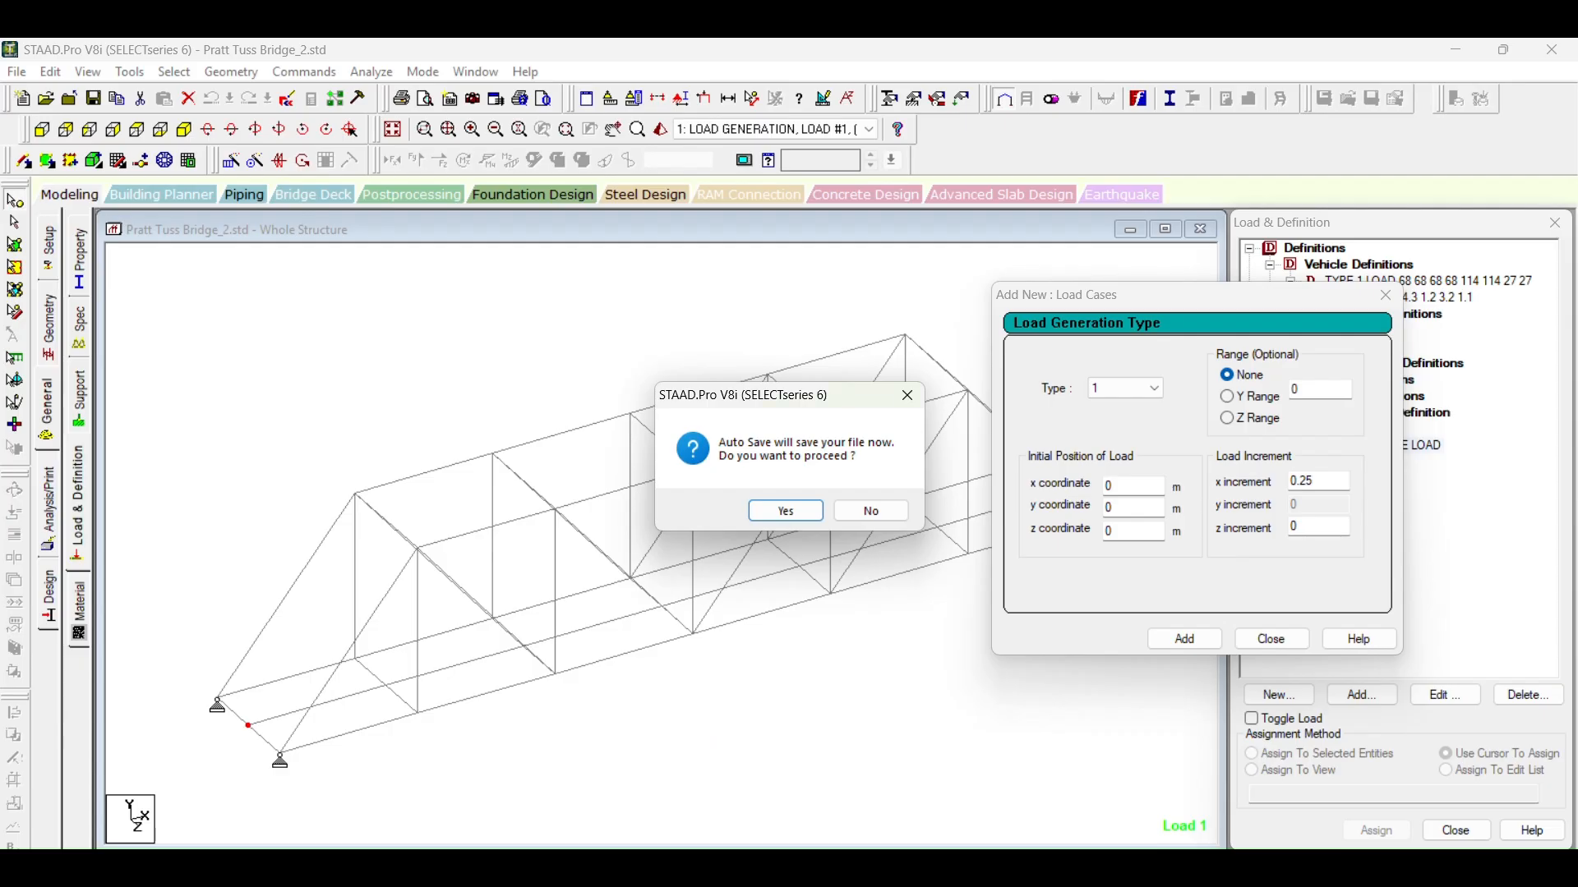
# Step: Save the model, and add the Type 1 load generation with an initial position of y -19.8 m and z 2 m
pyautogui.click(785, 511)
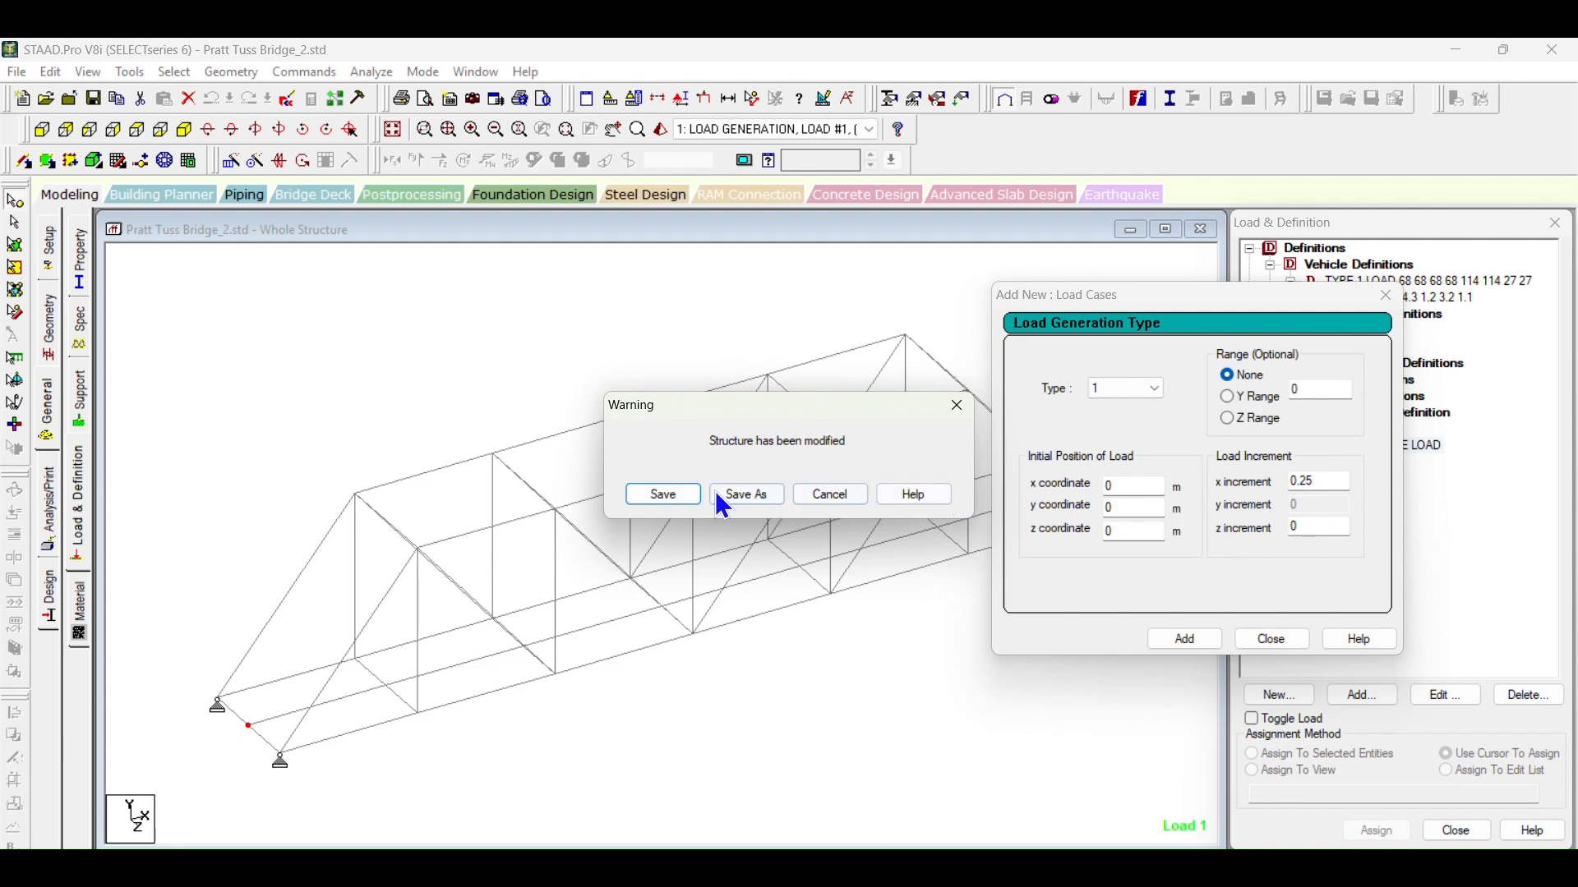
pyautogui.click(666, 496)
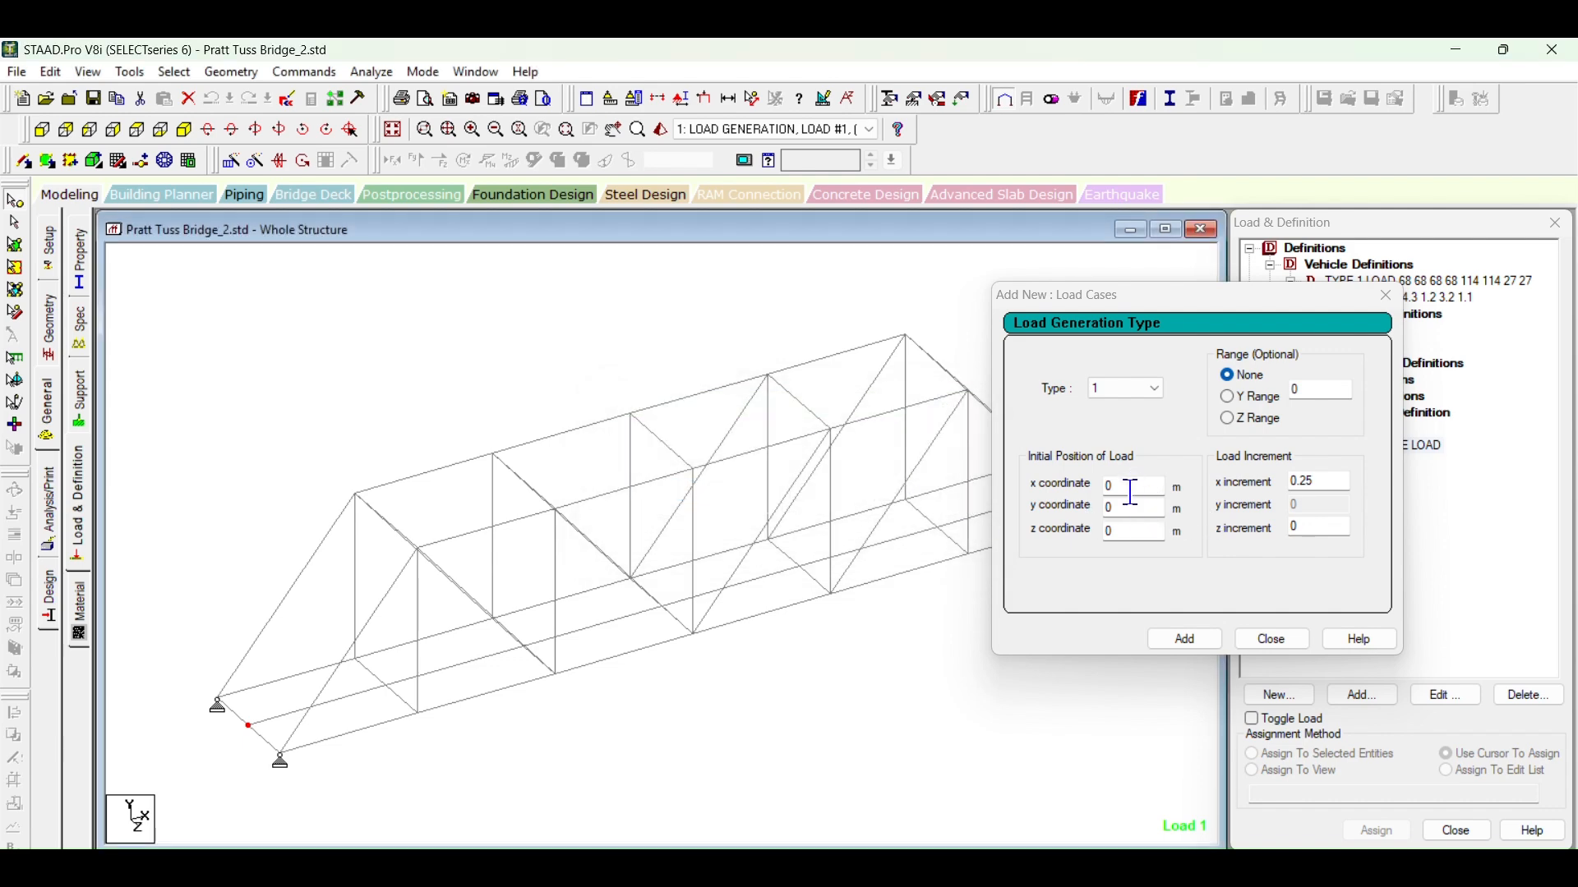
pyautogui.moveTo(1129, 530); pyautogui.dragTo(1076, 526)
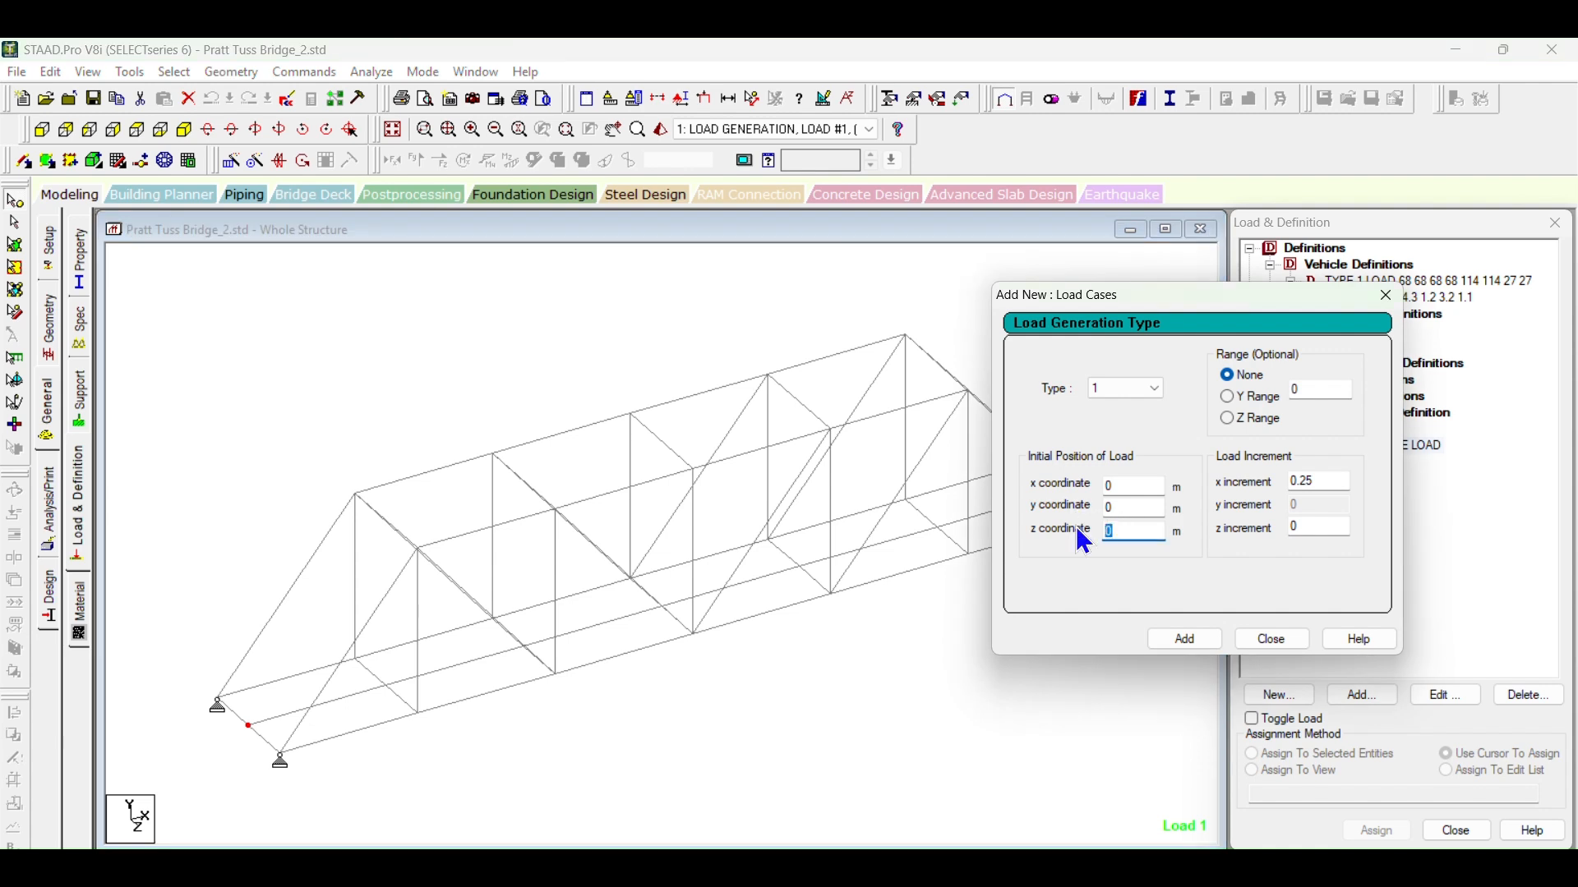
pyautogui.write('2')
pyautogui.moveTo(1123, 508); pyautogui.dragTo(1064, 502)
pyautogui.write('-19.8')
pyautogui.click(1193, 645)
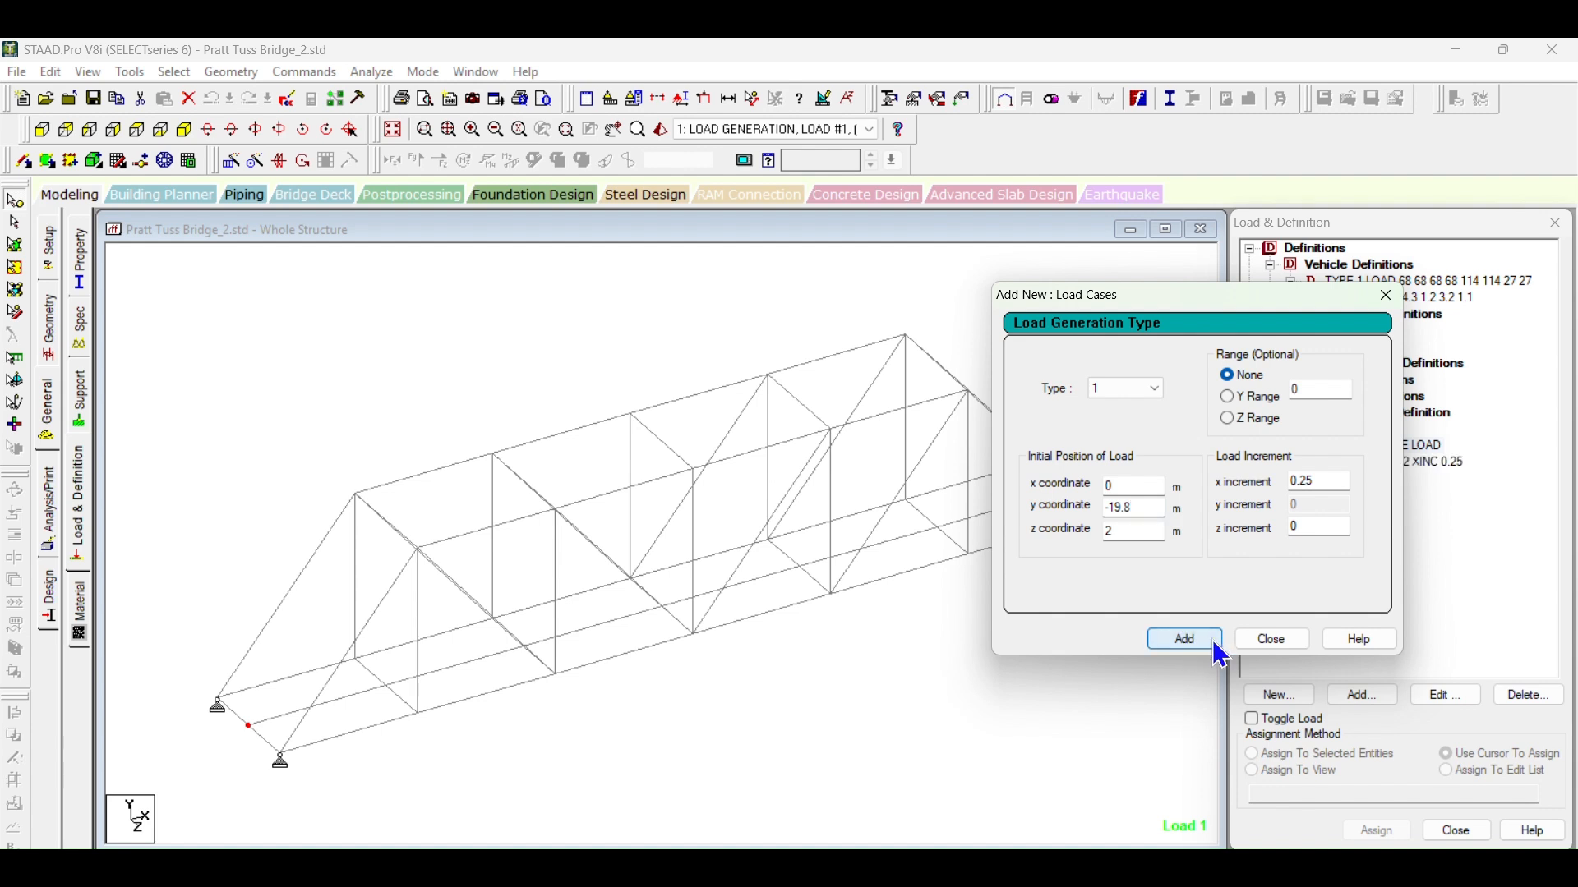
pyautogui.click(1273, 643)
# Step: Edit the Type 1 load generation to set its initial position to x -19.8 m and y 0 m
pyautogui.click(1346, 465)
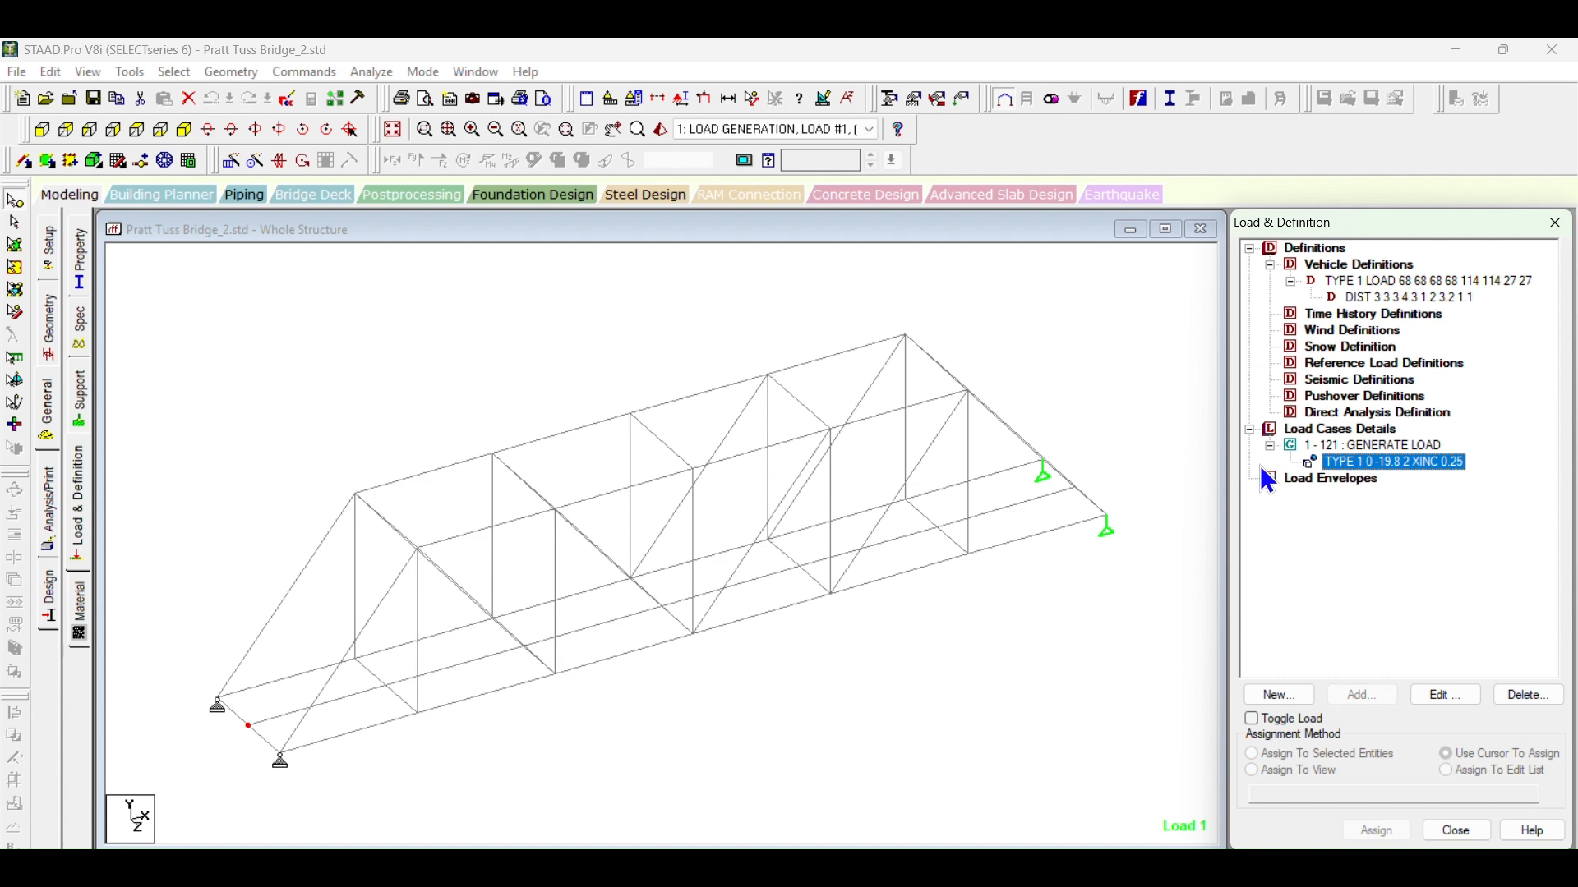
pyautogui.click(647, 309)
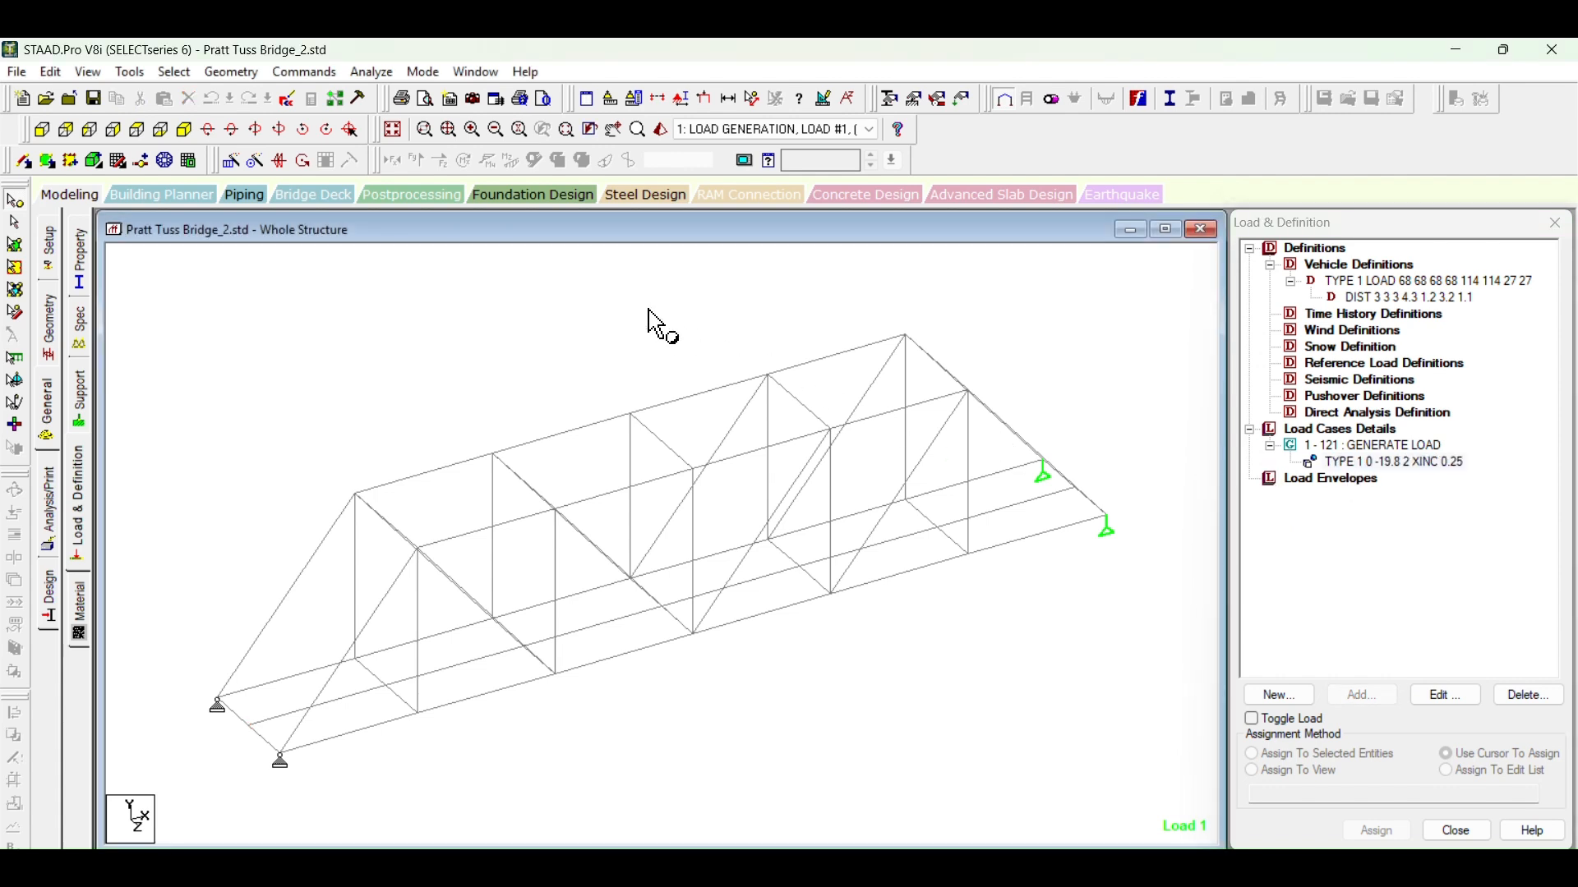
pyautogui.click(1333, 448)
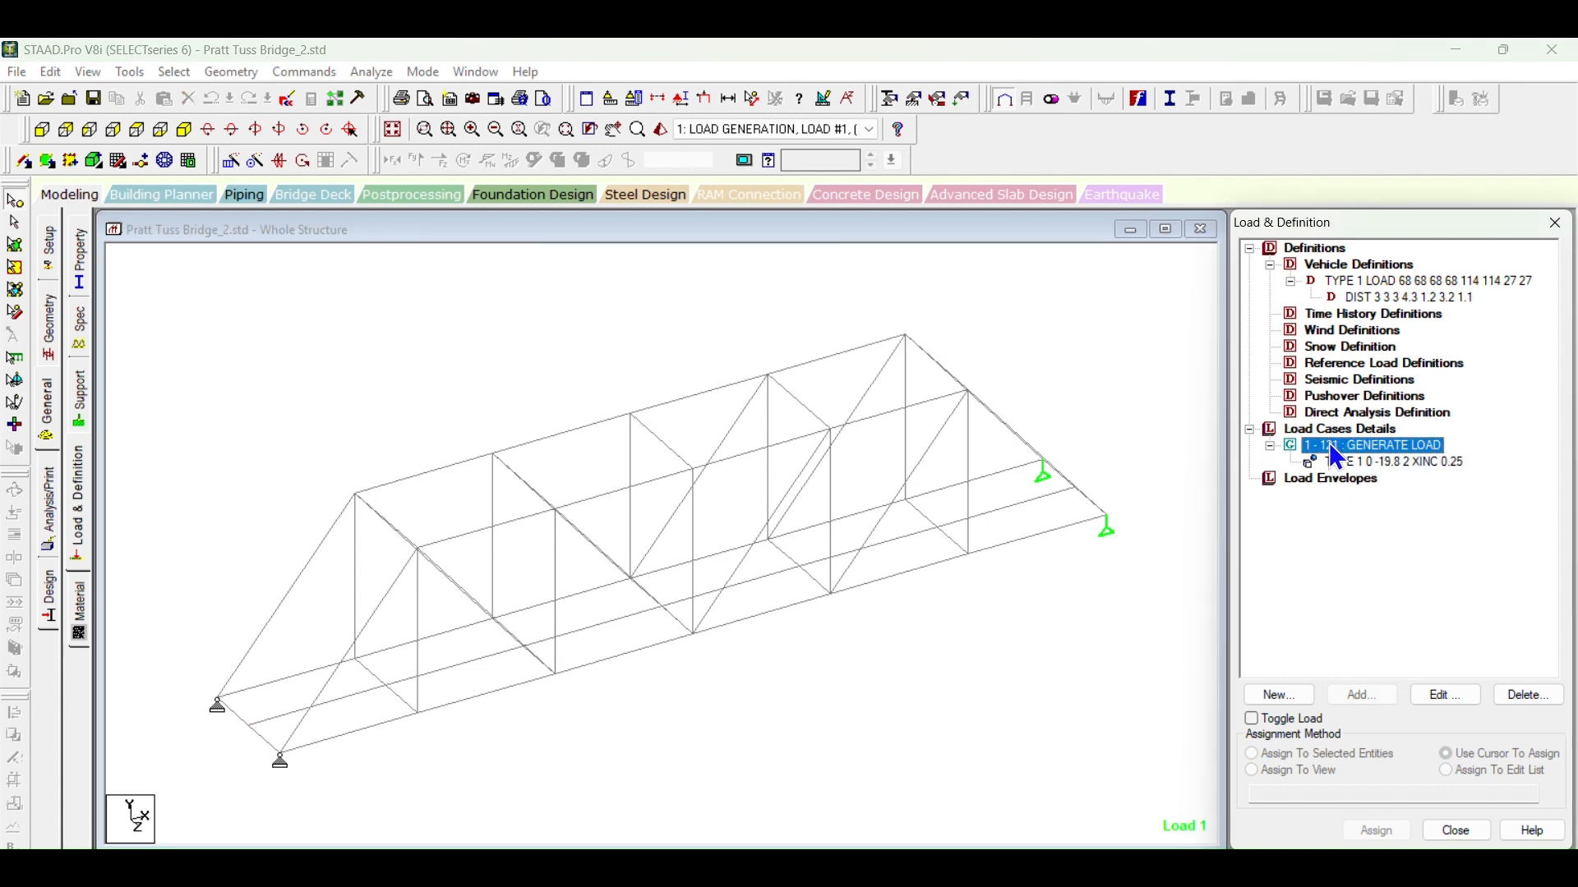
pyautogui.click(1154, 394)
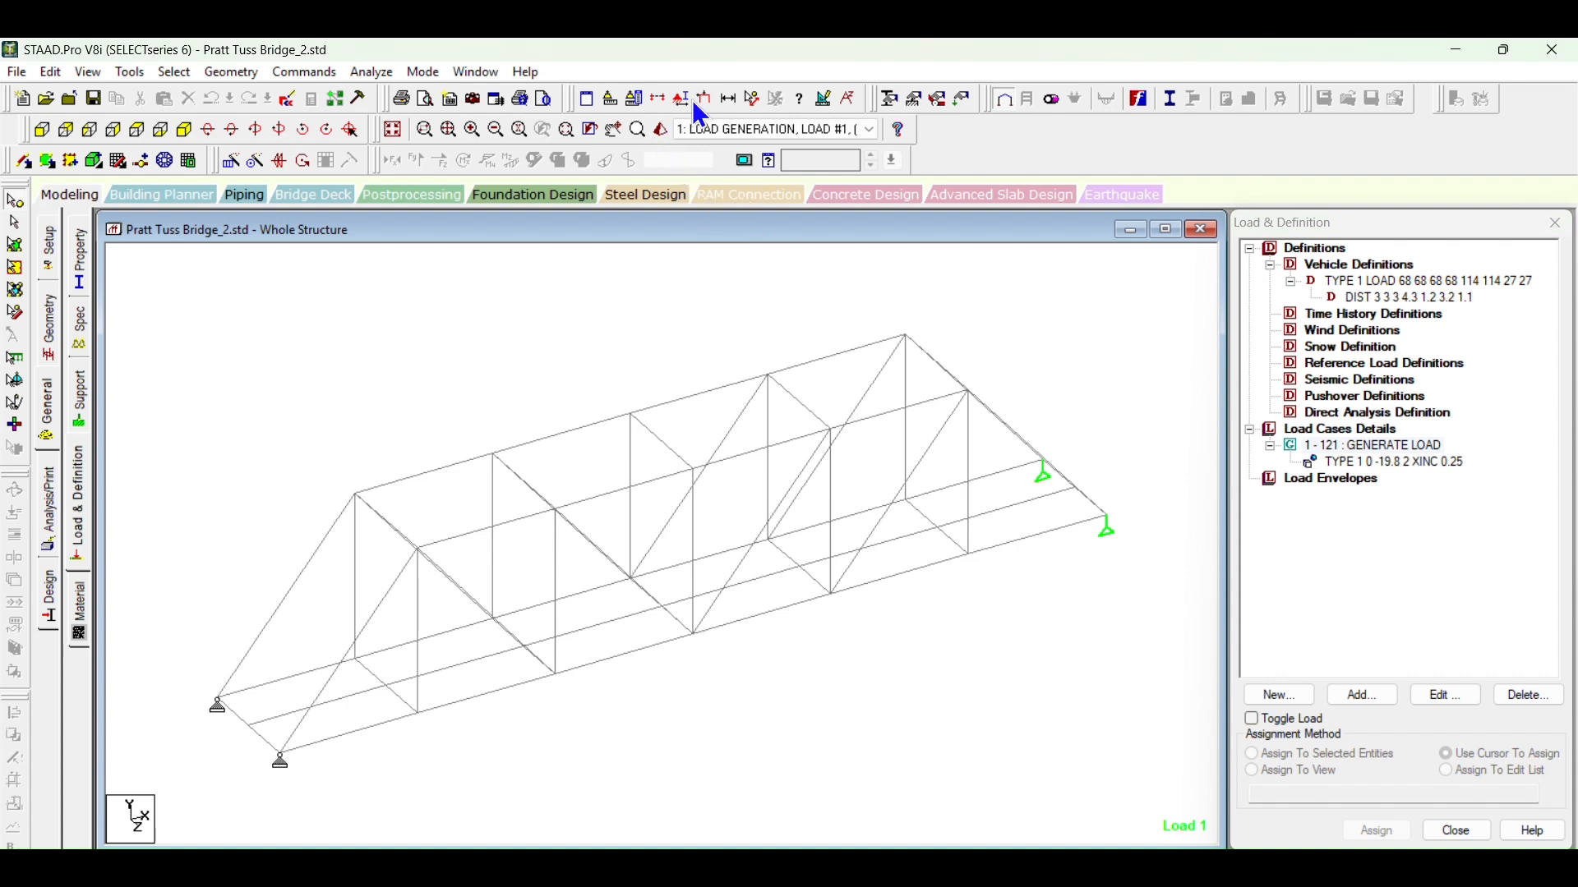
pyautogui.click(1359, 446)
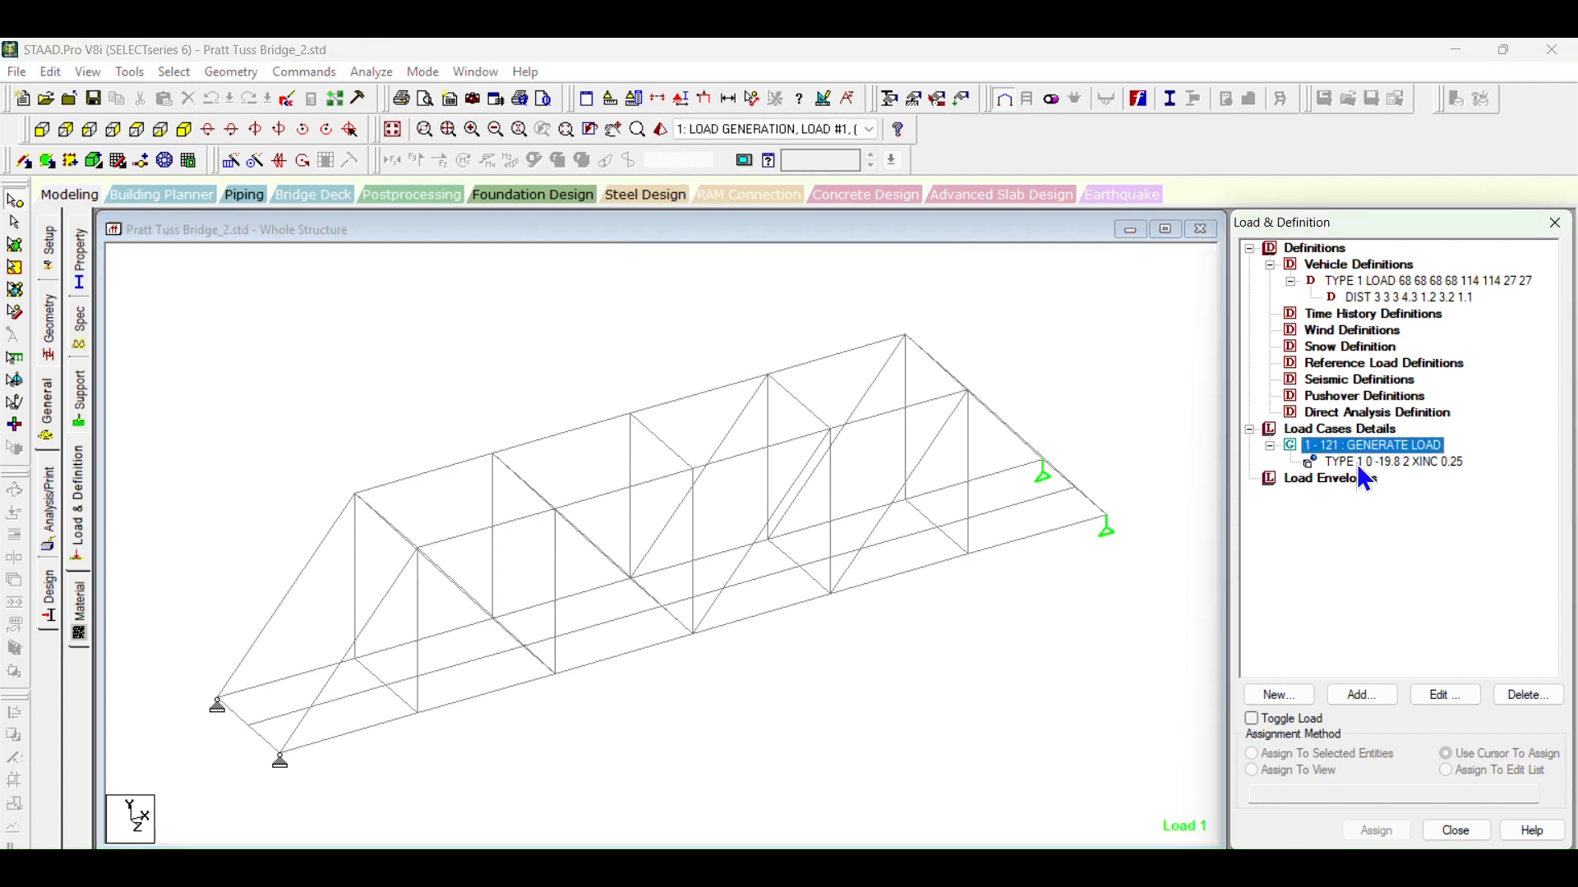
pyautogui.doubleClick(1361, 463)
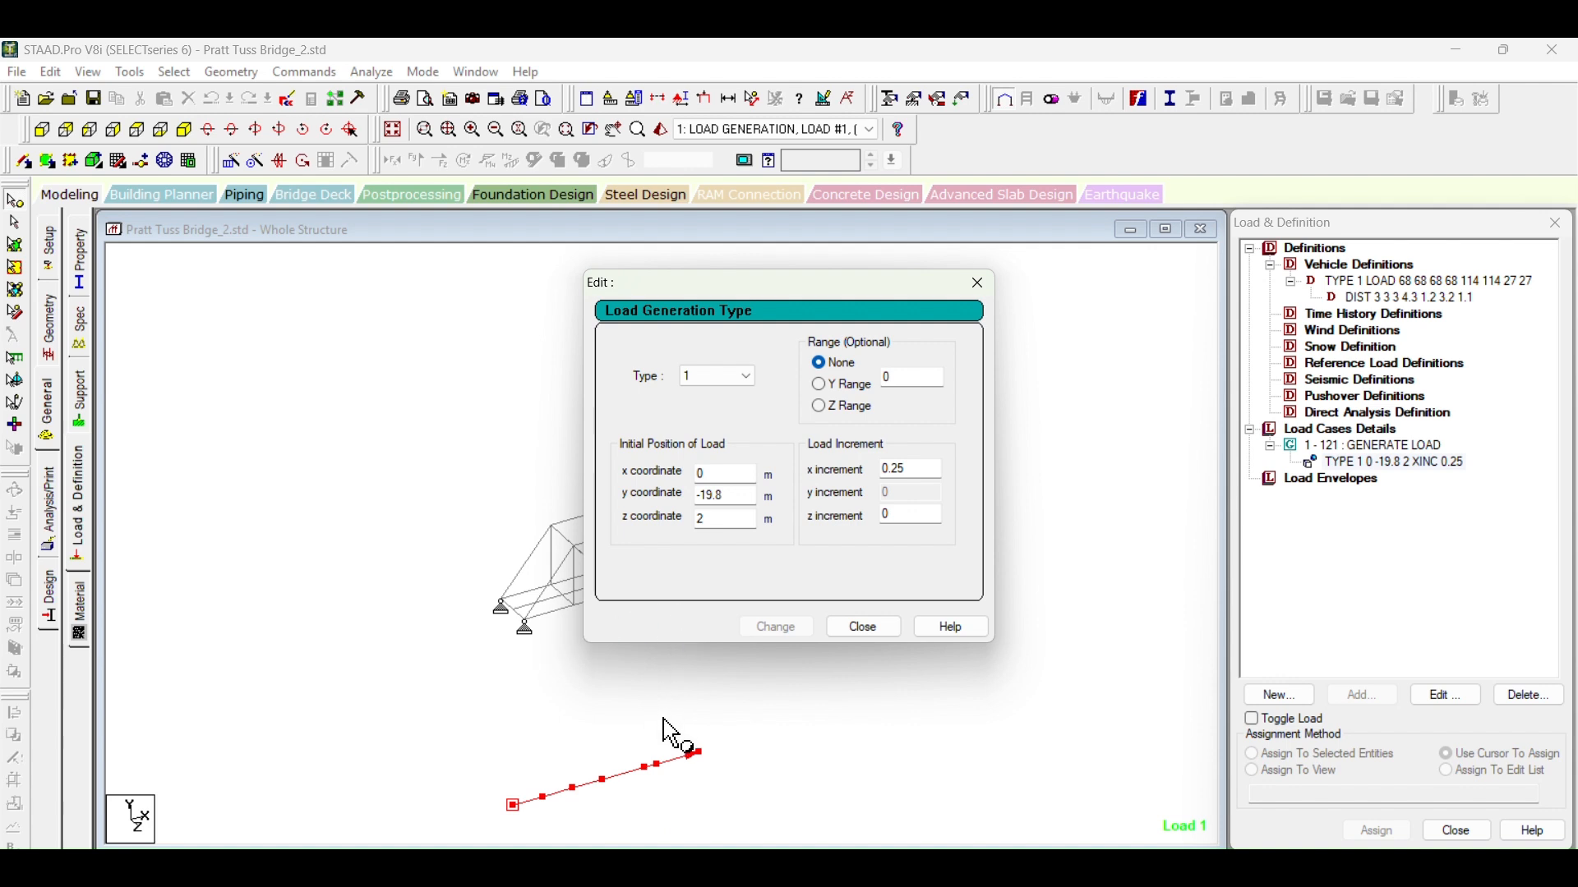
pyautogui.doubleClick(704, 473)
pyautogui.write('-19.8')
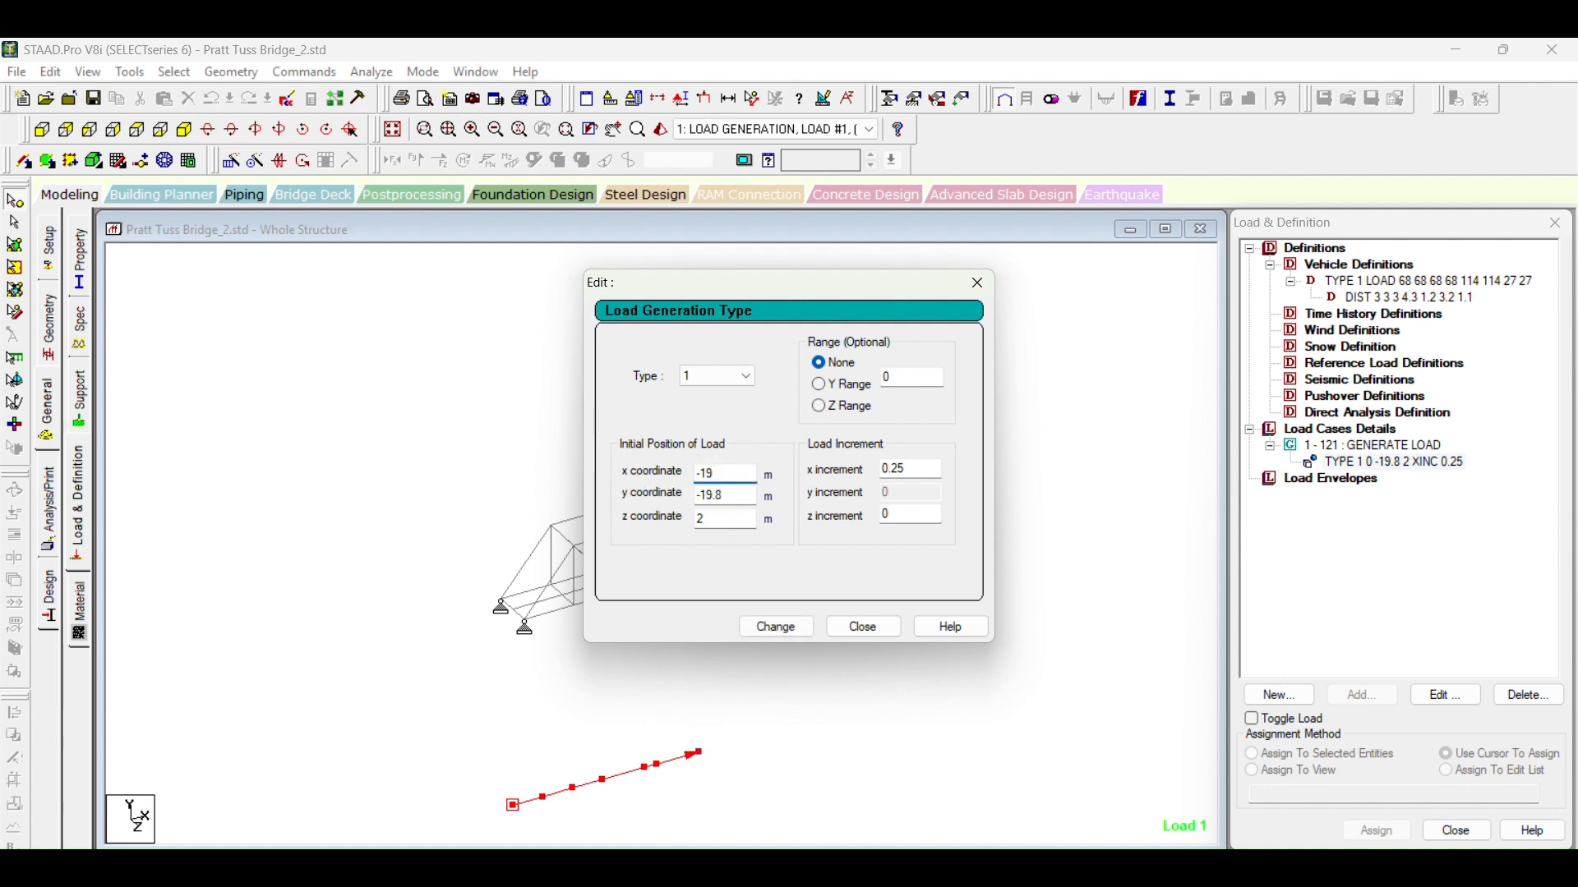
pyautogui.doubleClick(709, 496)
pyautogui.write('0')
pyautogui.click(791, 627)
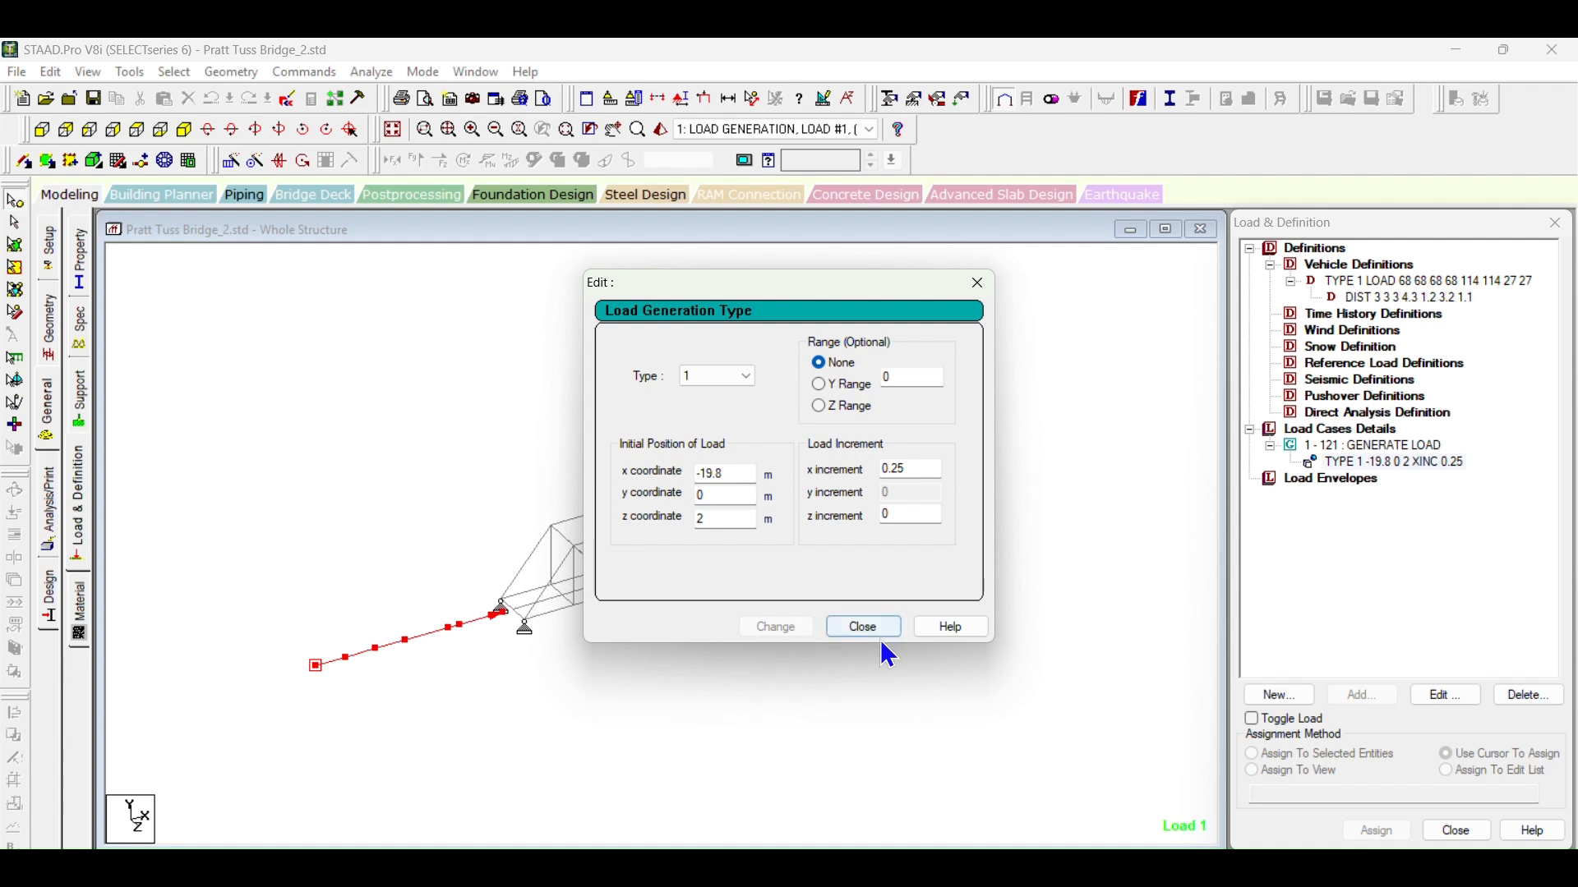
# Step: Change the load generation's initial x coordinate to -19.5 m, apply it, and refine it to -19.2 m
pyautogui.click(739, 479)
pyautogui.press('BackSpace')
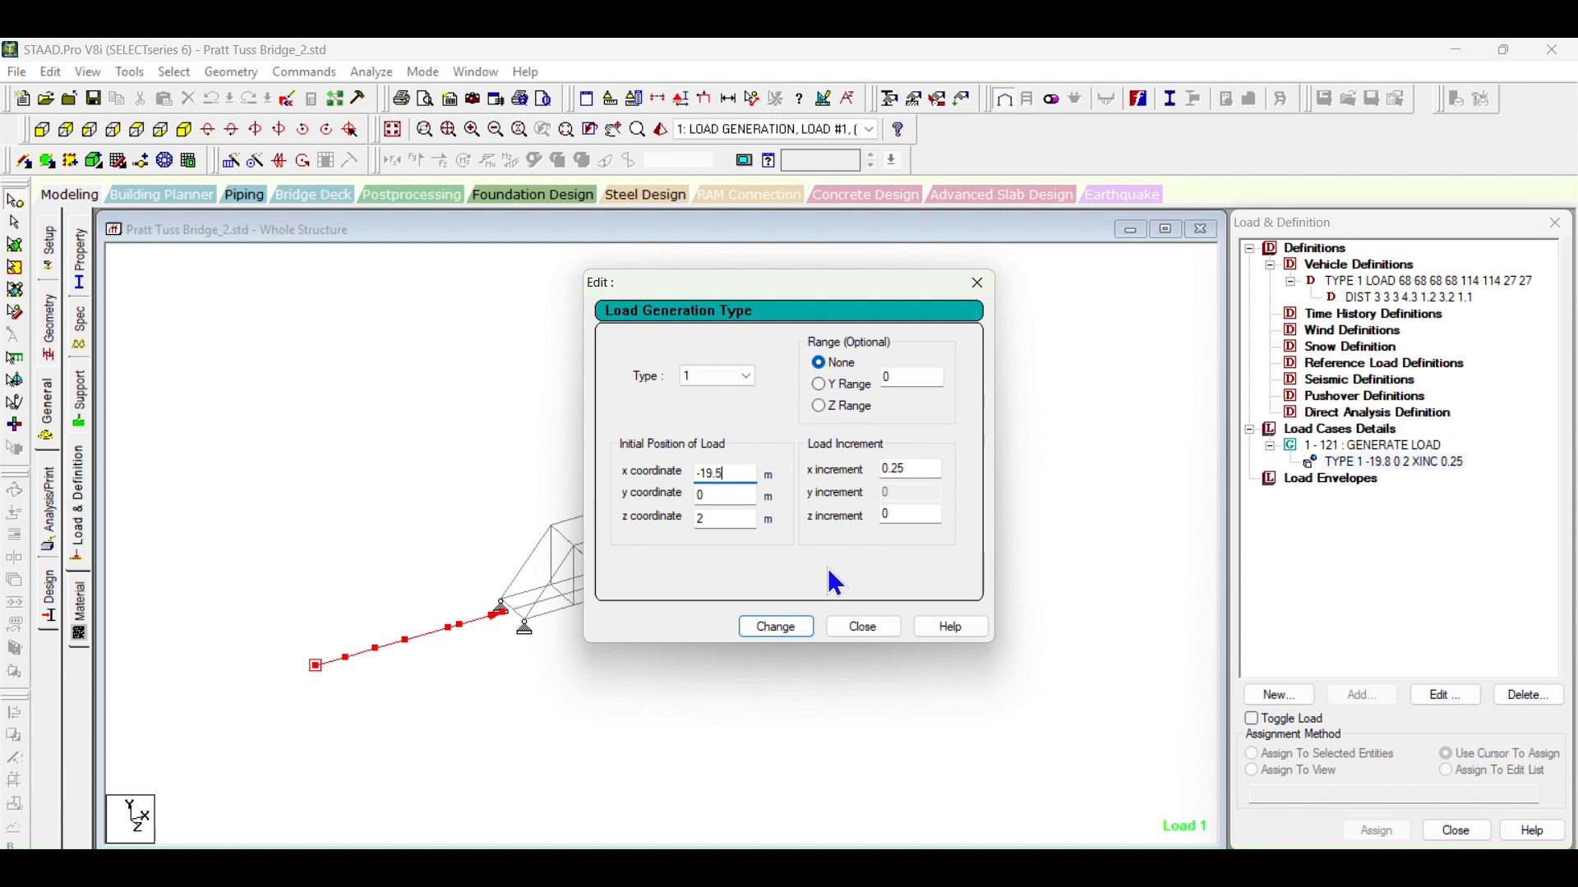
pyautogui.click(768, 631)
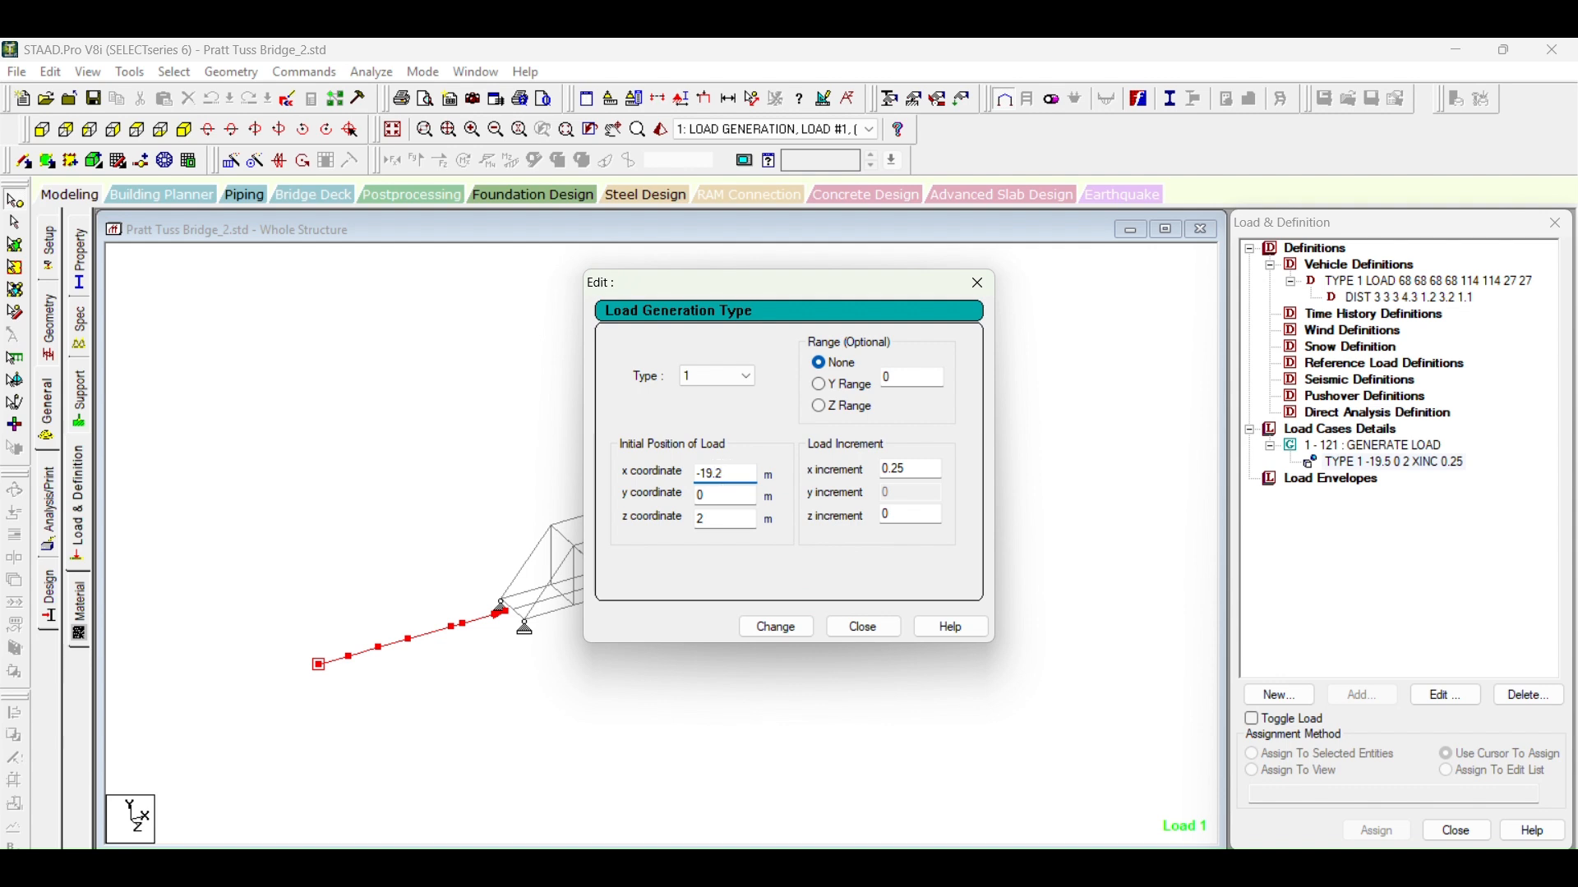
pyautogui.click(781, 626)
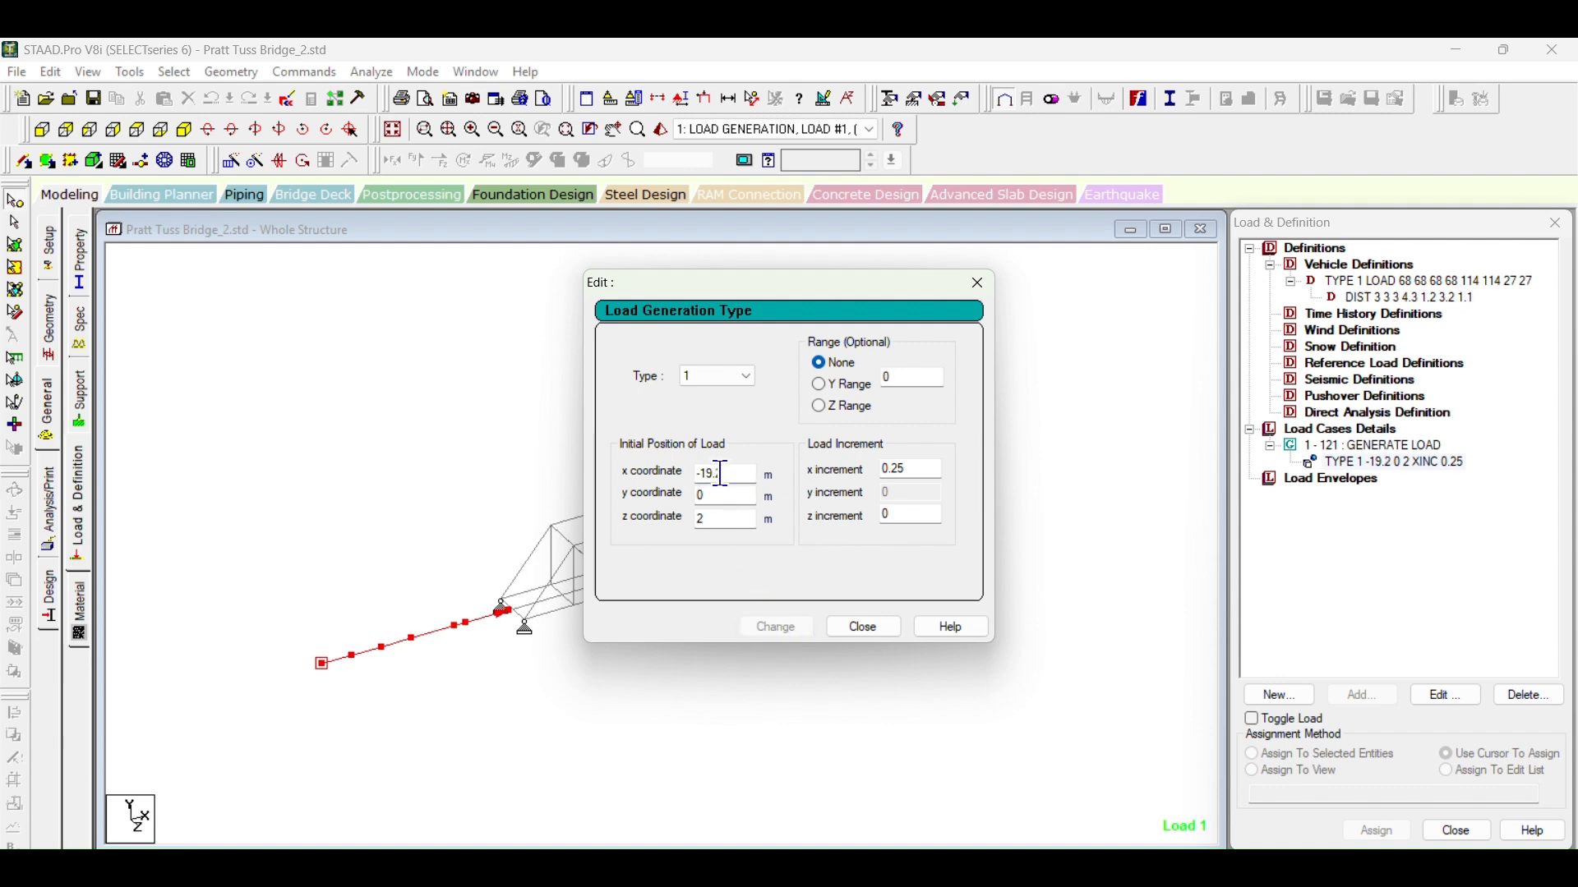
pyautogui.click(862, 627)
pyautogui.scroll(5, 652, 565)
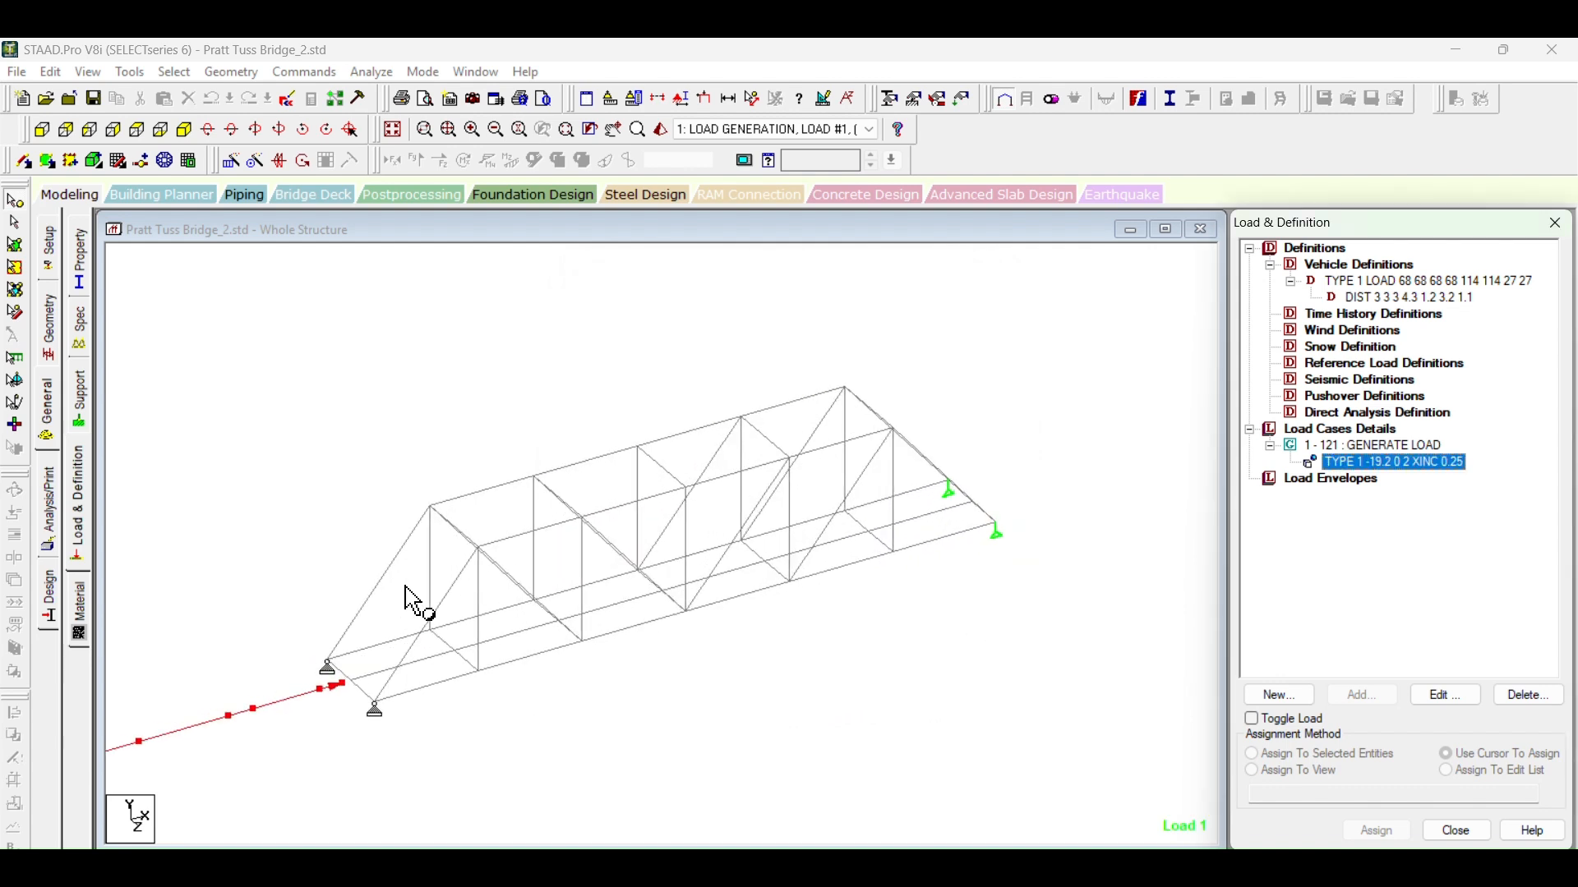
pyautogui.moveTo(371, 709); pyautogui.dragTo(648, 672, button='middle')
pyautogui.scroll(-1, 543, 579)
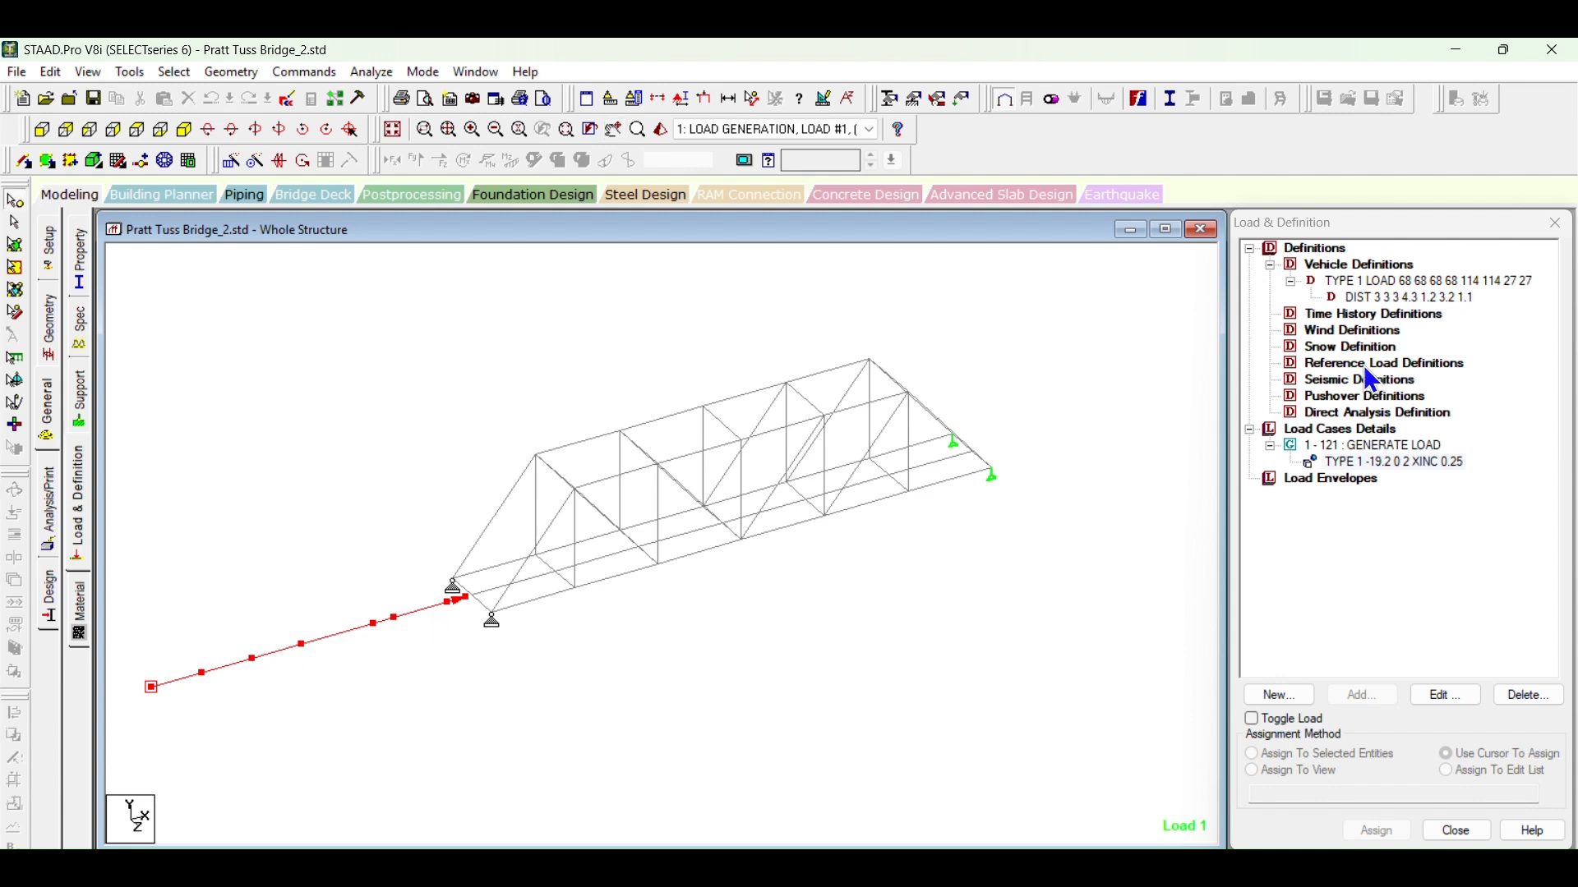
# Step: Review the Type 1 load generation's initial position and increment settings without changing them
pyautogui.doubleClick(1315, 464)
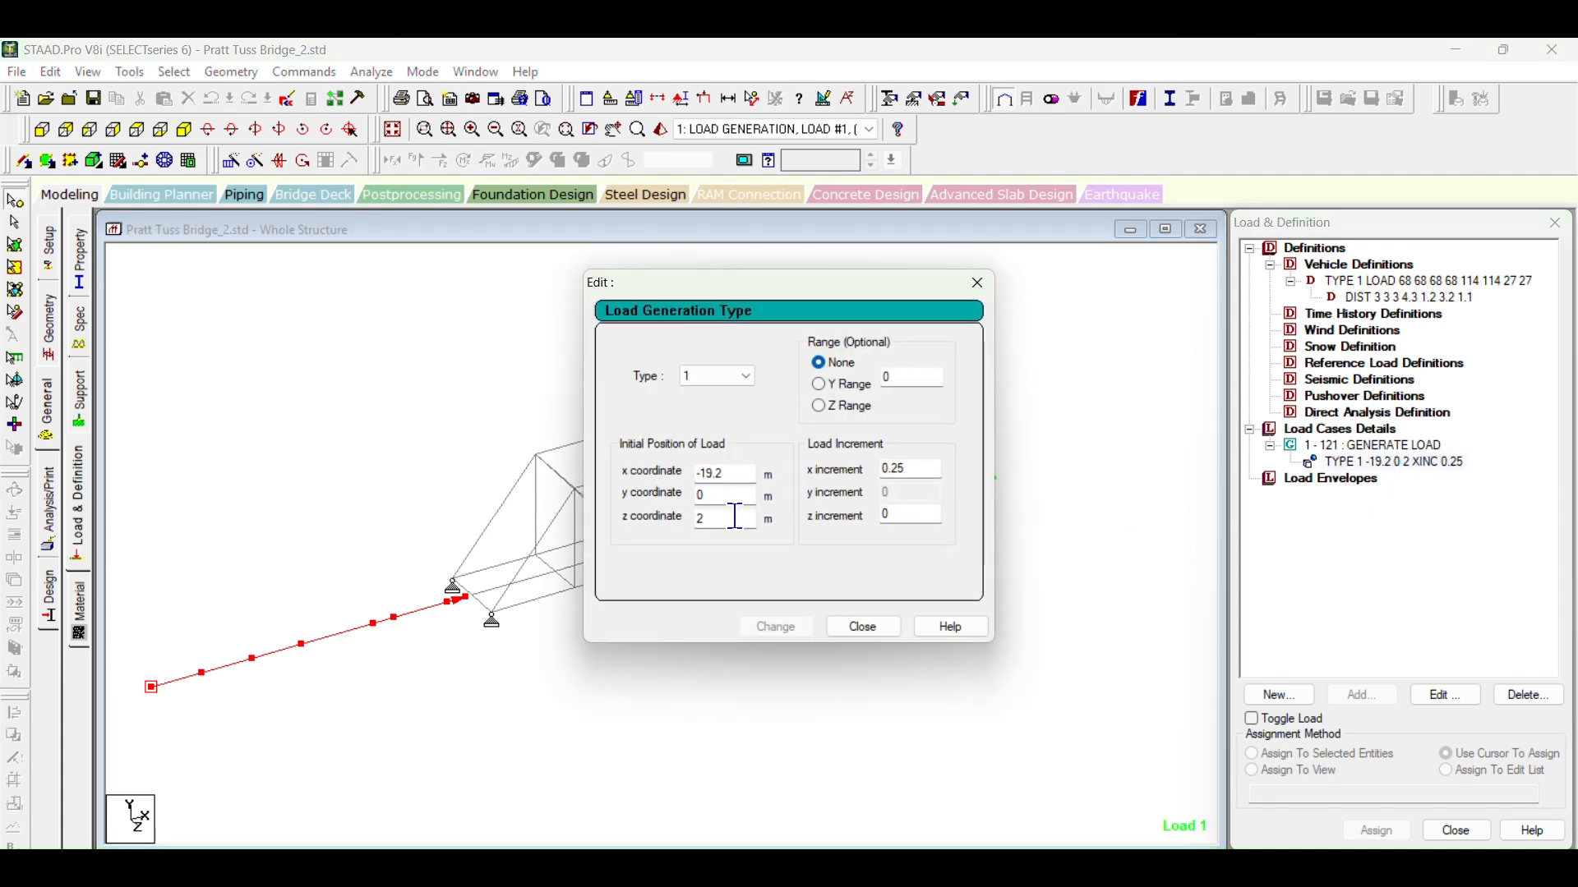
pyautogui.click(860, 628)
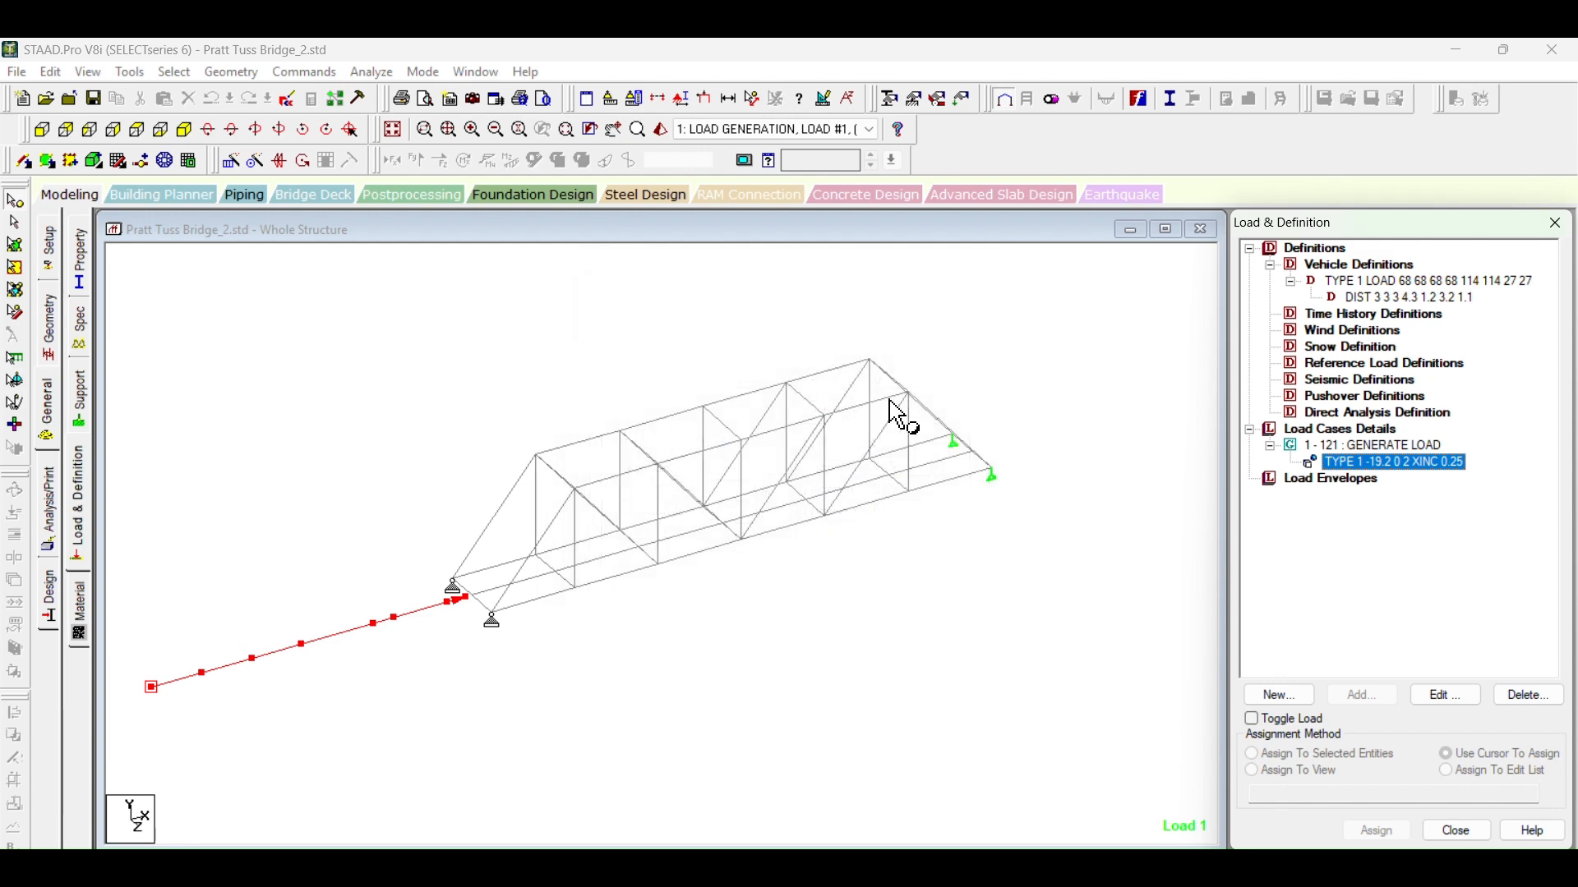
pyautogui.click(1019, 400)
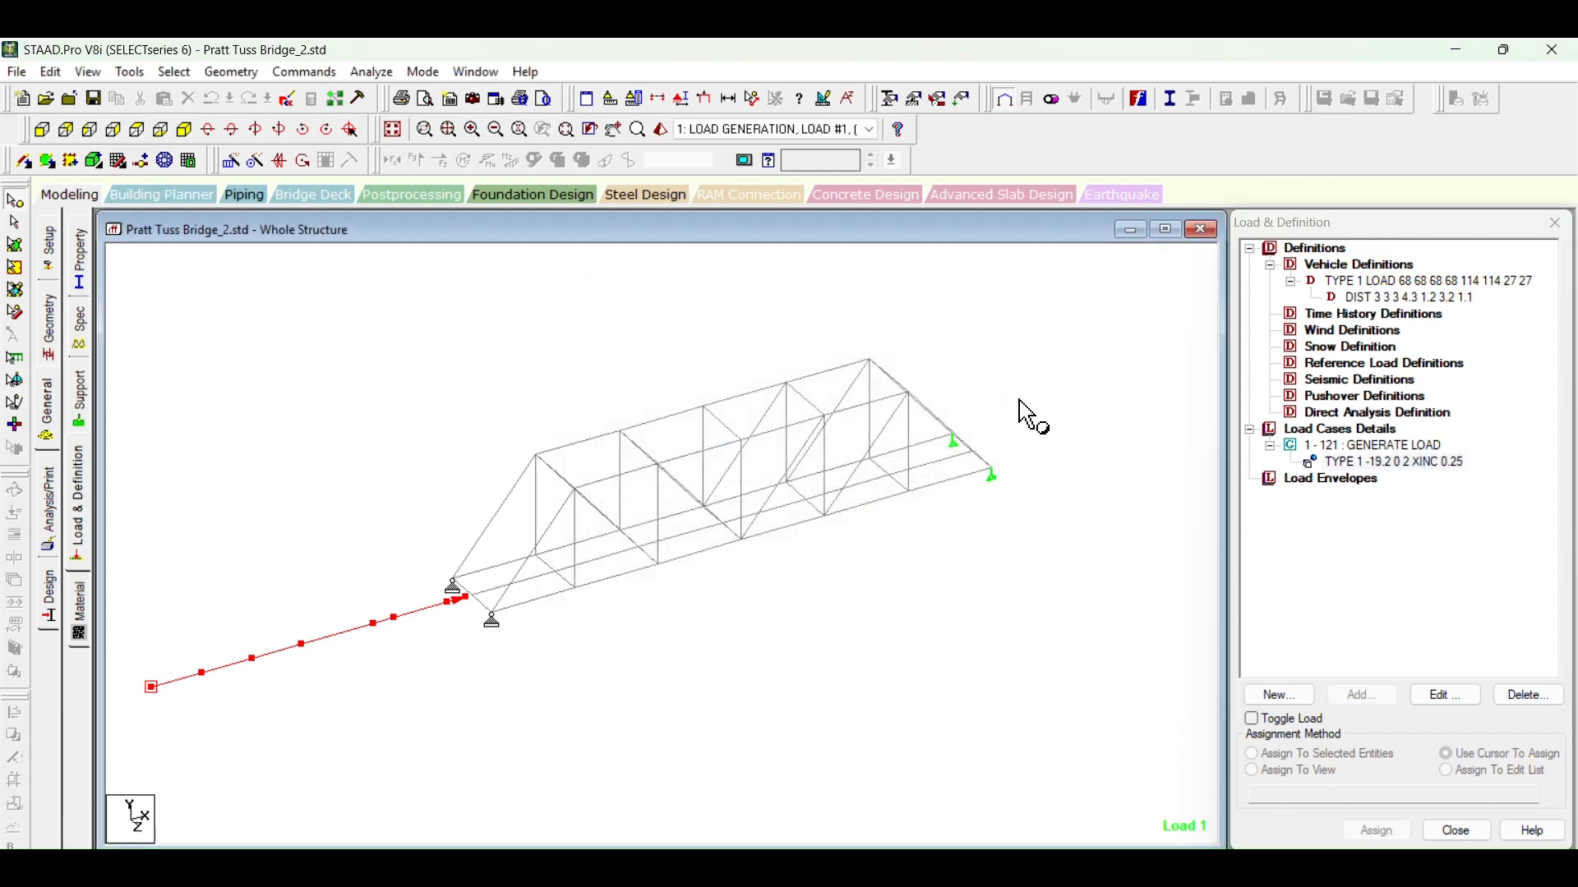
pyautogui.moveTo(1020, 391); pyautogui.dragTo(1043, 442, button='middle')
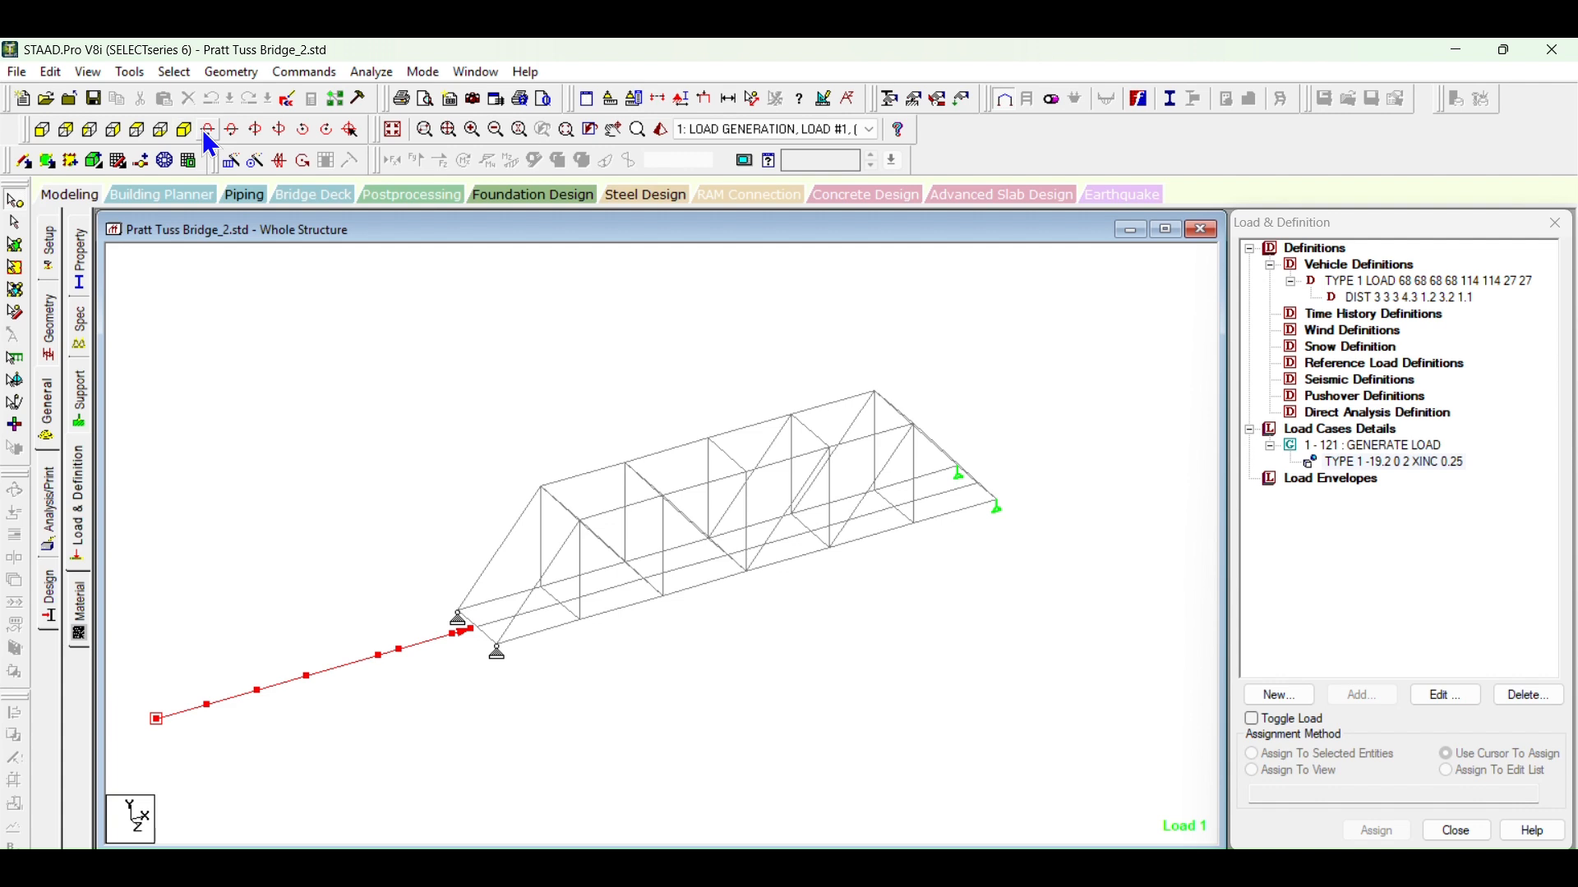
# Step: Check the bridge model for members with a missing property
pyautogui.click(175, 74)
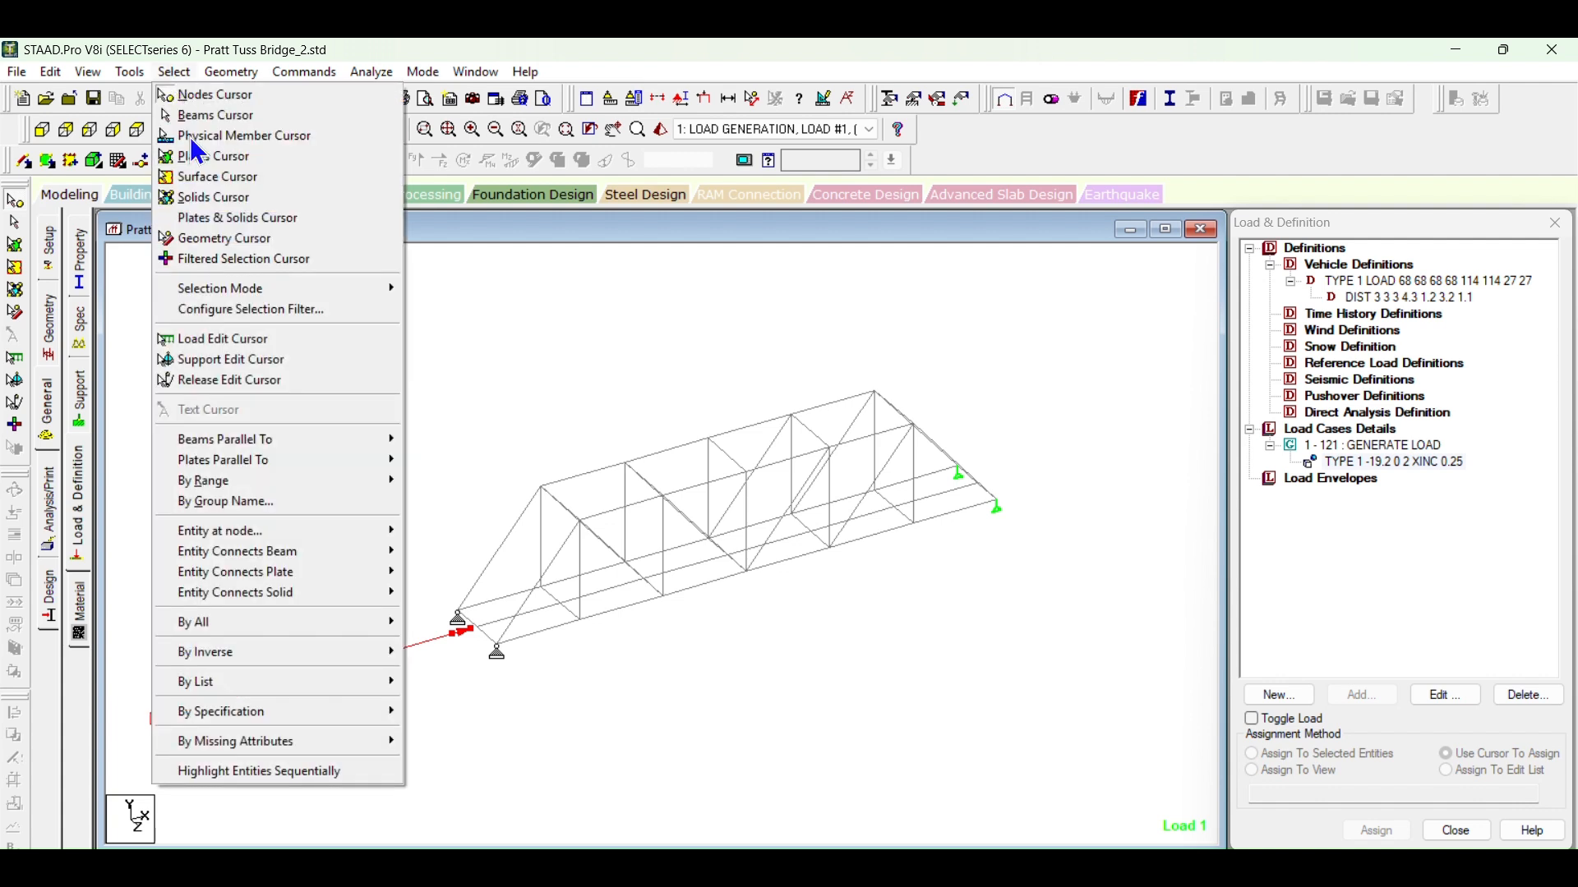
pyautogui.moveTo(263, 748)
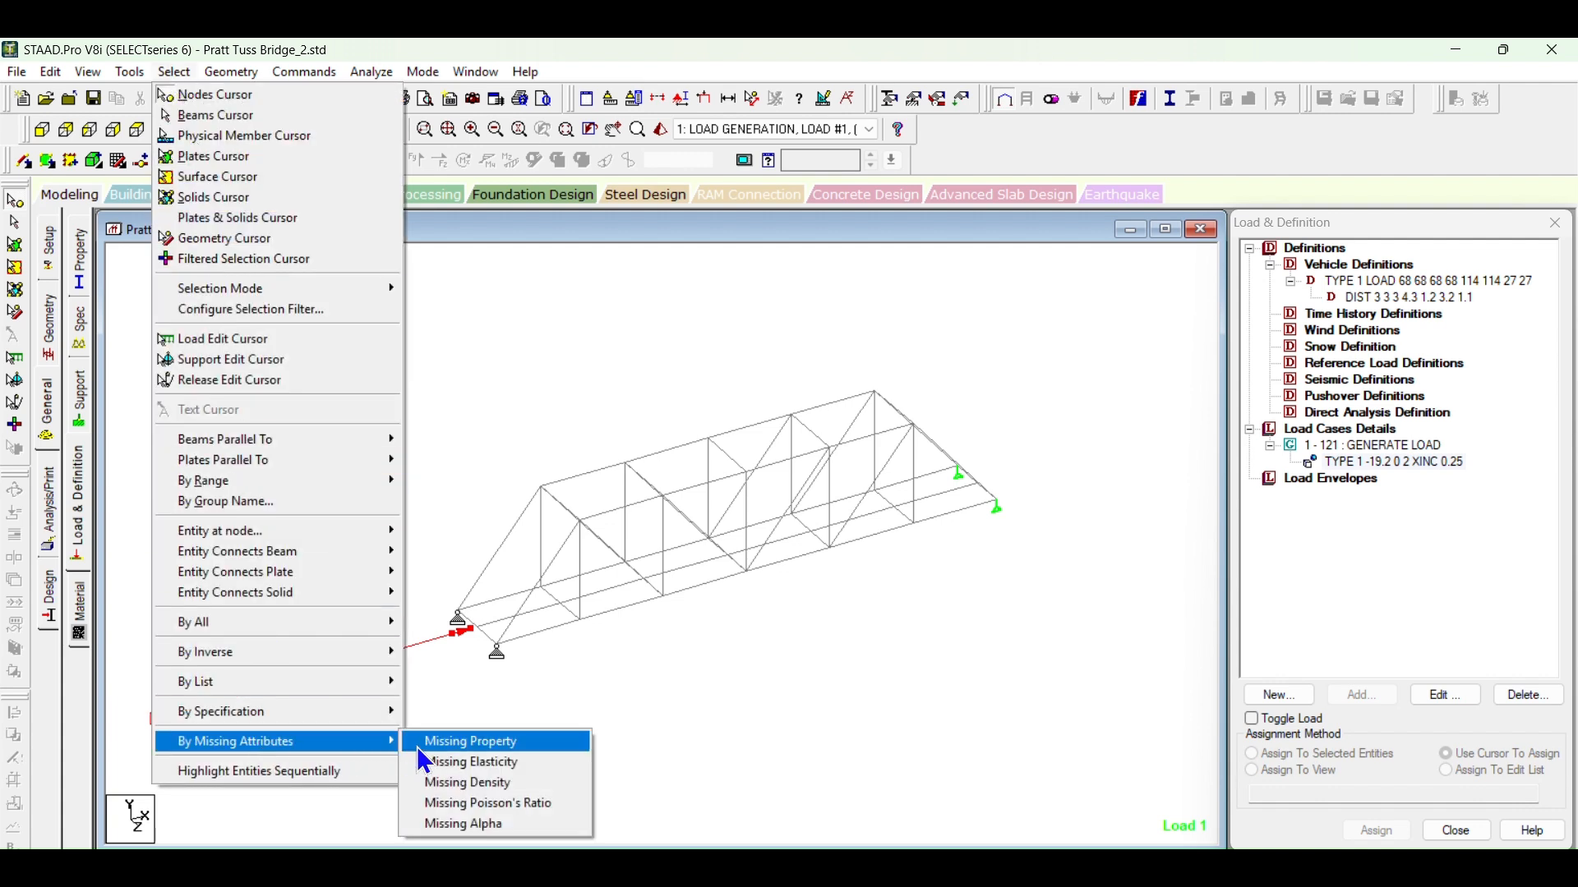
pyautogui.click(452, 749)
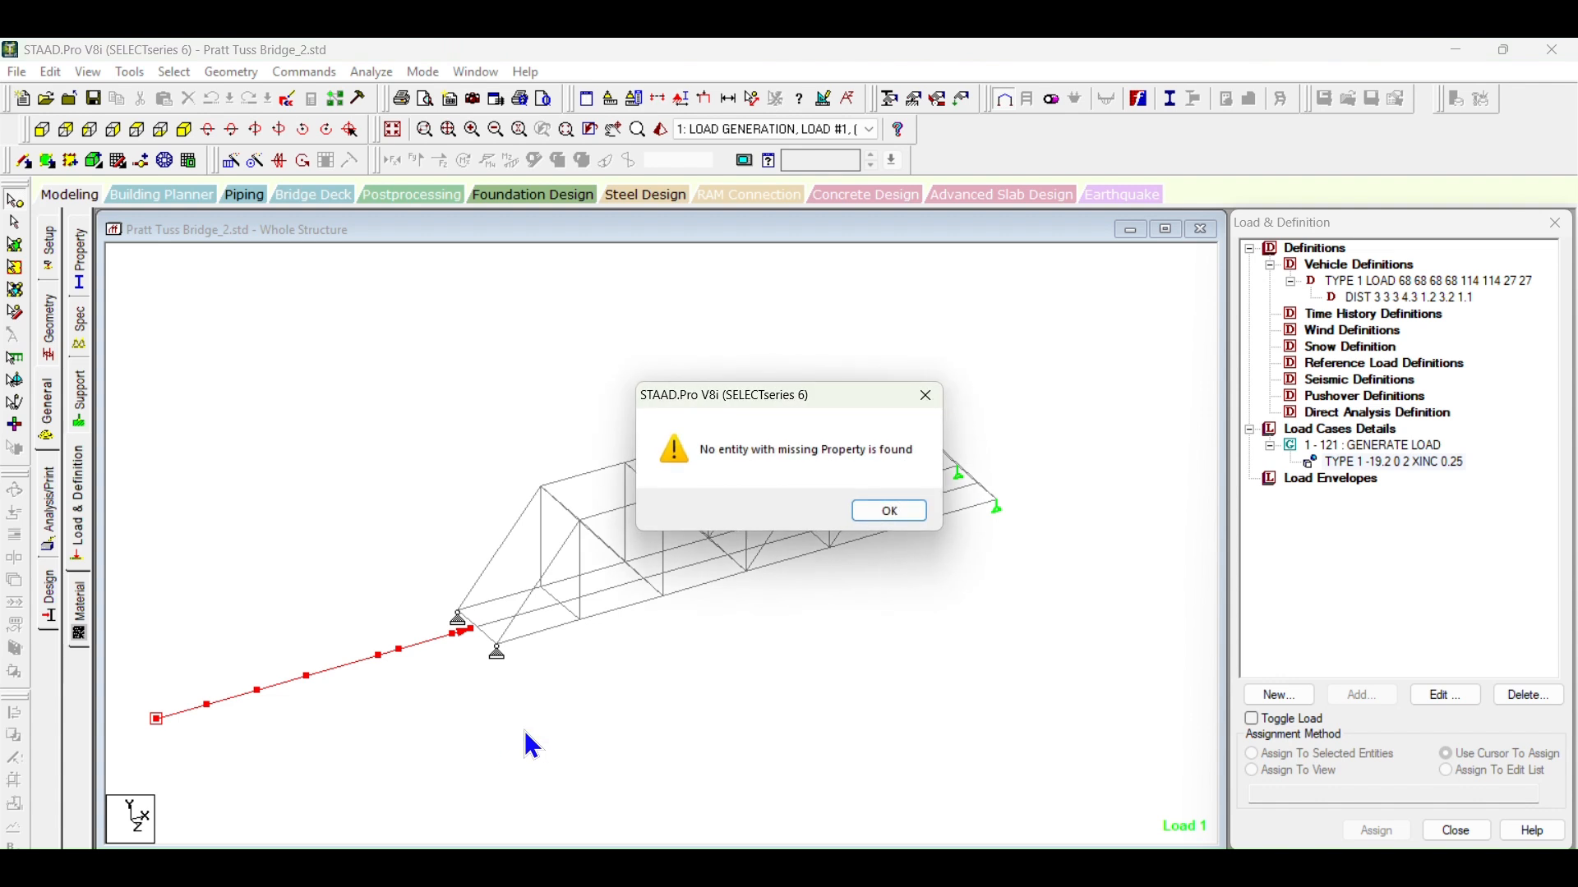
pyautogui.click(894, 511)
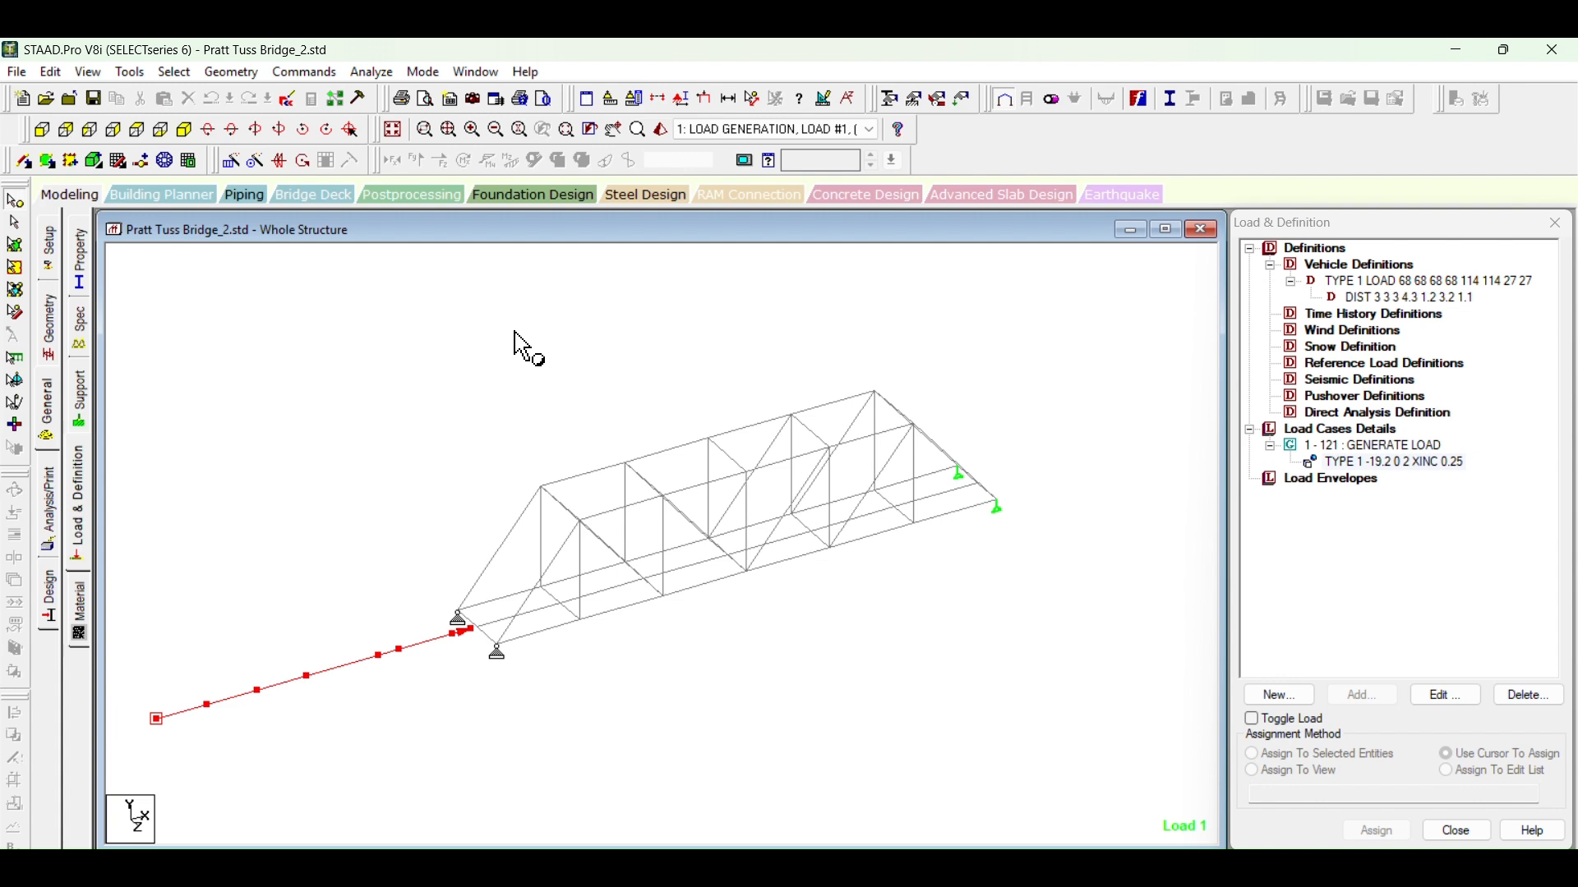
# Step: Add a Perform Analysis command with the print option All
pyautogui.click(317, 73)
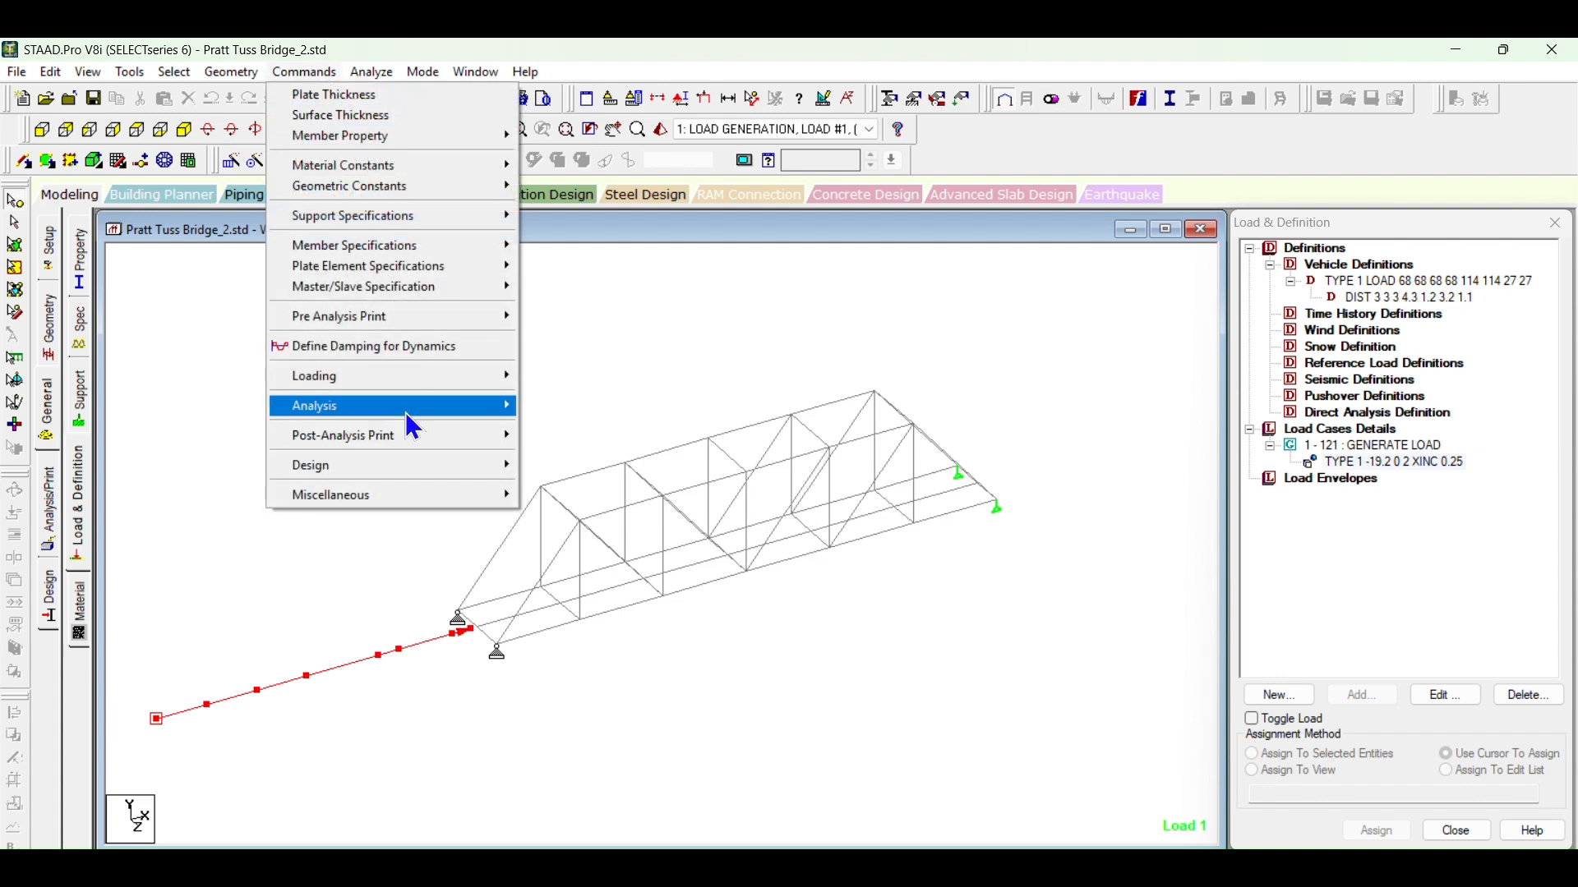
pyautogui.moveTo(448, 407)
pyautogui.click(575, 405)
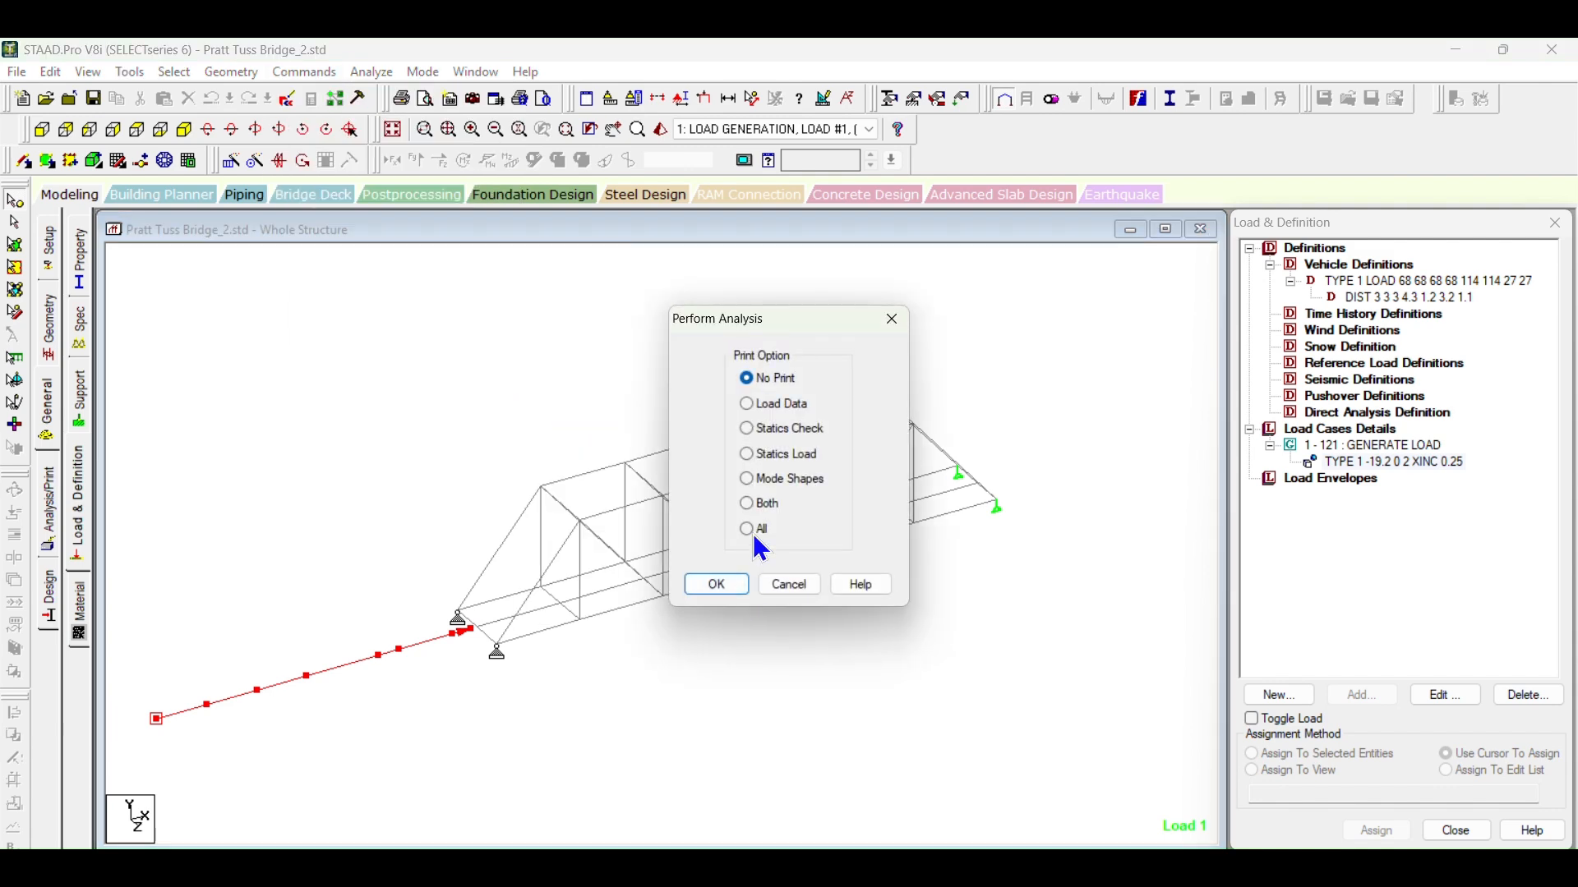
pyautogui.click(748, 529)
pyautogui.click(746, 589)
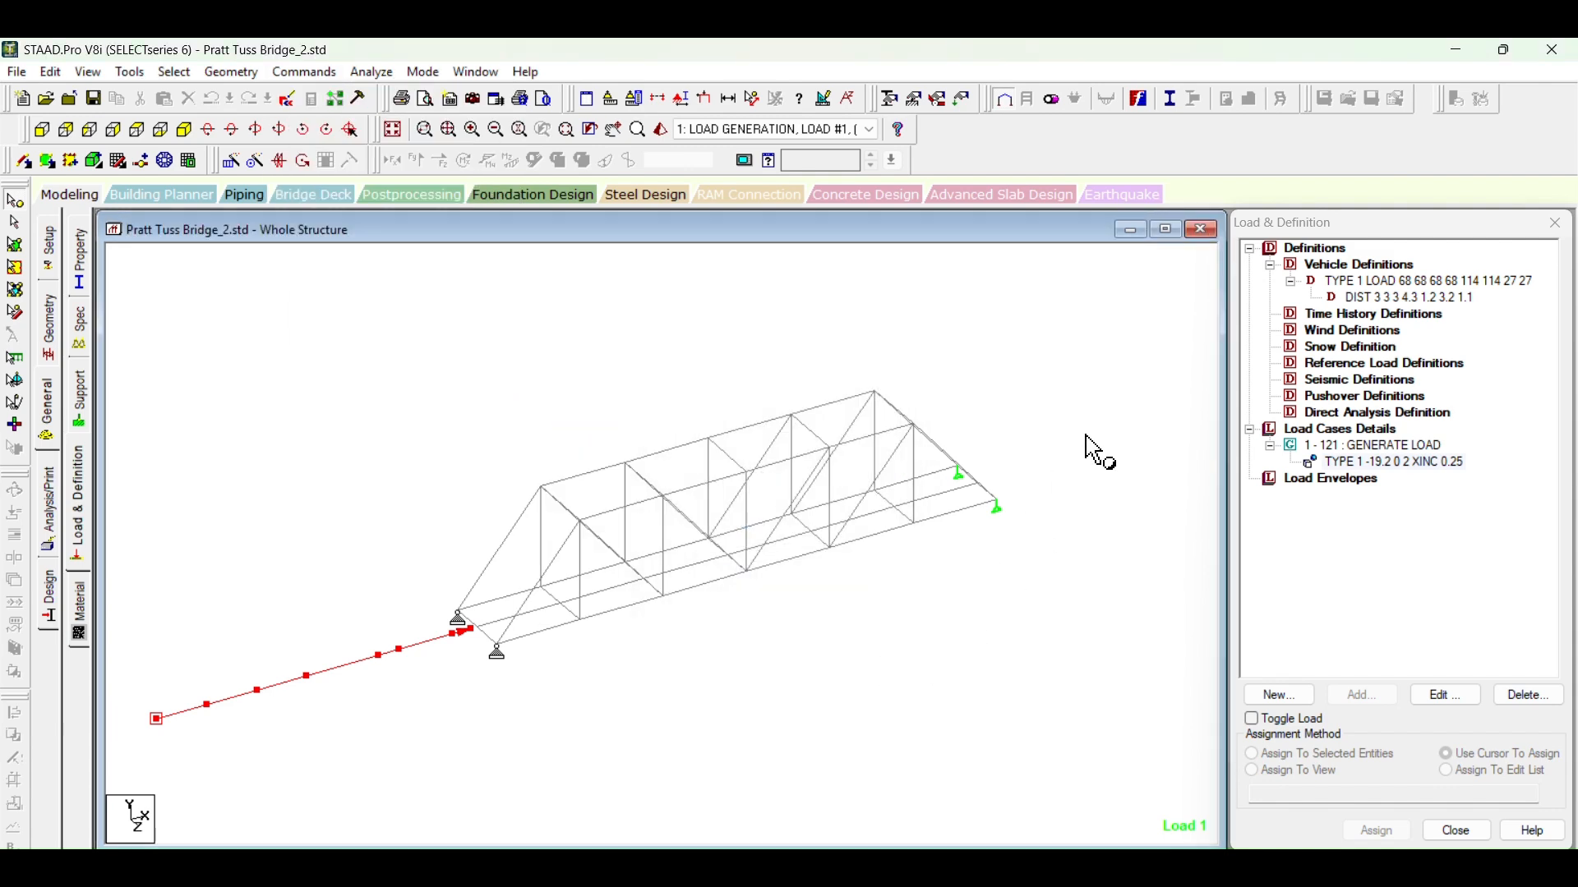
# Step: Run the analysis of the bridge and stay in modeling mode when it finishes
pyautogui.click(372, 73)
pyautogui.click(411, 95)
pyautogui.click(655, 494)
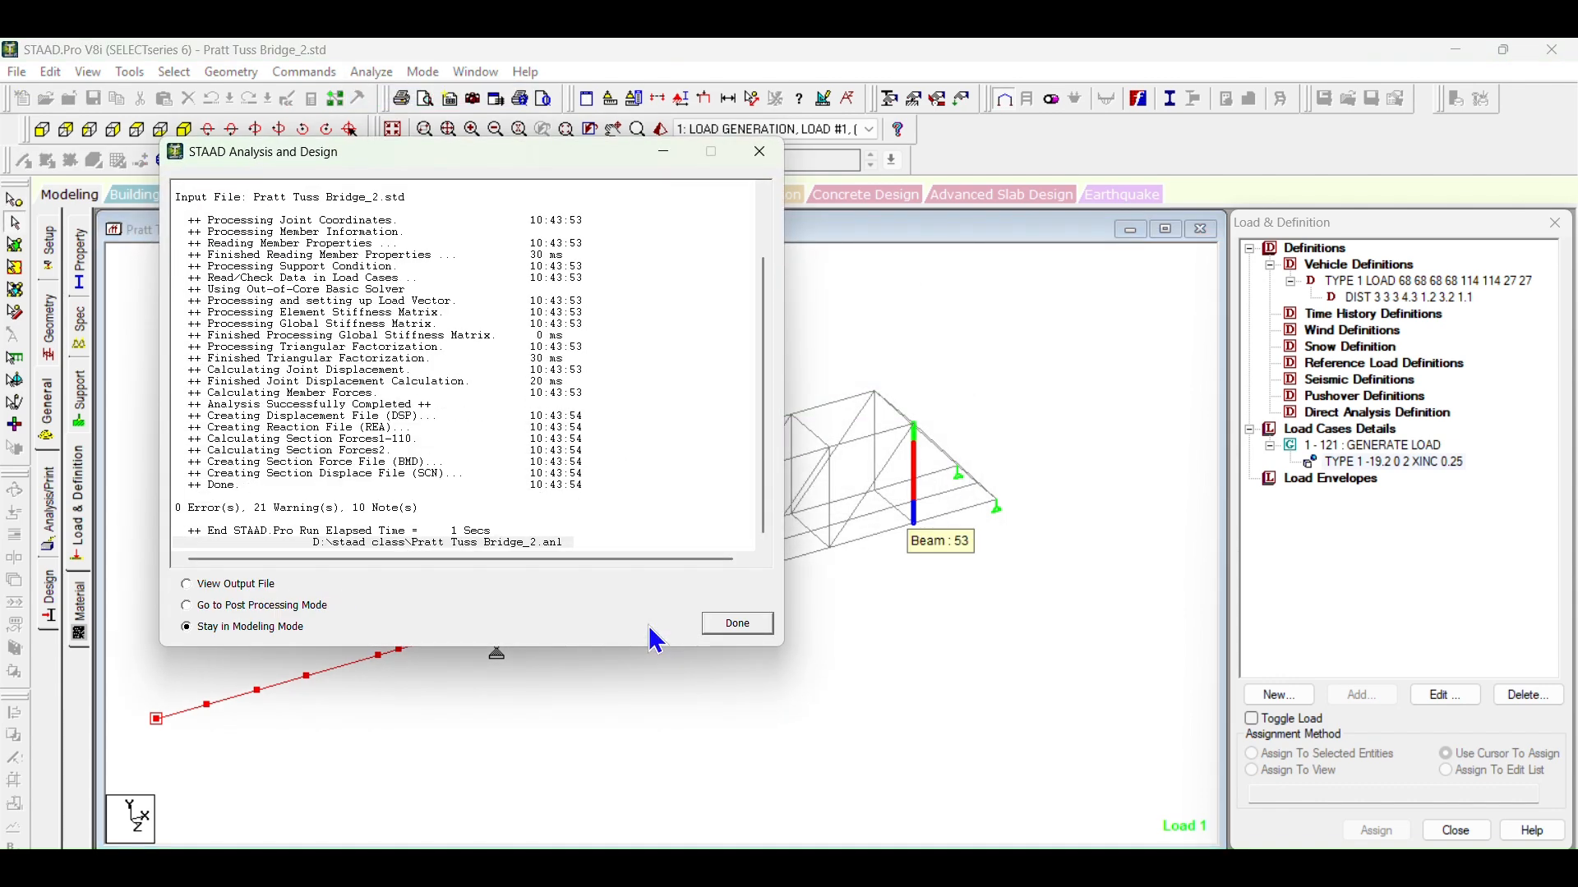
pyautogui.click(749, 627)
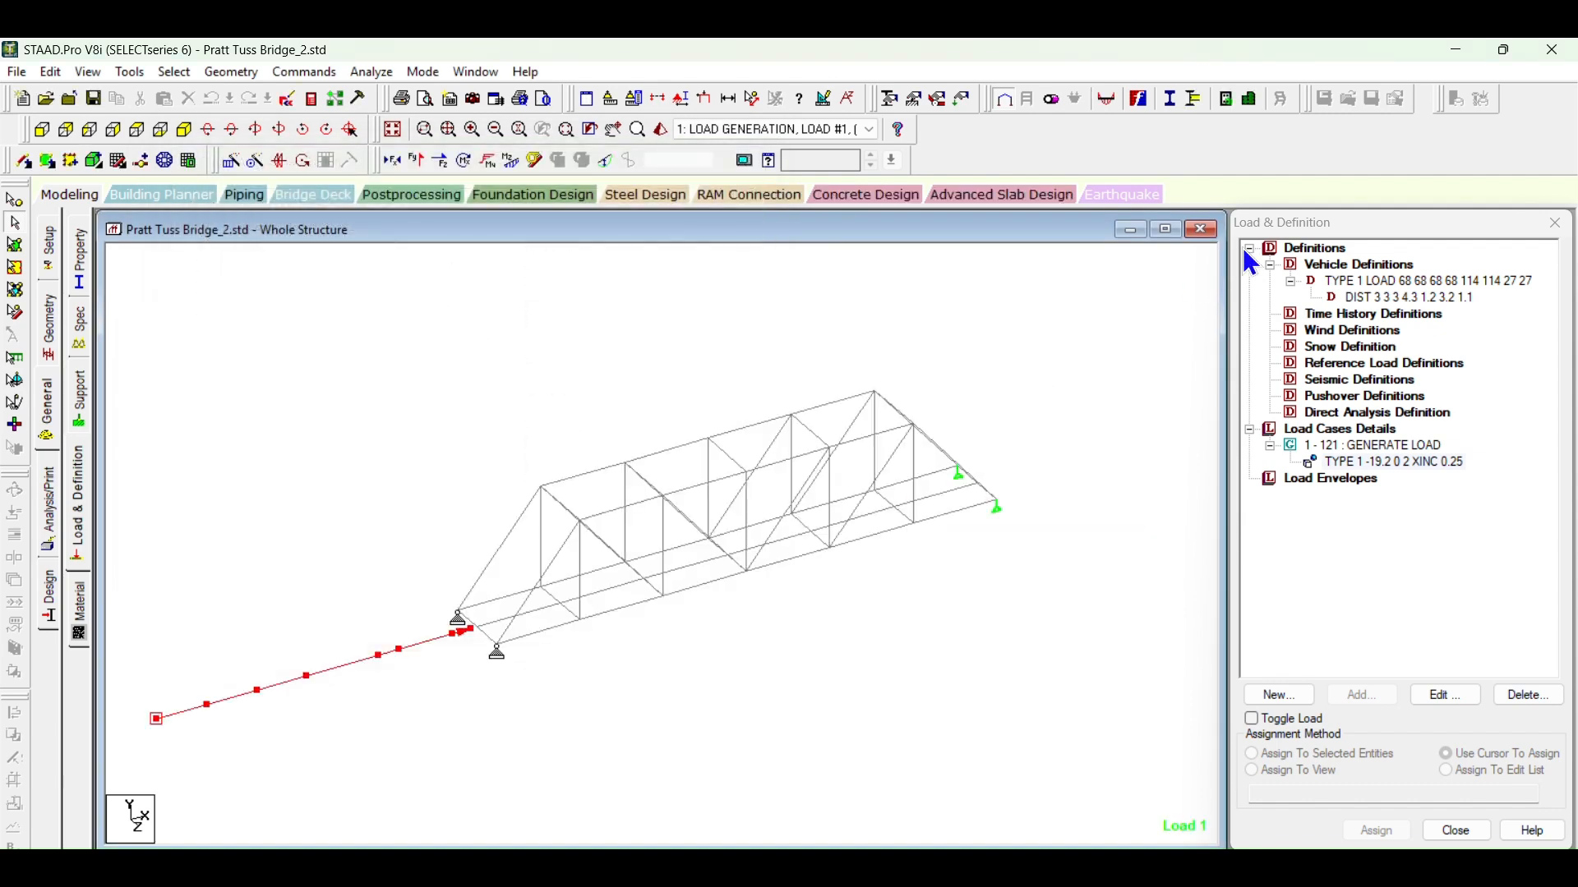
# Step: Open the postprocessing results for the generated load cases and maximize the whole-structure view
pyautogui.click(421, 197)
pyautogui.click(821, 624)
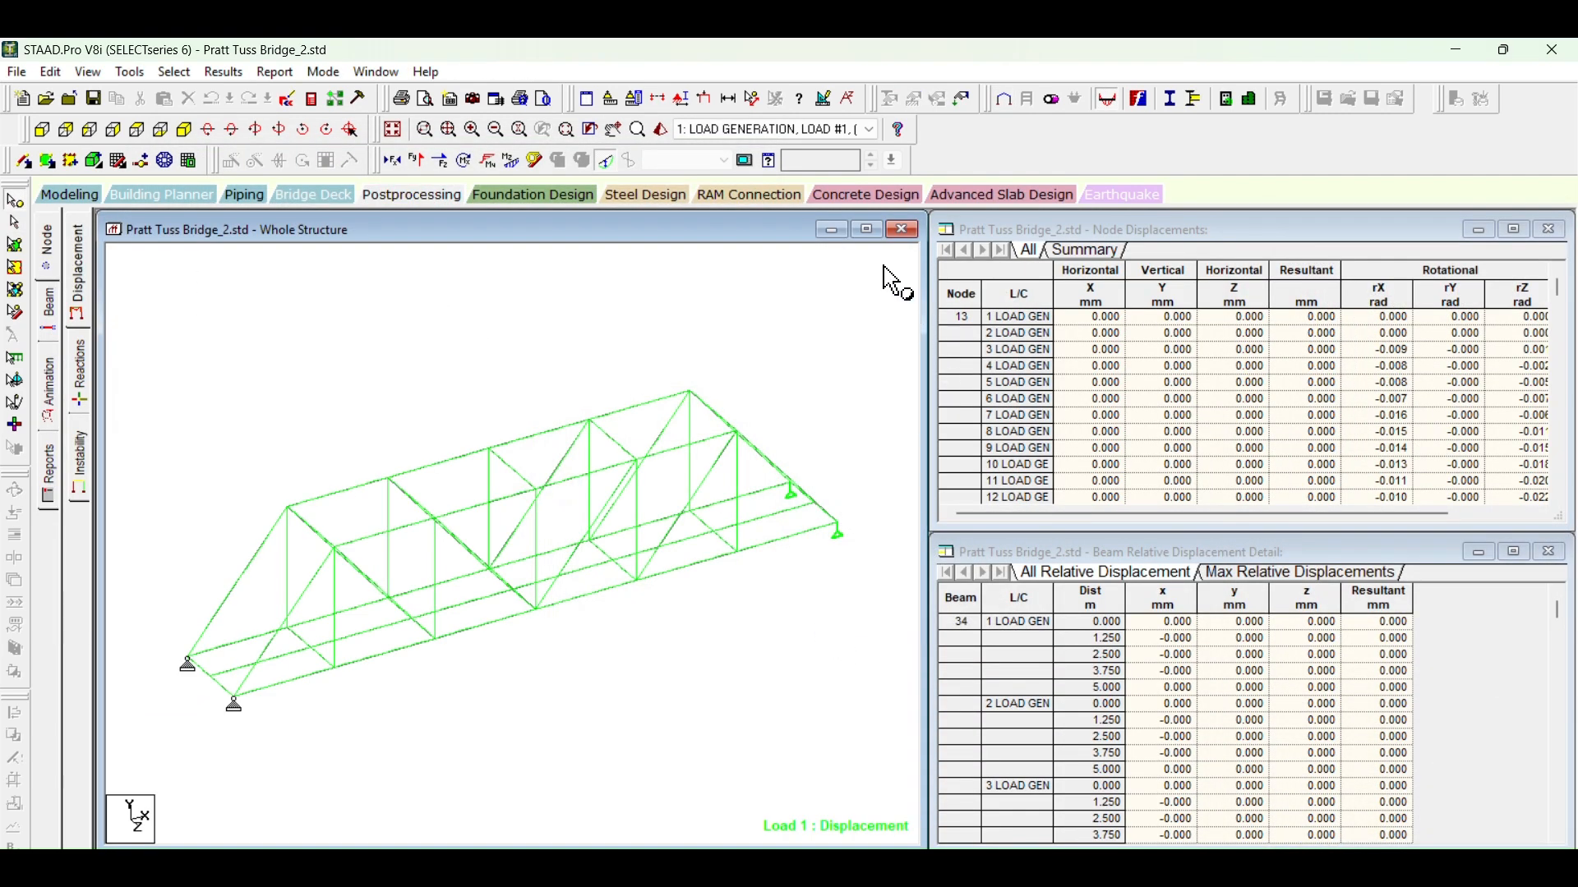
pyautogui.click(867, 230)
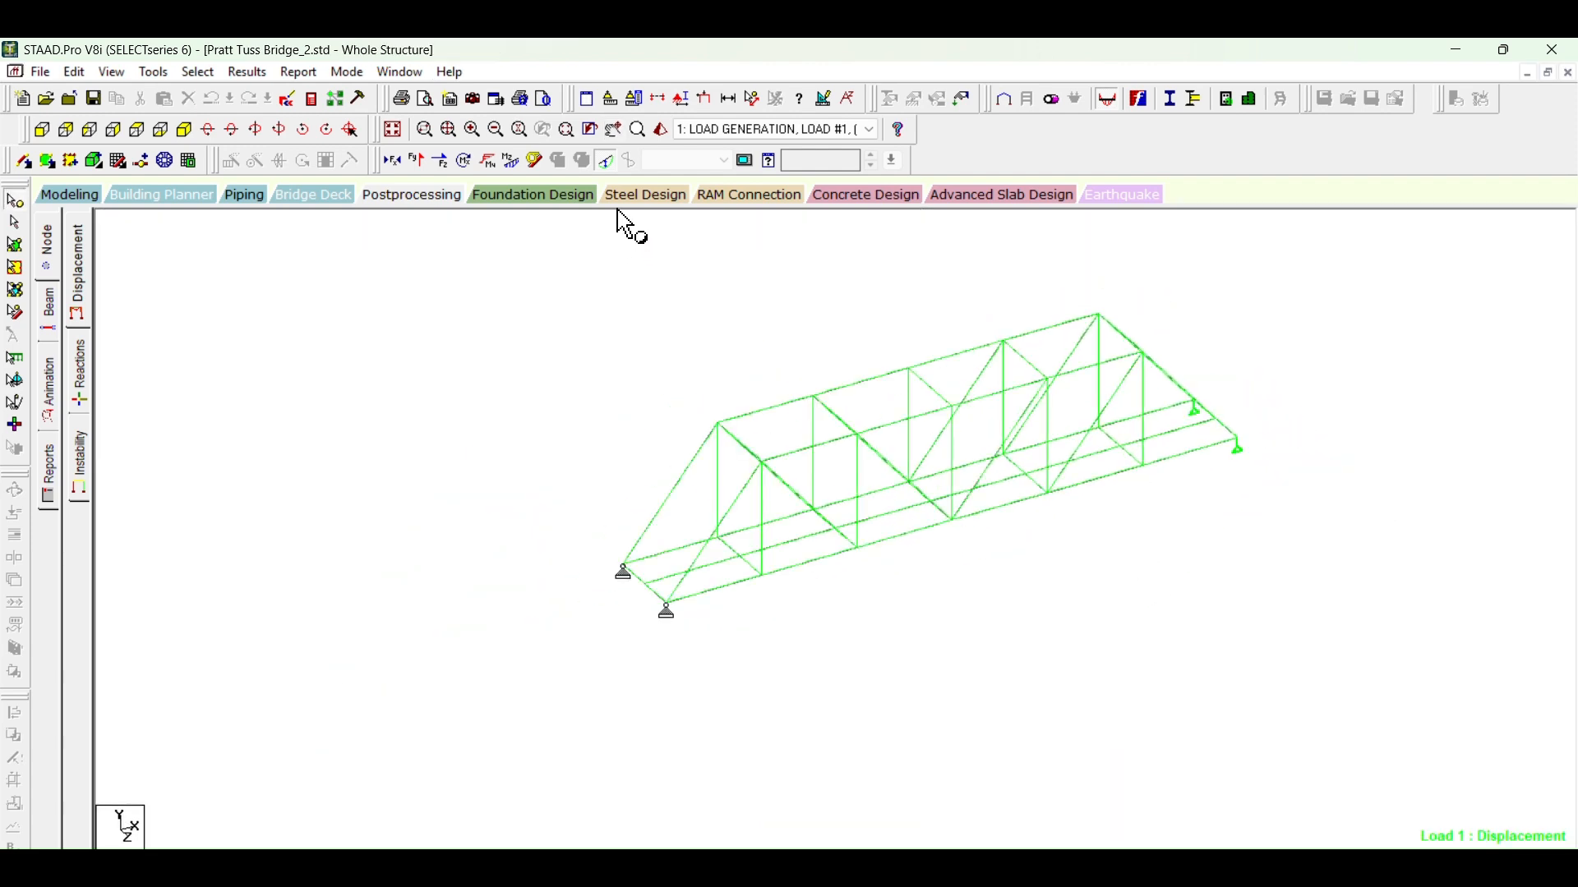
# Step: Place the structure display tools on a separate row and turn on the display of loads on the bridge
pyautogui.click(605, 161)
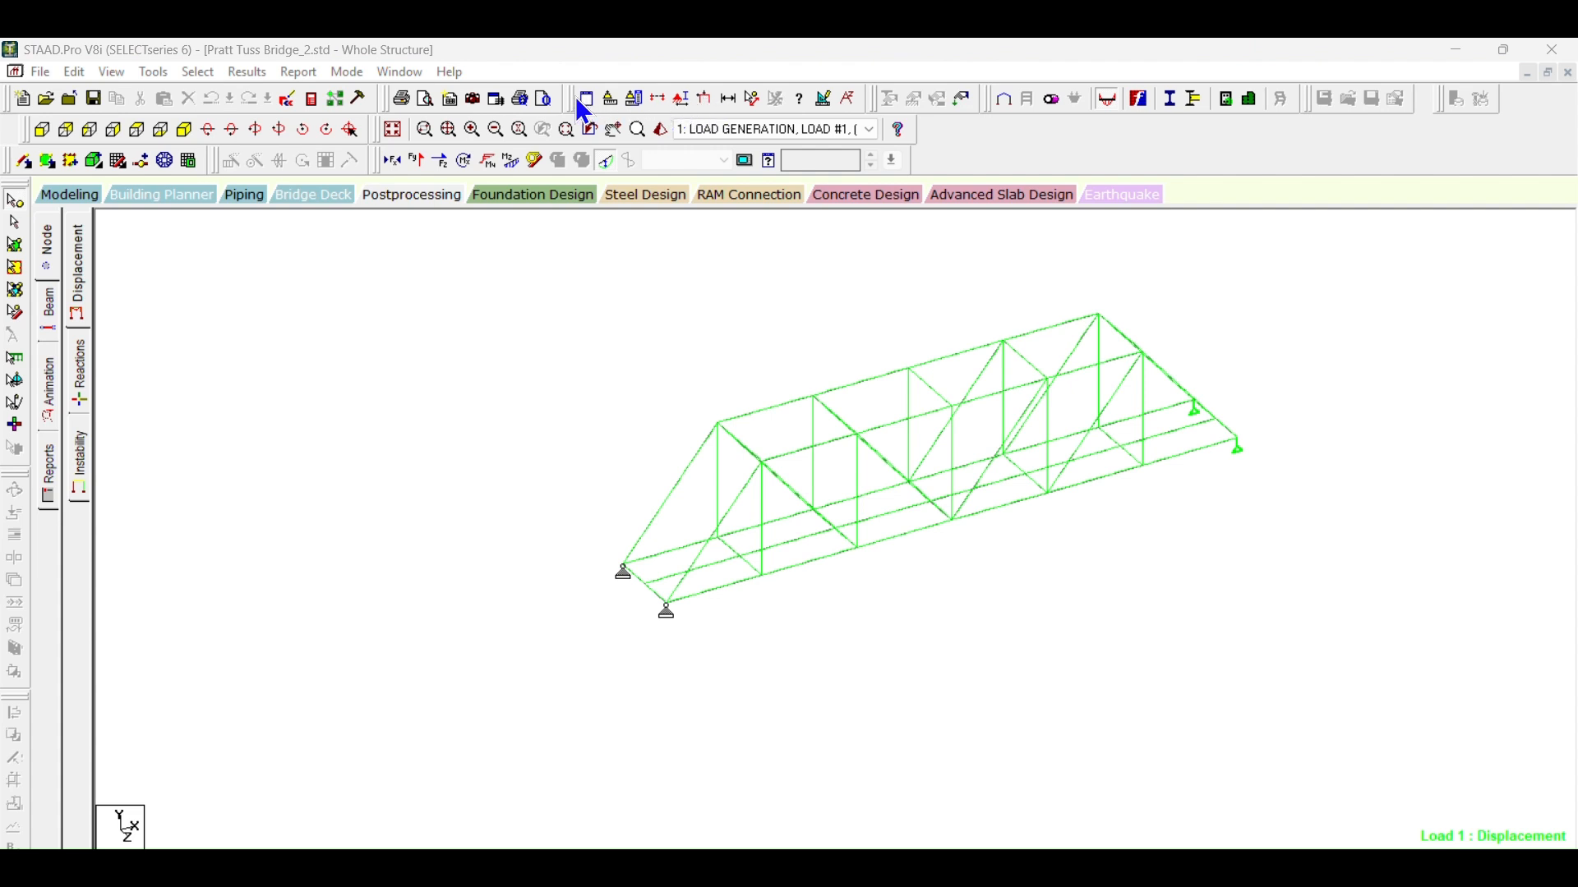
pyautogui.moveTo(569, 99); pyautogui.dragTo(1183, 181)
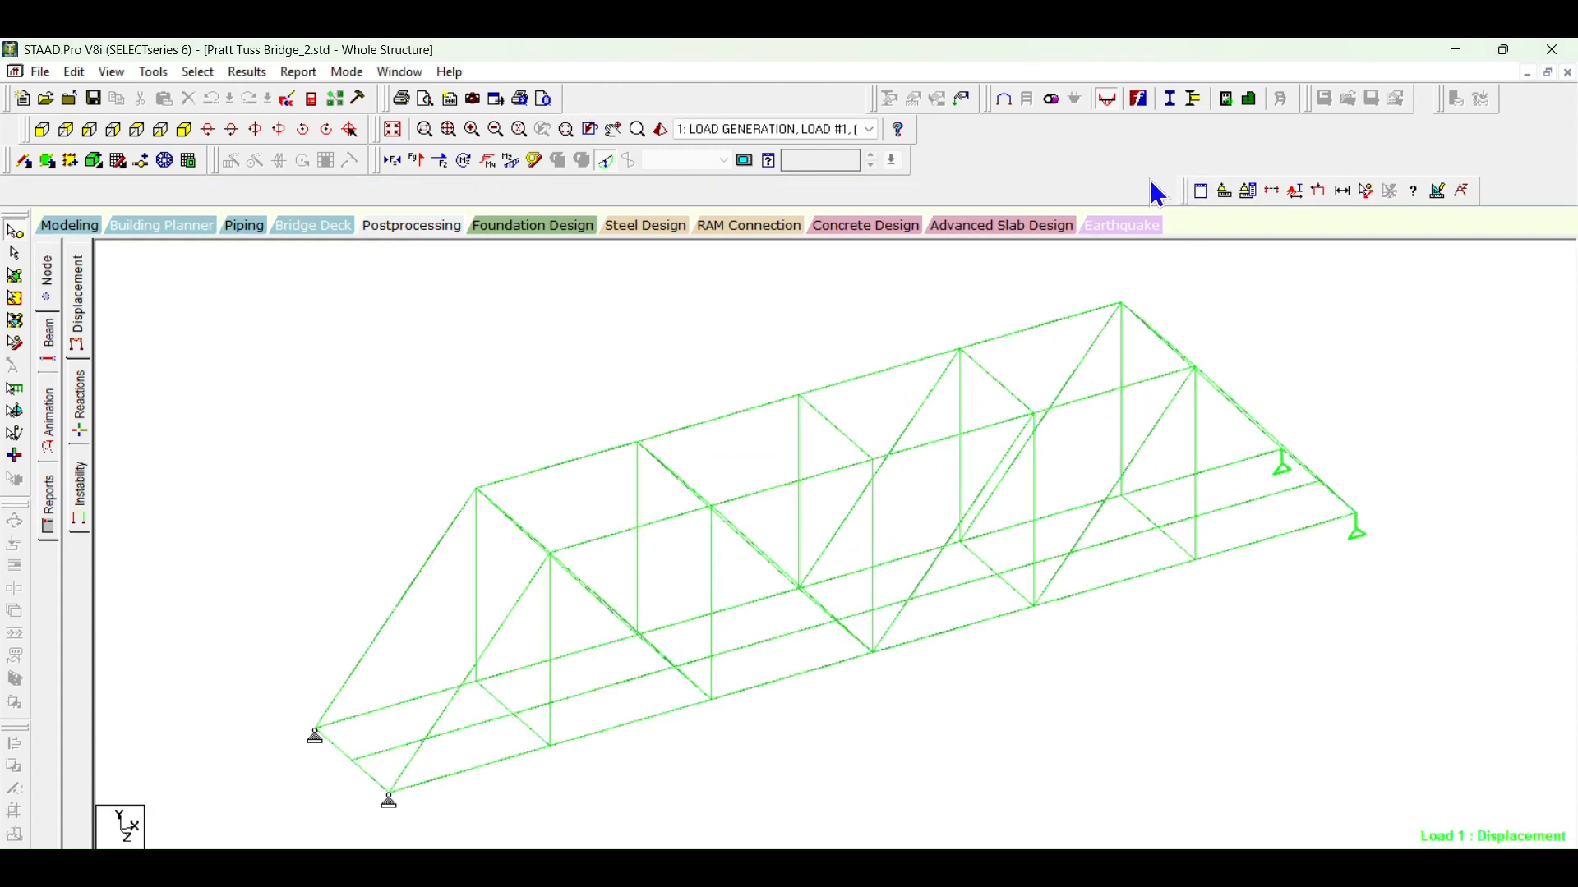
pyautogui.click(1319, 190)
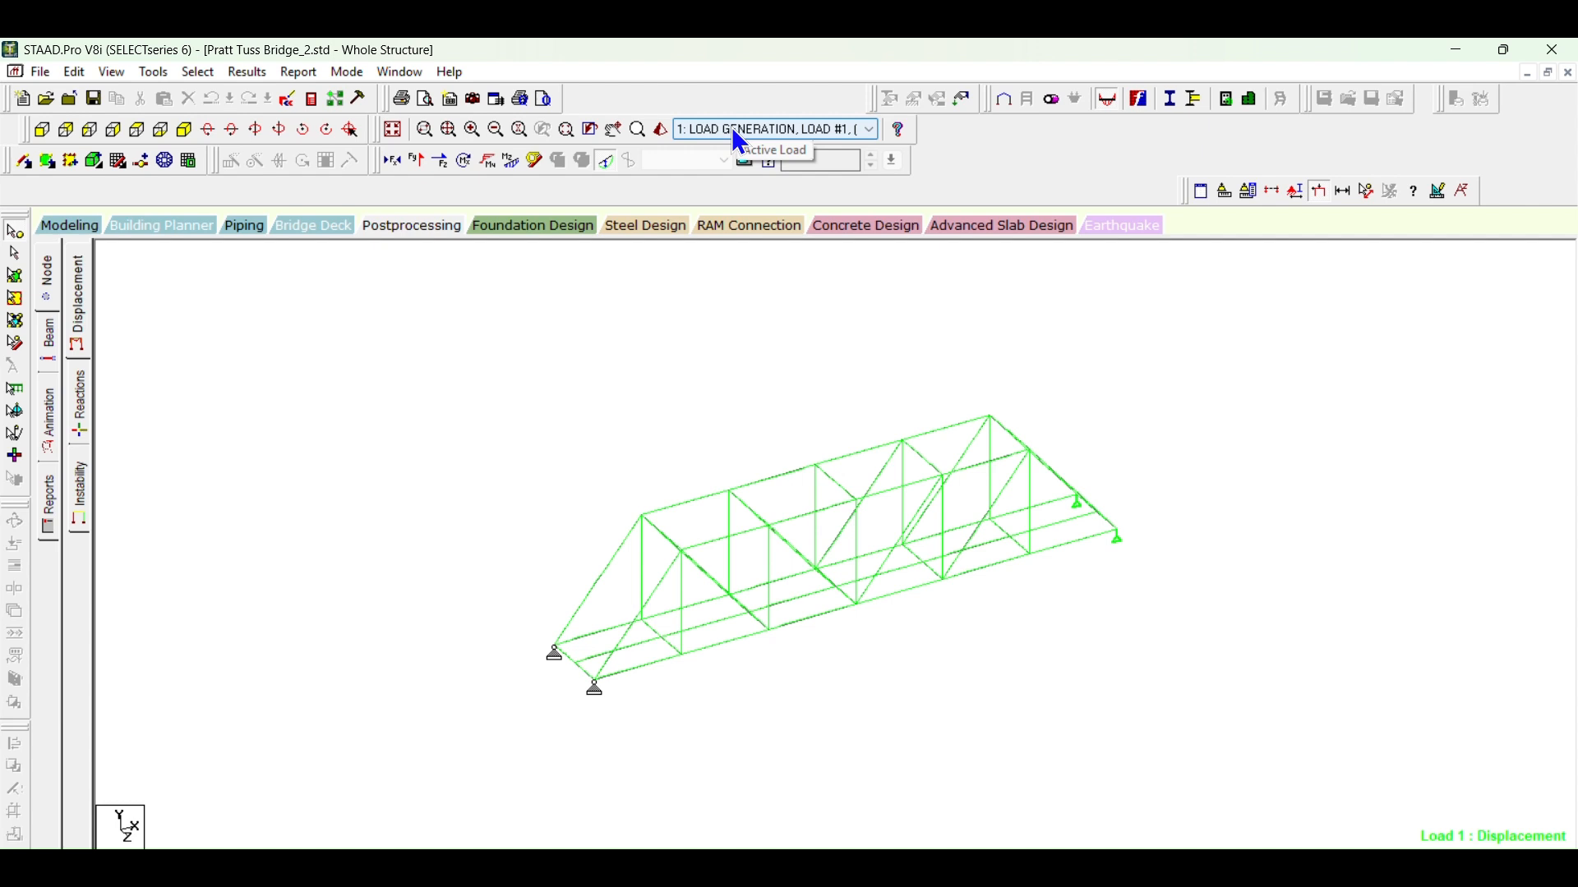
# Step: Step through the generated load cases from 1 to 70 to examine how the vehicle loads move onto the bridge
pyautogui.scroll(-13, 740, 141)
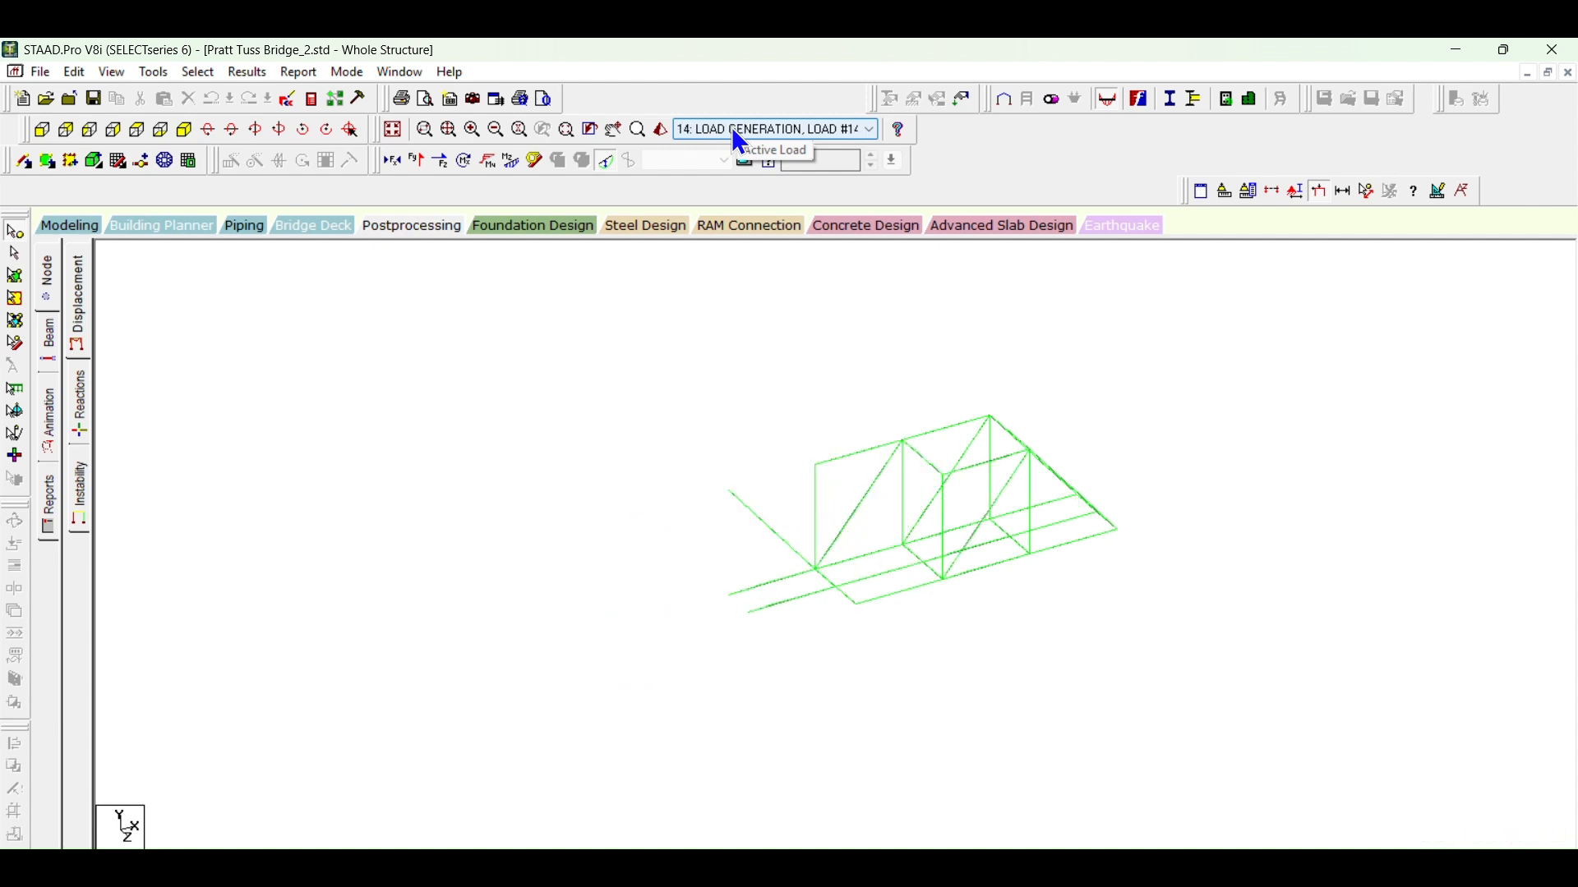
pyautogui.scroll(-18, 734, 132)
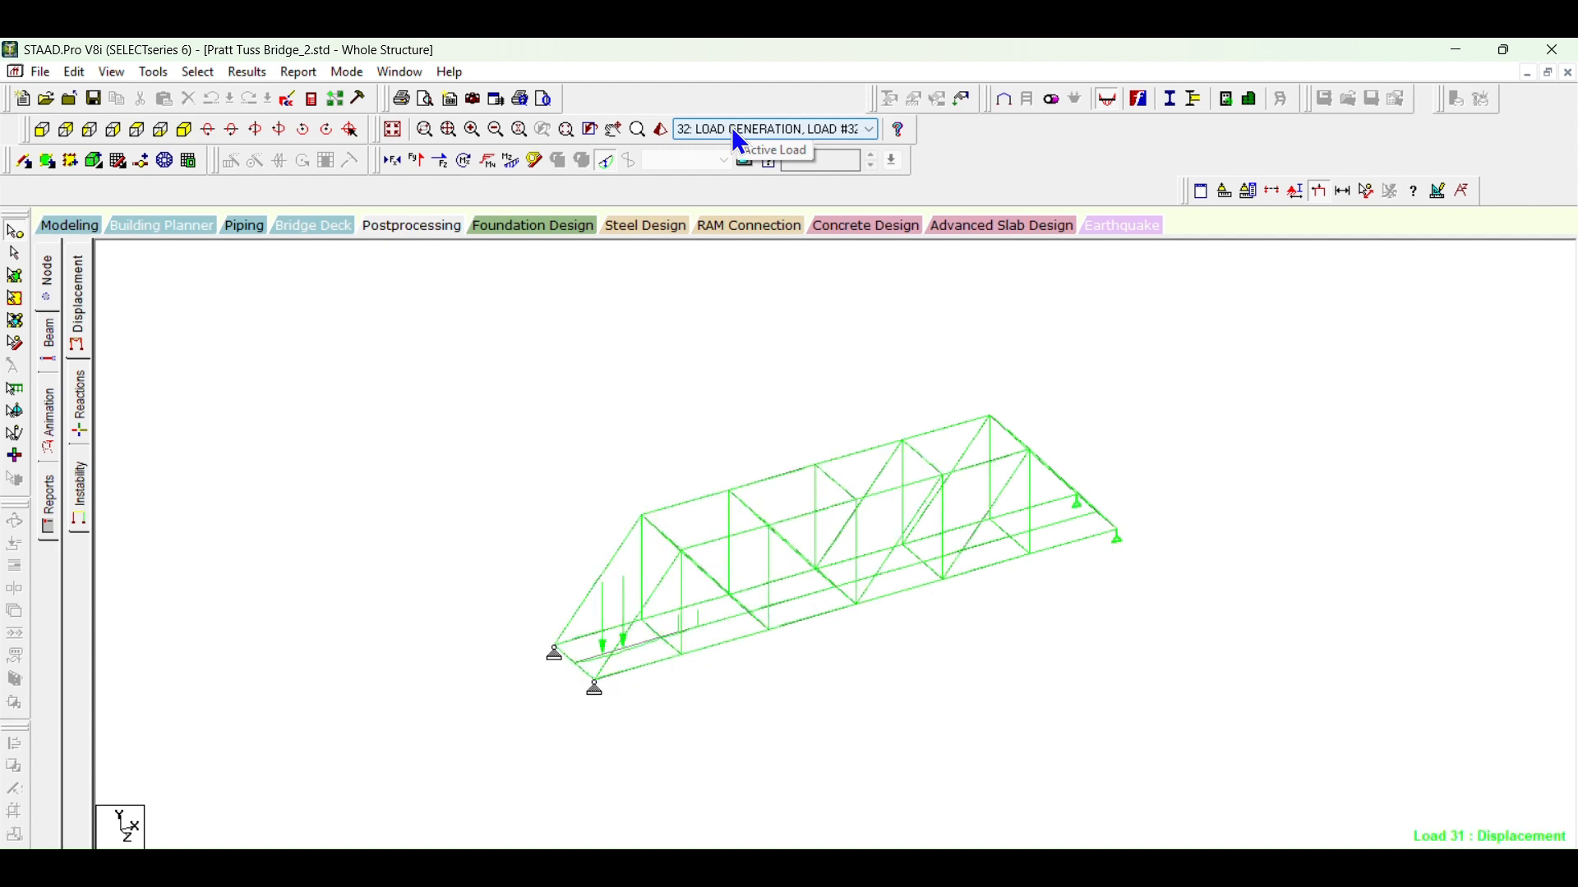
pyautogui.scroll(-20, 740, 142)
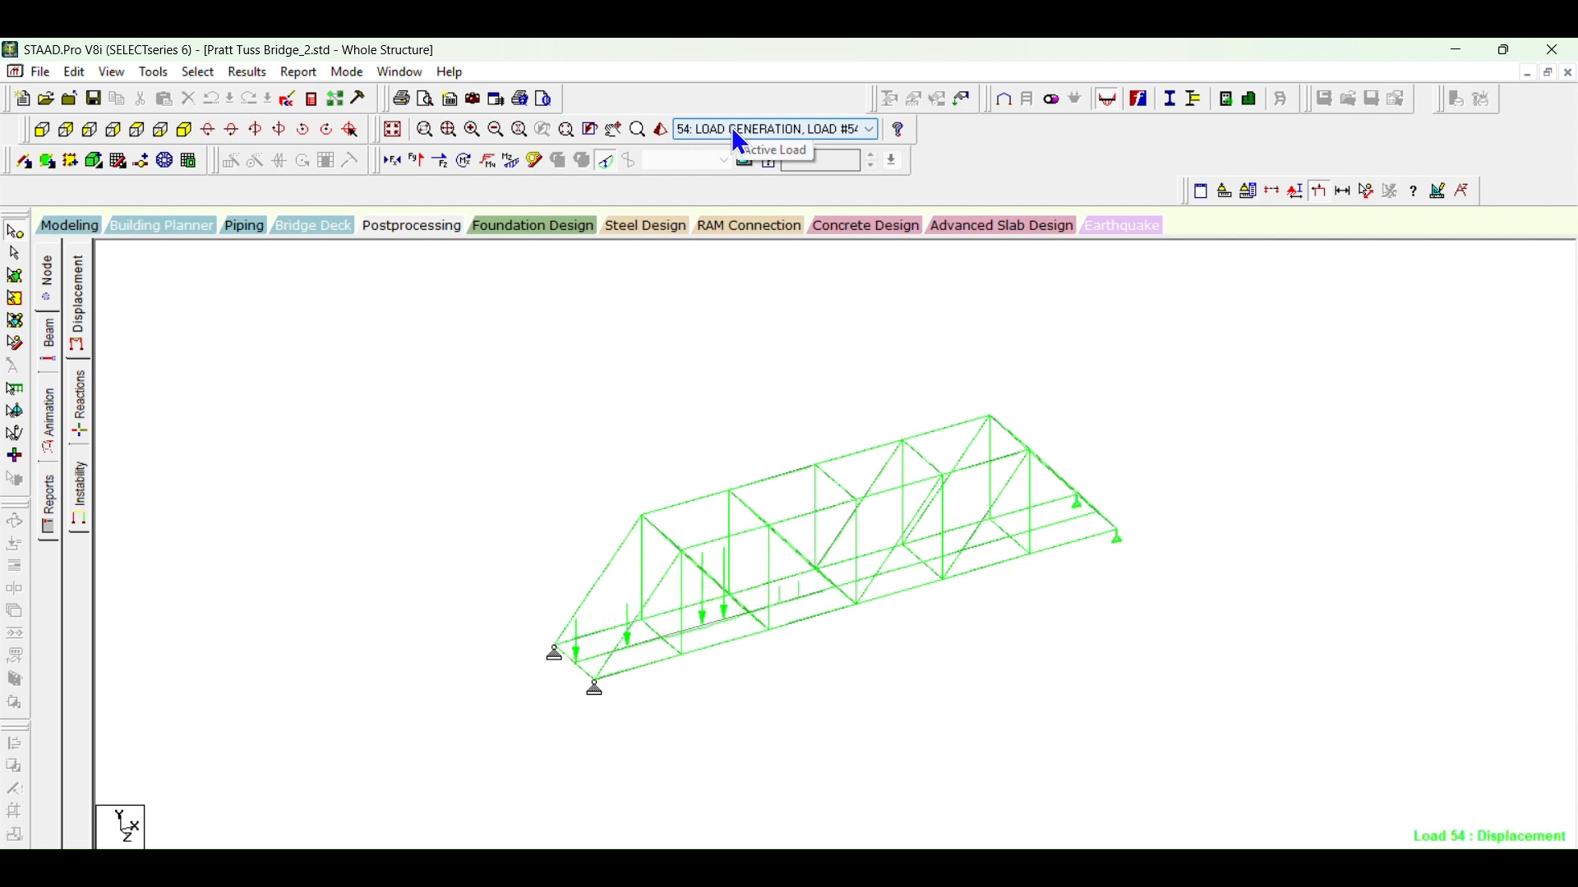
pyautogui.scroll(-5, 740, 142)
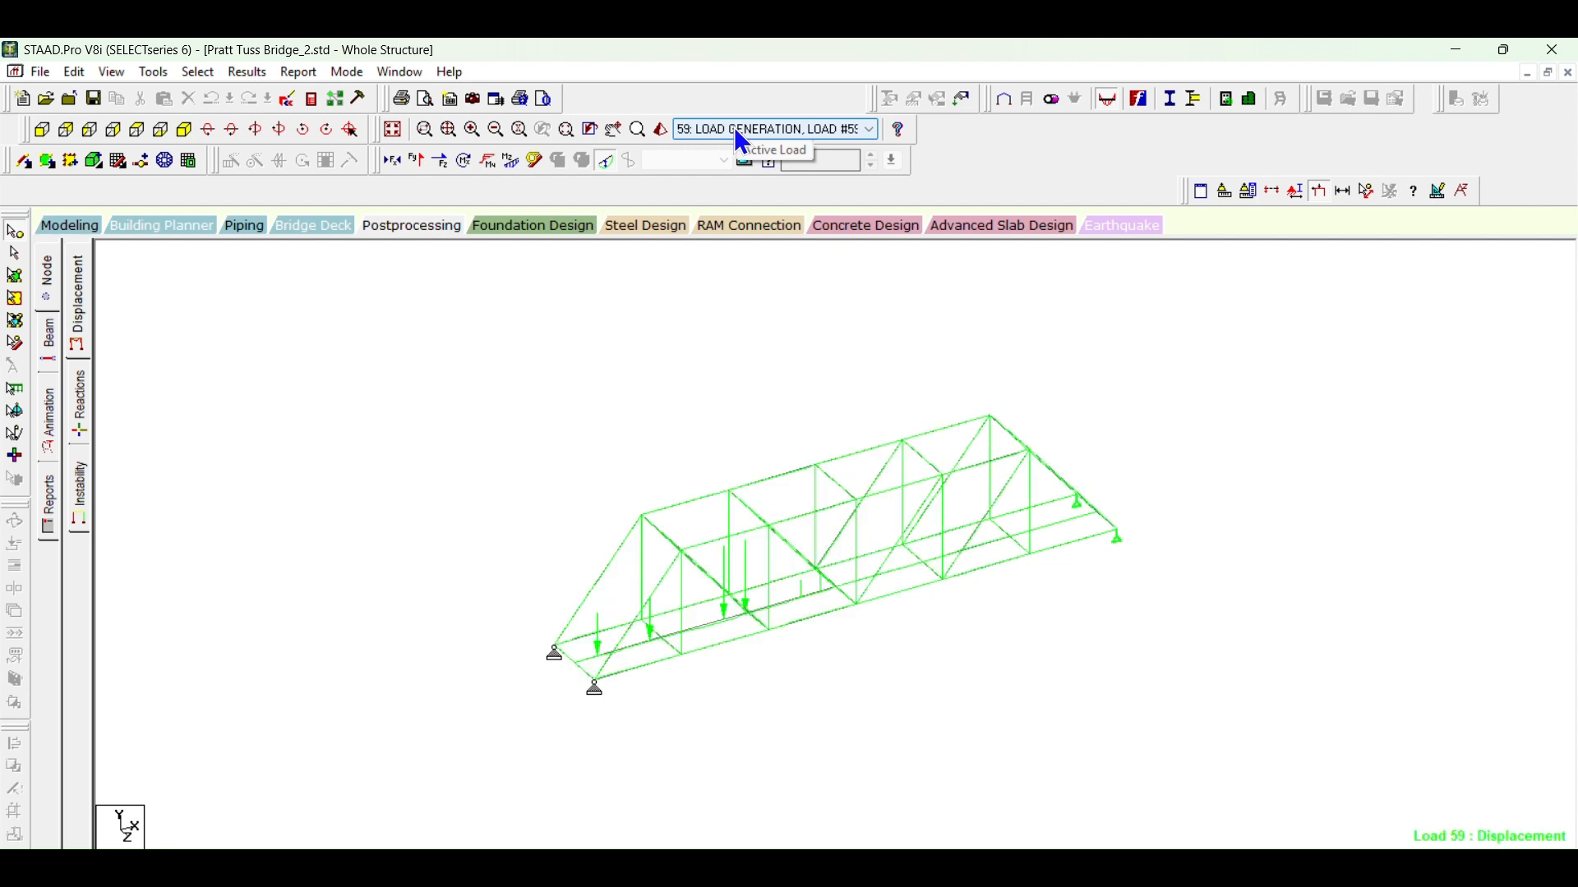
pyautogui.scroll(5, 742, 142)
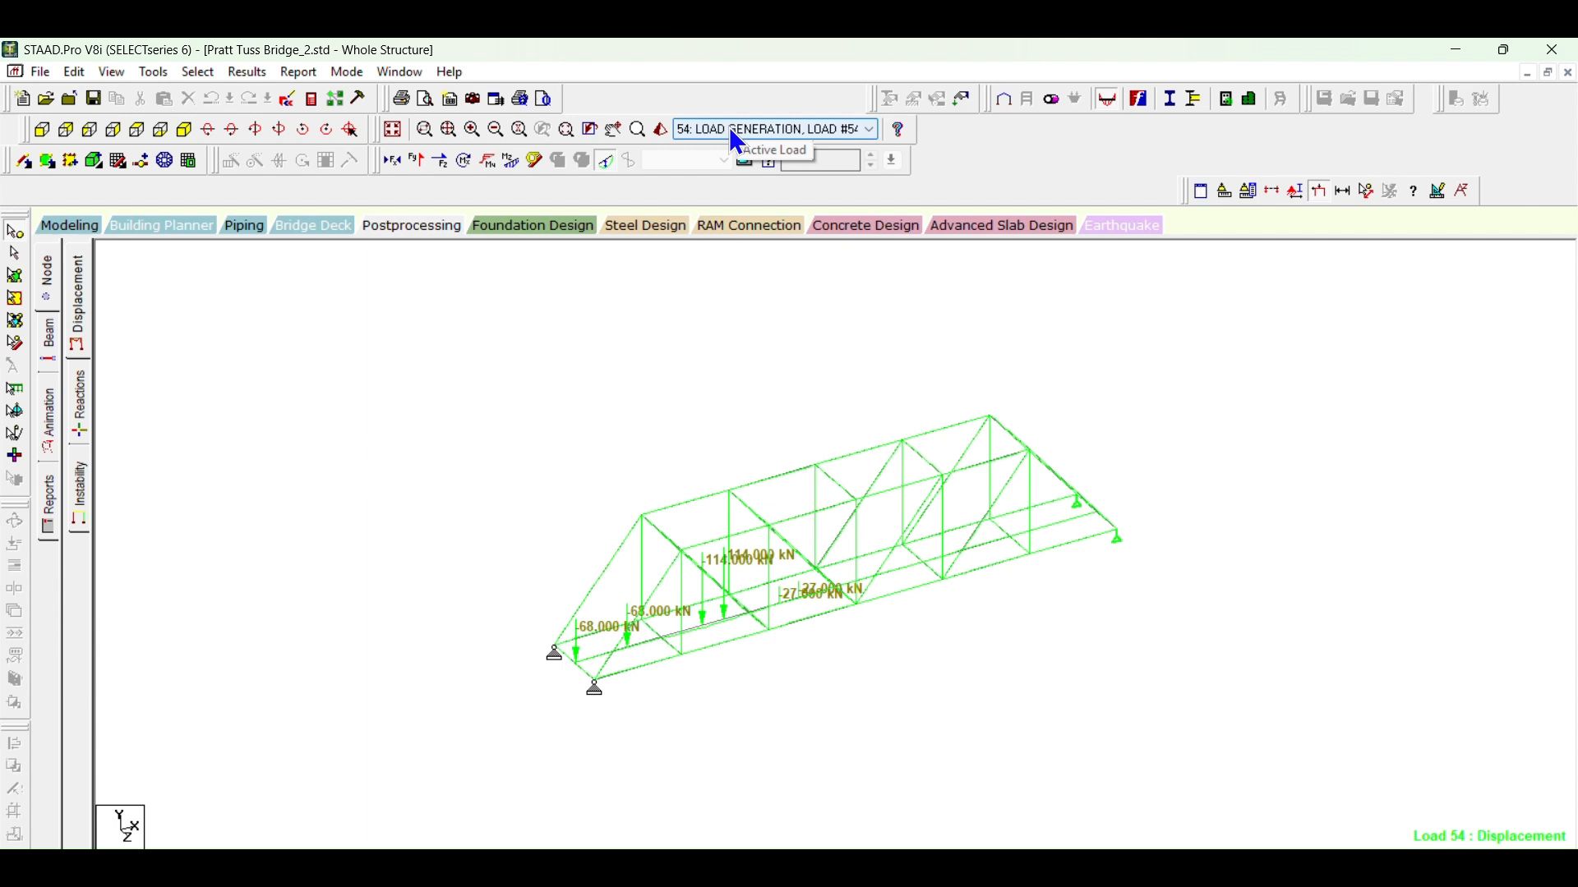
pyautogui.scroll(-15, 728, 126)
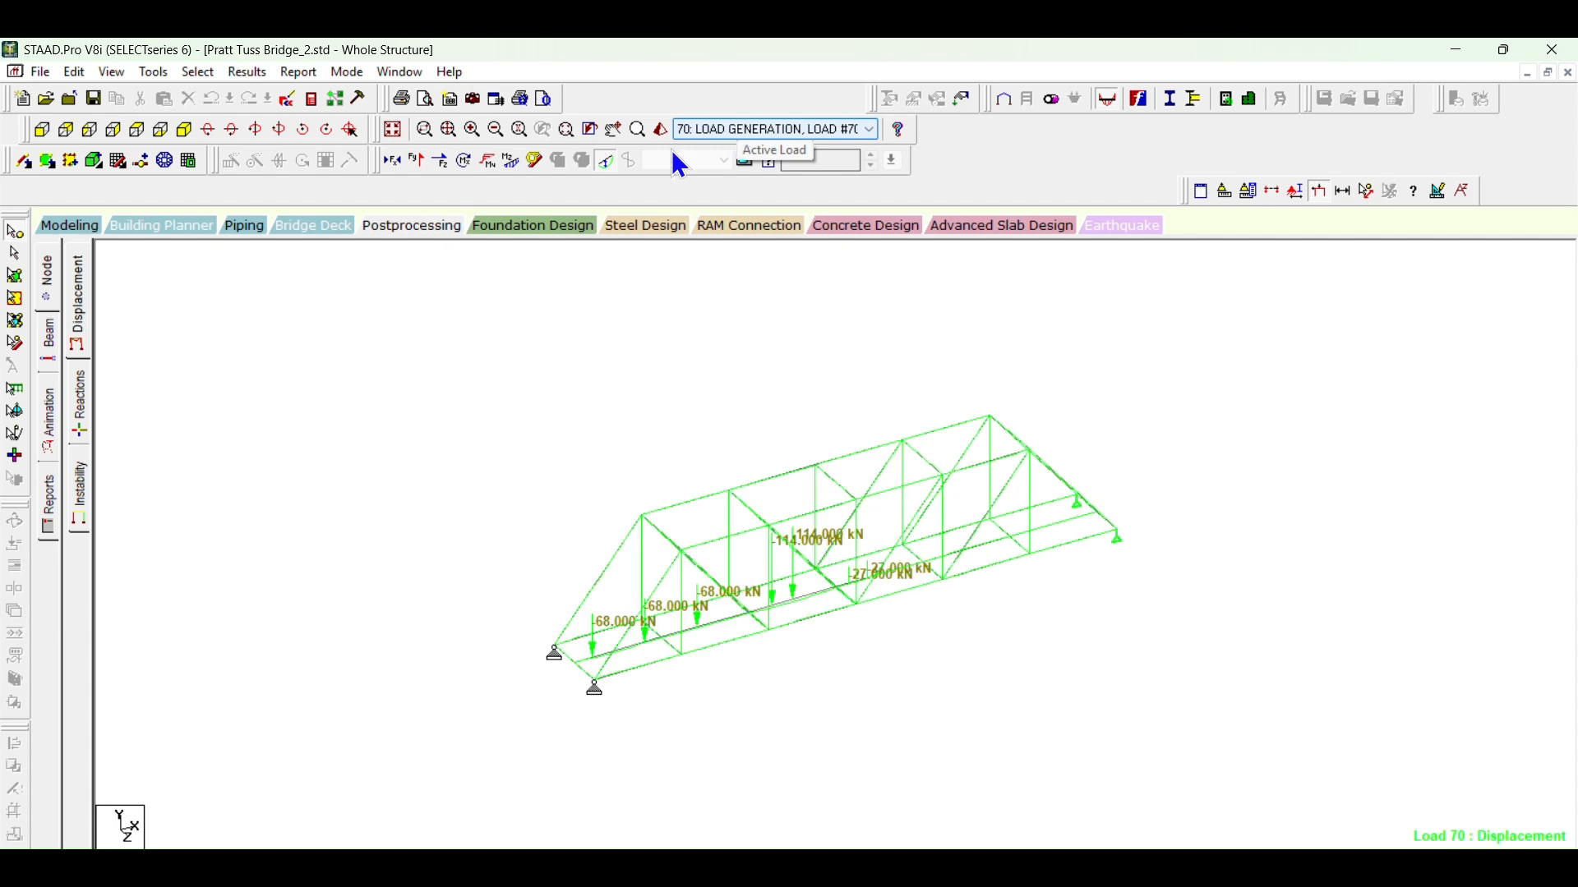
# Step: Exaggerate the displaced shape and browse the load cases back to load case 8 to examine the bridge's deflection
pyautogui.click(766, 489)
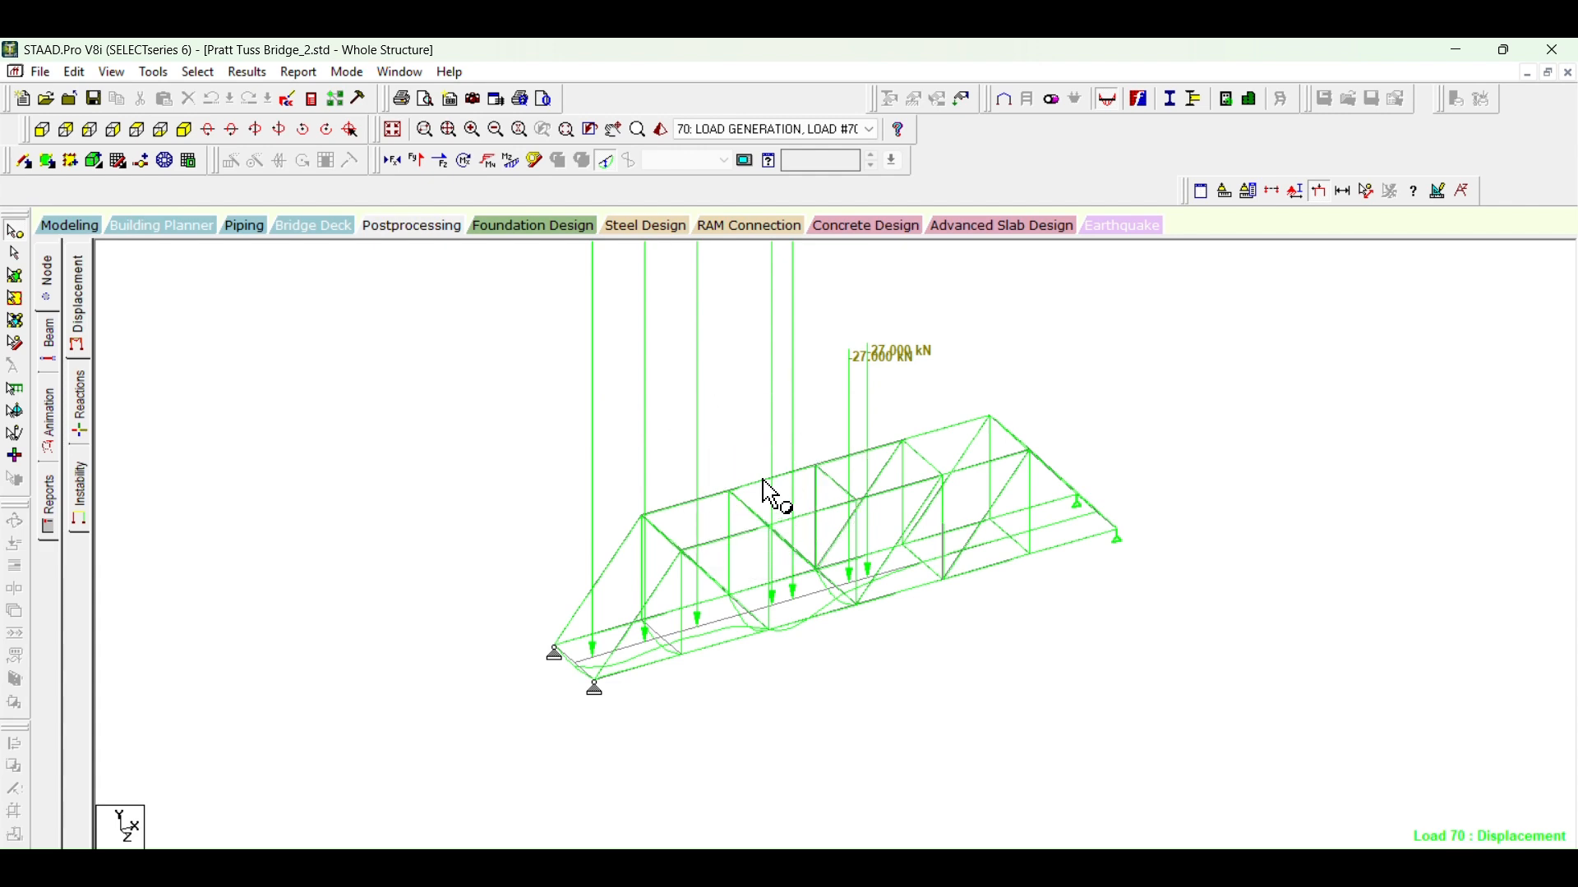
pyautogui.scroll(-4, 783, 130)
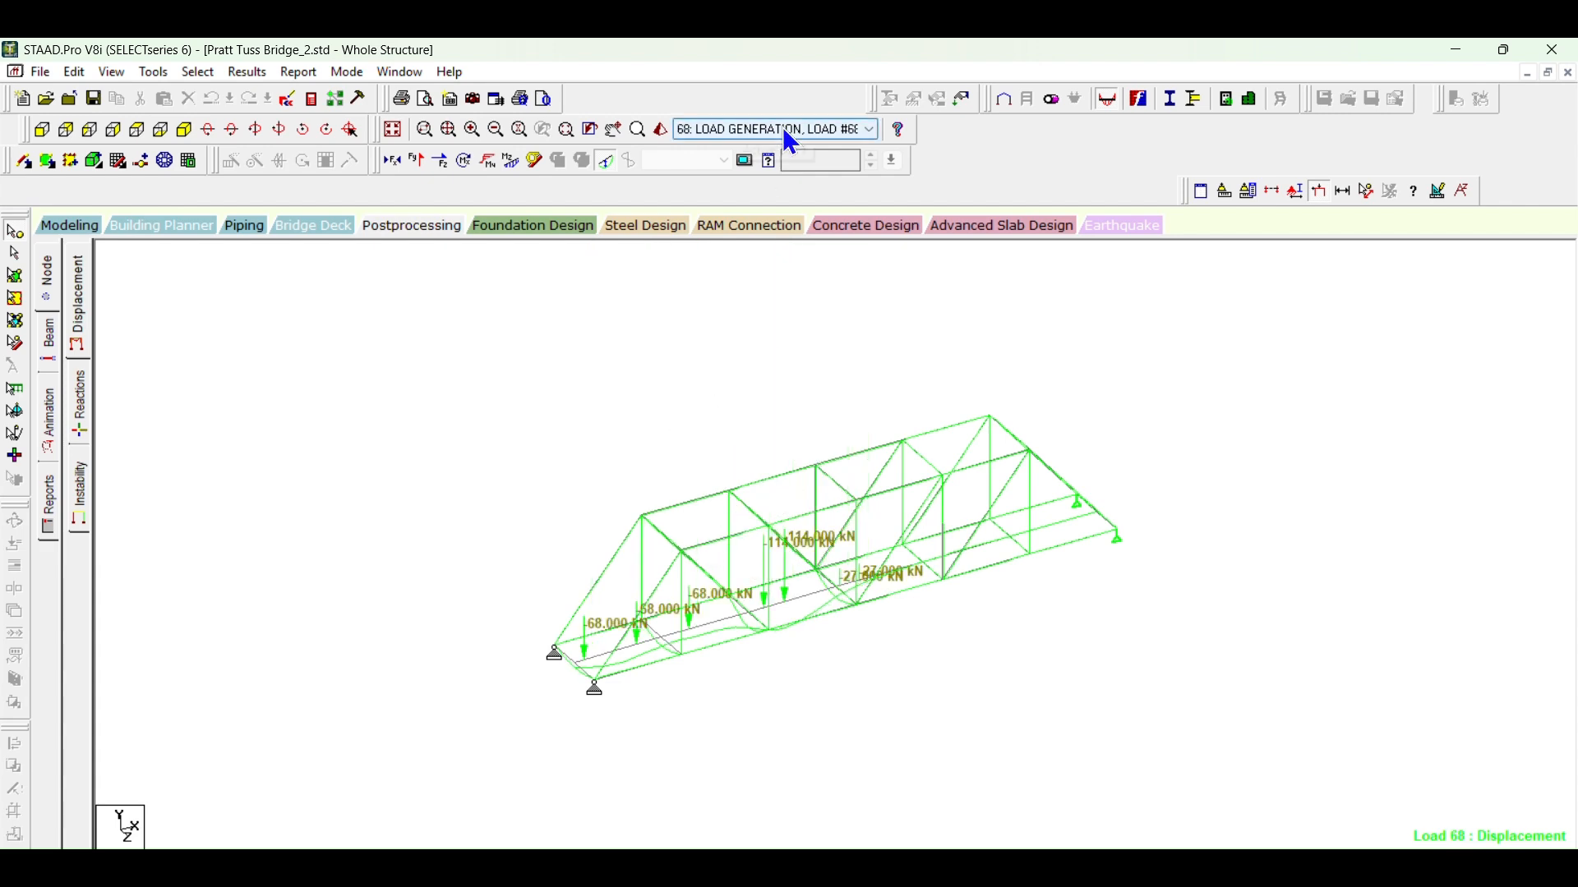
pyautogui.scroll(-8, 782, 129)
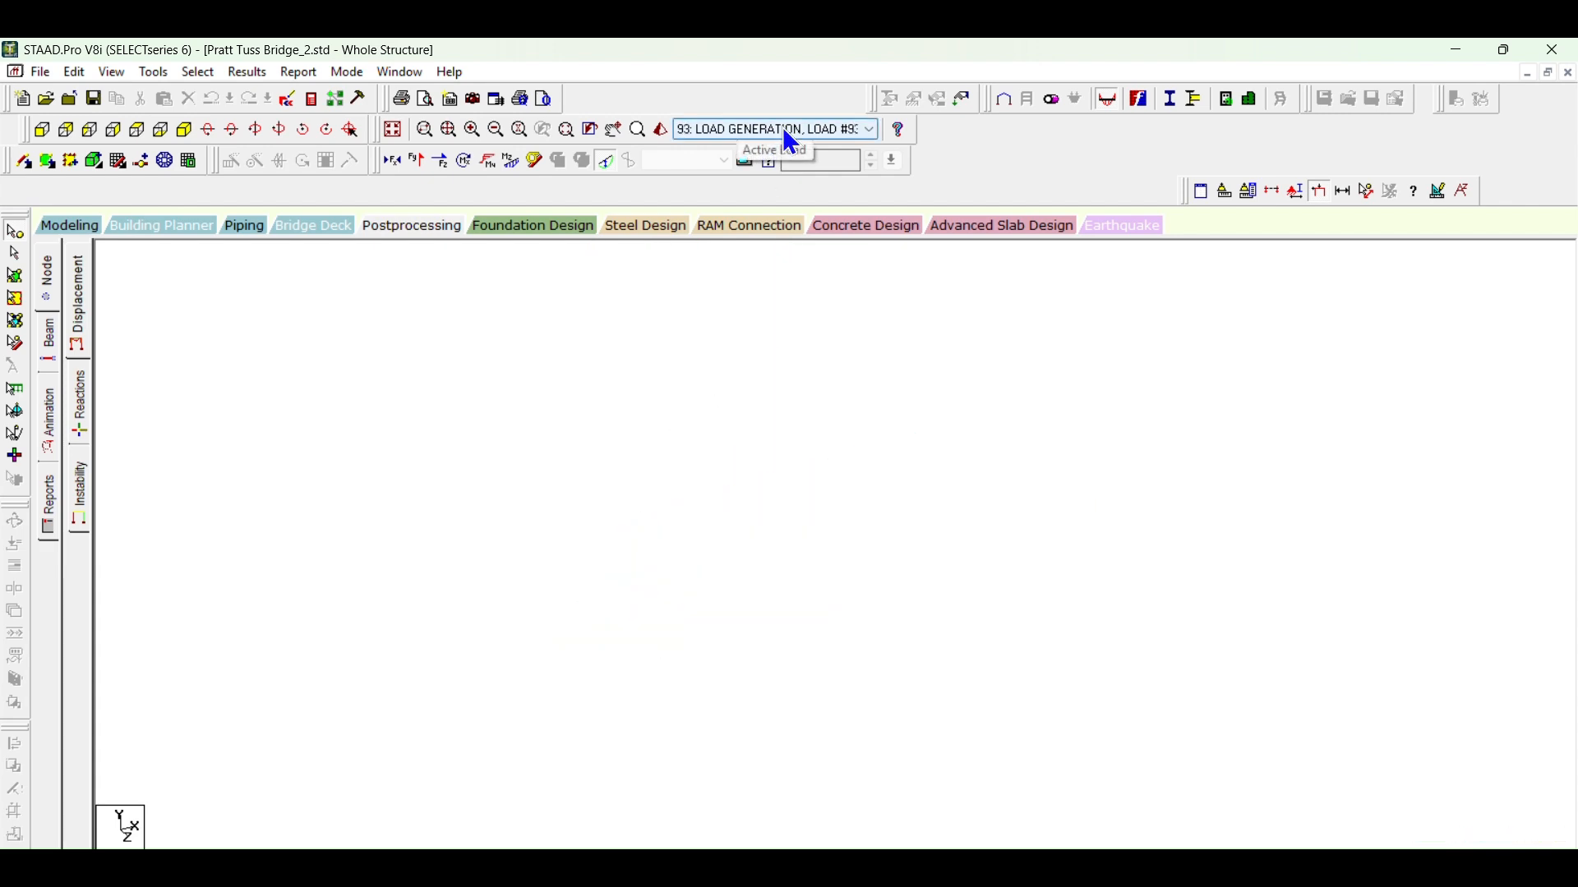
pyautogui.scroll(20, 782, 129)
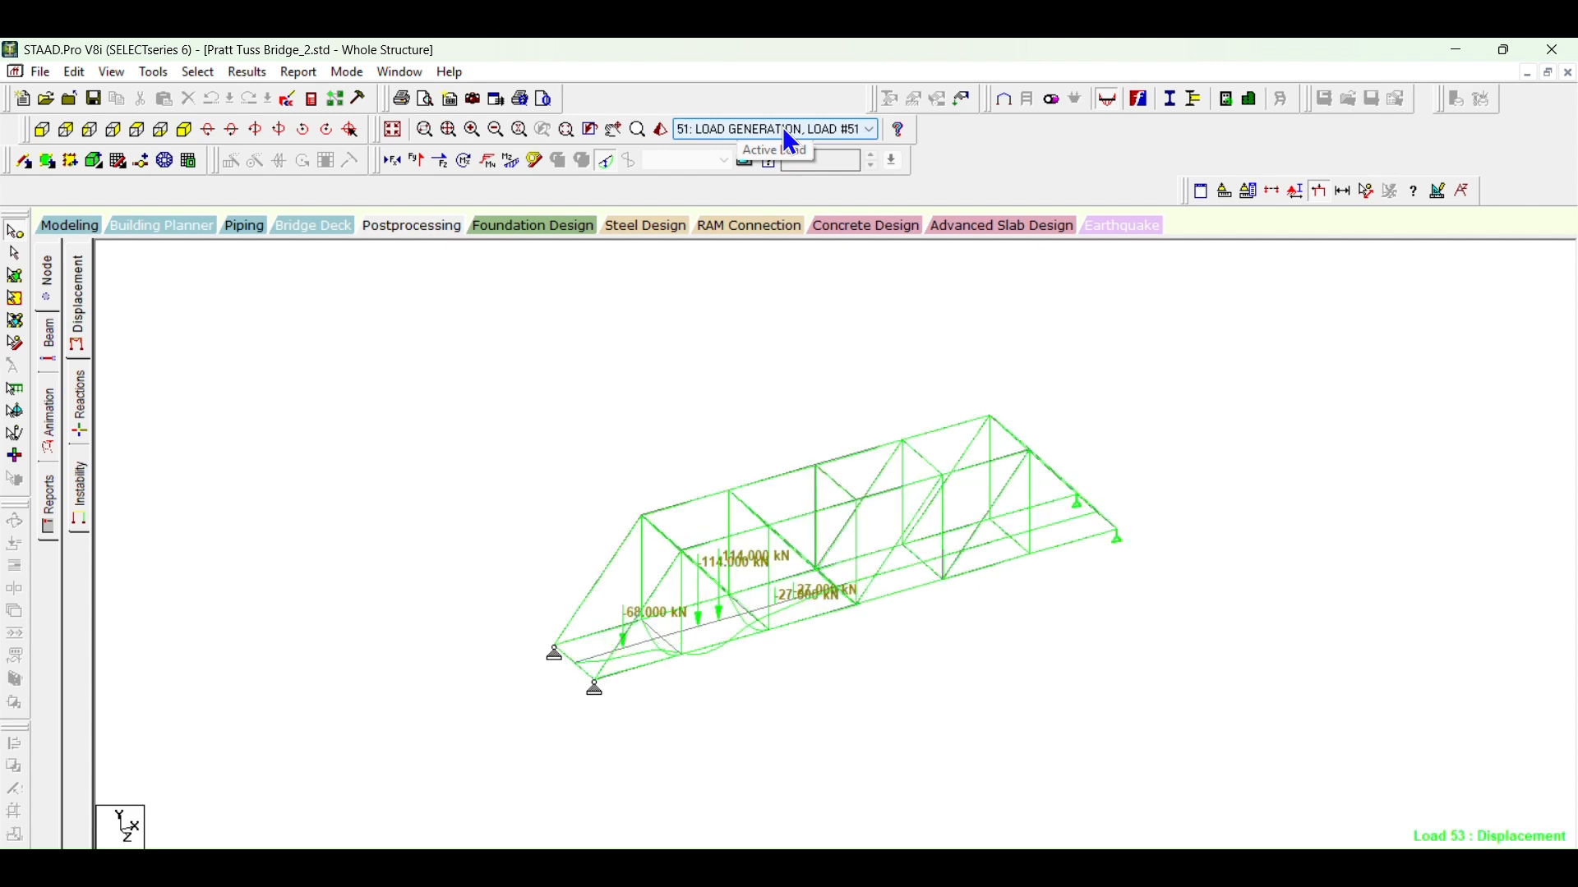
pyautogui.scroll(20, 782, 129)
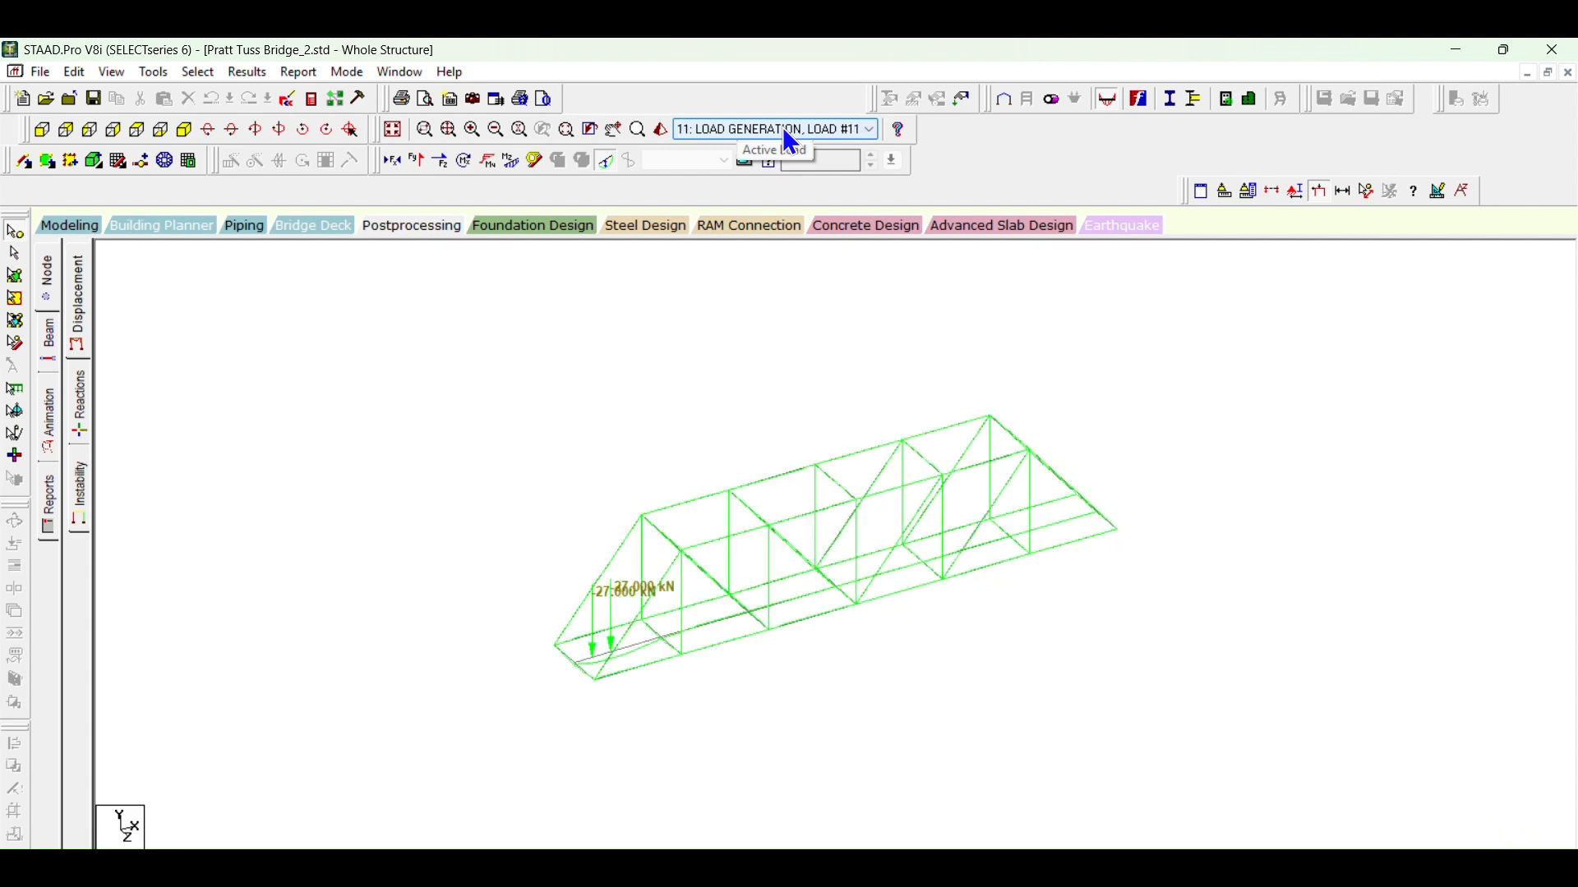
# Step: Run through the load cases from 8 up to the envelope and return to load case 115, following the moving load's deflection
pyautogui.scroll(-7, 789, 140)
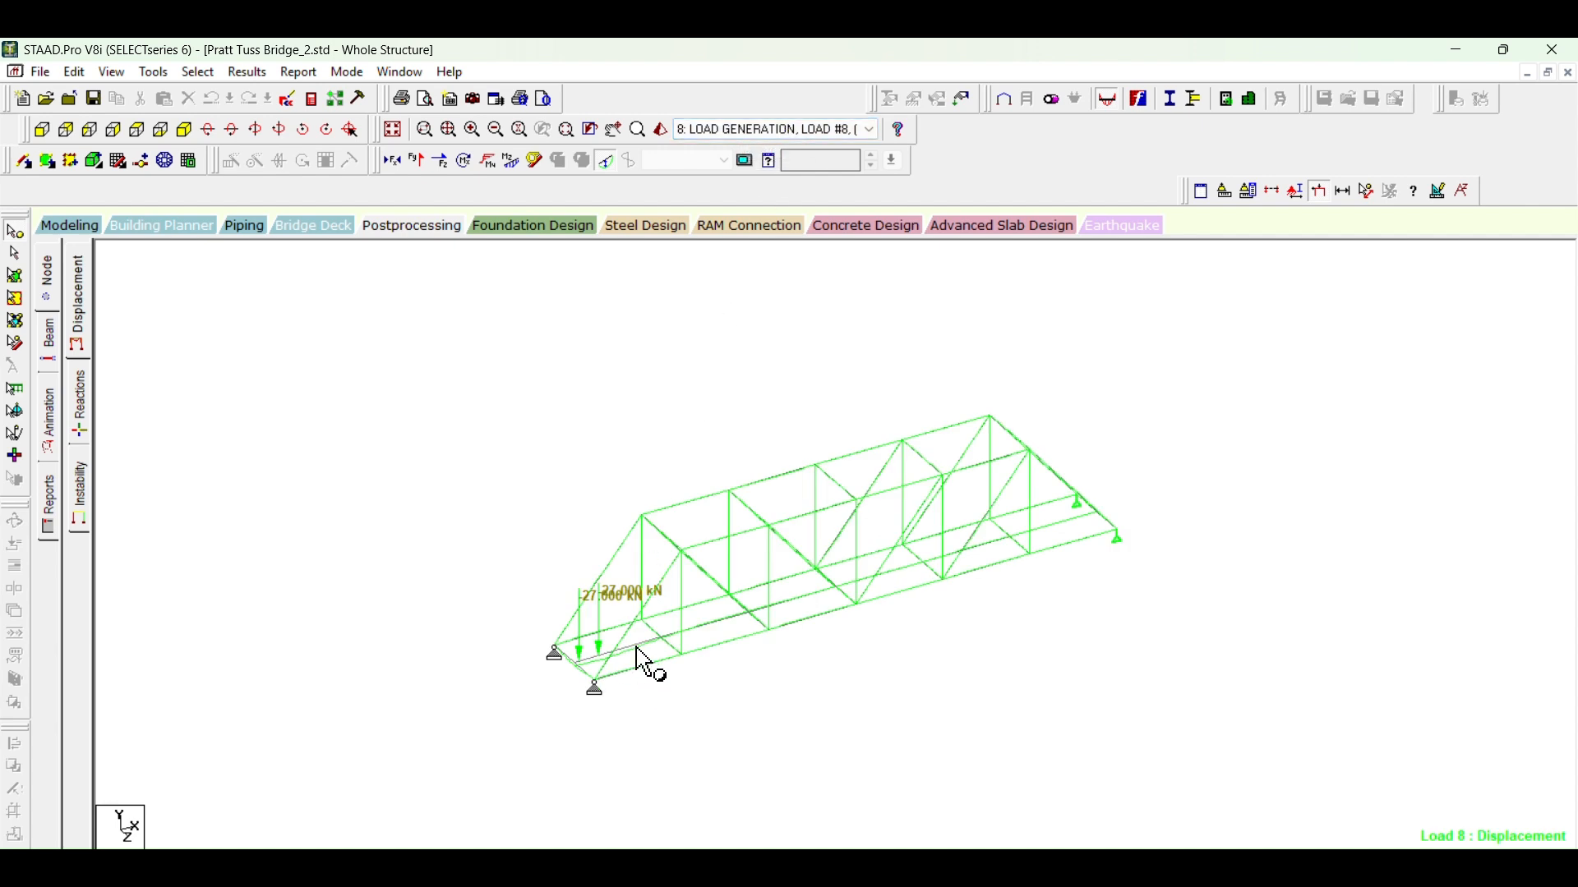
pyautogui.scroll(-1, 790, 139)
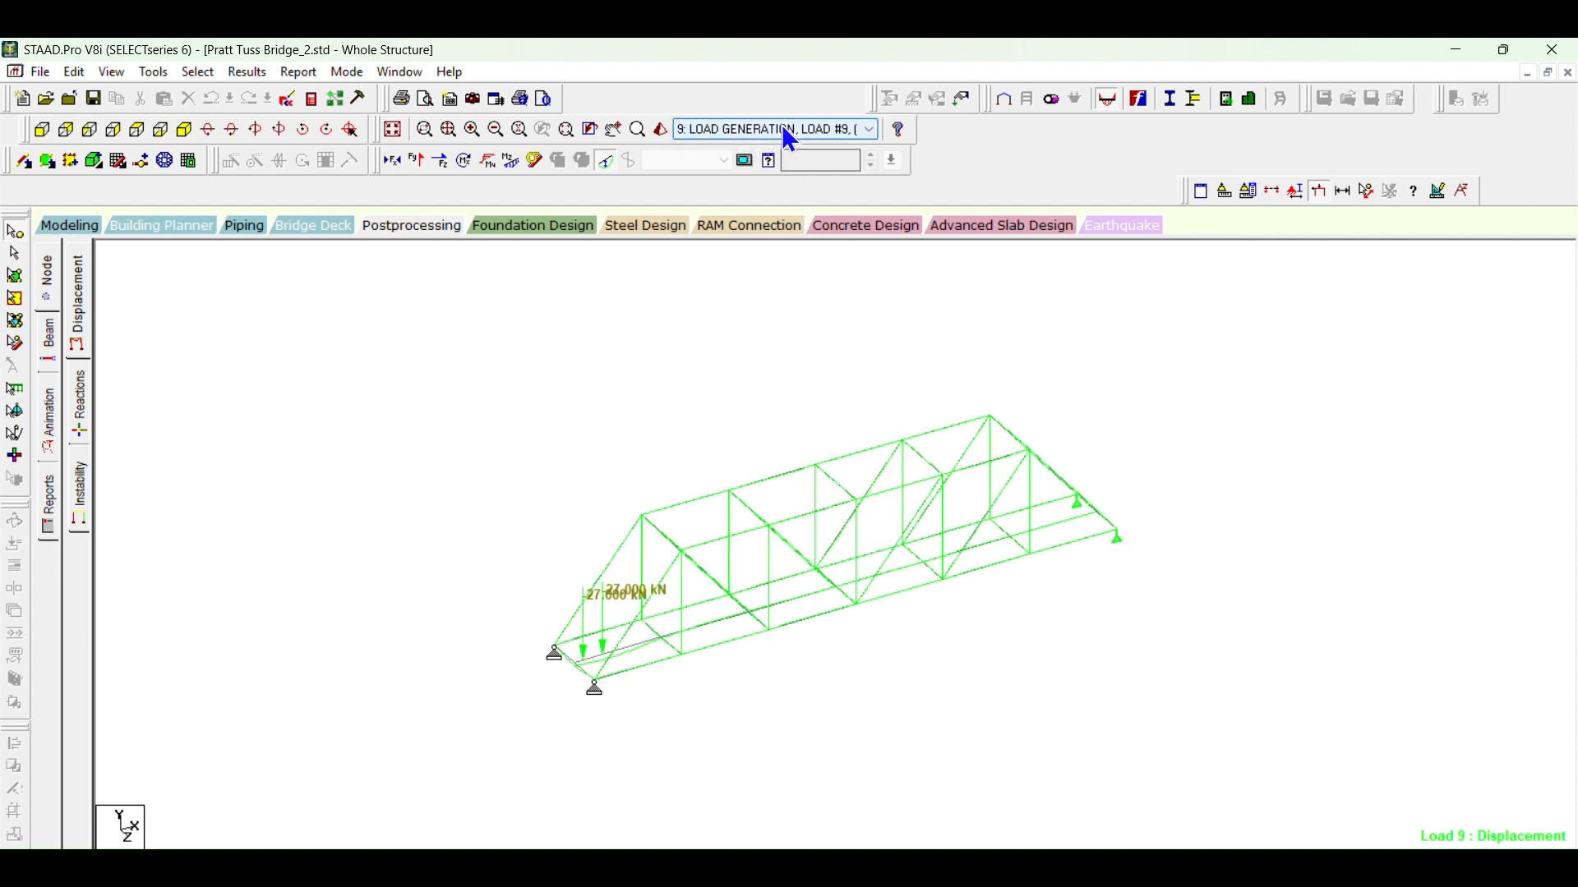
pyautogui.scroll(-20, 789, 140)
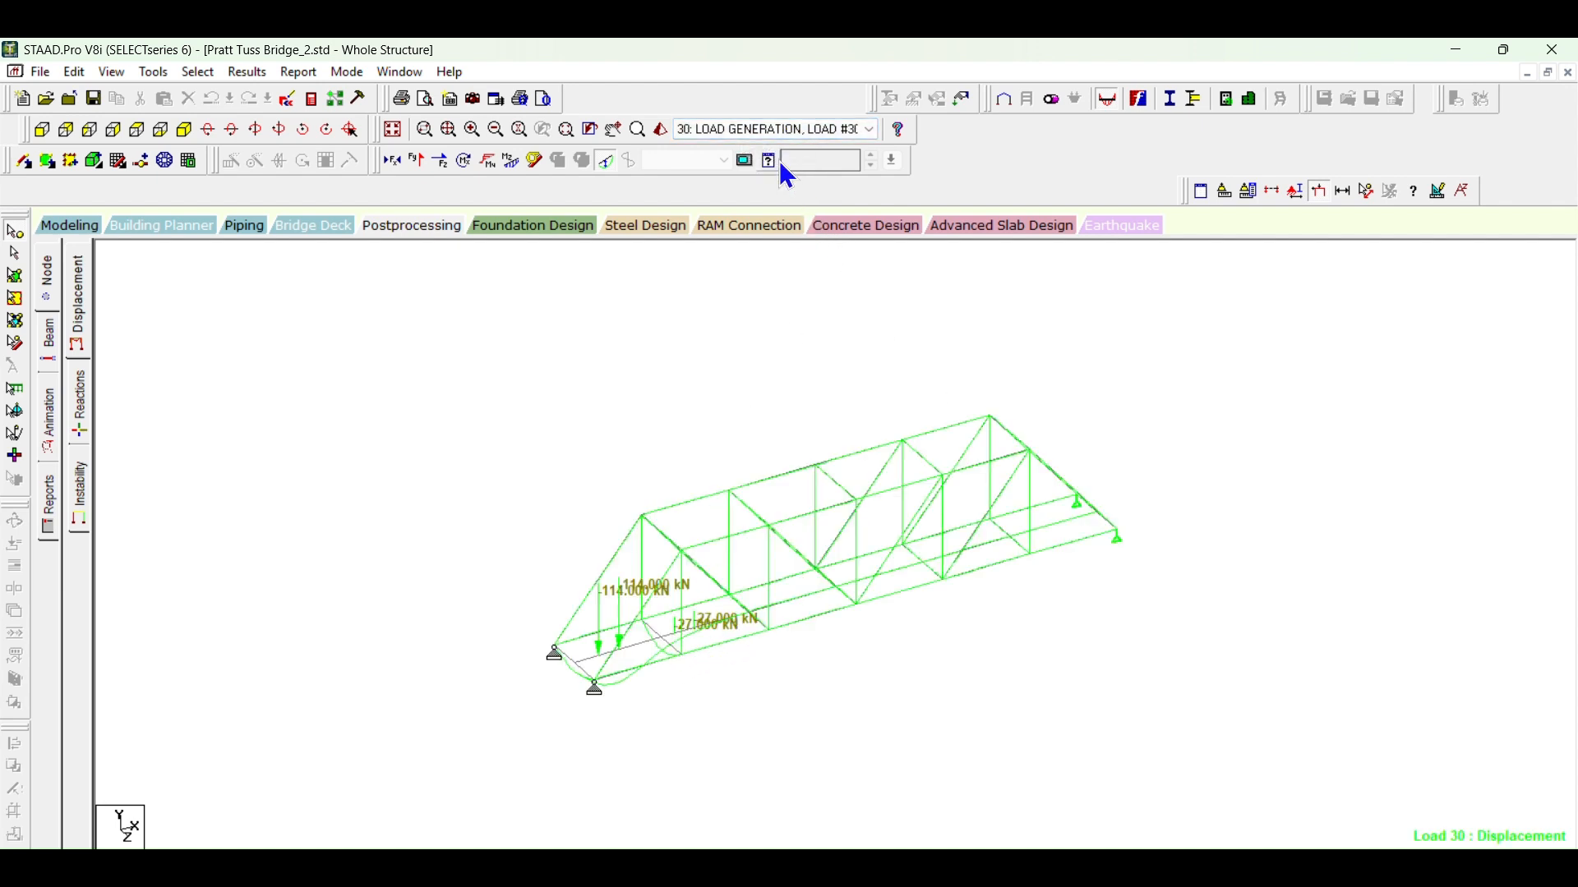
pyautogui.scroll(-2, 779, 132)
pyautogui.scroll(-20, 782, 132)
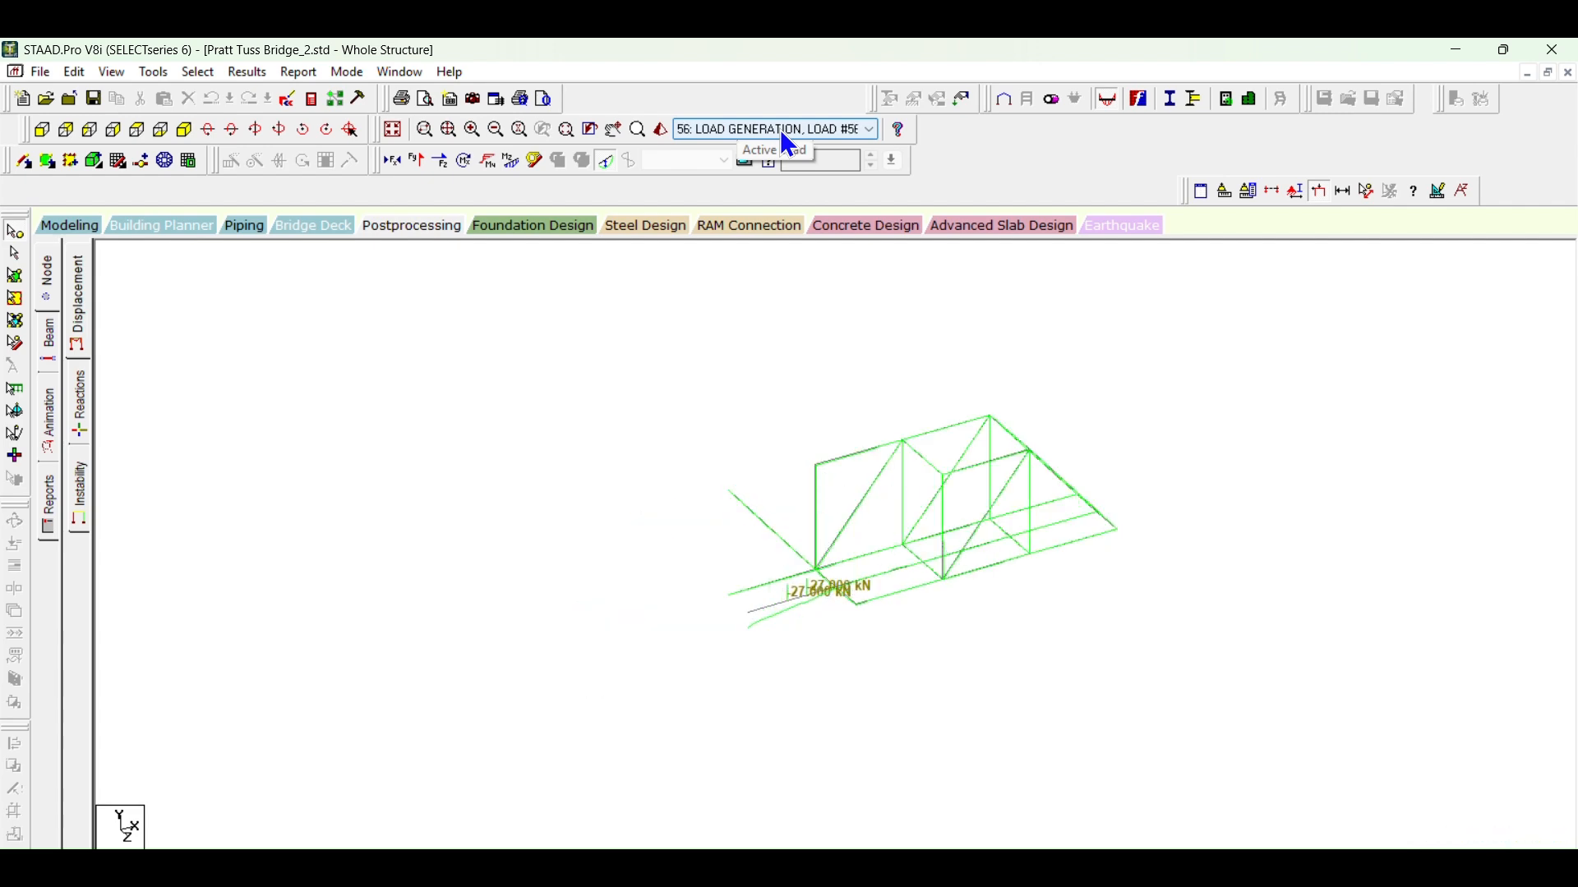
pyautogui.scroll(-20, 780, 130)
pyautogui.scroll(-20, 781, 130)
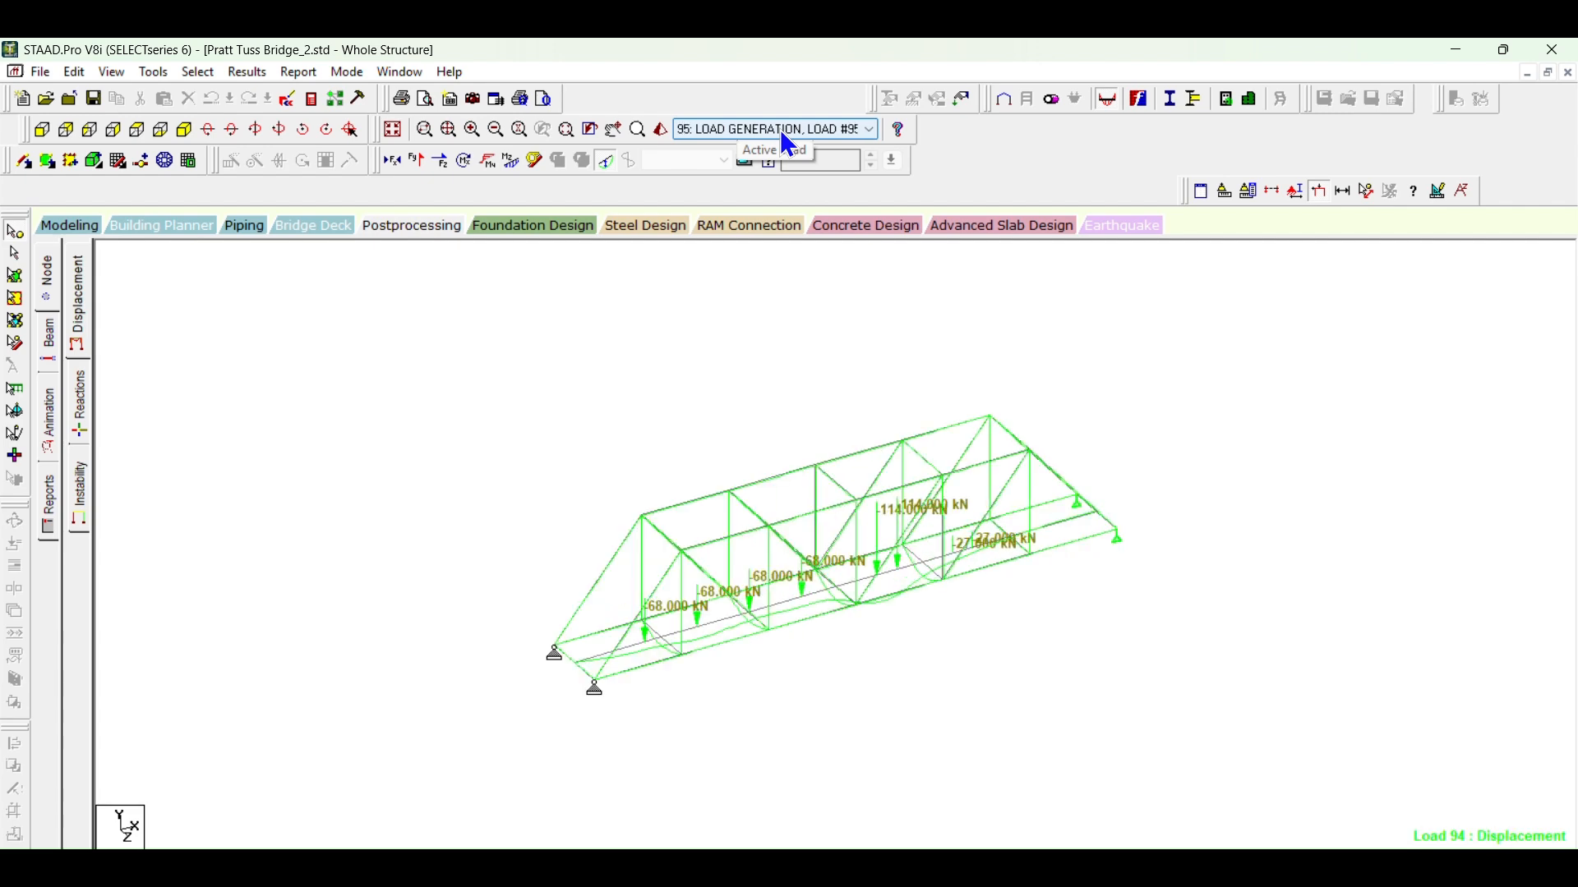
pyautogui.scroll(-1, 780, 130)
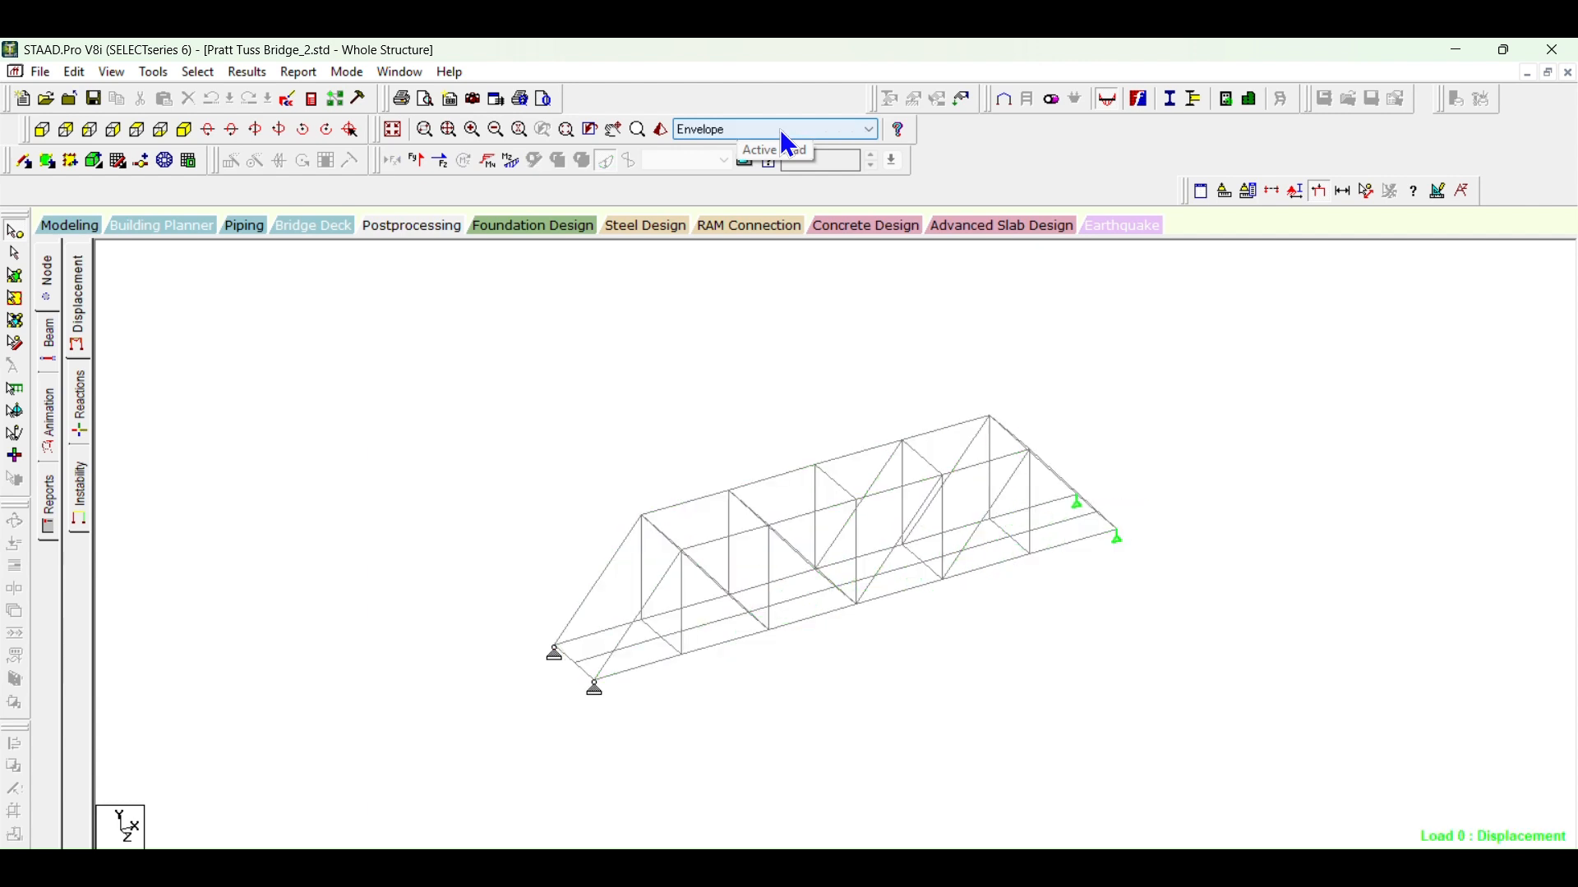
pyautogui.scroll(4, 789, 145)
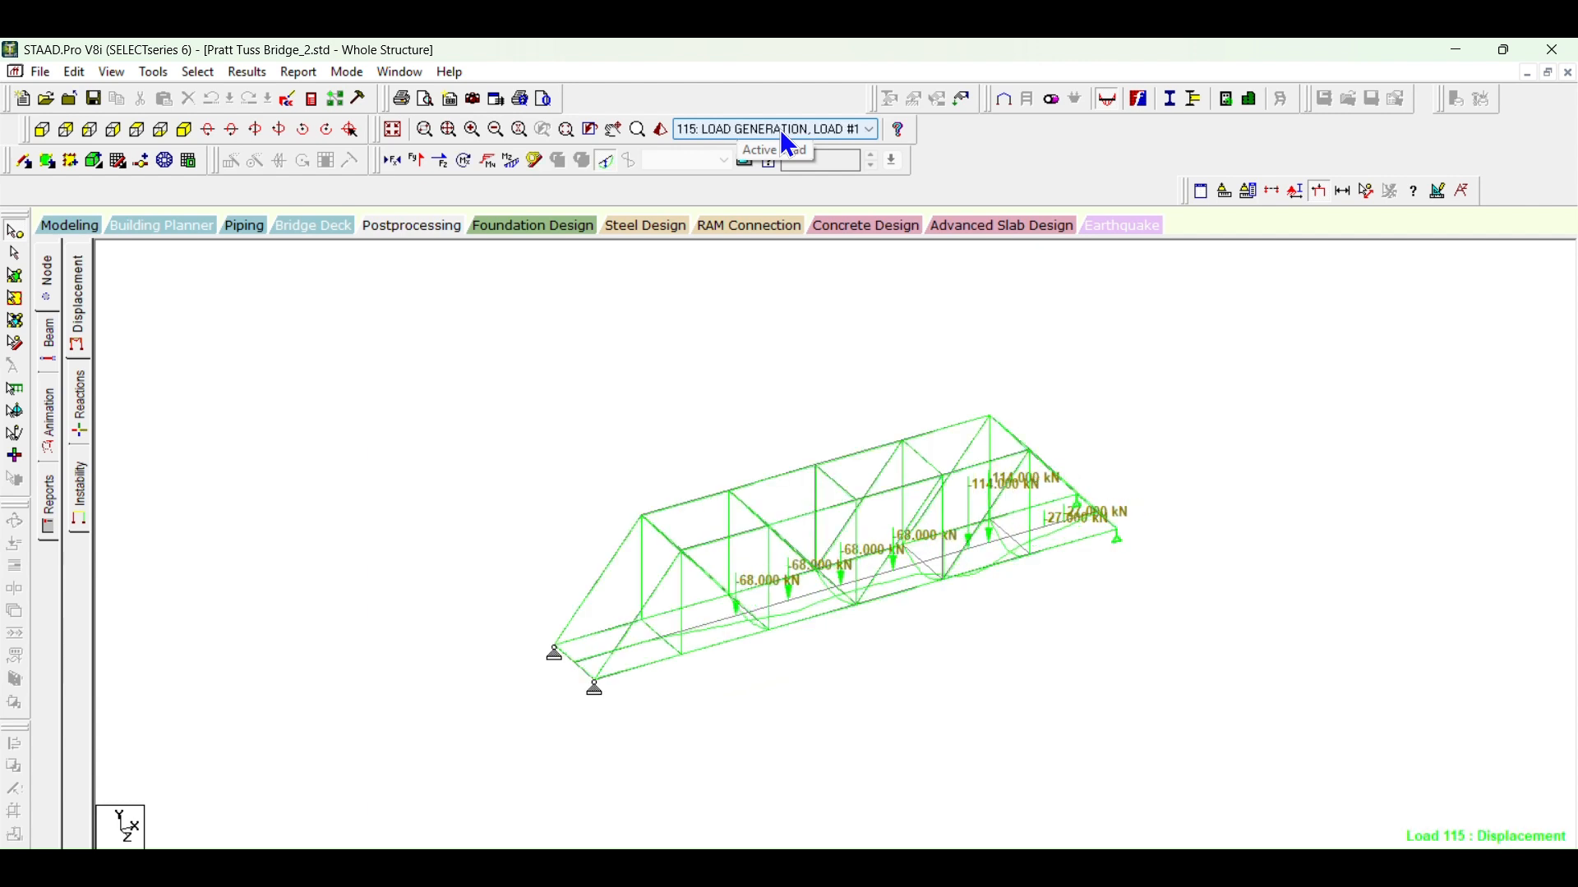
# Step: Switch to the beams cursor, hide the displacement diagram and make Envelope the active load
pyautogui.click(20, 254)
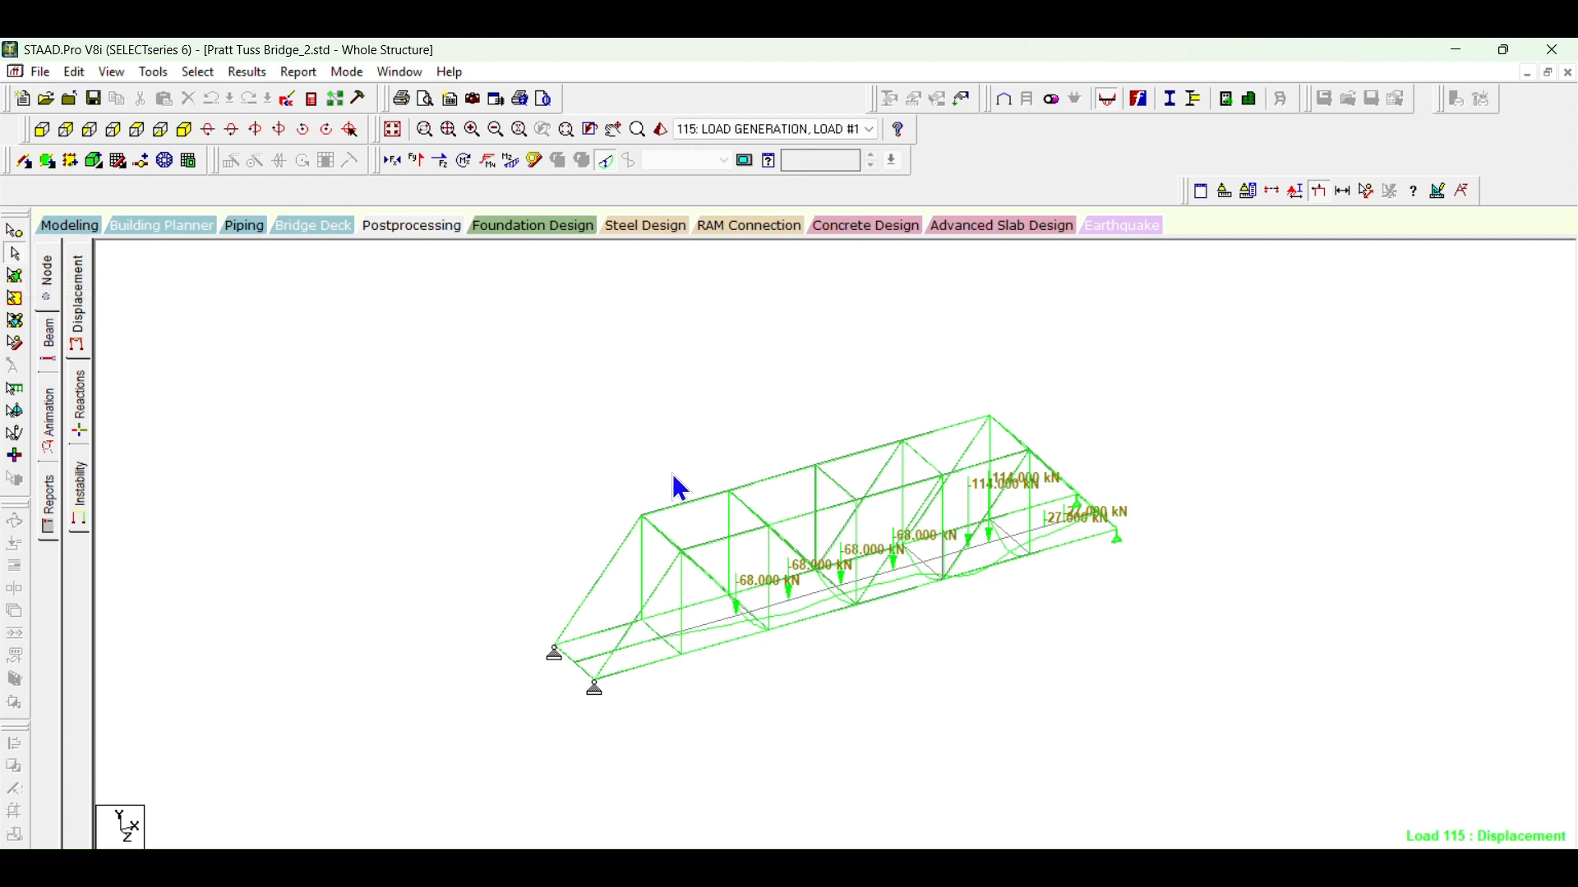
pyautogui.moveTo(701, 513)
pyautogui.click(605, 161)
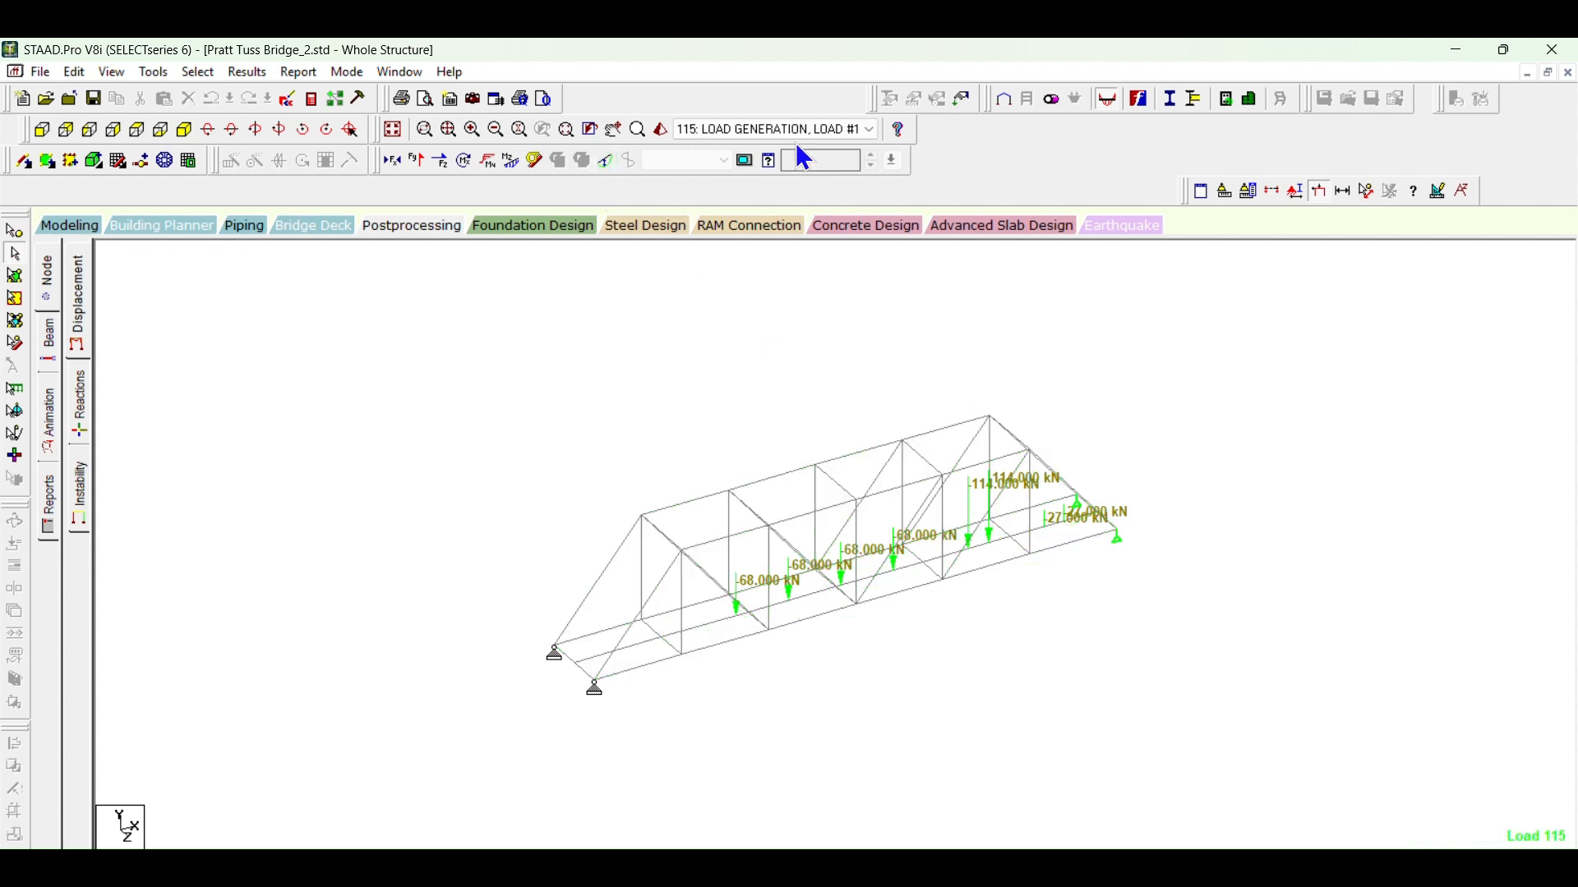
pyautogui.scroll(-3, 789, 126)
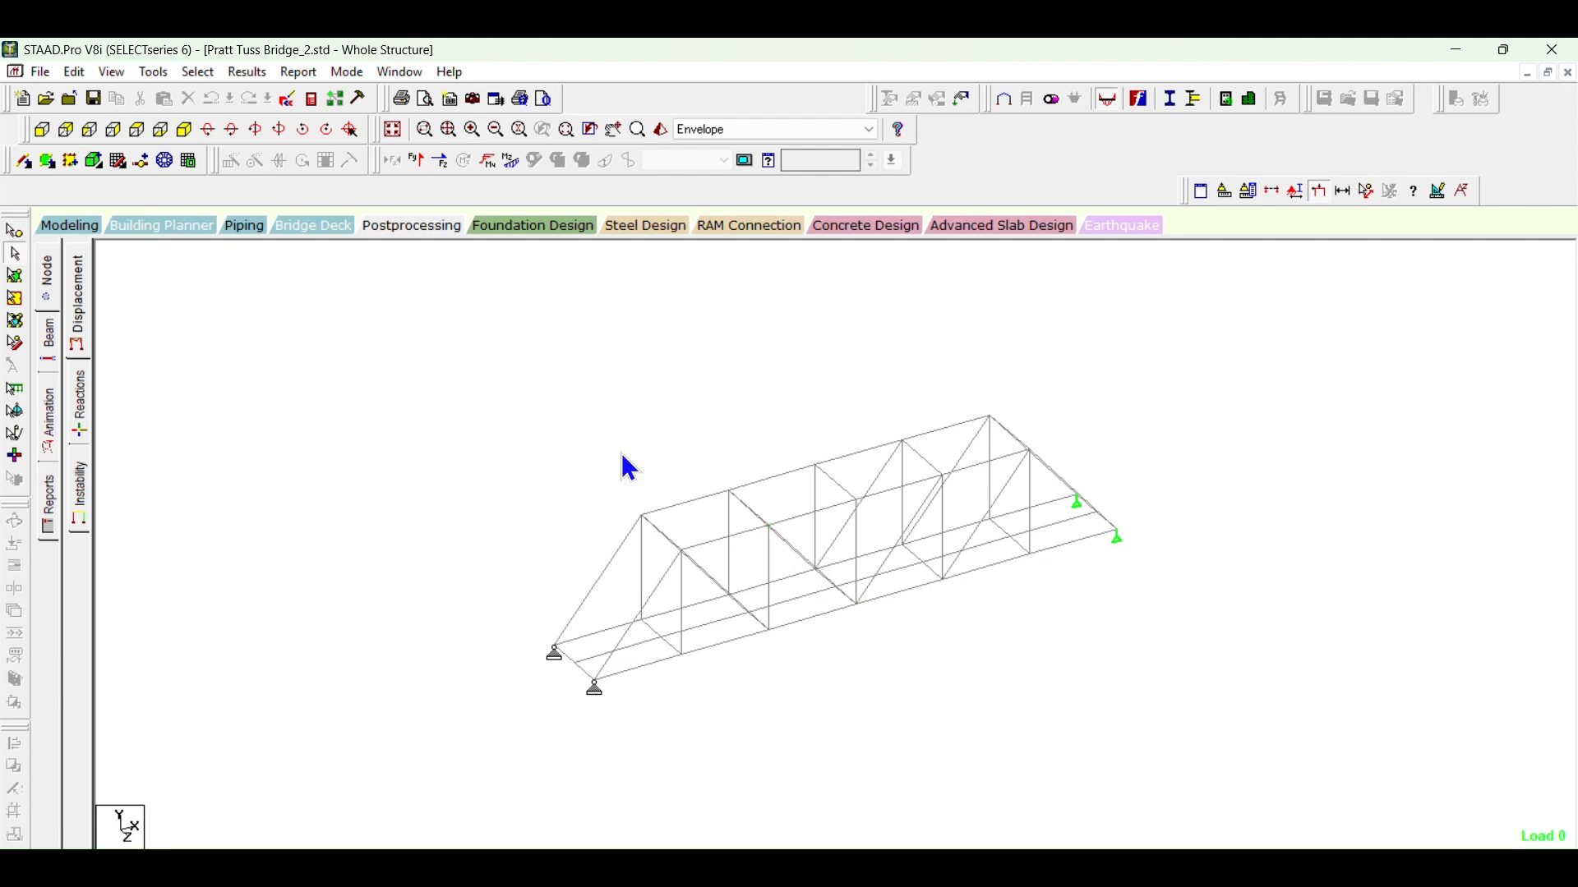
# Step: Annotate the whole structure with the Global Y support reactions
pyautogui.click(249, 74)
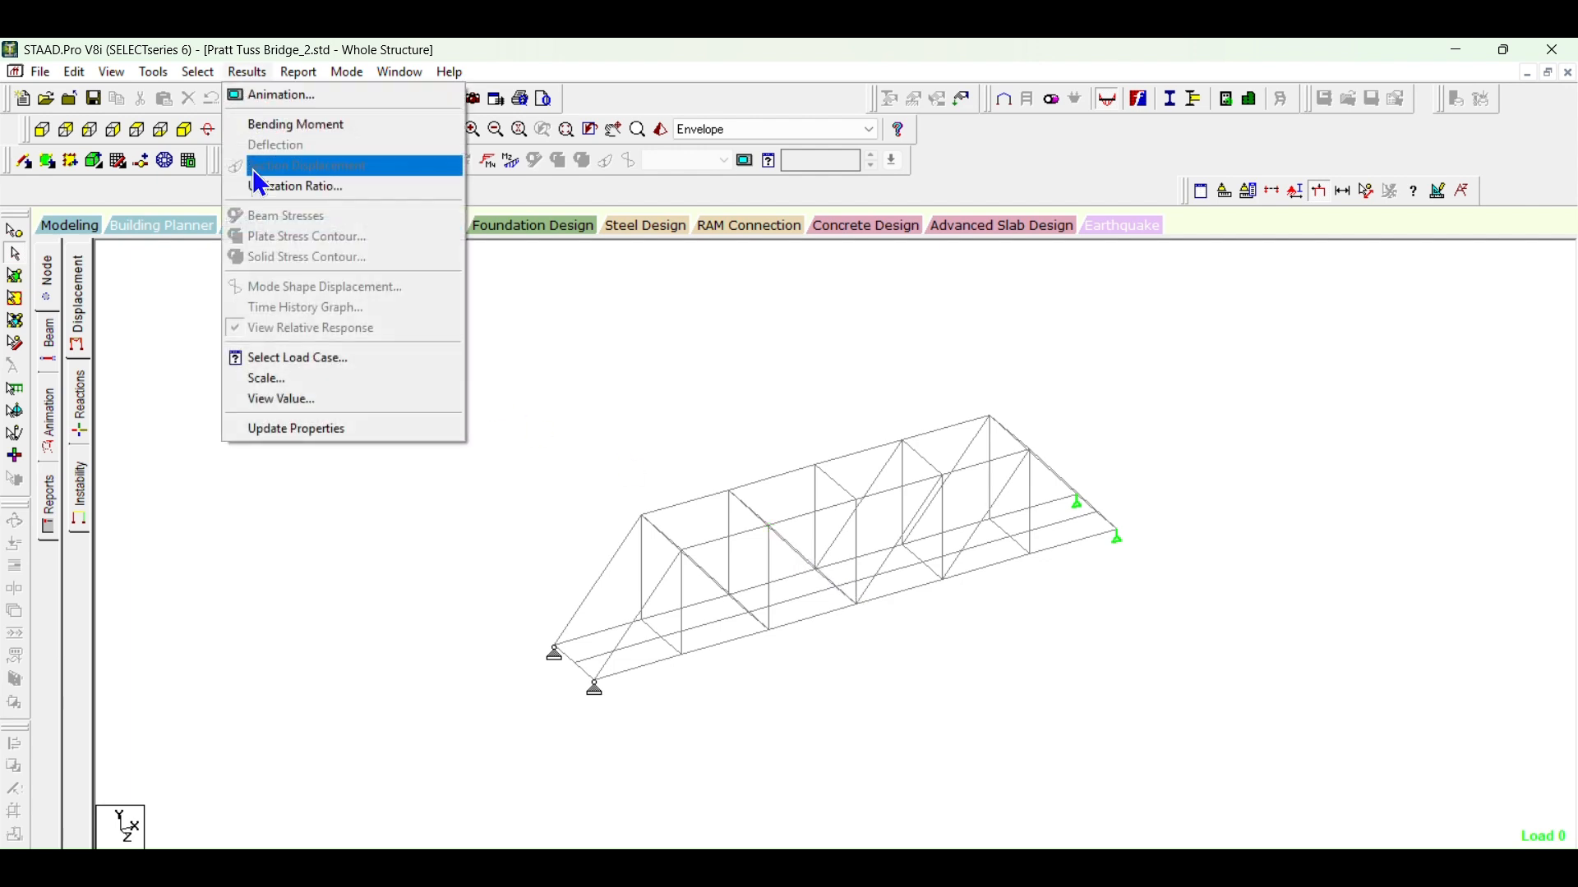
pyautogui.click(291, 400)
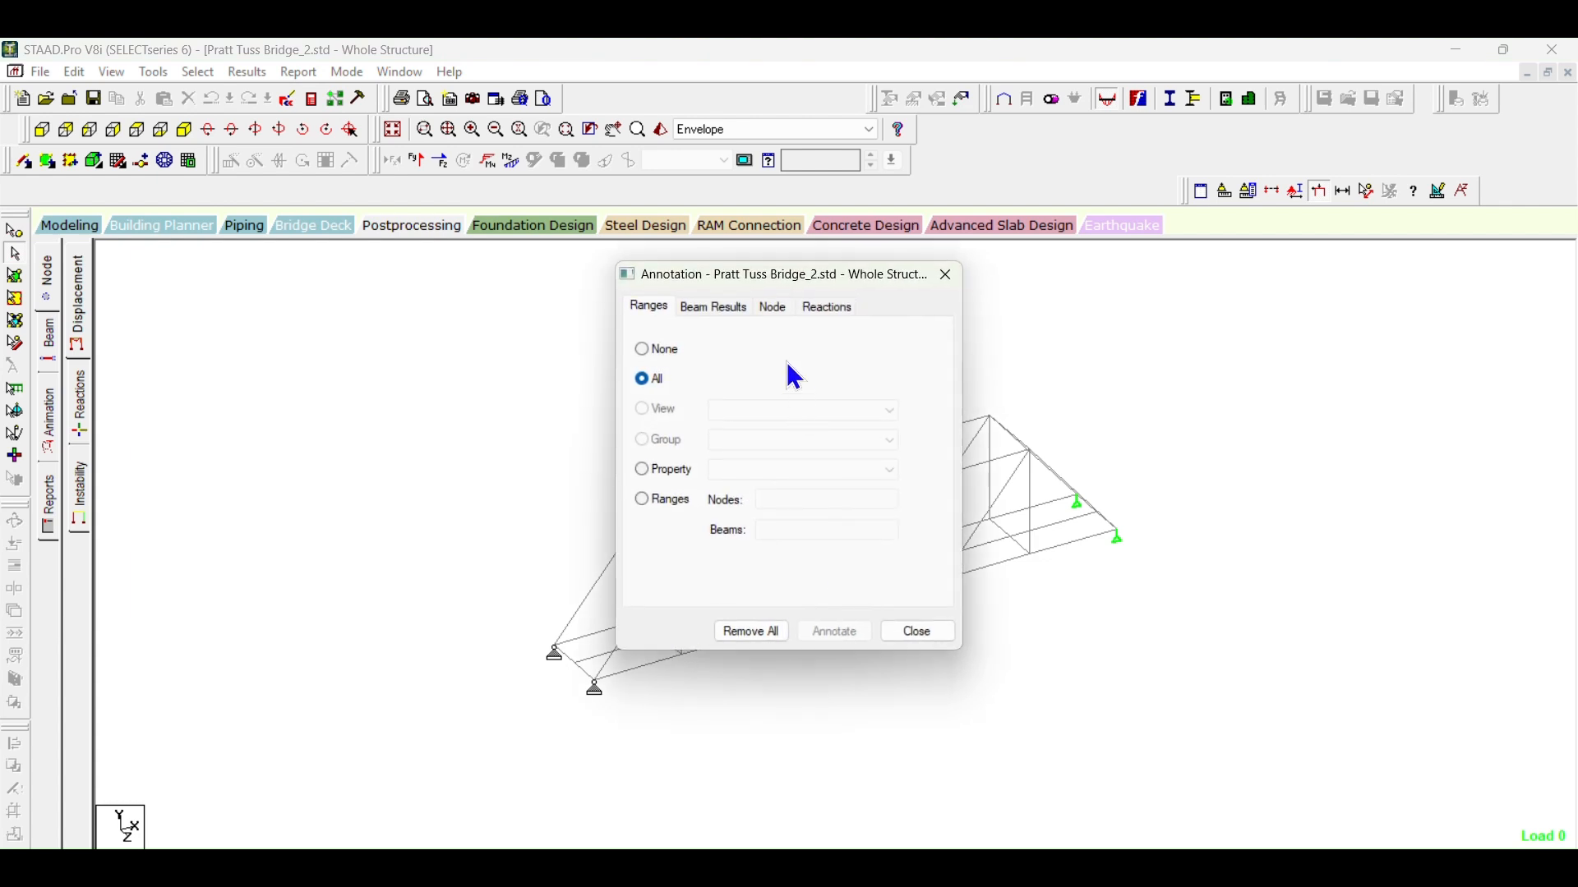
pyautogui.click(822, 310)
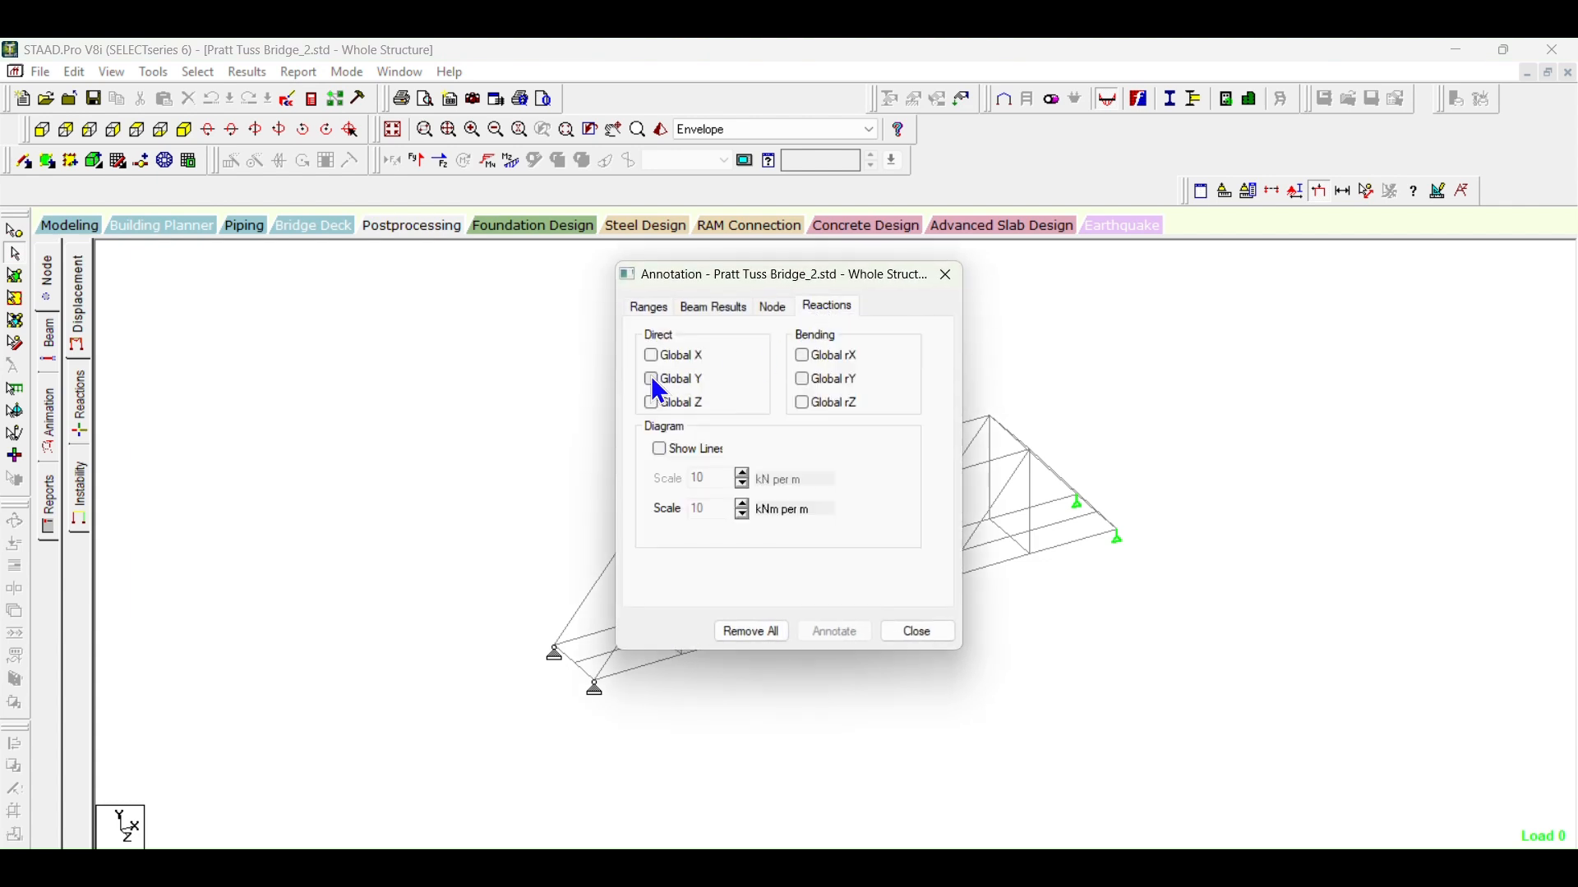
pyautogui.click(651, 379)
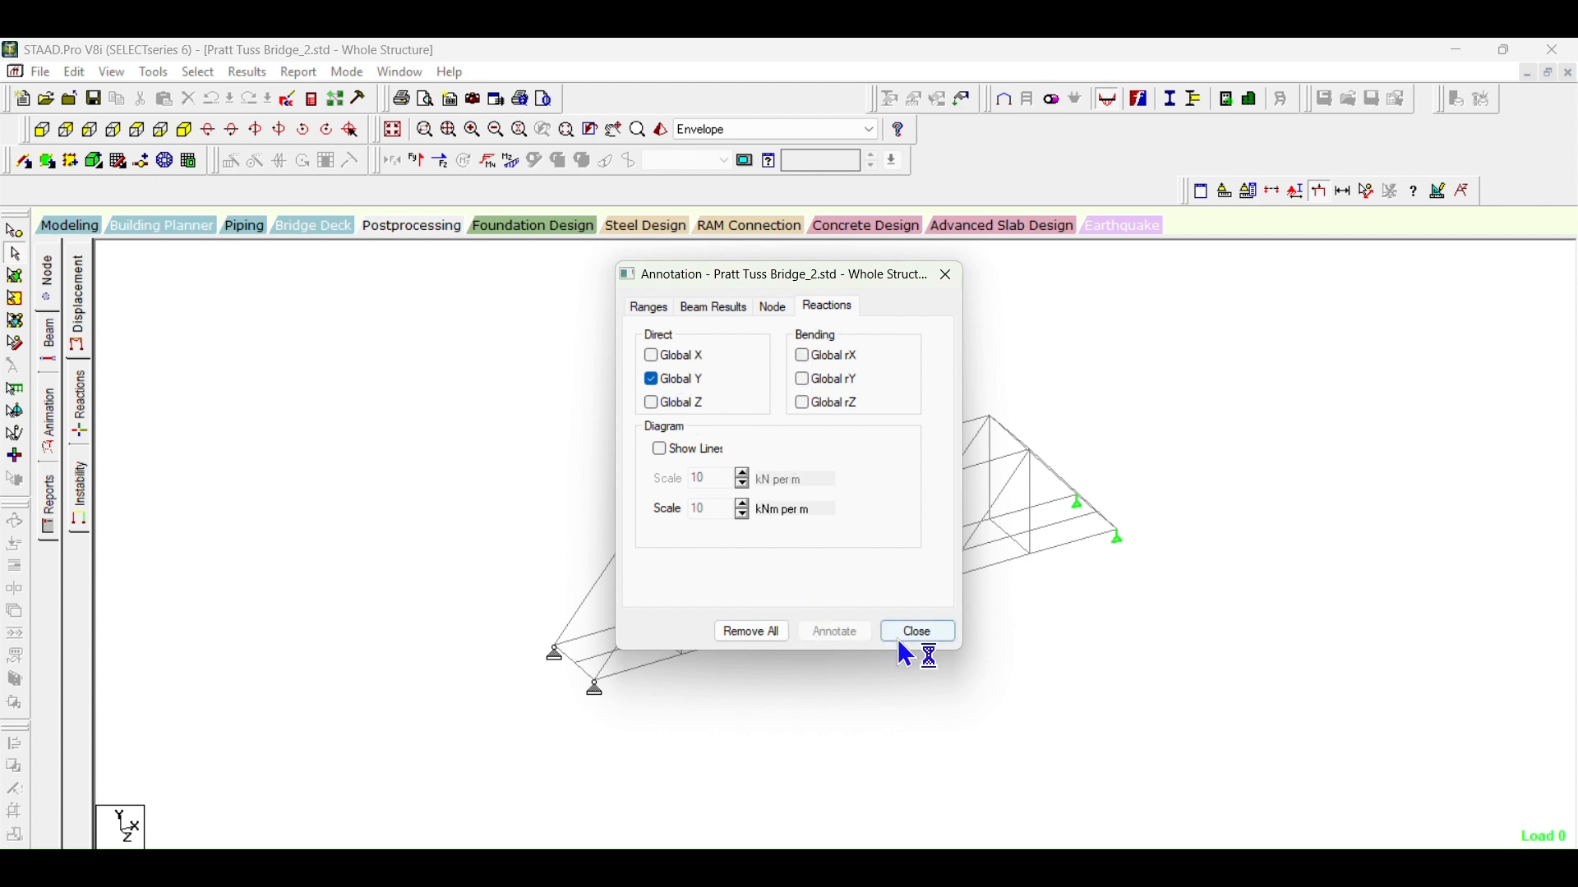
pyautogui.click(924, 639)
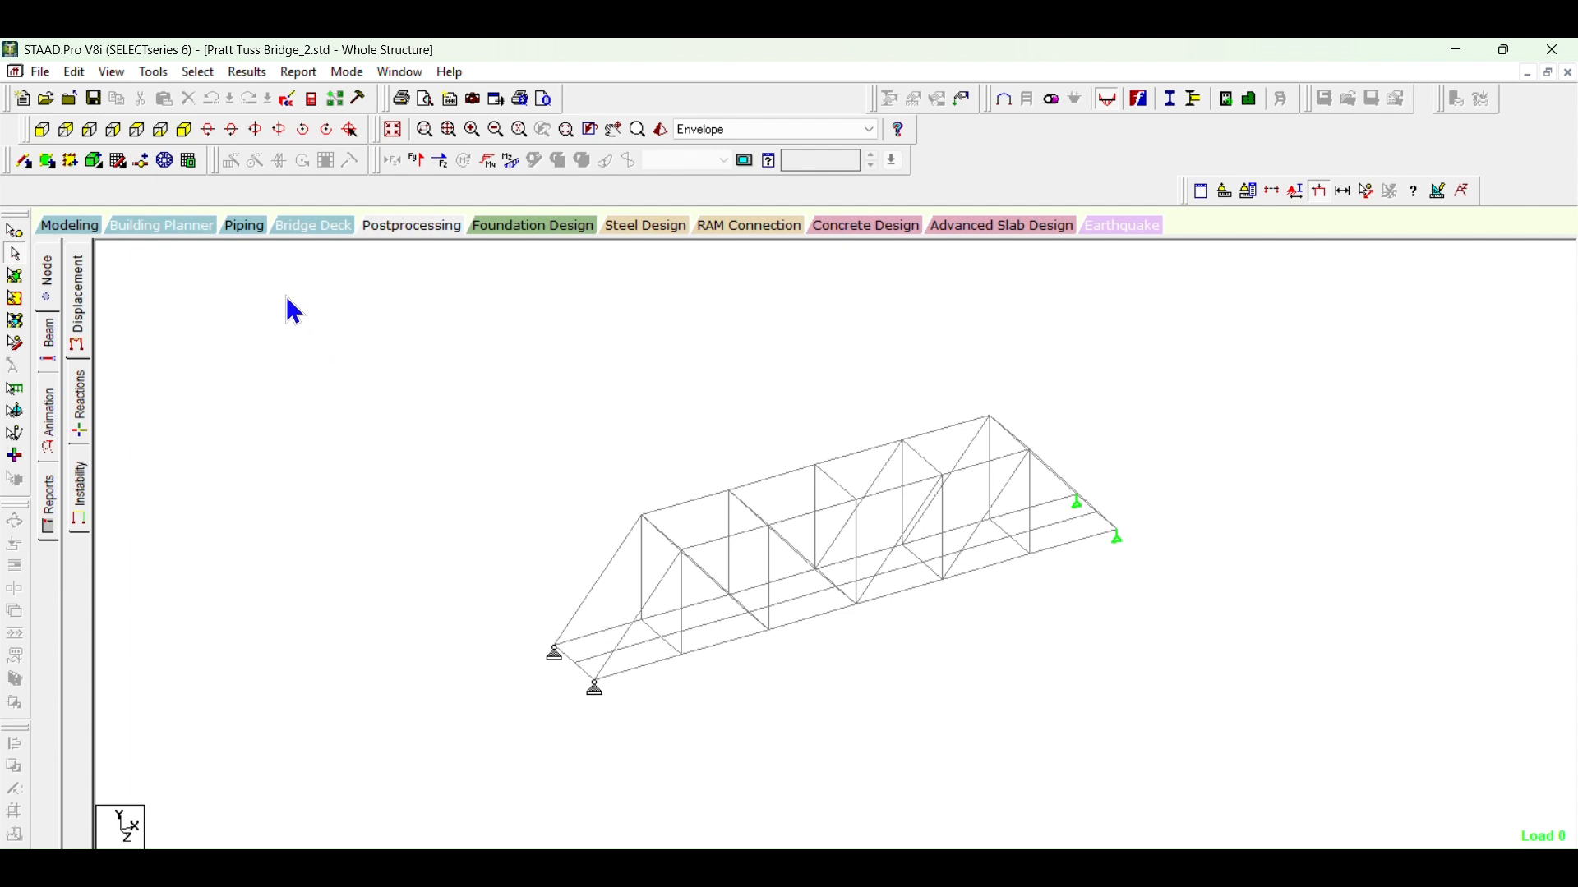
# Step: Open the structural tool tip options and review which starting end forces are enabled for beams
pyautogui.click(139, 74)
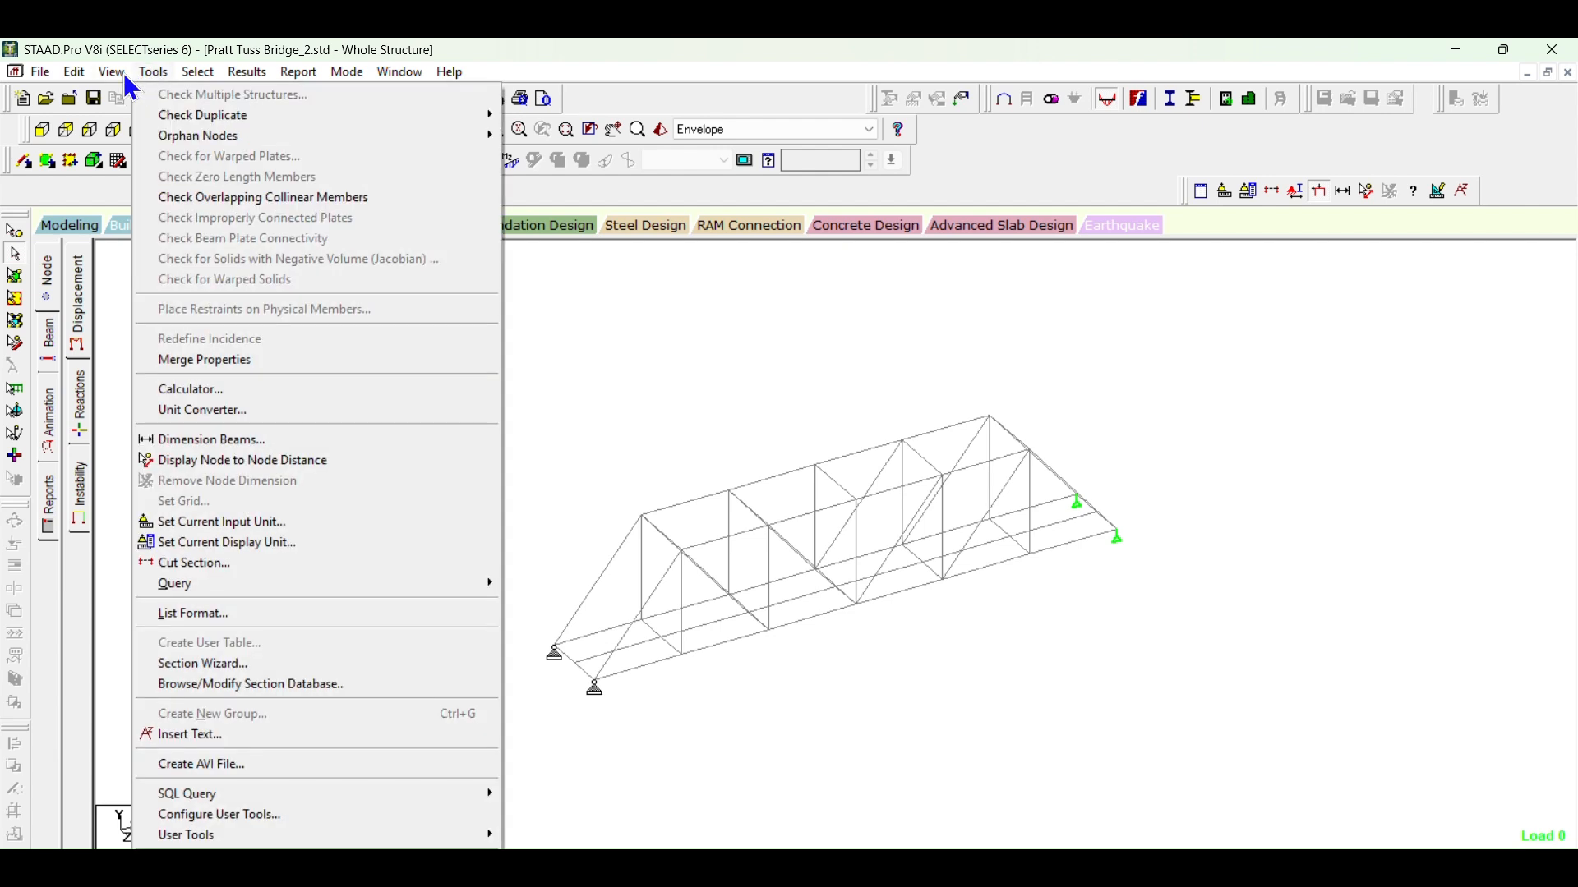
pyautogui.moveTo(101, 75)
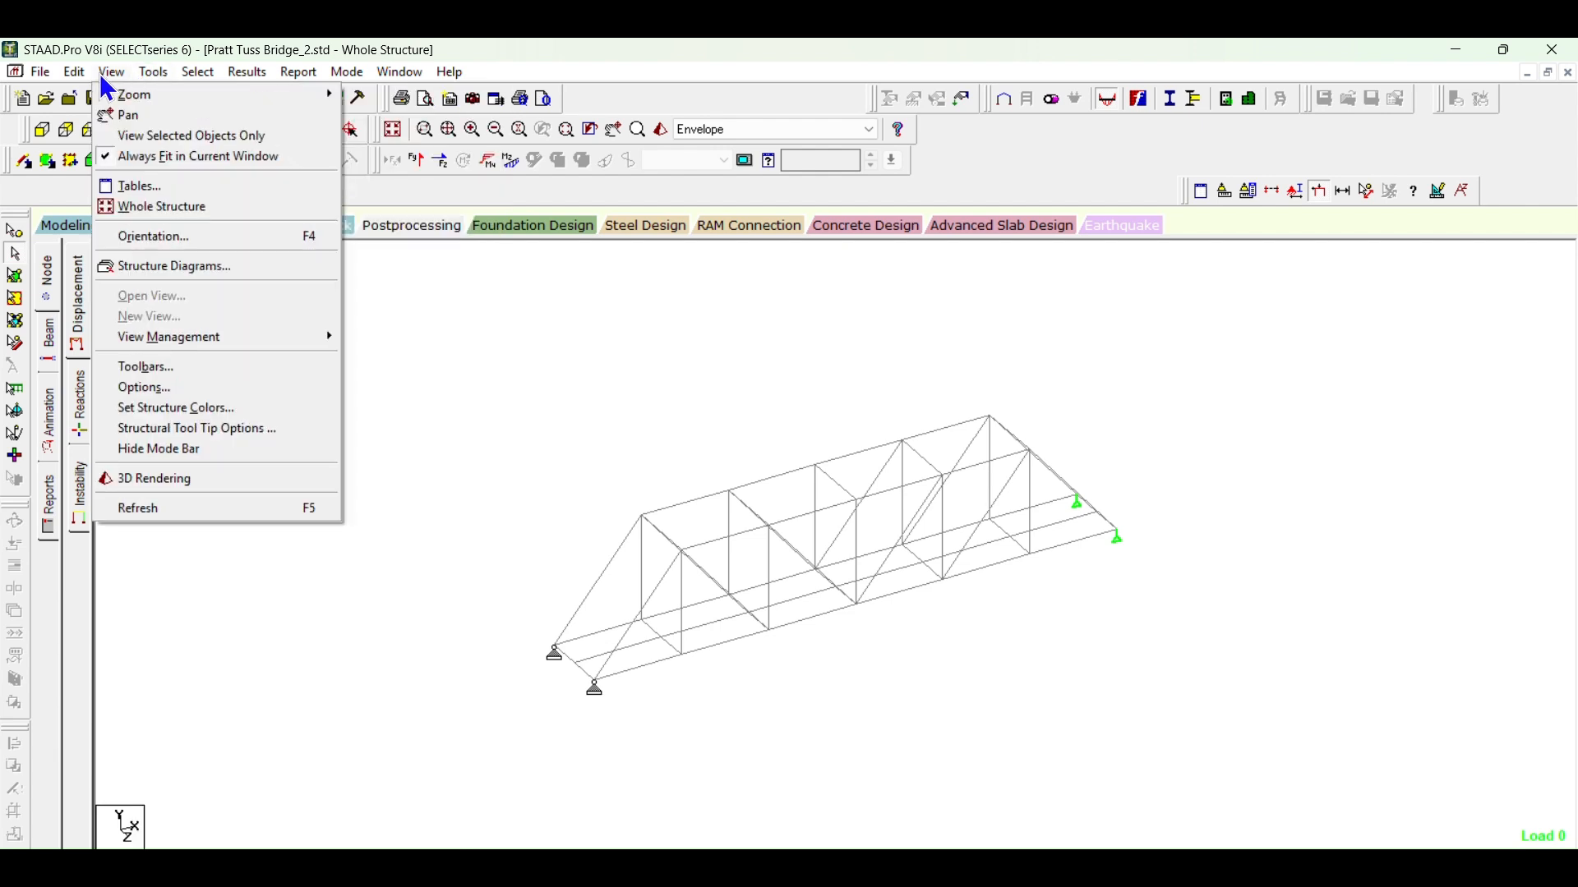
pyautogui.click(153, 432)
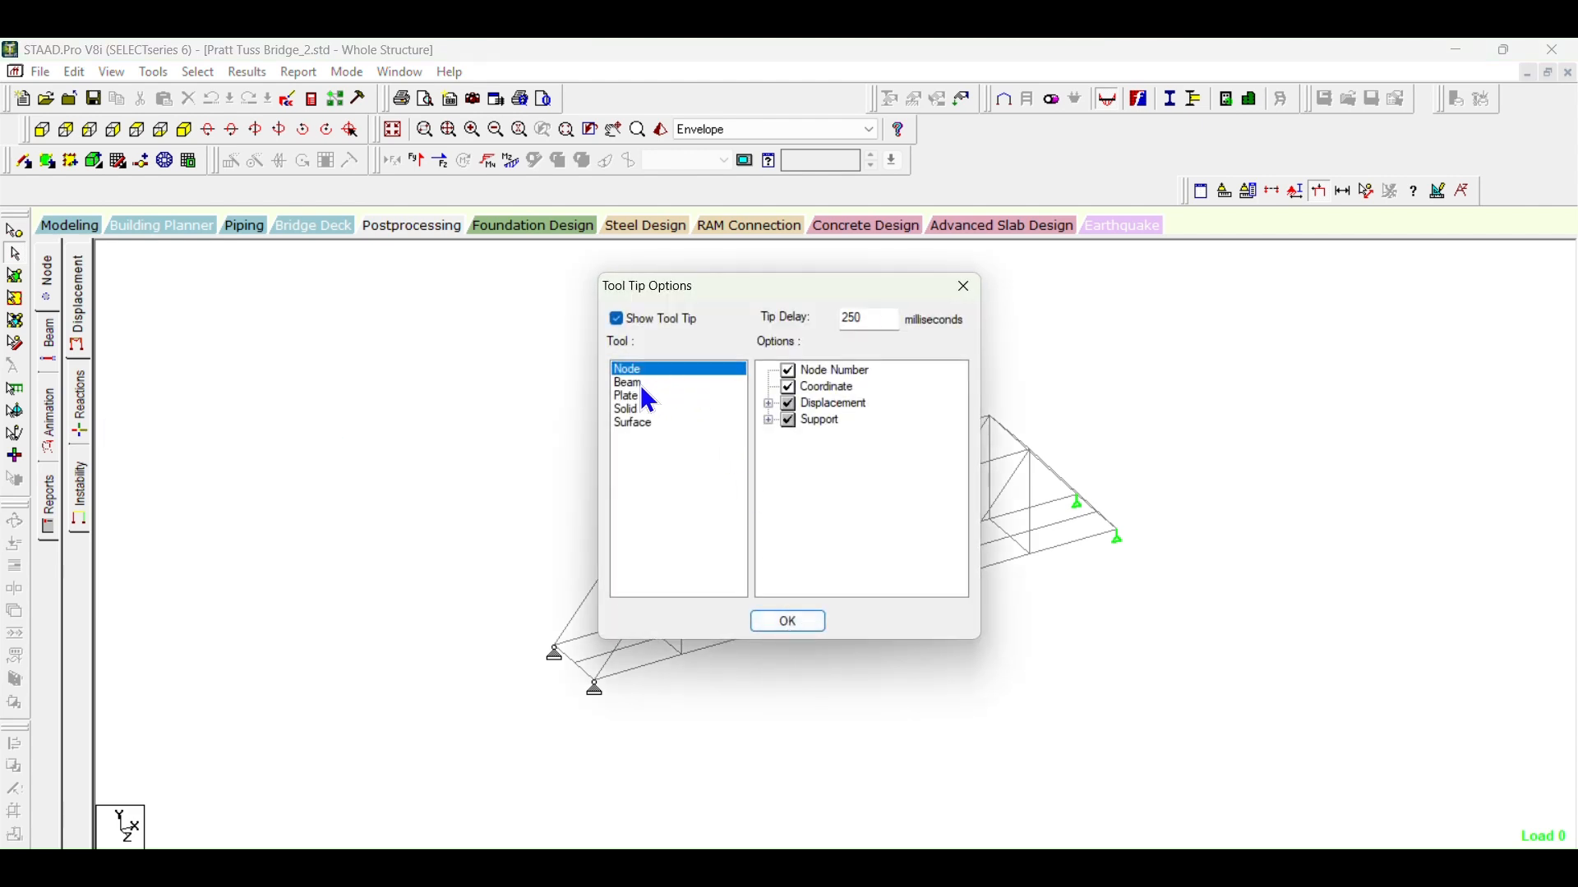
pyautogui.click(640, 387)
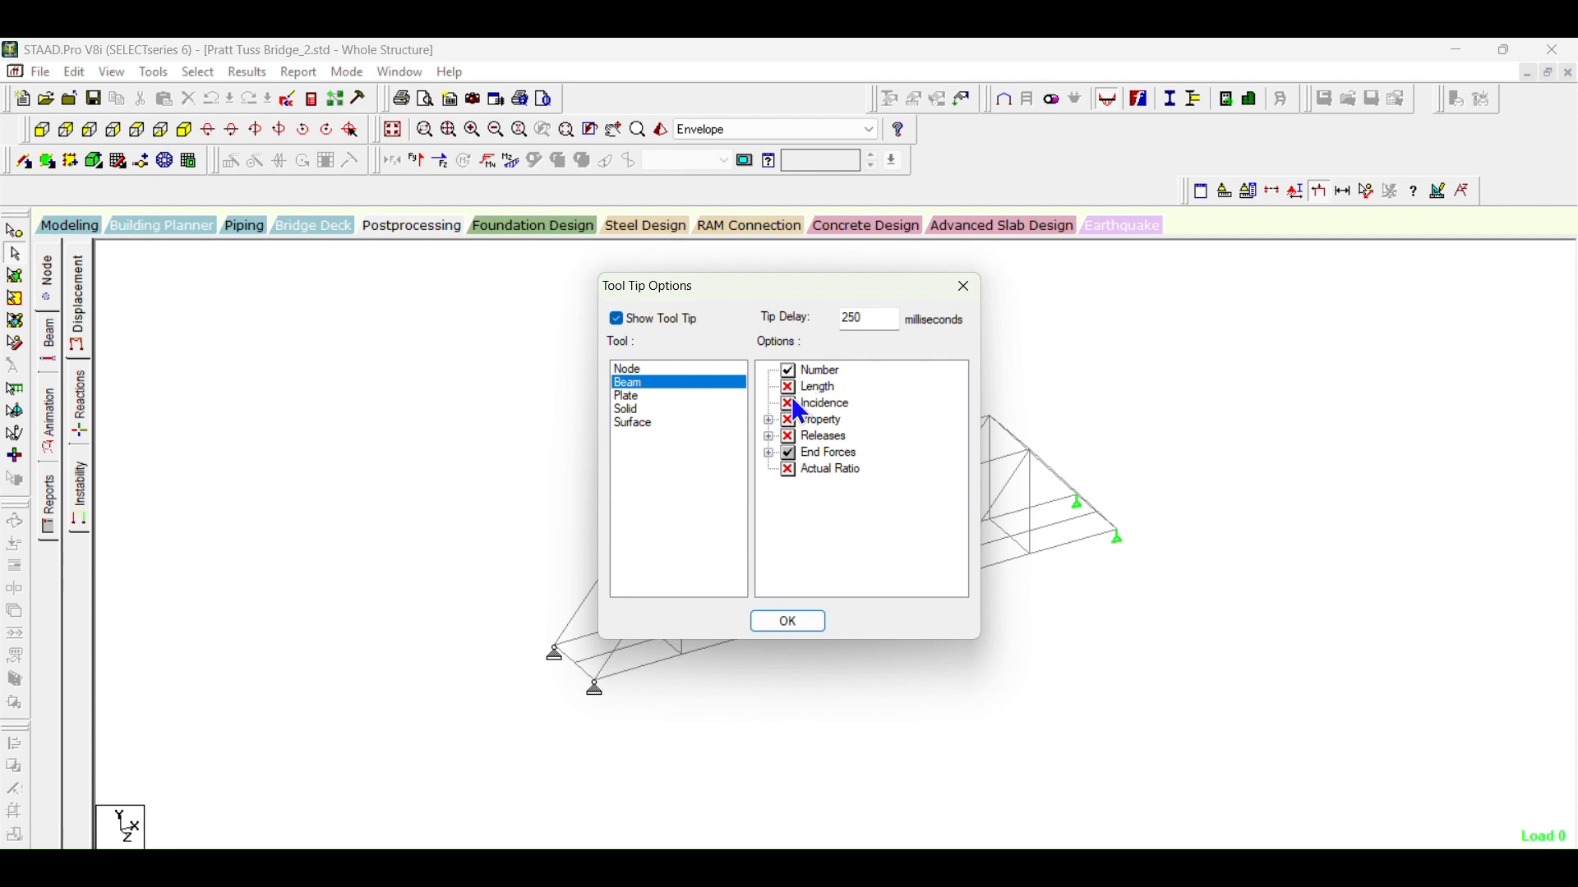
pyautogui.click(769, 454)
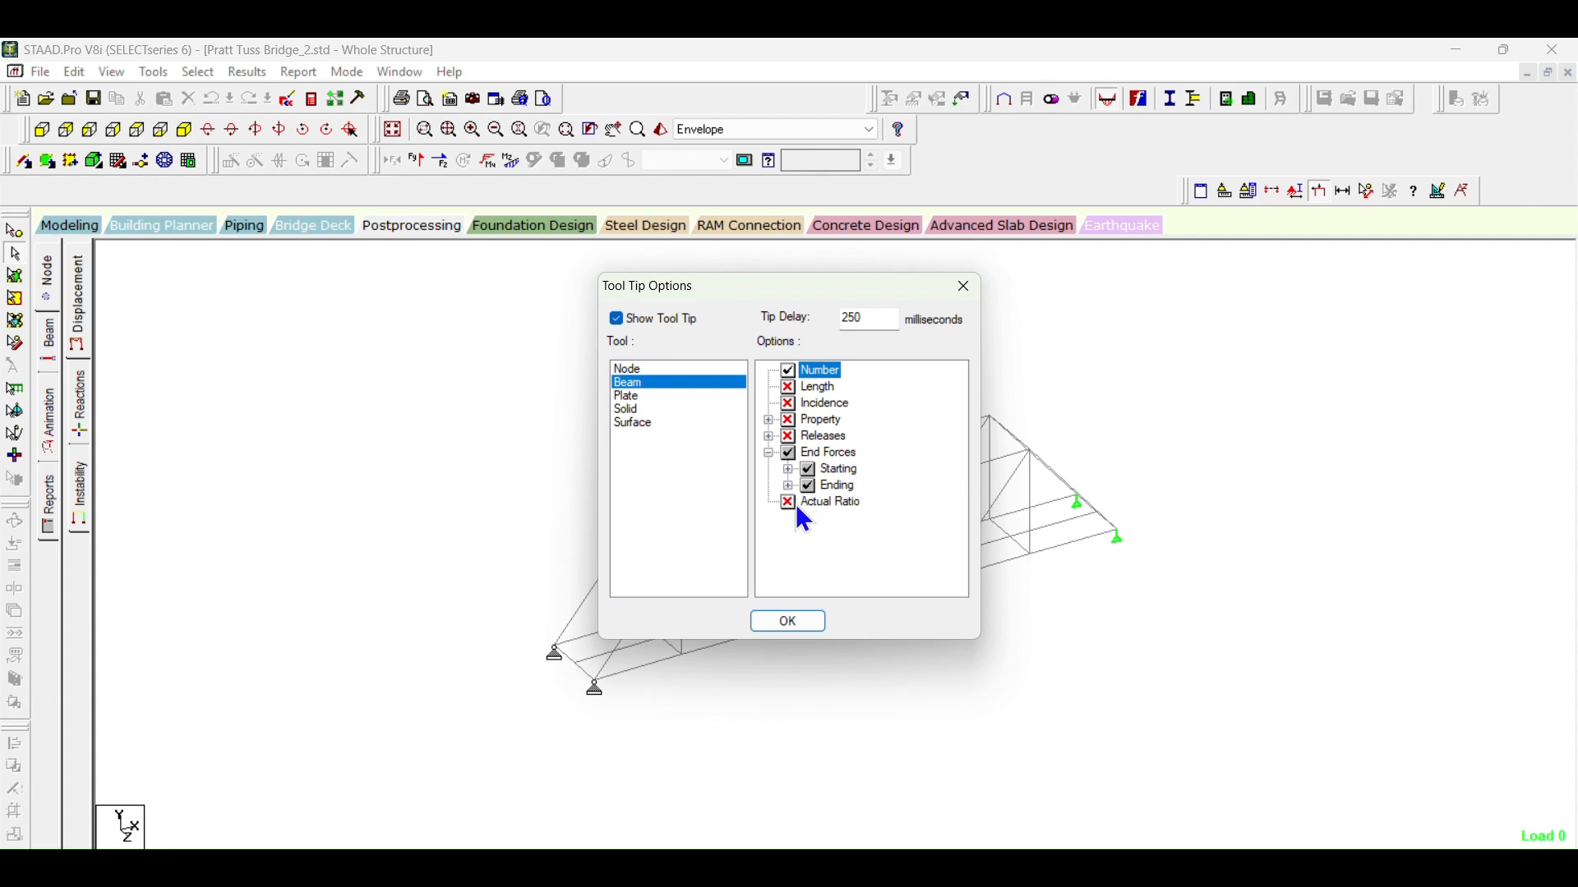
pyautogui.click(789, 471)
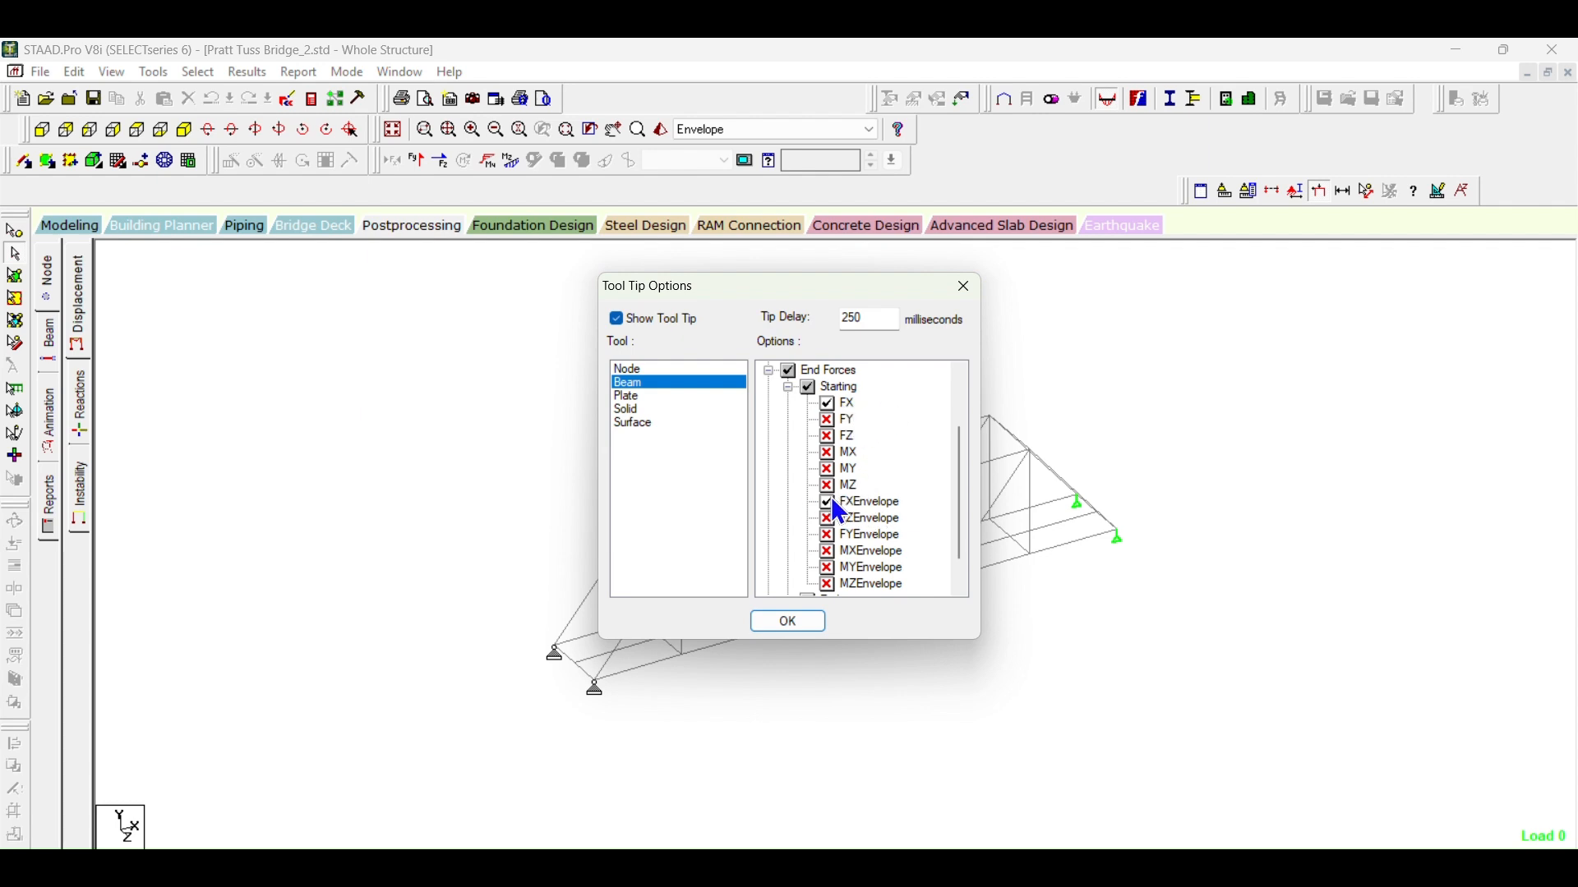
pyautogui.click(787, 387)
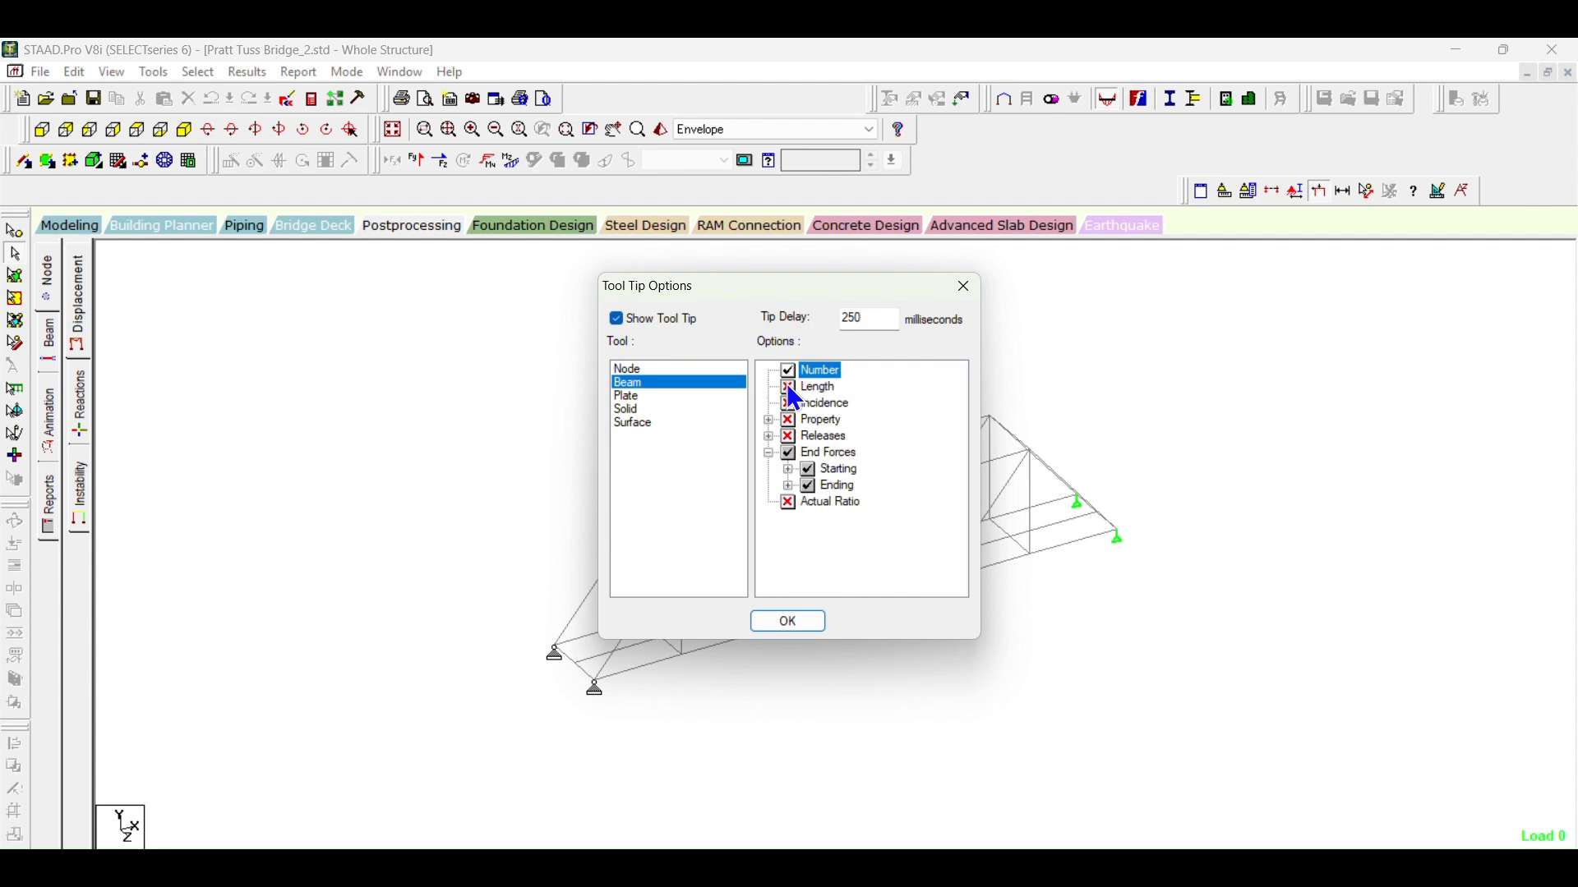
# Step: Check the beam tool tip's ending end force options and the tip delay, and accept the settings
pyautogui.click(788, 485)
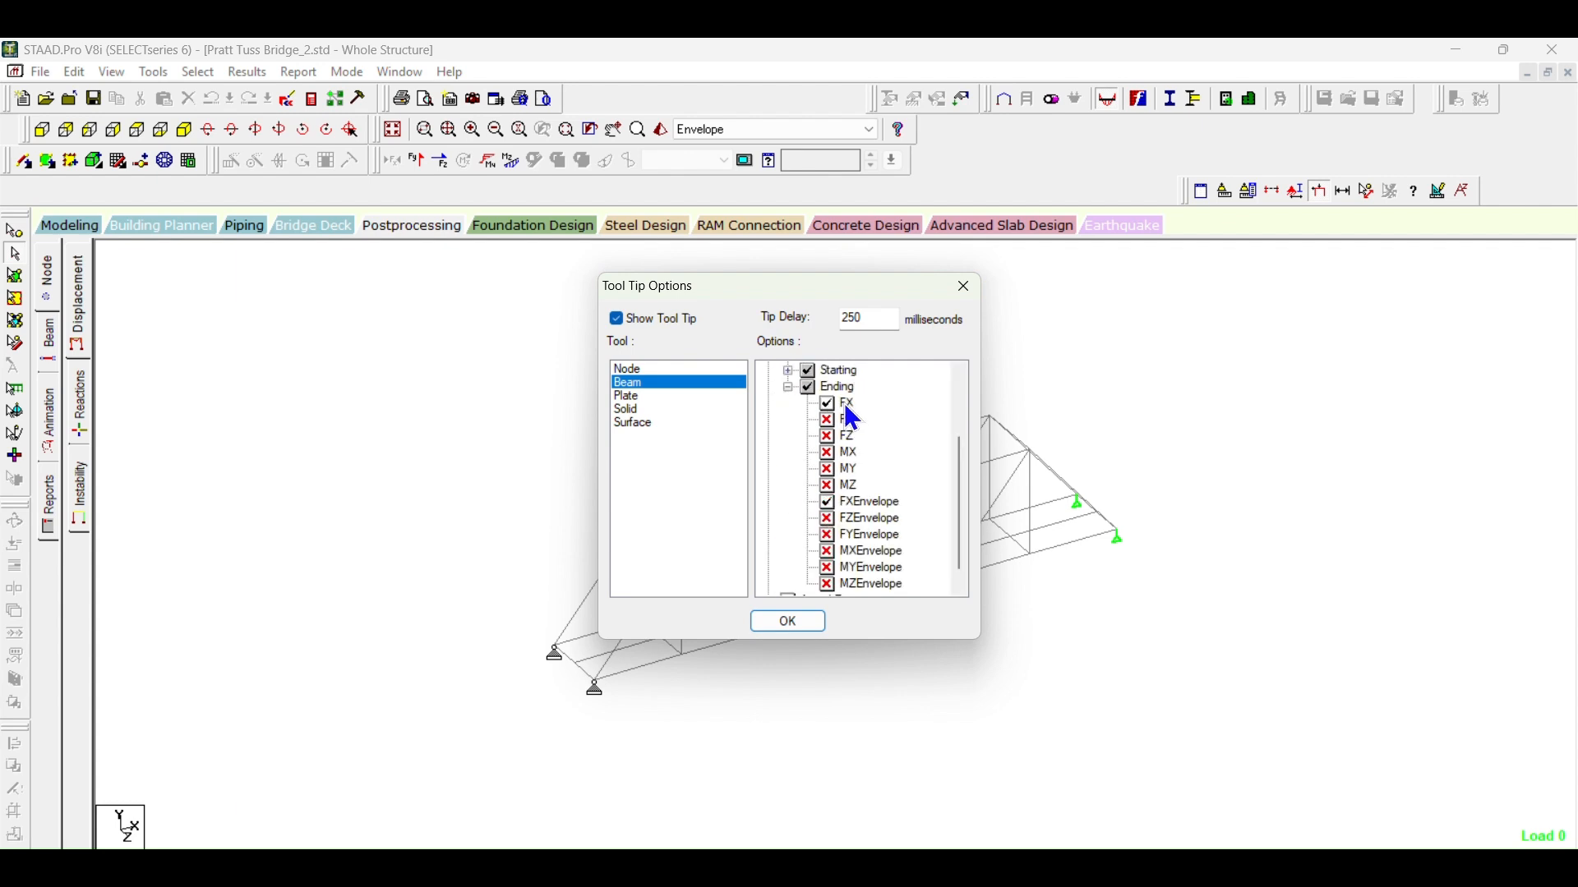
pyautogui.click(787, 386)
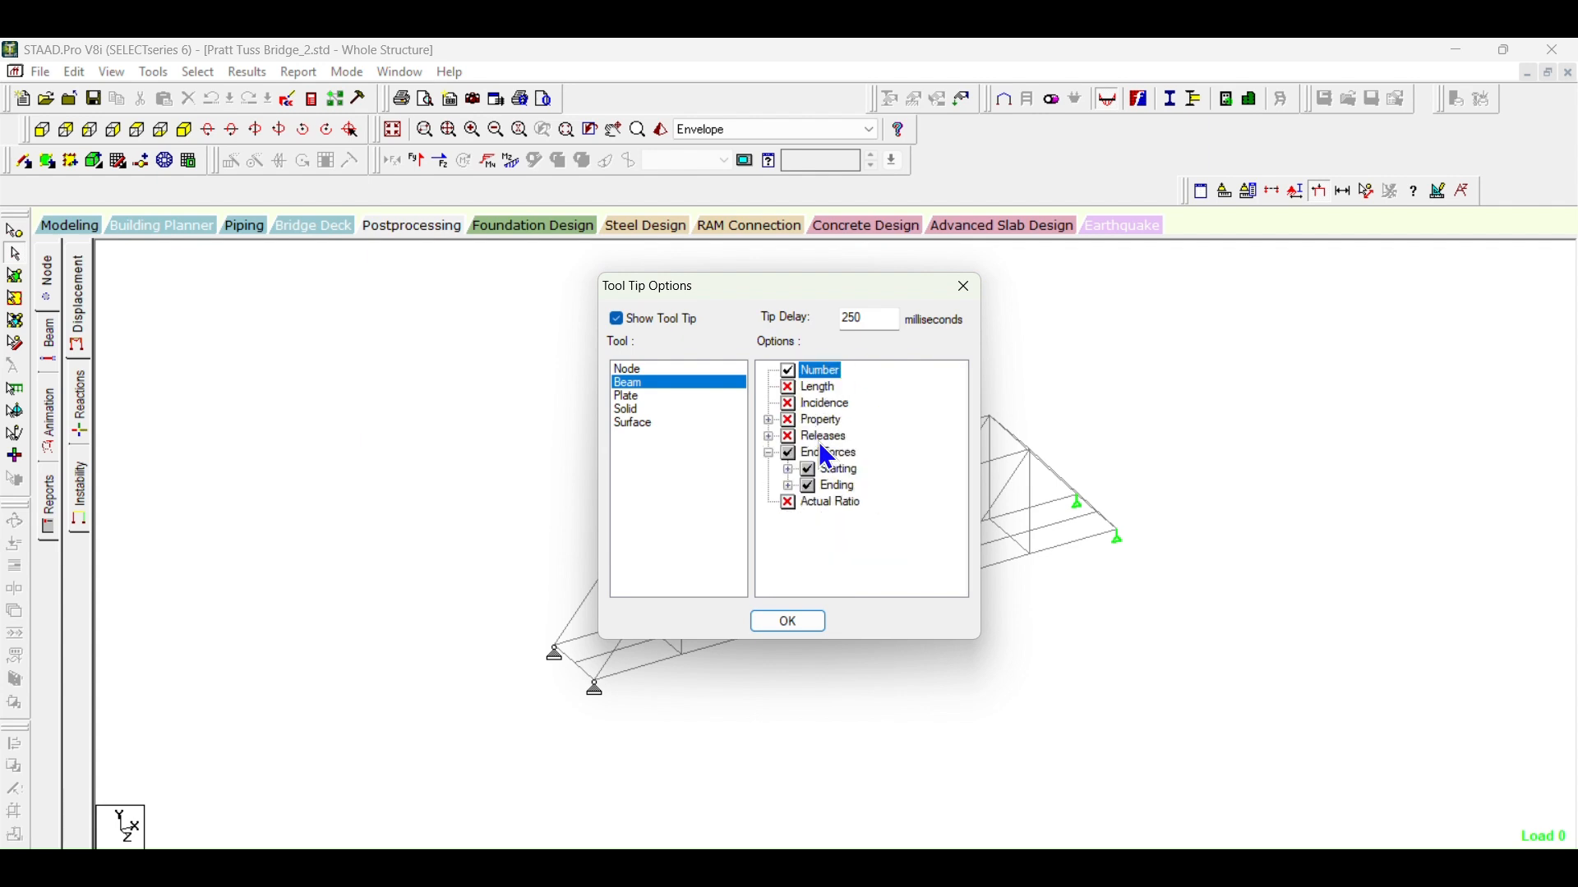
pyautogui.moveTo(883, 319); pyautogui.dragTo(809, 312)
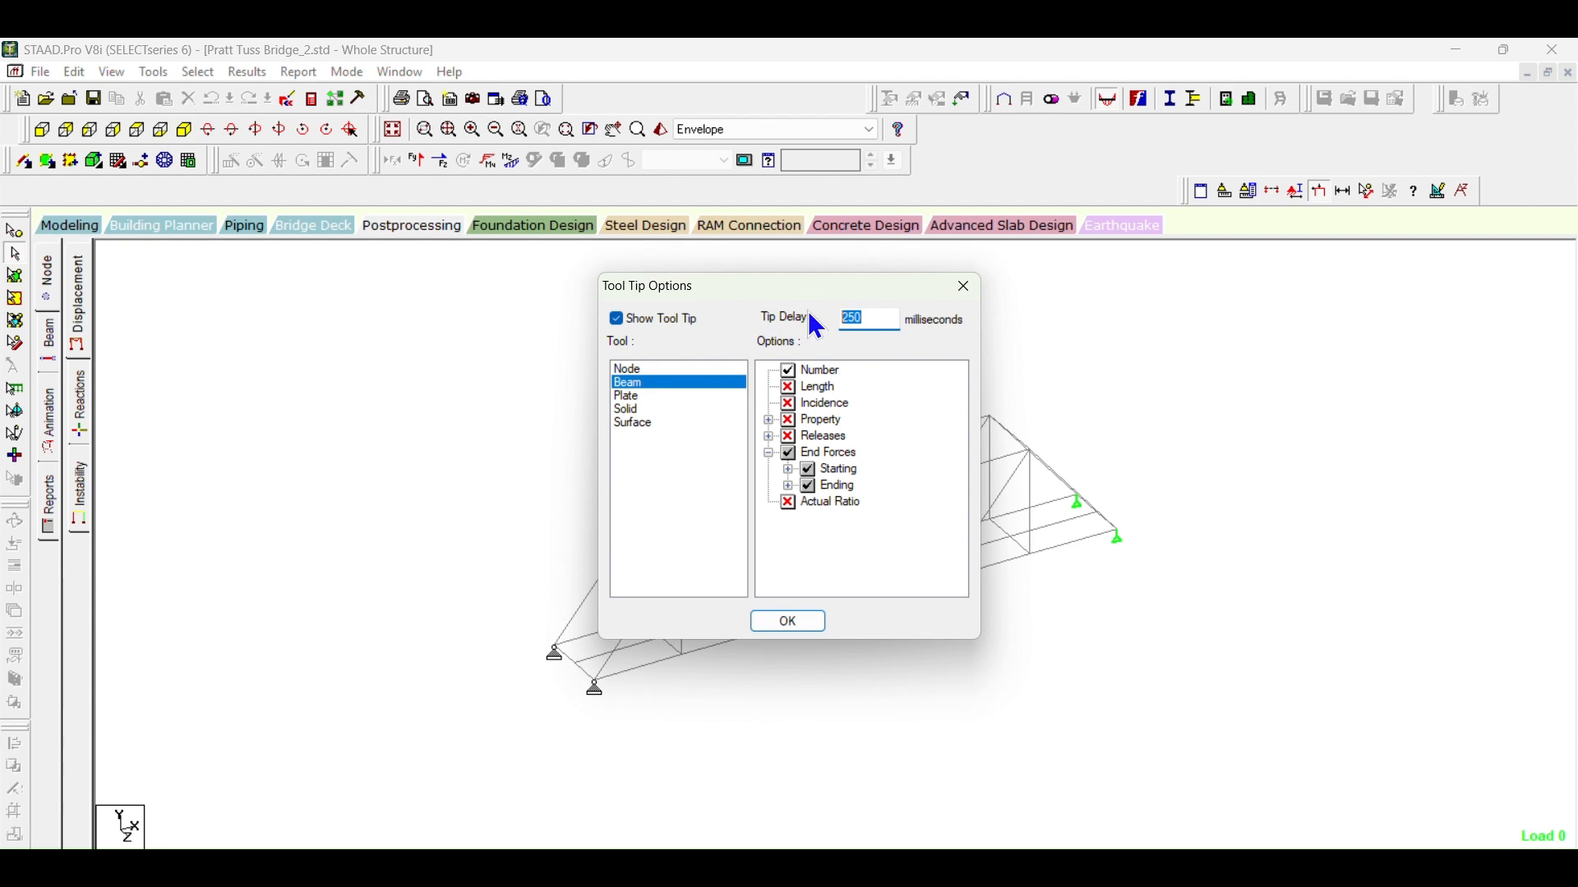
pyautogui.click(873, 313)
pyautogui.click(795, 629)
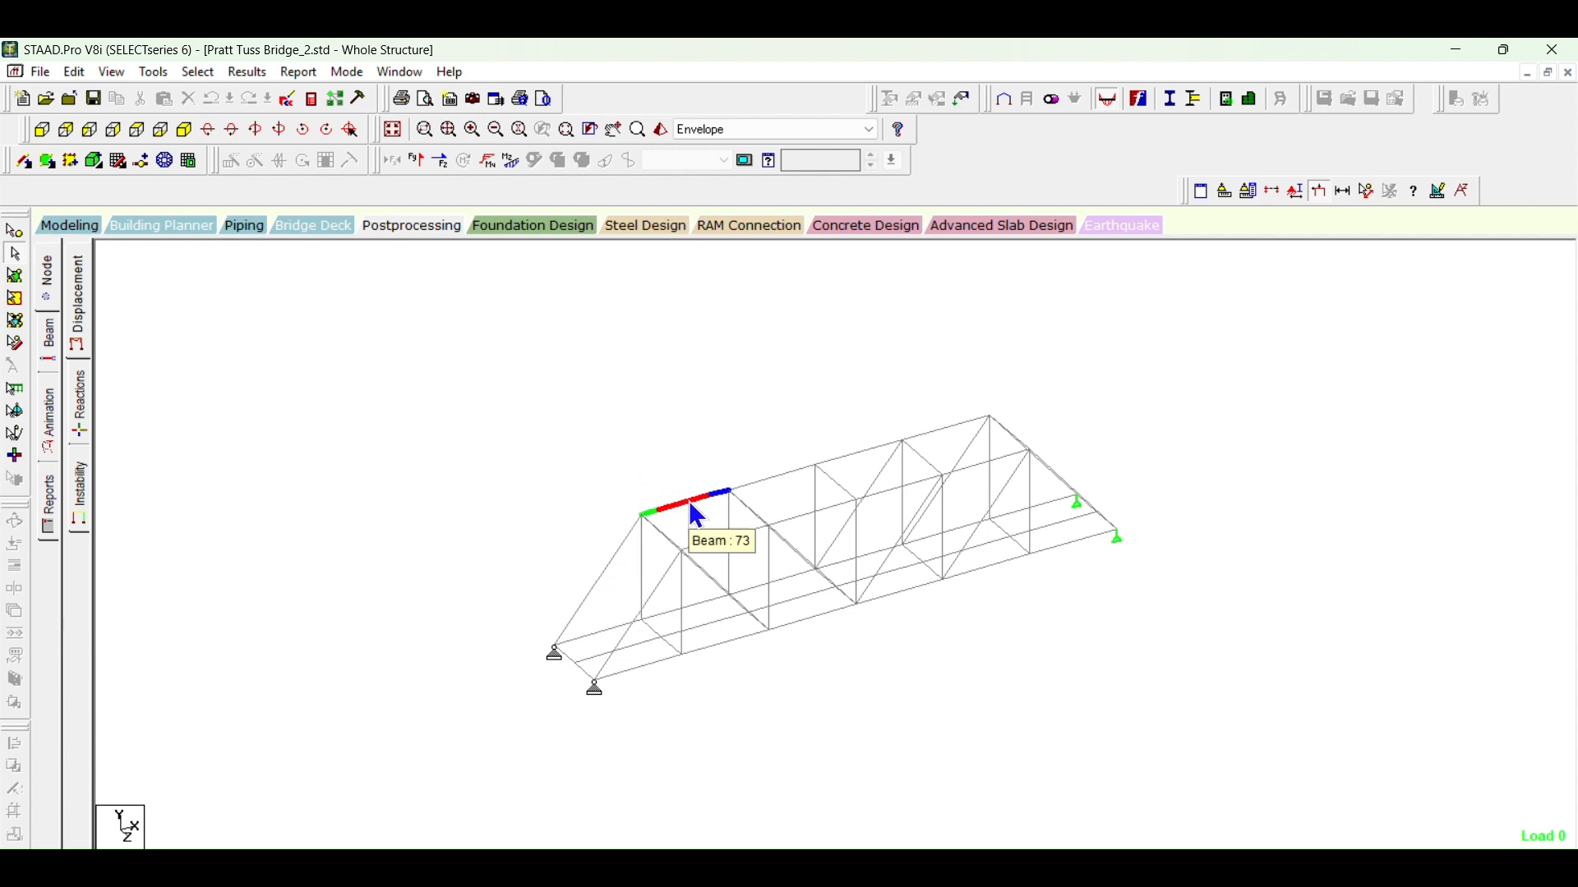
# Step: Switch the active load from Envelope to case 116, inspect a top chord member's axial forces, and step back to case 109
pyautogui.click(732, 133)
pyautogui.click(732, 135)
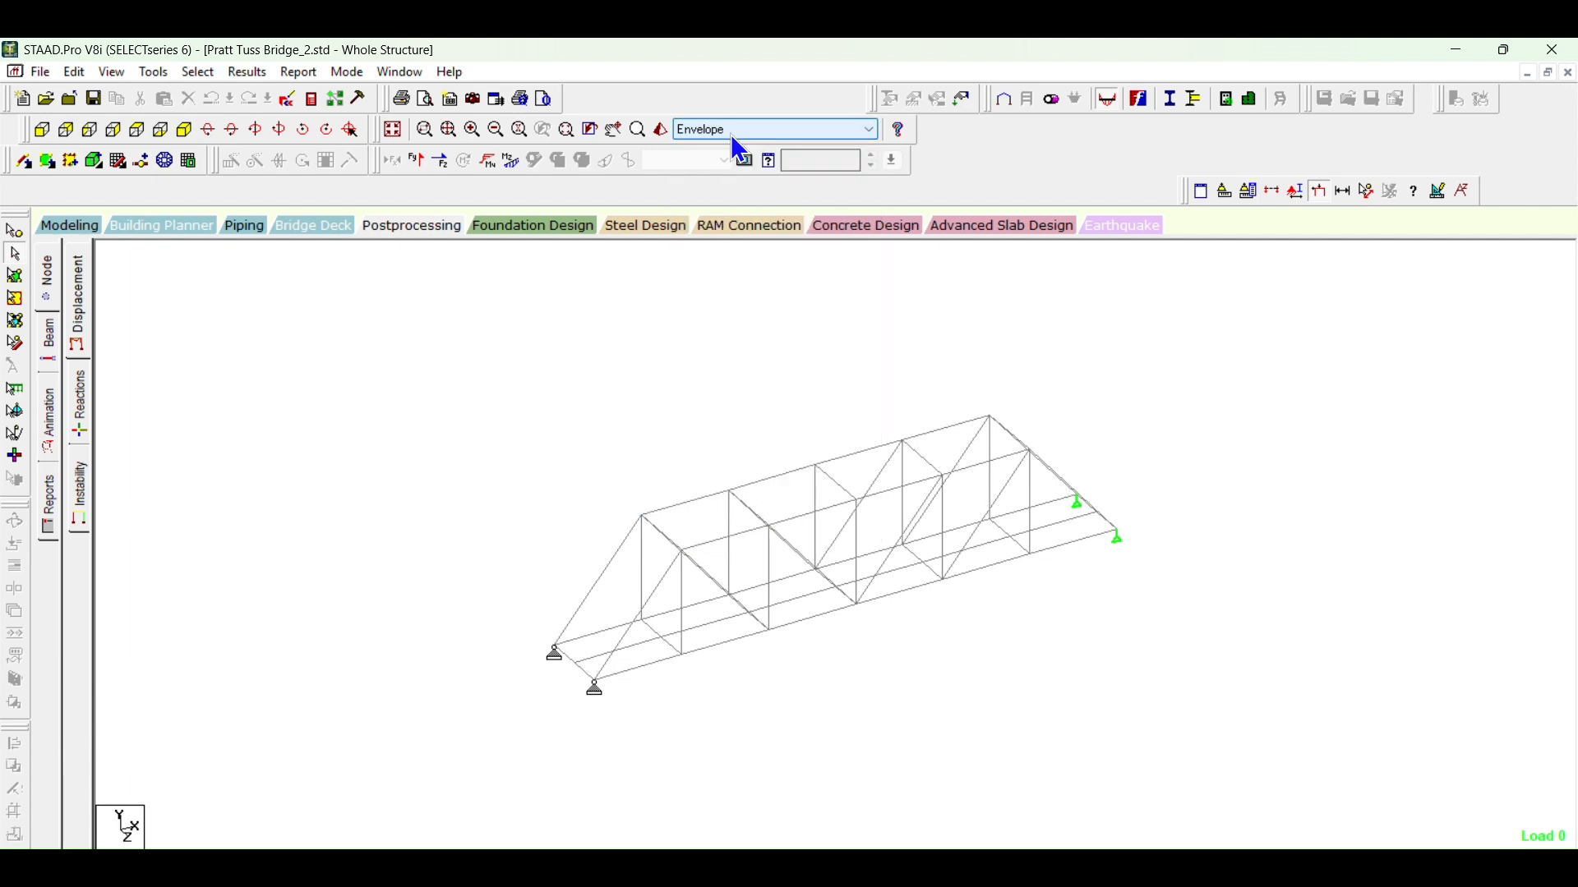
pyautogui.scroll(2, 731, 135)
pyautogui.scroll(4, 723, 135)
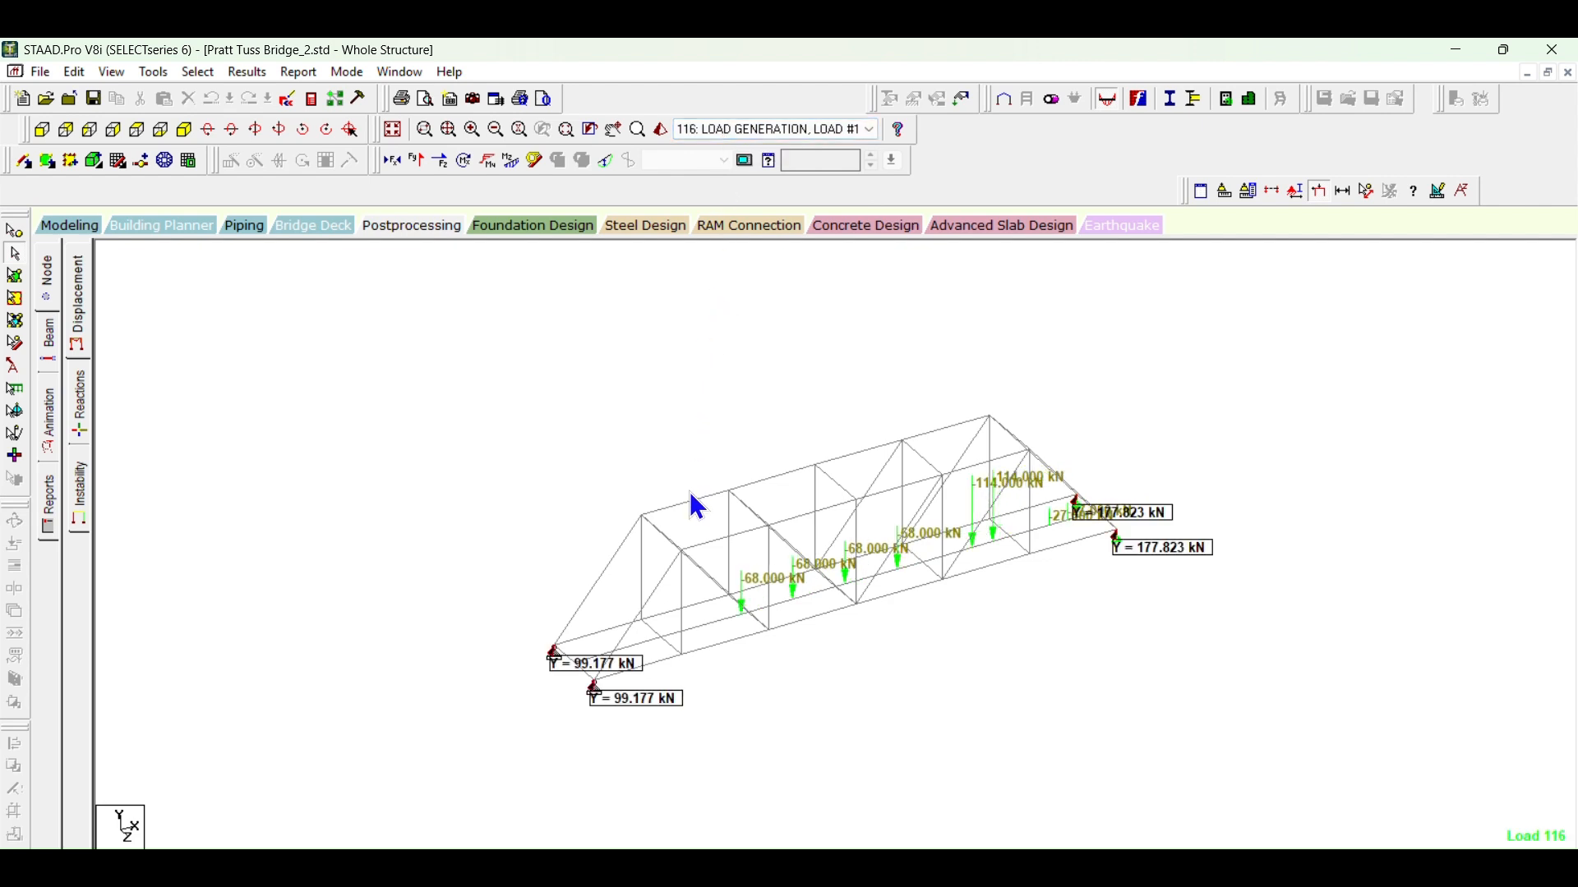
pyautogui.moveTo(701, 513)
pyautogui.scroll(-3, 757, 130)
pyautogui.scroll(10, 763, 138)
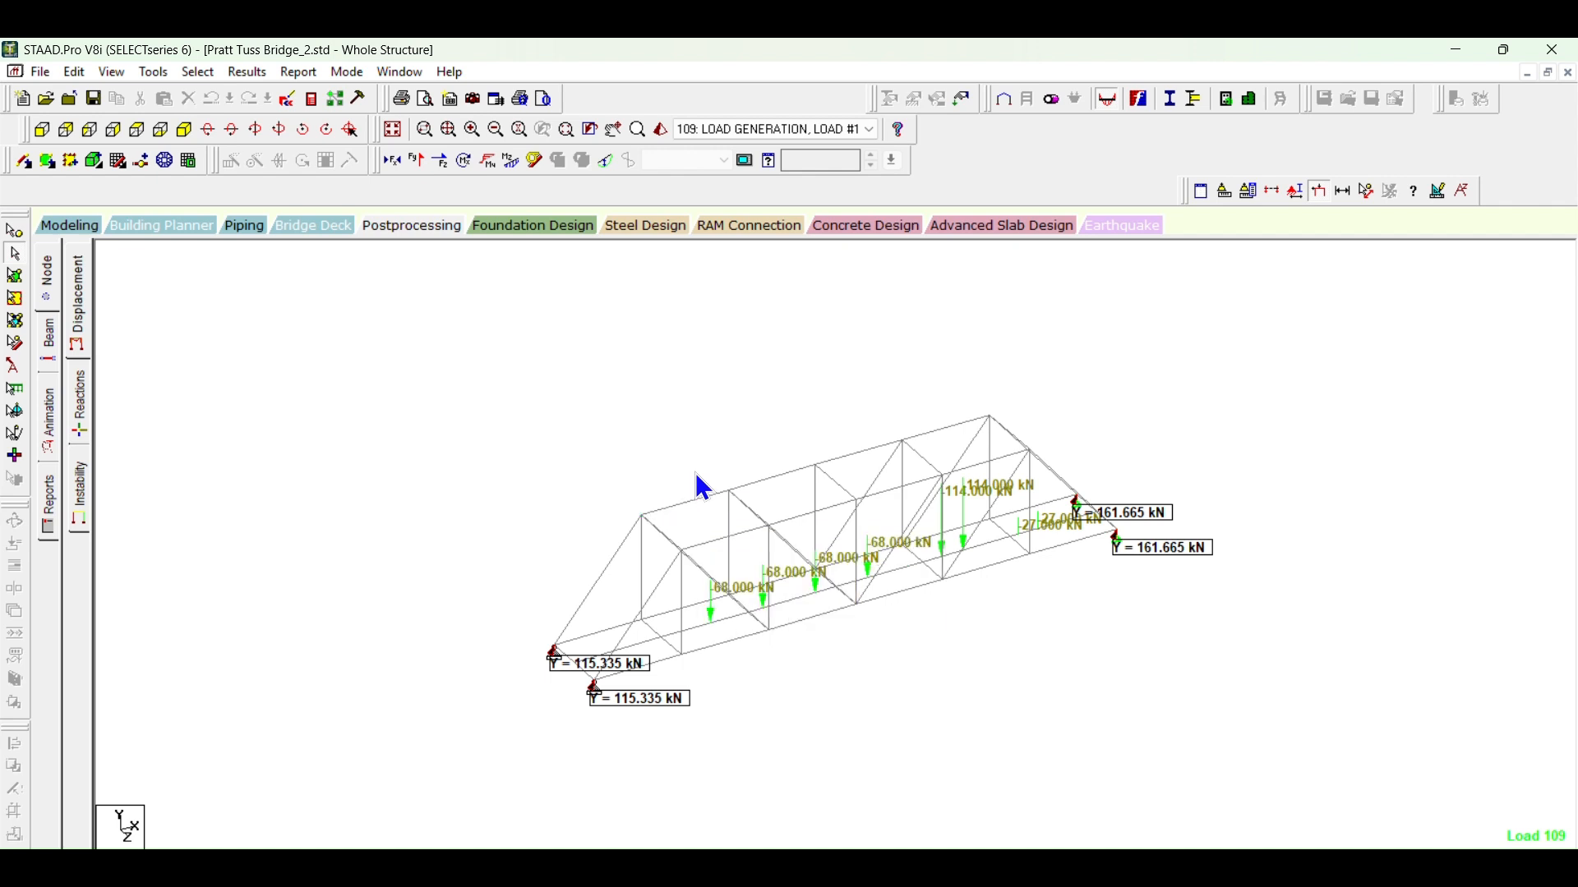
# Step: Make load case 92 active and inspect the end force tool tips of several truss members
pyautogui.click(747, 132)
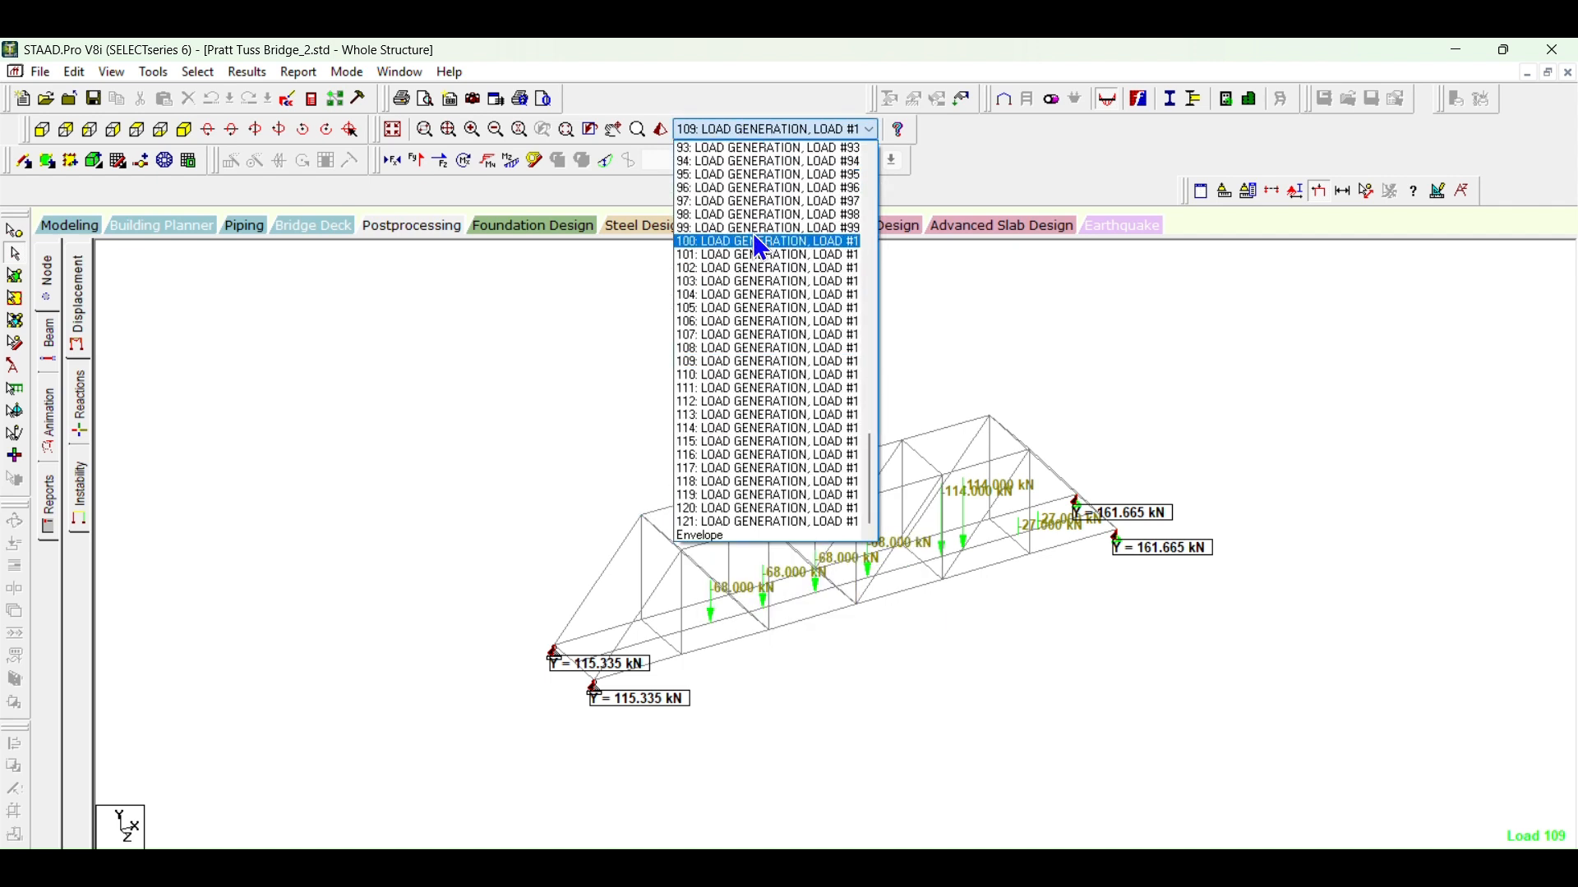
pyautogui.scroll(3, 754, 247)
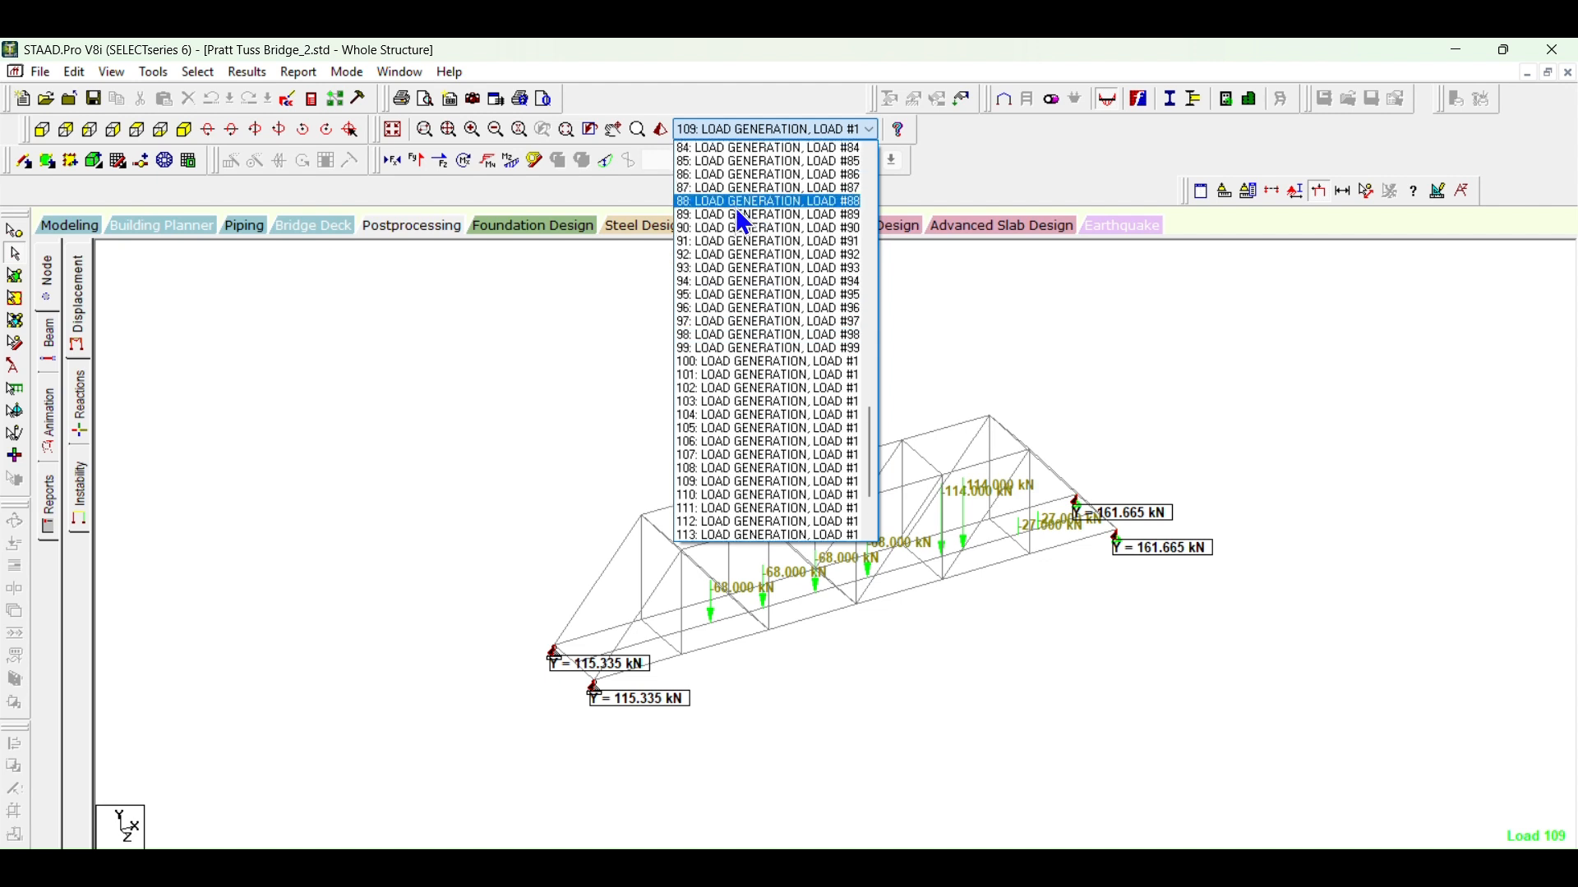
pyautogui.click(723, 255)
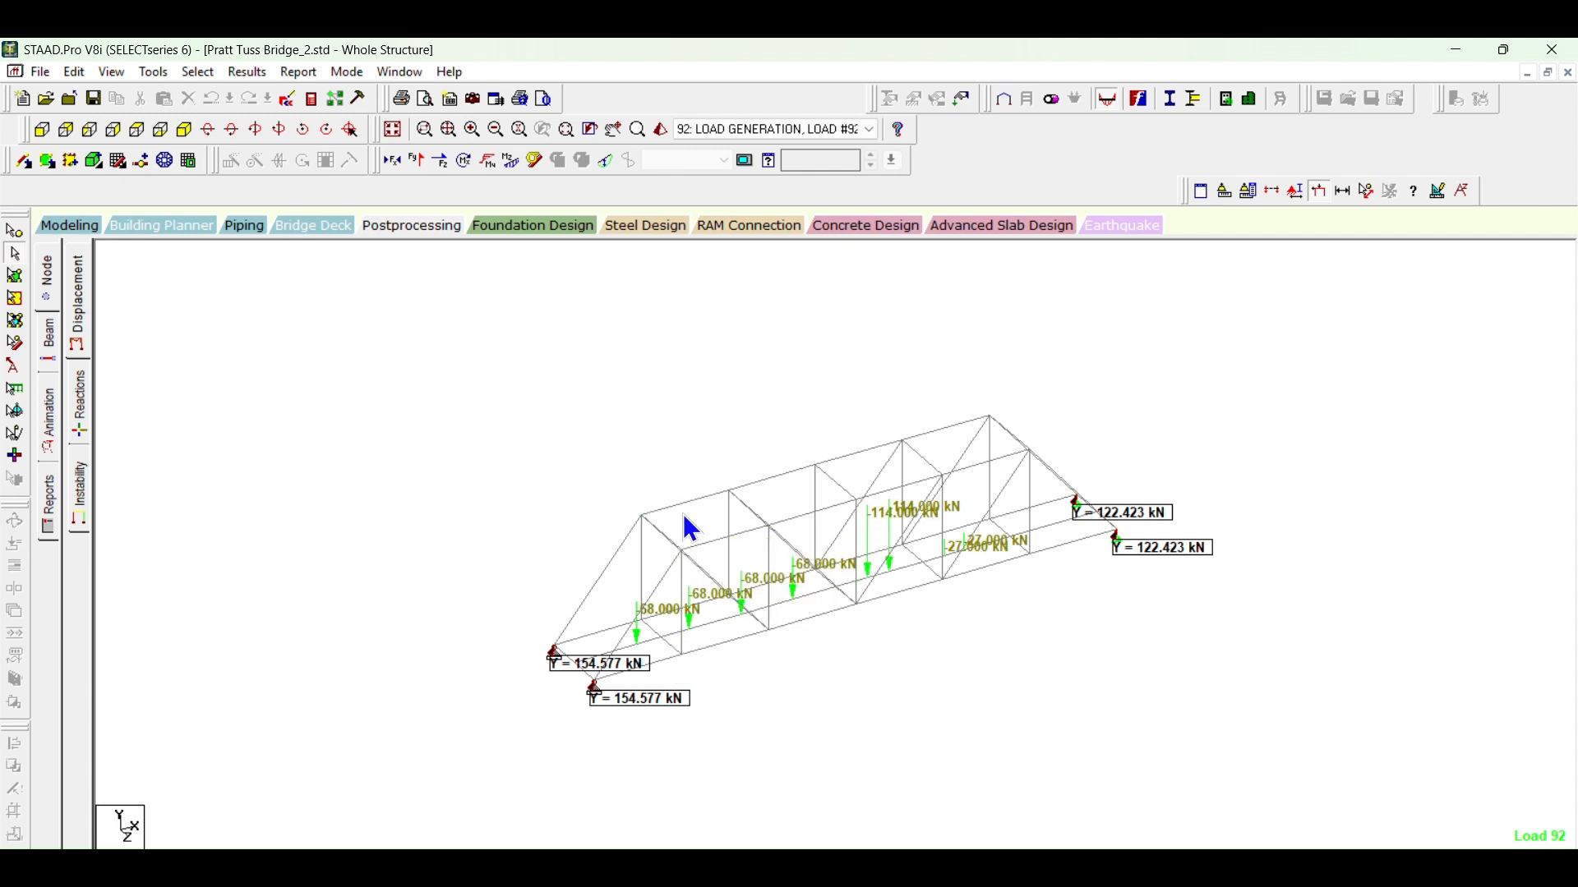
# Step: Enlarge and rotate the bridge view, and inspect the vertical members' axial and envelope forces for load case 92
pyautogui.moveTo(744, 657)
pyautogui.moveTo(689, 503)
pyautogui.moveTo(613, 564)
pyautogui.scroll(2, 820, 676)
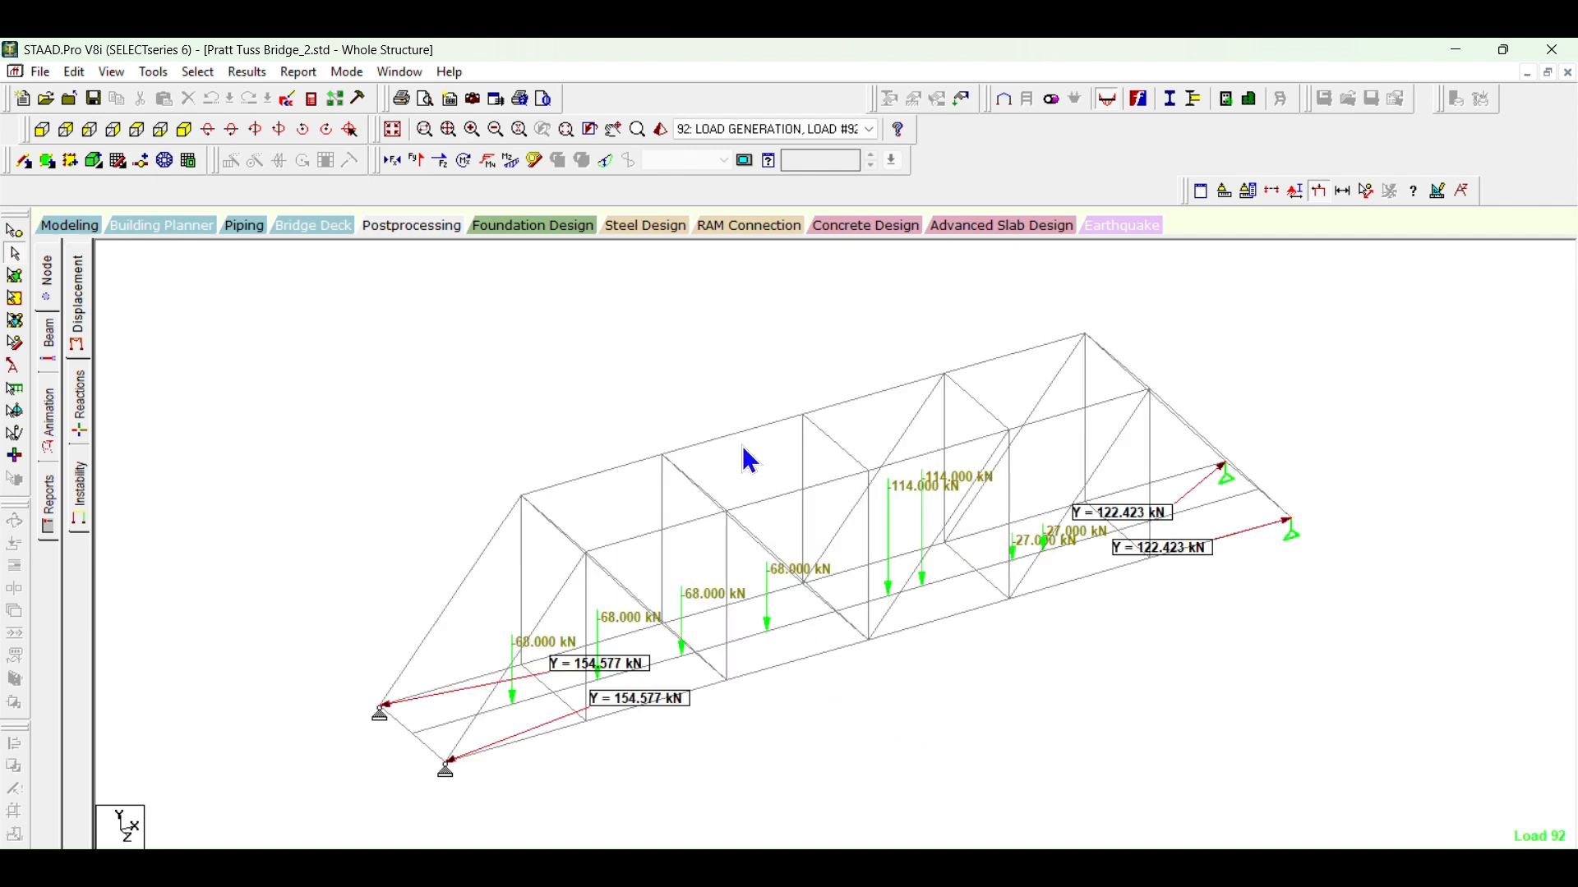
pyautogui.click(278, 130)
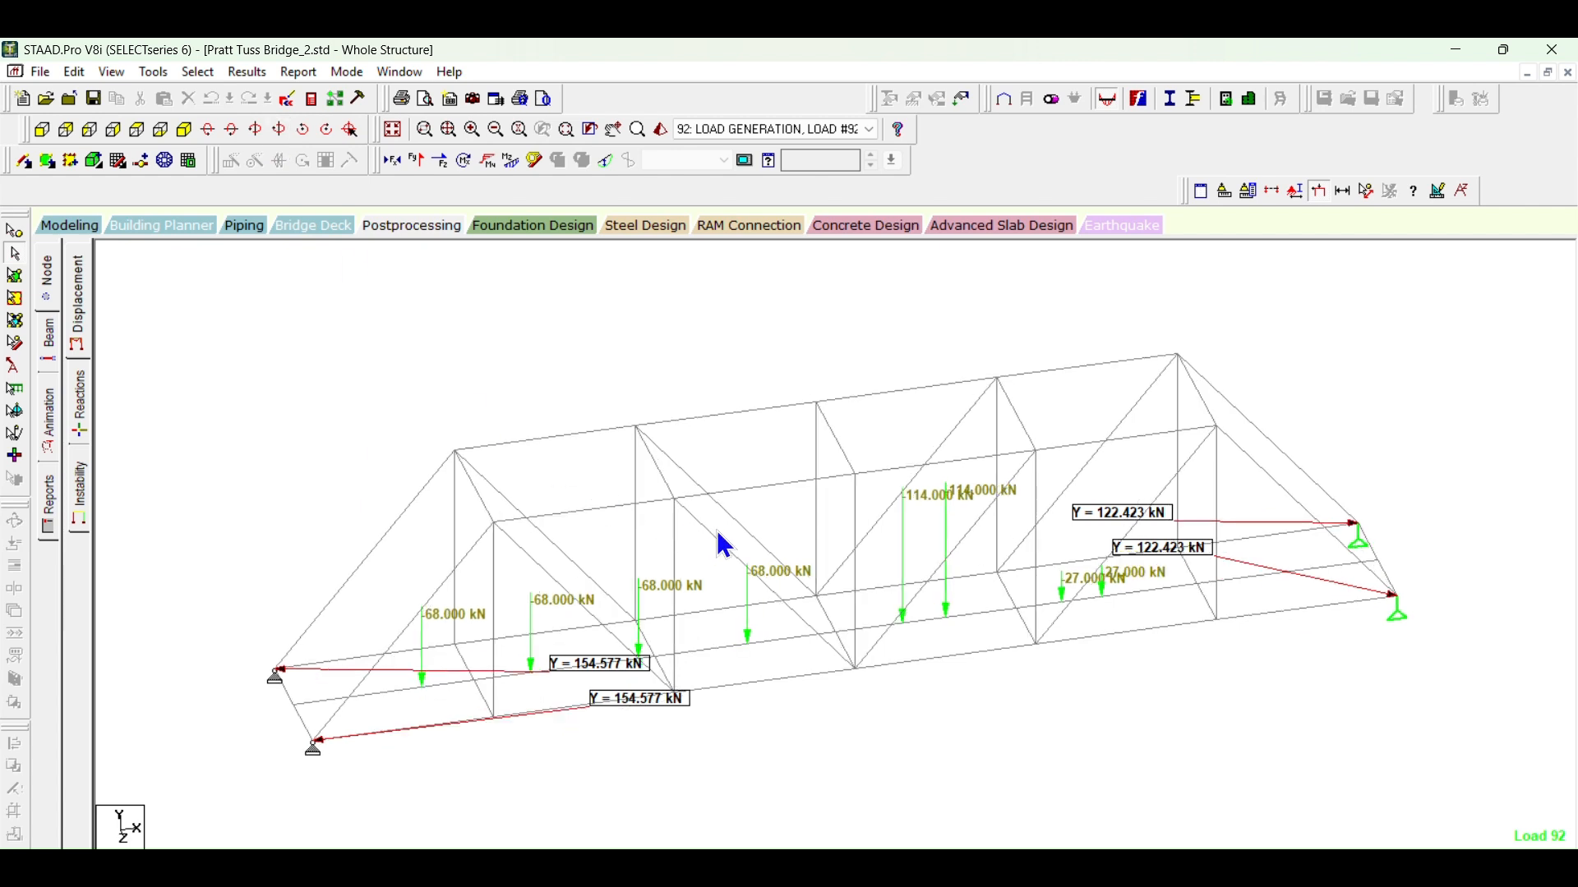
pyautogui.moveTo(711, 532)
pyautogui.moveTo(856, 496)
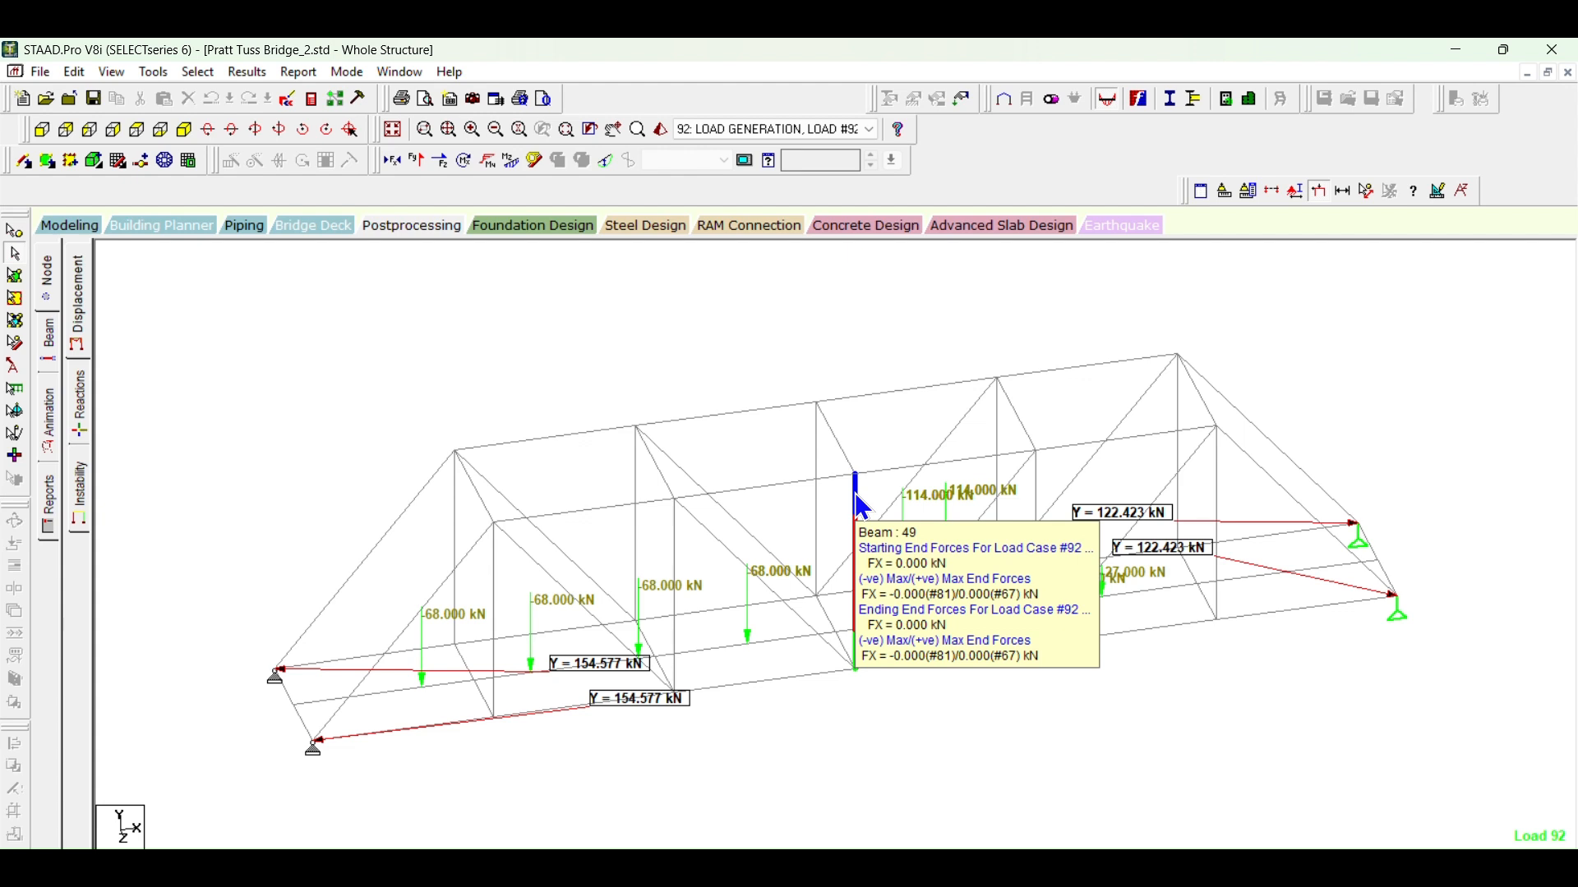
pyautogui.moveTo(817, 437)
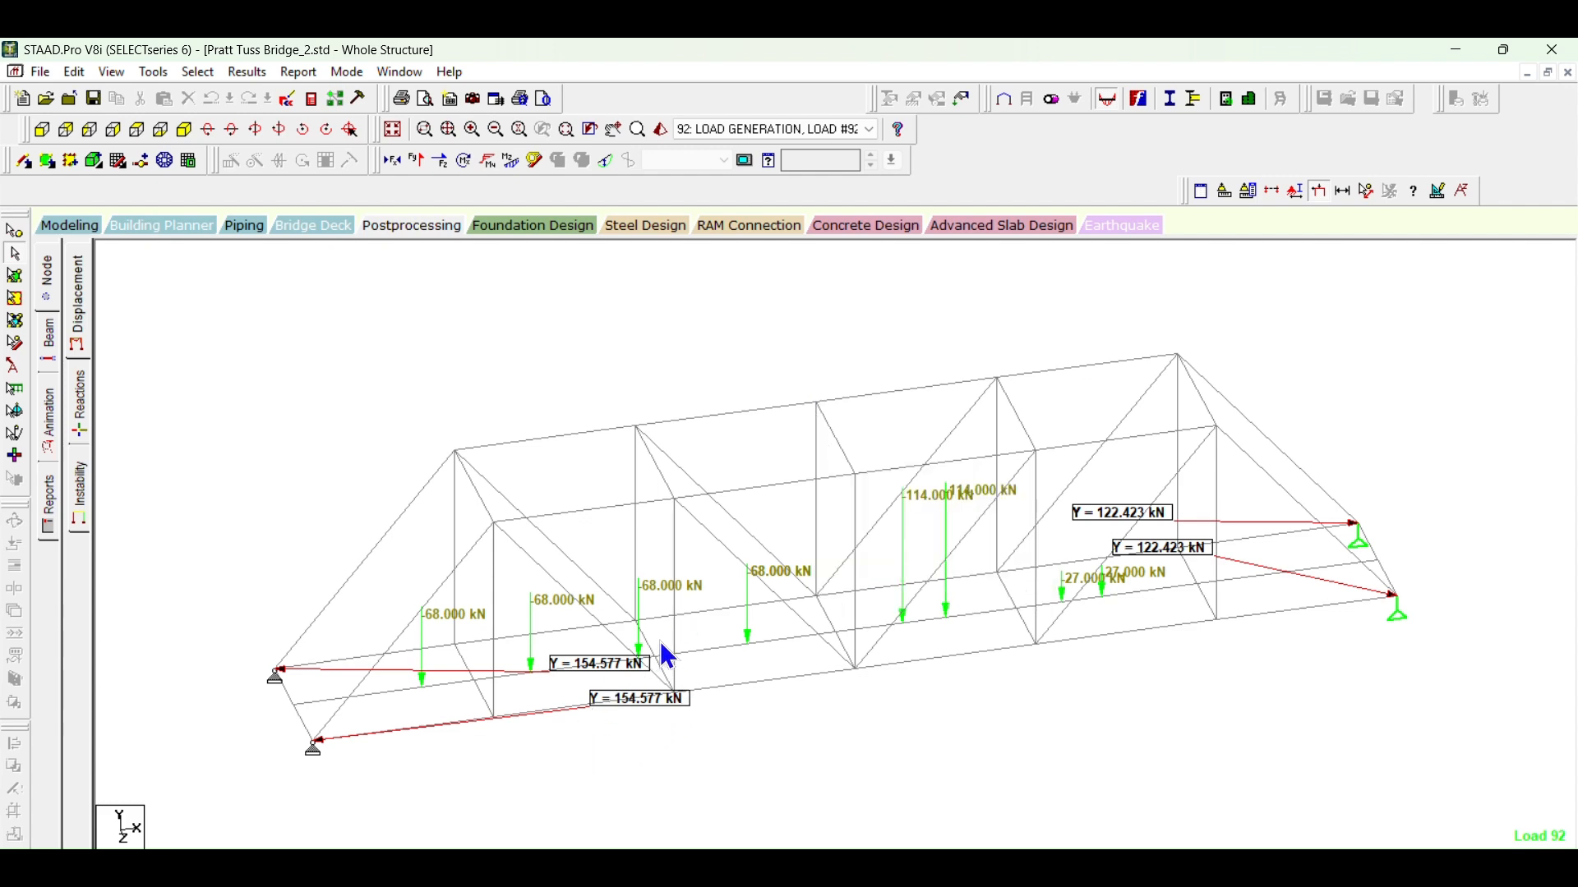
pyautogui.moveTo(739, 514); pyautogui.dragTo(779, 444, button='middle')
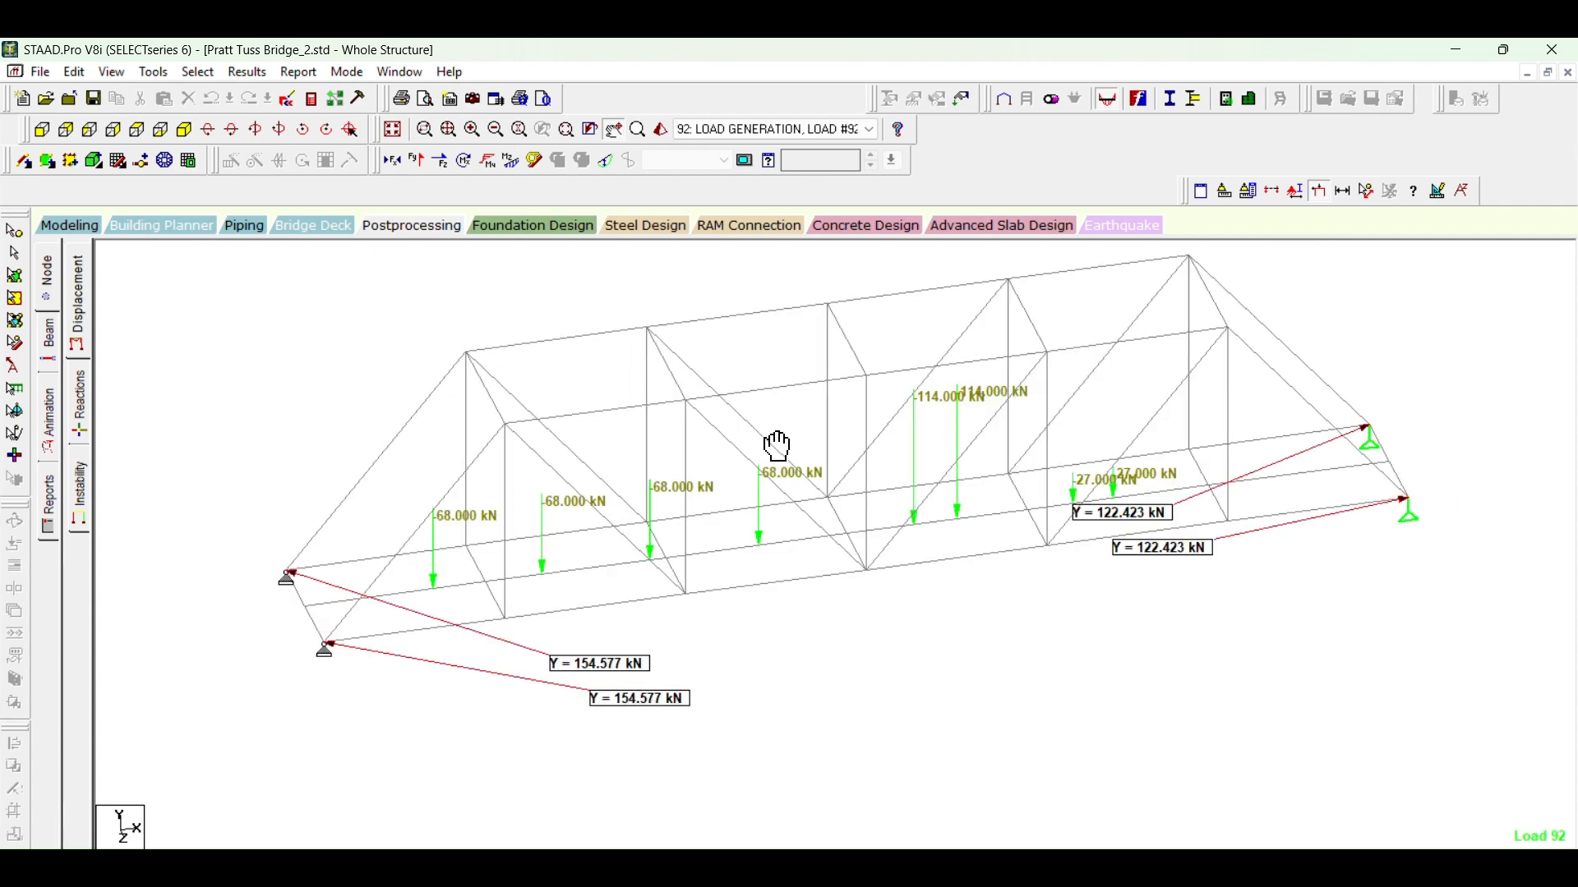
pyautogui.moveTo(756, 430)
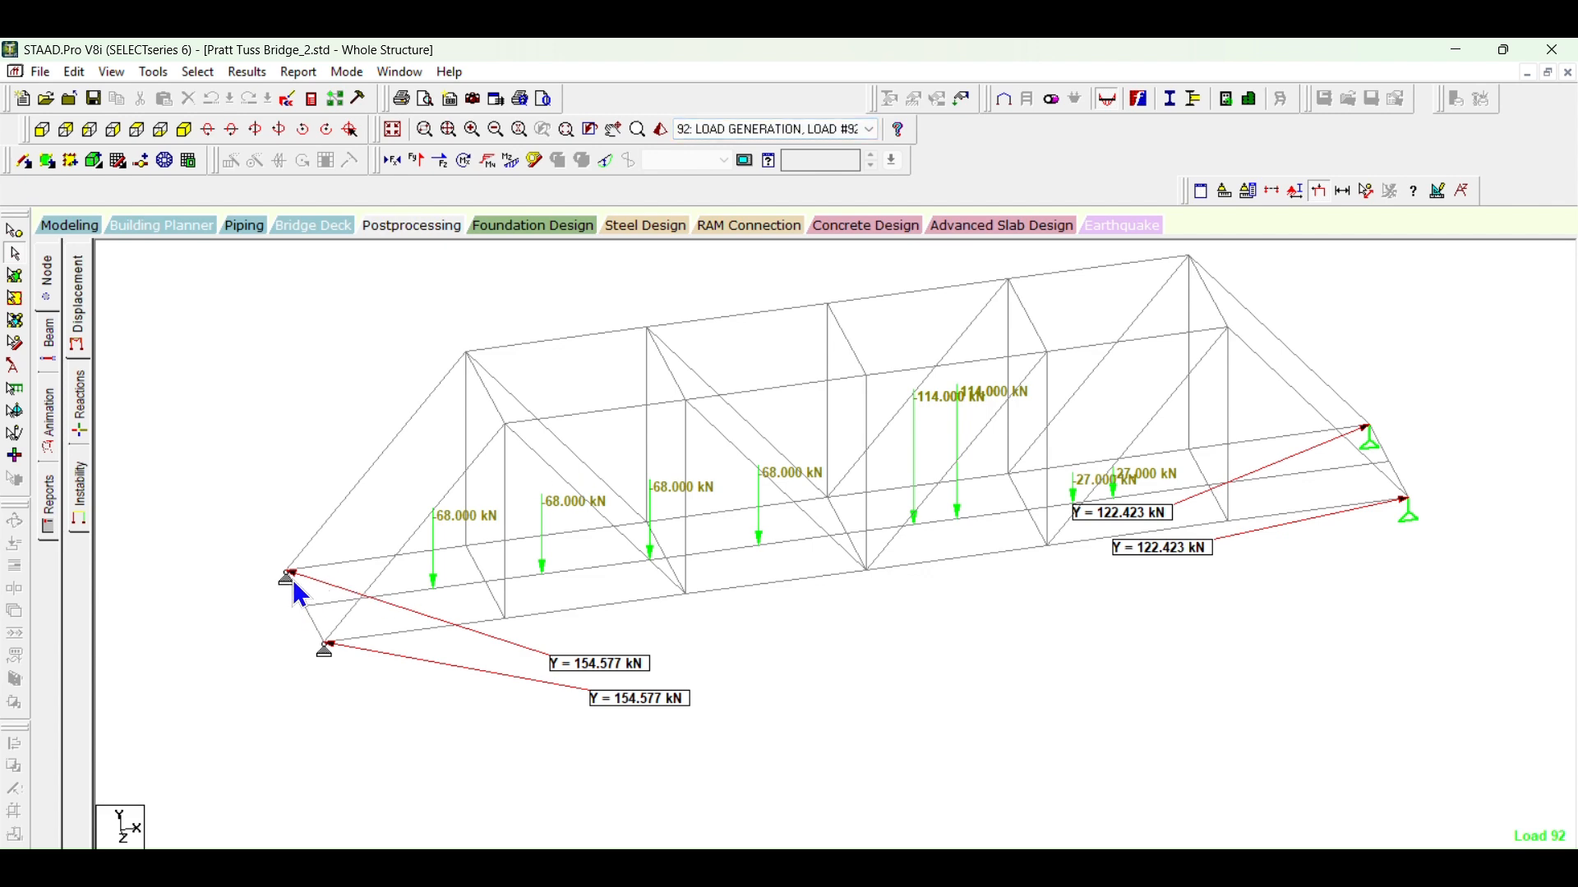
# Step: Advance the active load to case 98 to compare the support reactions, and return to load case 1
pyautogui.scroll(-9, 731, 122)
pyautogui.scroll(-6, 731, 121)
pyautogui.scroll(9, 731, 121)
pyautogui.click(732, 121)
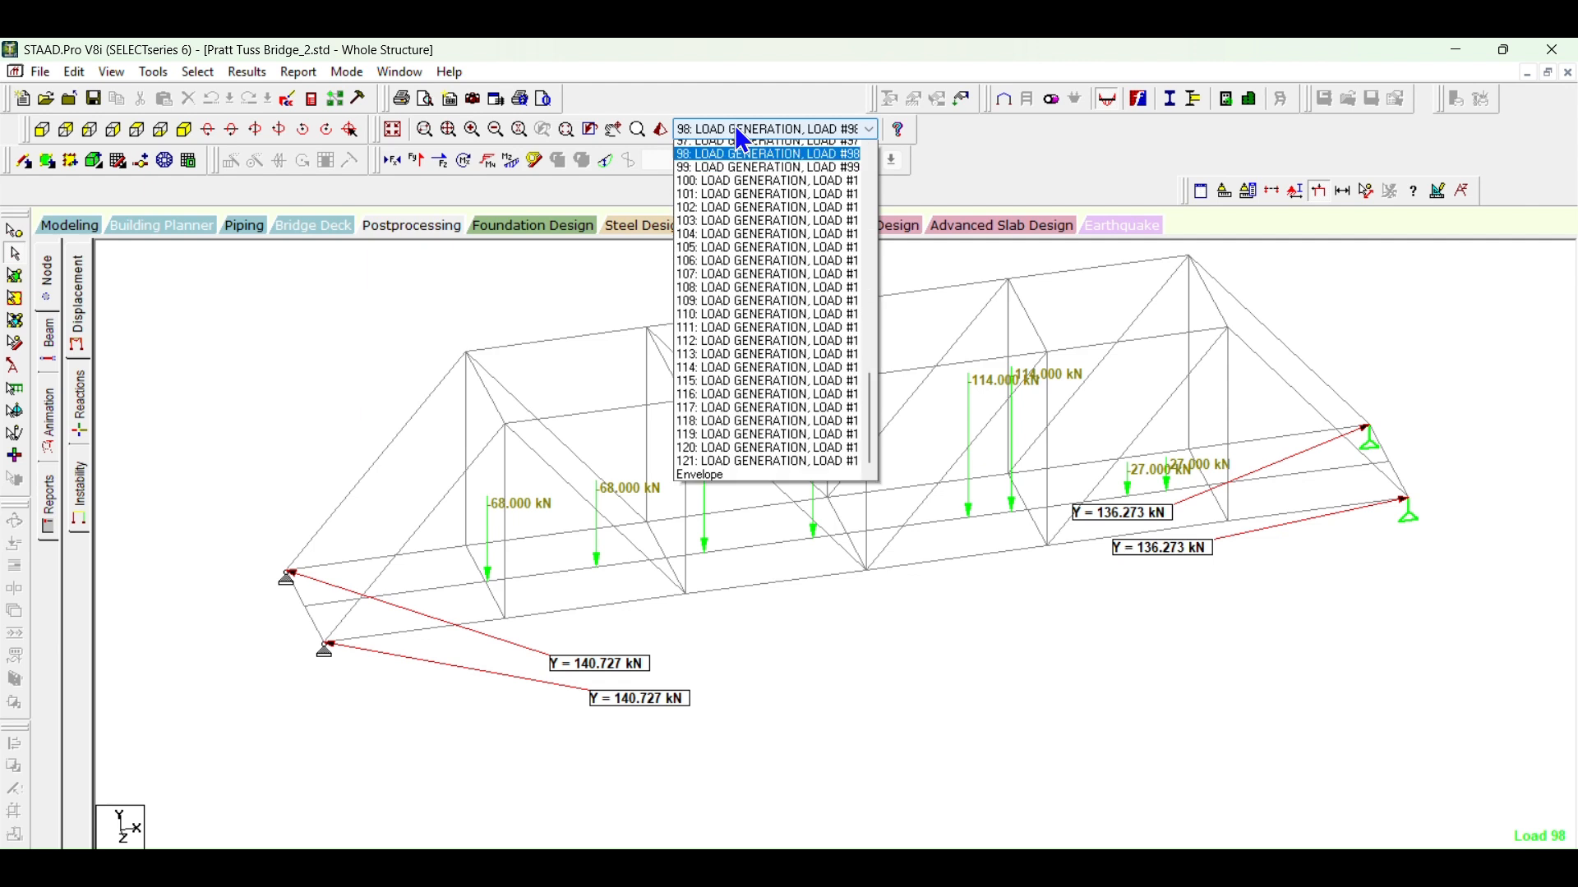
pyautogui.moveTo(870, 479); pyautogui.dragTo(870, 202)
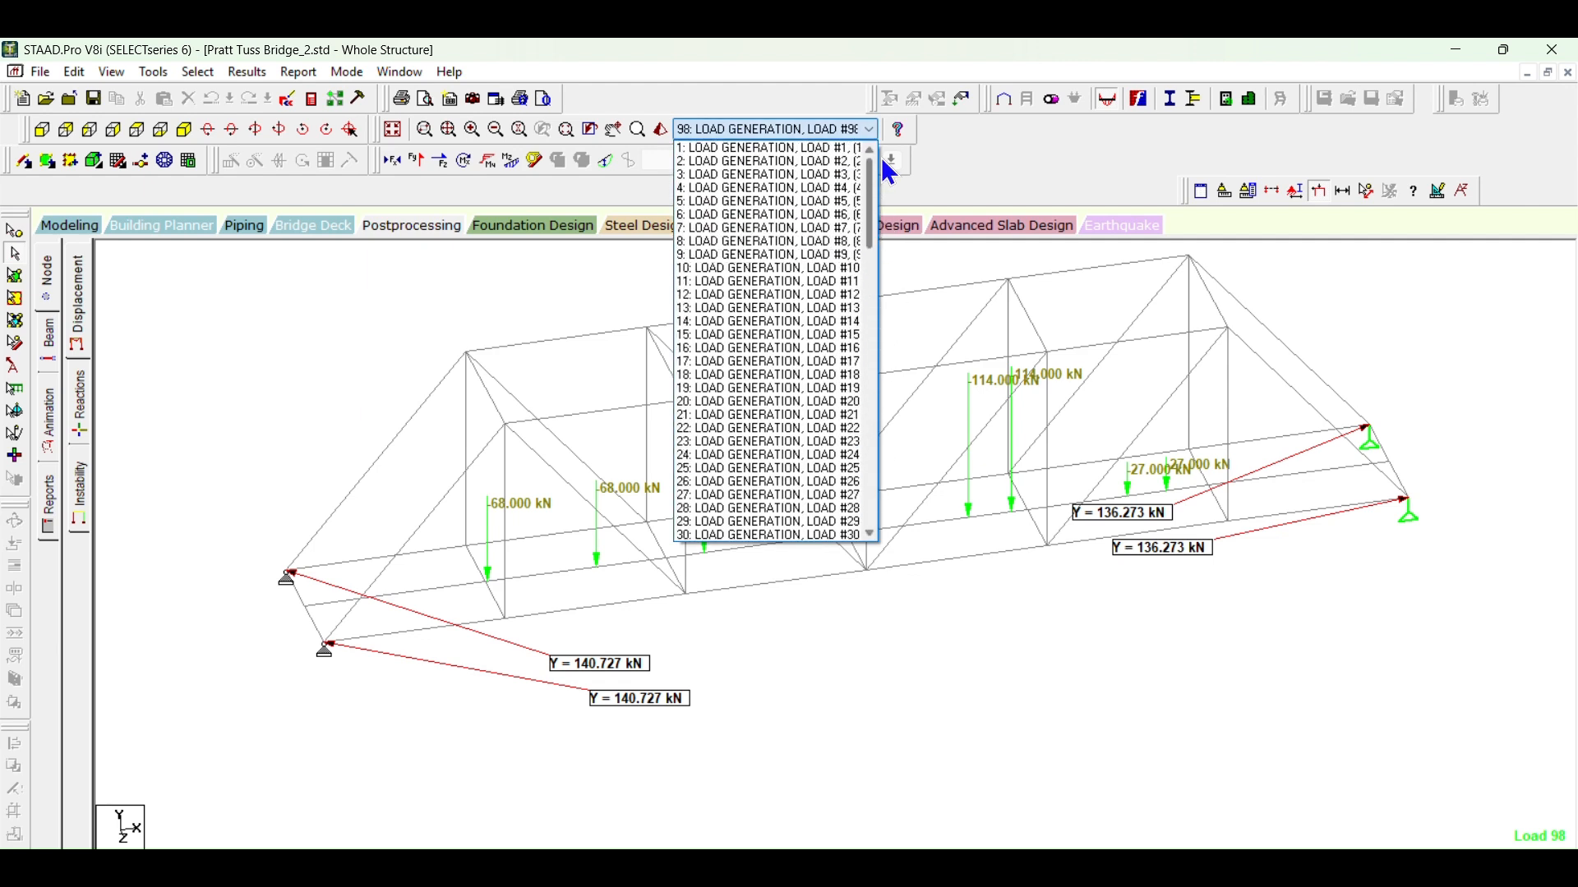
pyautogui.click(774, 150)
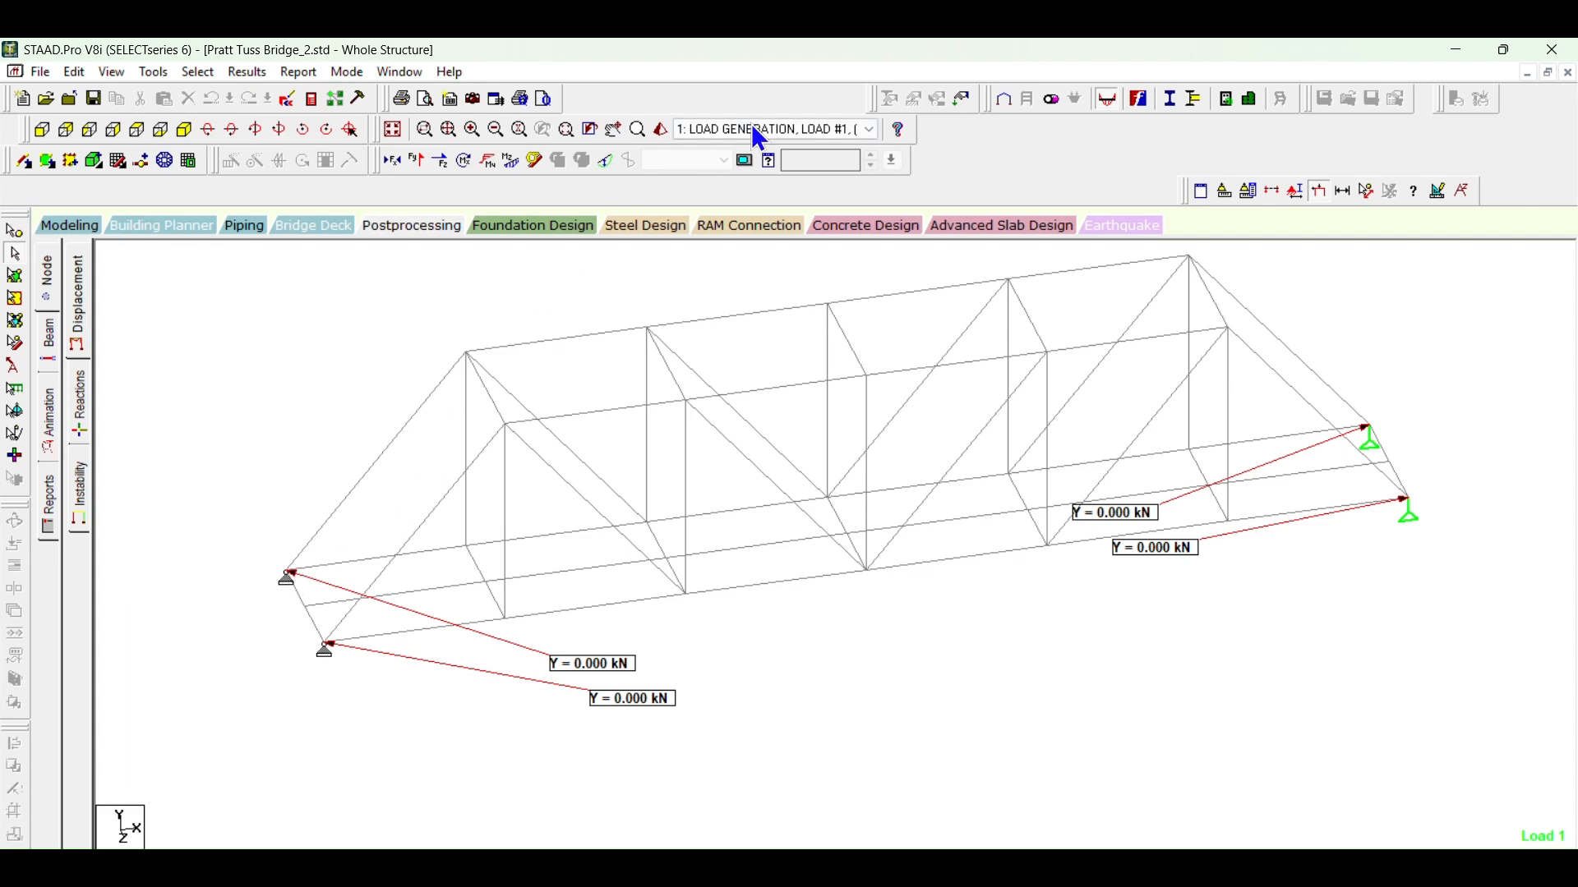
# Step: Step through the moving load cases from 1 to 68, following how the vertical support reactions change
pyautogui.scroll(-10, 748, 133)
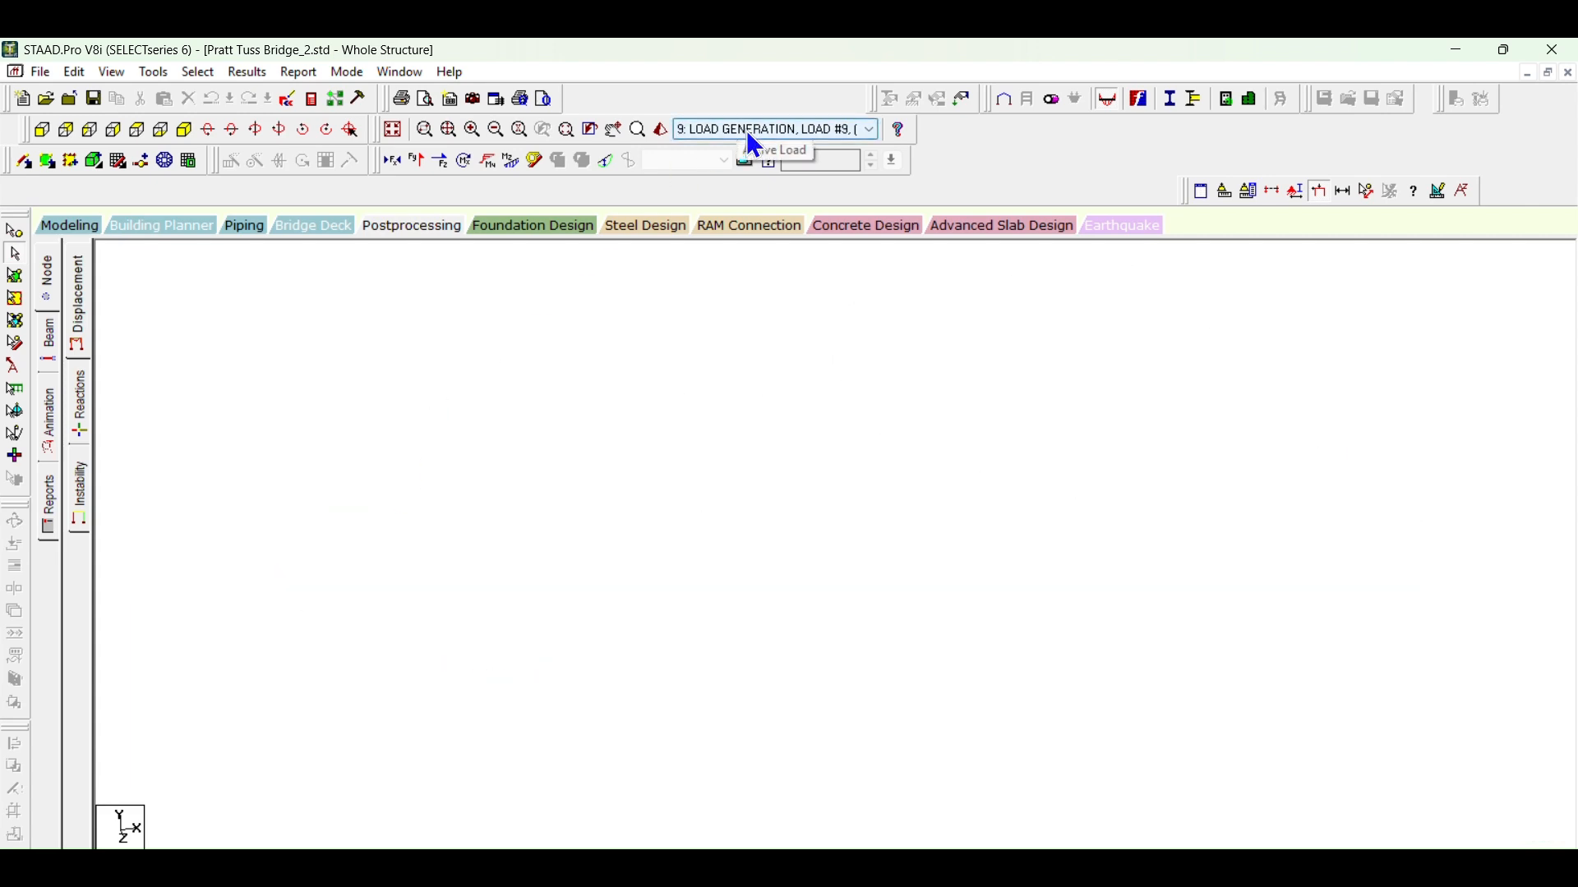
pyautogui.scroll(-9, 748, 133)
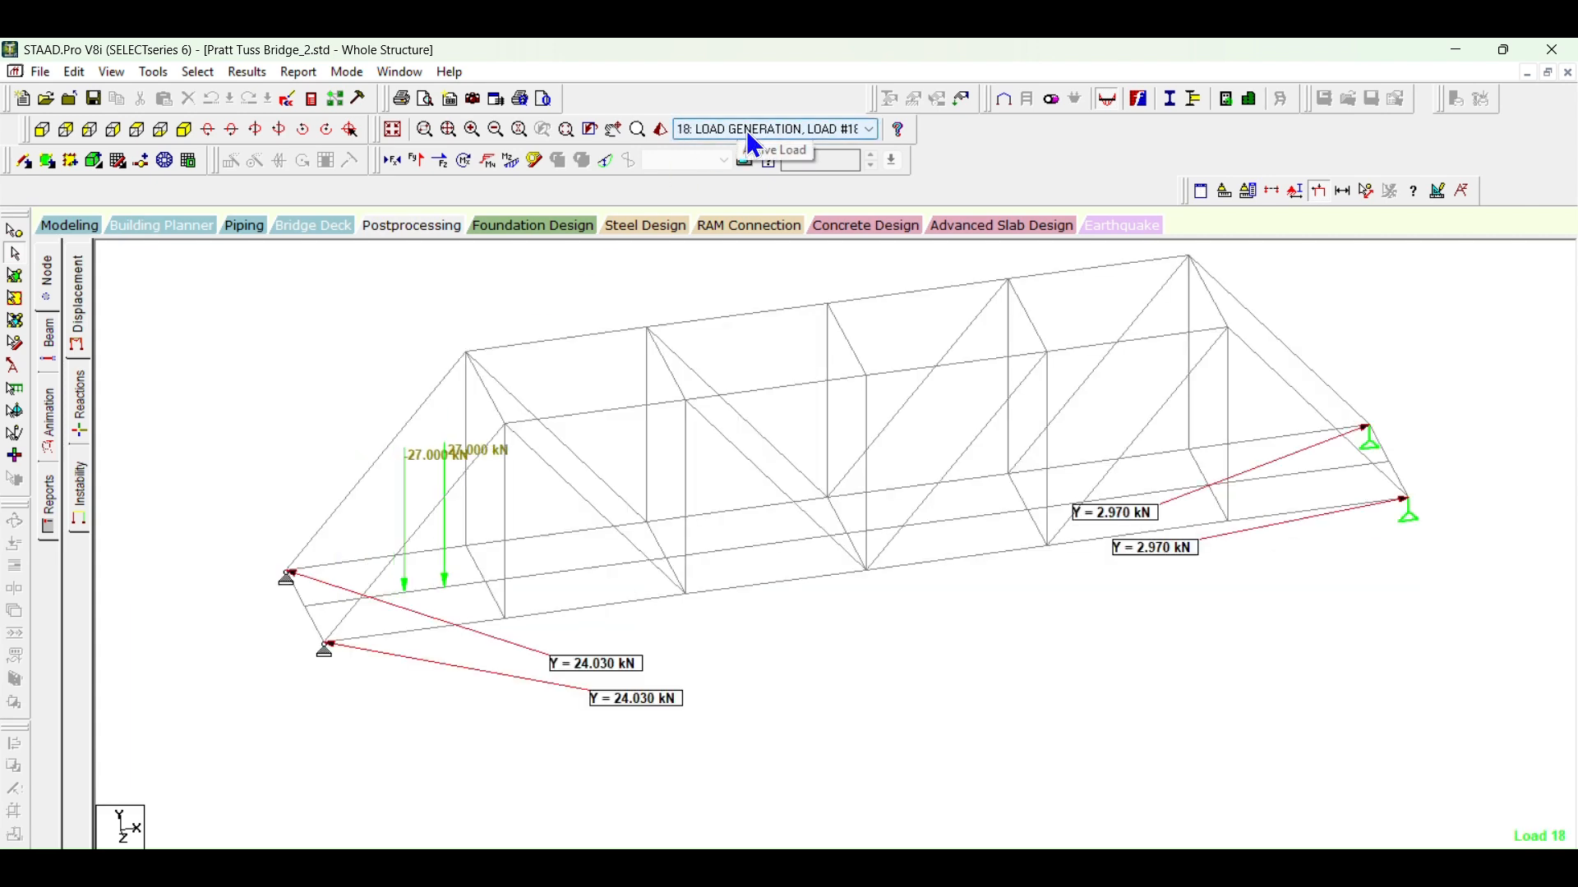
pyautogui.scroll(-1, 754, 145)
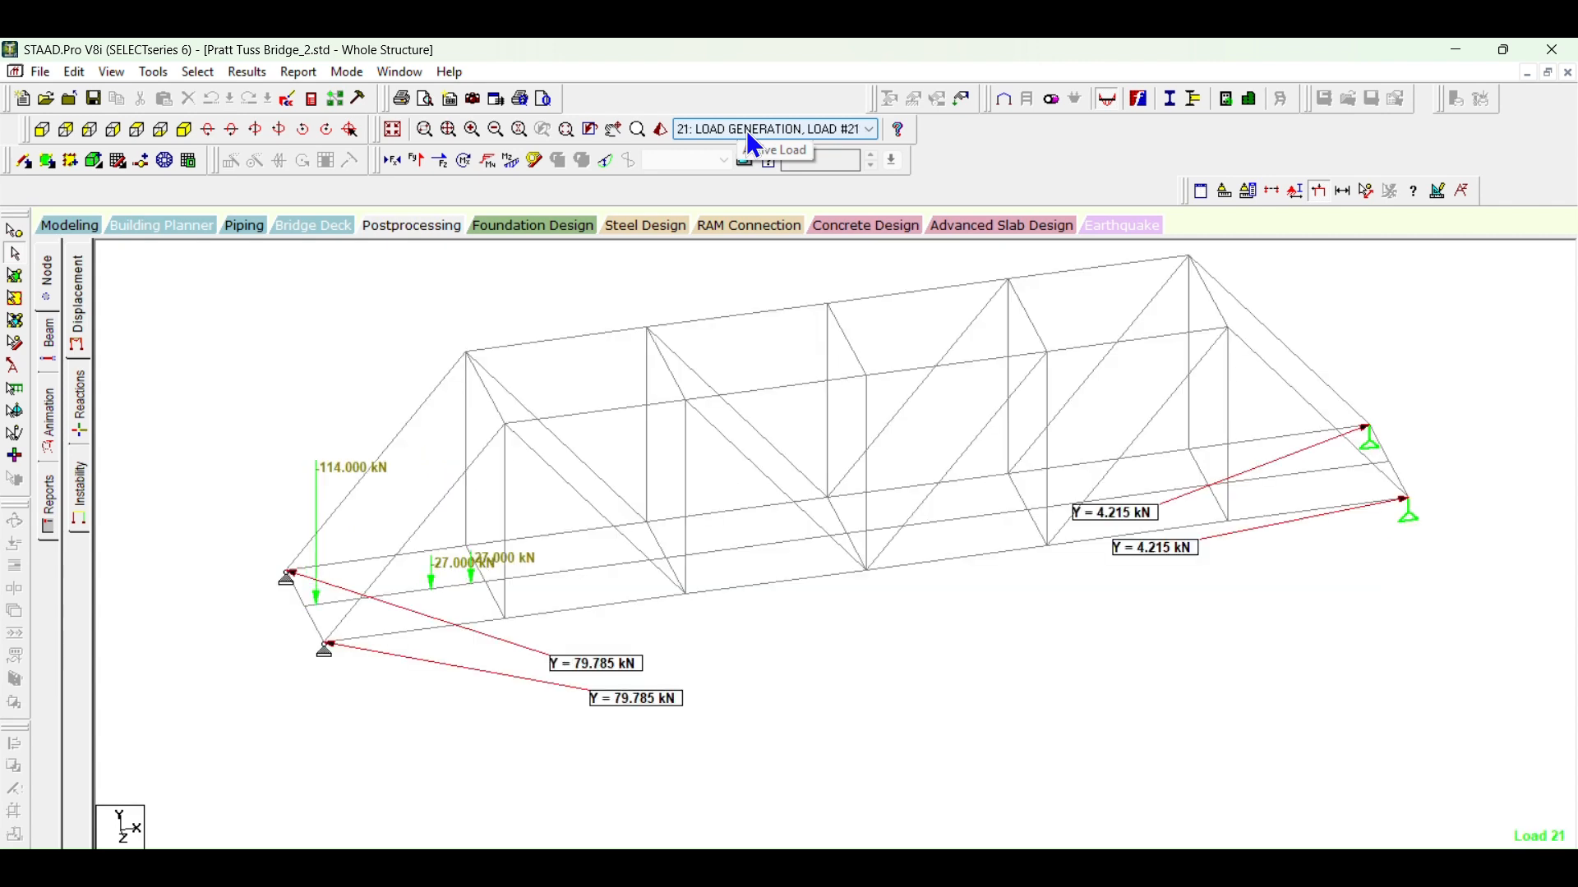
pyautogui.scroll(-13, 749, 140)
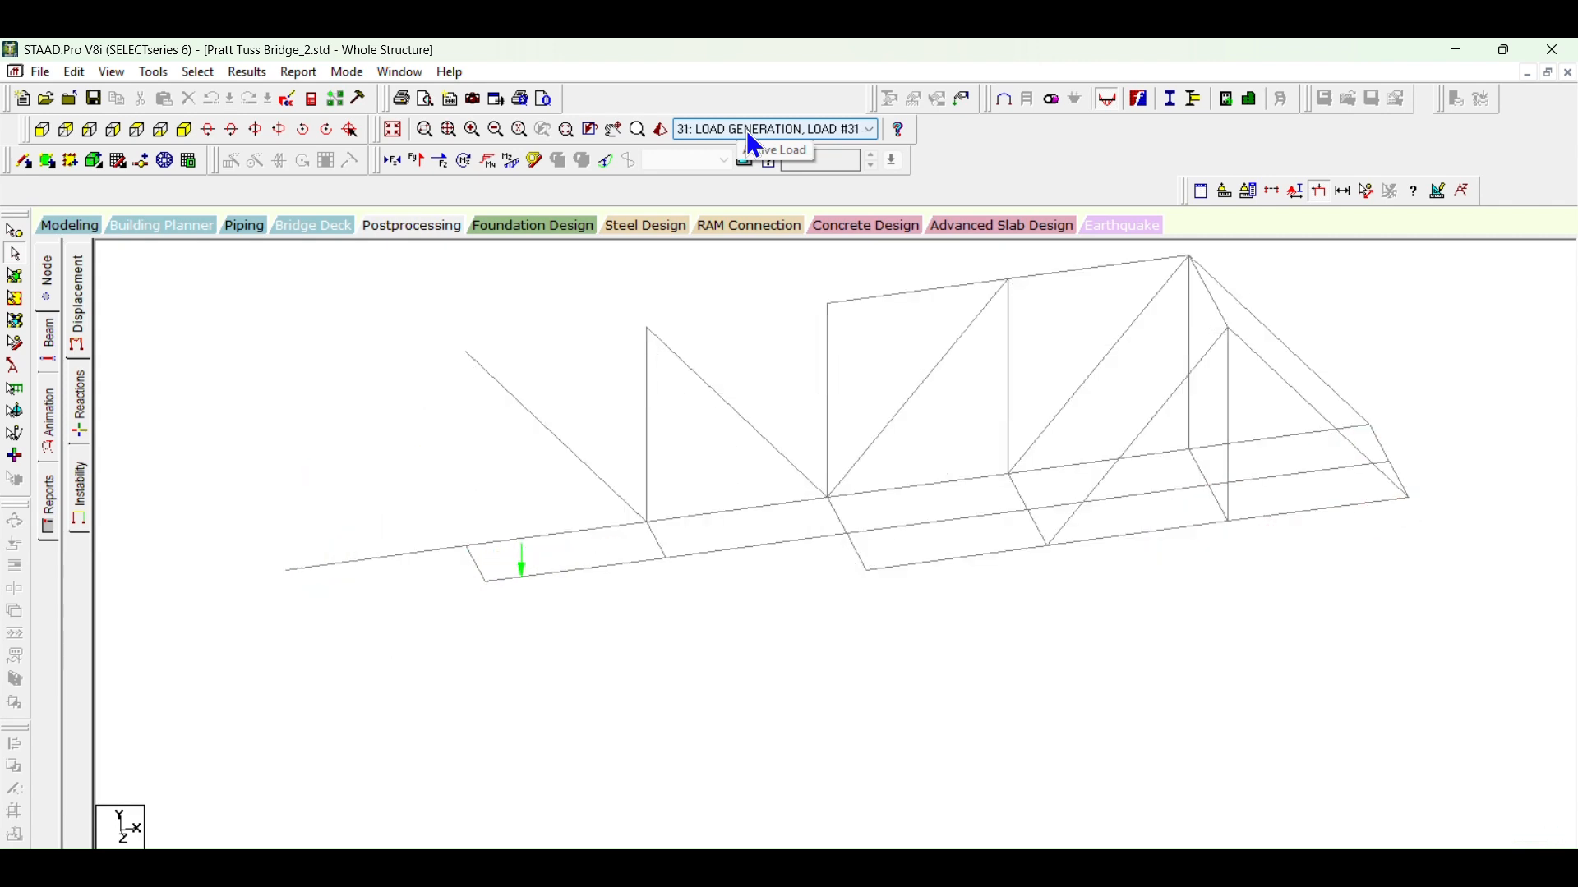
pyautogui.scroll(-16, 748, 133)
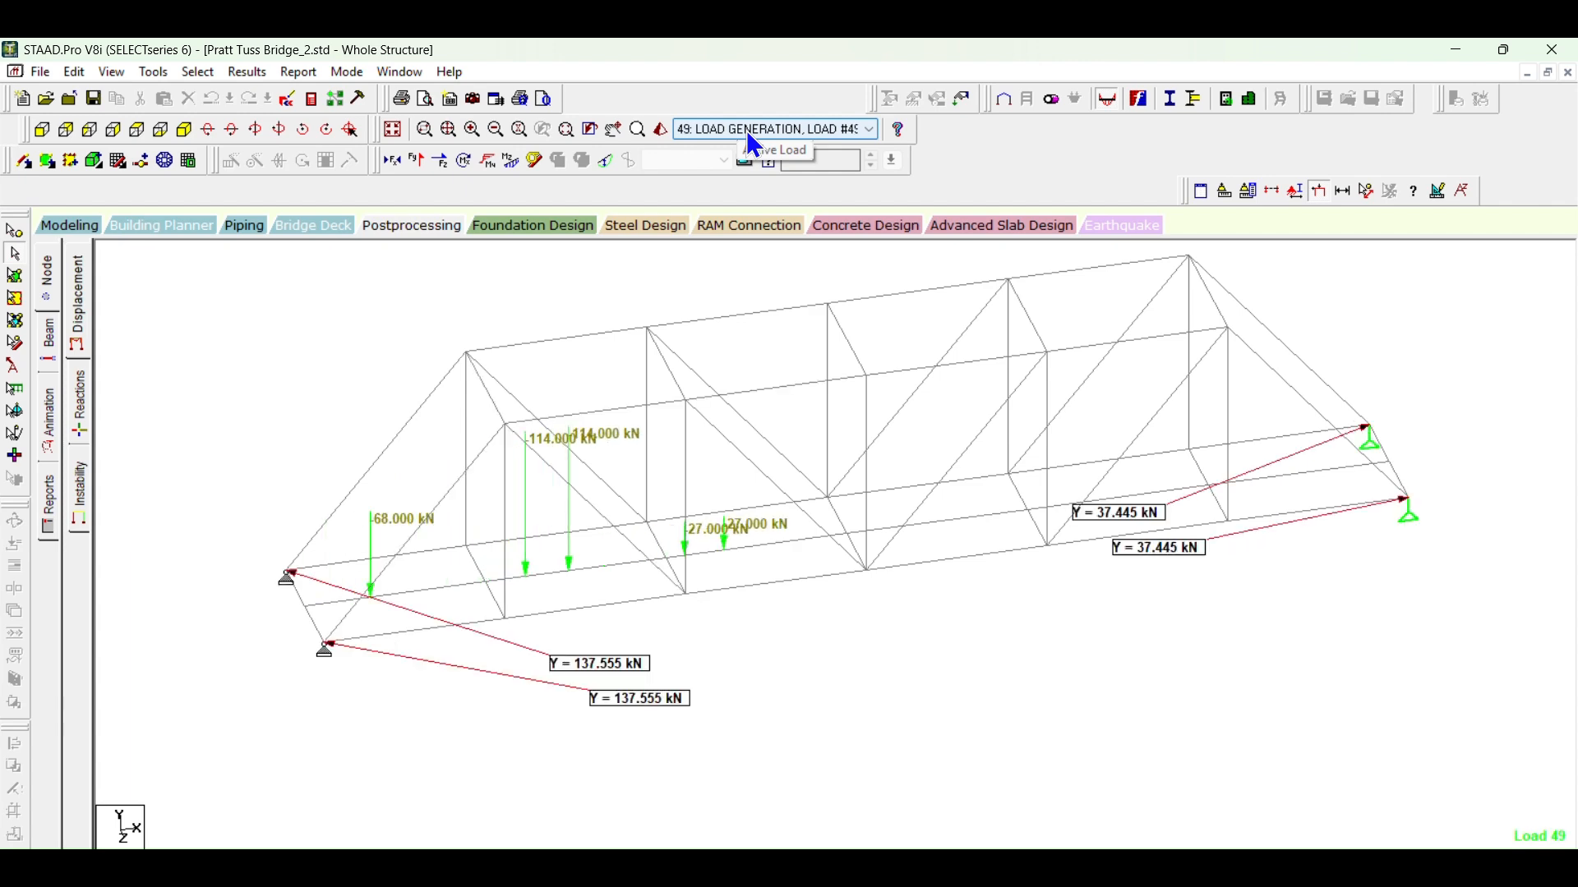
pyautogui.scroll(-3, 748, 133)
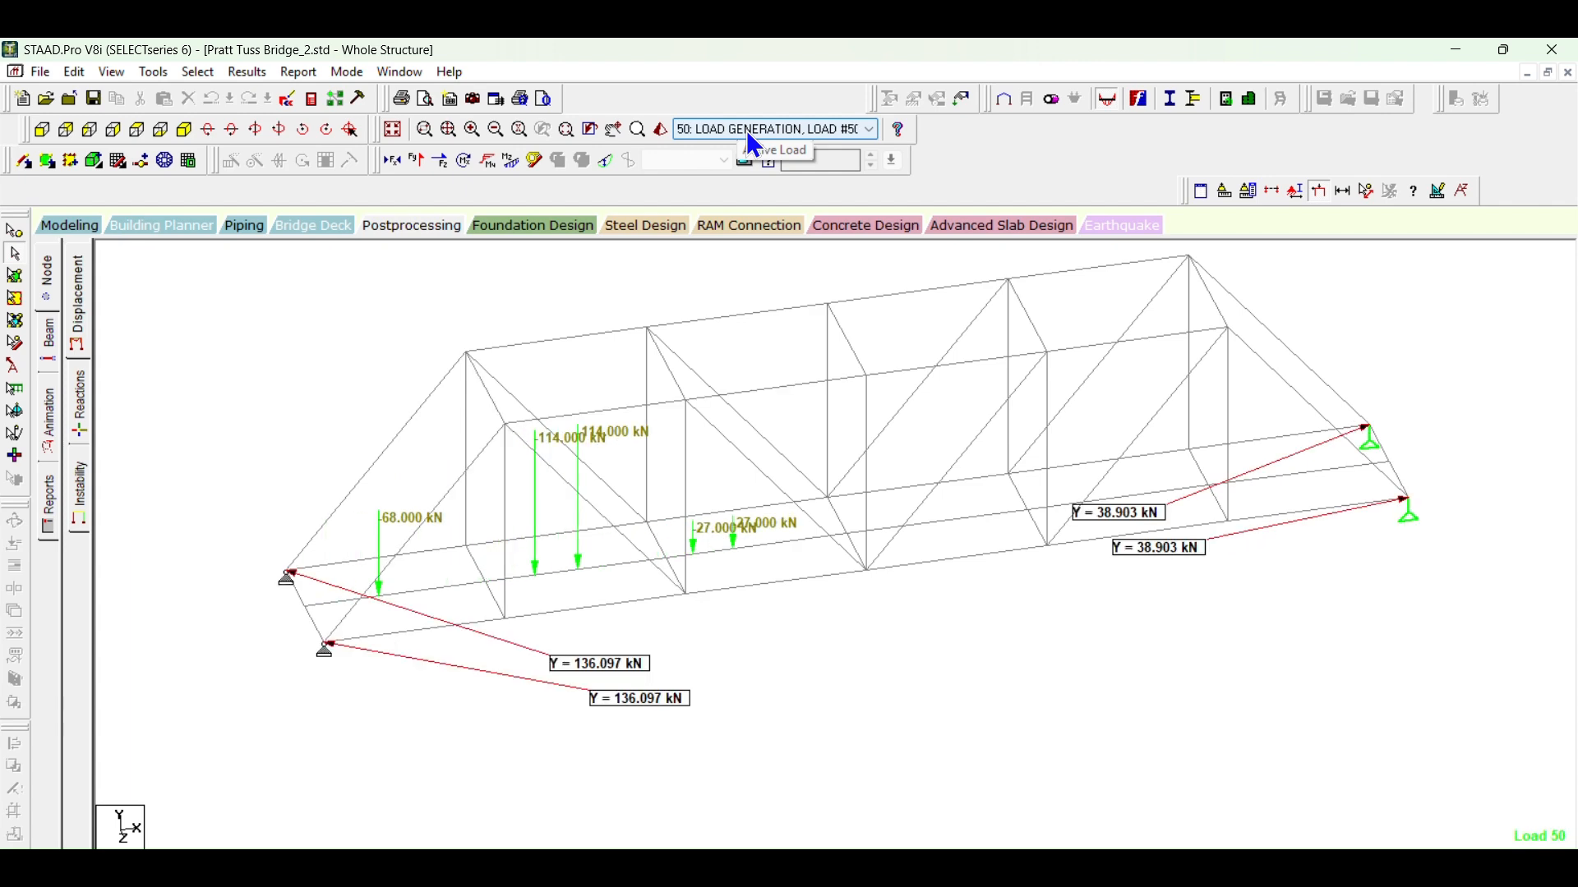
pyautogui.scroll(-7, 750, 138)
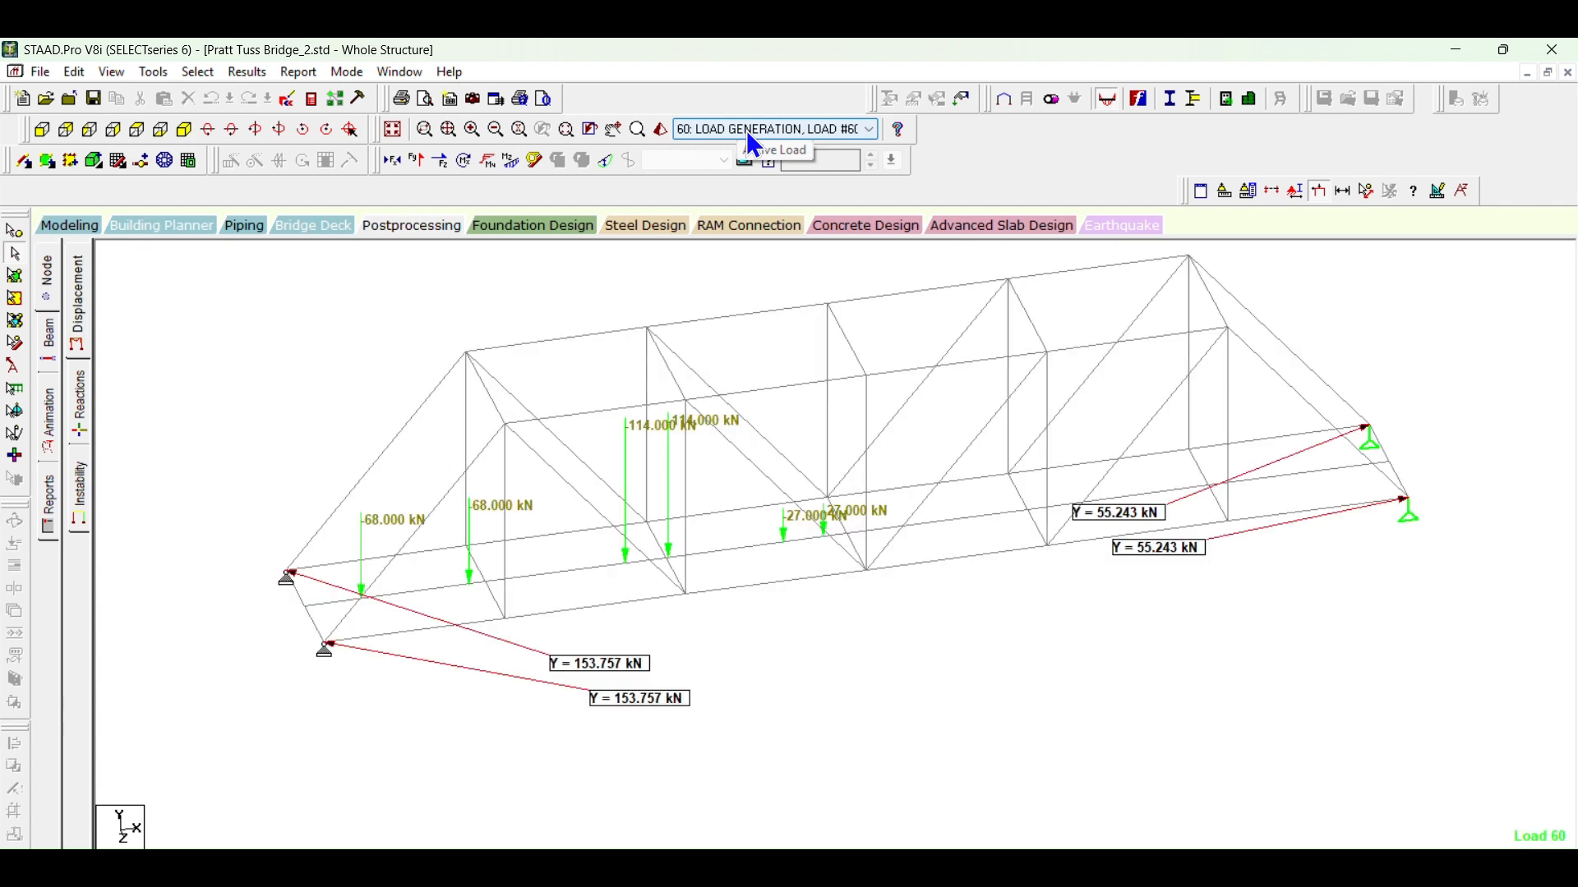
pyautogui.scroll(-6, 750, 140)
pyautogui.scroll(-10, 747, 136)
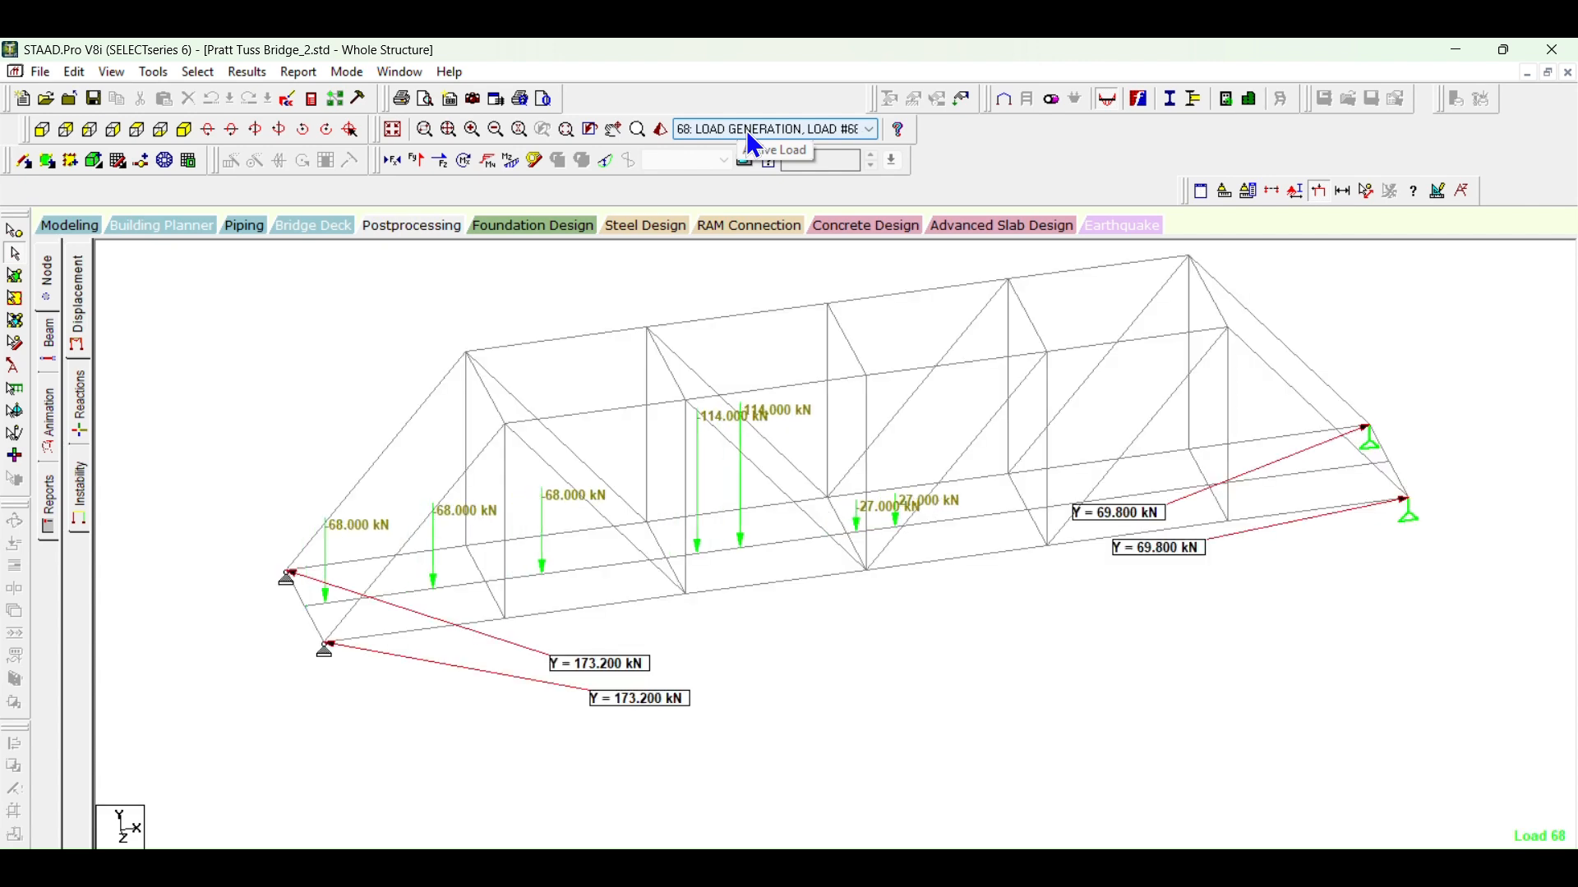
# Step: Step the active load onward from case 68 to 98 and back to case 79, comparing the vertical support reactions
pyautogui.scroll(-4, 749, 137)
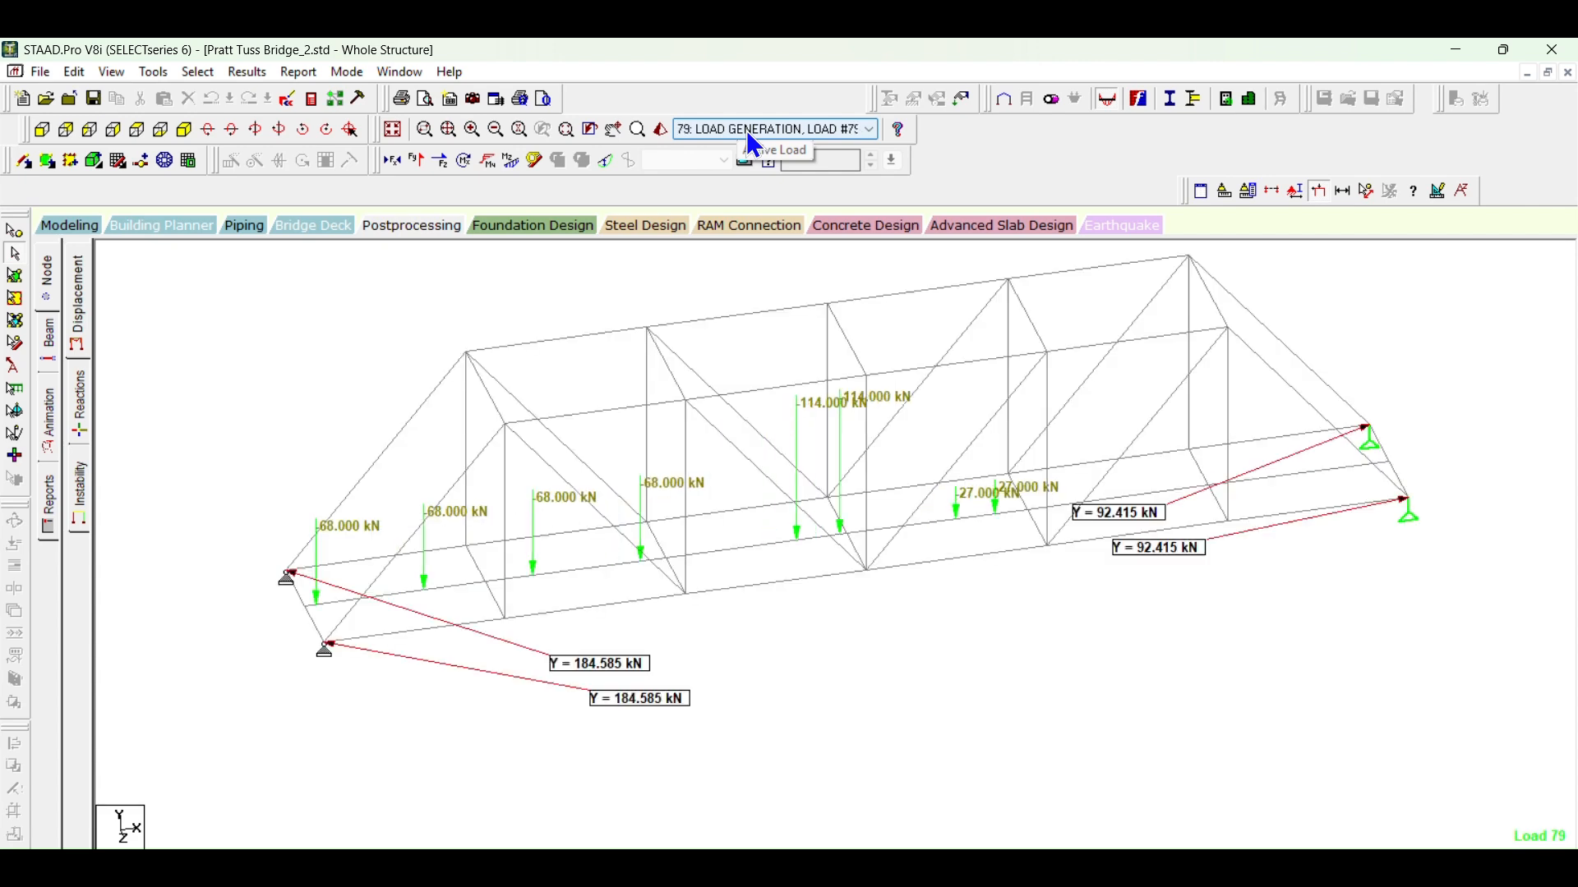
pyautogui.scroll(-8, 749, 142)
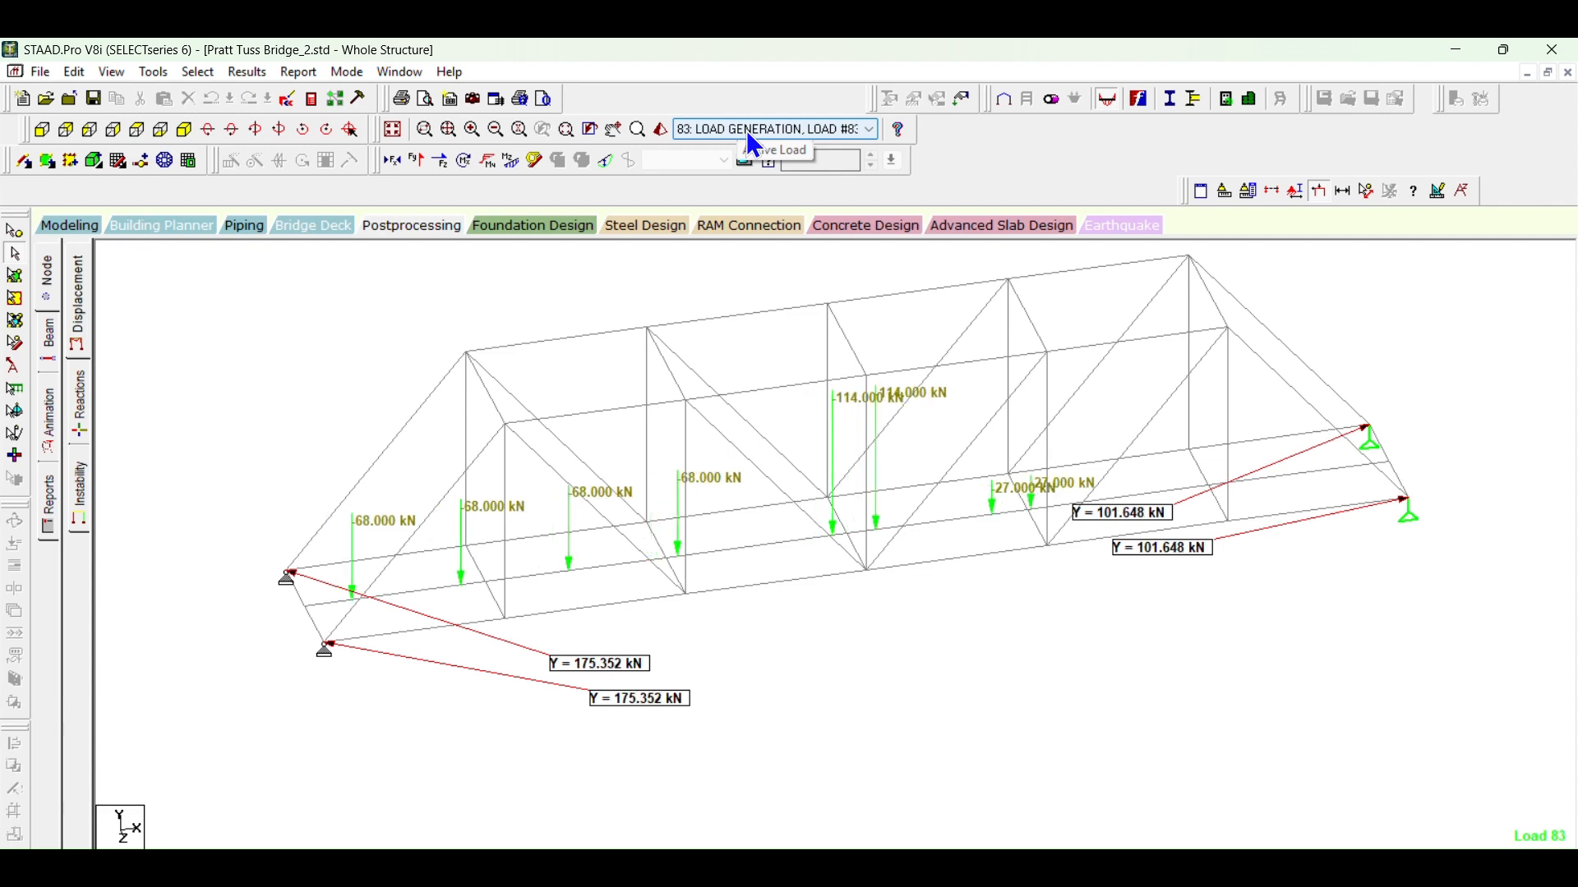
pyautogui.scroll(-1, 749, 141)
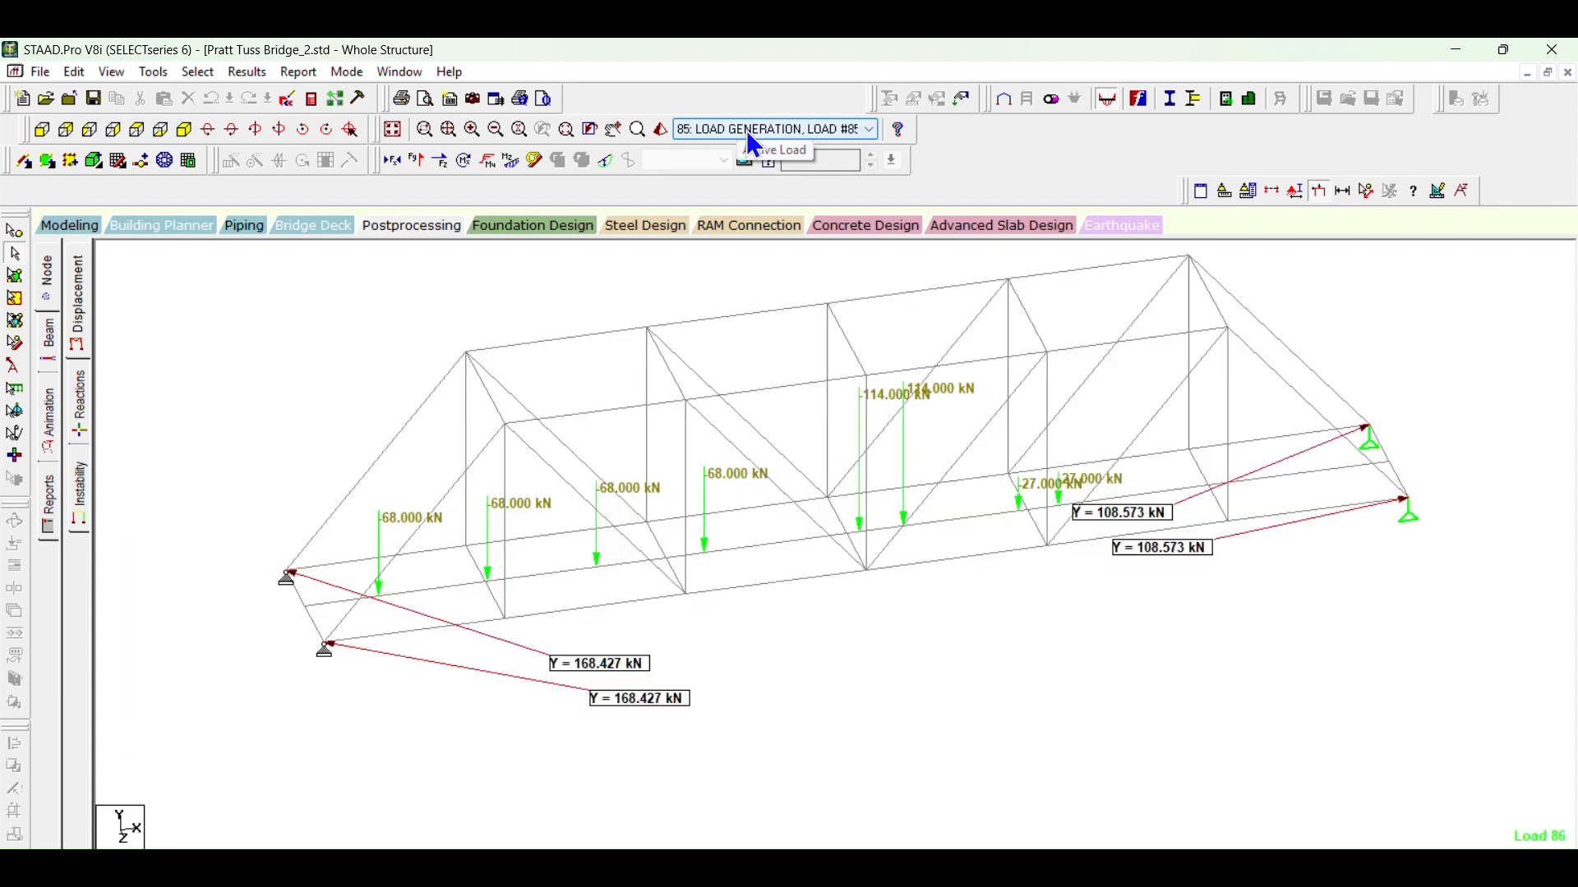
pyautogui.scroll(-7, 751, 140)
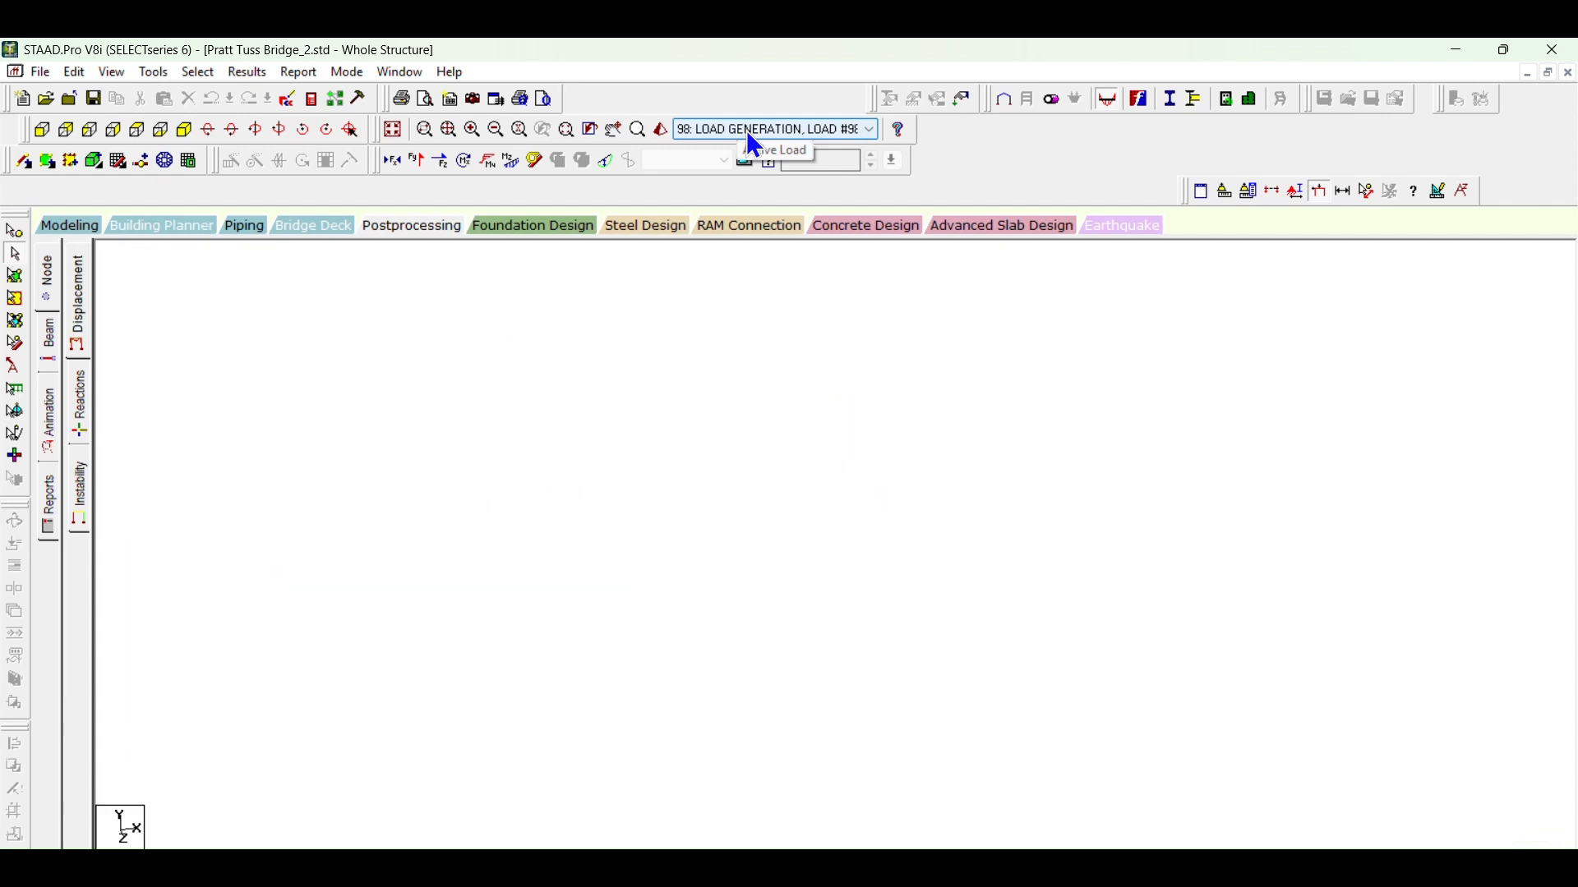
pyautogui.scroll(18, 749, 140)
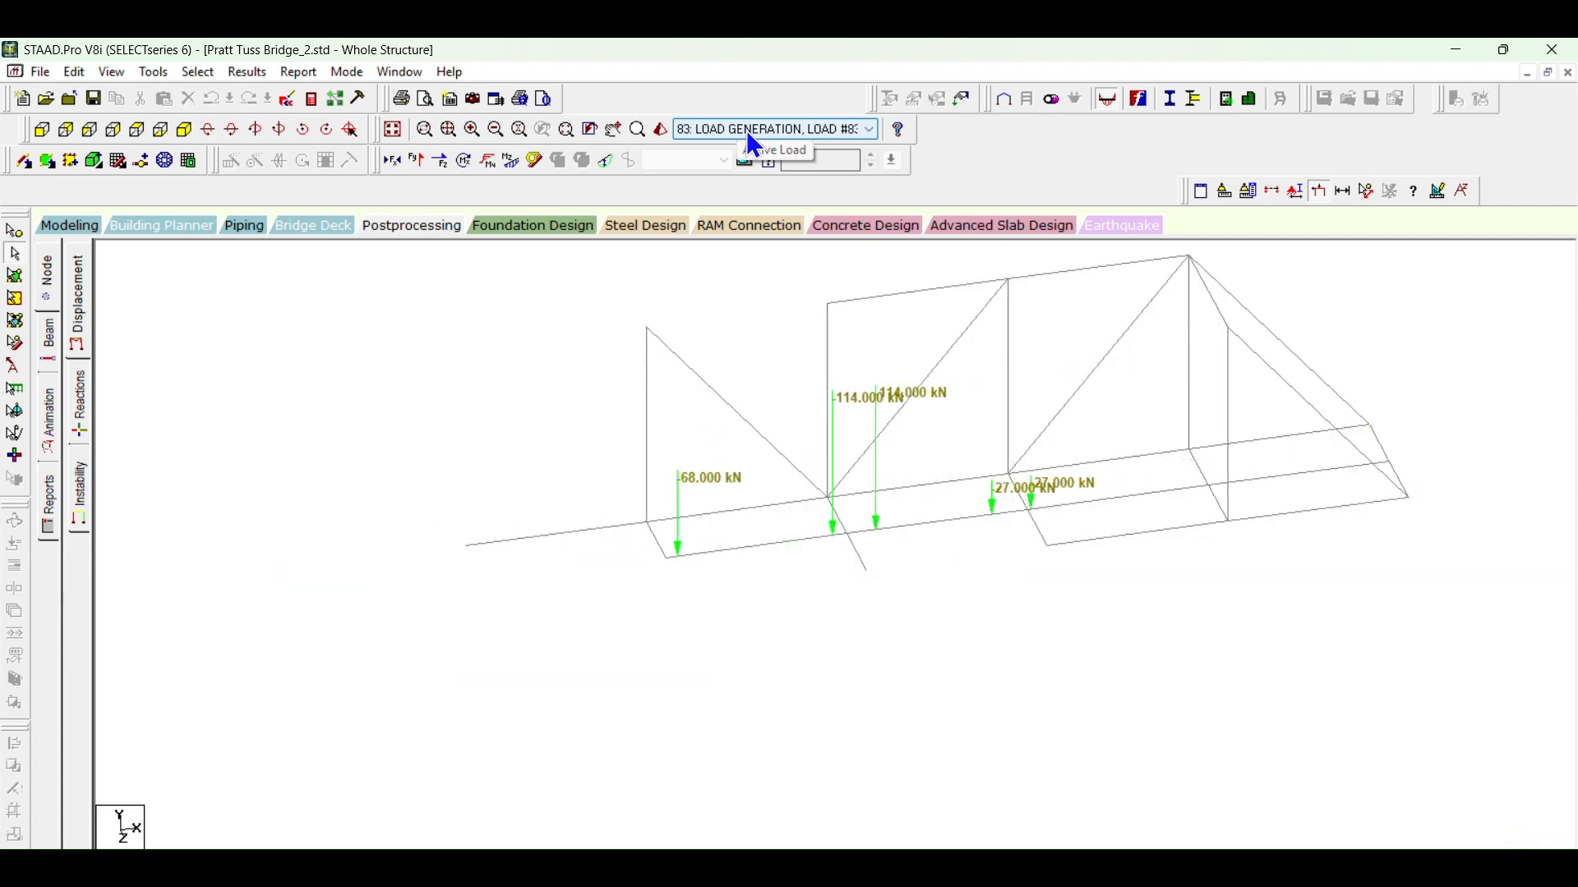
pyautogui.scroll(-1, 753, 144)
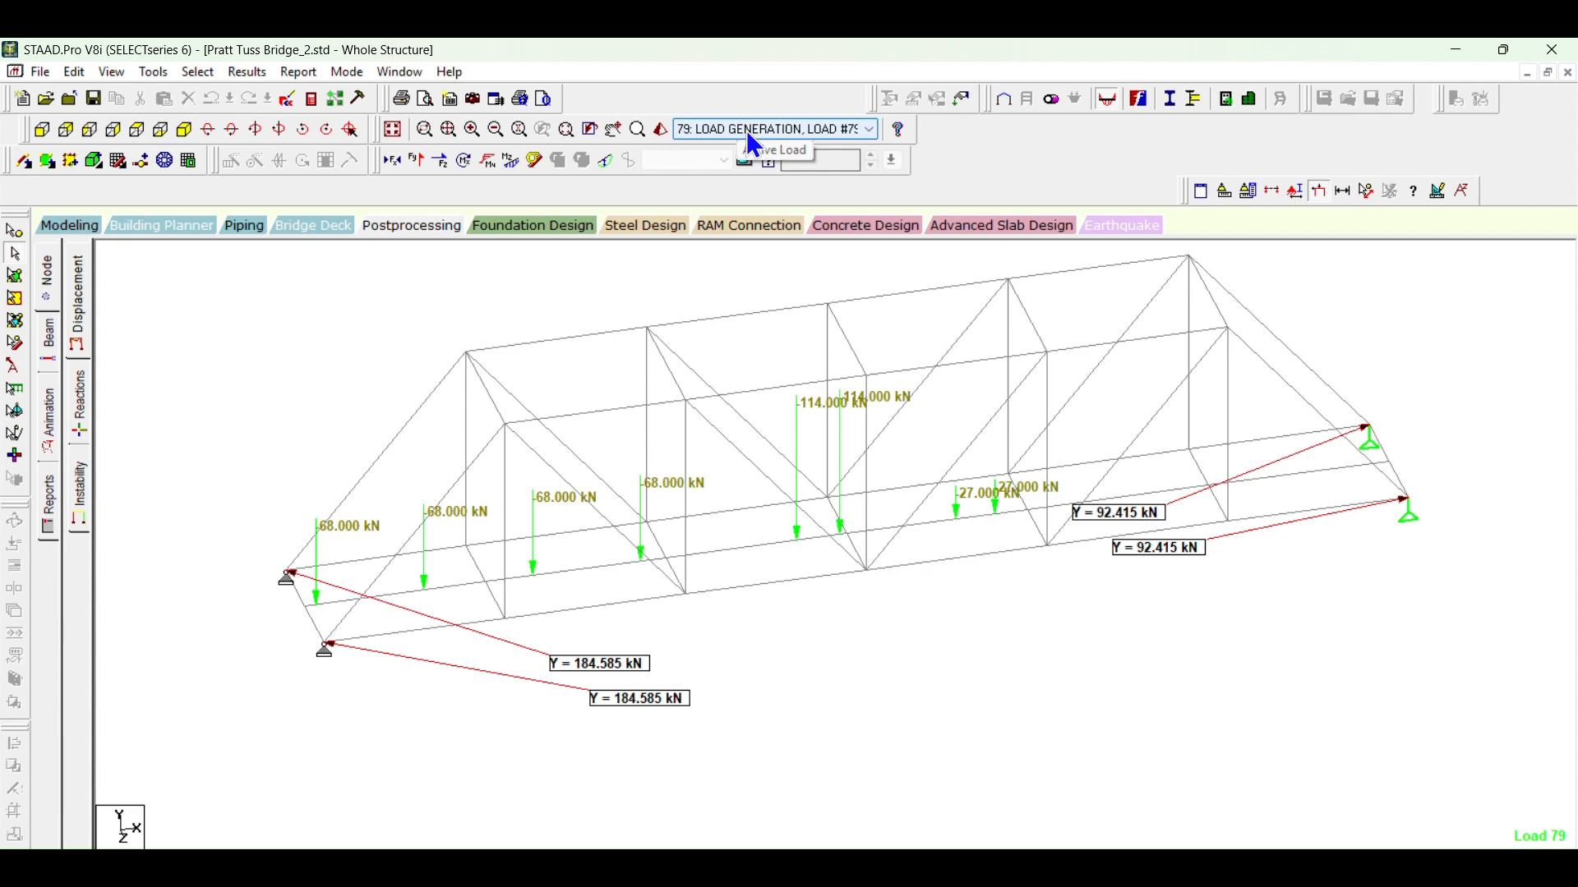
pyautogui.moveTo(1371, 434)
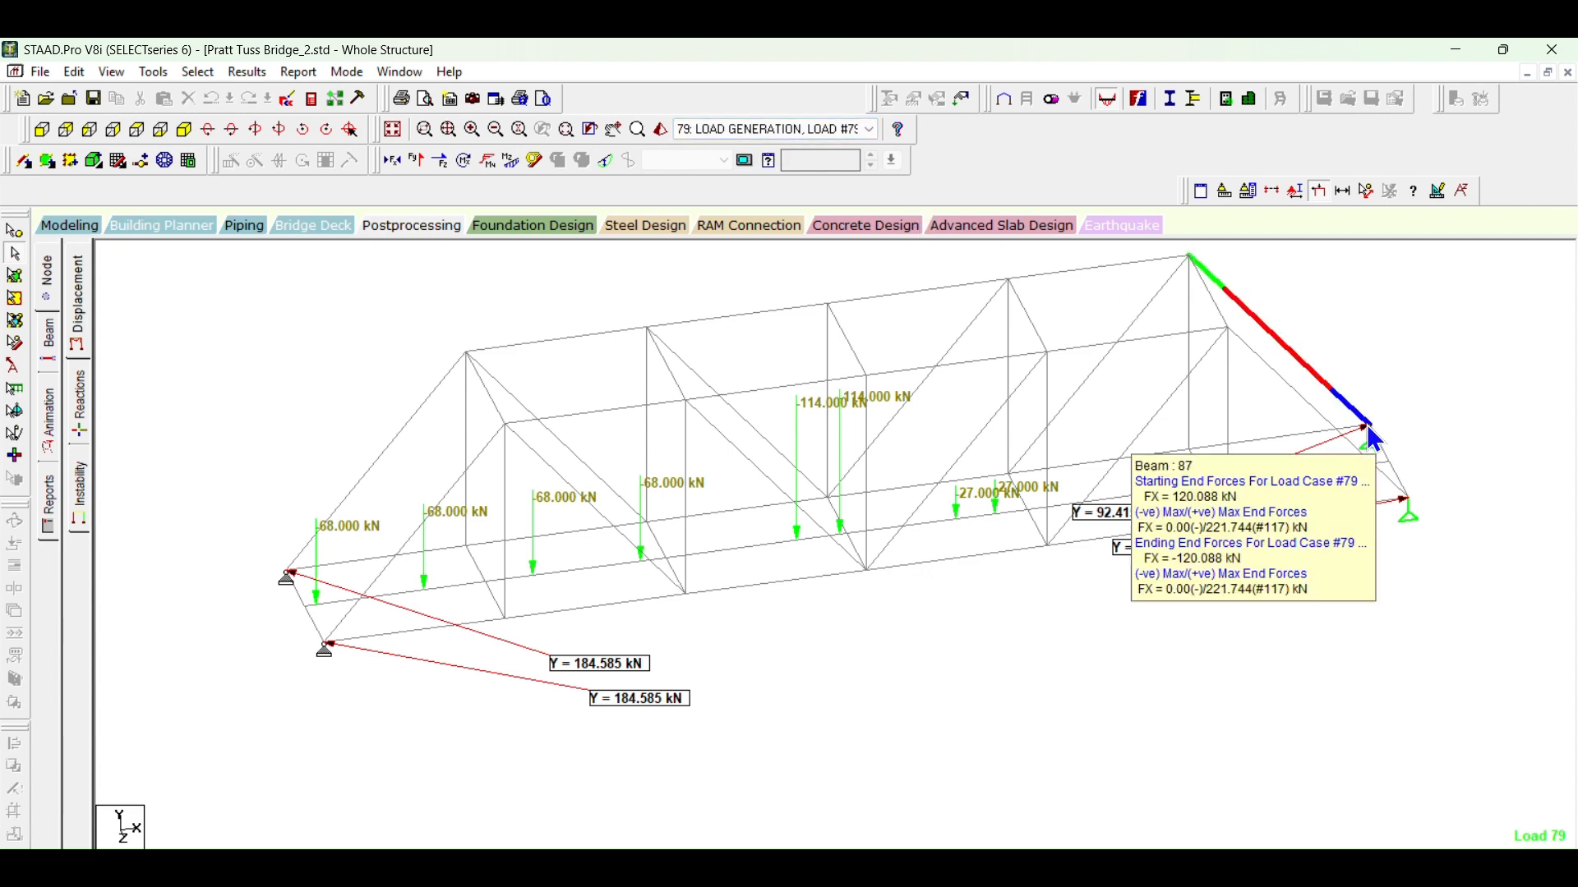
# Step: Advance the active load to case 120 and examine the axle load positions and support reactions near the far end
pyautogui.scroll(-20, 787, 122)
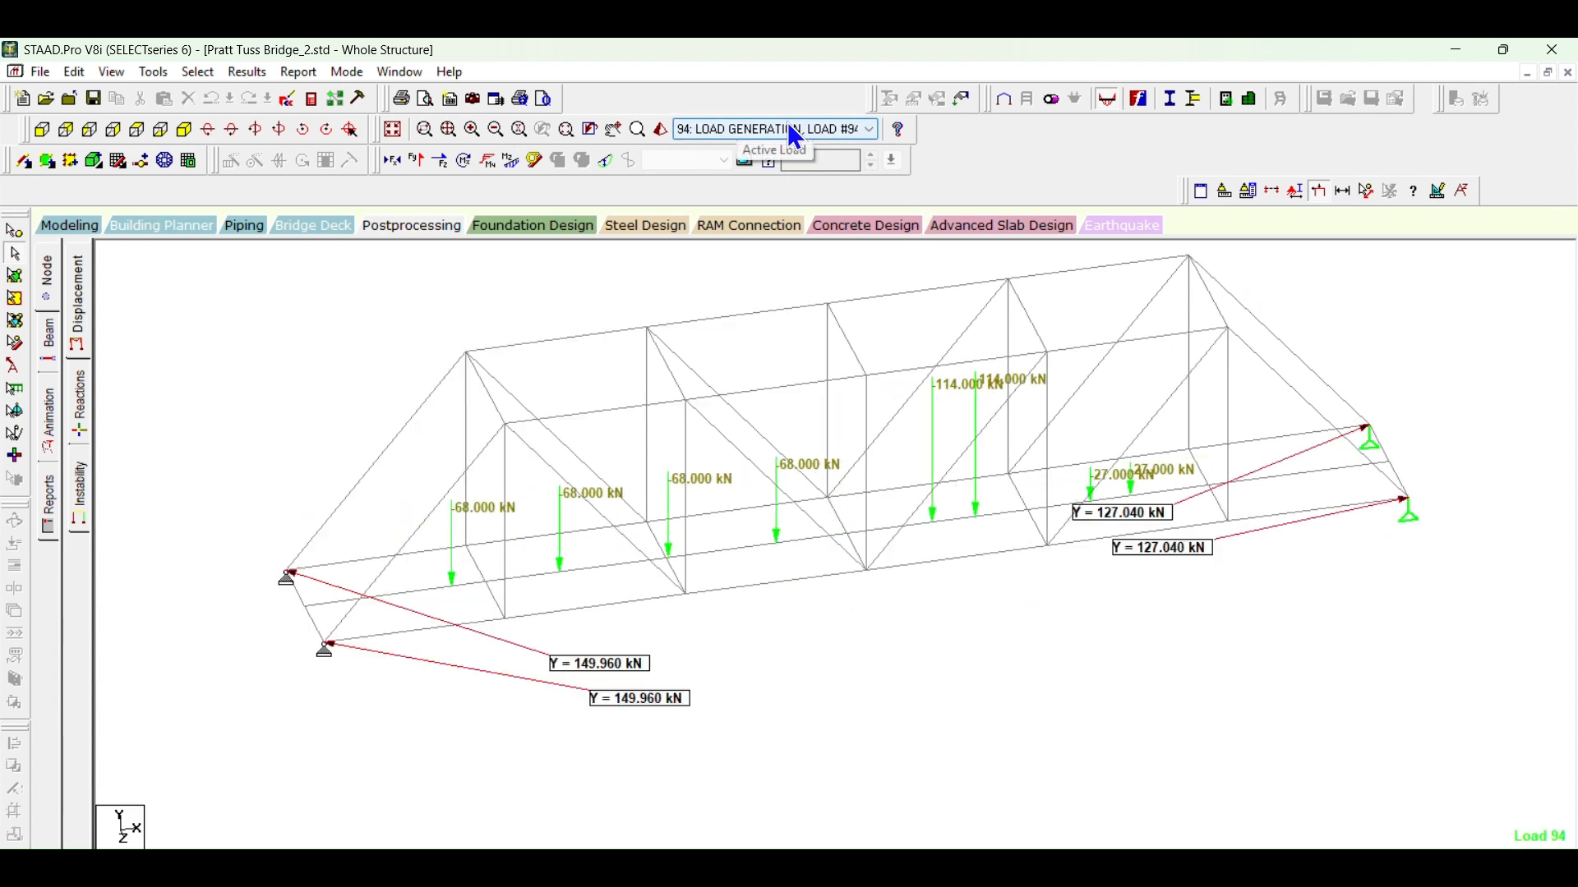
pyautogui.scroll(-12, 789, 126)
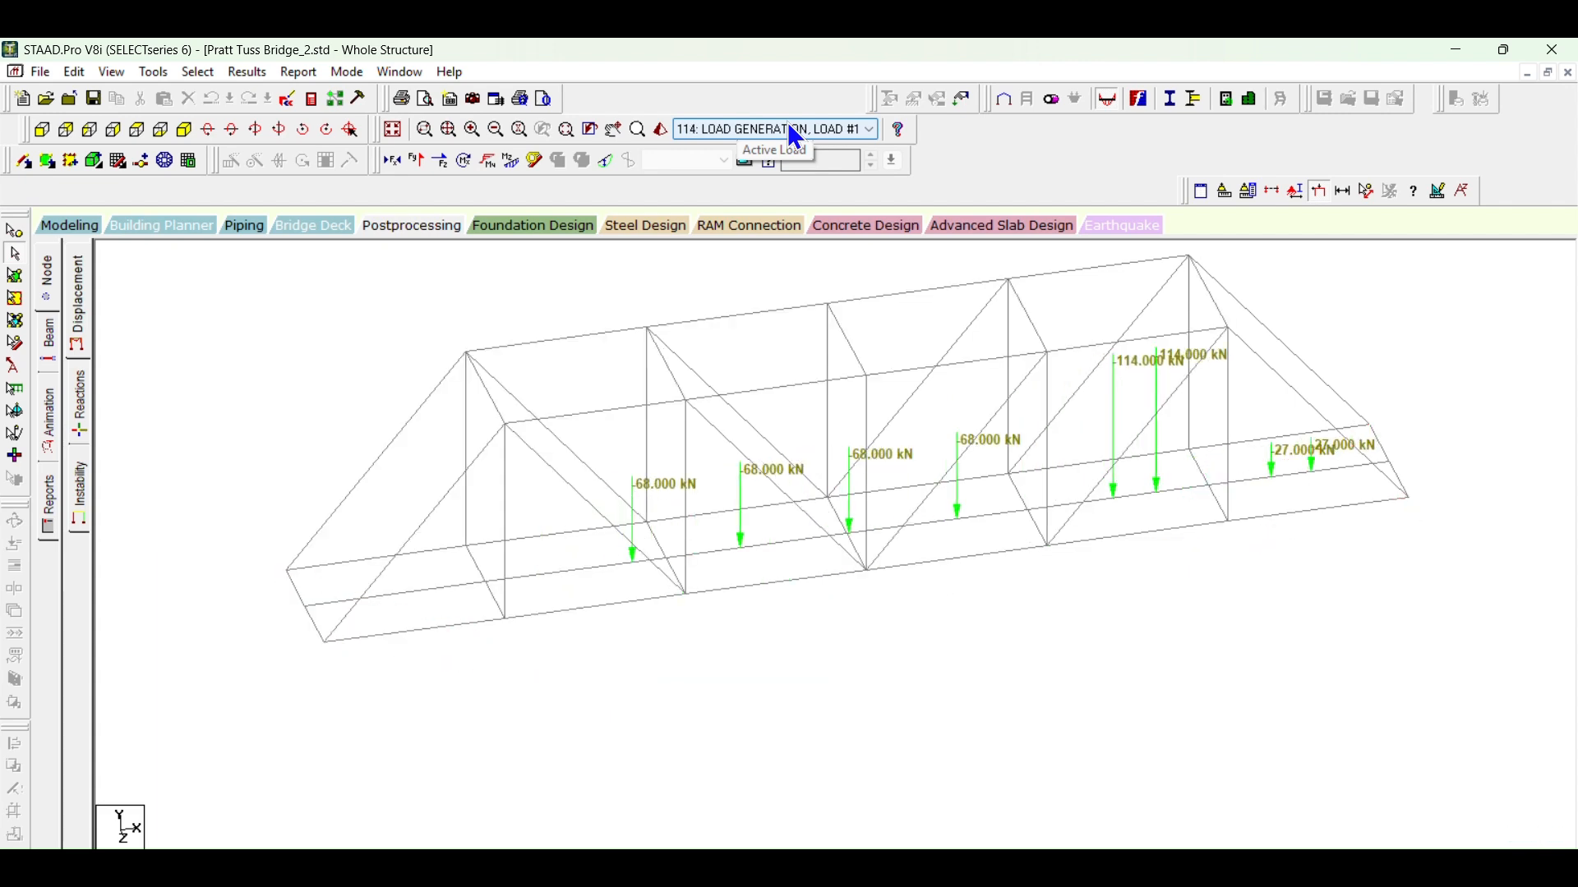
pyautogui.scroll(2, 789, 132)
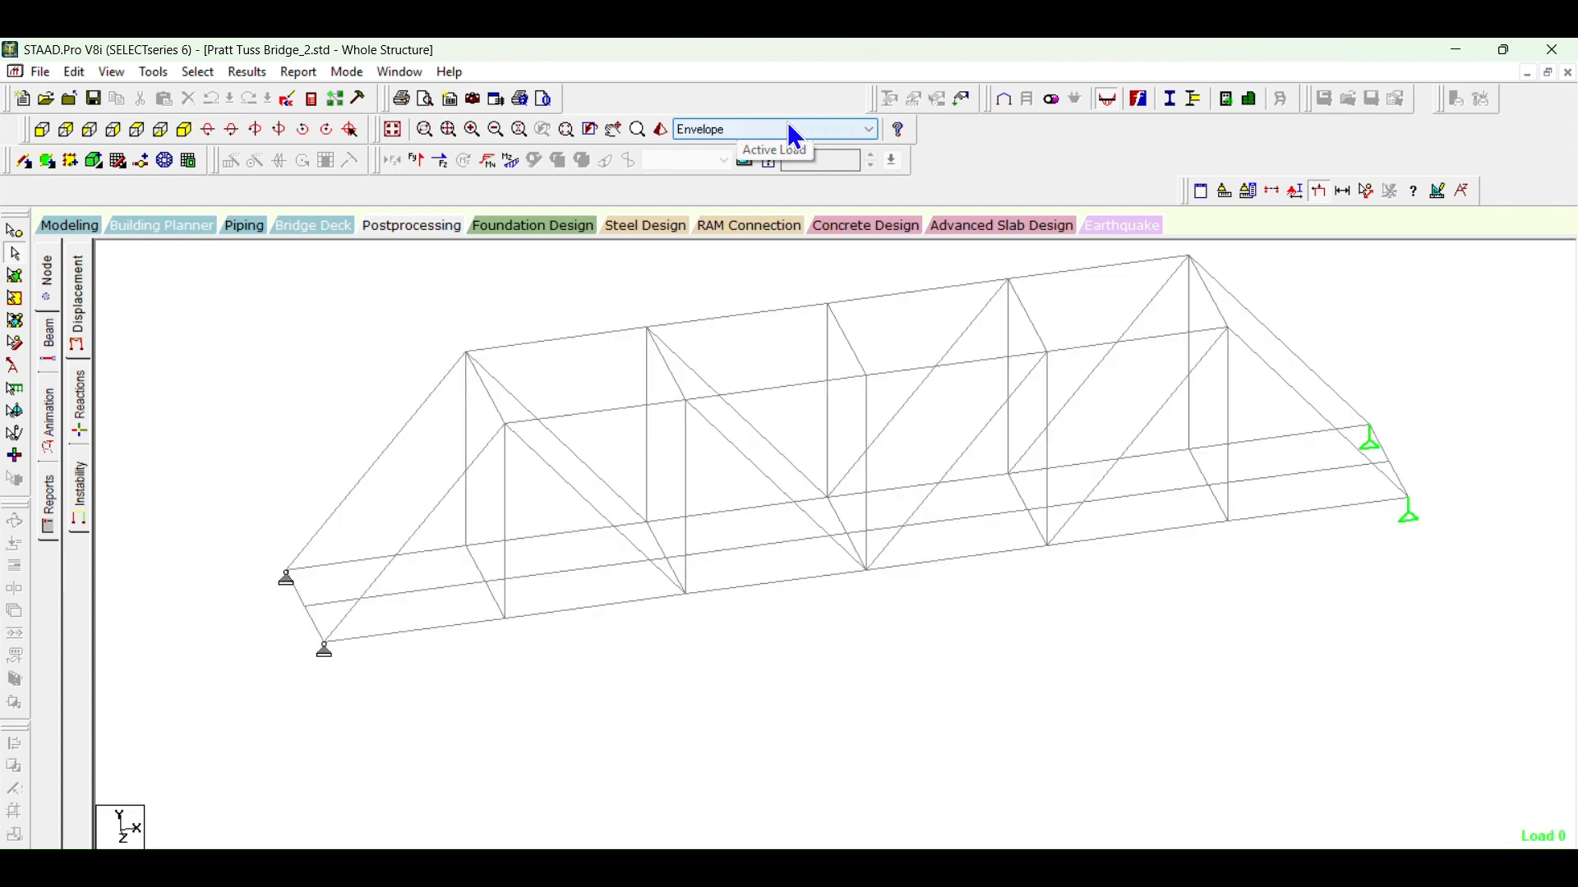
pyautogui.scroll(-12, 789, 127)
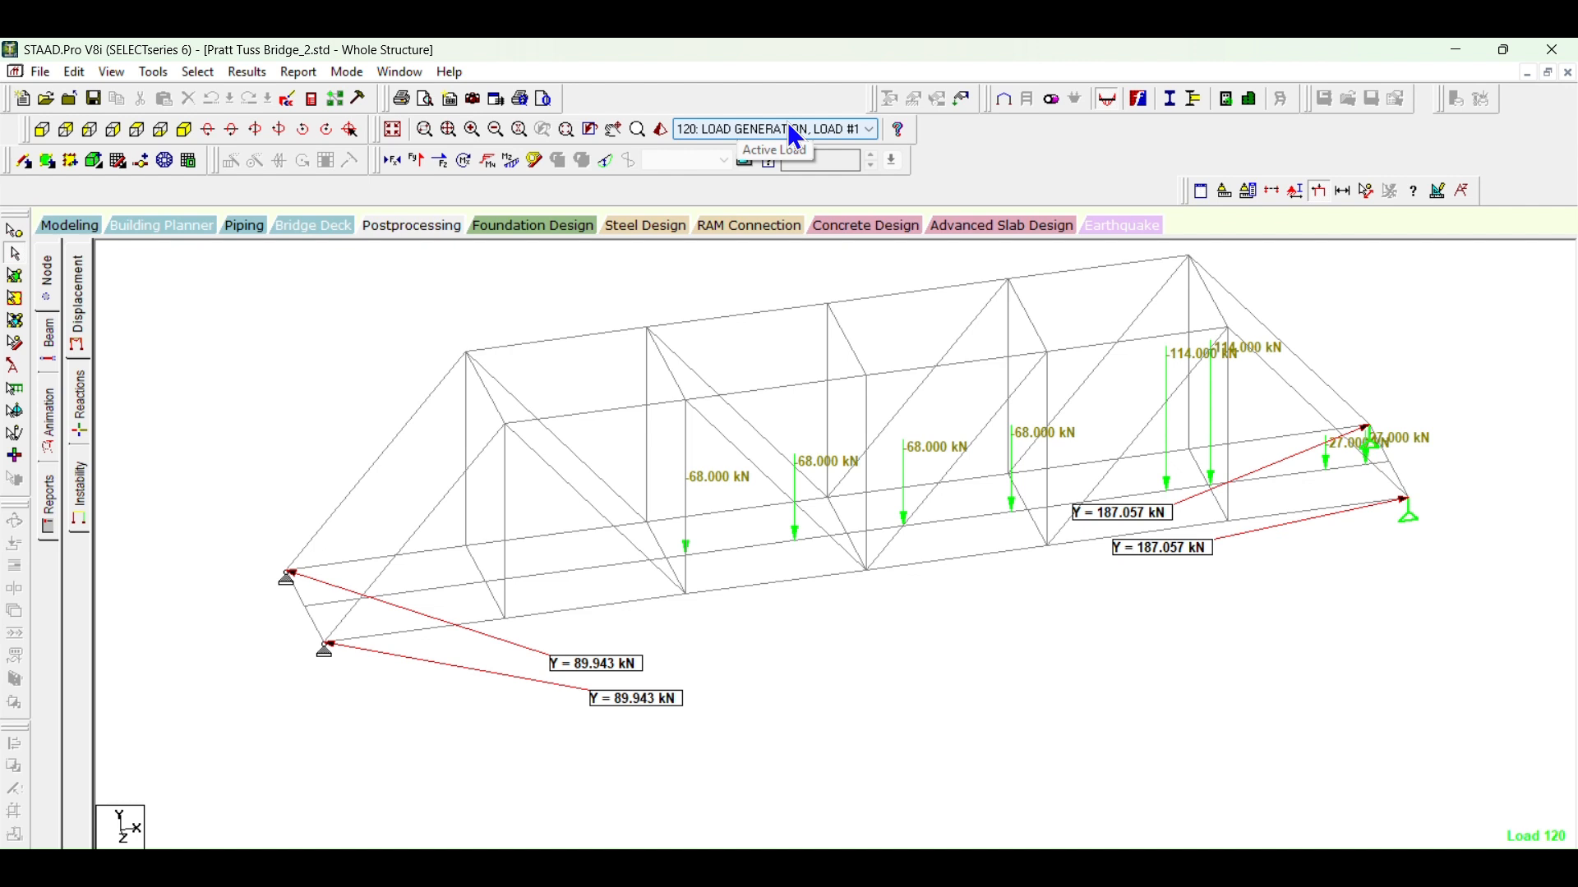
pyautogui.scroll(3, 794, 136)
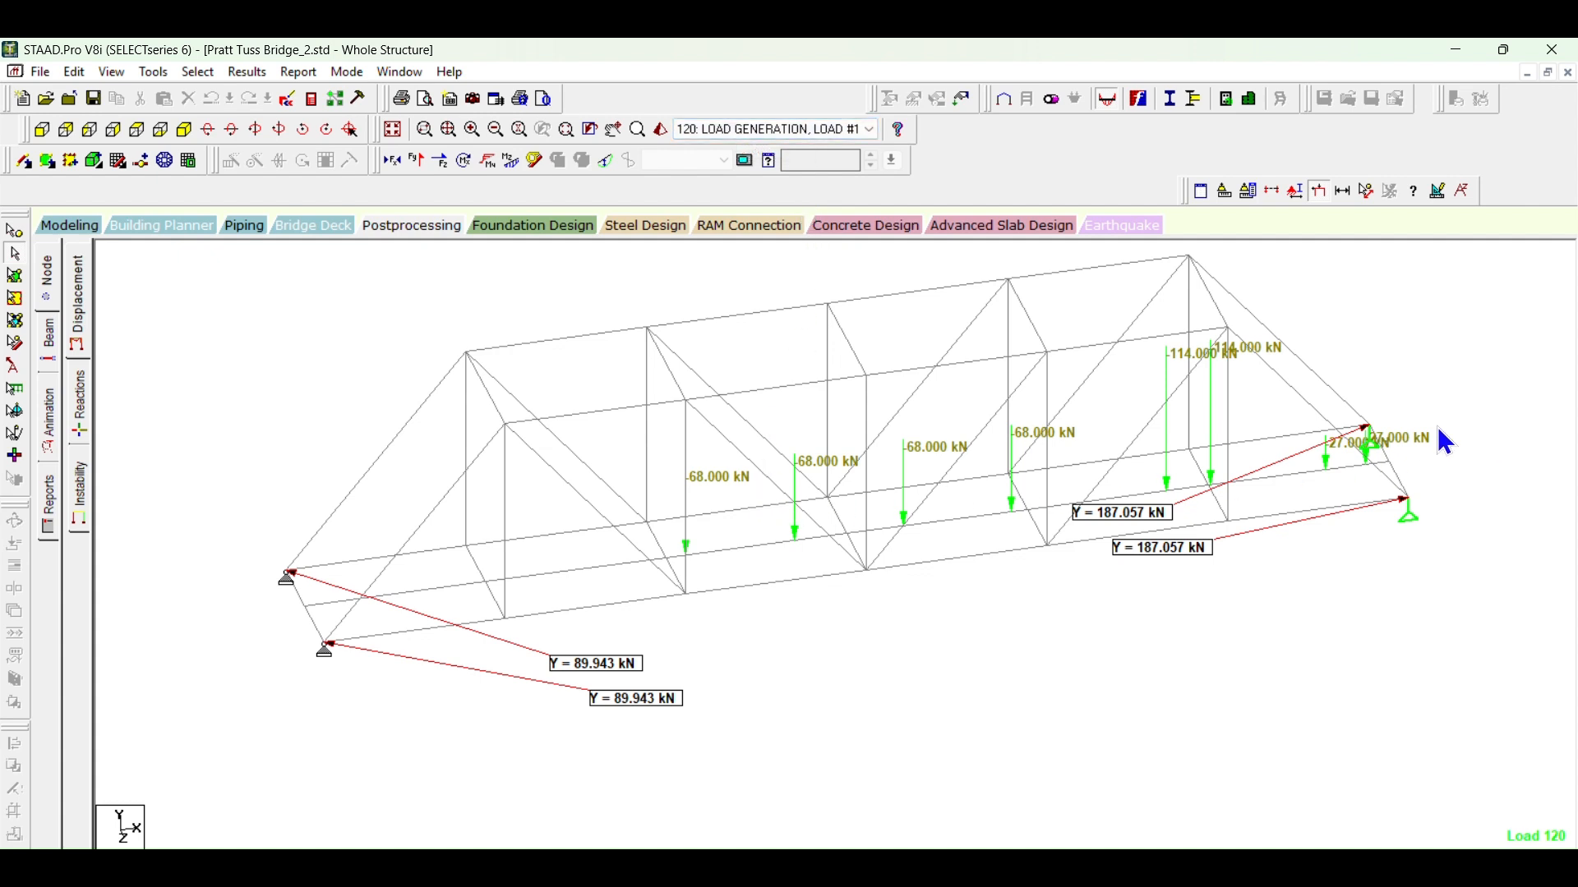
# Step: Switch to BROAD STEPS IN STAAD PRO.docx in Word and change the load case formula's dividend to 50 in the truss details table
pyautogui.click(851, 868)
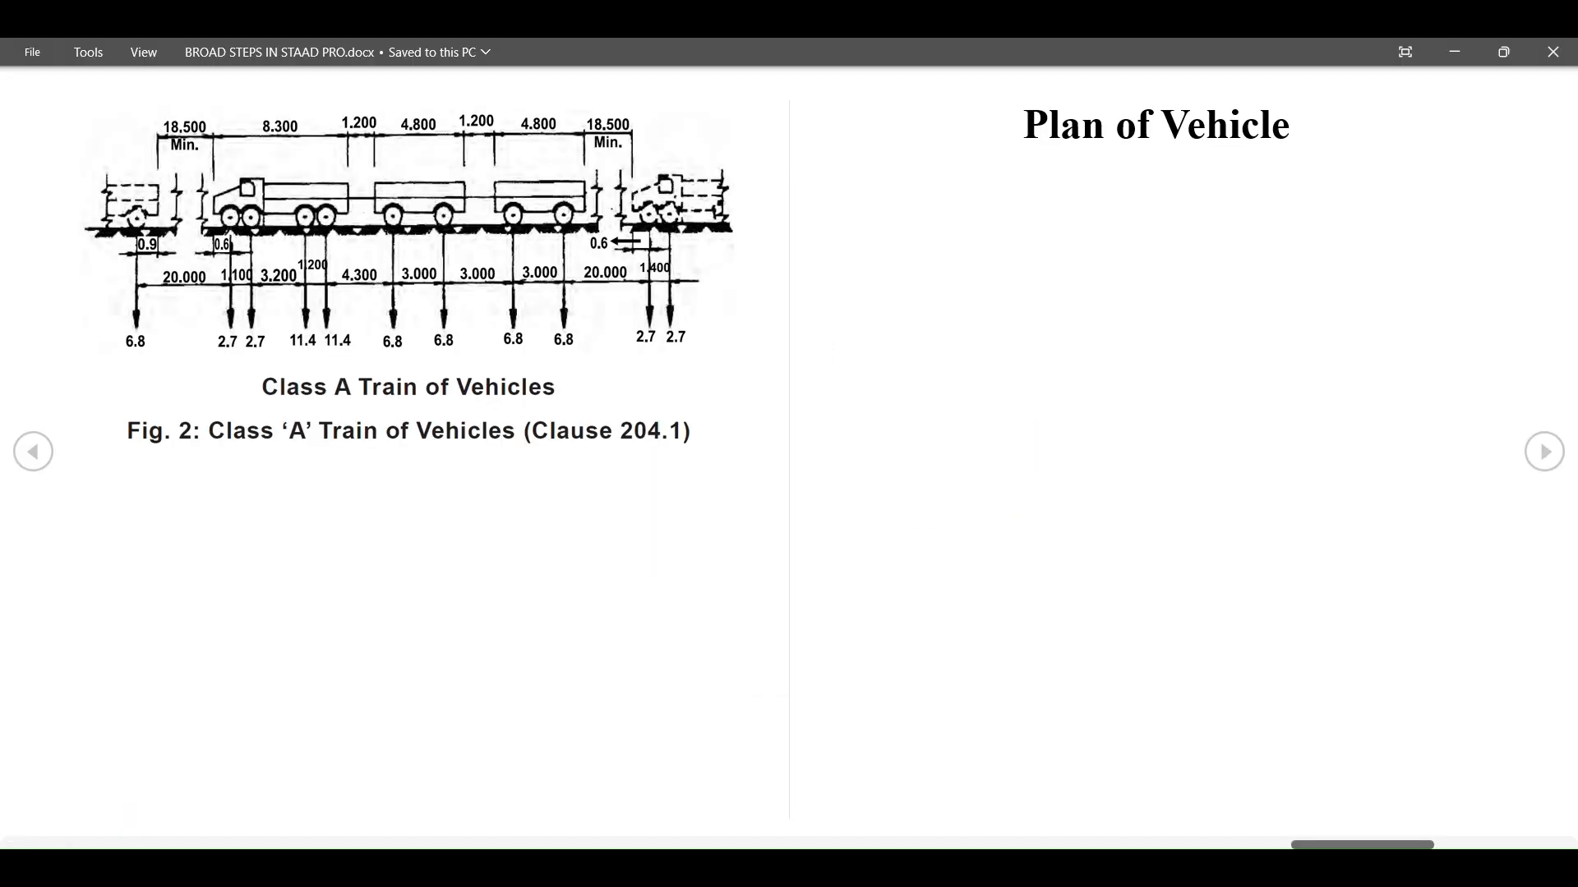
pyautogui.press('Escape')
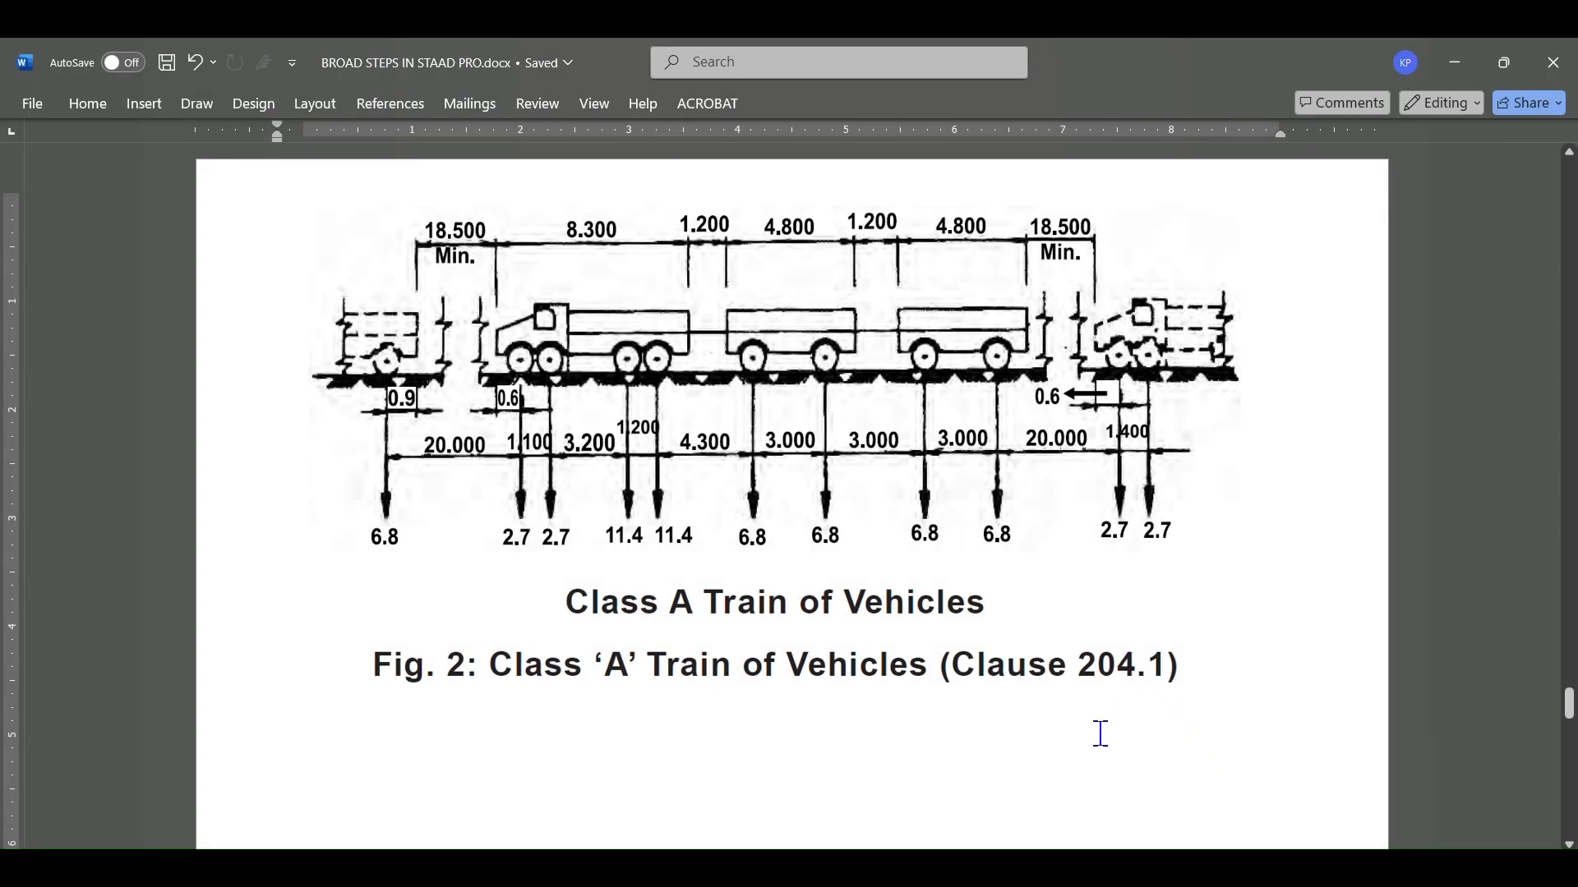
pyautogui.scroll(-20, 993, 742)
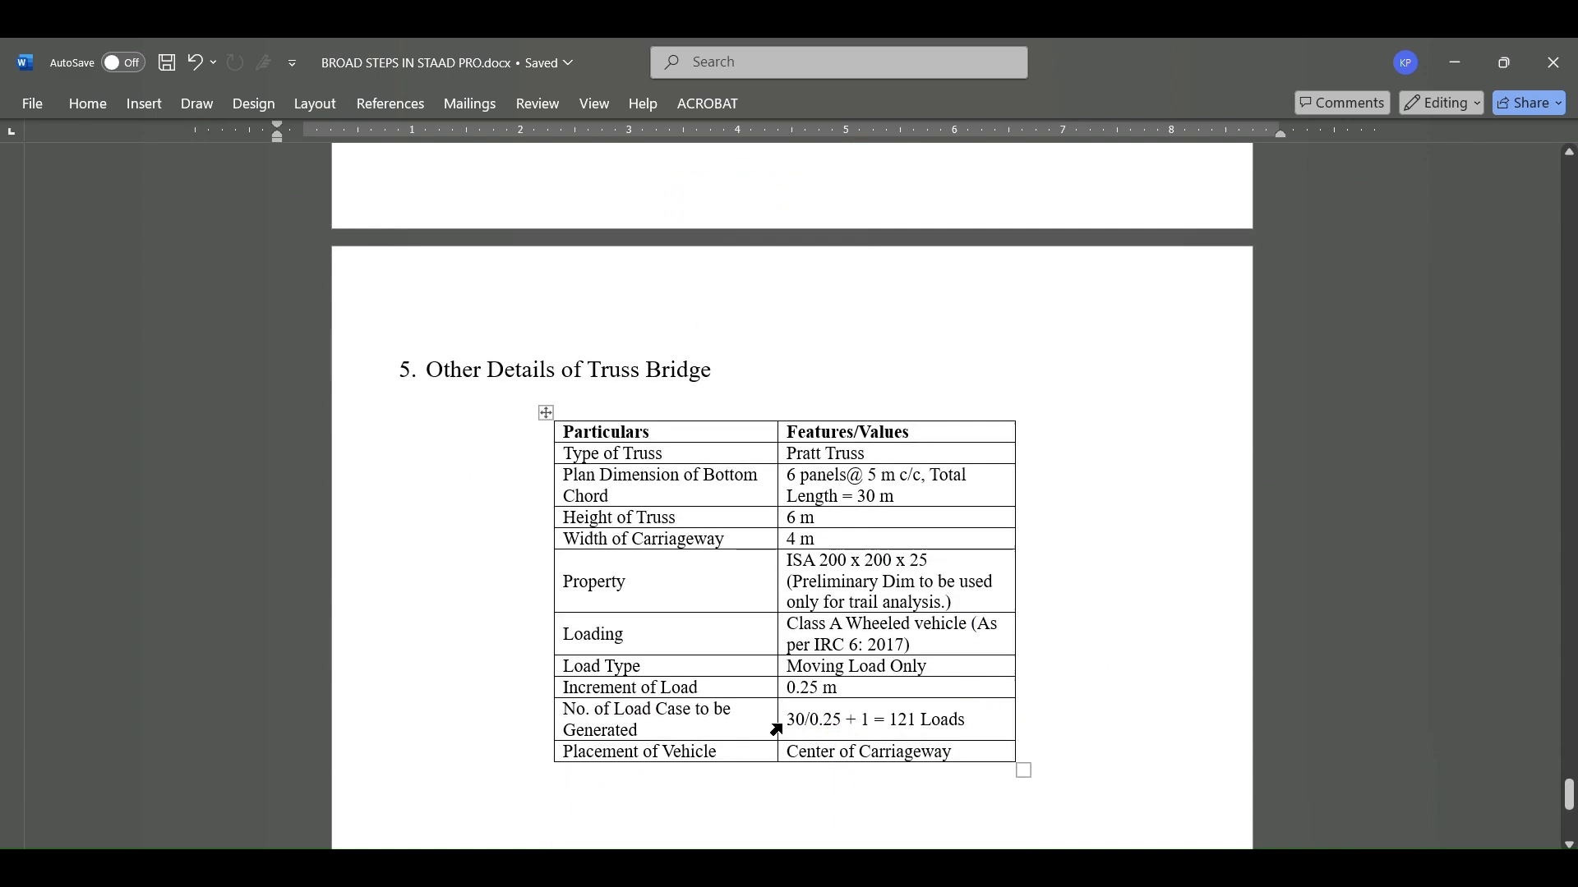
pyautogui.click(806, 721)
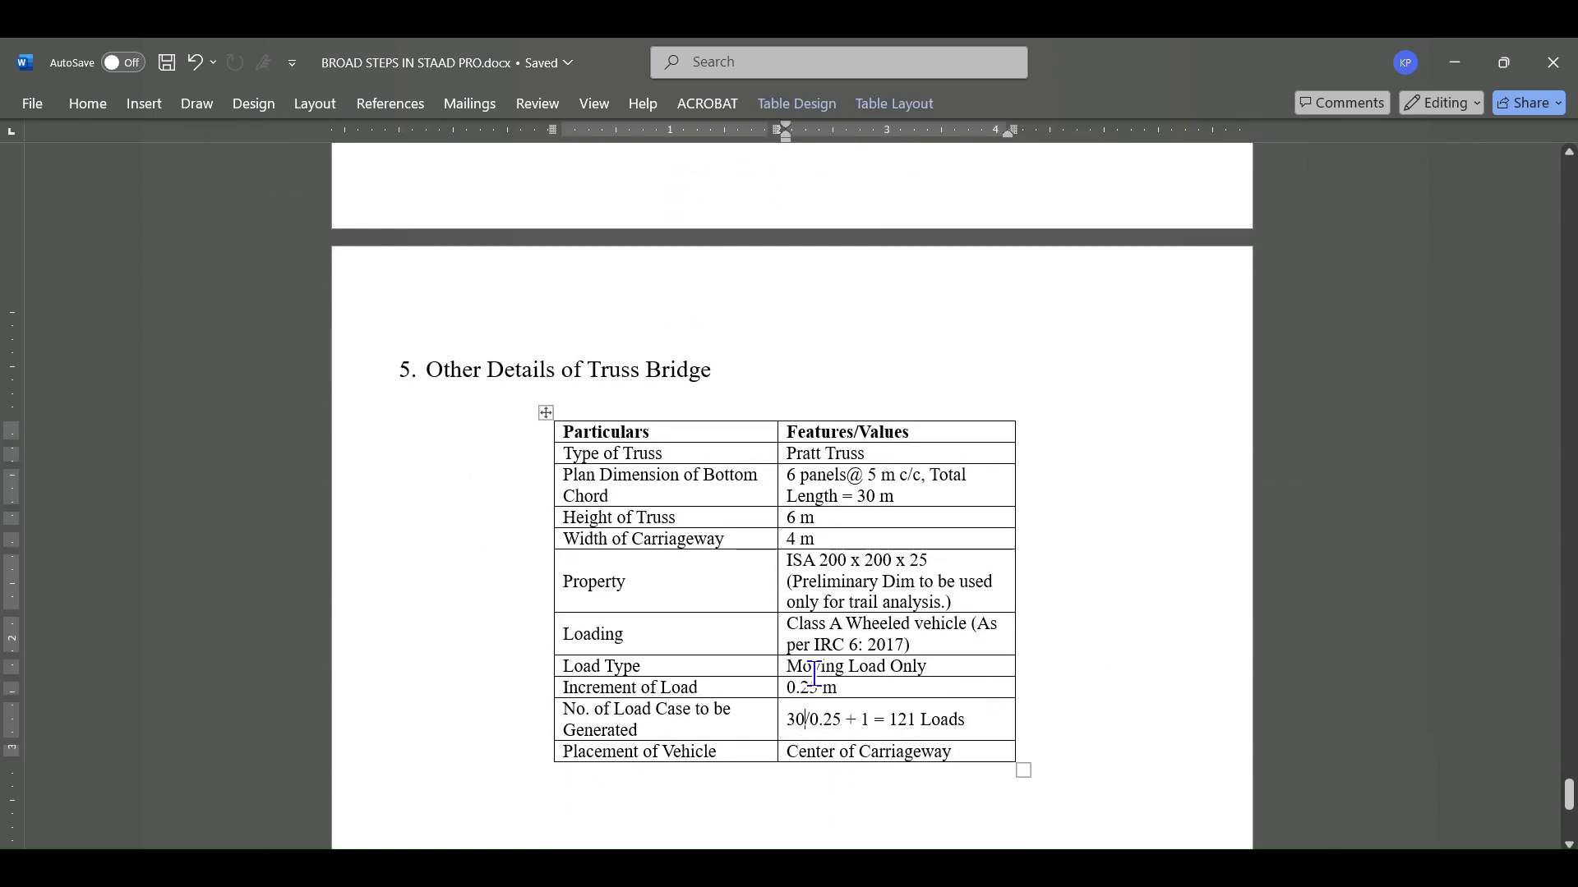
pyautogui.press('BackSpace')
pyautogui.press('BackSpace')
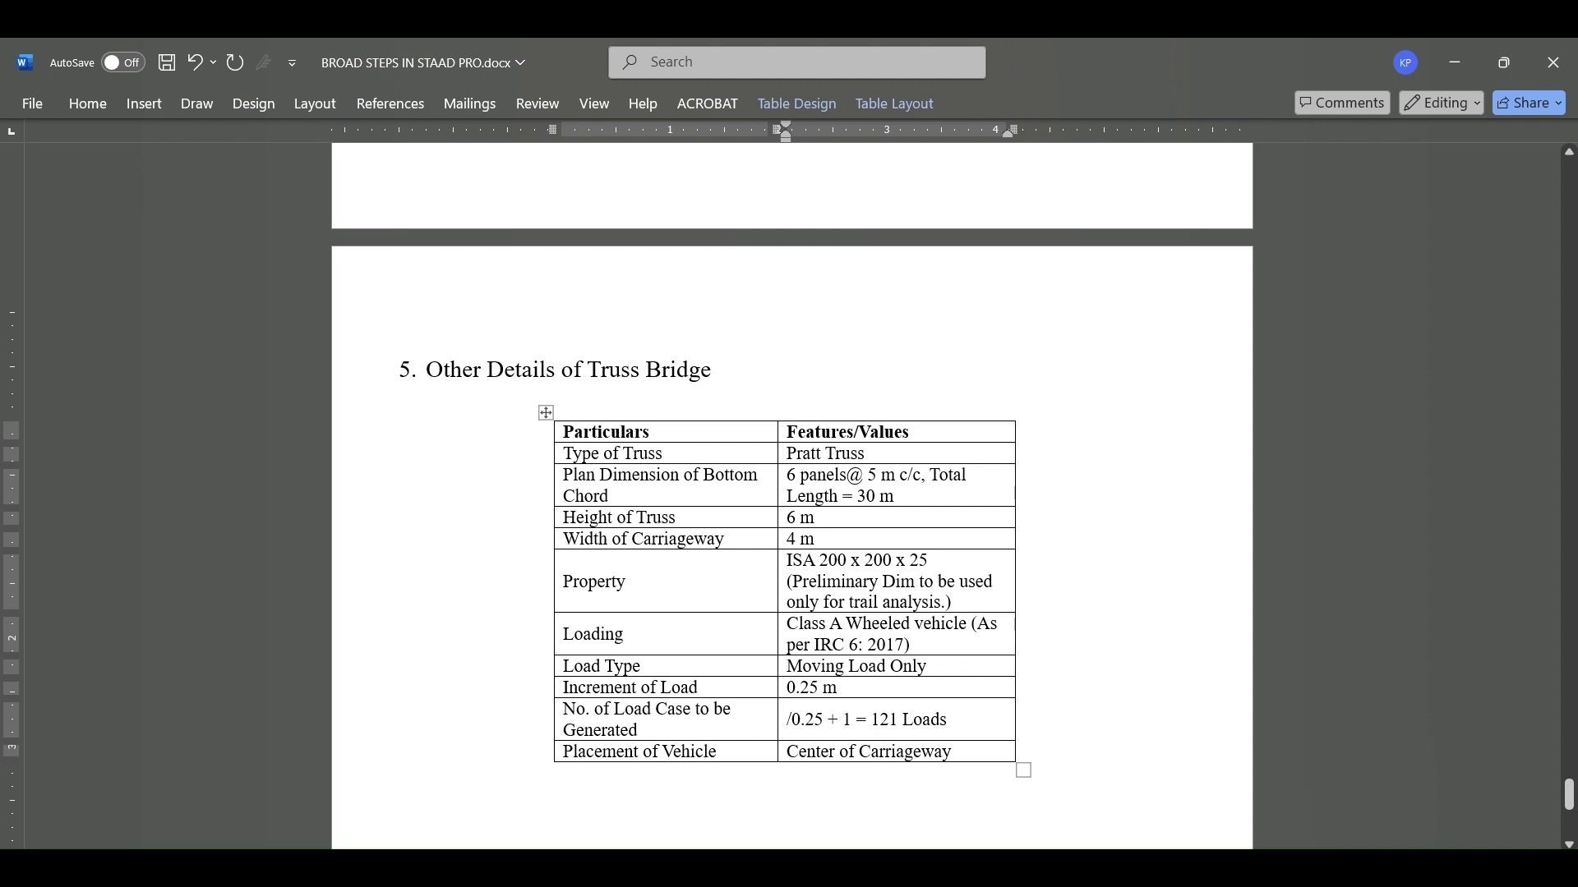
pyautogui.write('50')
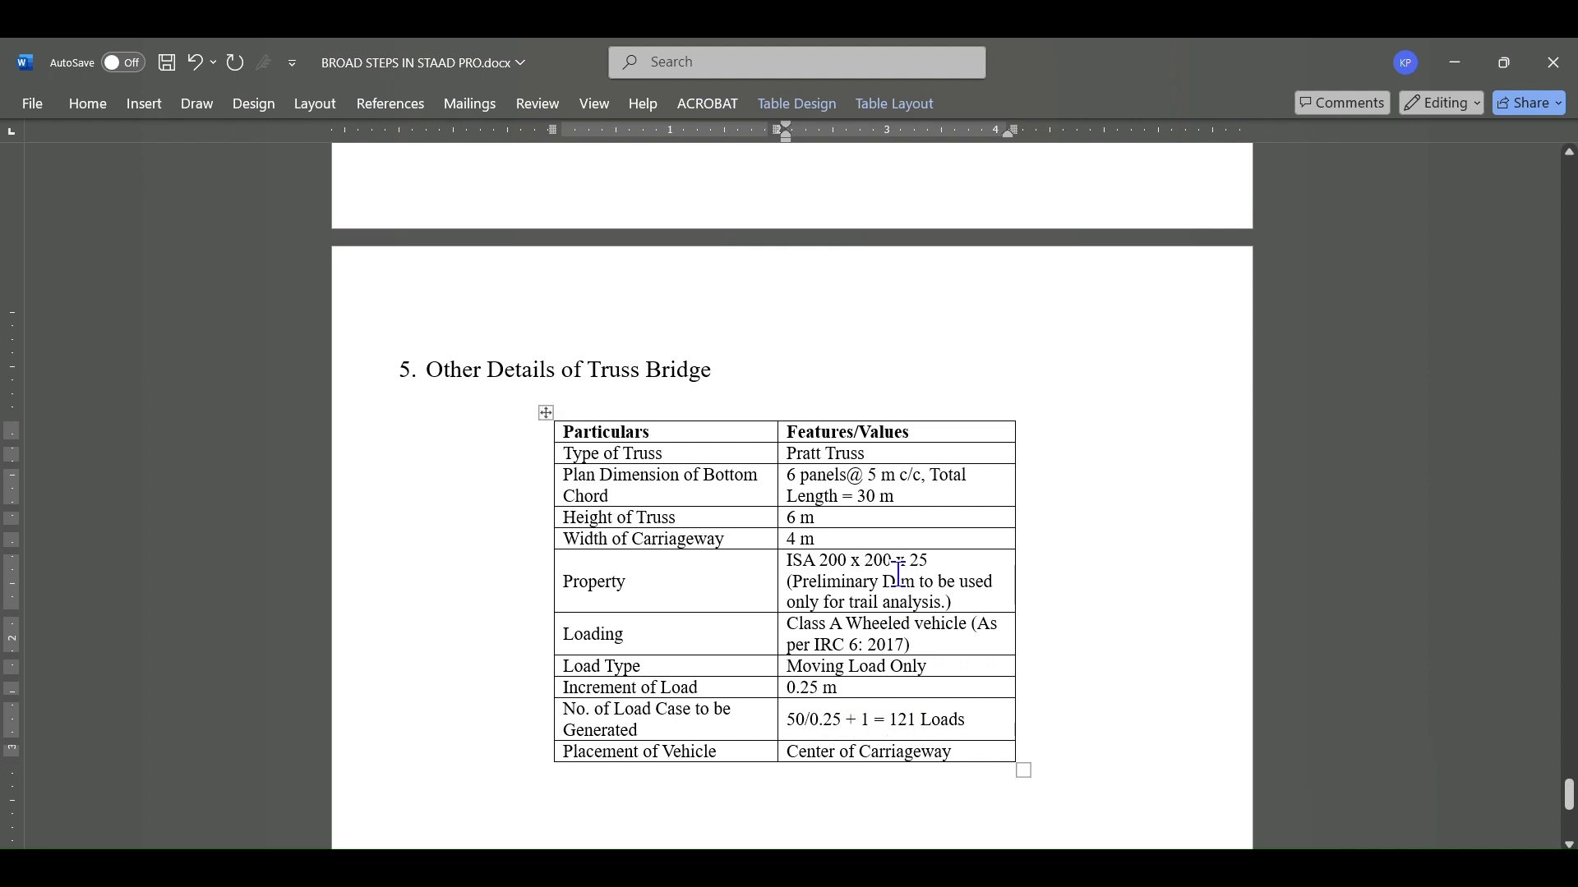
# Step: Set the formula's result to 201 loads in the truss details table and save the document
pyautogui.press('BackSpace')
pyautogui.press('BackSpace')
pyautogui.press('BackSpace')
pyautogui.write('201')
pyautogui.hotkey('ctrl', 's')
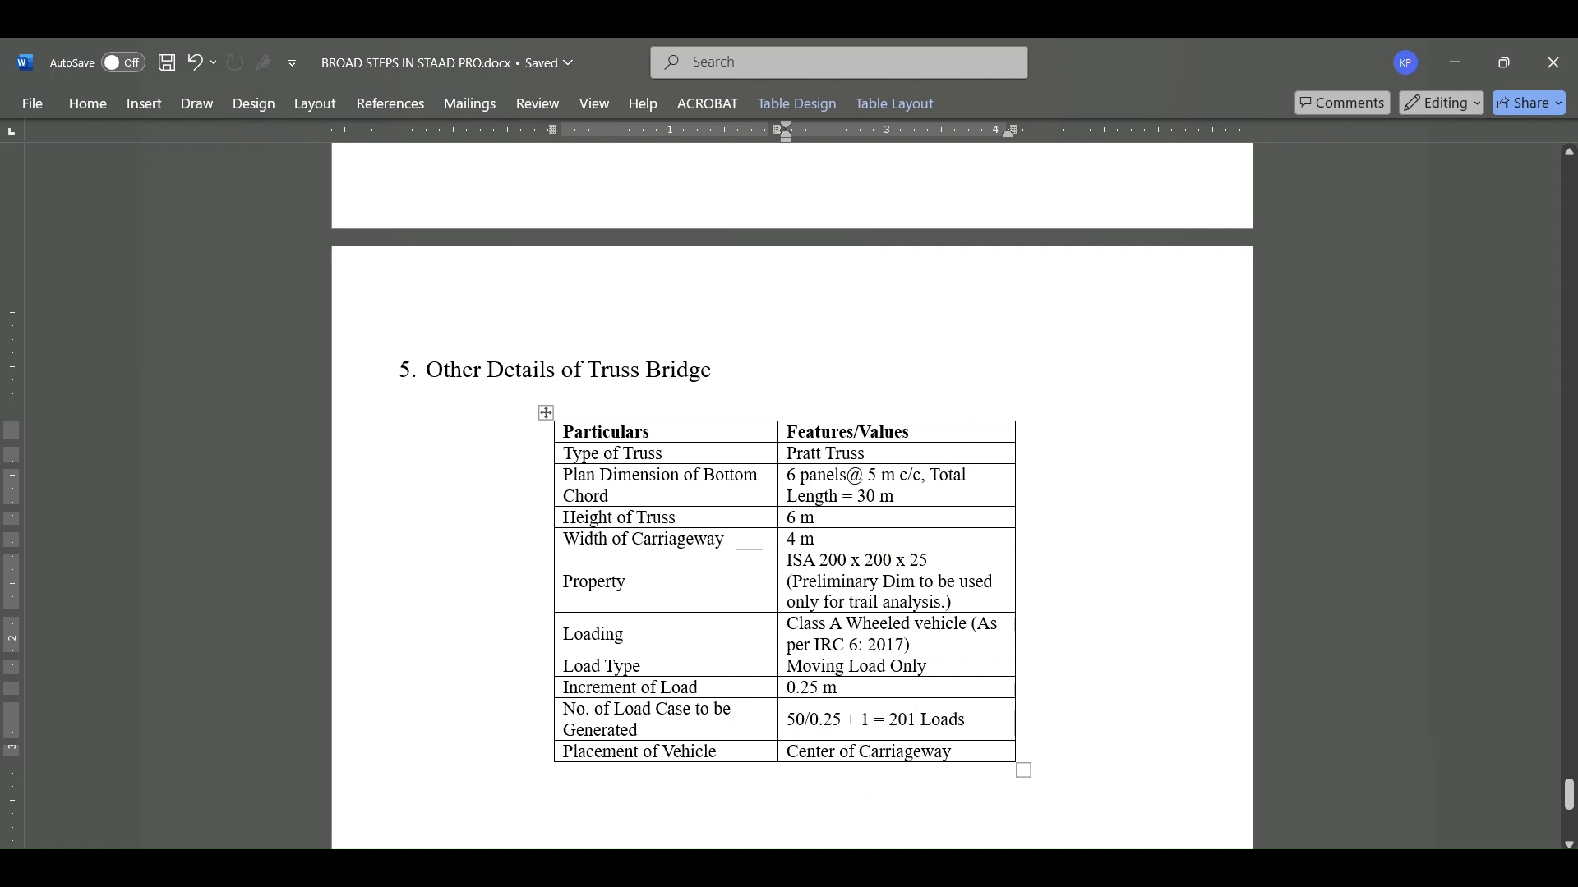
# Step: Switch back to STAAD.Pro, return to modeling mode and expand the generated moving load under Load Cases Details
pyautogui.hotkey('alt', 'Tab')
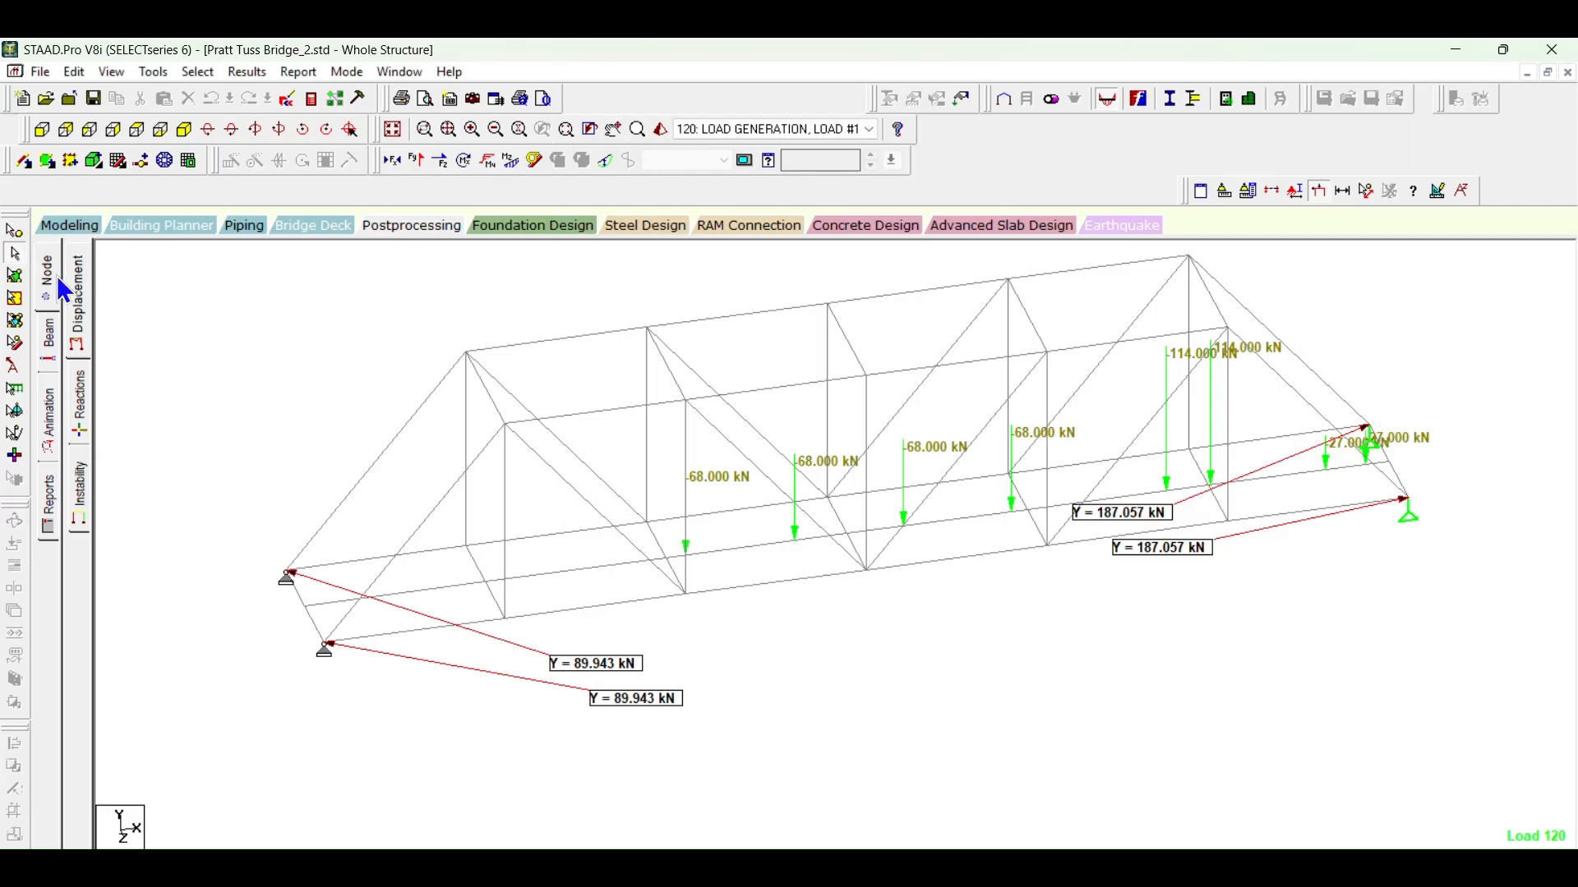
pyautogui.click(56, 217)
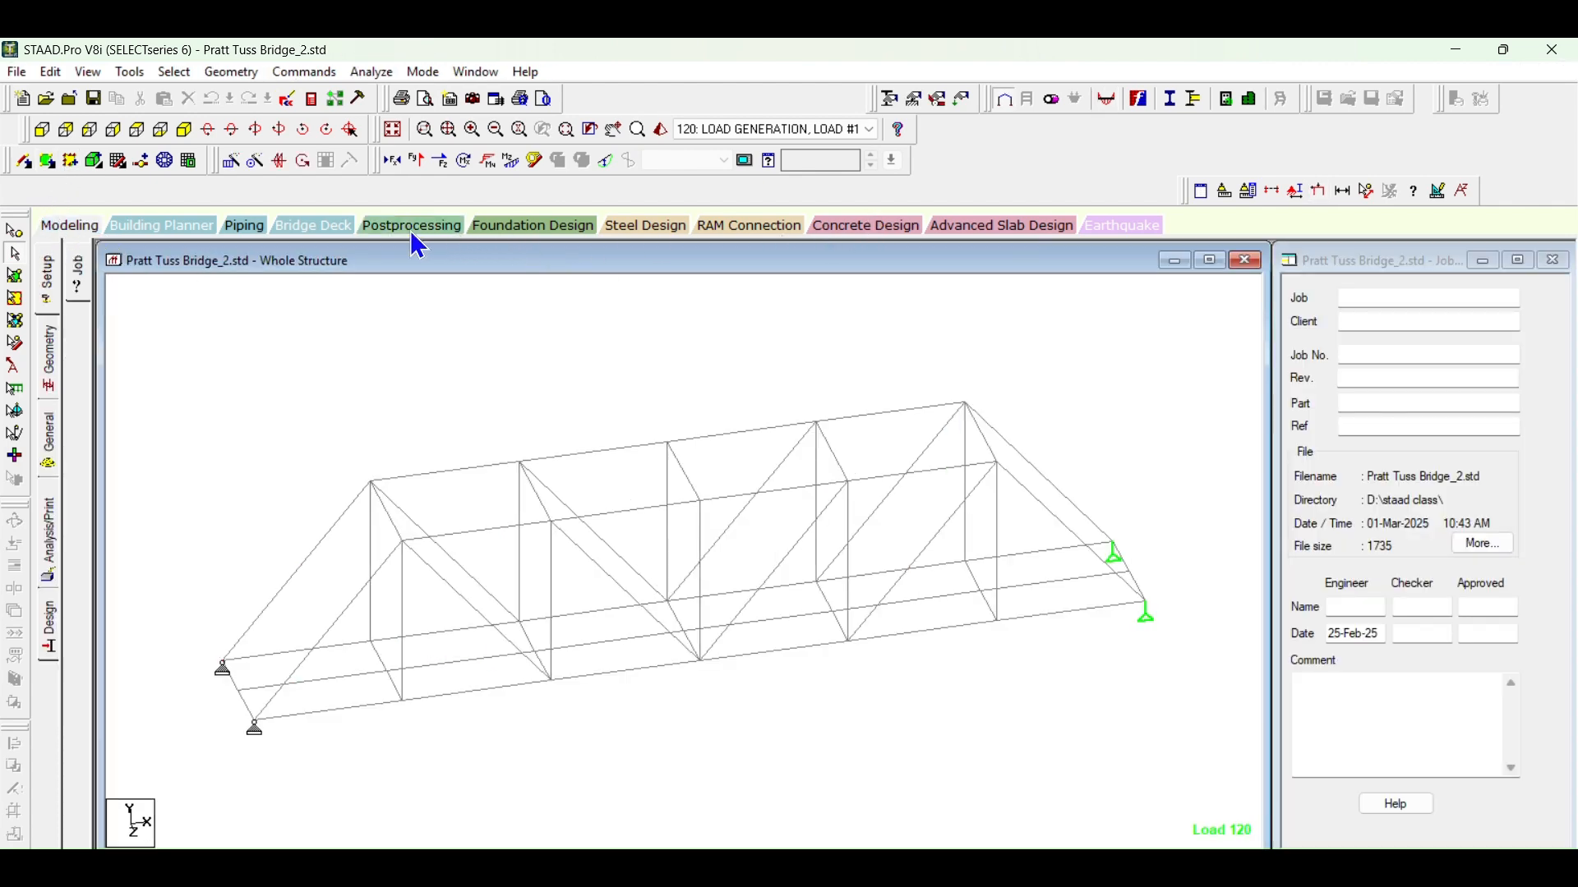
pyautogui.click(411, 230)
pyautogui.click(64, 225)
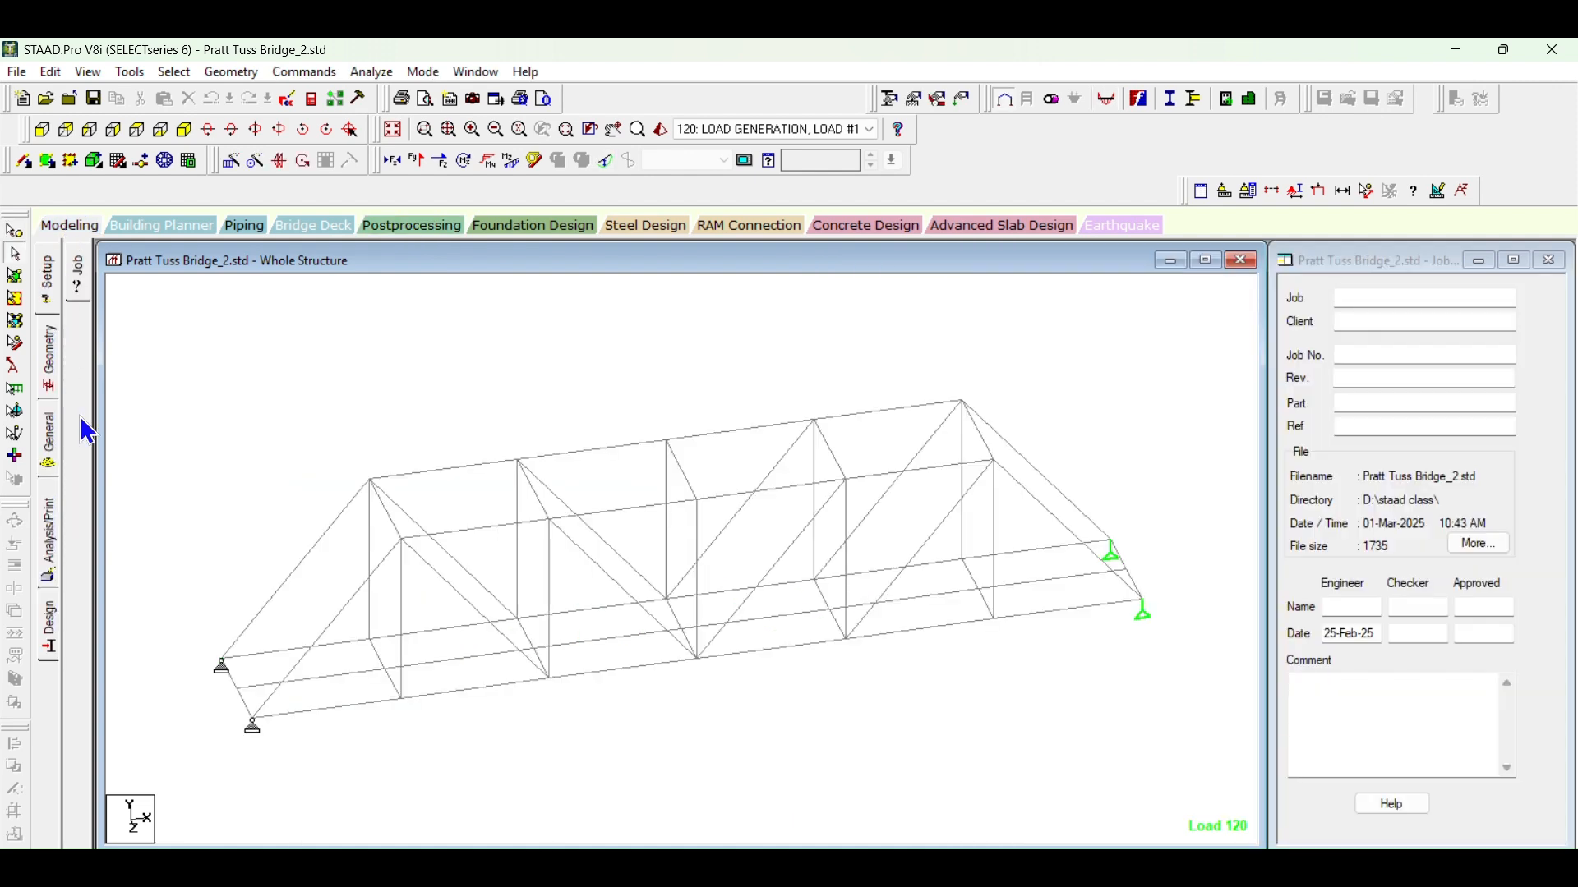
pyautogui.click(51, 448)
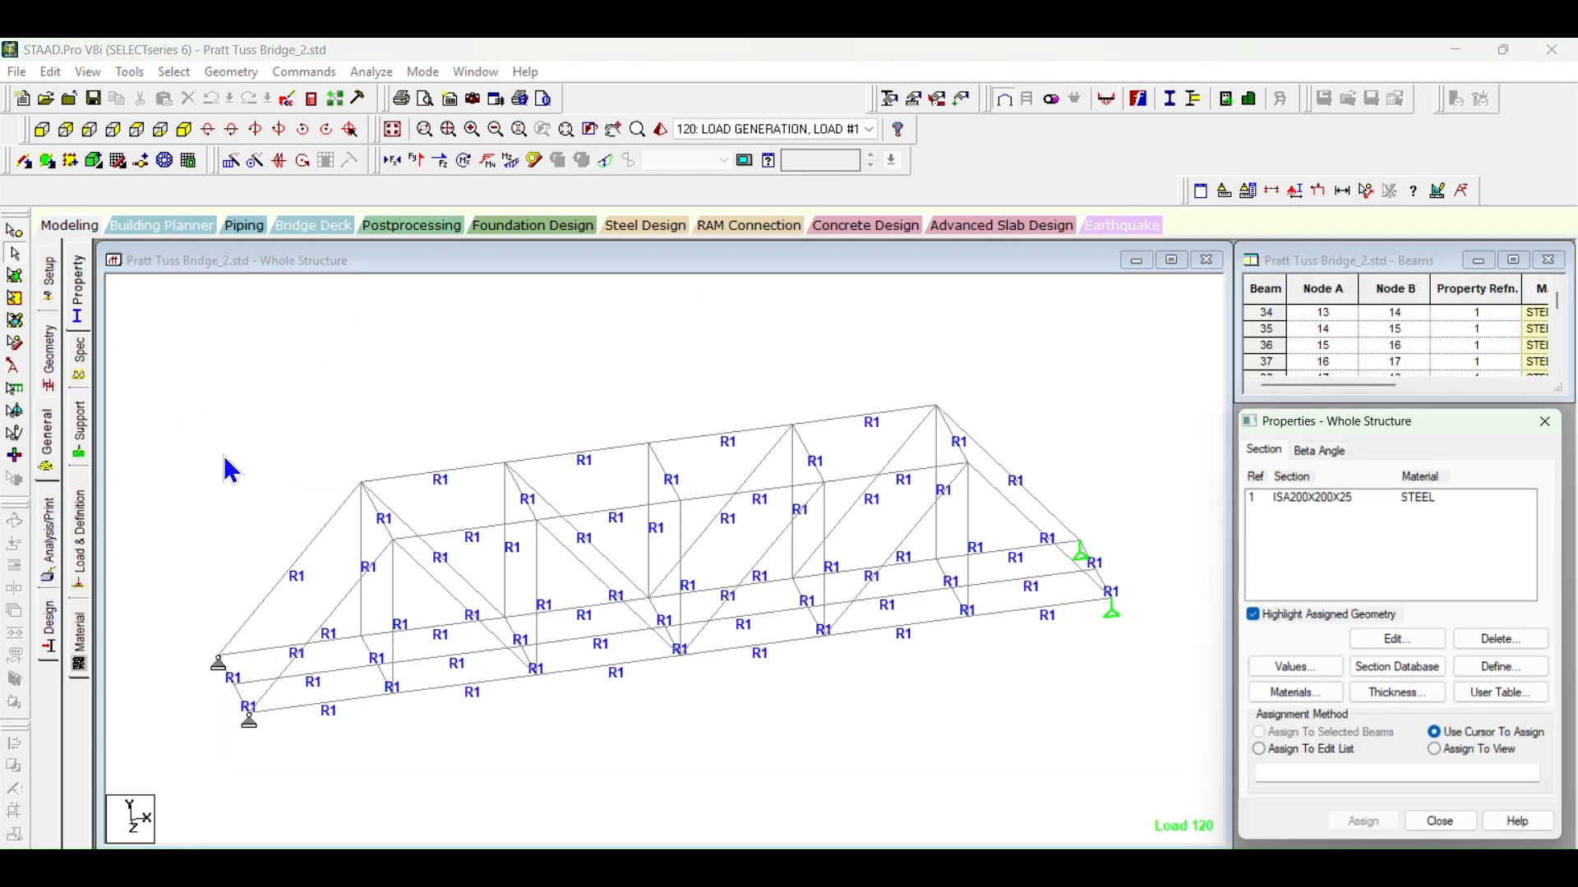
pyautogui.click(79, 534)
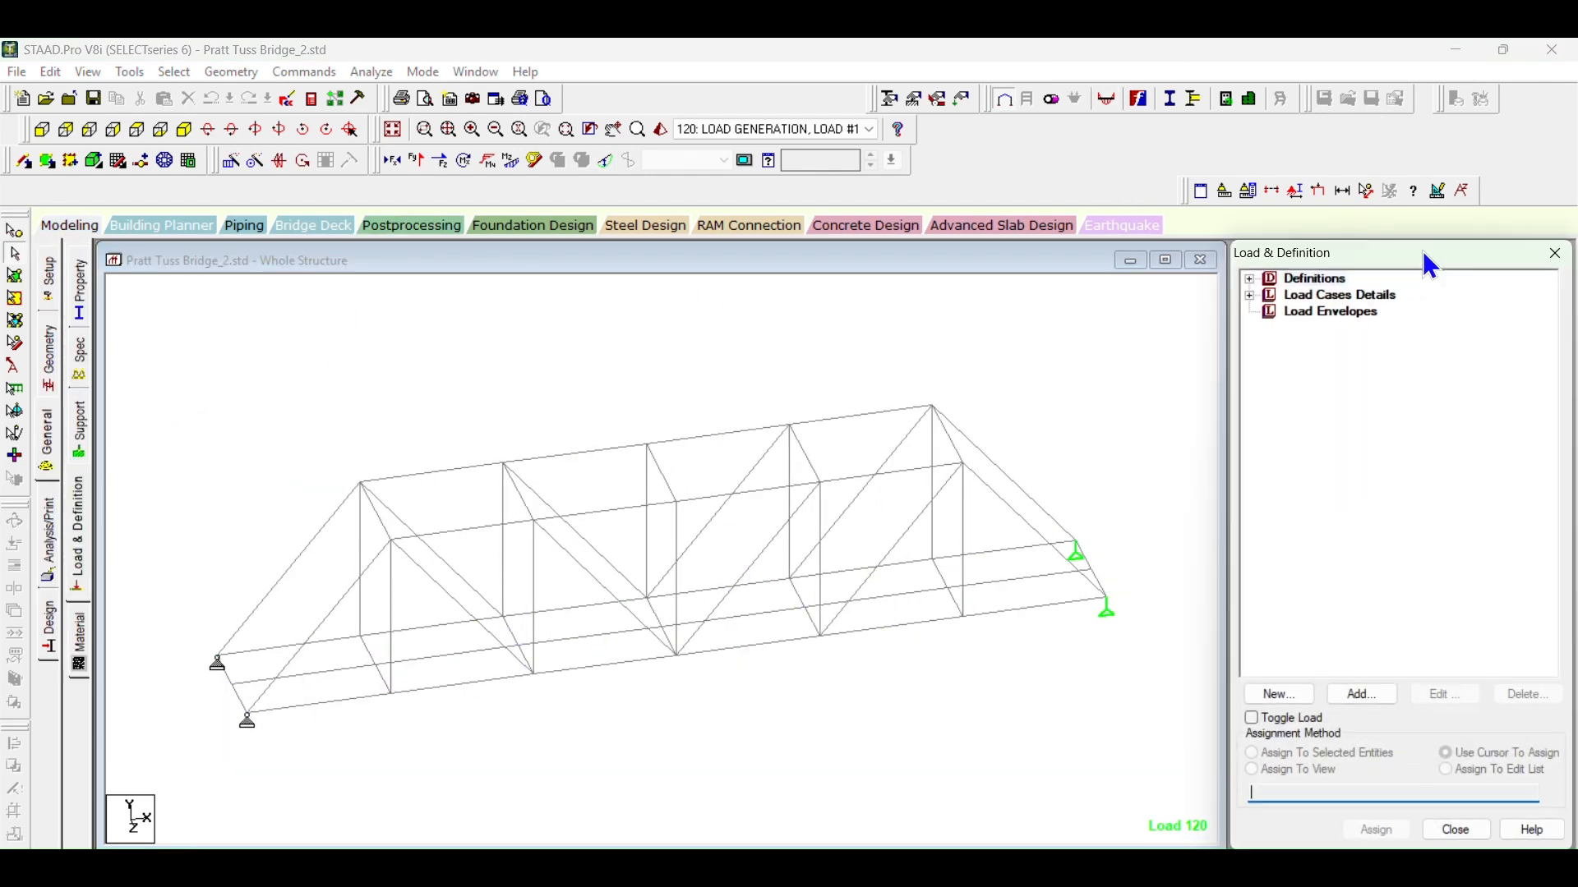
pyautogui.click(1250, 296)
pyautogui.click(1269, 312)
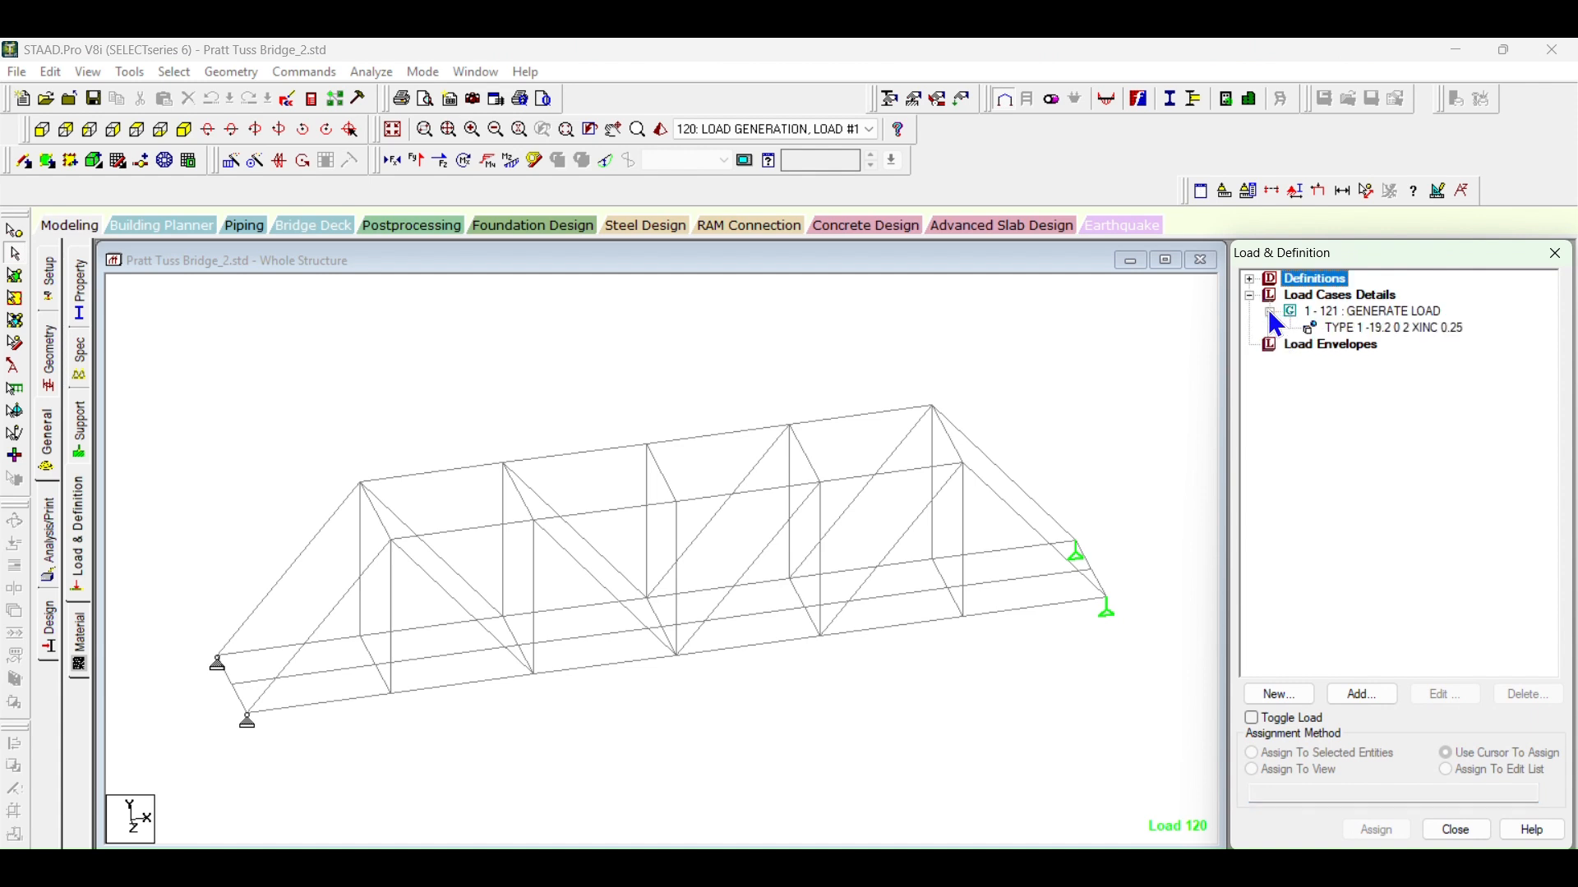
# Step: Set the number of generated moving loads to 201 and agree to delete the existing result files
pyautogui.doubleClick(1357, 311)
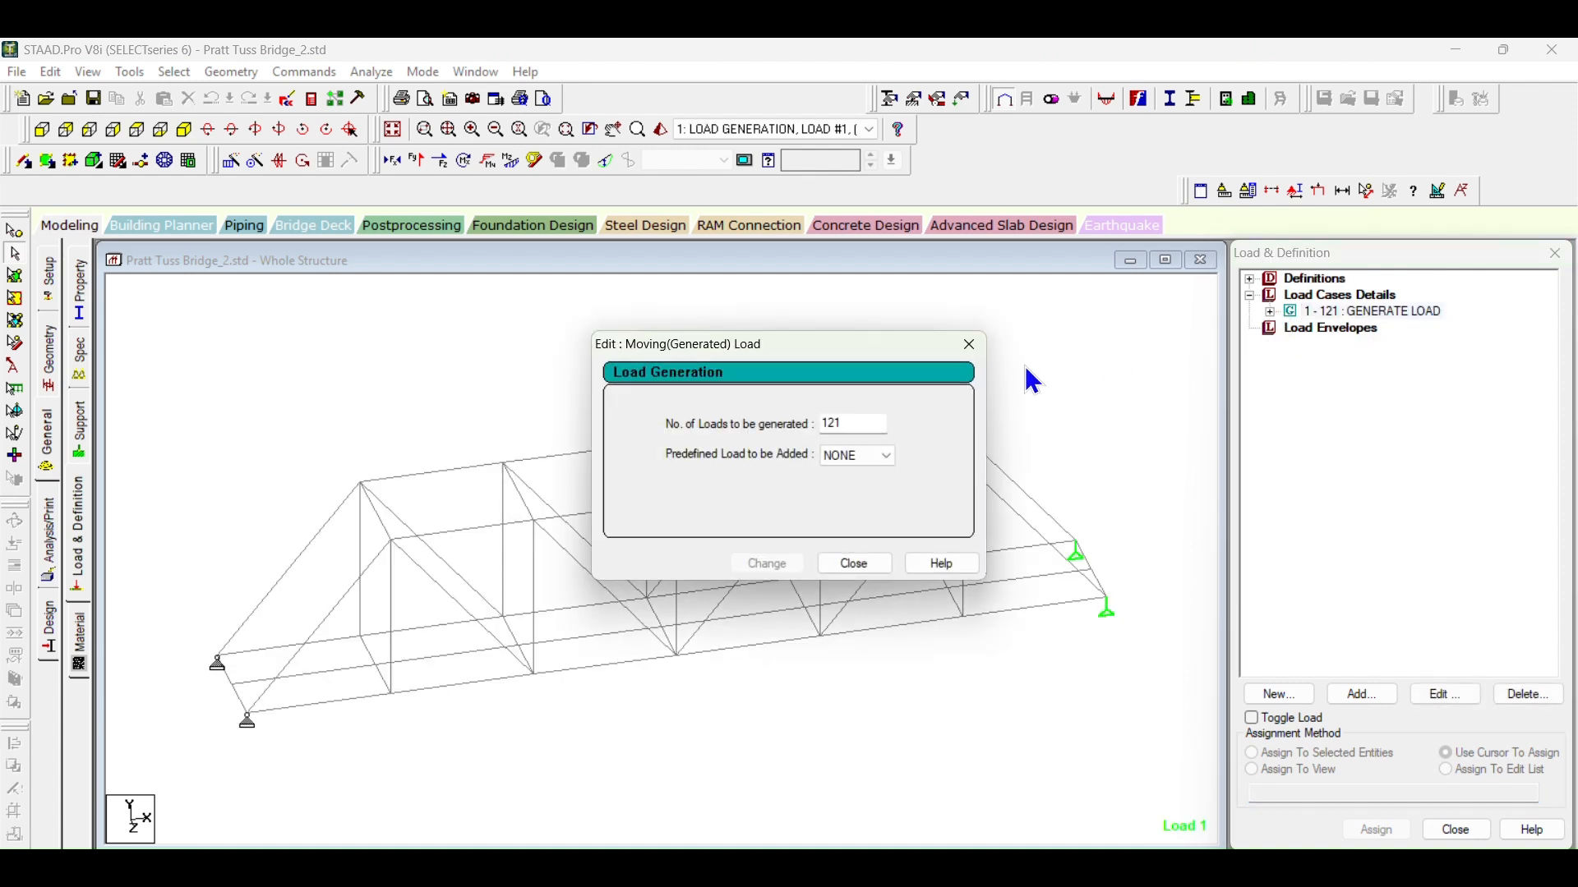
pyautogui.moveTo(868, 422); pyautogui.dragTo(740, 426)
pyautogui.write('201')
pyautogui.click(768, 563)
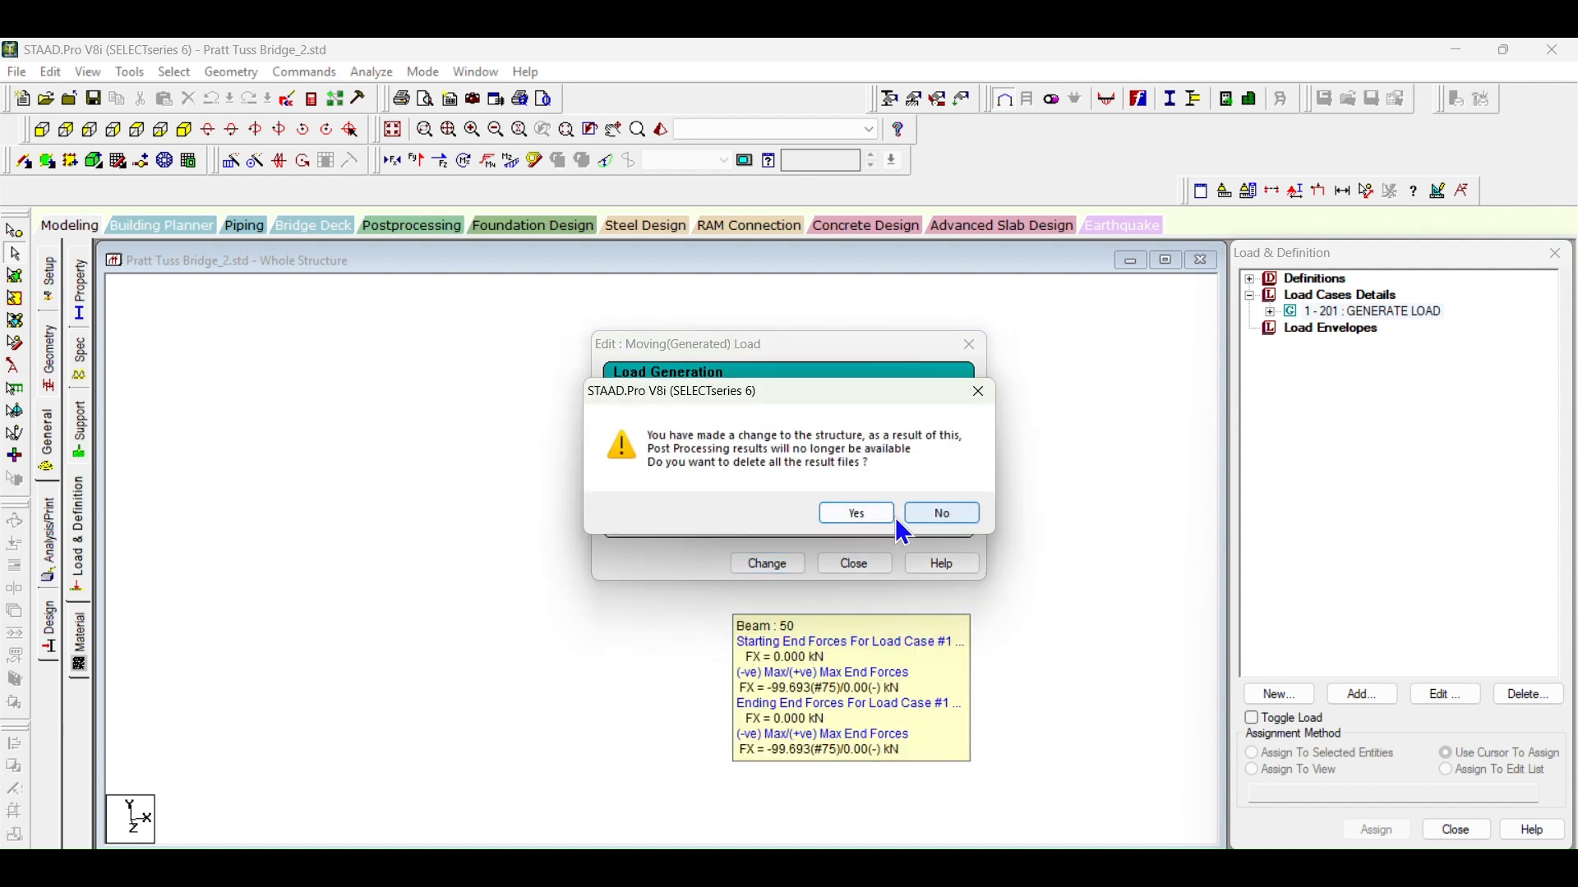
pyautogui.click(859, 511)
pyautogui.click(855, 564)
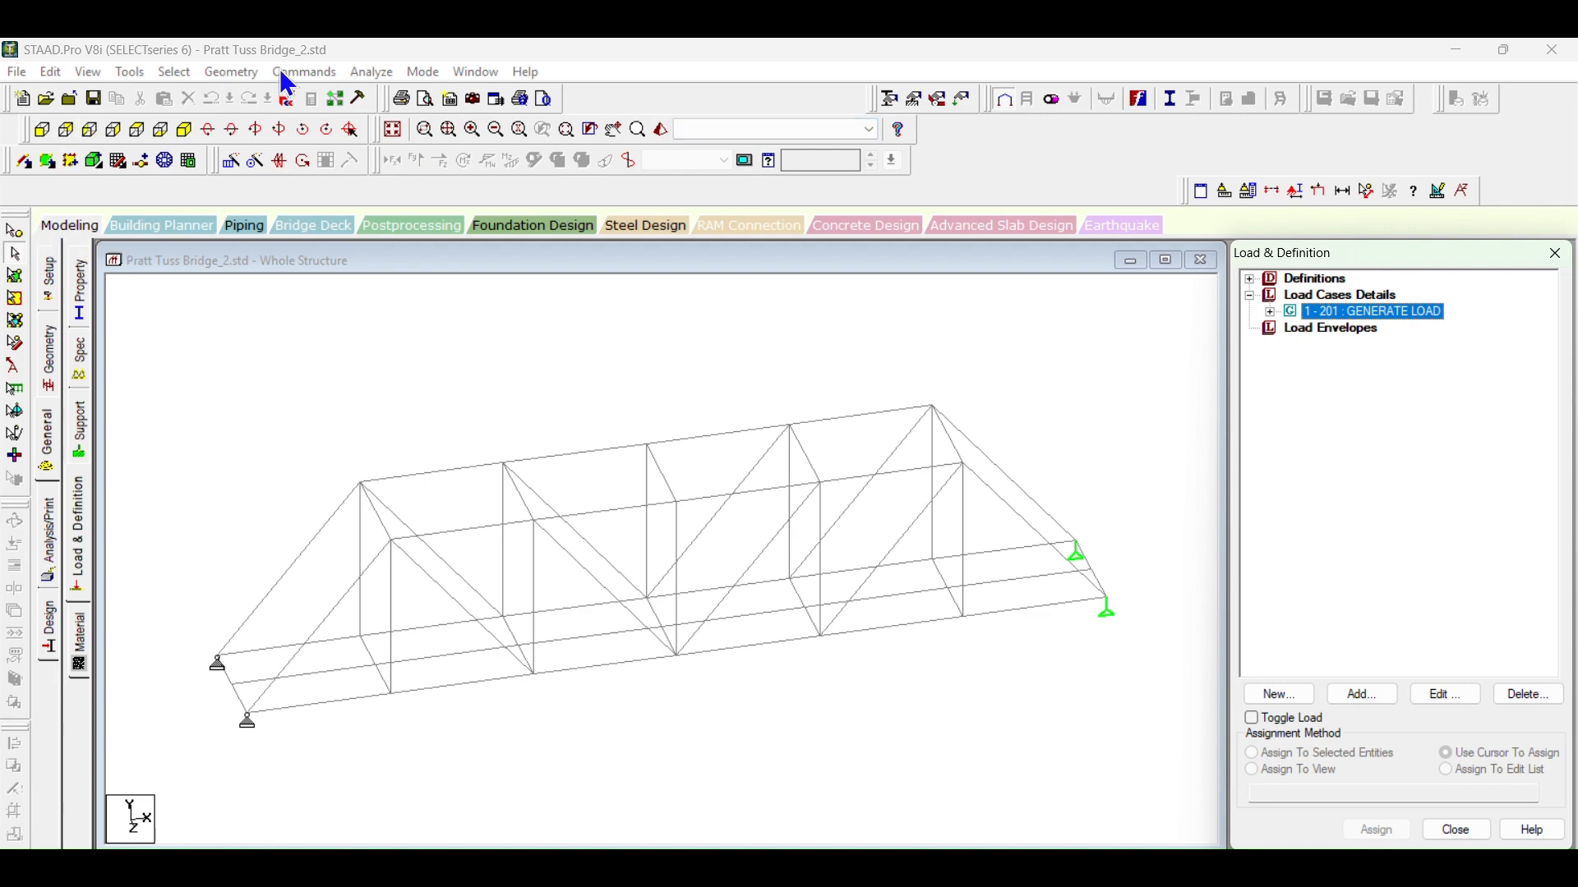
# Step: Save the modified structure, run the analysis, and open postprocessing with the envelope of all generated load cases
pyautogui.click(376, 72)
pyautogui.click(387, 94)
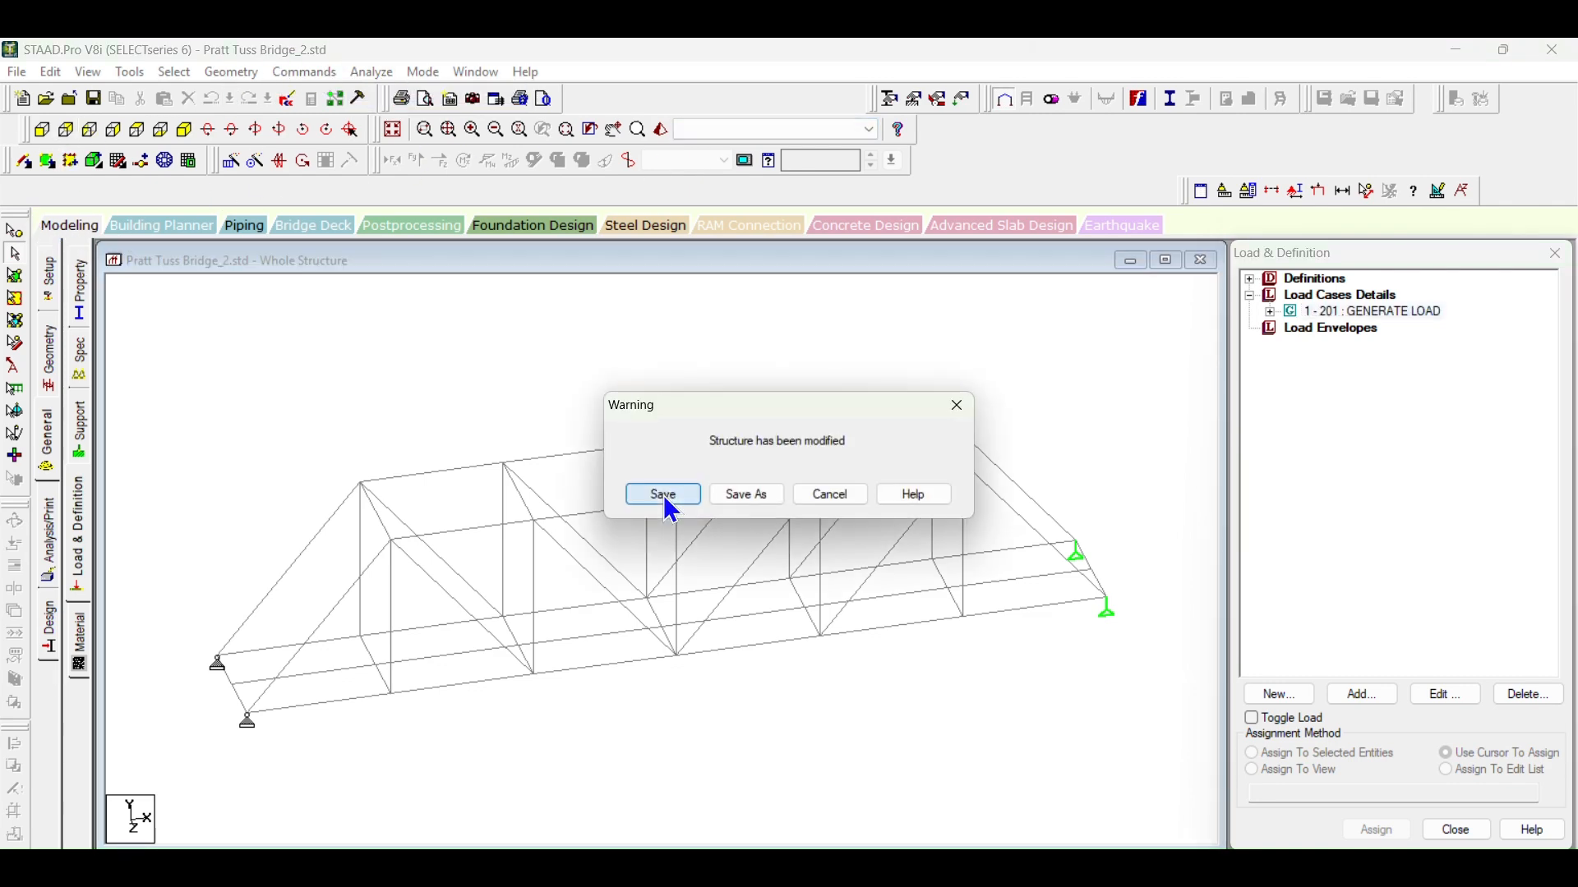
pyautogui.click(663, 495)
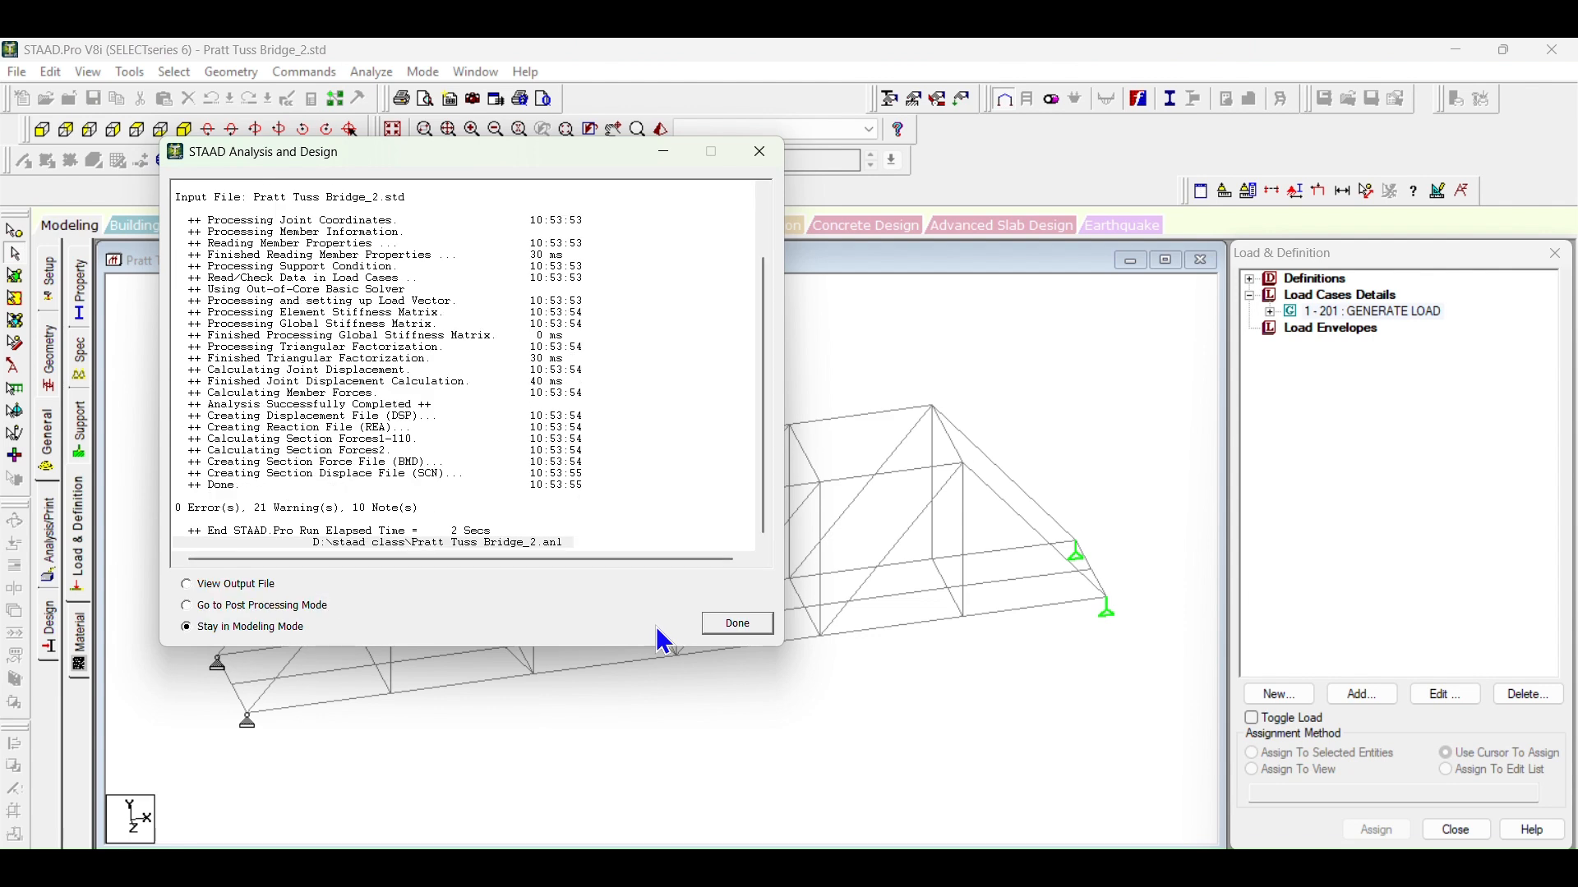
pyautogui.click(721, 626)
pyautogui.click(440, 219)
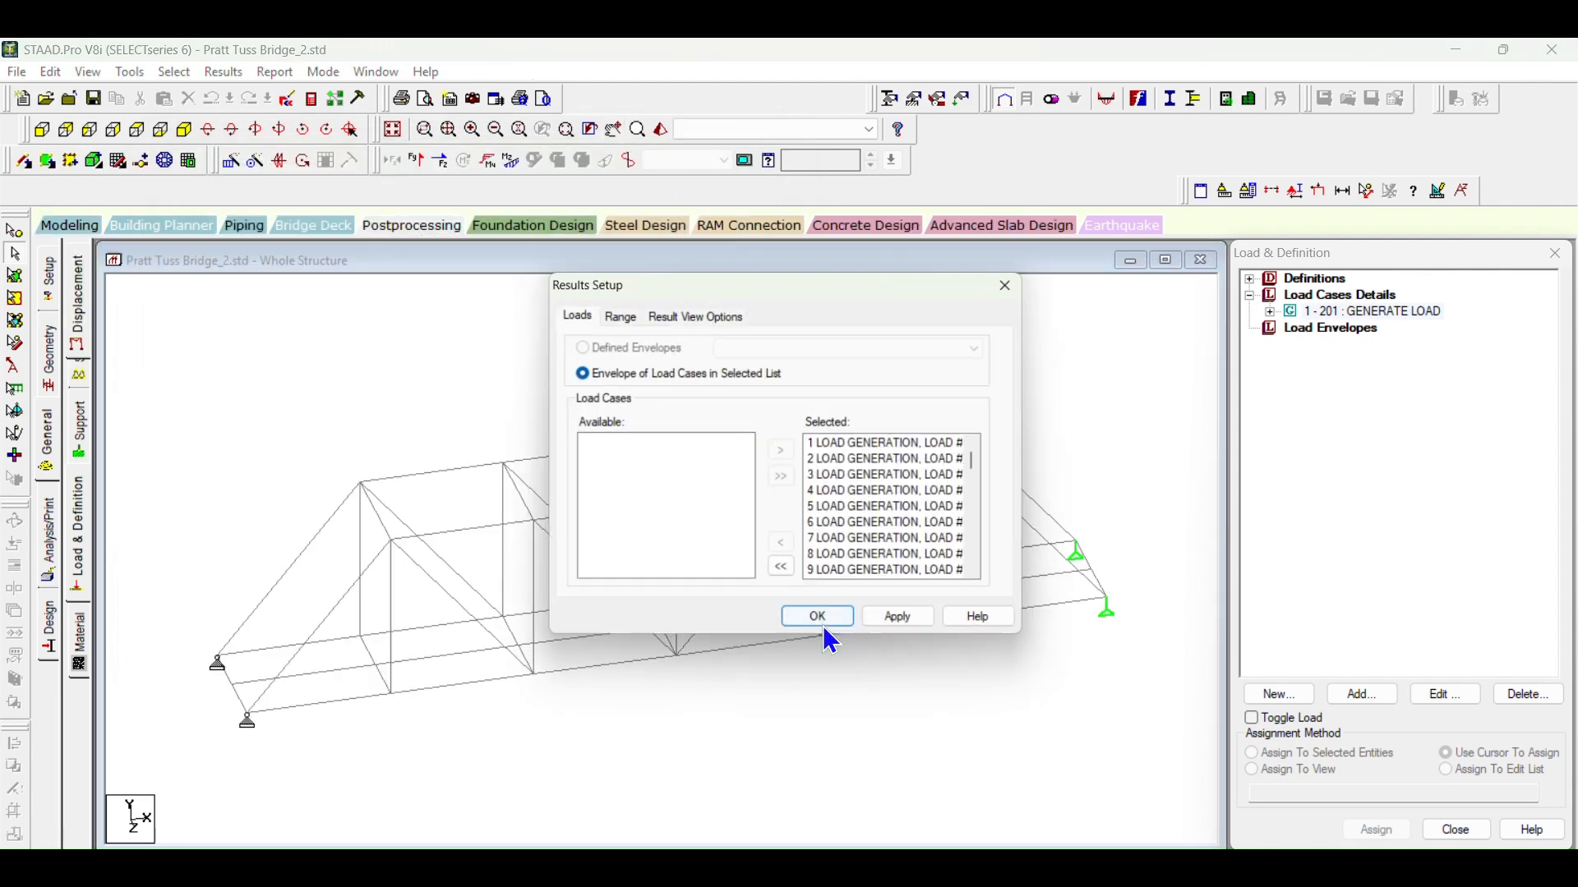
pyautogui.click(826, 621)
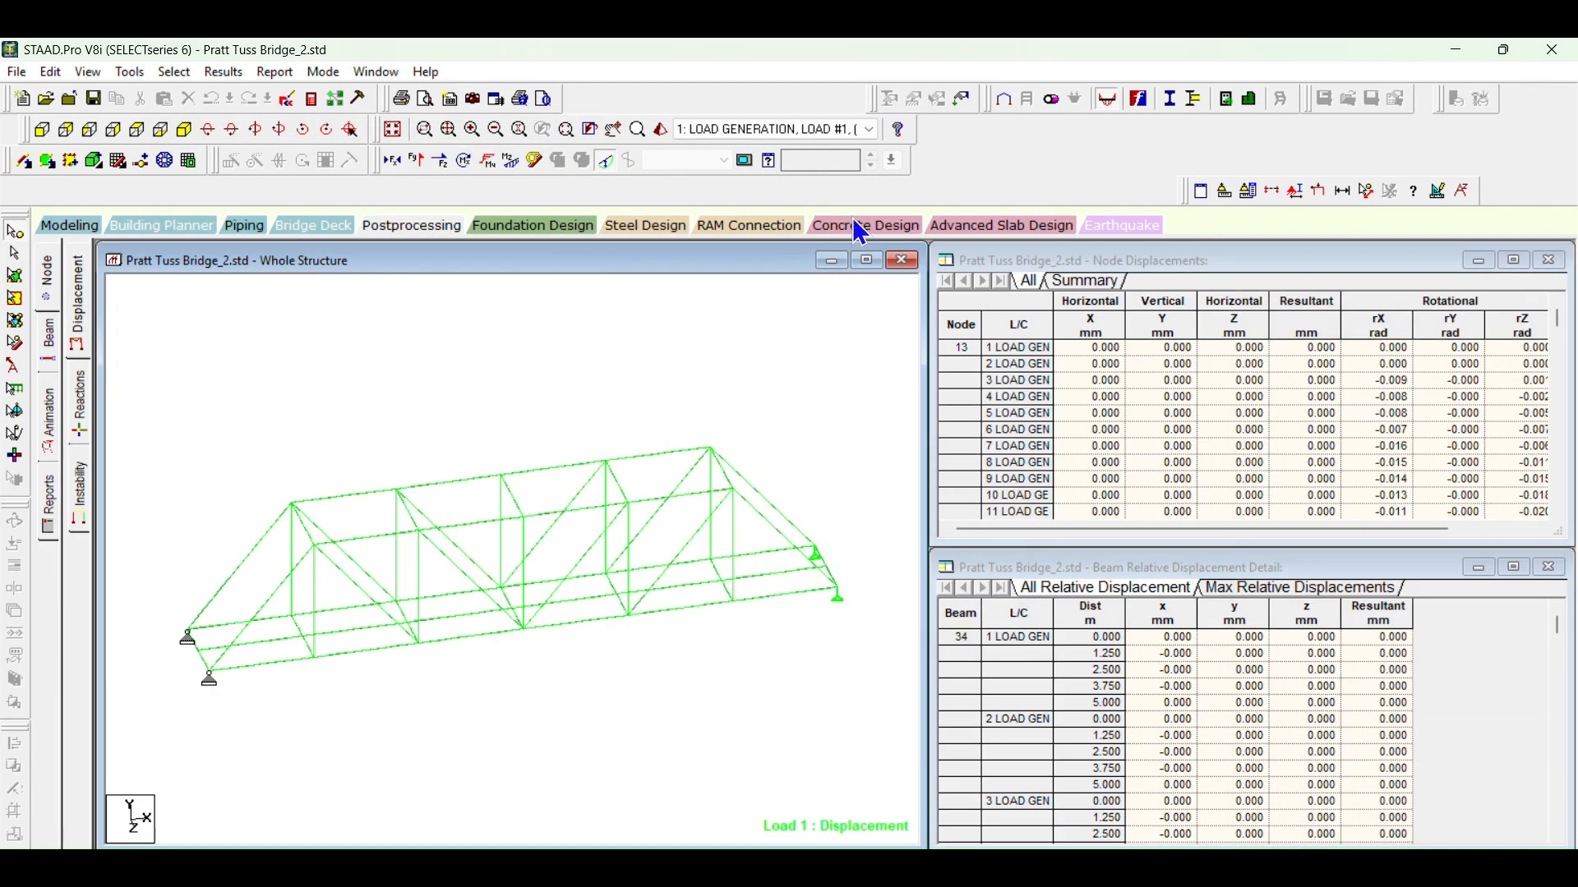
# Step: Show the moving load values on the truss and advance the active load case to load 46
pyautogui.click(805, 129)
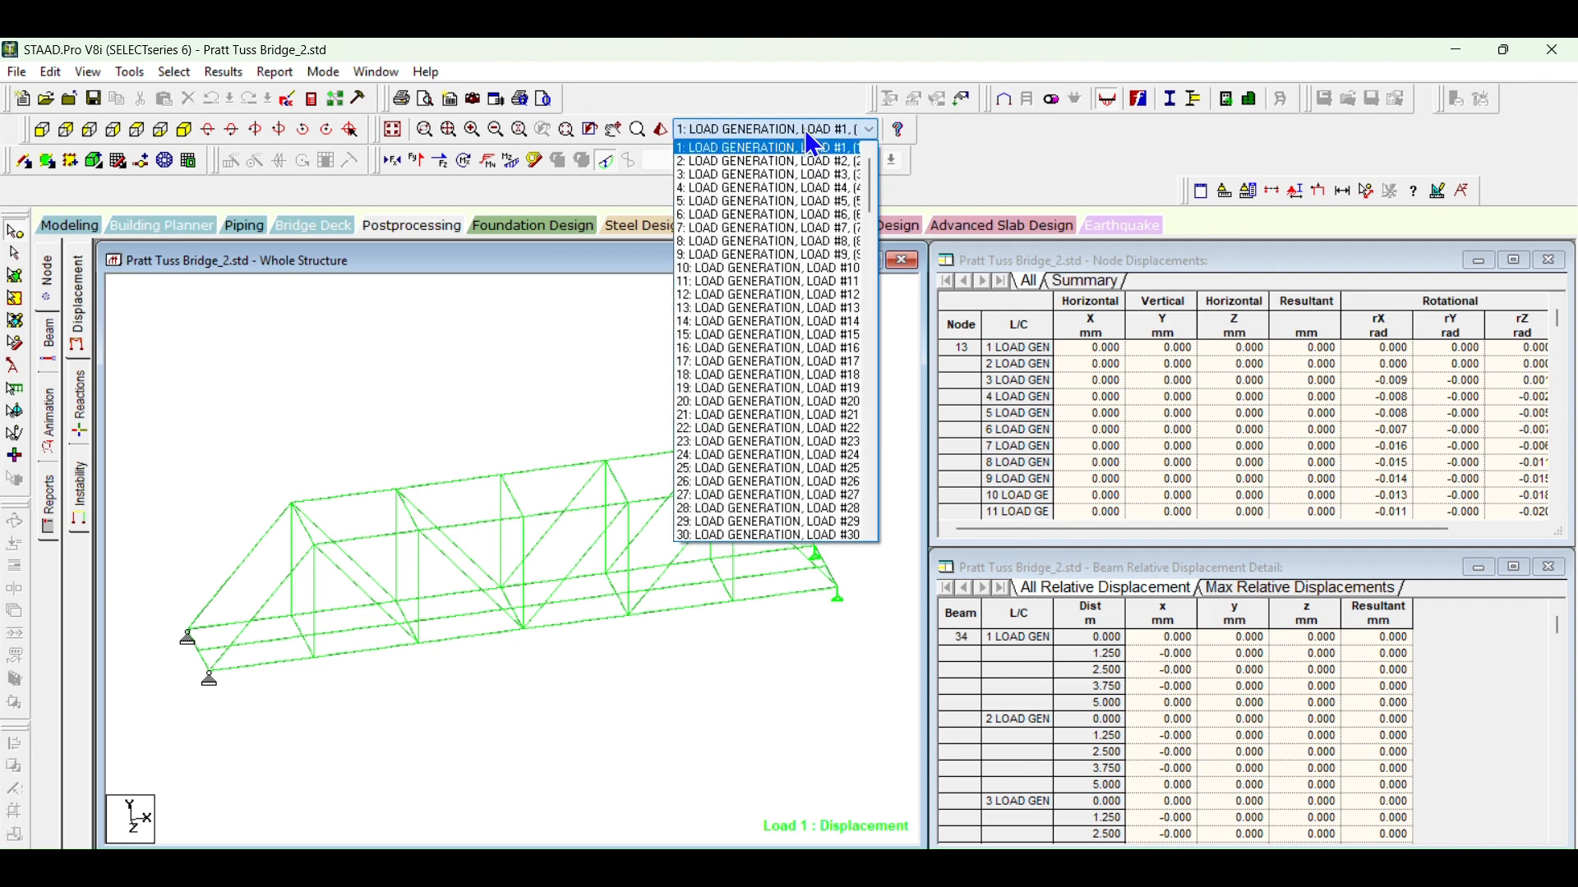
pyautogui.click(466, 380)
pyautogui.click(1323, 191)
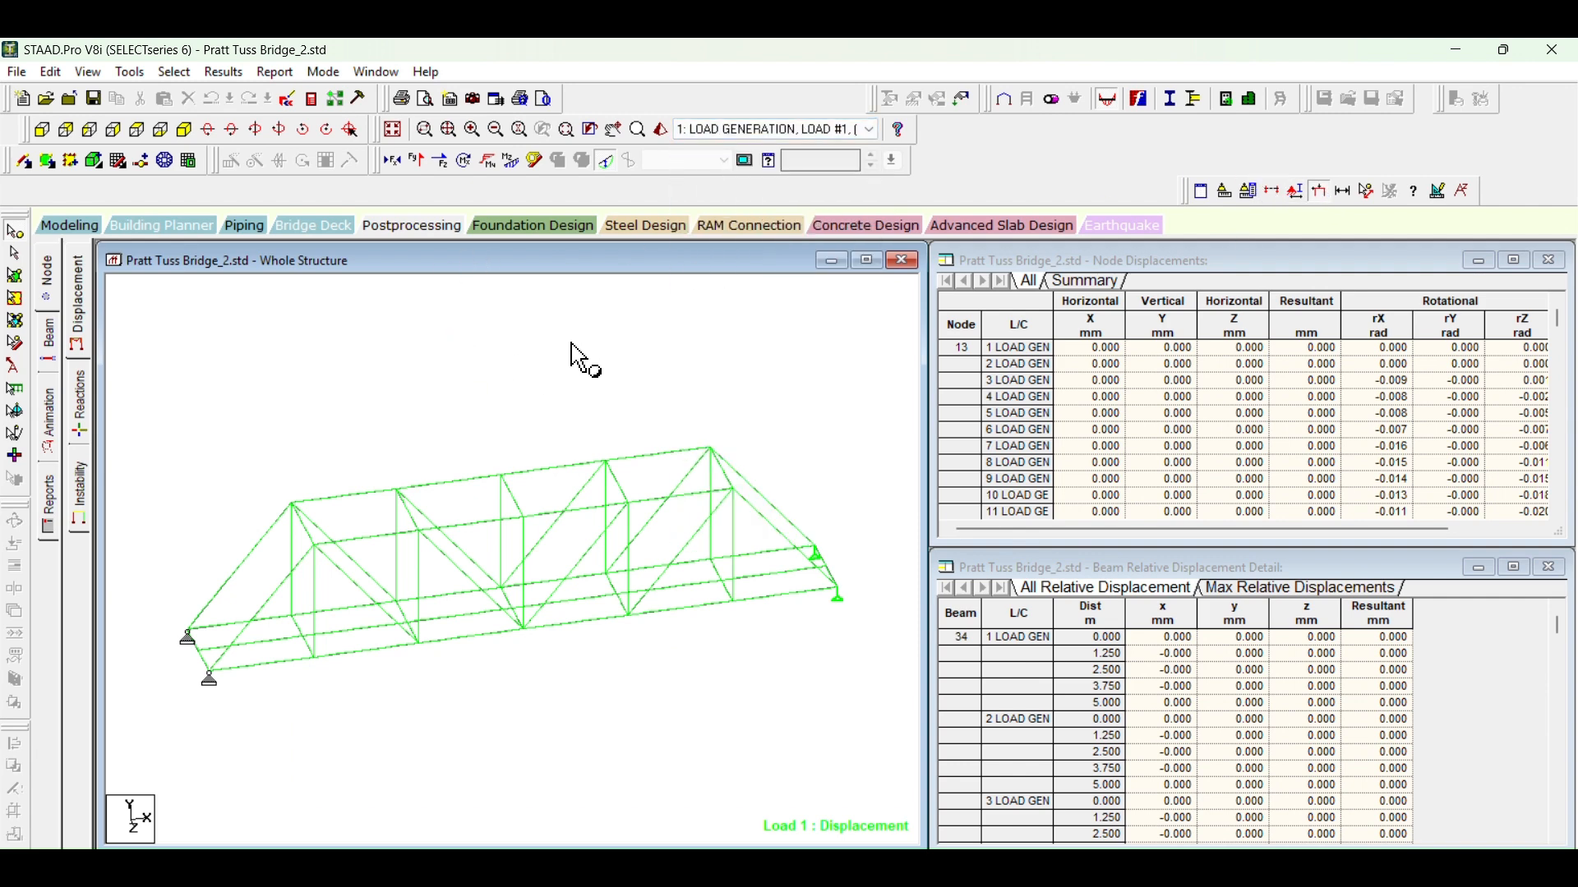
pyautogui.scroll(-6, 723, 133)
pyautogui.scroll(-20, 723, 131)
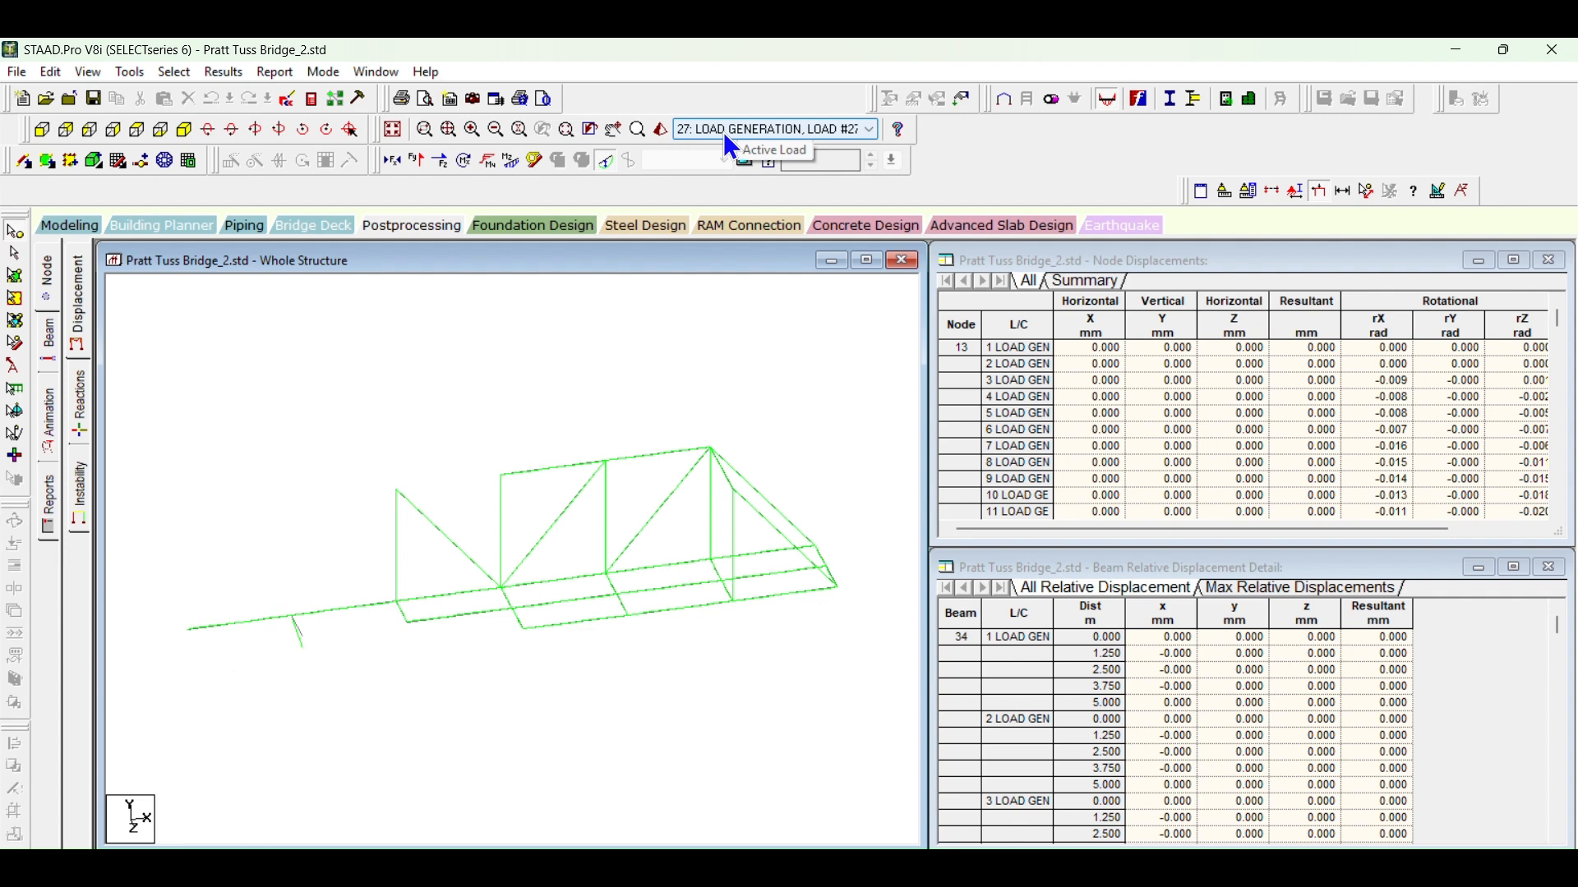
# Step: Annotate all supports of the structure with their Global Y reactions, including diagram lines
pyautogui.click(216, 75)
pyautogui.click(255, 398)
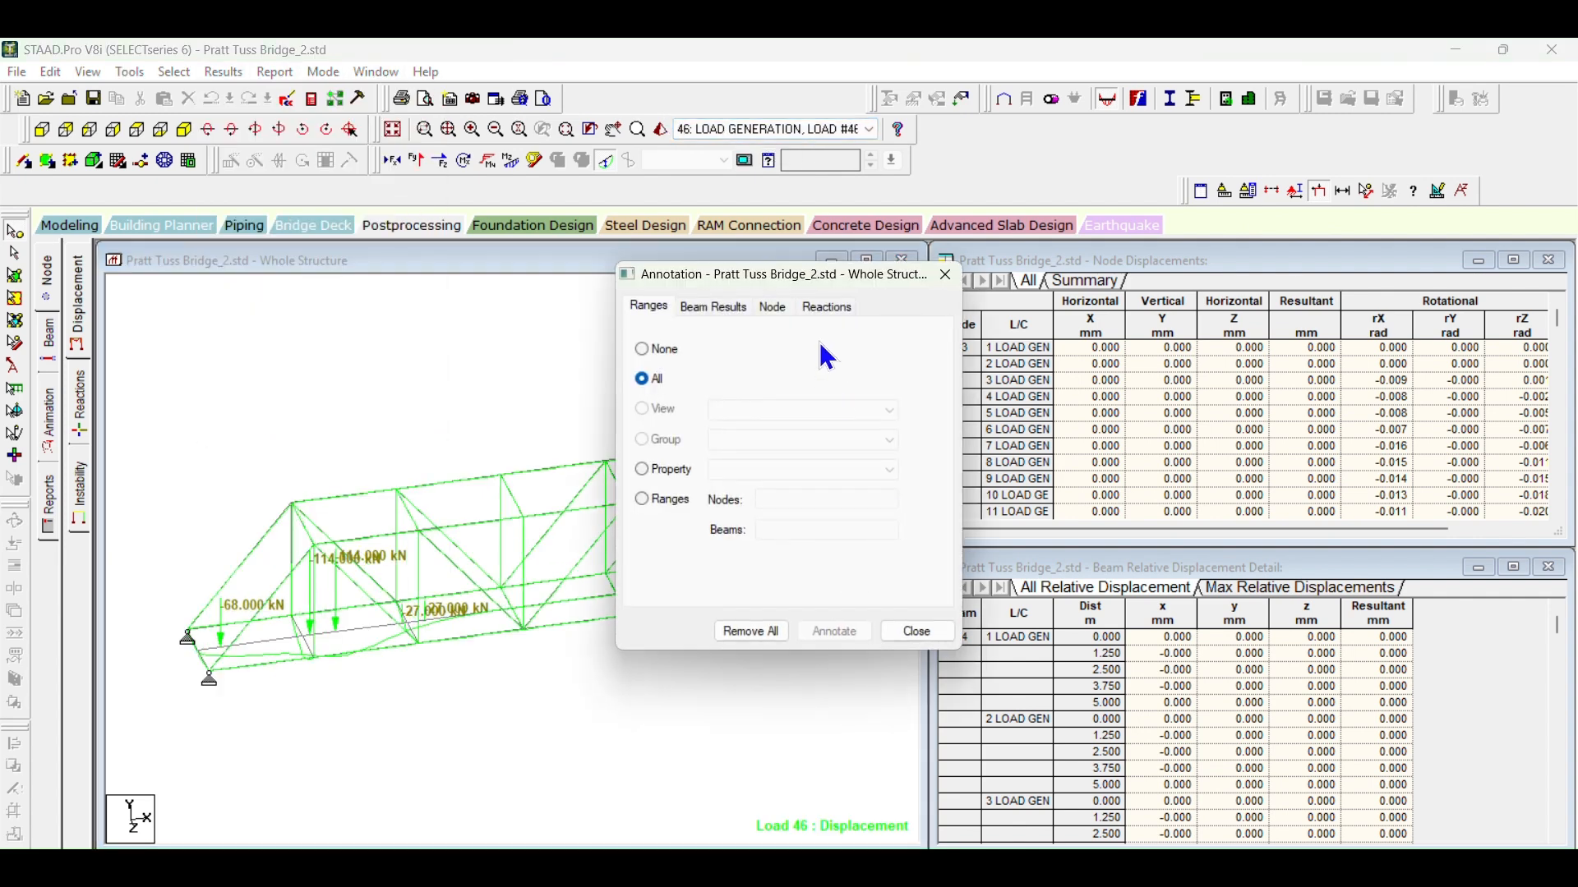
pyautogui.click(828, 306)
pyautogui.click(665, 382)
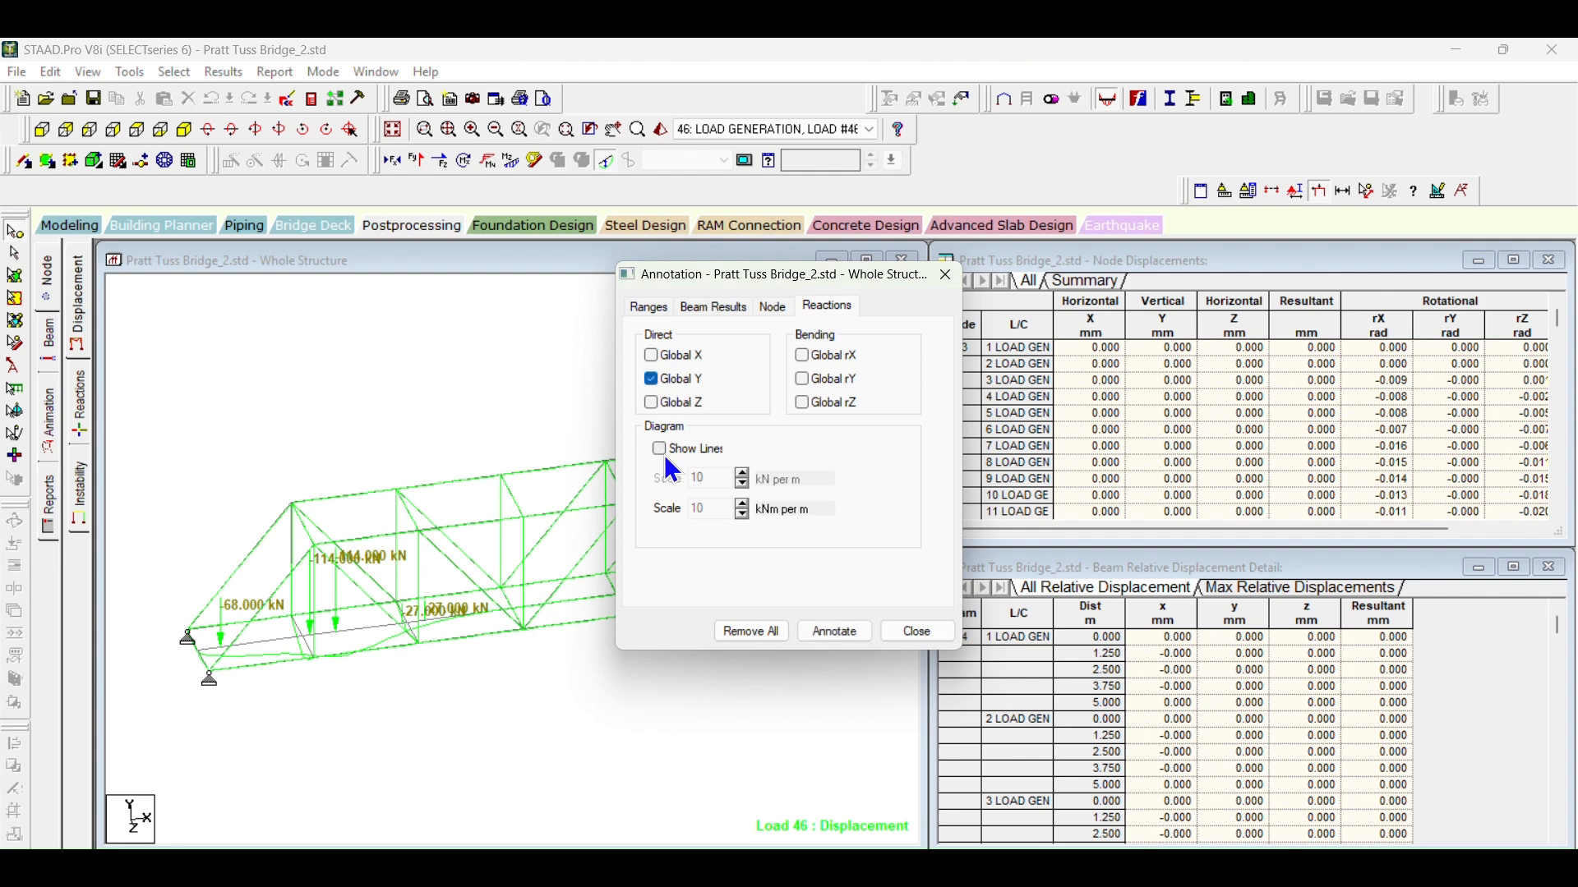
pyautogui.click(661, 451)
pyautogui.click(835, 631)
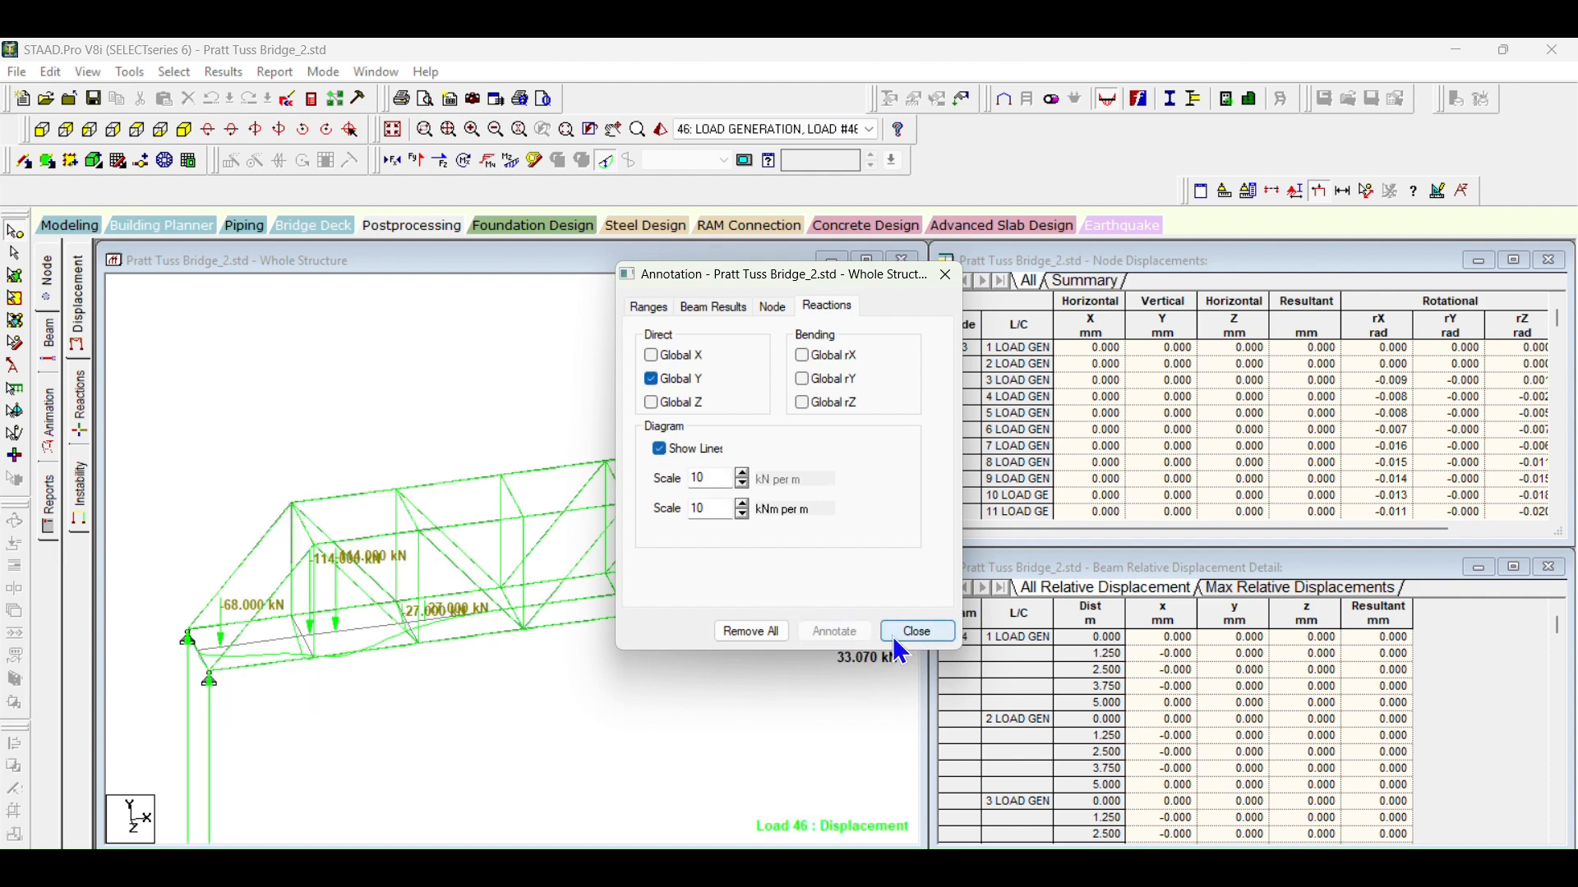
# Step: Reapply the Global Y reaction annotation without diagram lines and maximize the Whole Structure view
pyautogui.click(660, 449)
pyautogui.click(835, 631)
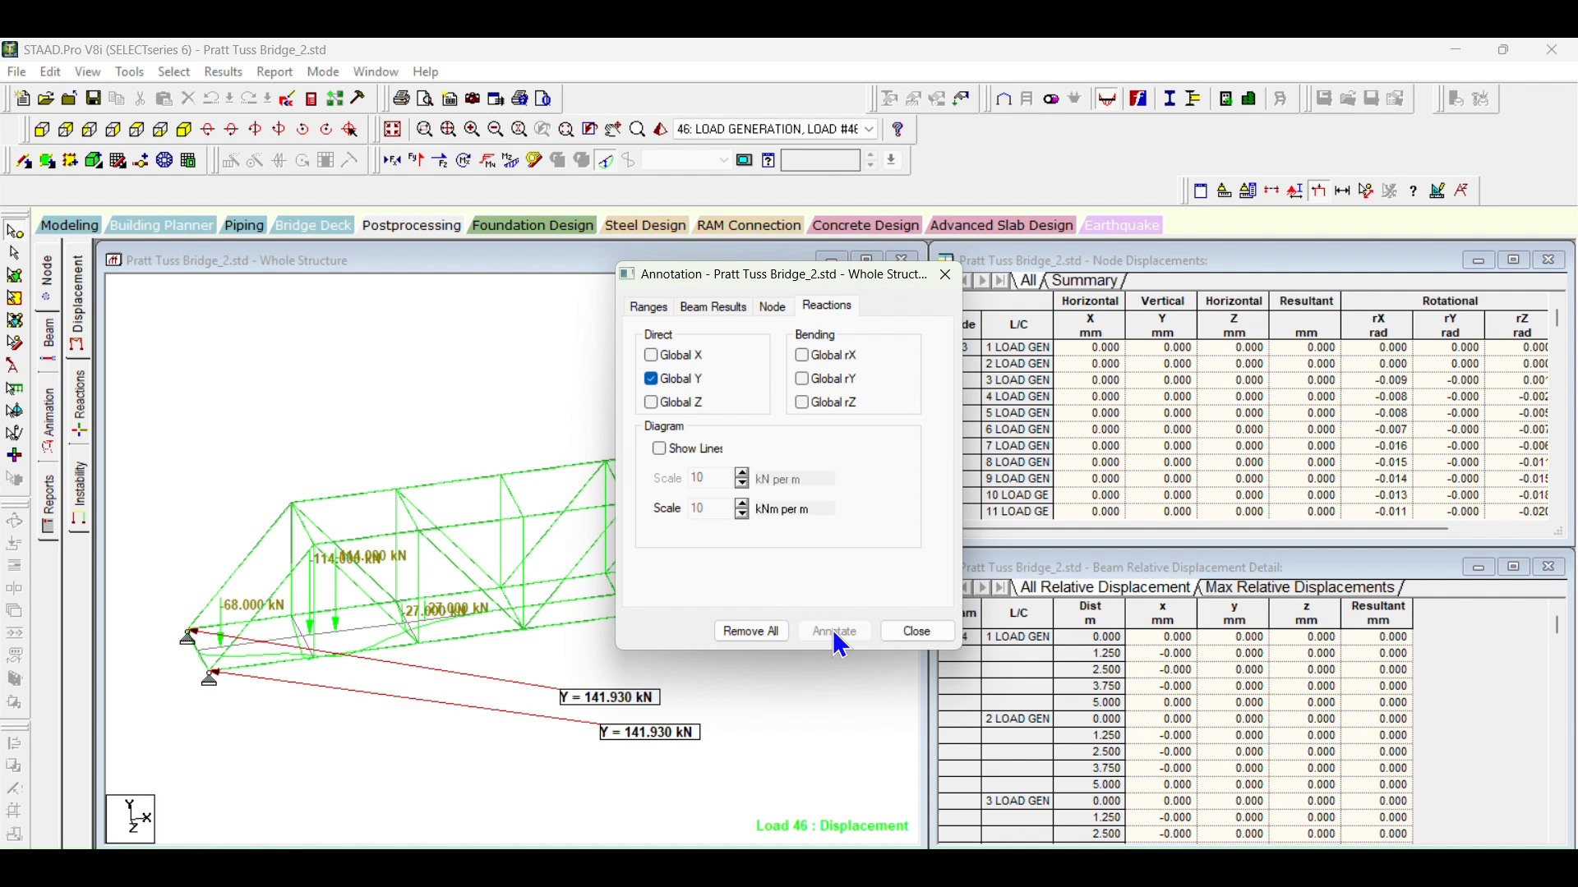
pyautogui.click(915, 632)
pyautogui.click(868, 259)
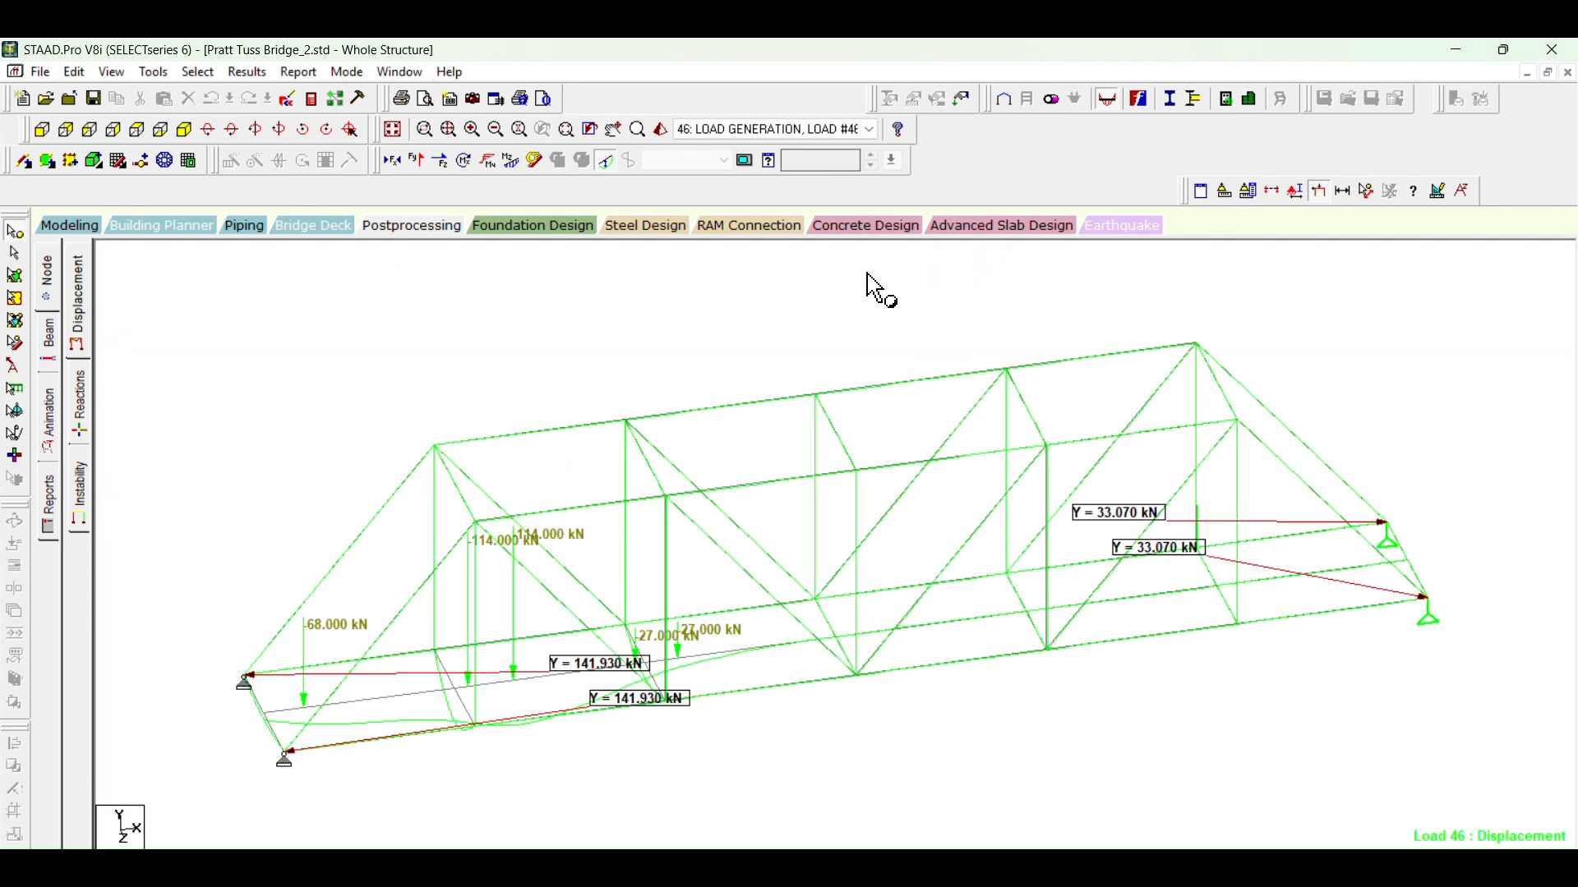
# Step: Turn off the deflected shape and advance the active load case to 126, reviewing the support reactions along the way
pyautogui.scroll(-8, 688, 120)
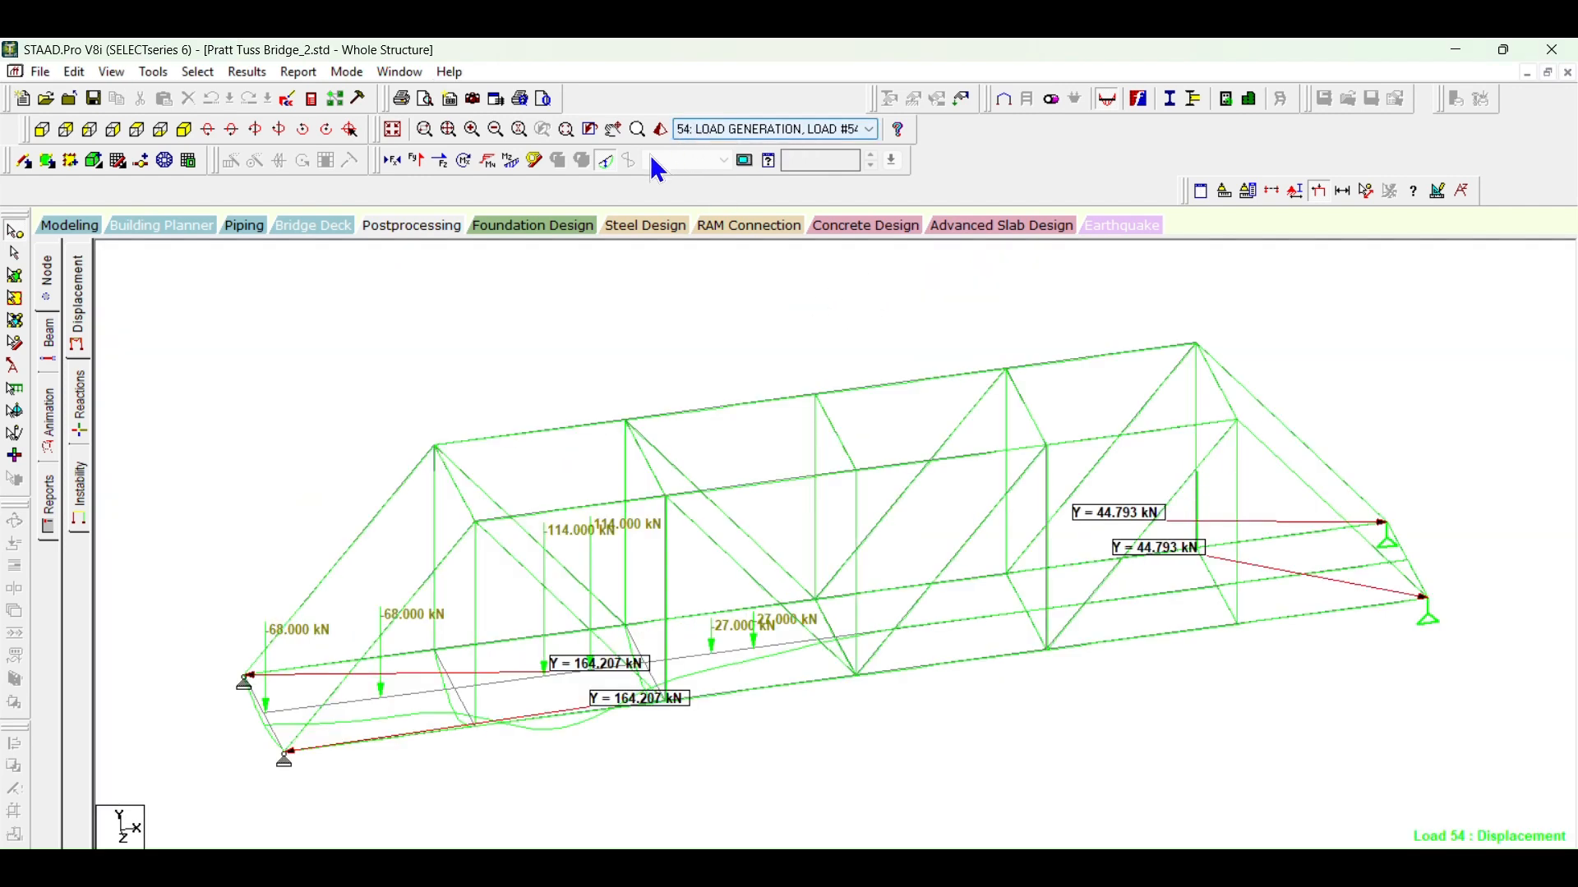
pyautogui.click(606, 161)
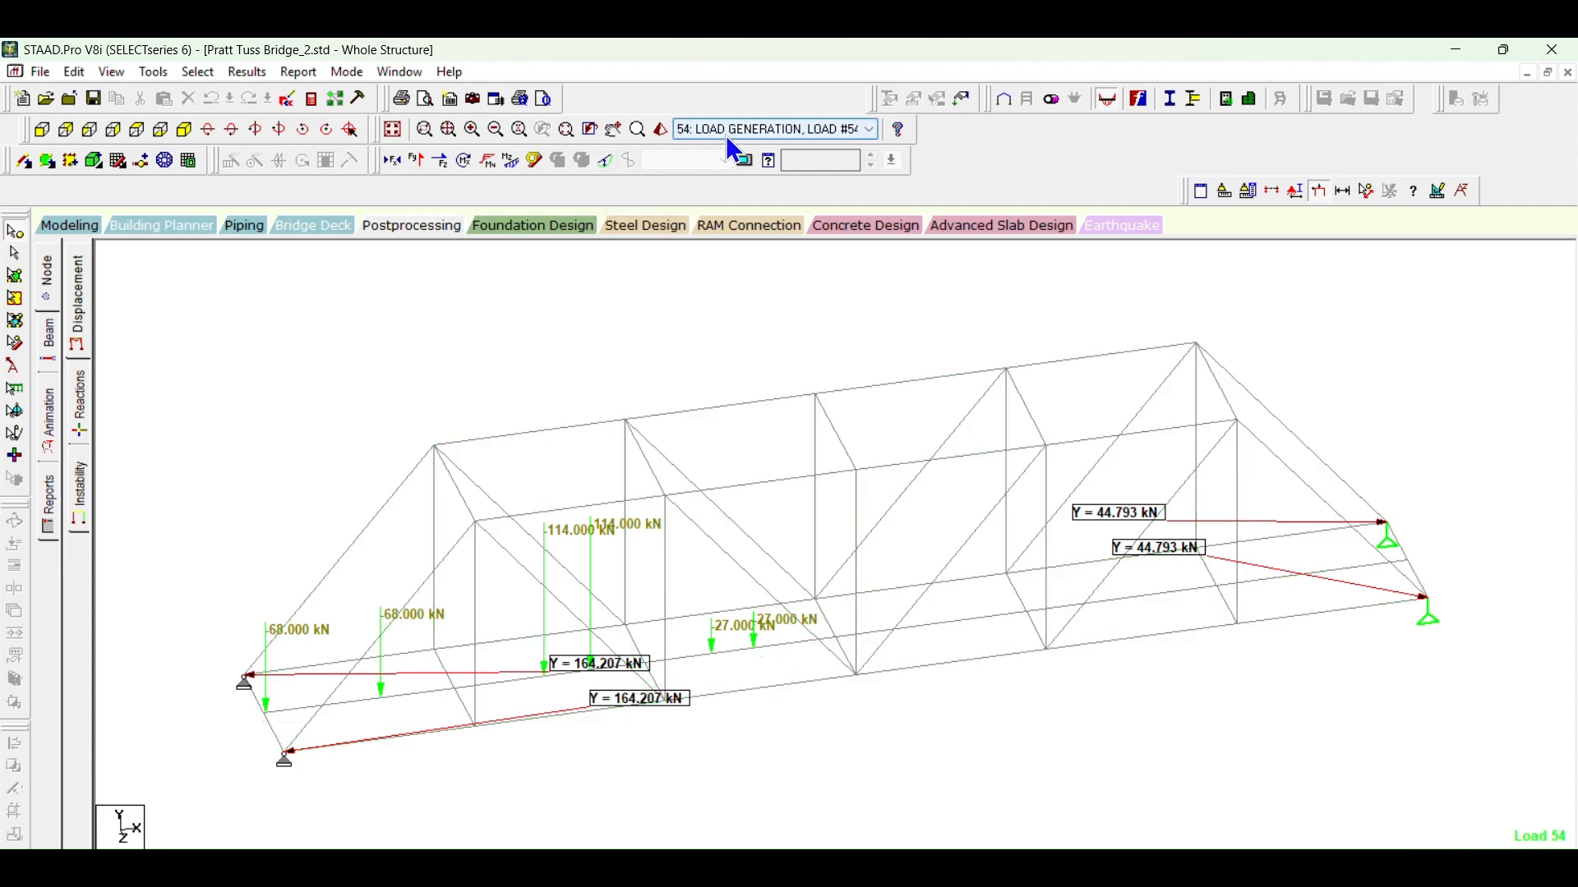
pyautogui.scroll(-20, 727, 132)
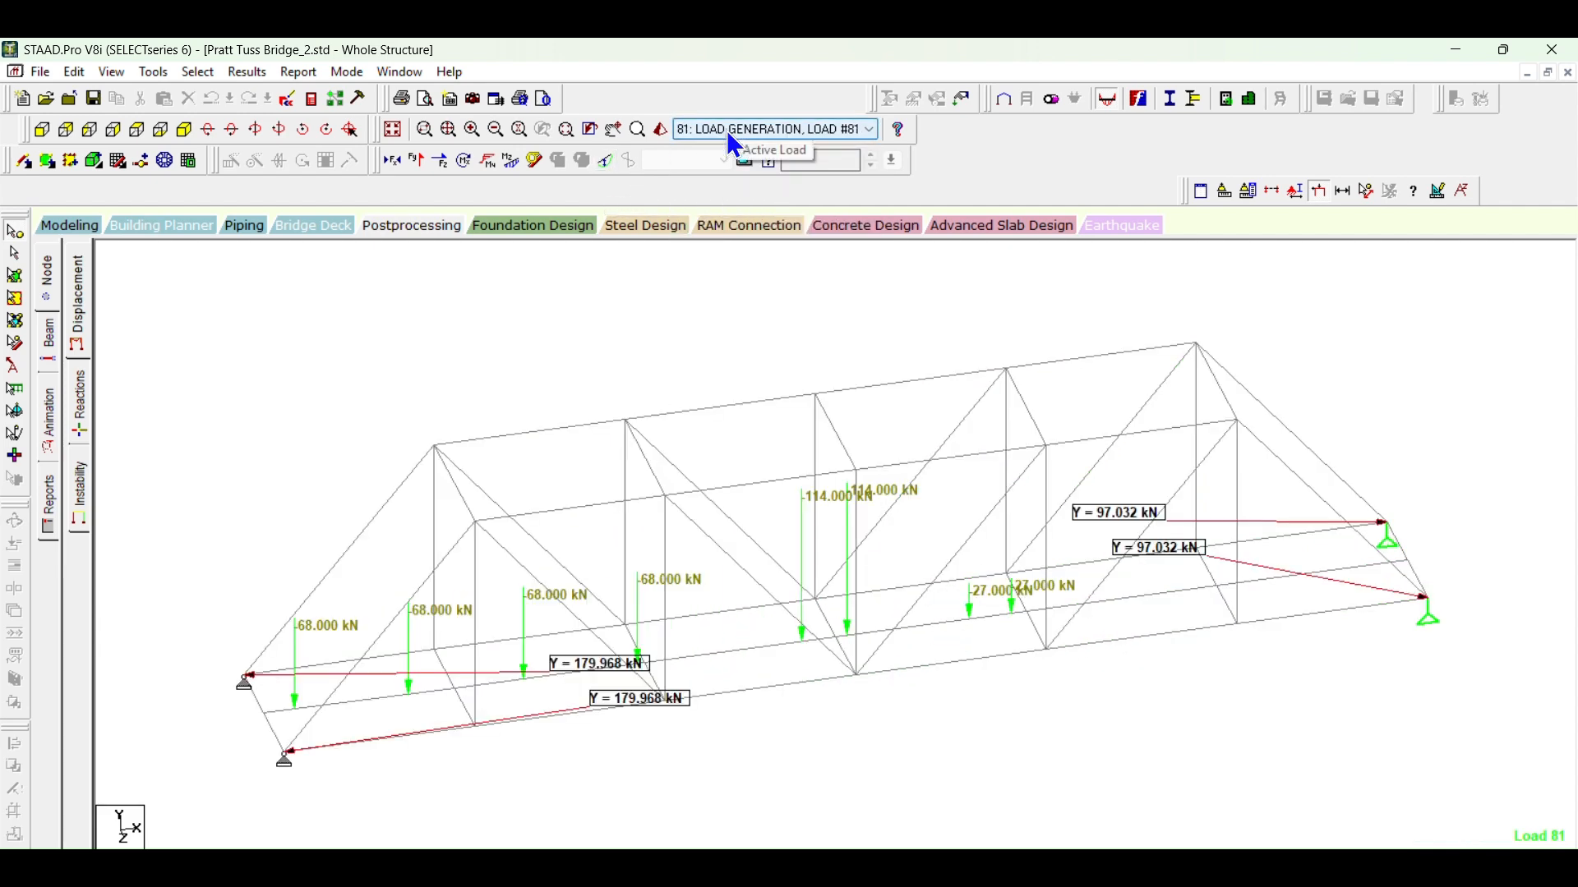
pyautogui.scroll(-11, 726, 130)
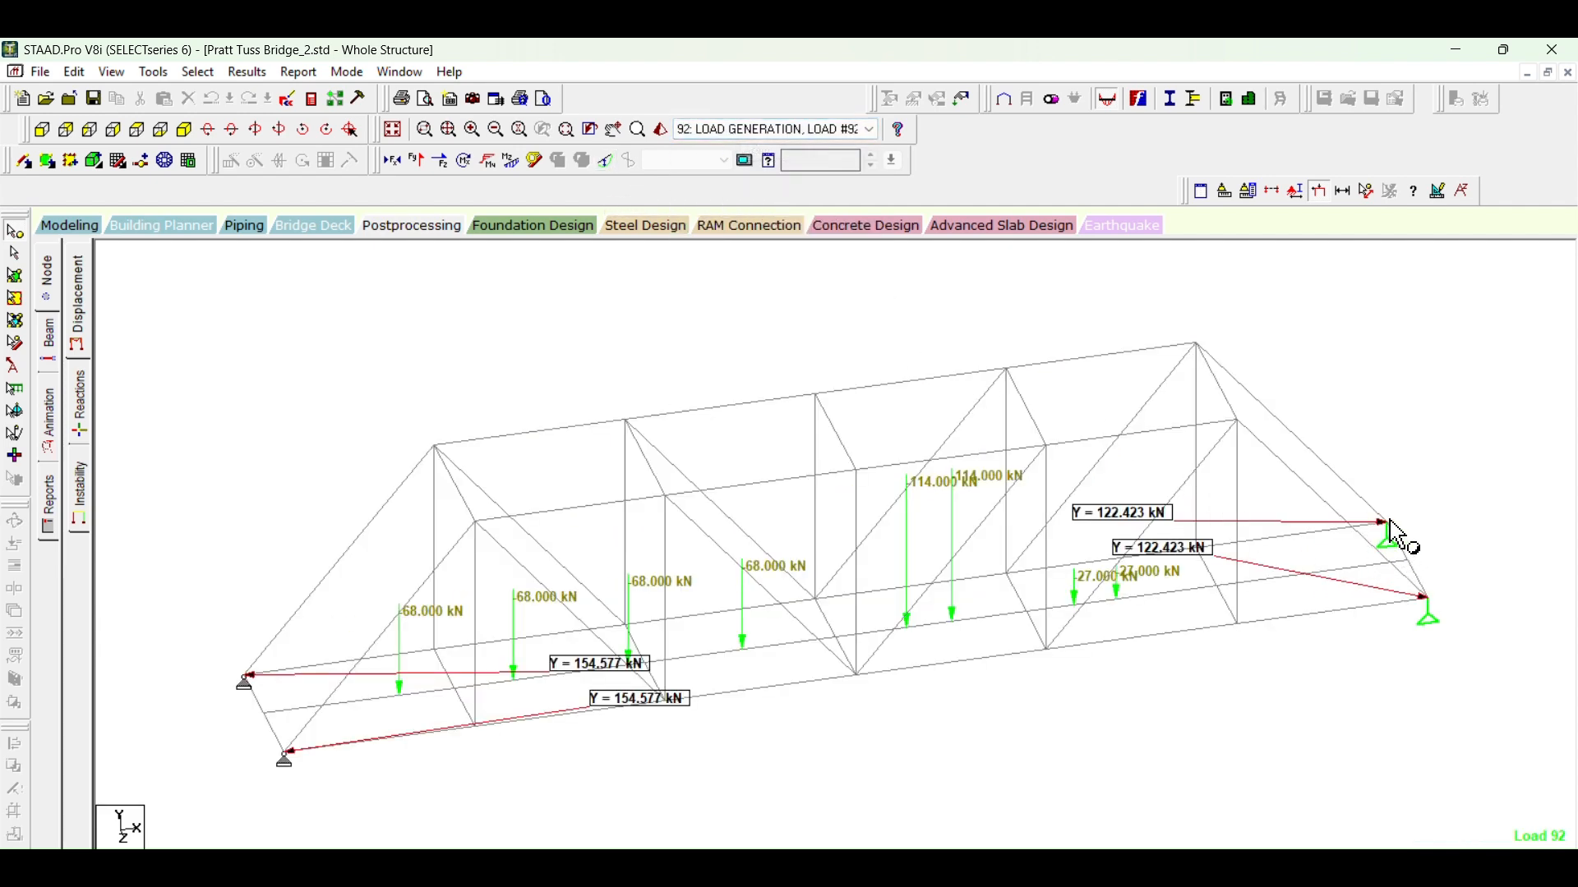
pyautogui.scroll(-17, 764, 131)
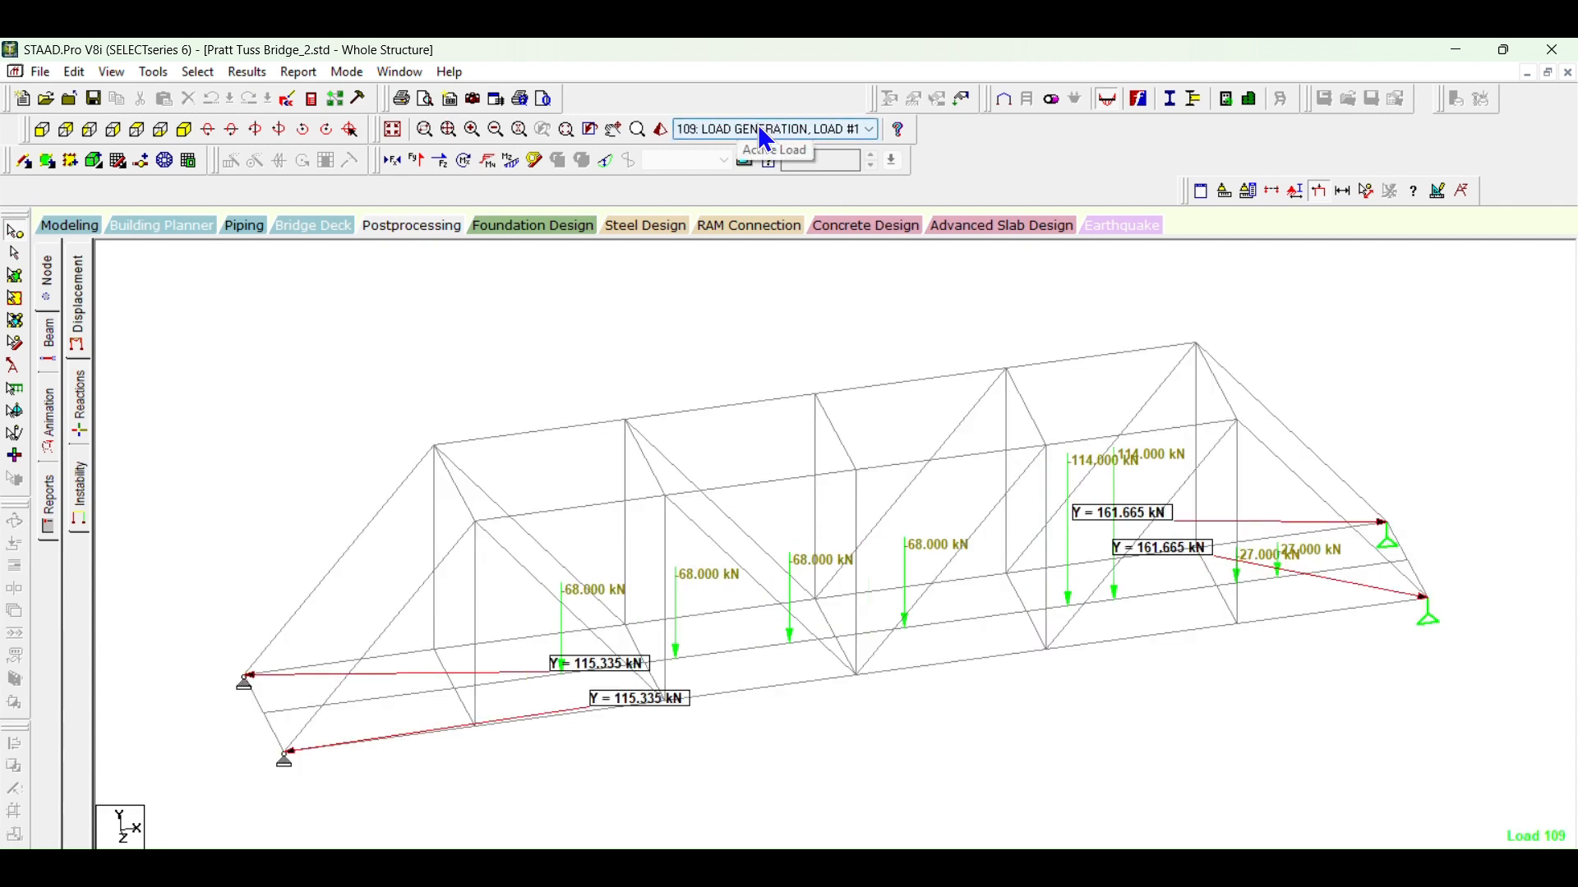
pyautogui.scroll(-17, 764, 132)
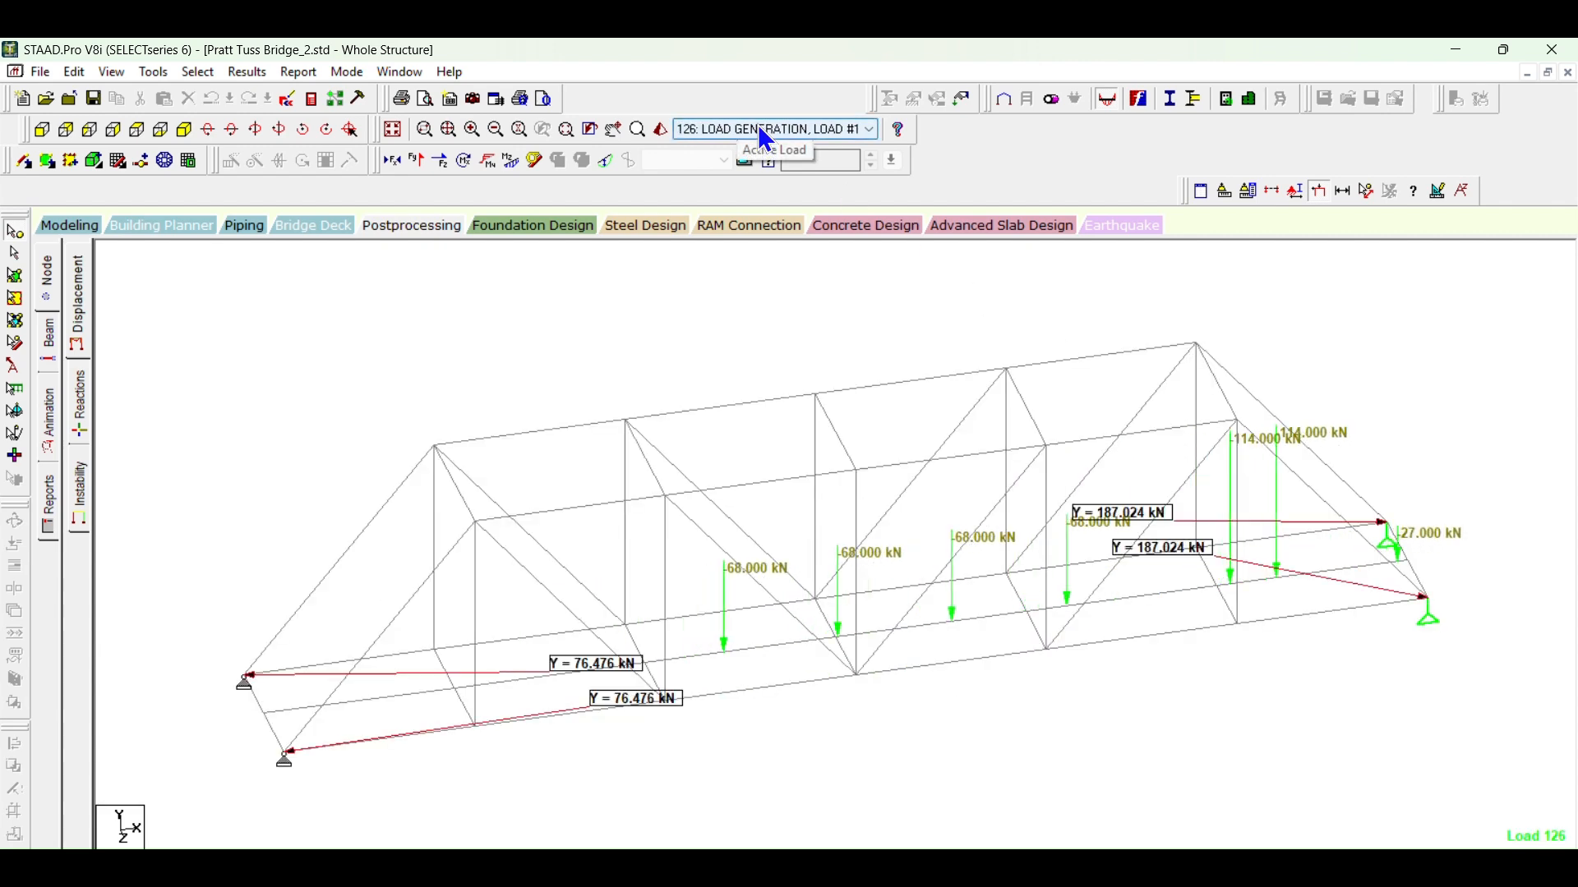
# Step: Step the active load case back and forth around 122 to 141 and on to 199, examining how the support reactions change
pyautogui.scroll(2, 766, 138)
pyautogui.scroll(2, 765, 138)
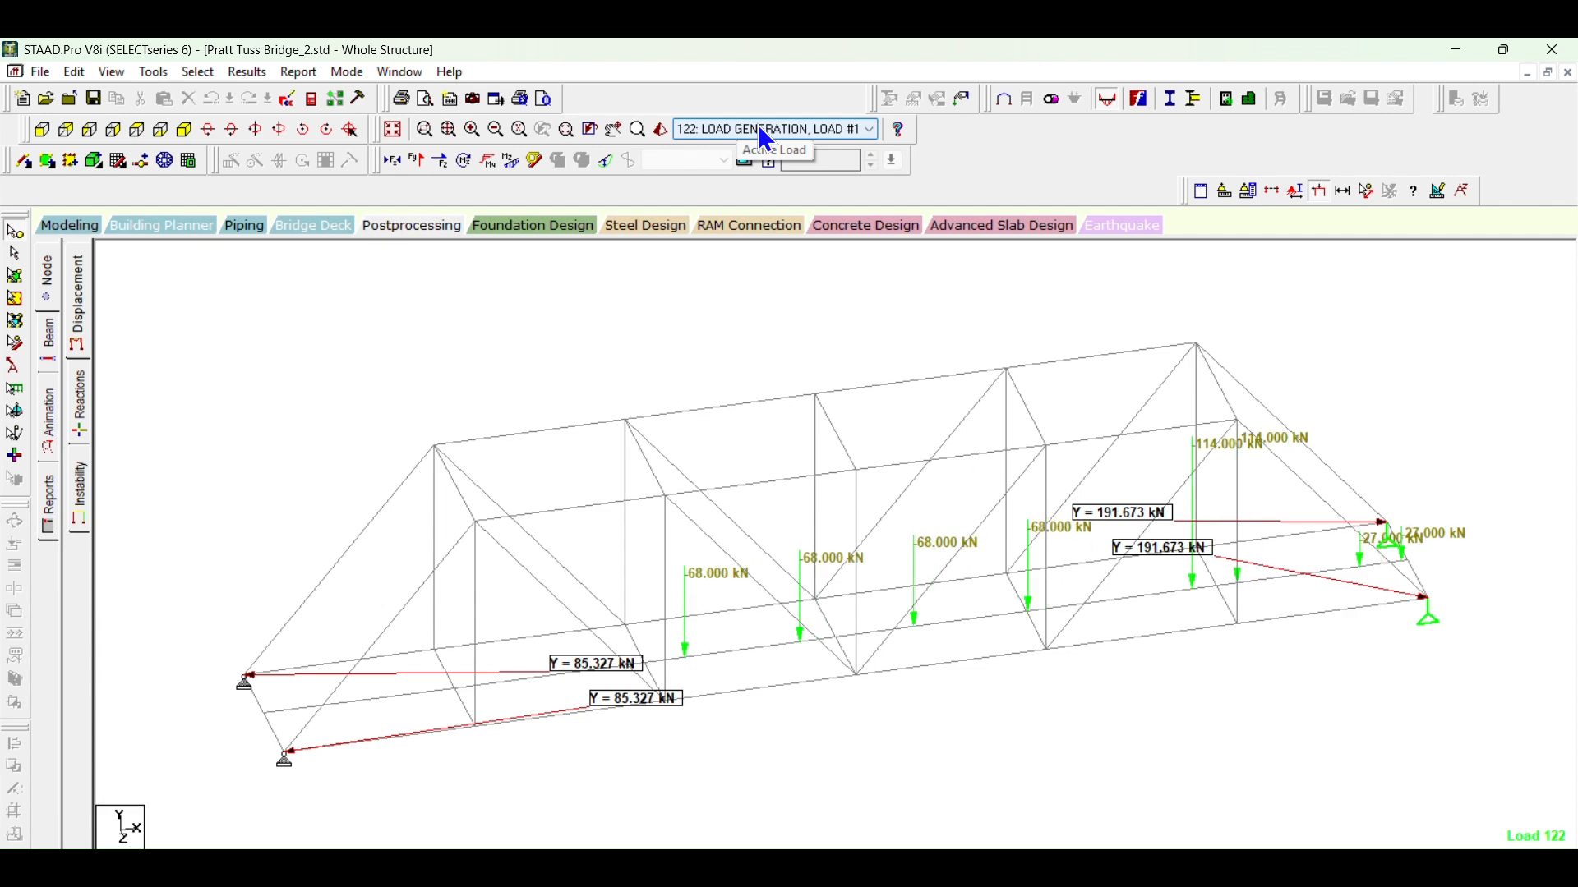
pyautogui.scroll(-20, 765, 138)
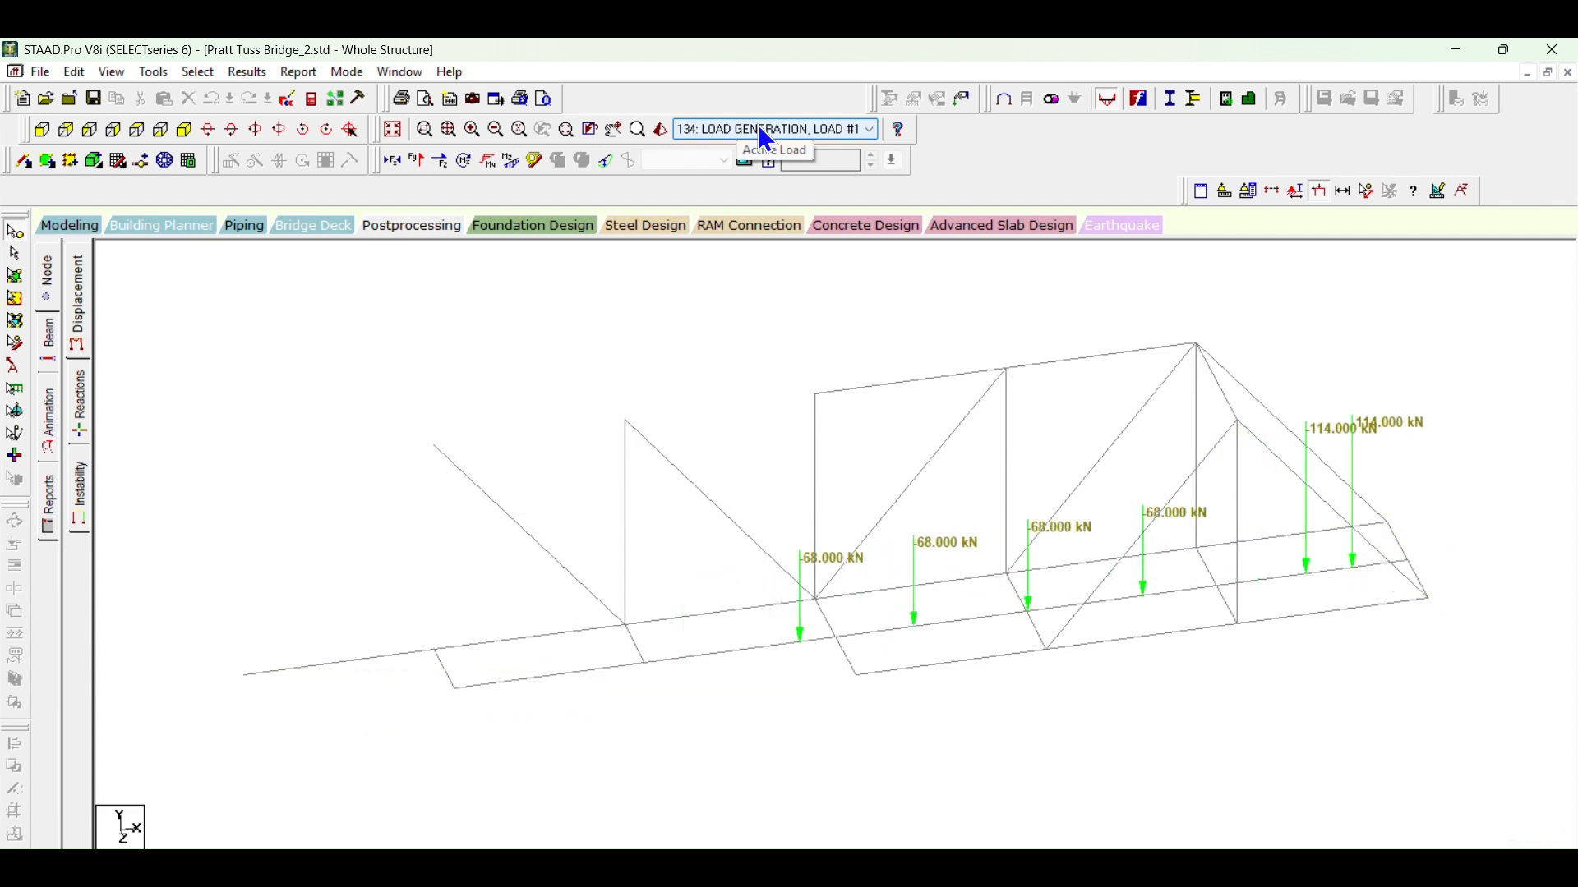
pyautogui.scroll(2, 766, 138)
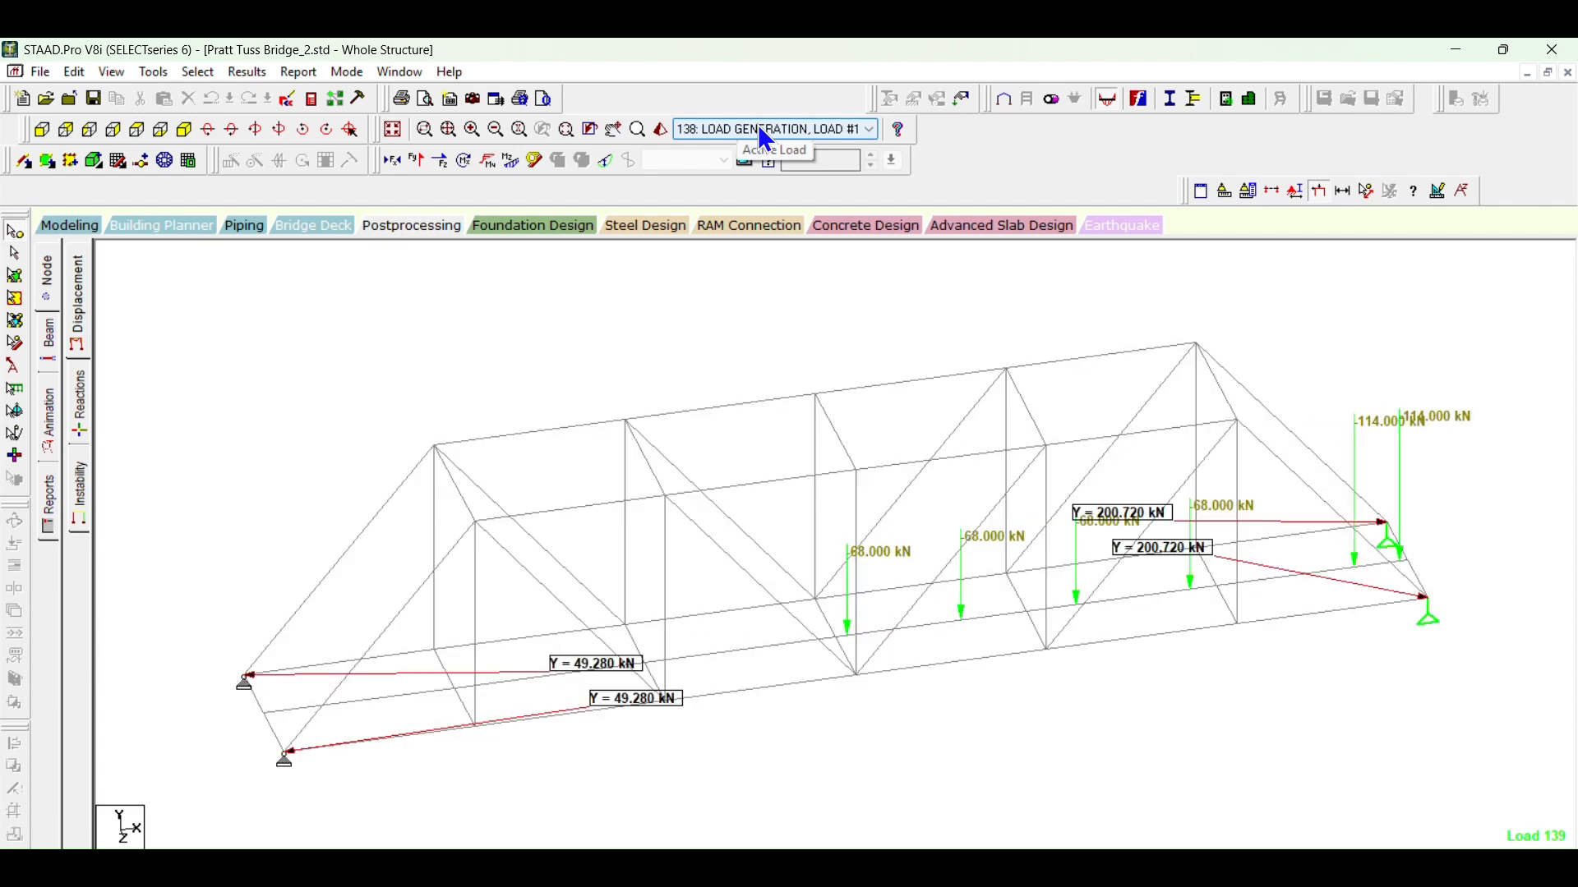
pyautogui.scroll(-1, 766, 138)
pyautogui.scroll(-2, 766, 139)
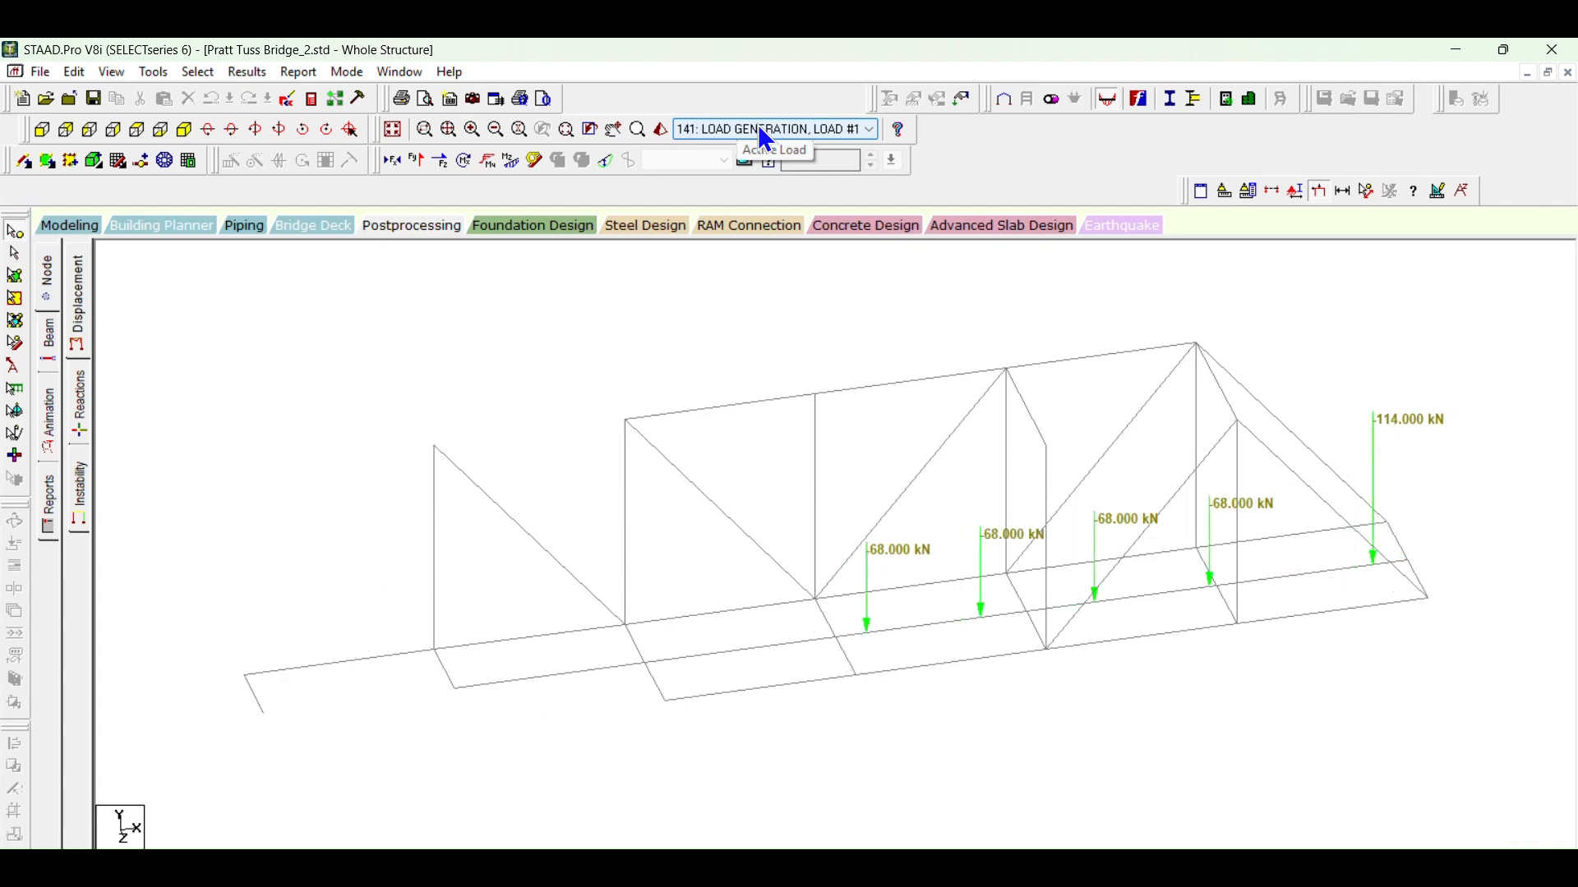
pyautogui.scroll(-19, 766, 138)
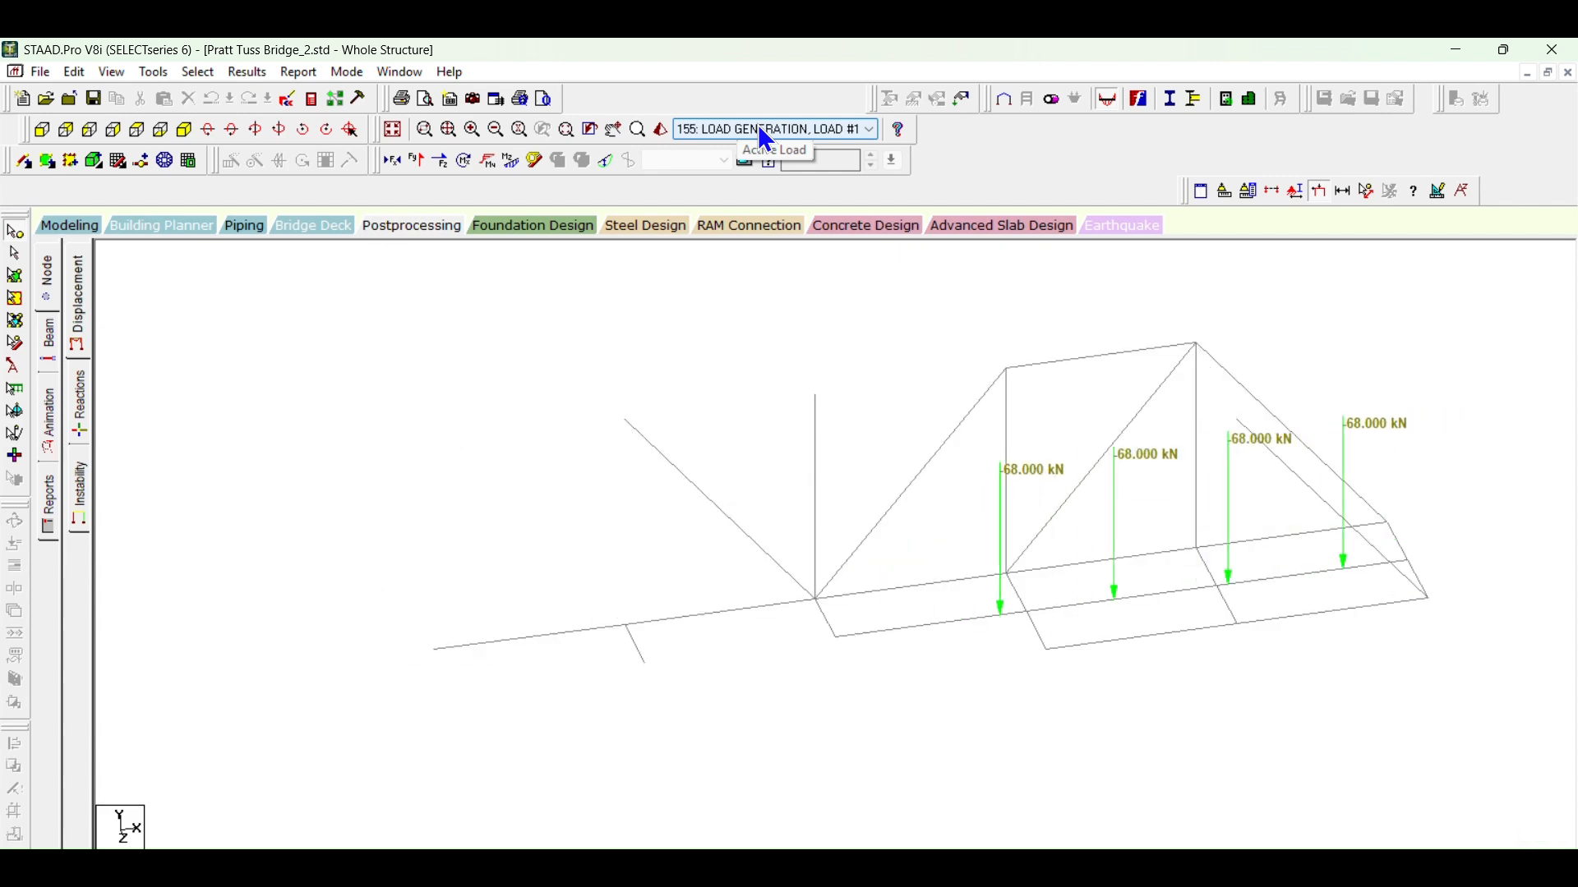
pyautogui.scroll(-20, 766, 138)
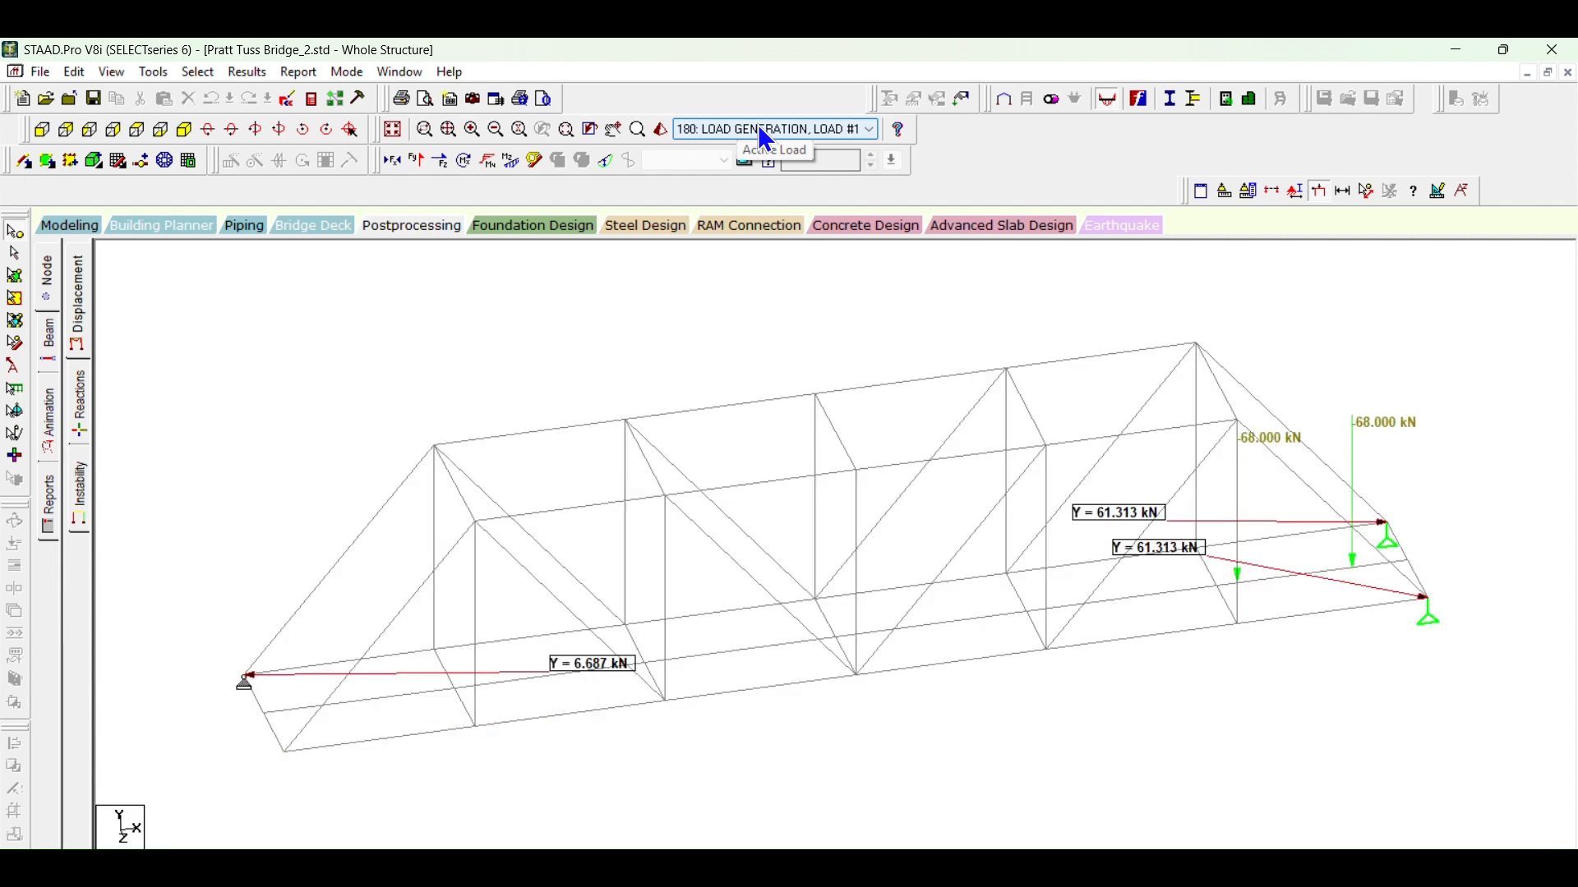
pyautogui.scroll(-3, 766, 138)
pyautogui.scroll(-10, 766, 139)
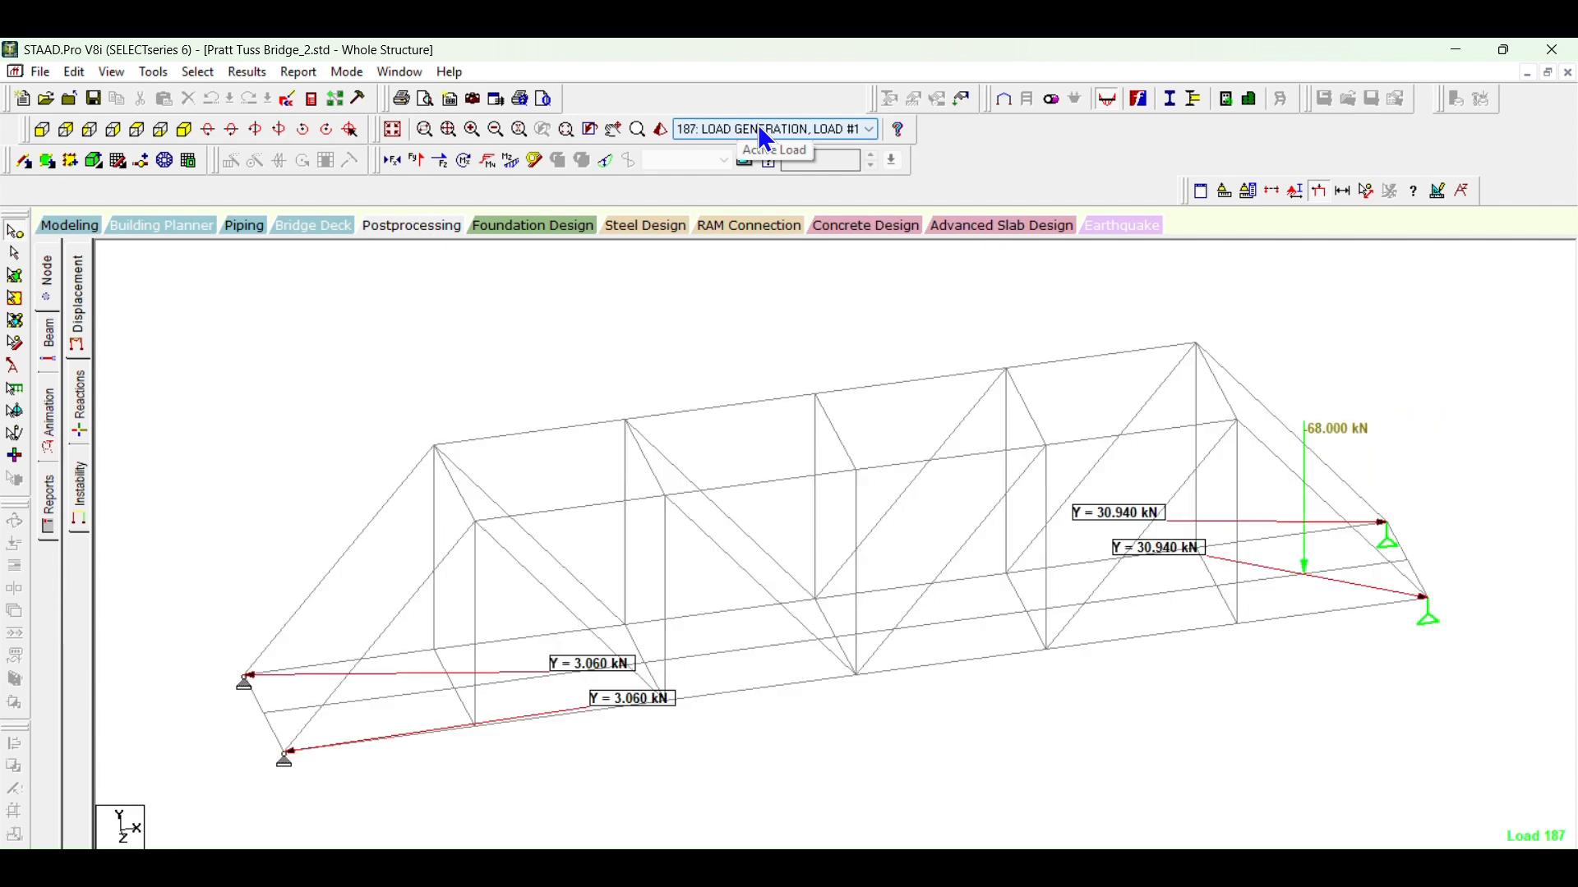
pyautogui.scroll(-3, 766, 139)
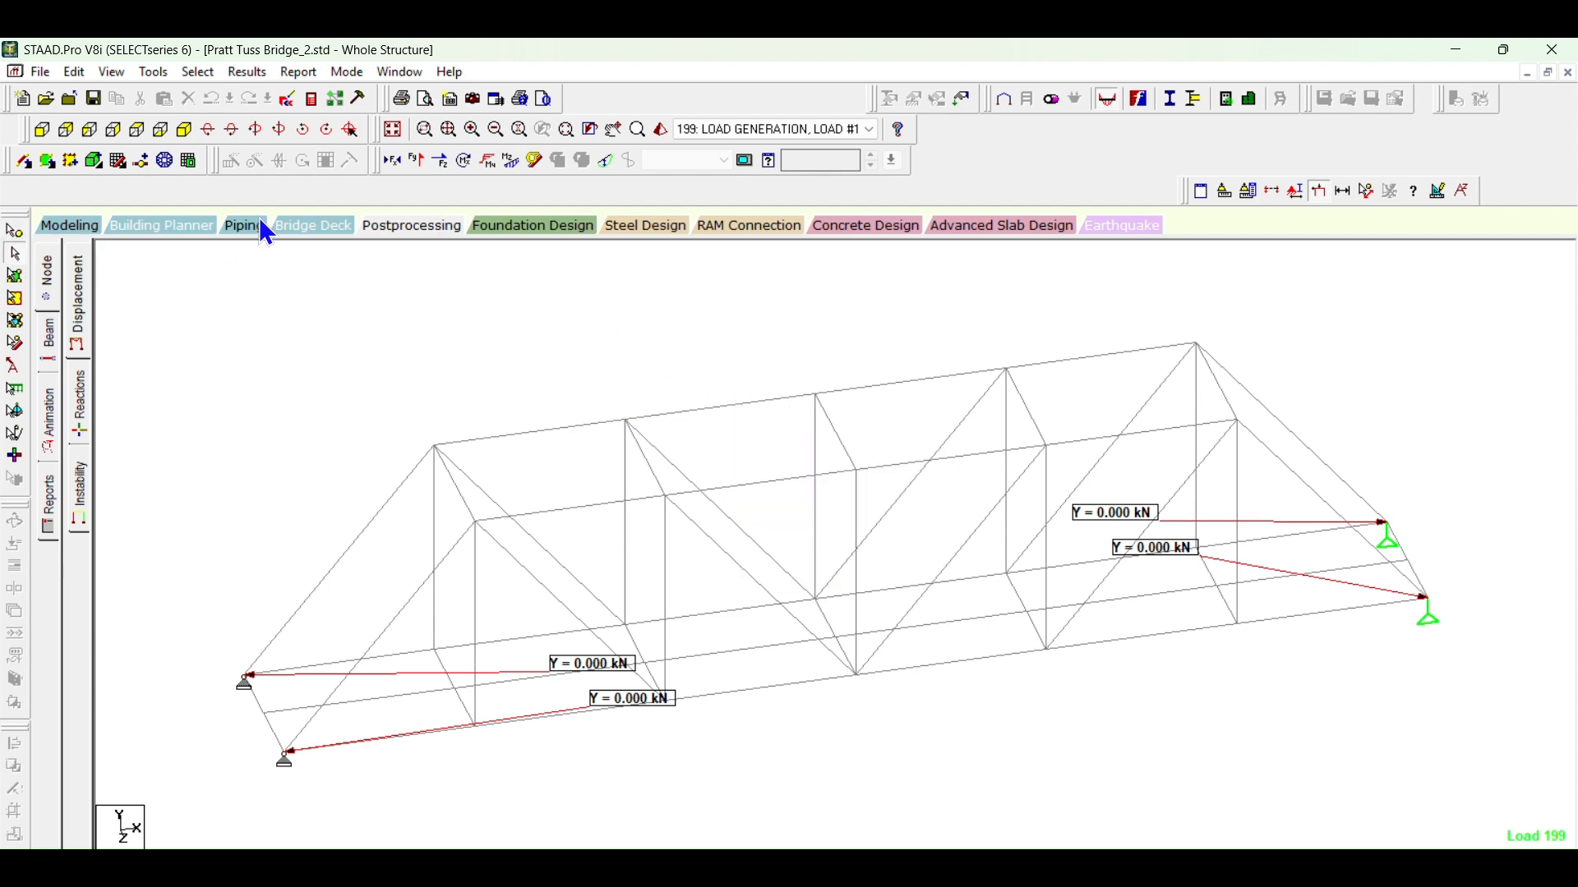
# Step: Accept the structural tool tip options with tool tips shown and inspect the end forces of a top chord member near midspan
pyautogui.click(119, 74)
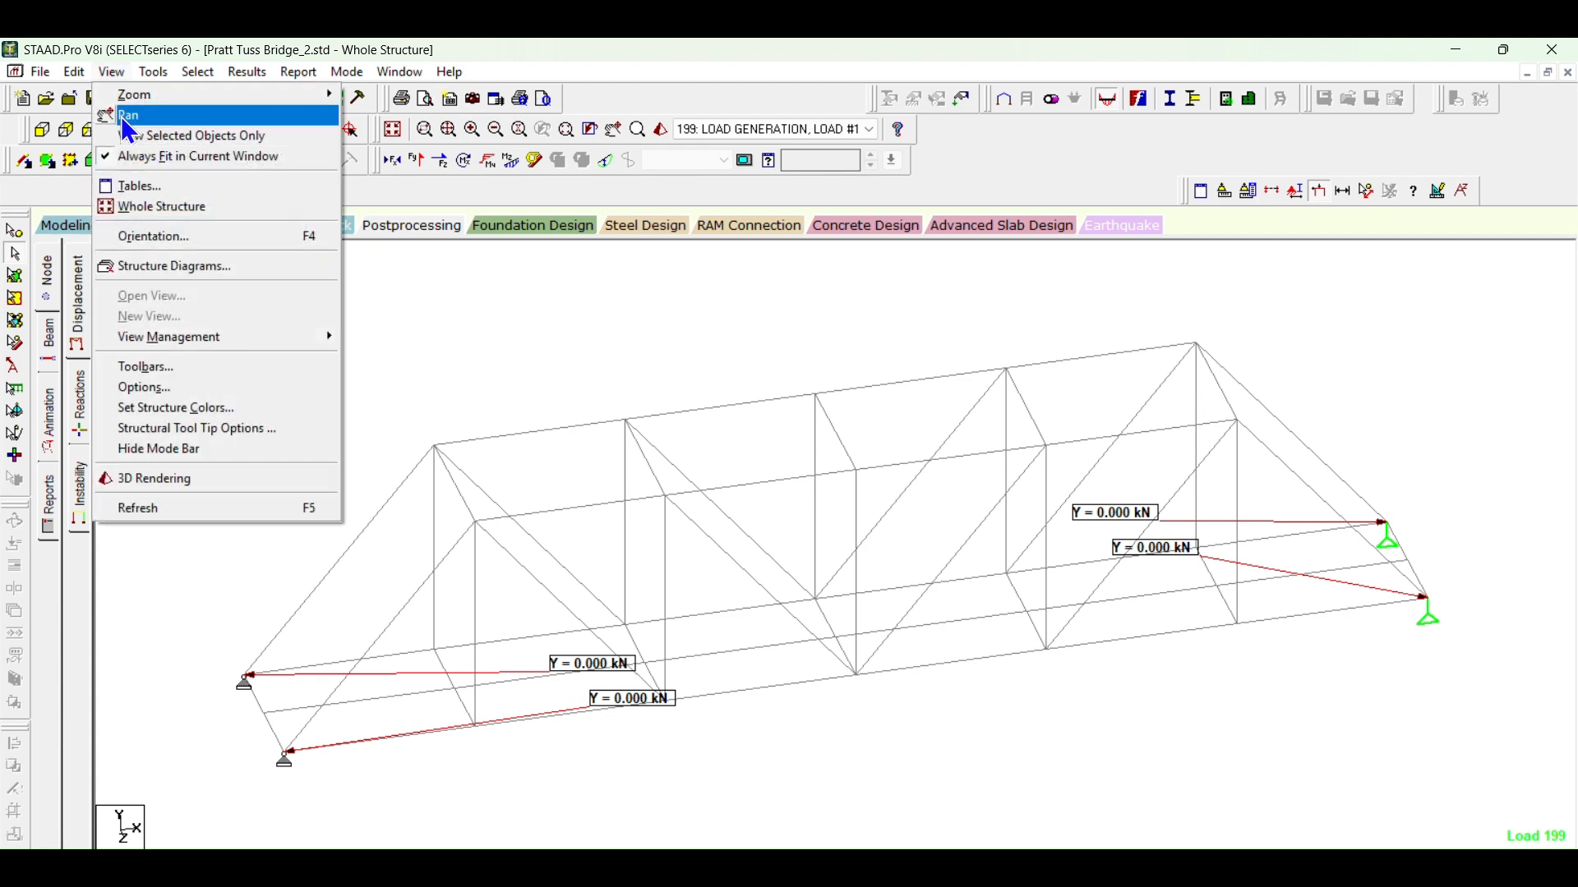
pyautogui.click(151, 427)
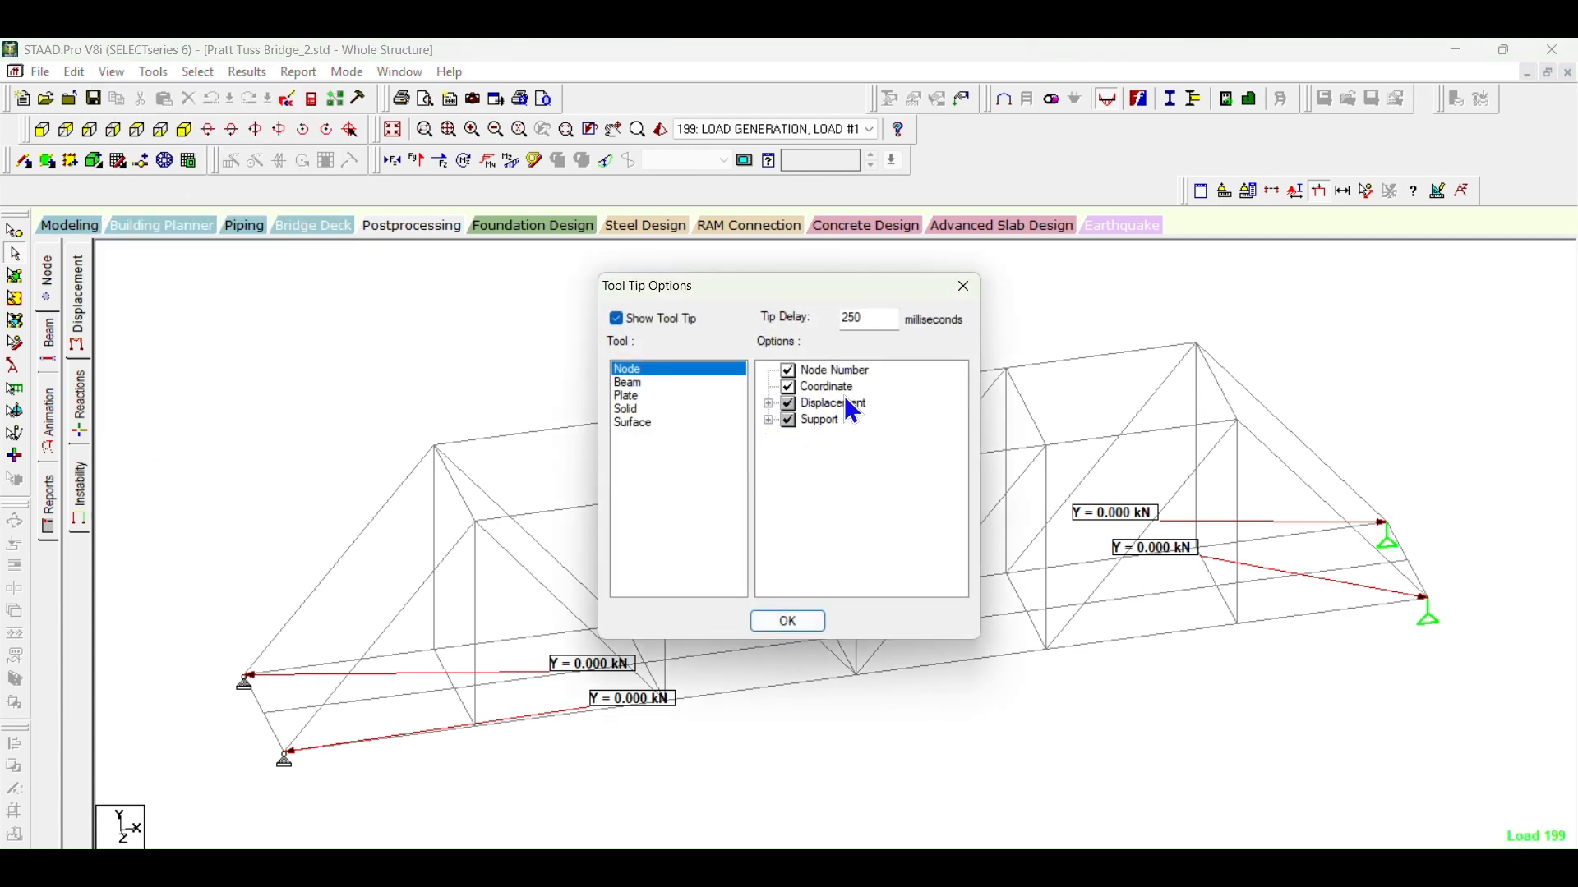
pyautogui.click(800, 622)
pyautogui.moveTo(893, 387)
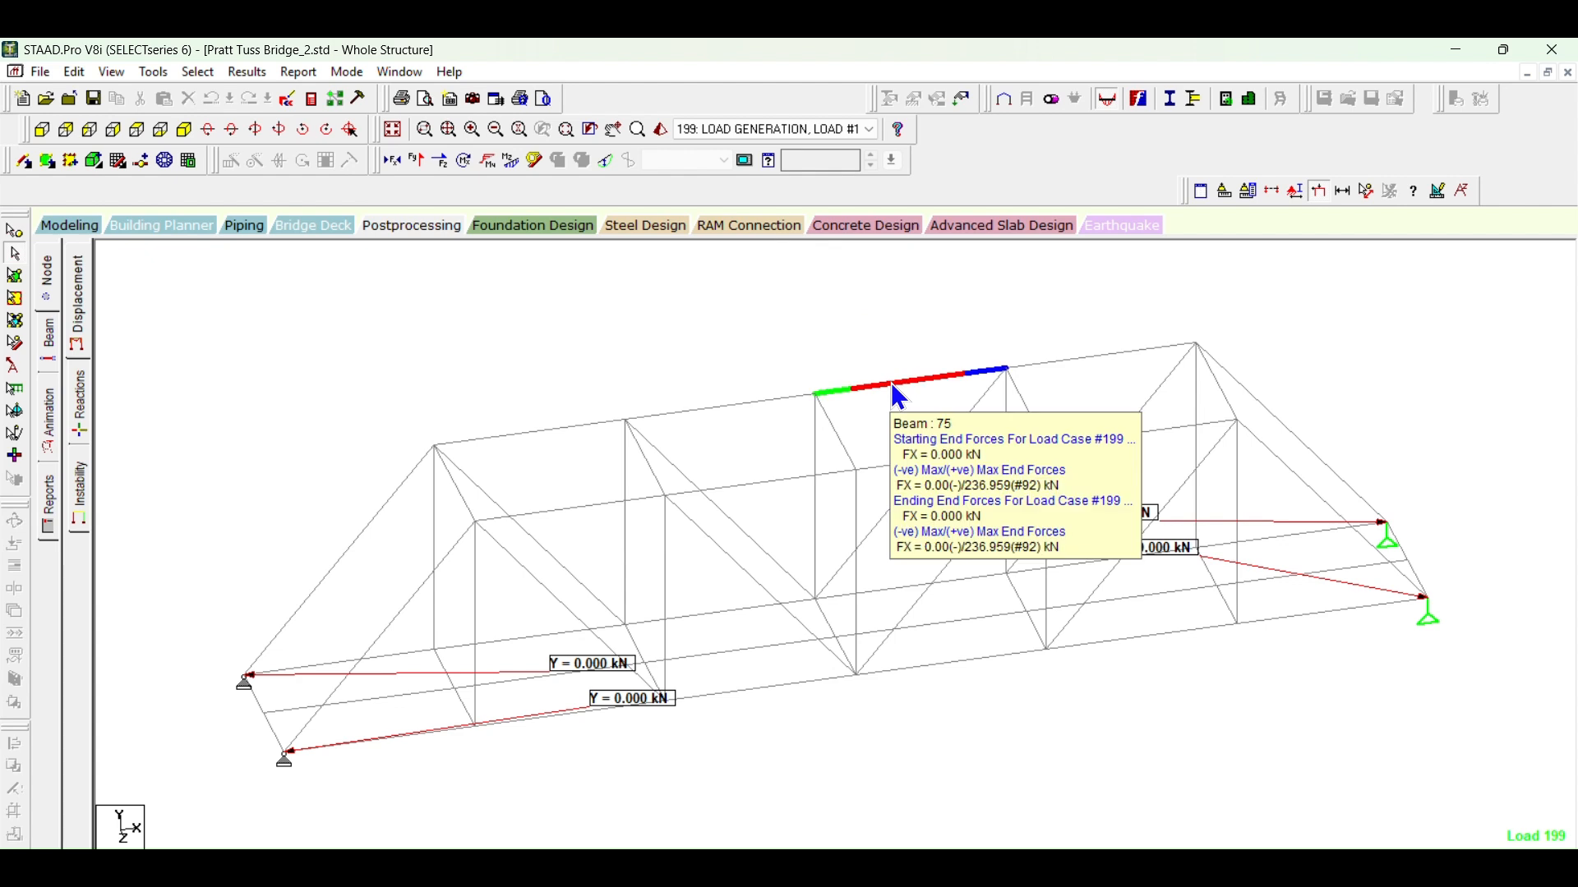